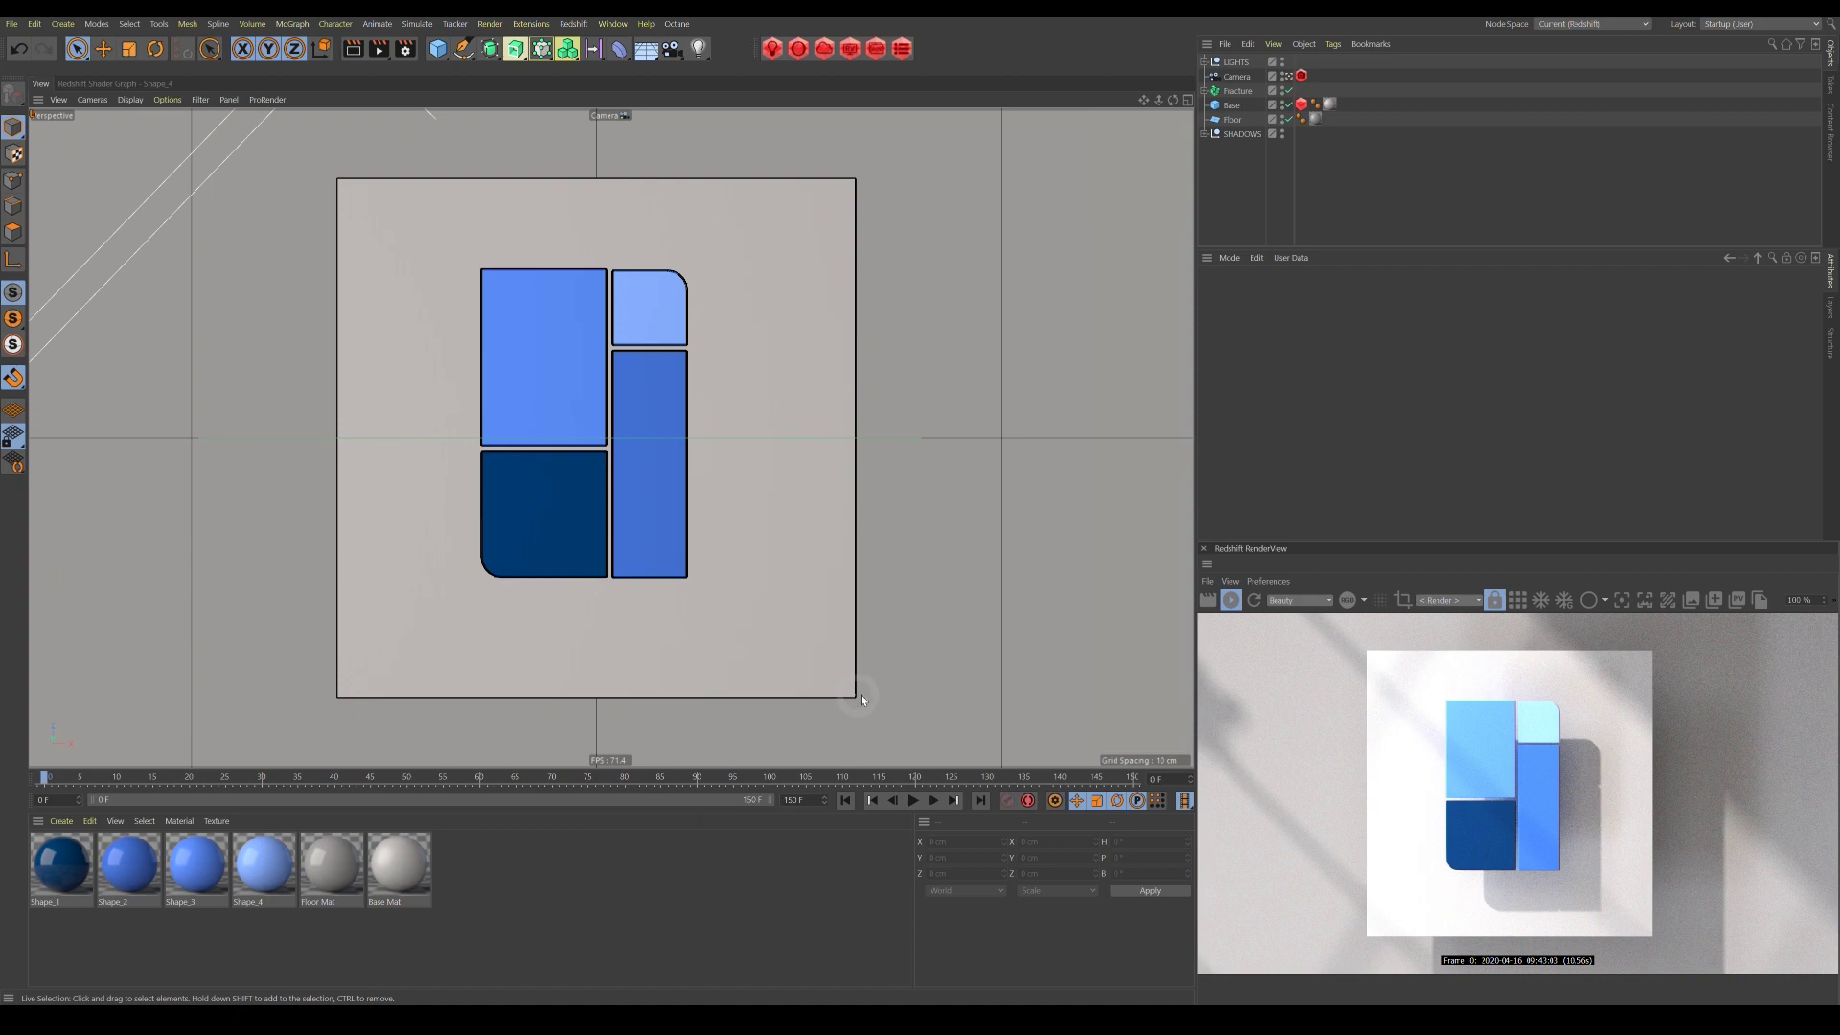
Leave the camera view for the default perspective and expand the Fracture object to review its four shape children.
click(1287, 76)
alt+drag(710, 473, 744, 439)
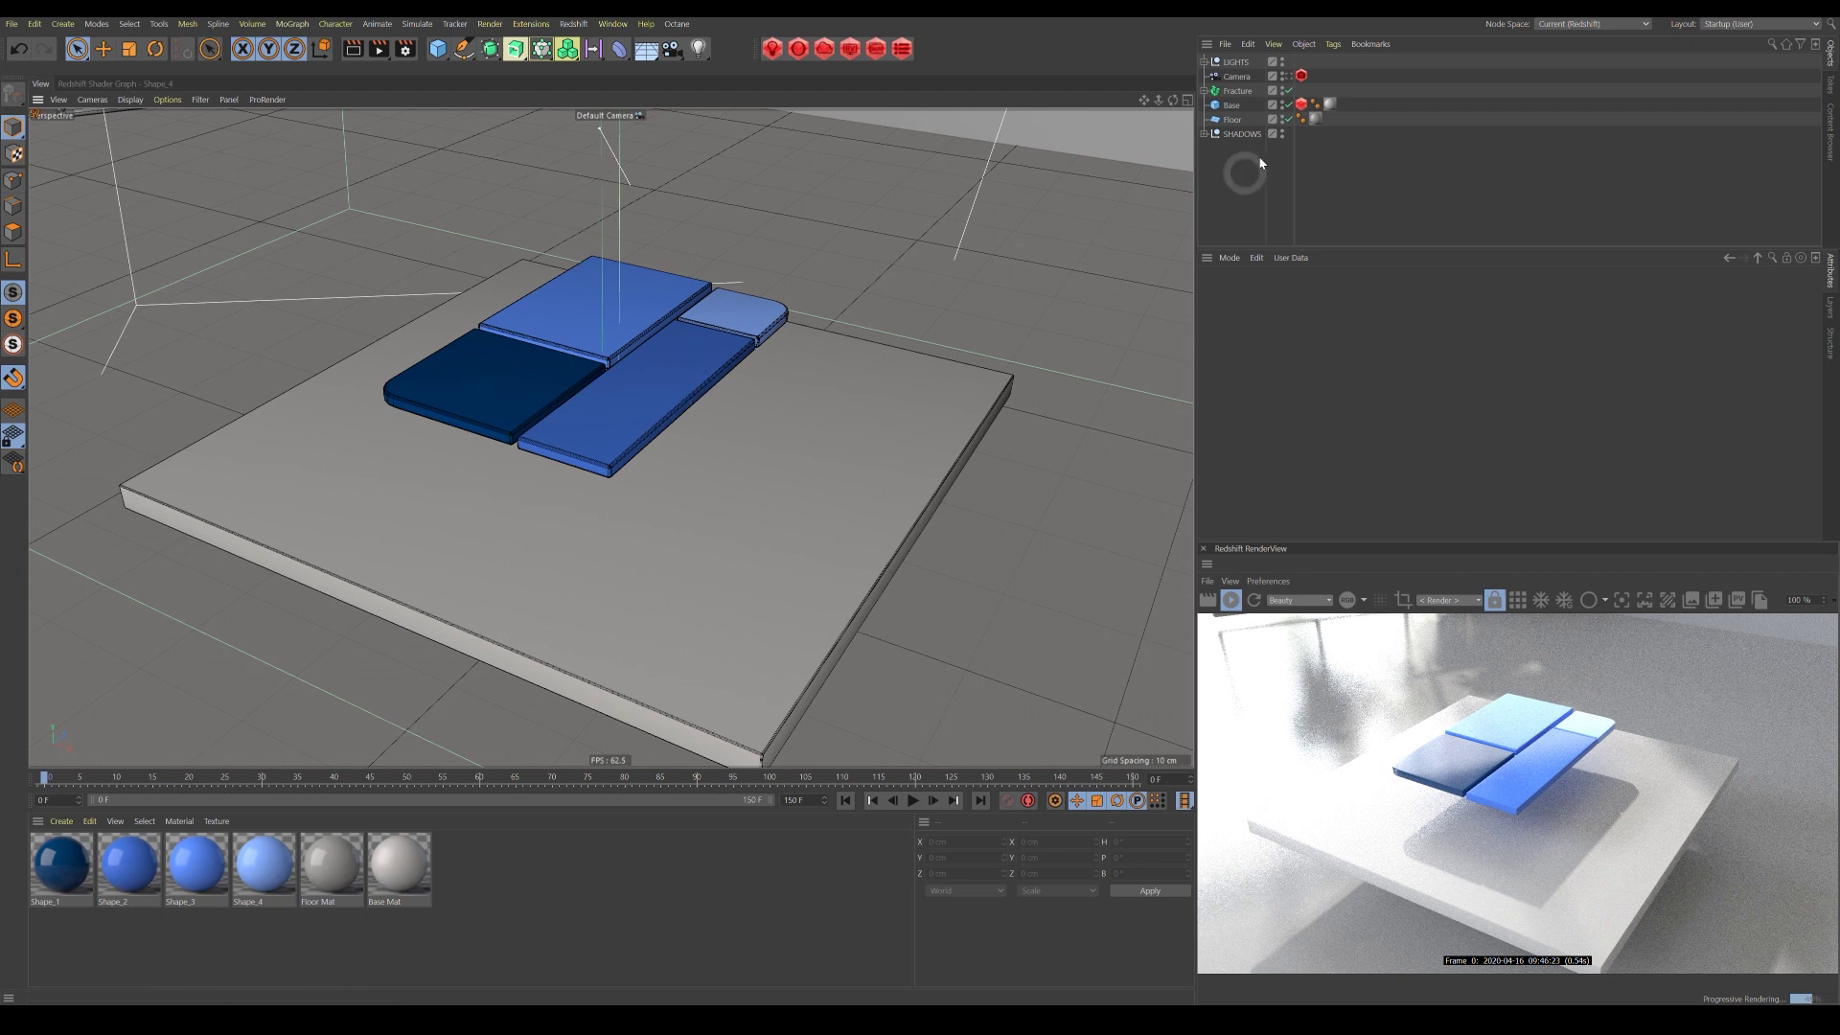
click(1205, 90)
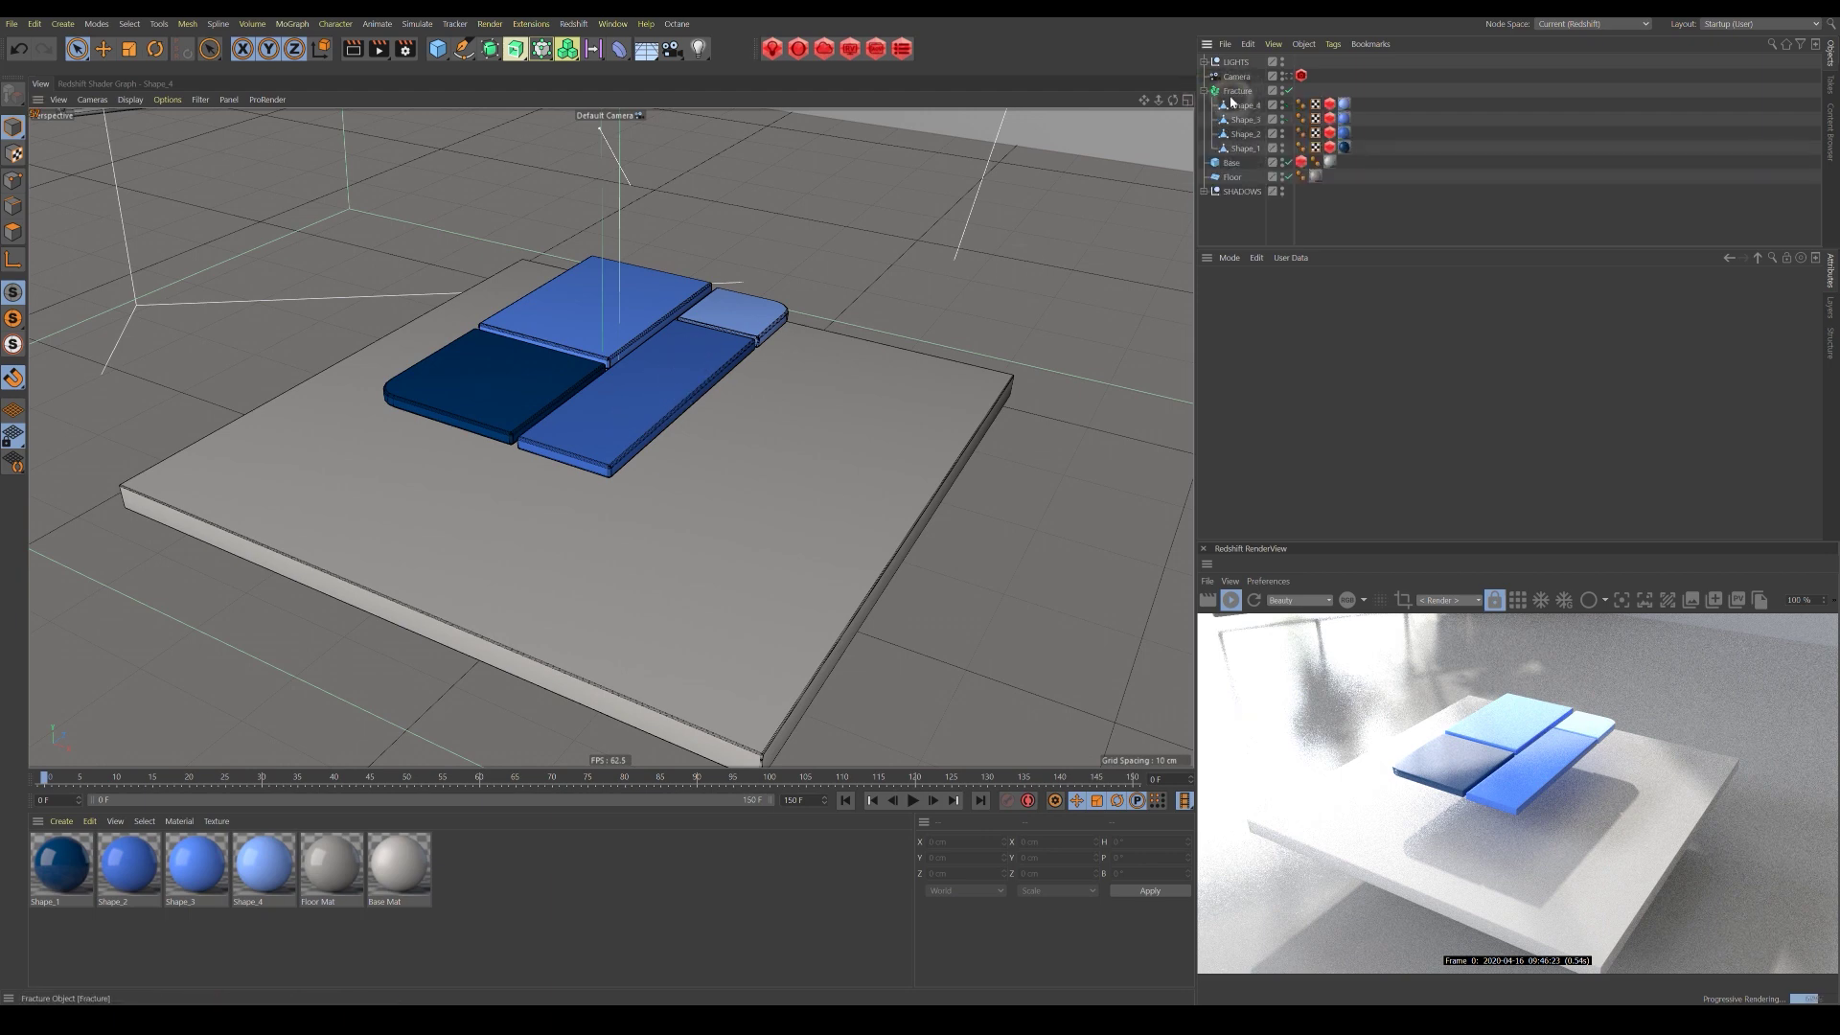
click(1235, 95)
click(1245, 107)
click(1247, 121)
click(1248, 135)
click(1248, 150)
click(1239, 96)
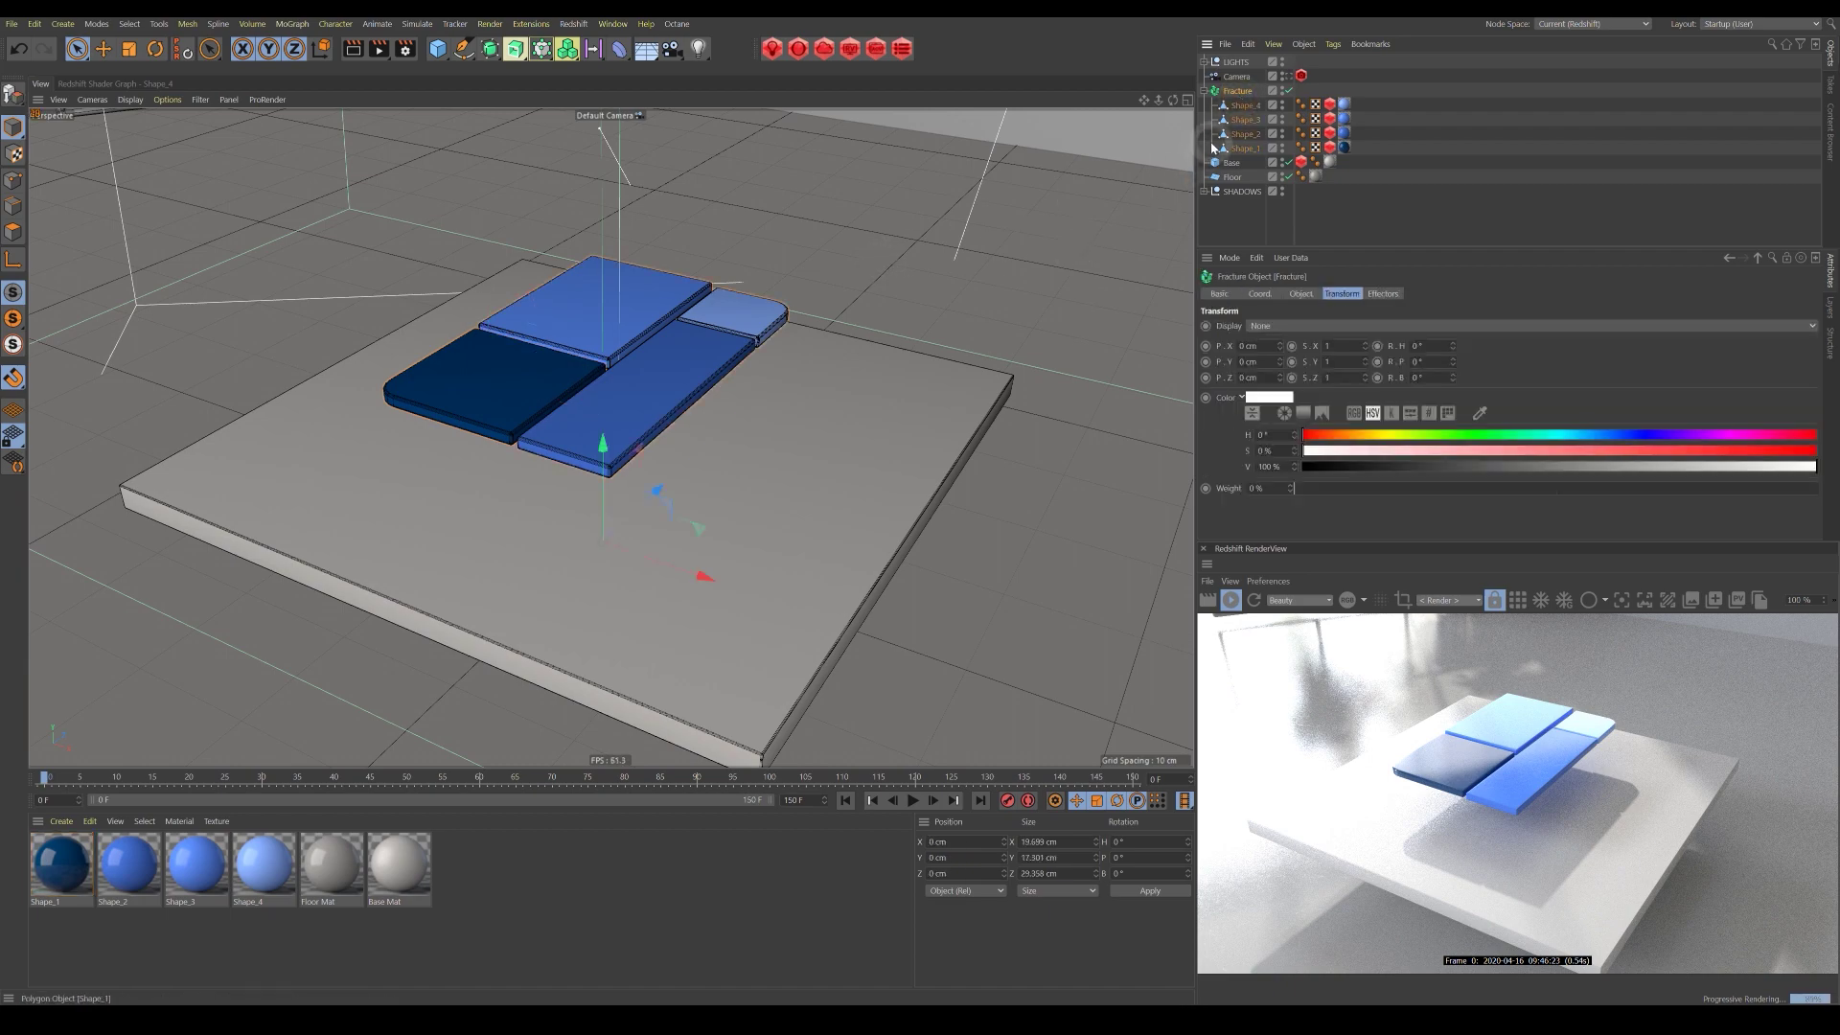
Examine the four blue shapes and their distance above the base from several angles.
alt+right_drag(511, 428, 549, 419)
mouse_move(548, 421)
alt+mouse_down()
mouse_move(608, 450)
mouse_move(715, 361)
mouse_move(525, 436)
alt+mouse_up()
alt+drag(671, 432, 673, 469)
alt+middle_drag(673, 469, 667, 511)
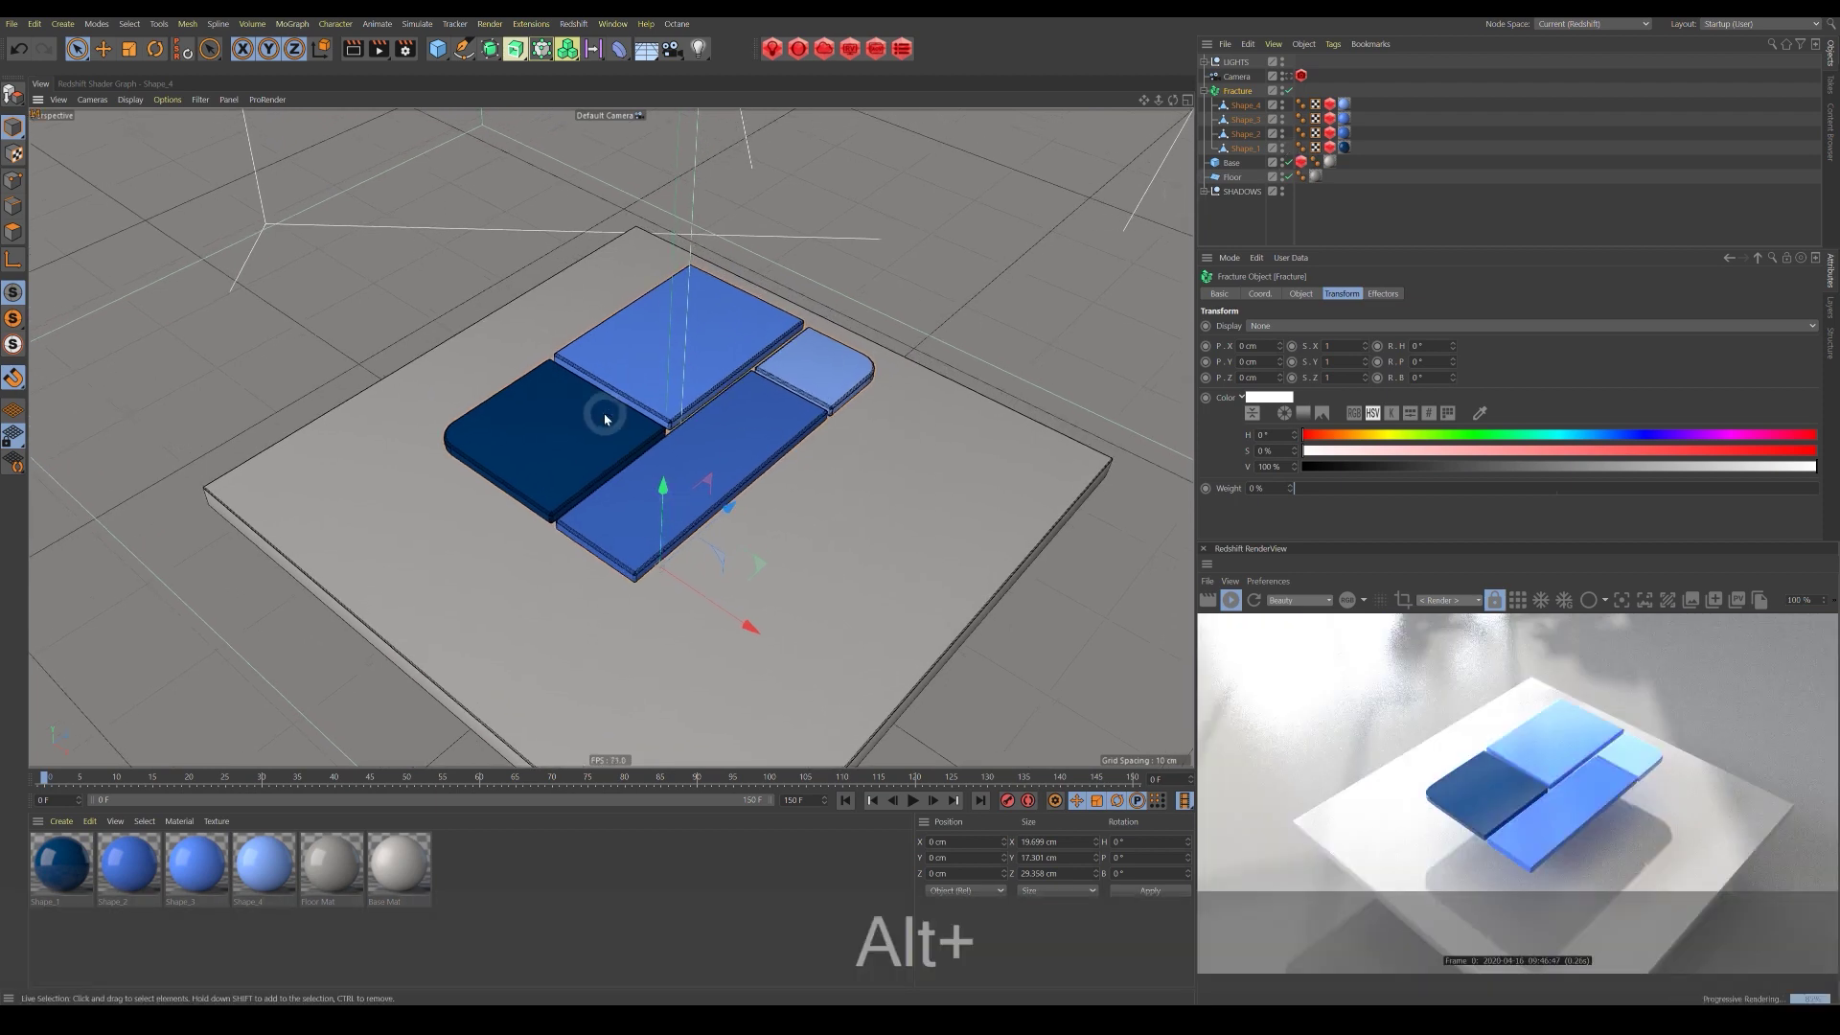
alt+right_drag(556, 454, 623, 441)
alt+drag(623, 439, 526, 461)
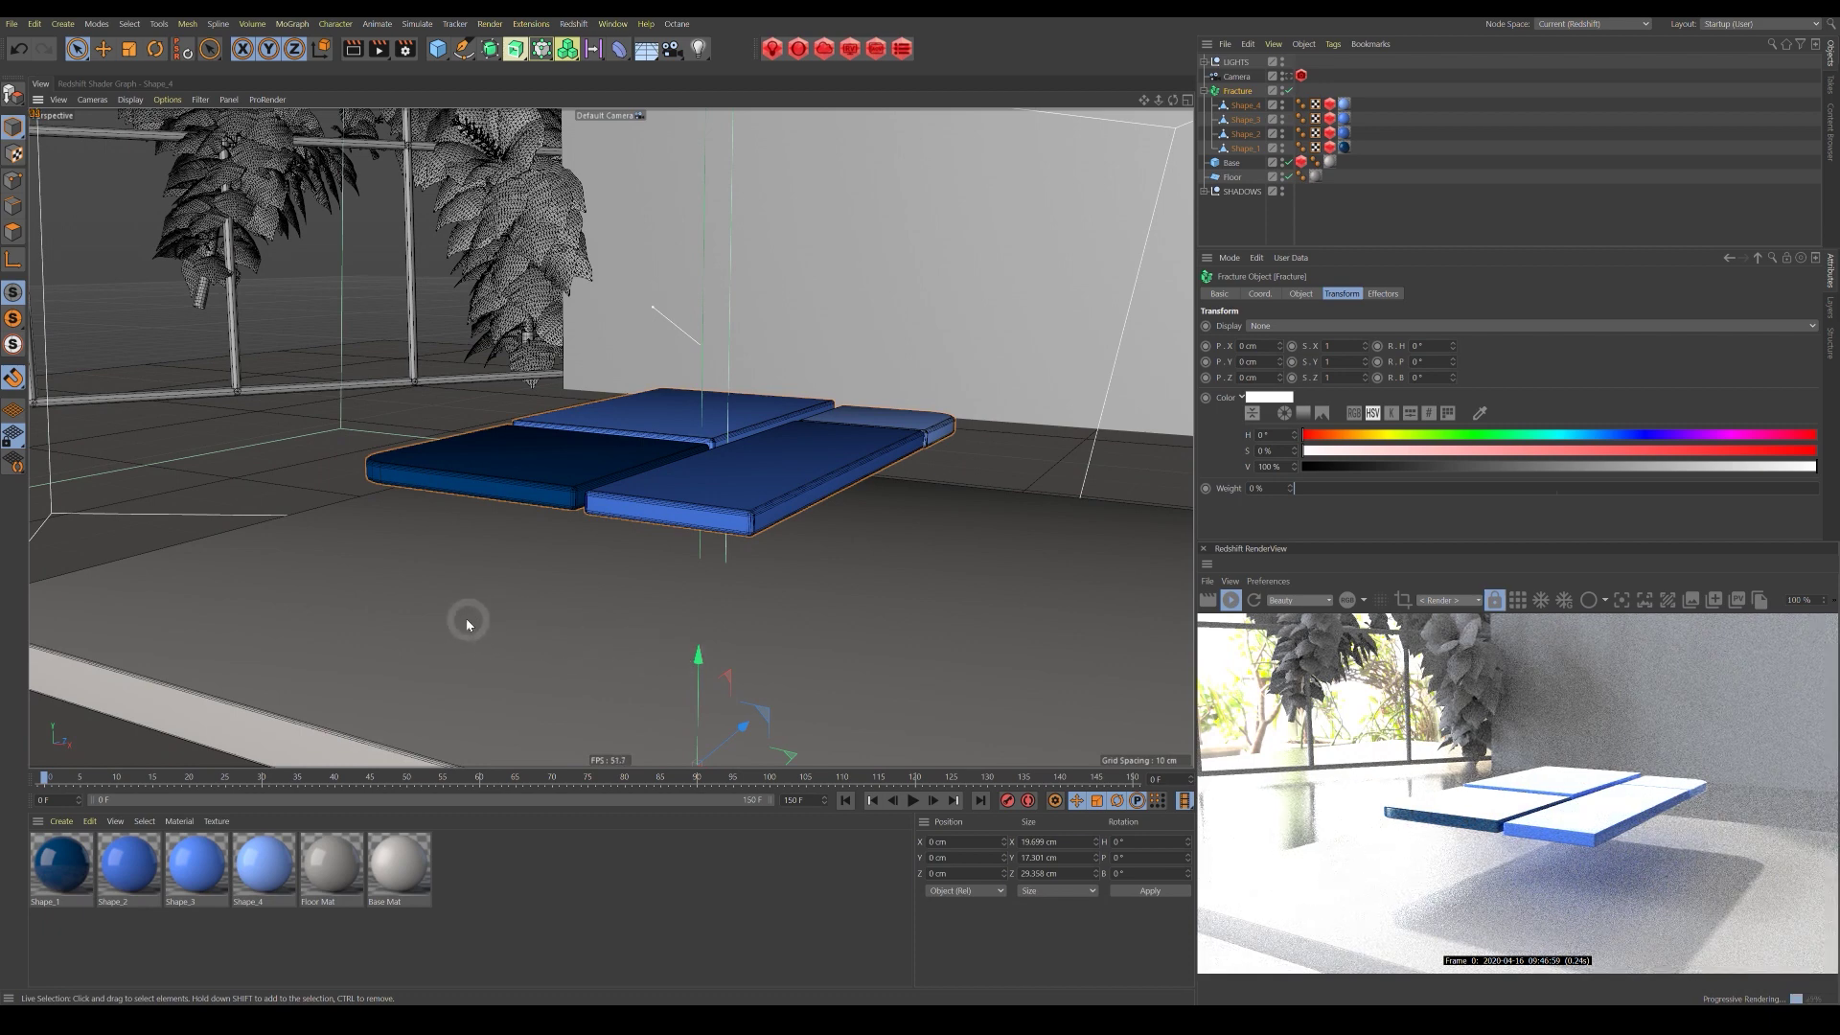
alt+drag(808, 553, 762, 479)
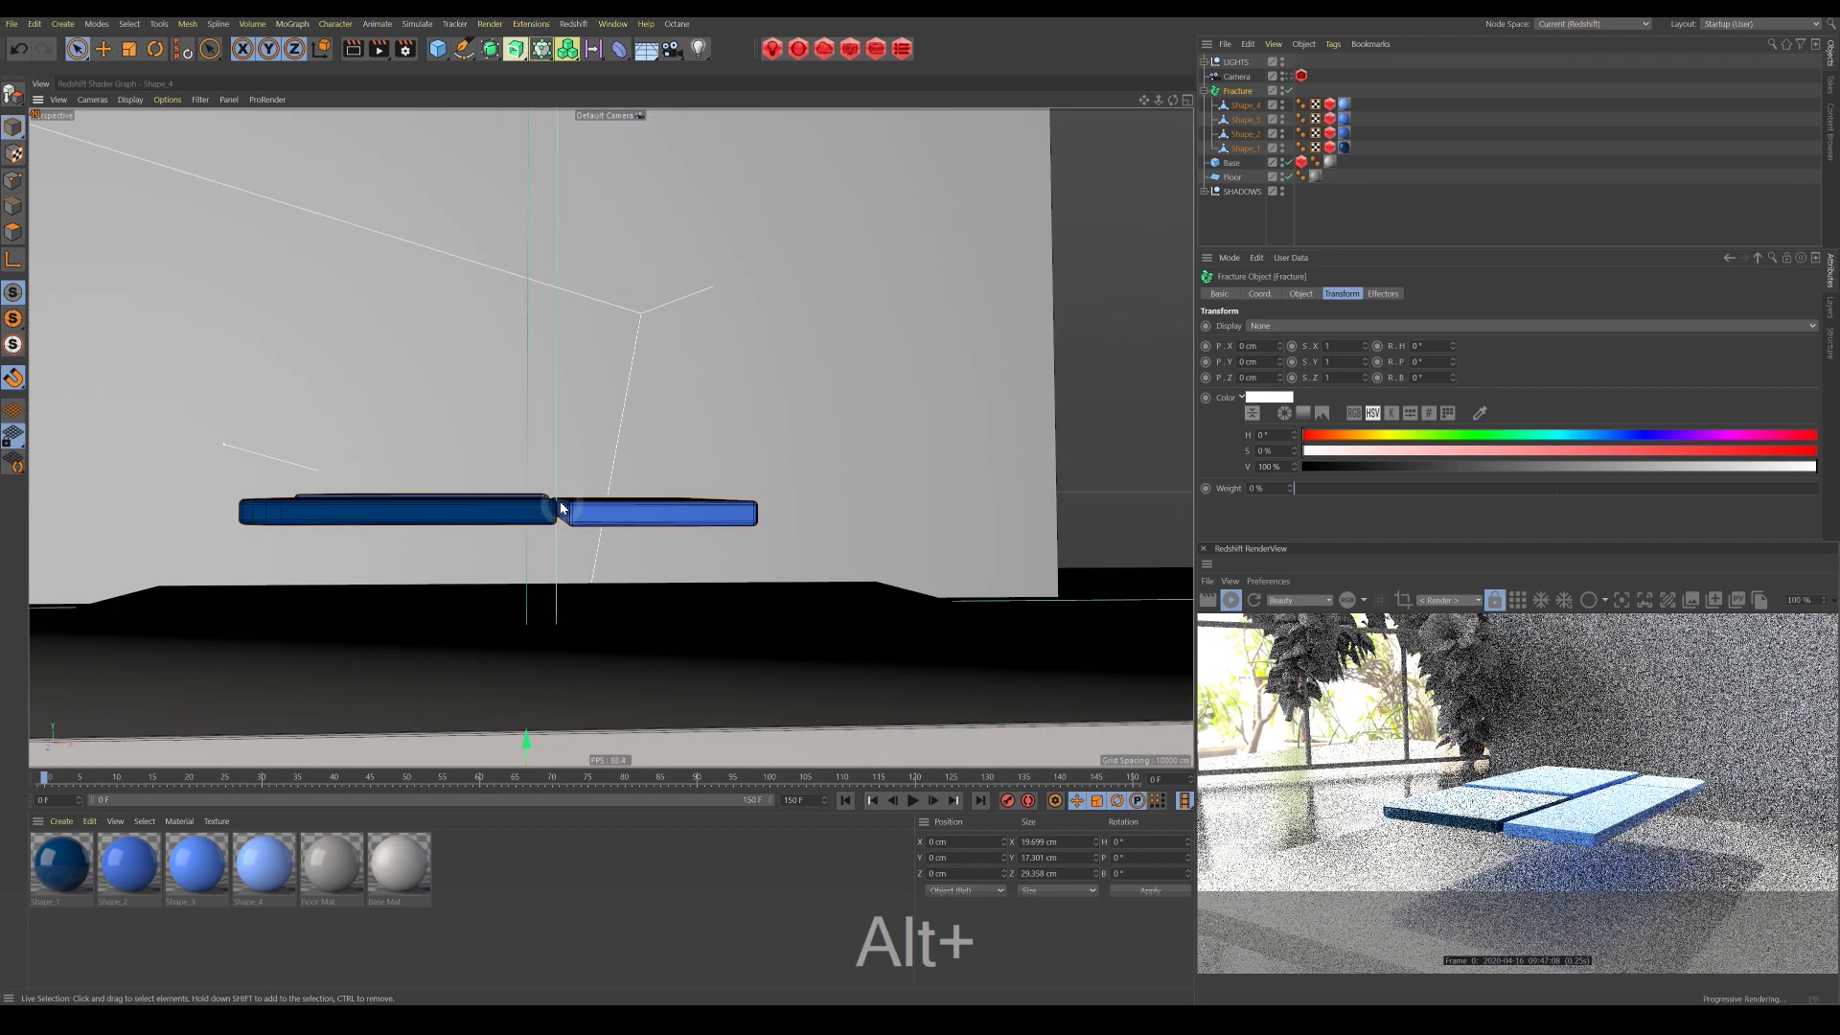
alt+drag(564, 509, 723, 484)
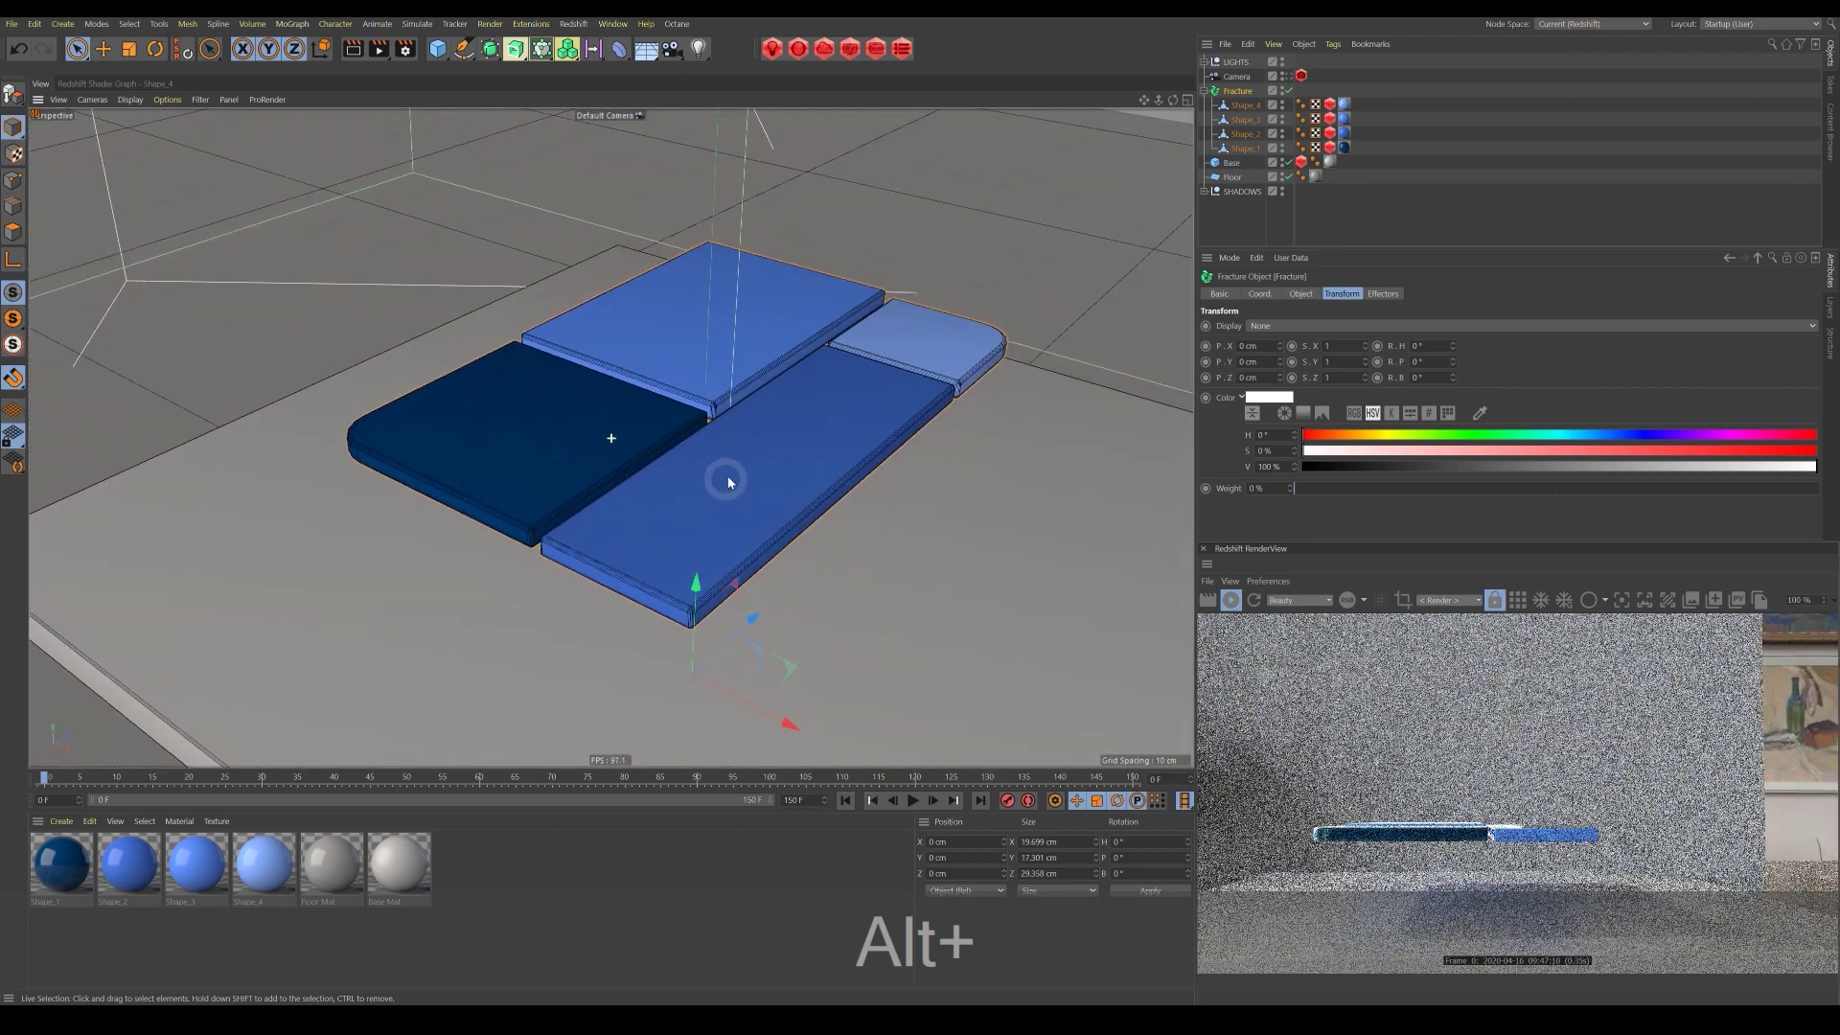
alt+right_drag(723, 484, 642, 513)
alt+drag(717, 493, 707, 538)
alt+right_drag(739, 505, 807, 480)
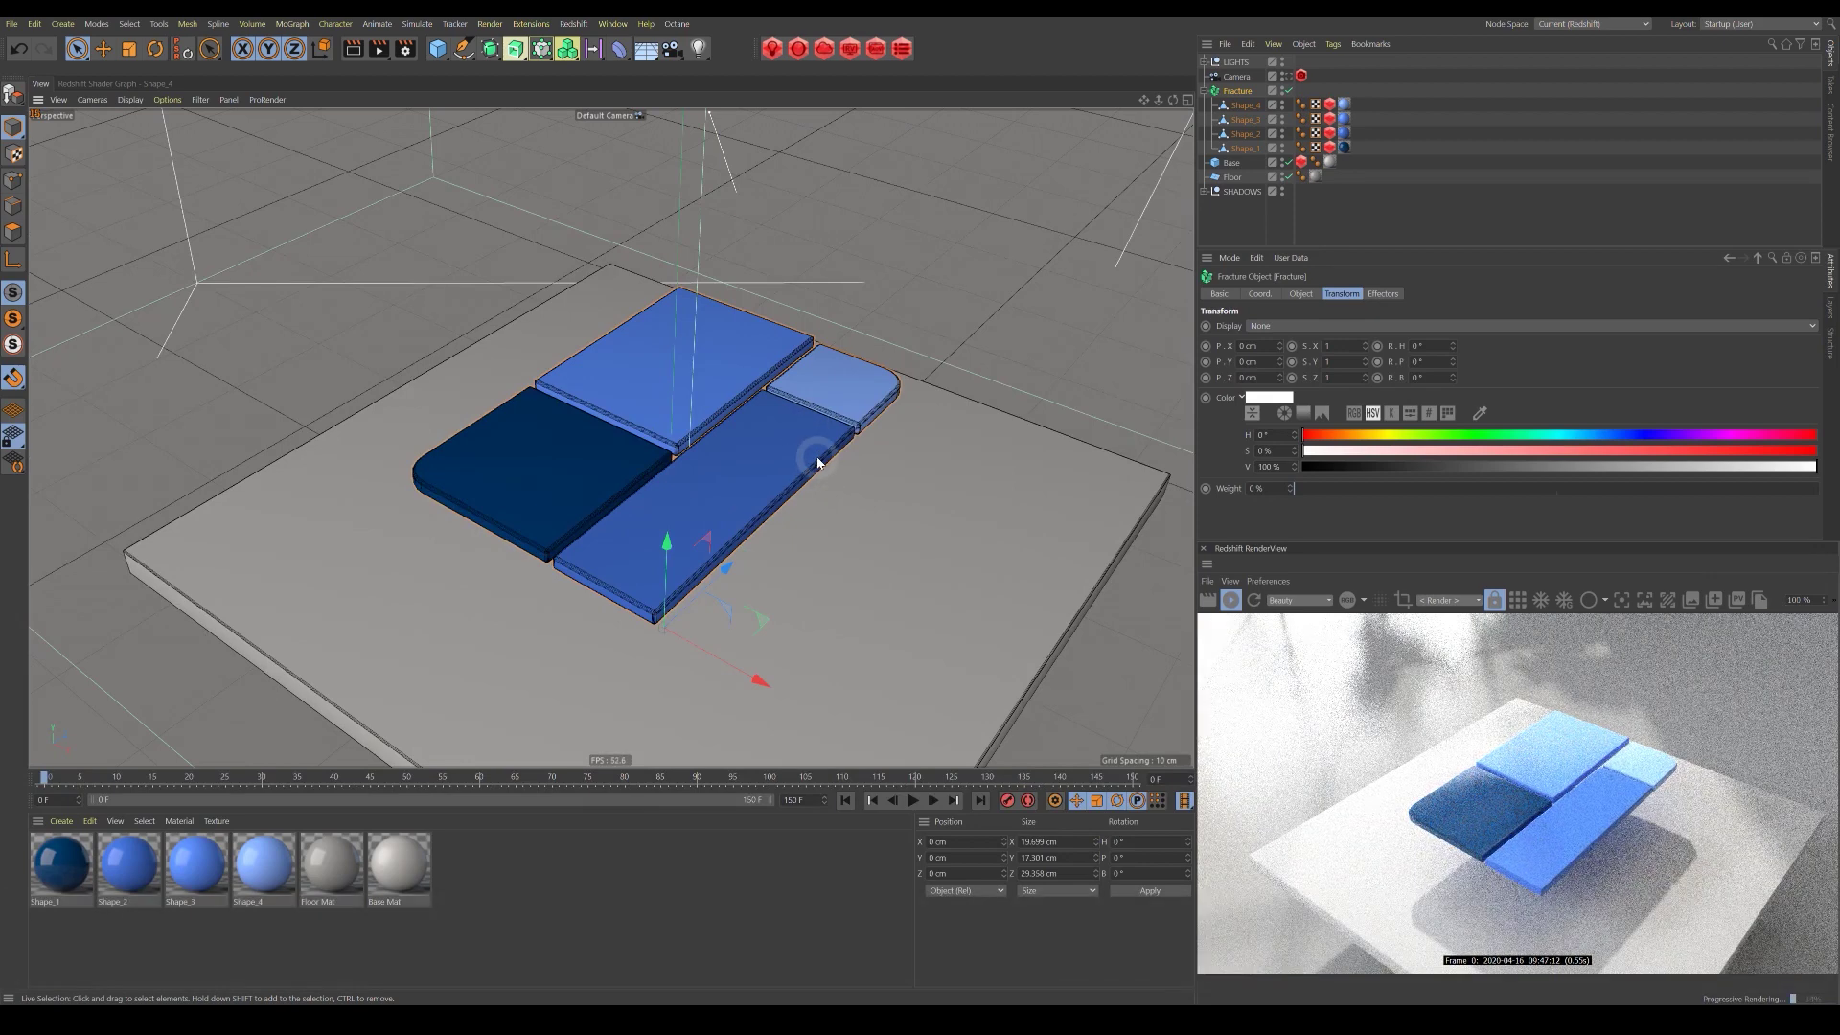
Add a Protection tag to Shape_4, place it last among its tags, and unlock only the Y position.
right_click(1239, 106)
mouse_move(1315, 287)
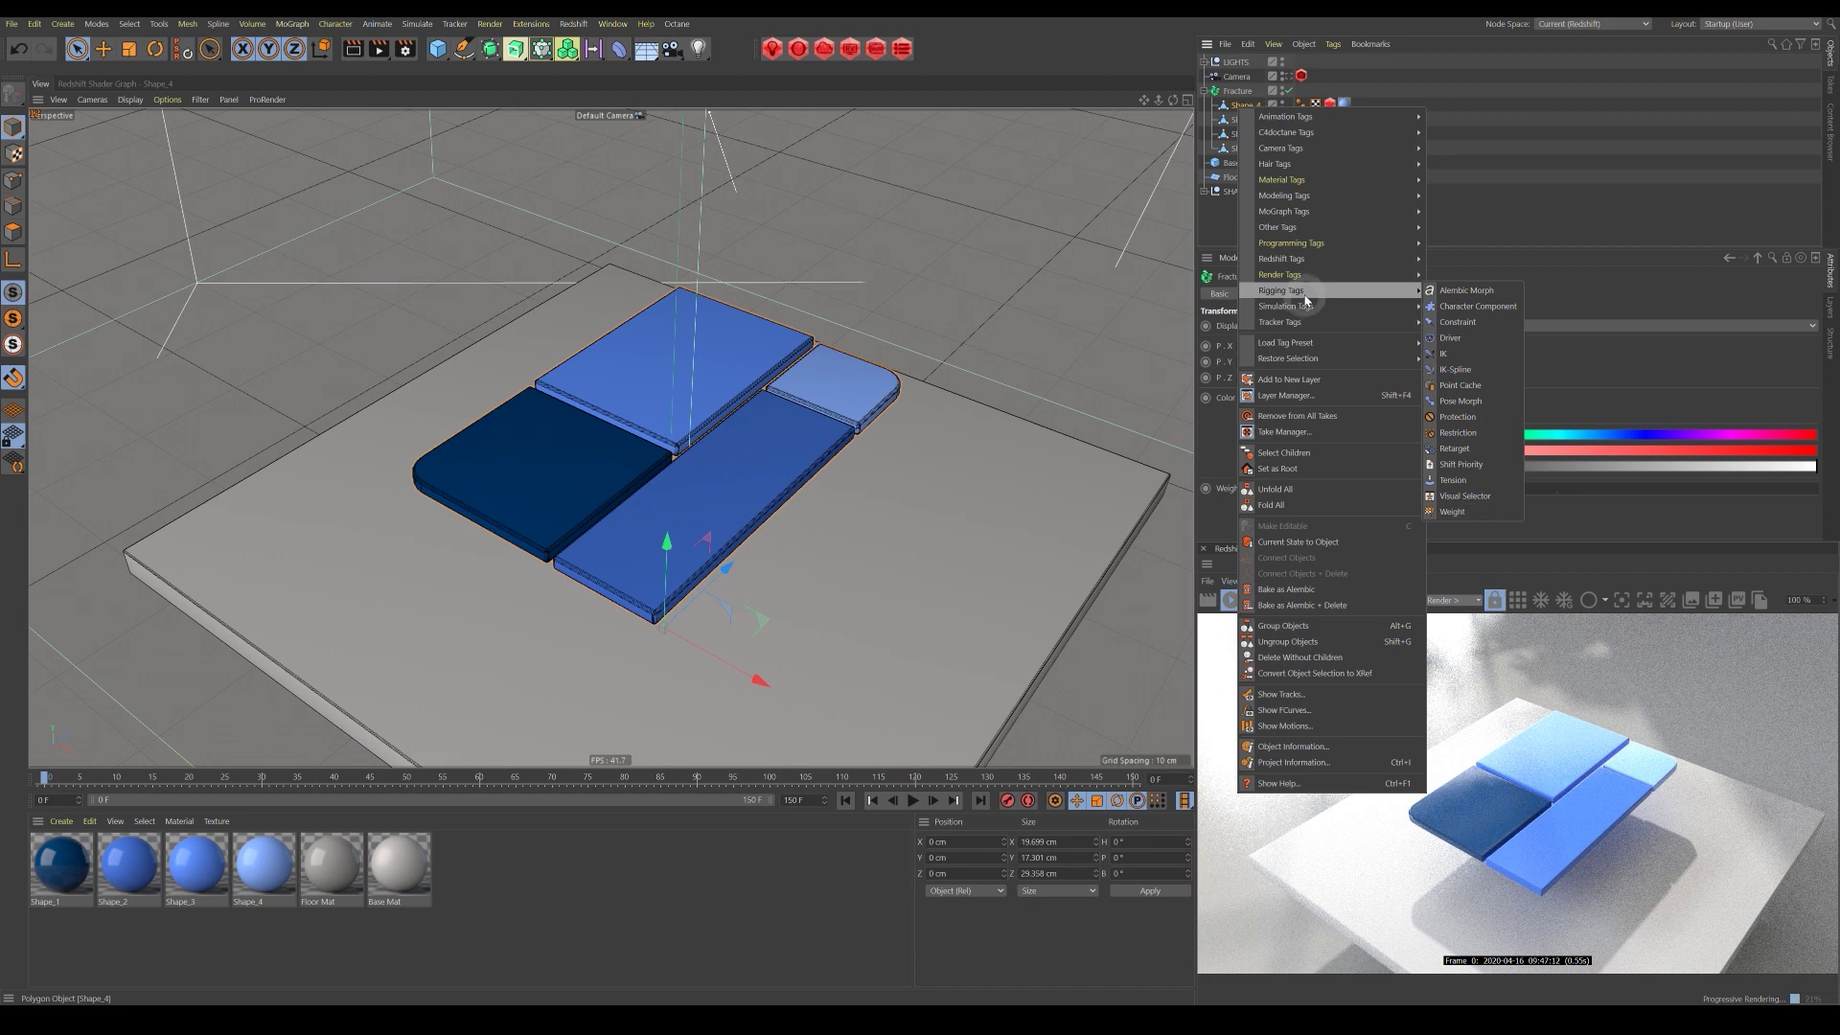
click(1457, 417)
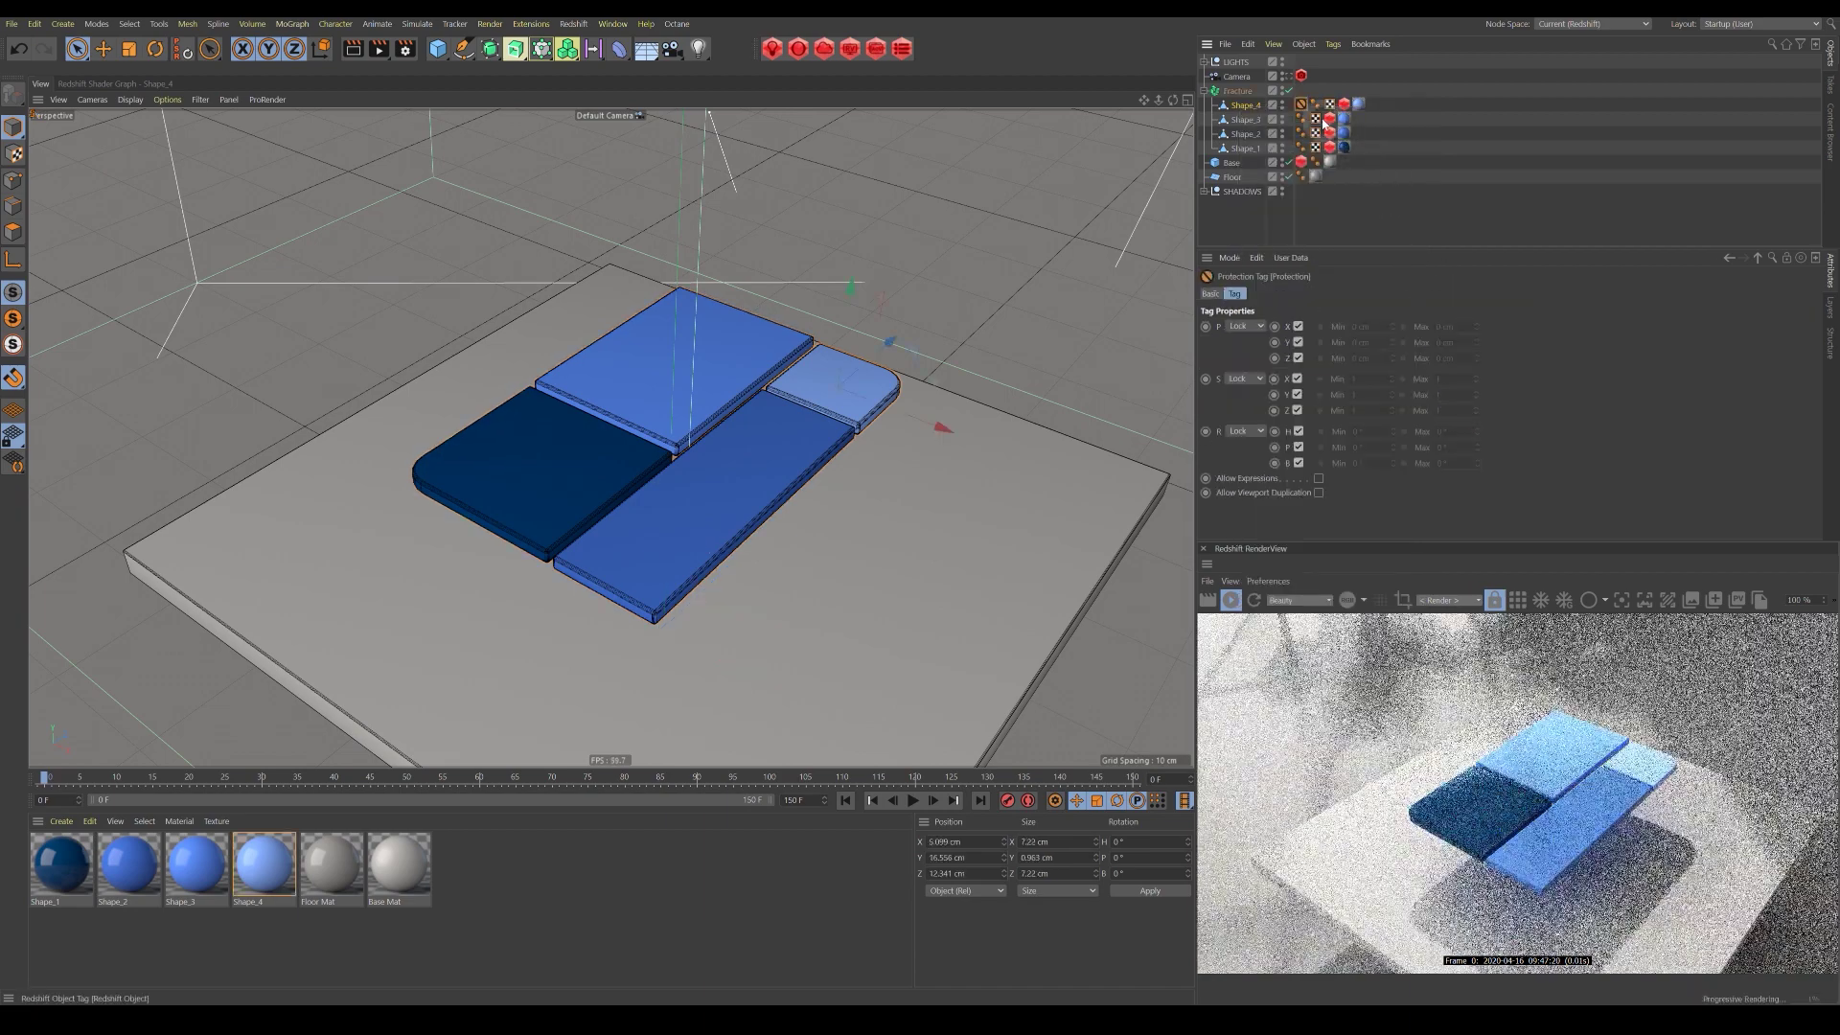
drag(1301, 109, 1361, 108)
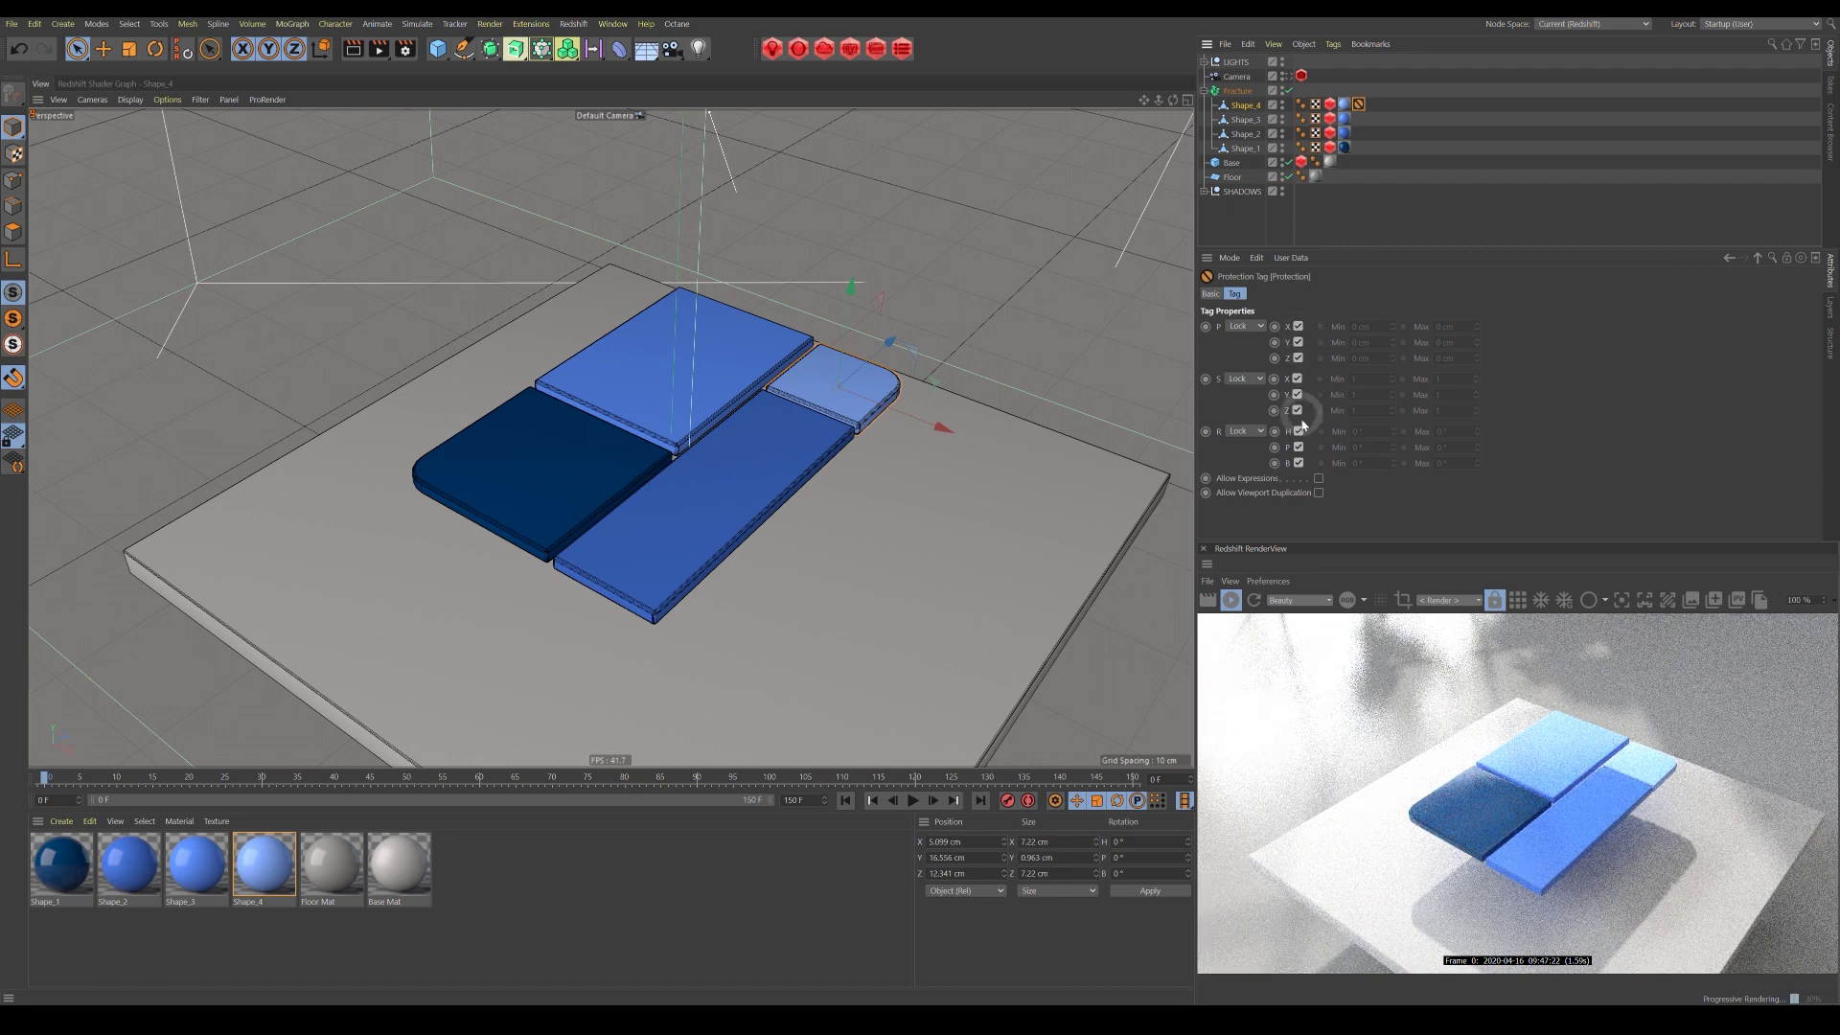
click(1298, 342)
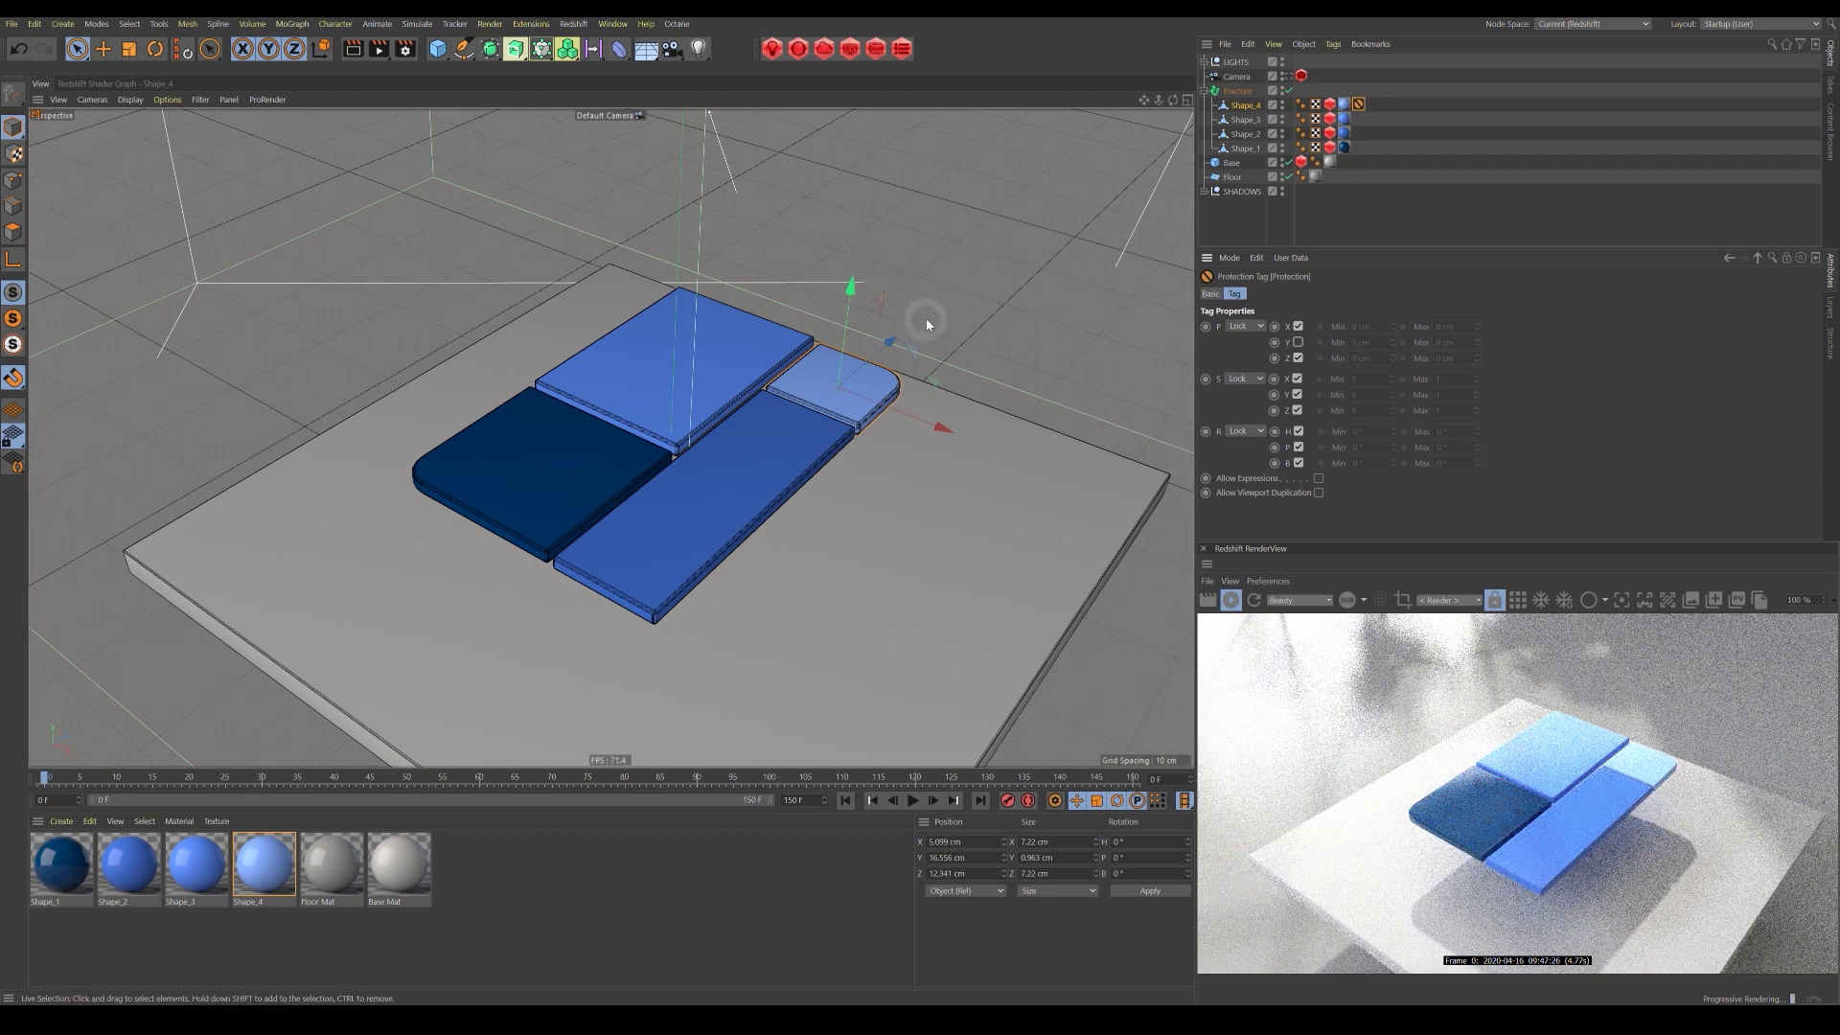
Test-move Shape_4 upward, undo the move, and copy its Protection tag to the other three shapes.
mouse_move(874, 307)
mouse_down()
mouse_move(843, 349)
mouse_move(858, 226)
mouse_move(874, 278)
mouse_up()
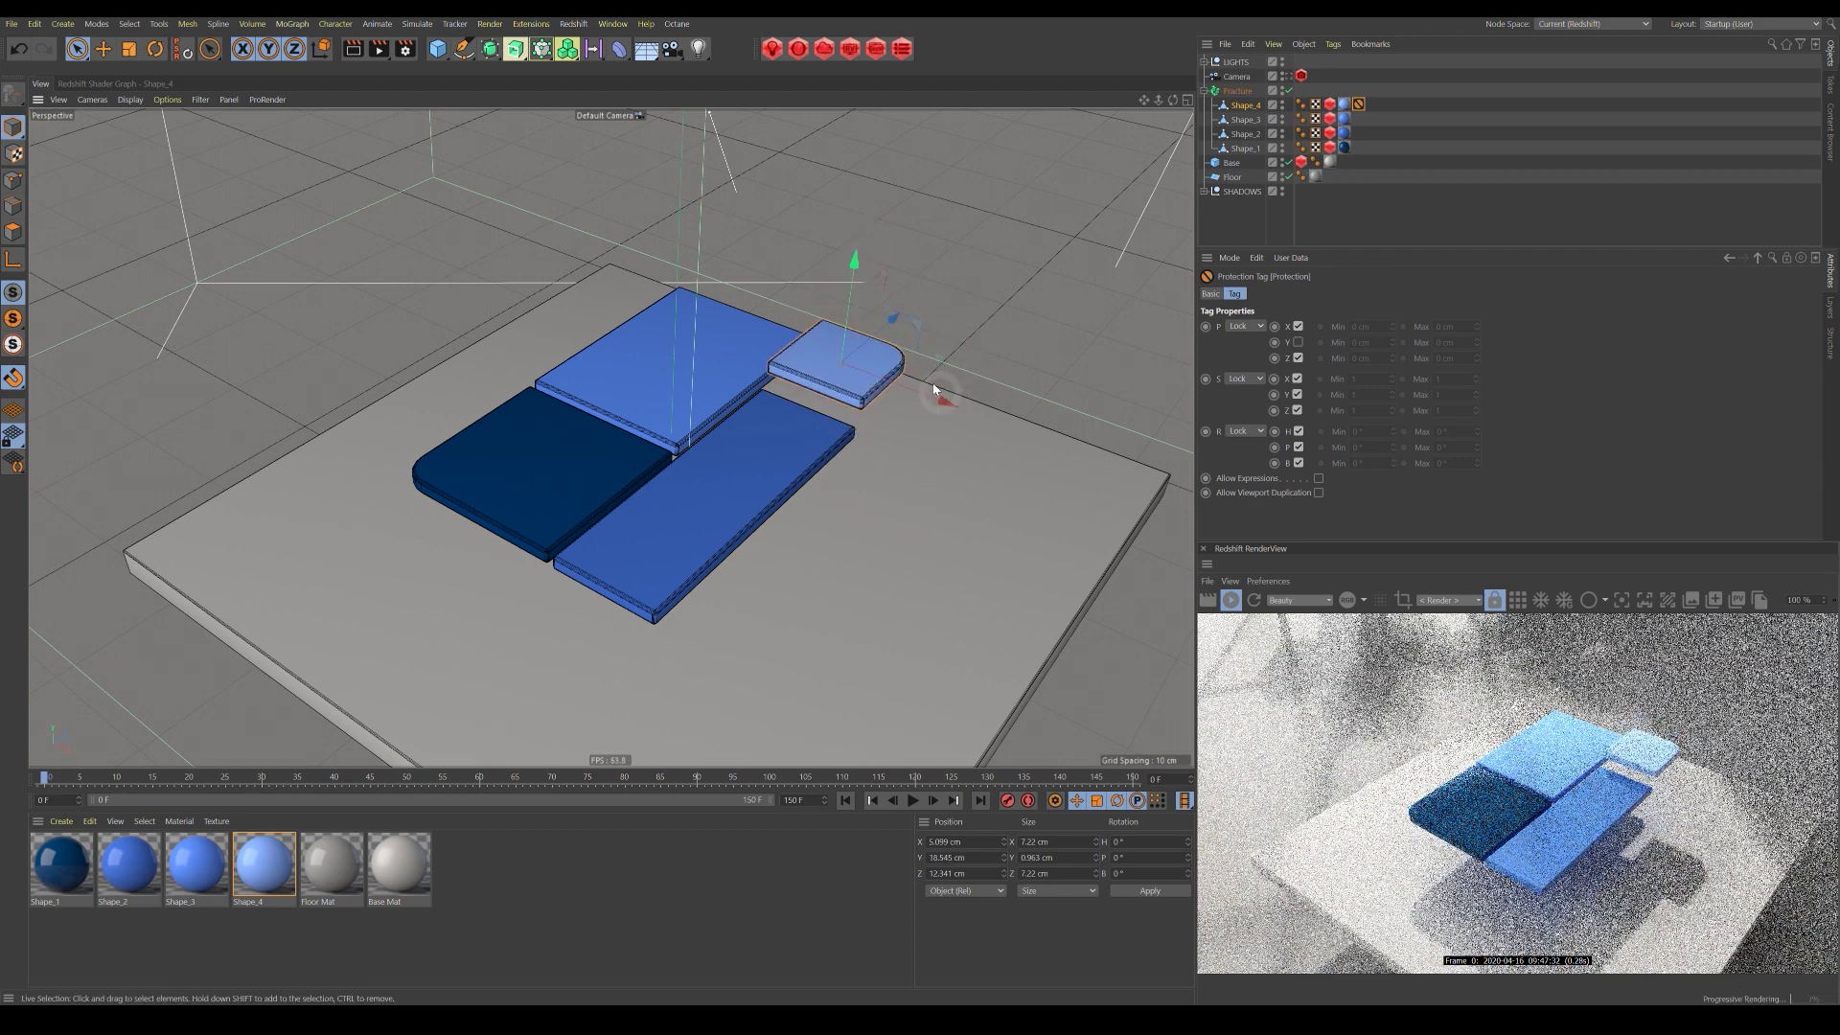
key(ctrl+z)
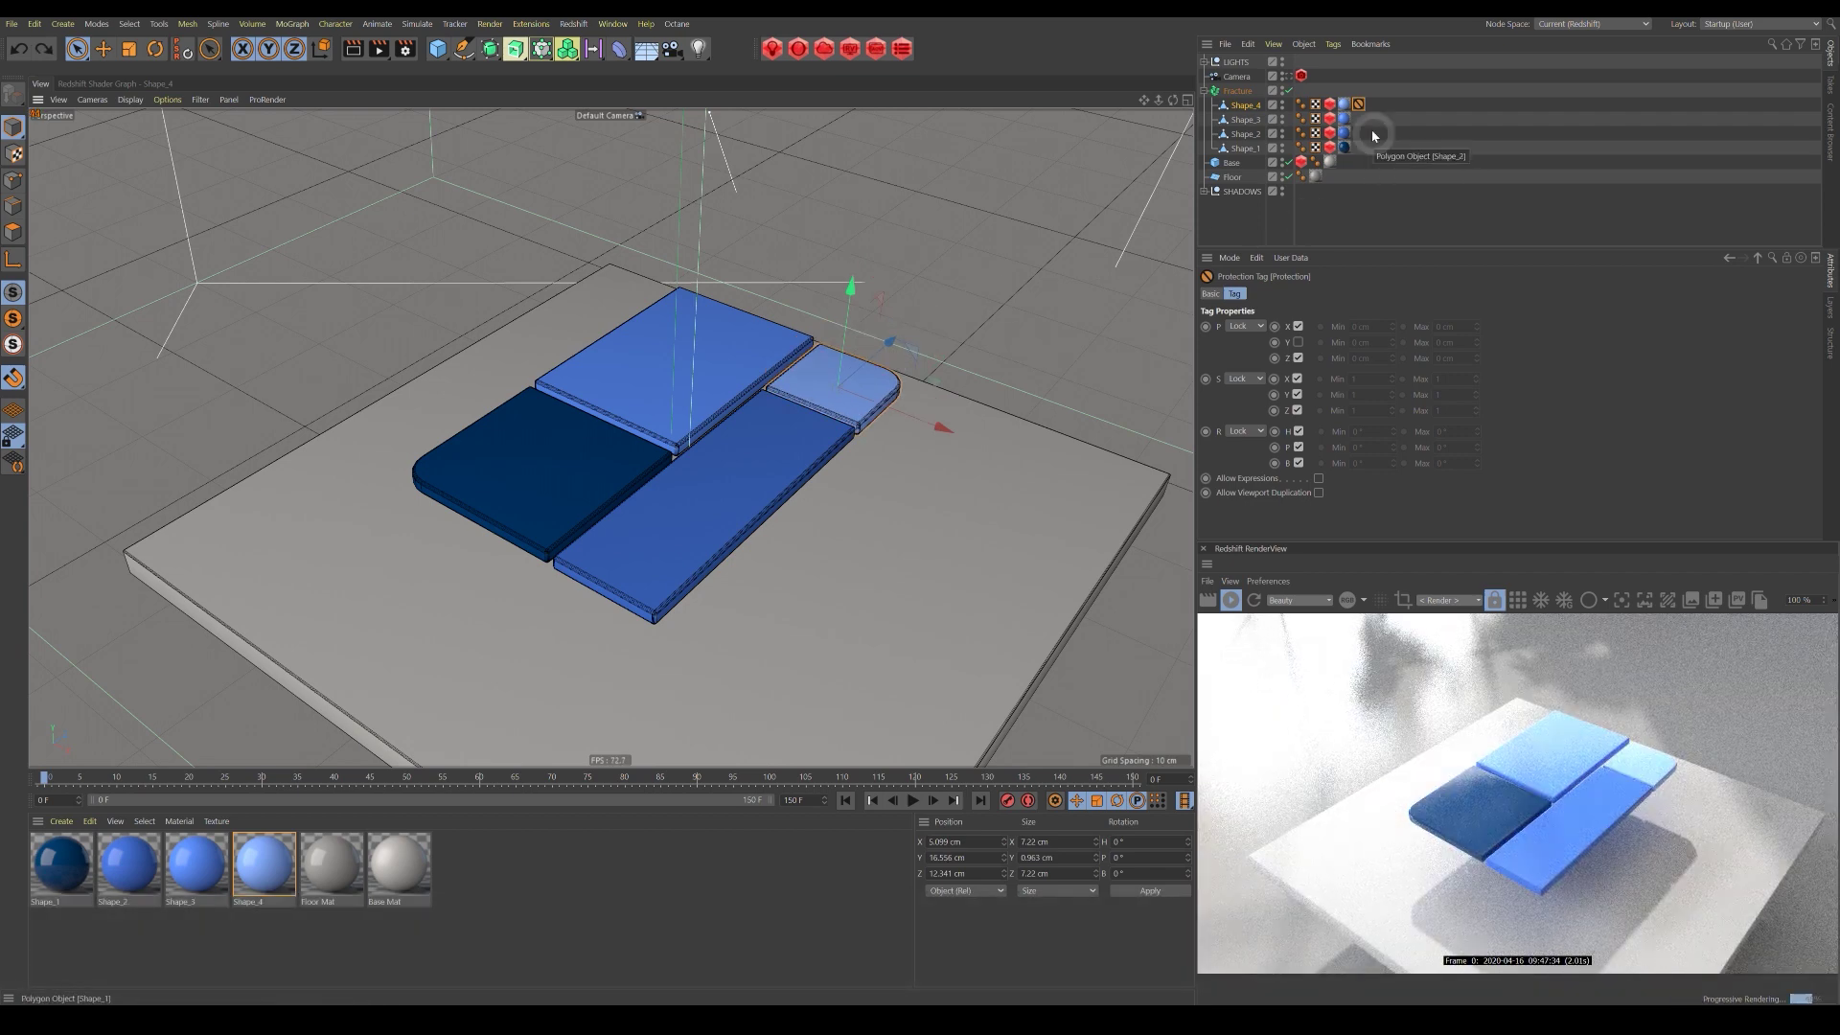
ctrl+drag(1360, 110, 1359, 150)
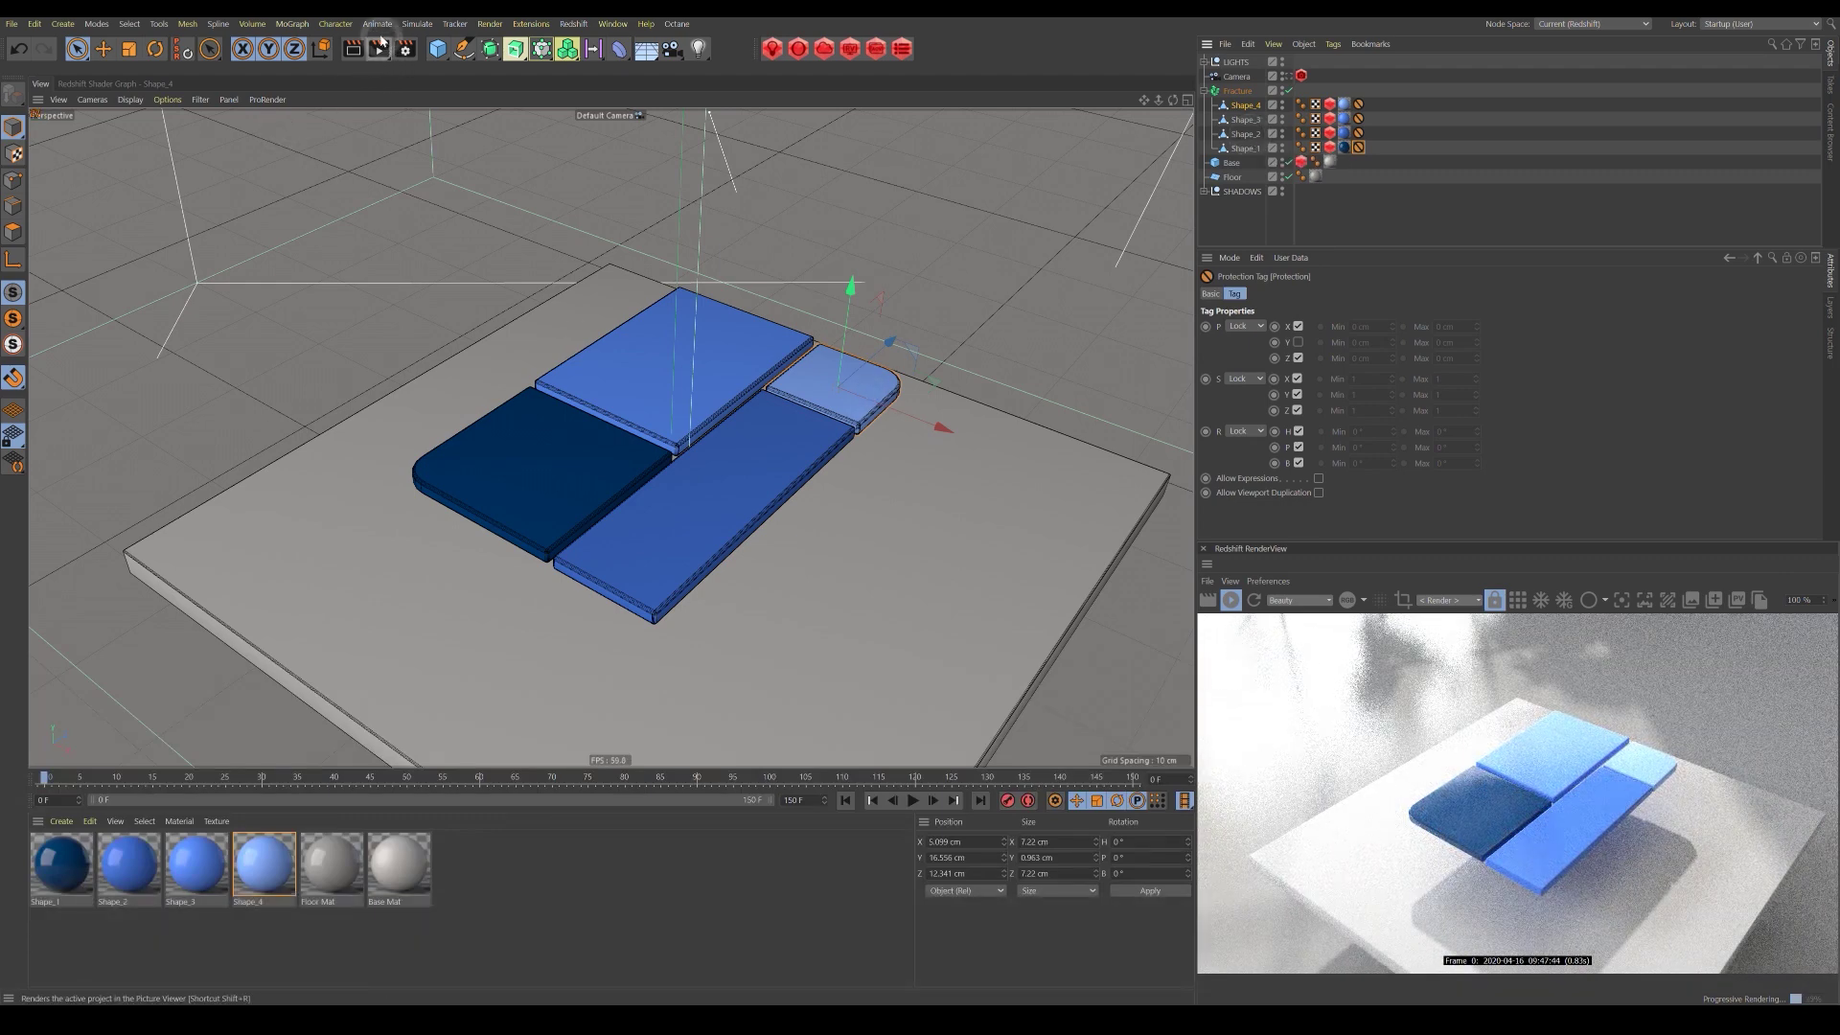
Create a Plain effector and assign it to the Fracture object's effectors.
click(292, 24)
mouse_move(355, 46)
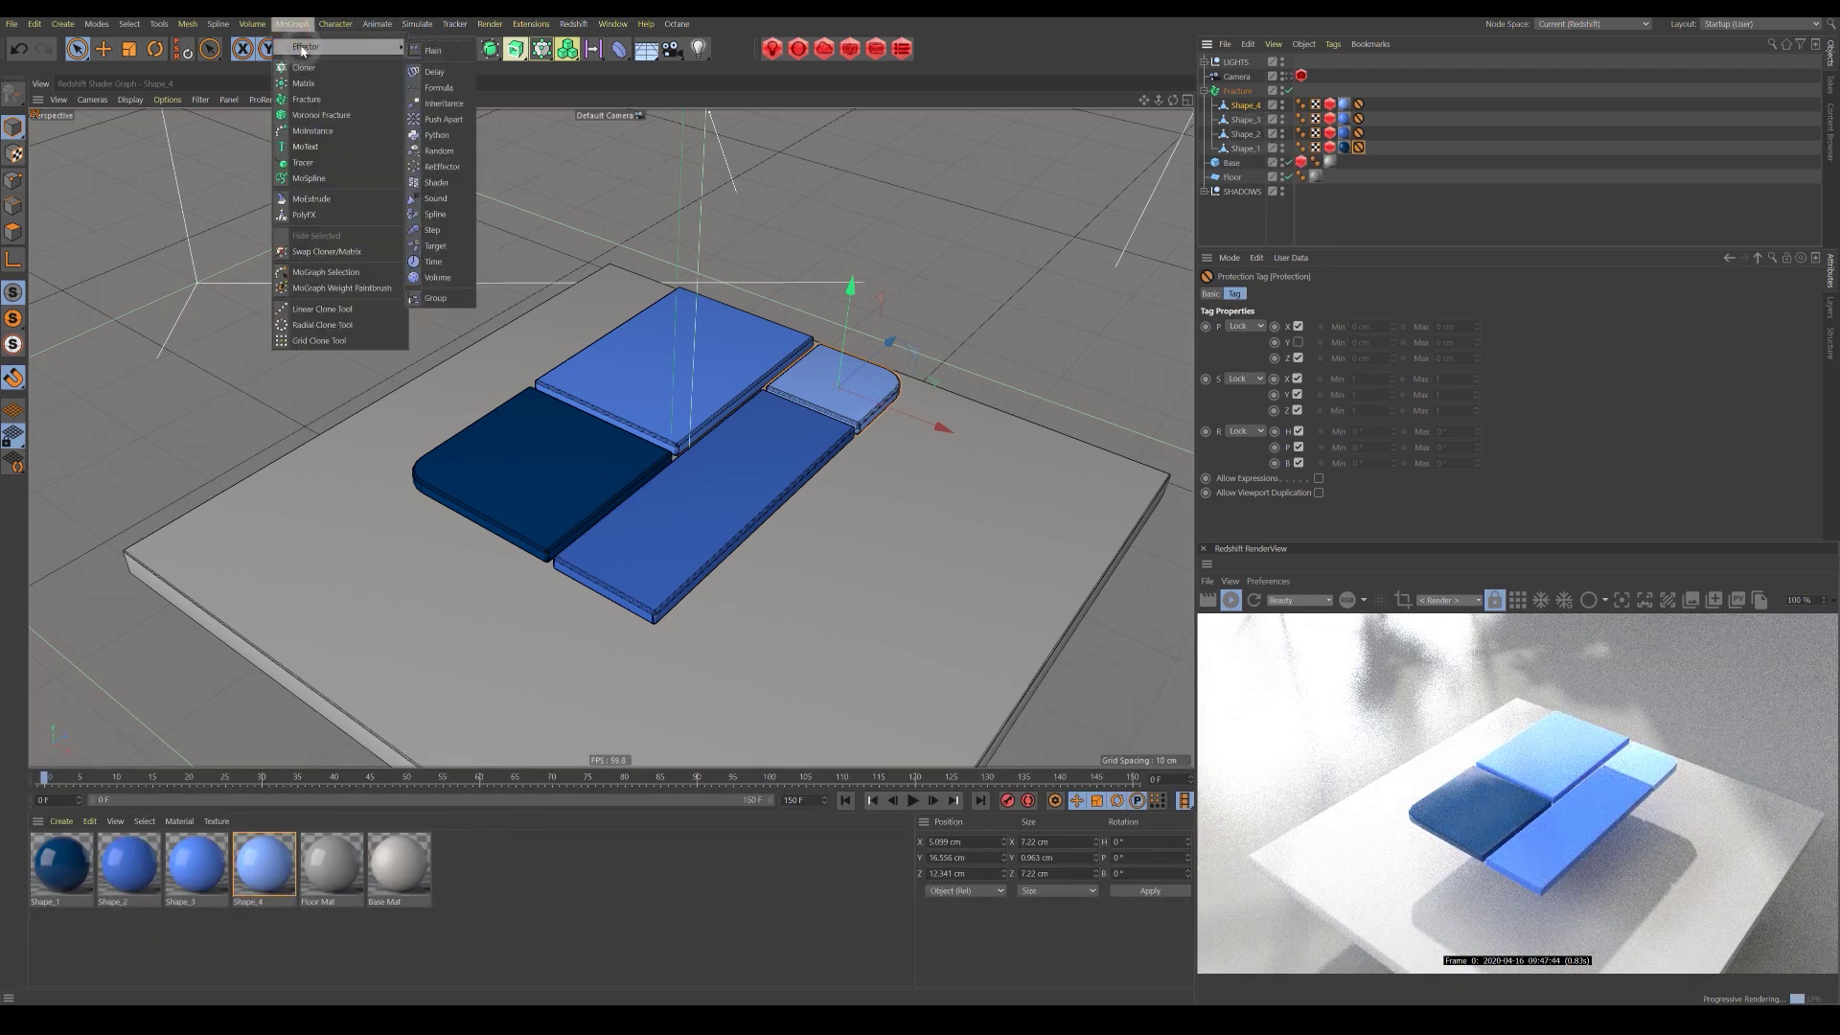
click(441, 57)
click(1238, 105)
click(1384, 293)
drag(1233, 268, 1262, 358)
drag(1233, 64, 1233, 66)
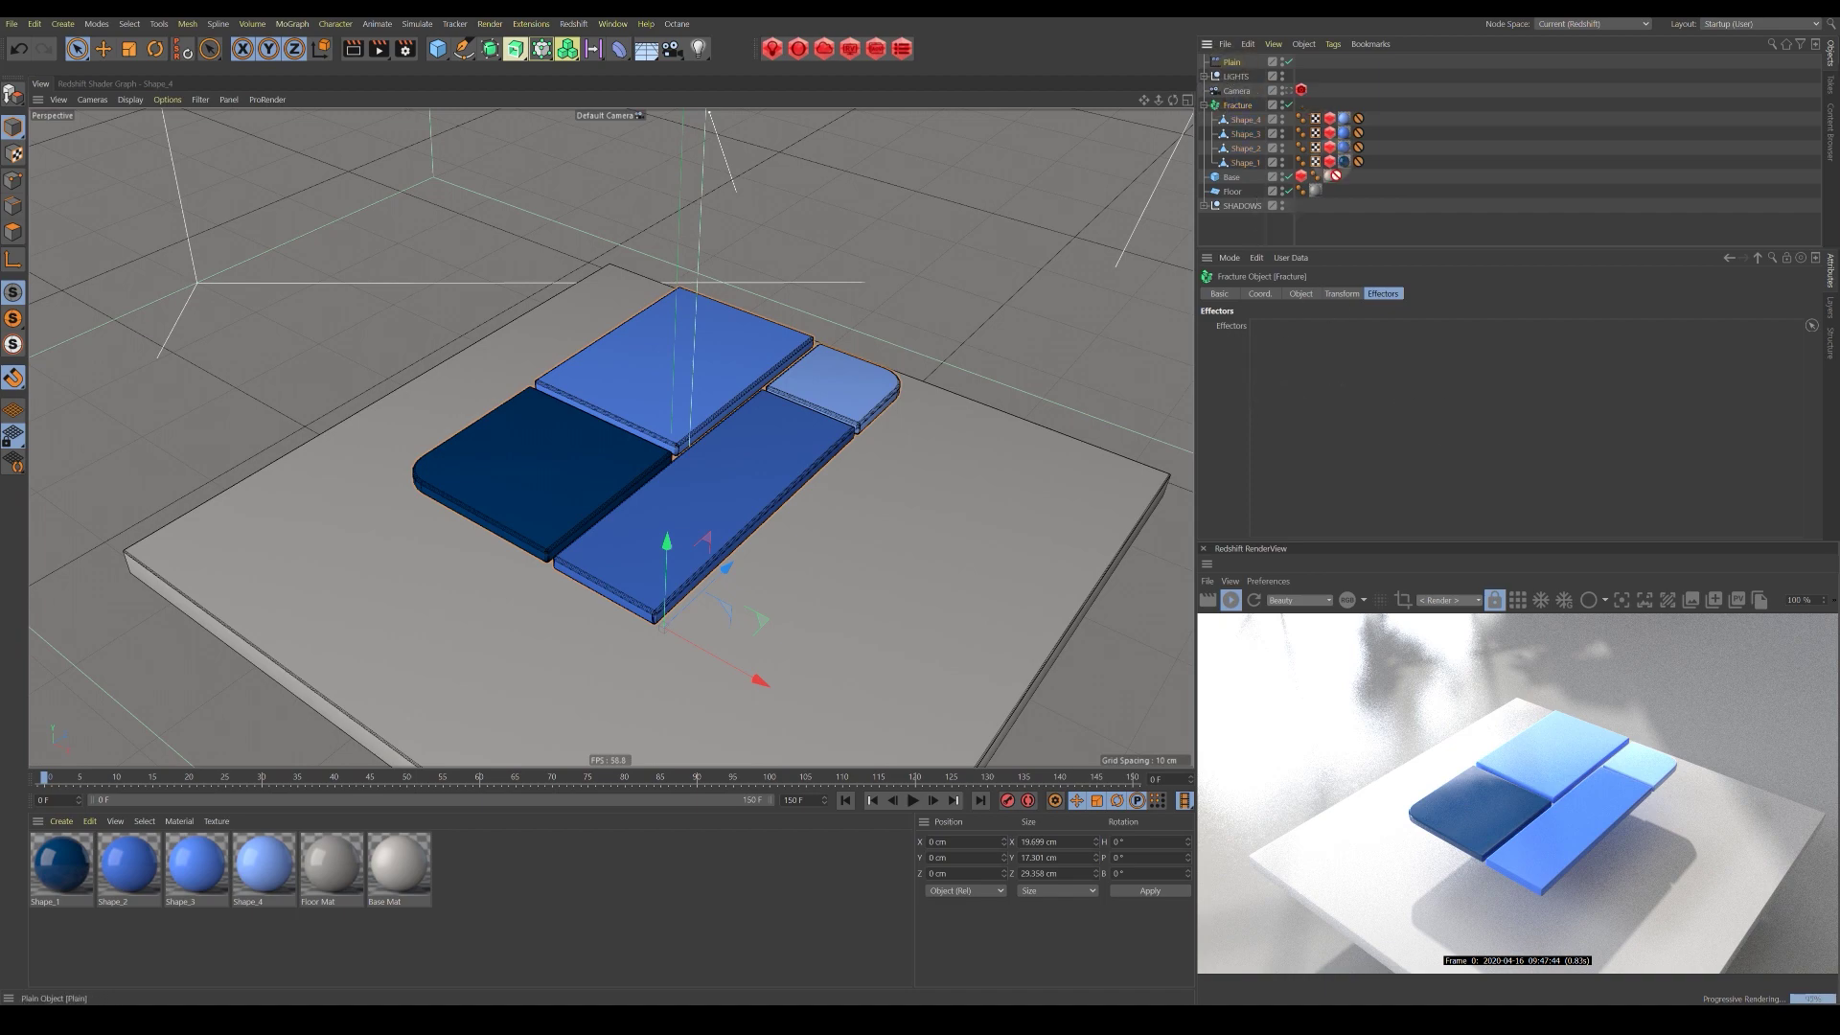
drag(1291, 367, 1286, 363)
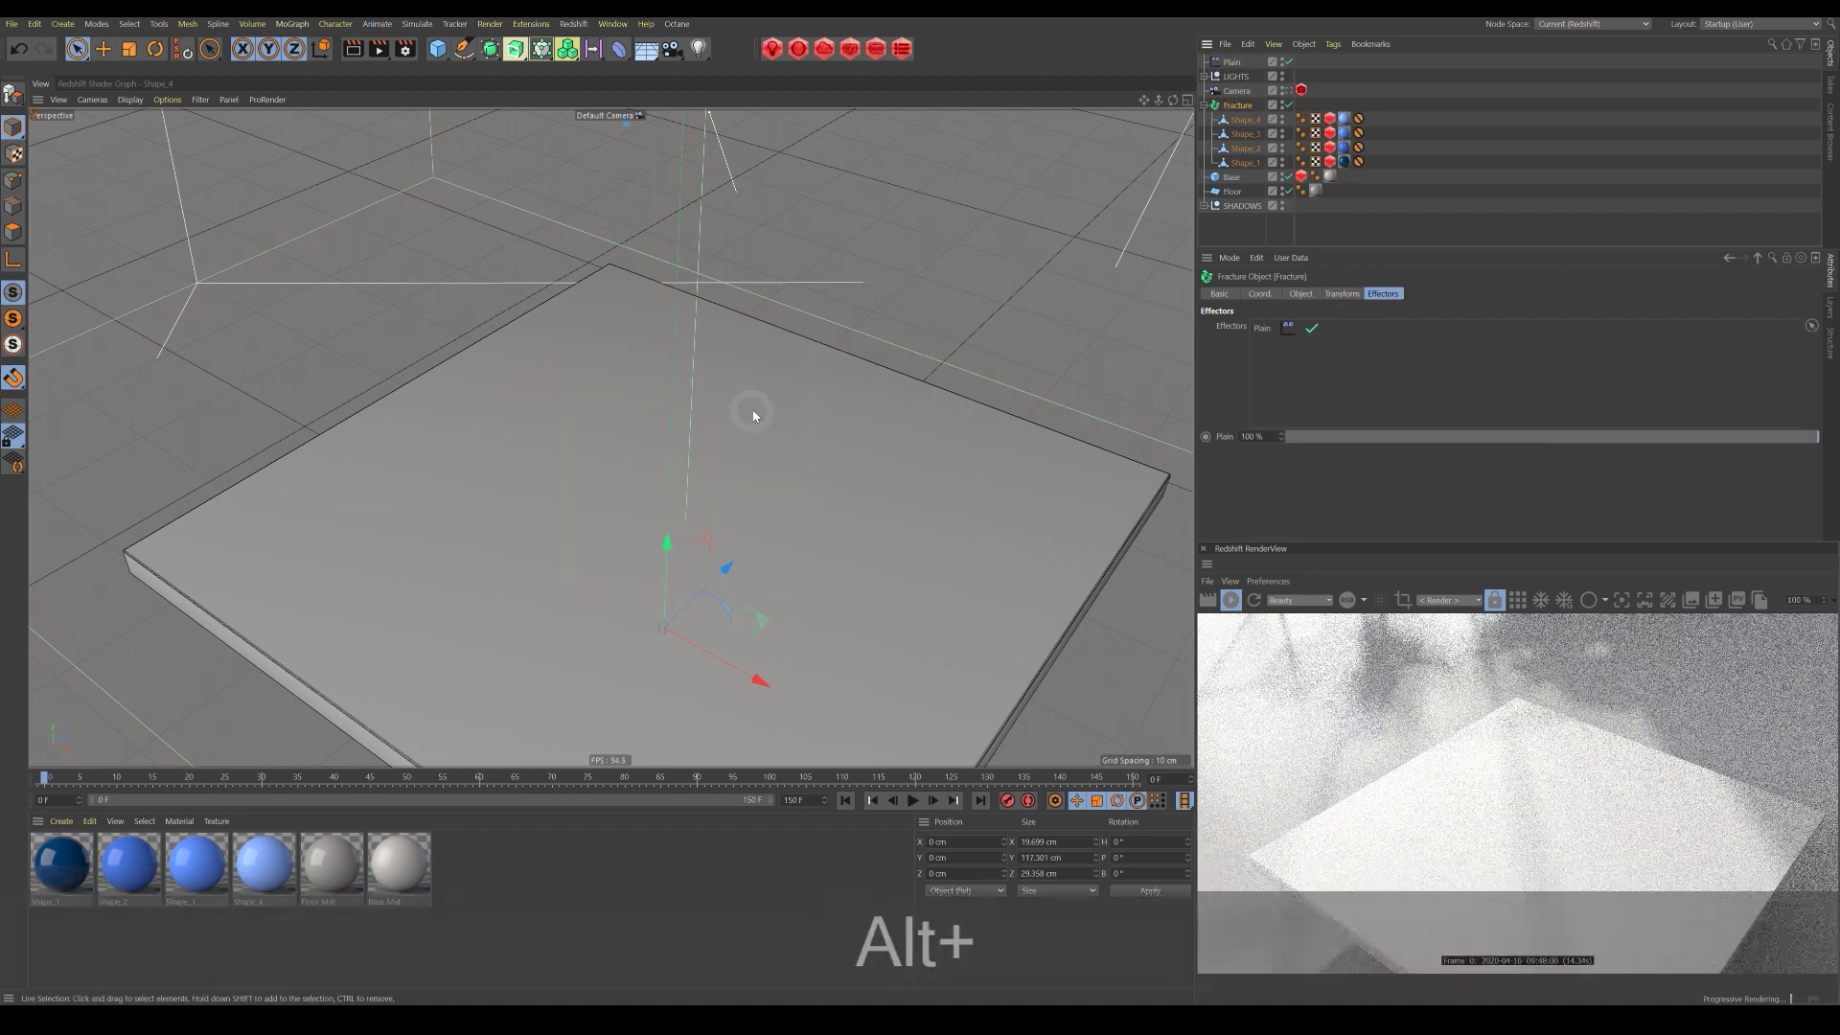
Examine how far the Plain effector displaces the shapes from the base.
alt+right_drag(822, 439, 749, 479)
alt+drag(760, 475, 774, 413)
alt+middle_drag(853, 306, 846, 398)
alt+right_drag(847, 398, 801, 405)
alt+middle_drag(801, 404, 800, 420)
alt+right_drag(829, 484, 938, 485)
alt+drag(937, 480, 786, 360)
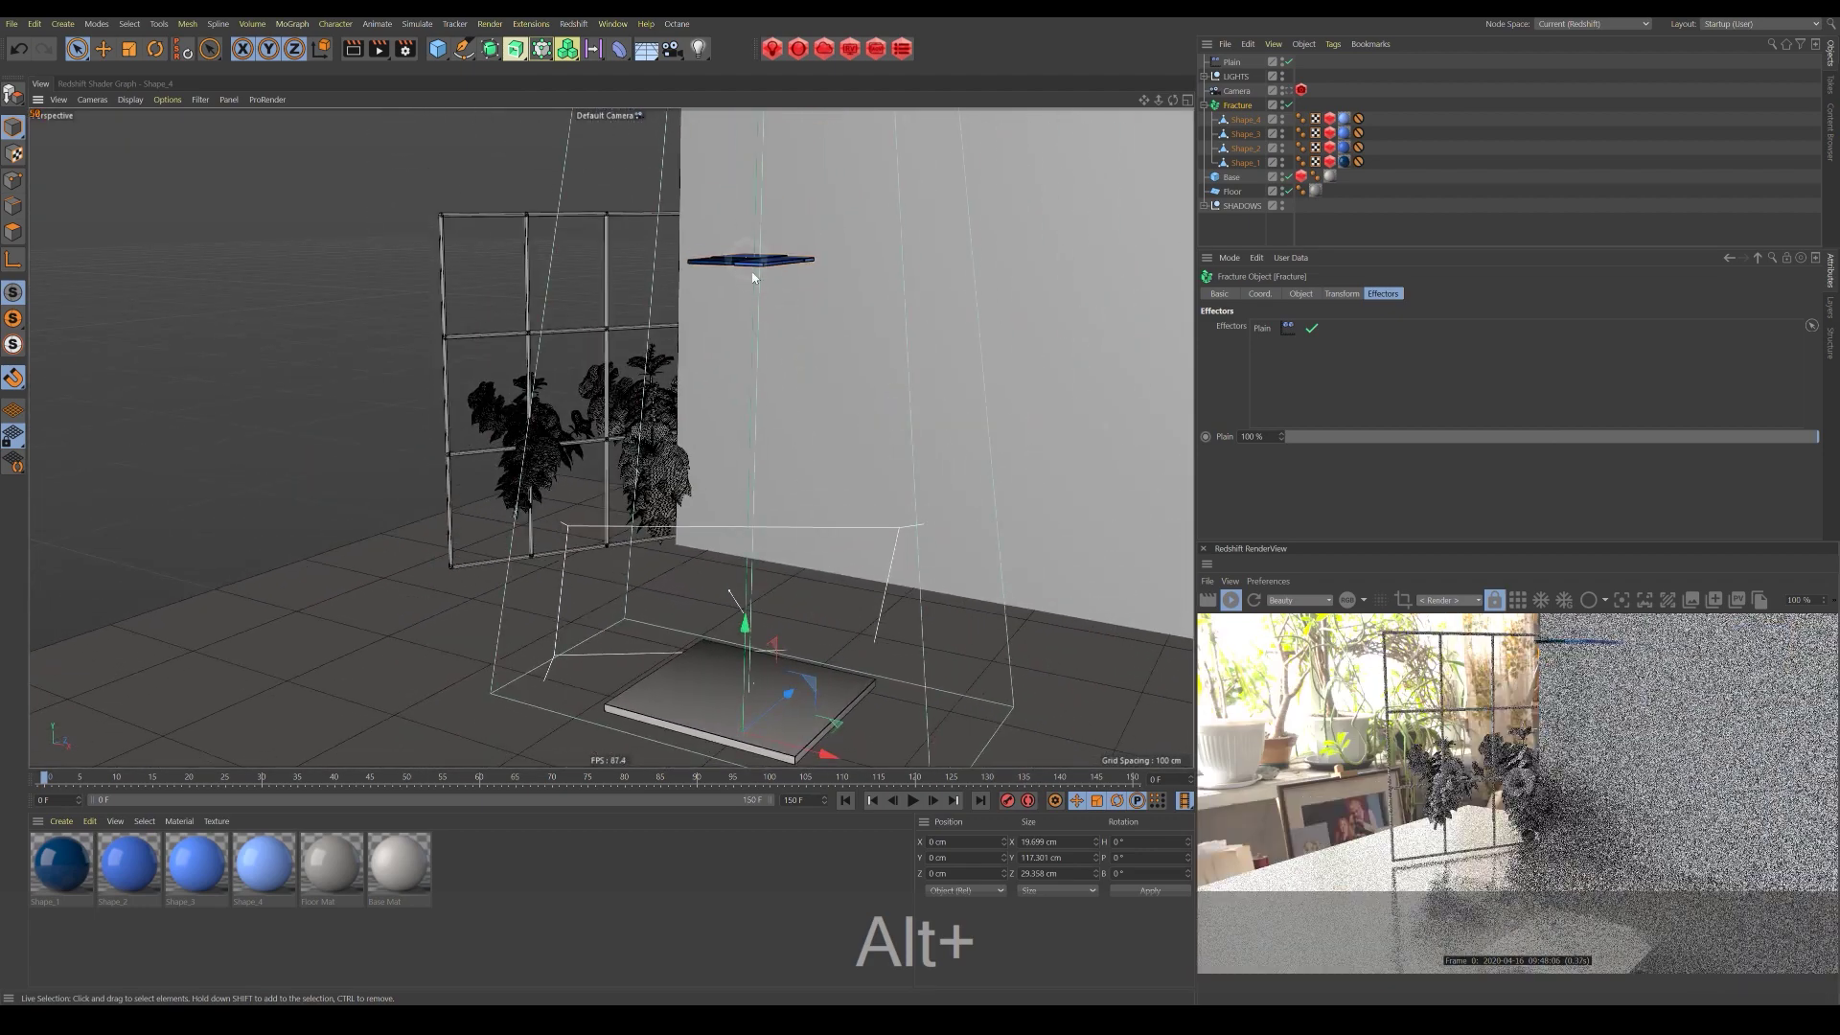
alt+right_drag(757, 665, 788, 663)
alt+drag(781, 662, 766, 623)
alt+middle_drag(766, 634, 755, 563)
alt+right_drag(755, 566, 826, 572)
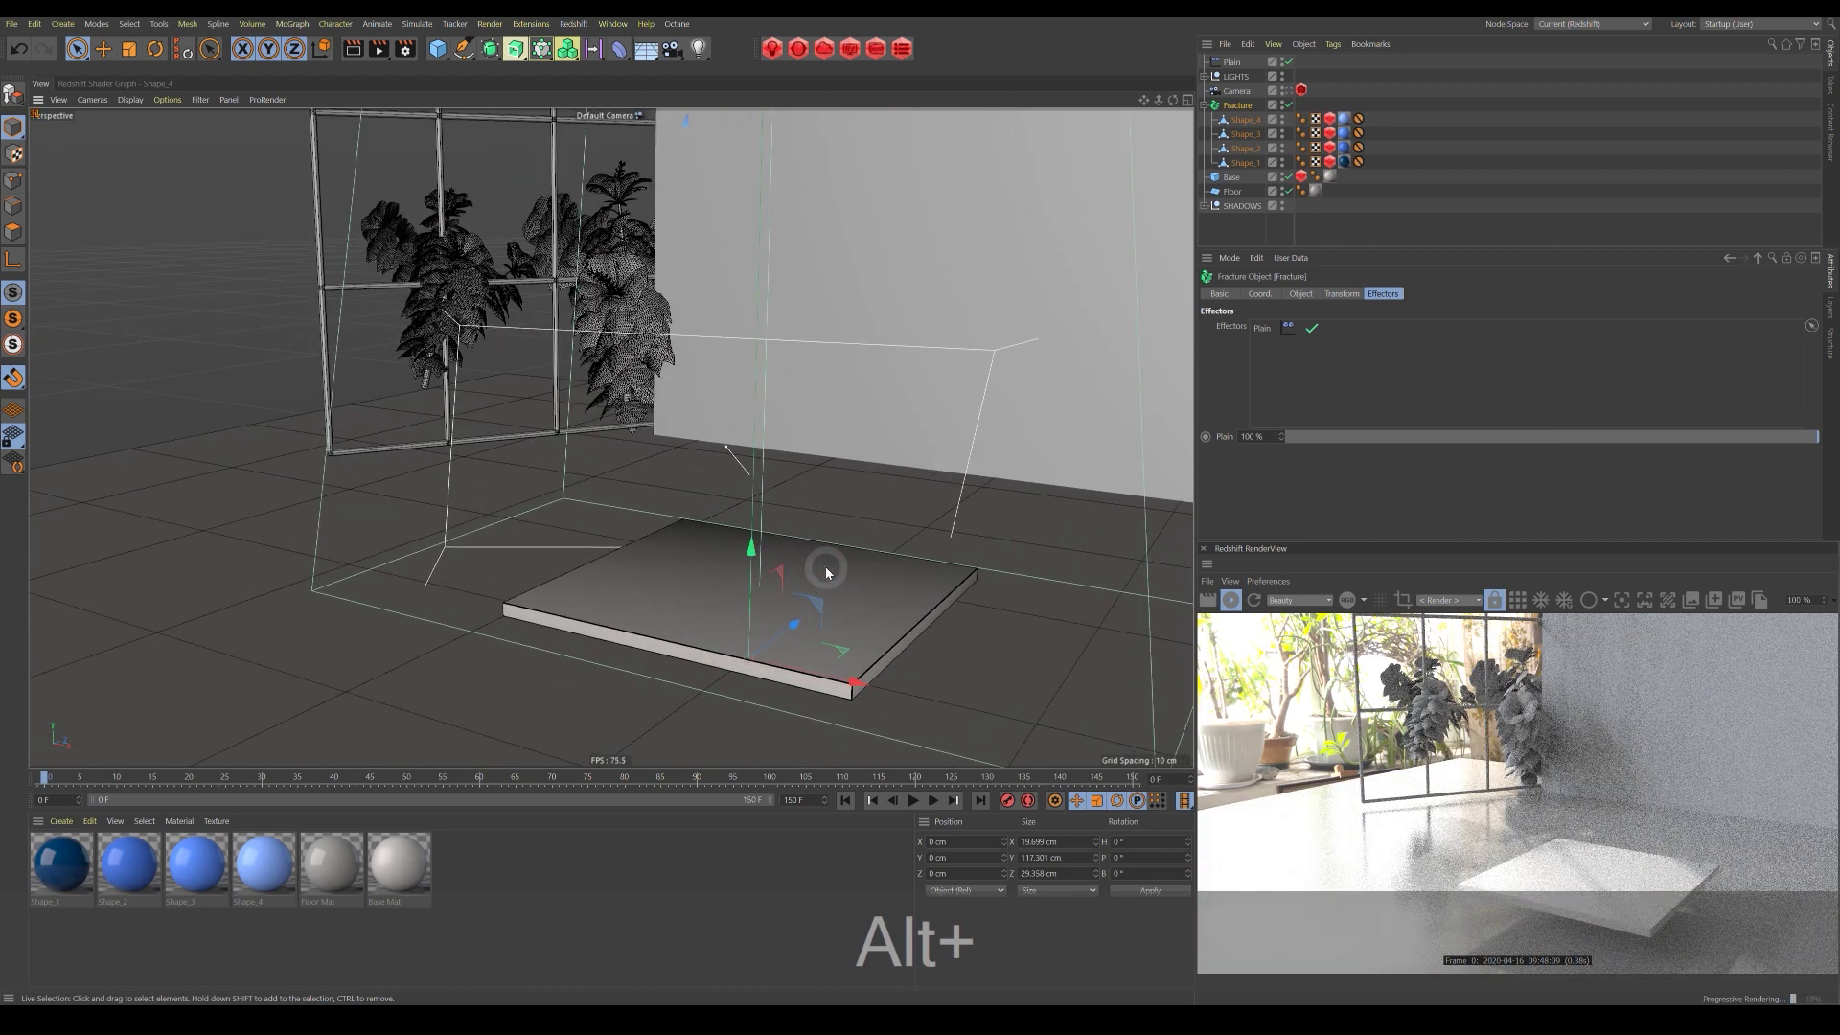
Set the Plain effector's Y position parameter to 0 cm.
click(1233, 64)
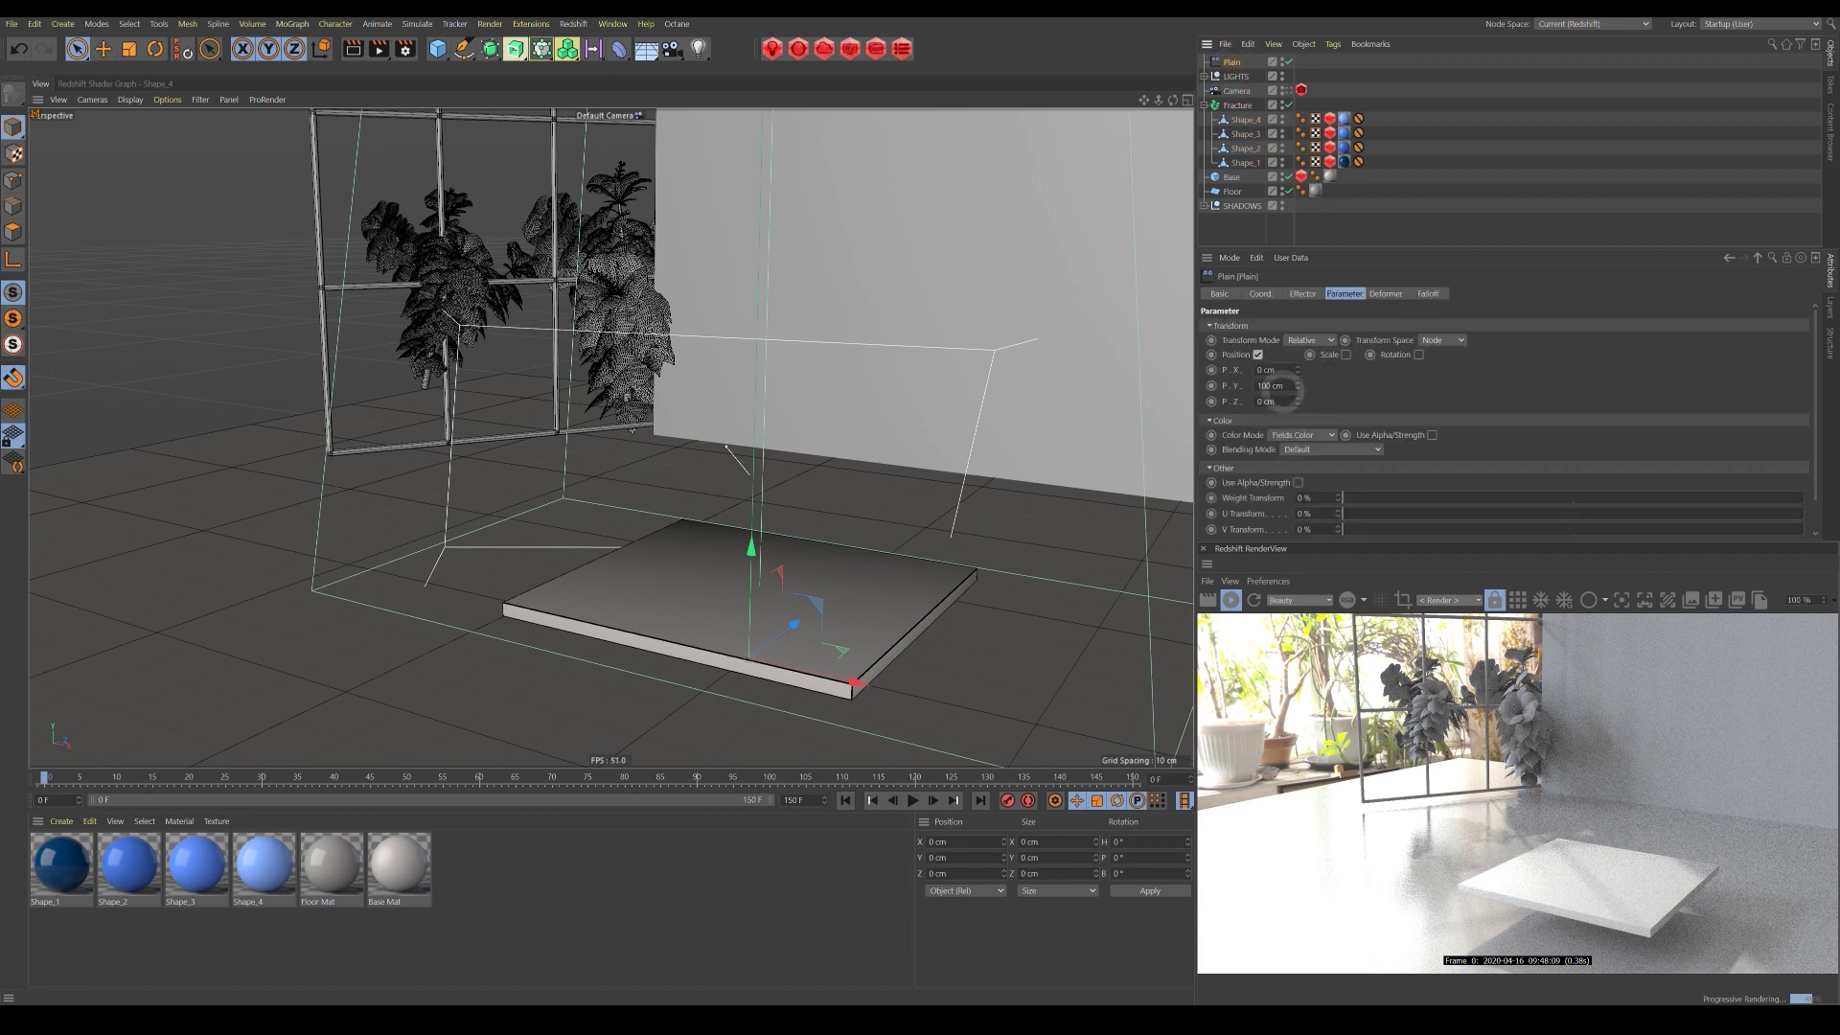
text(0)
key(Return)
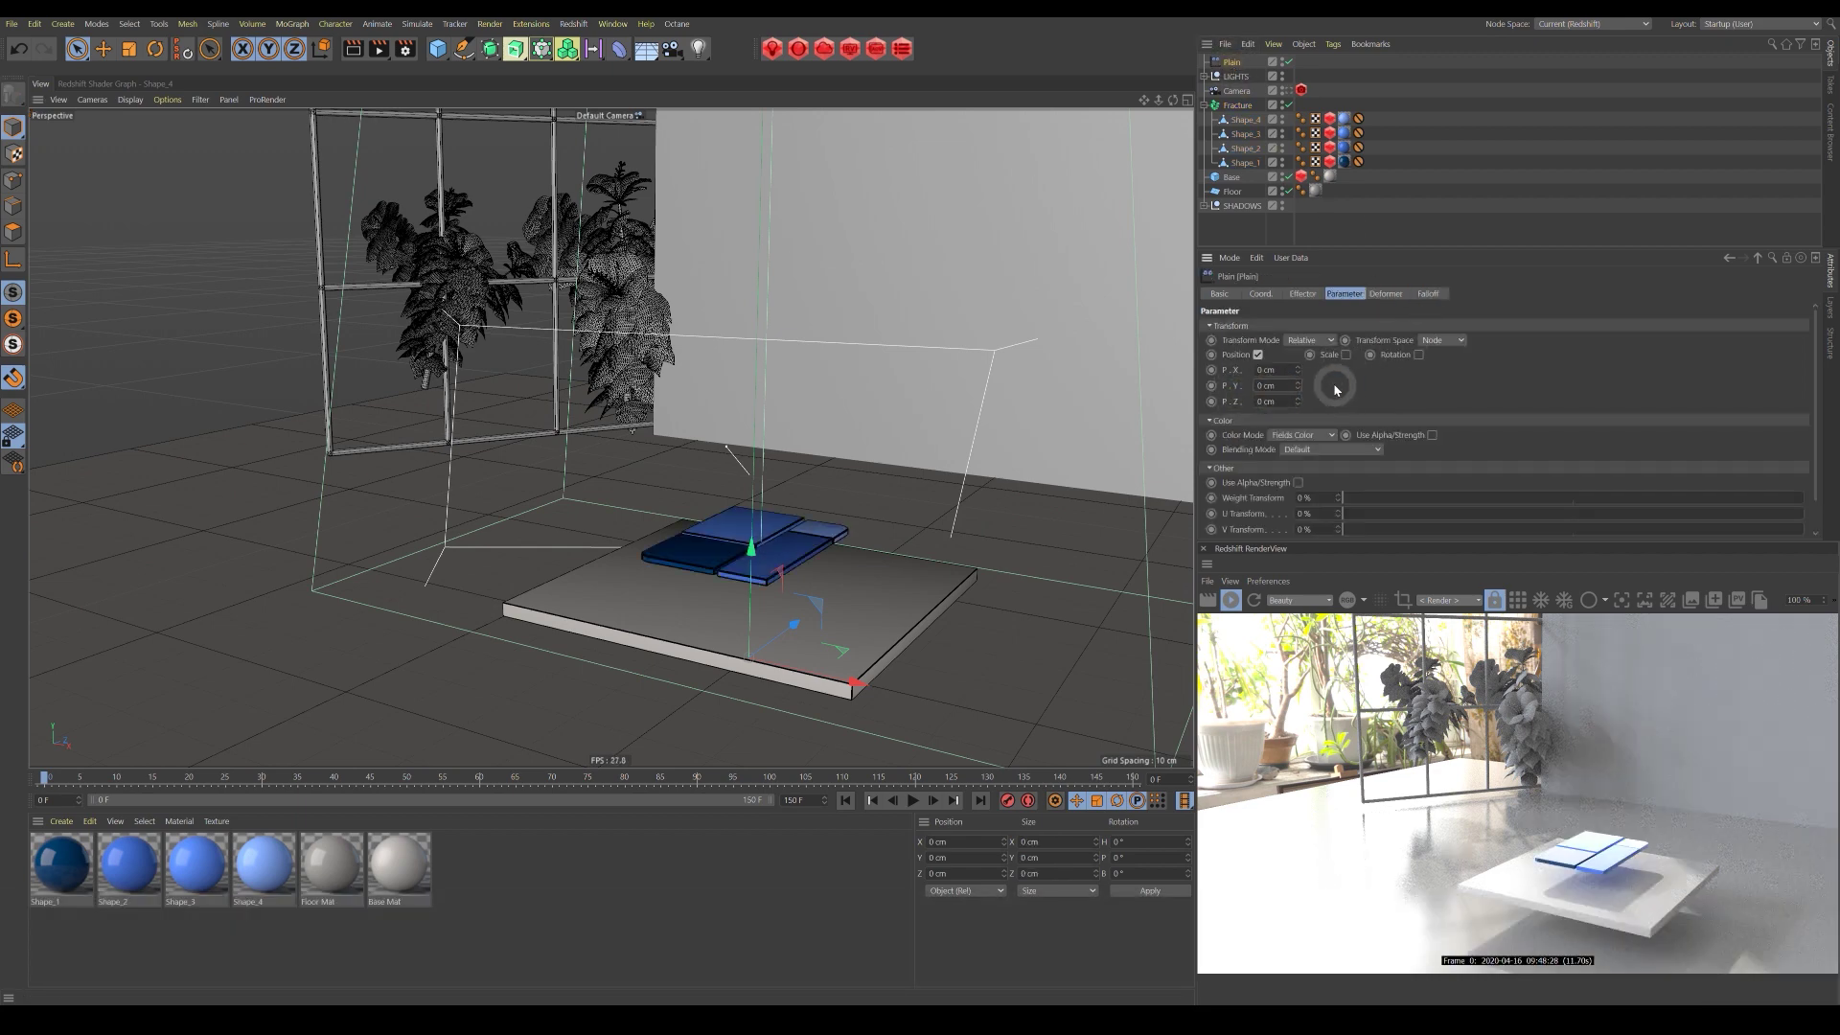
Set the Plain effector to Absolute transform mode in Effector space and raise it to about 12.2 cm in Y.
alt+drag(1014, 637, 846, 602)
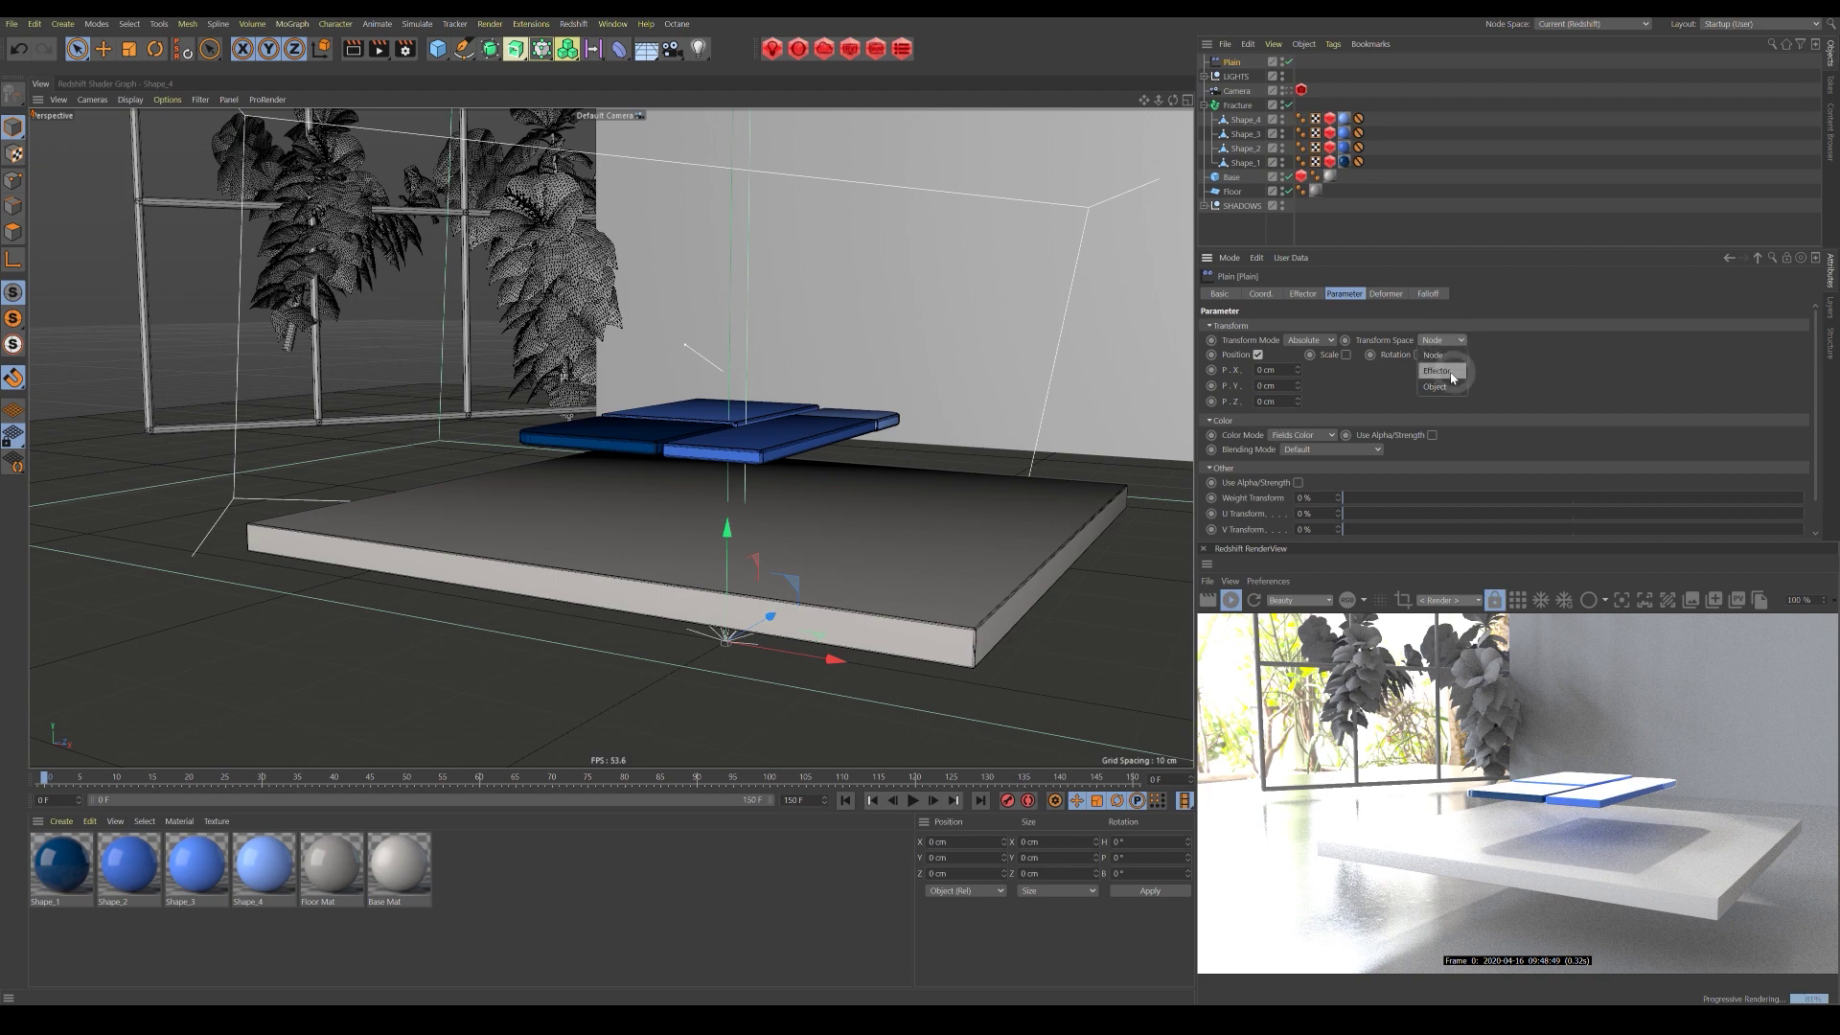
click(1438, 372)
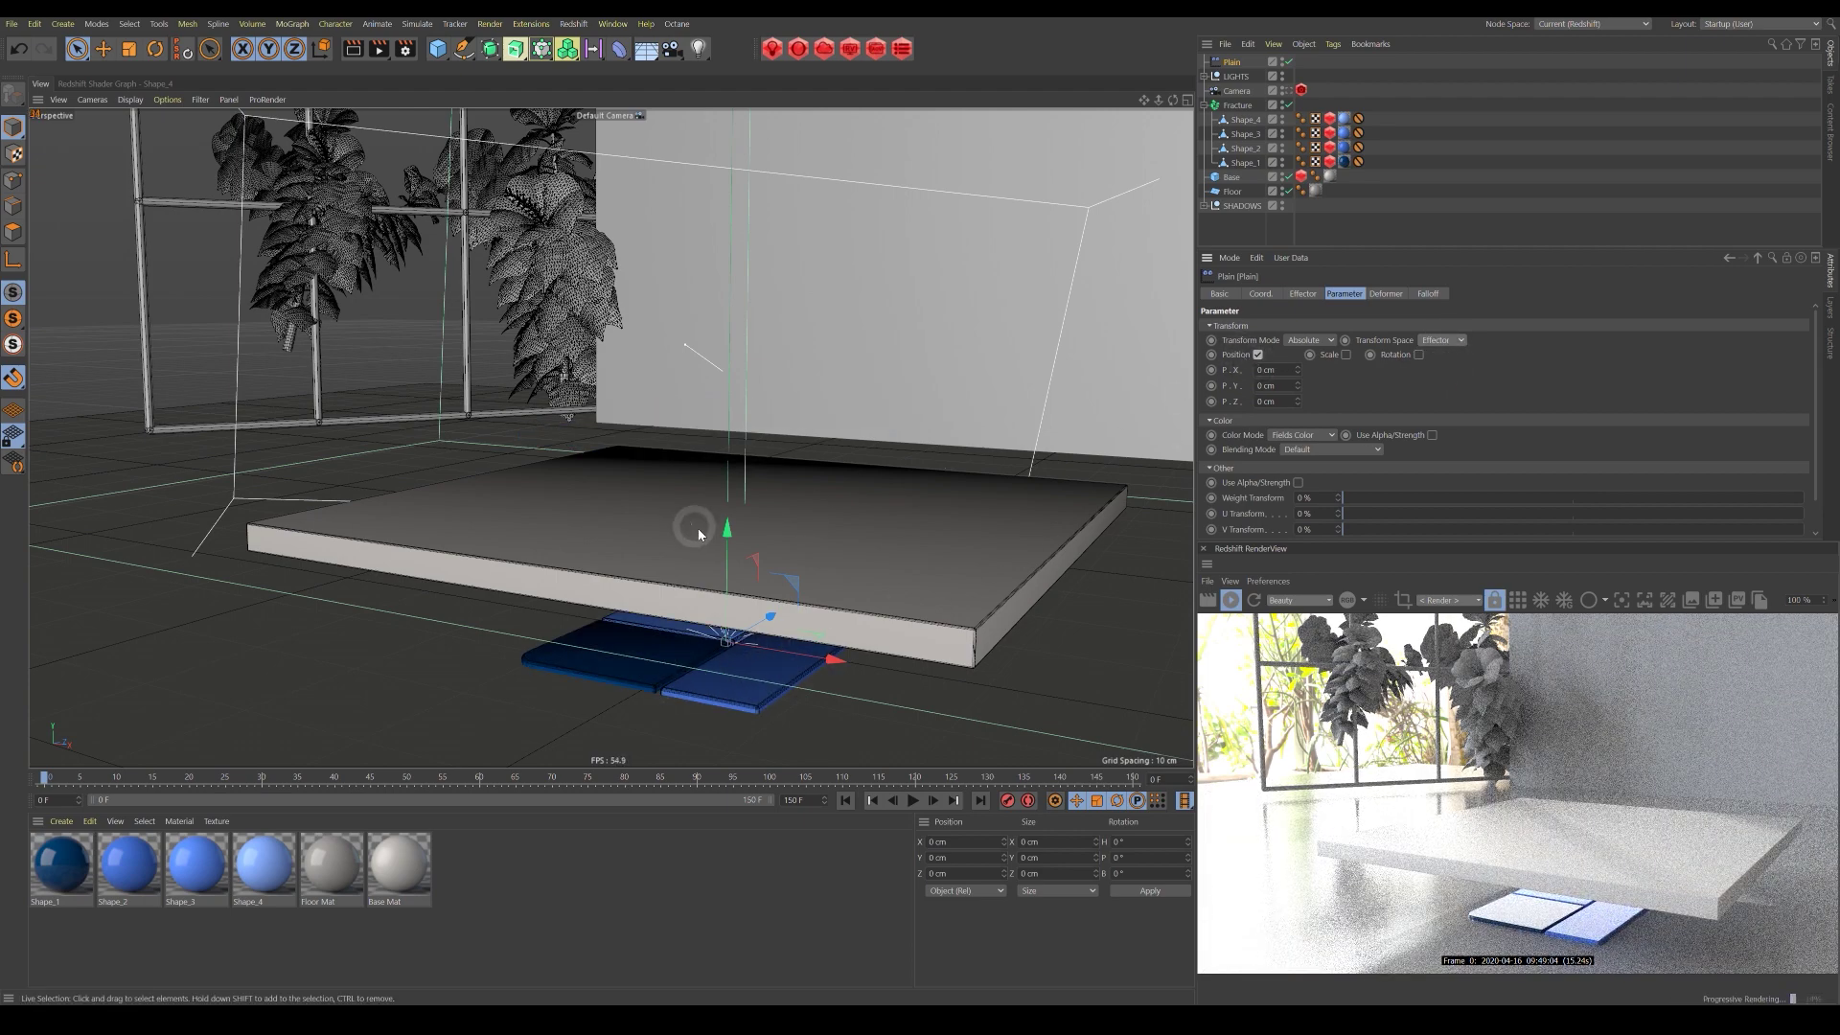
drag(725, 534, 729, 374)
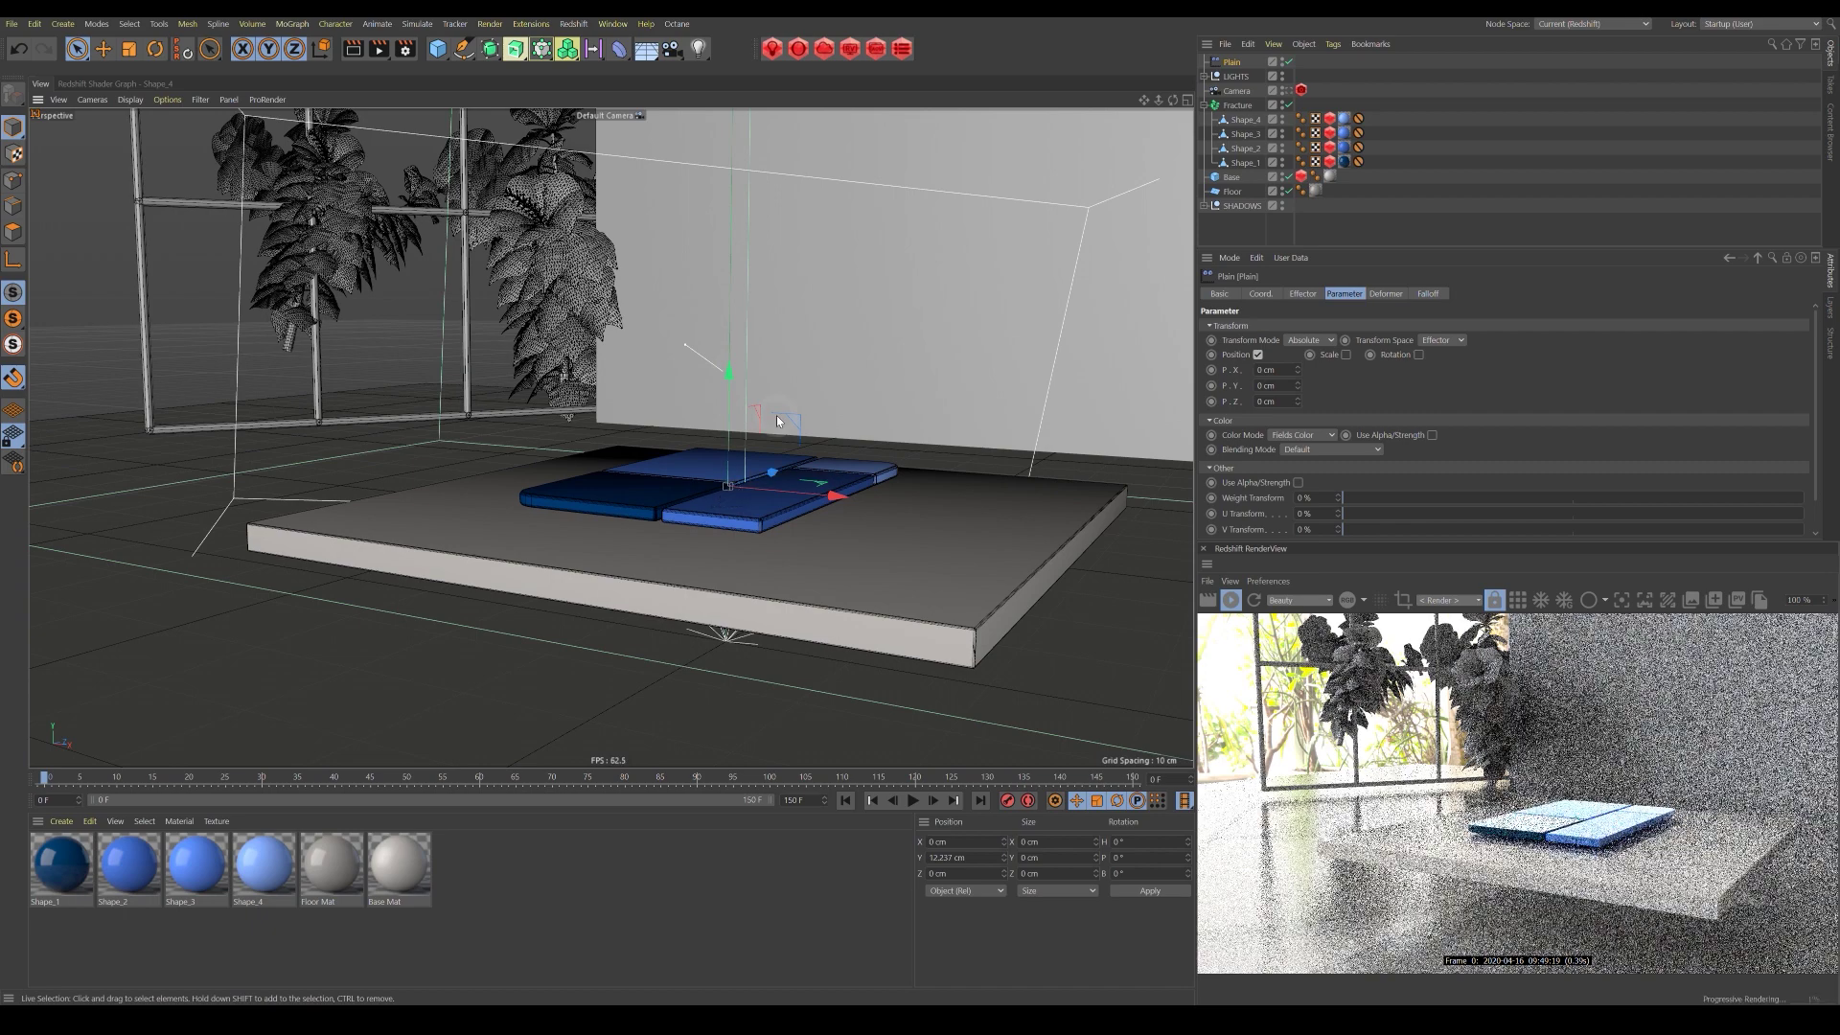
Try a Y position parameter of about 4 cm on the Plain effector, and reset it to 0 cm.
alt+drag(758, 490, 744, 509)
alt+right_drag(743, 508, 792, 518)
alt+drag(793, 518, 763, 508)
drag(1298, 386, 1298, 381)
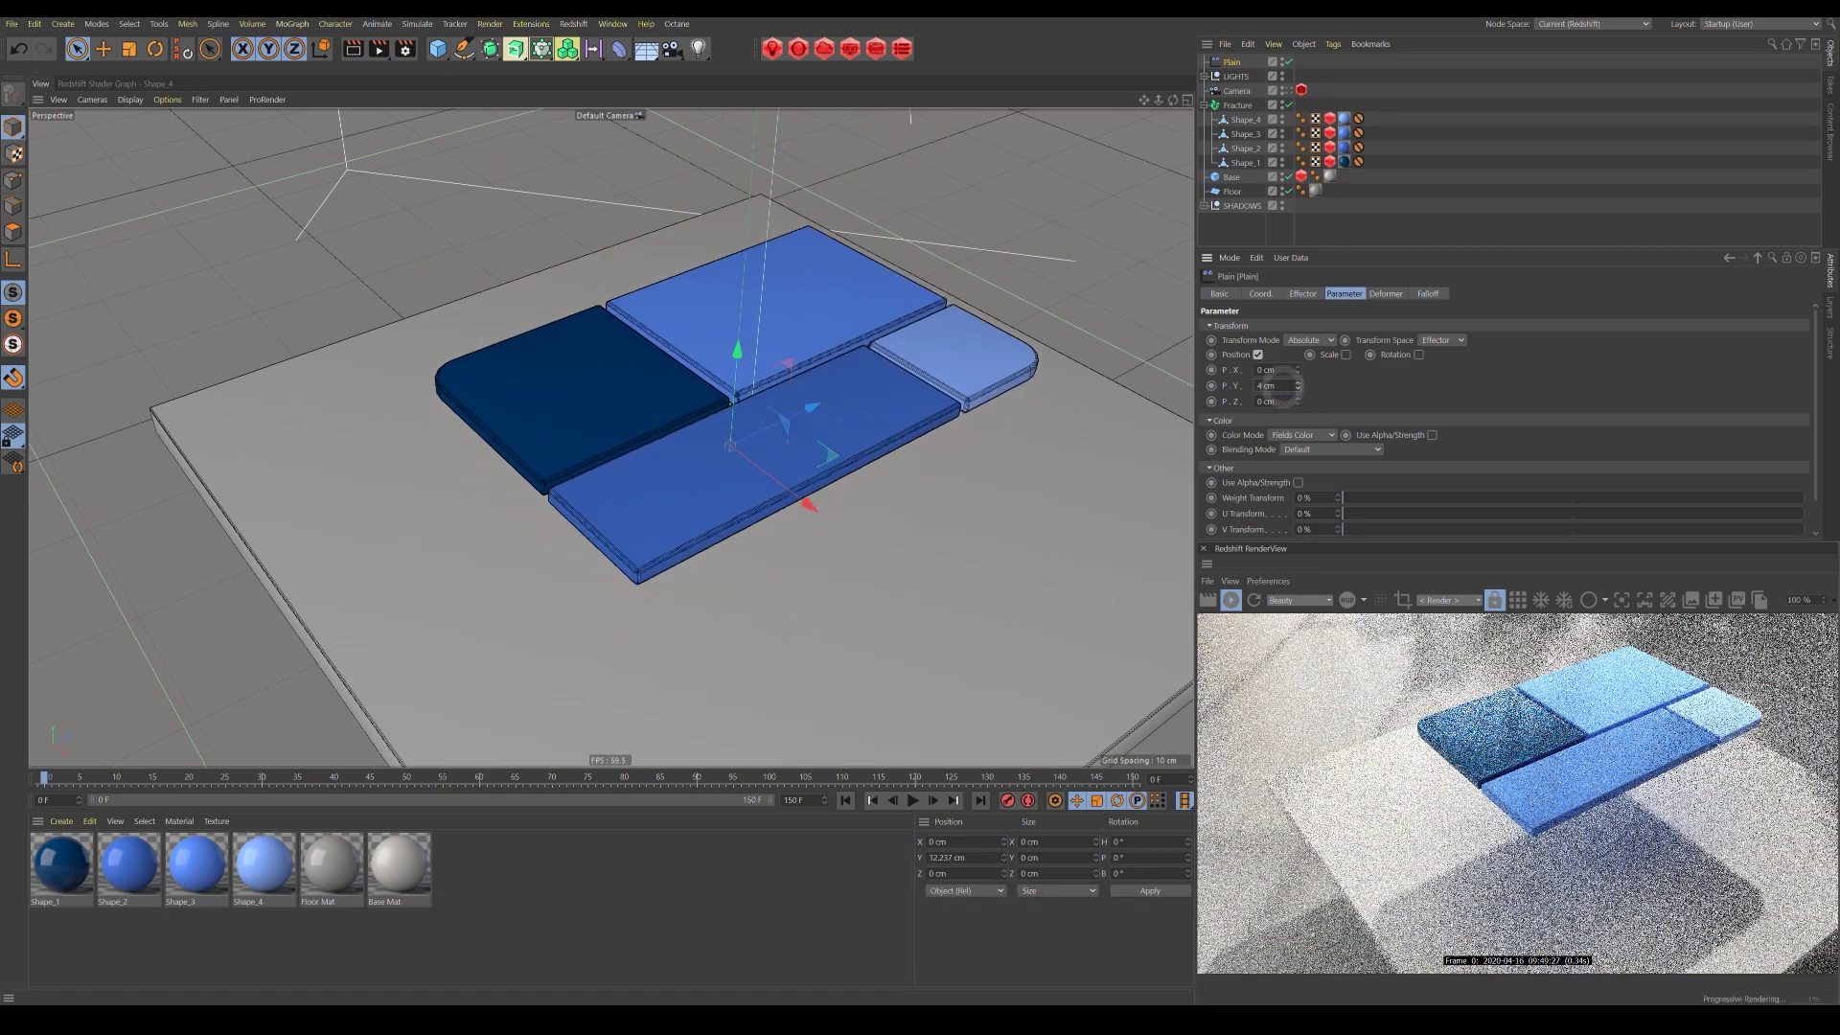
double_click(1270, 385)
text(0)
key(Return)
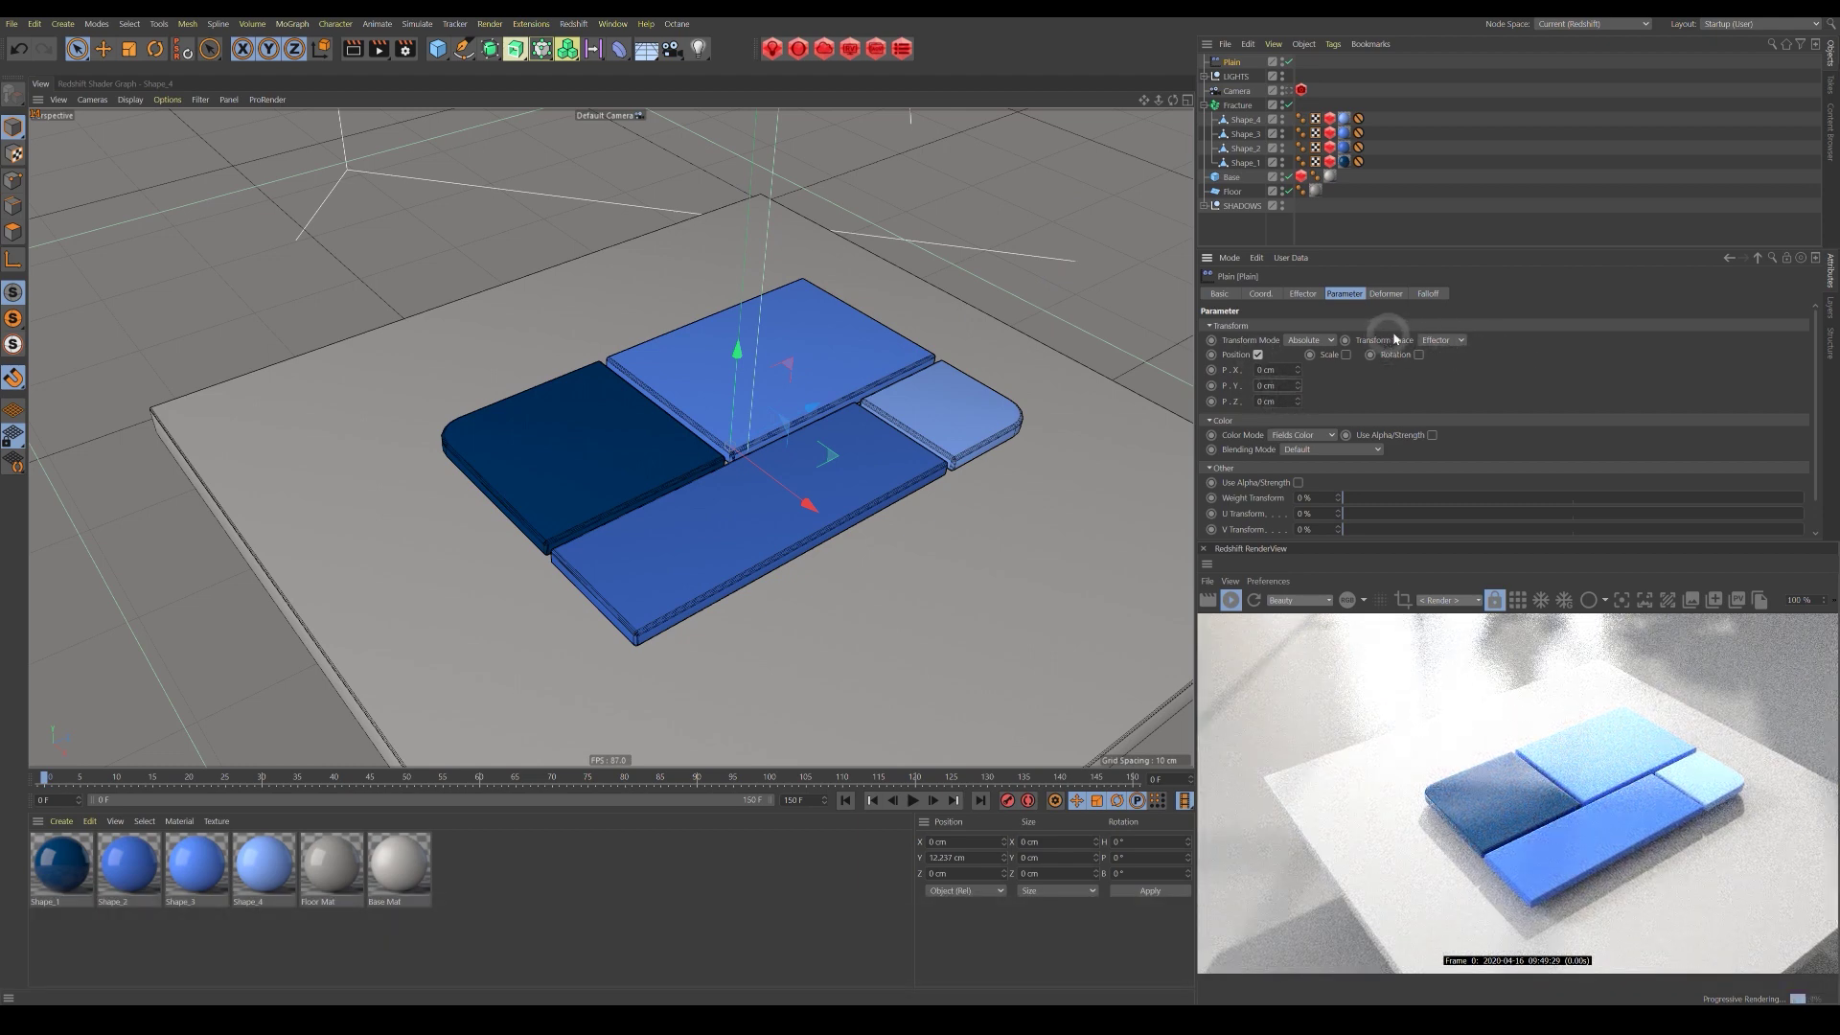
Try unlocking the X position in Shape_4's Protection tag, and undo the change.
click(1359, 119)
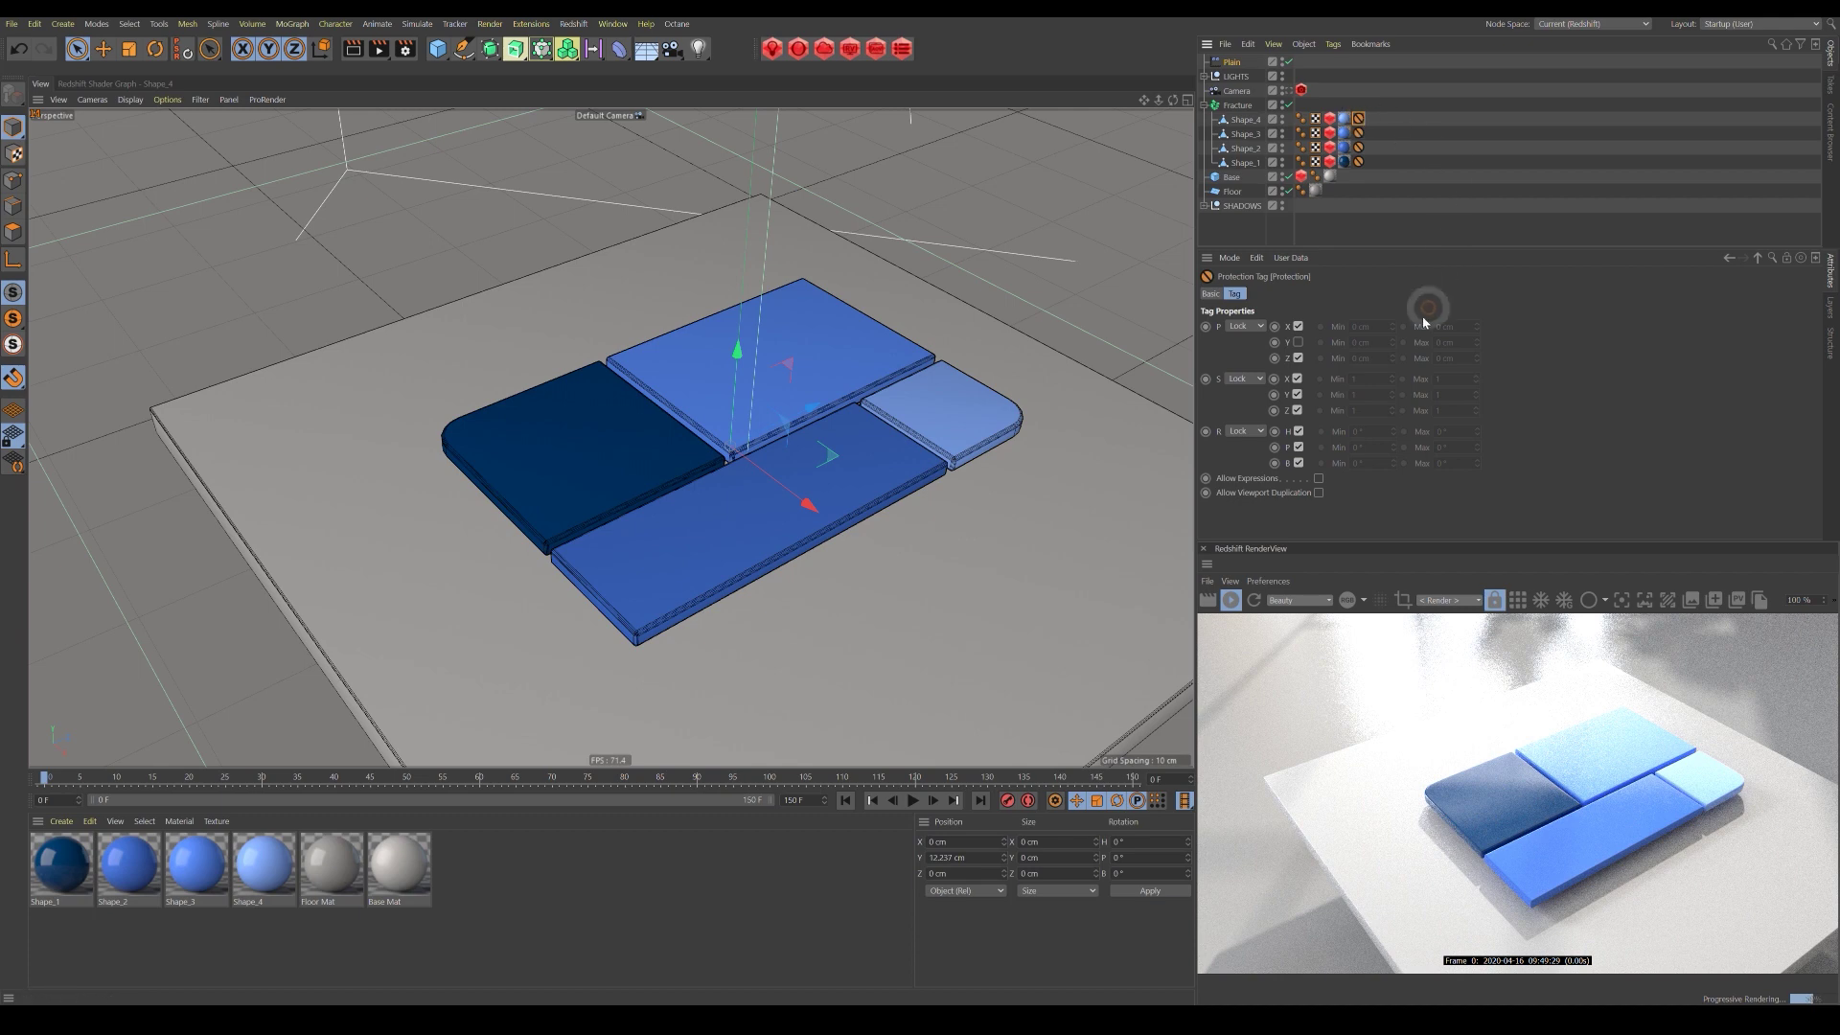
click(1298, 328)
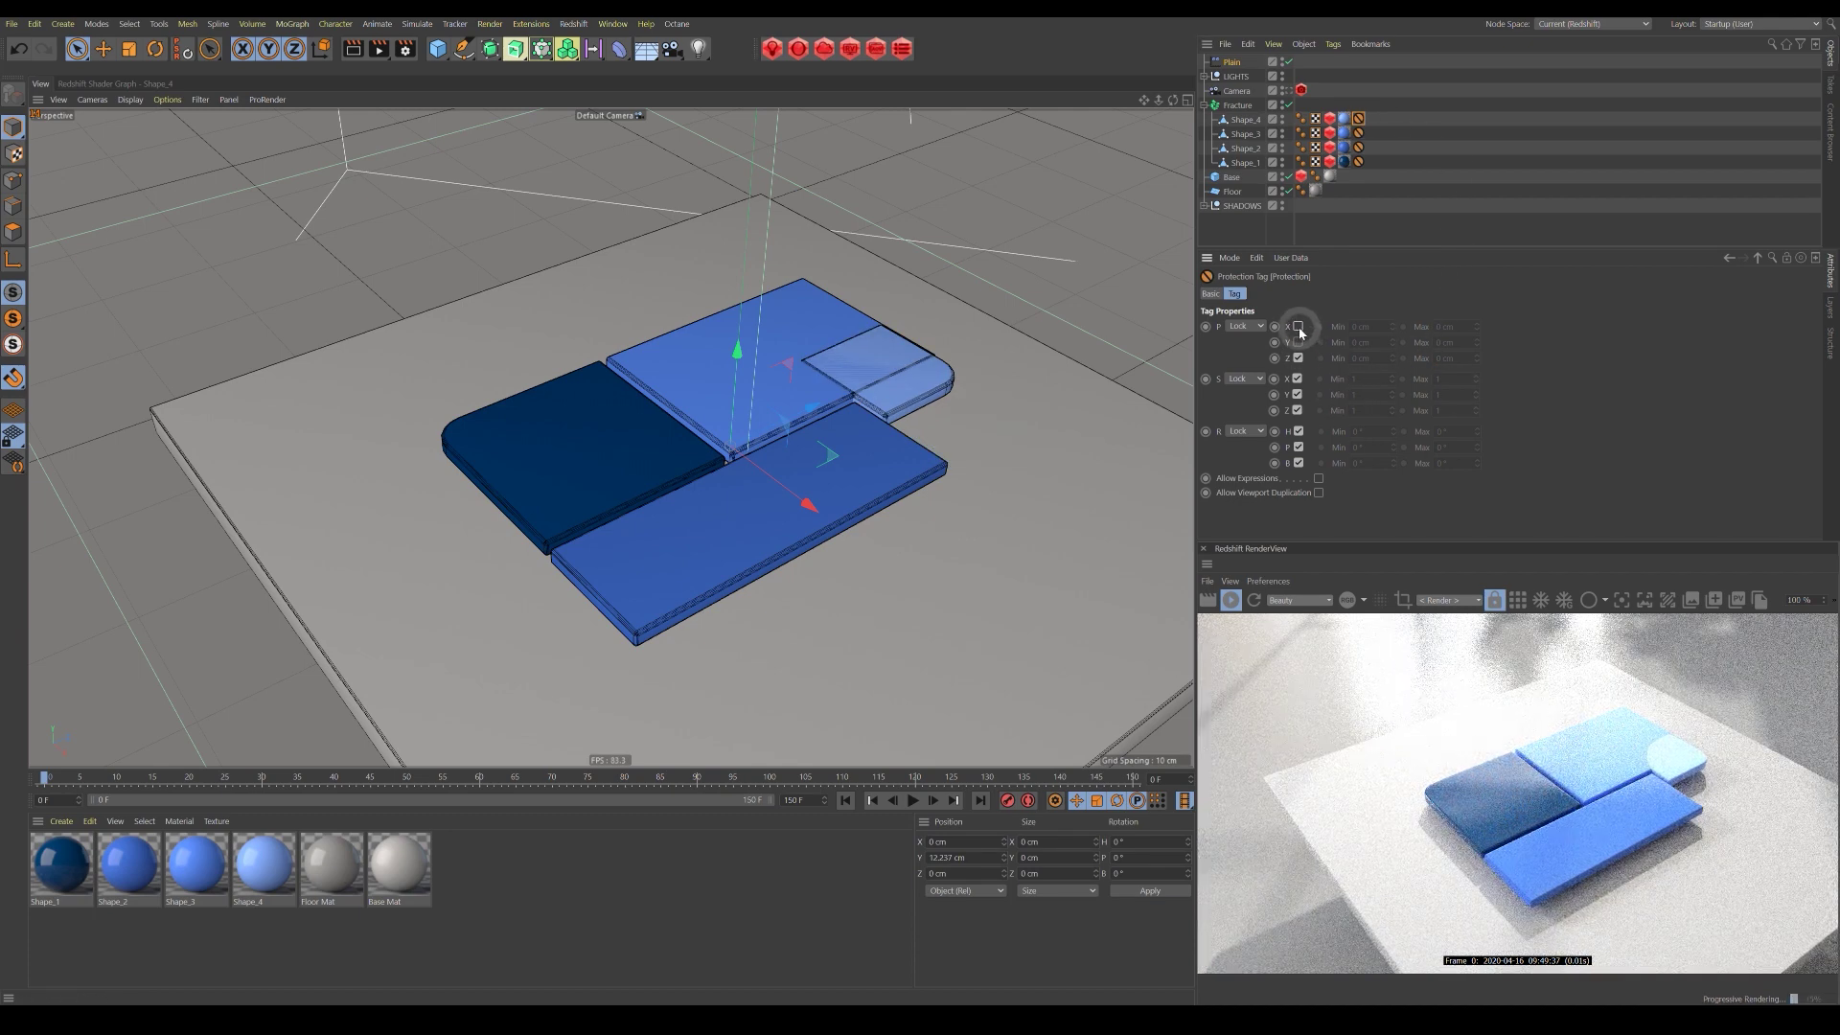
key(ctrl+z)
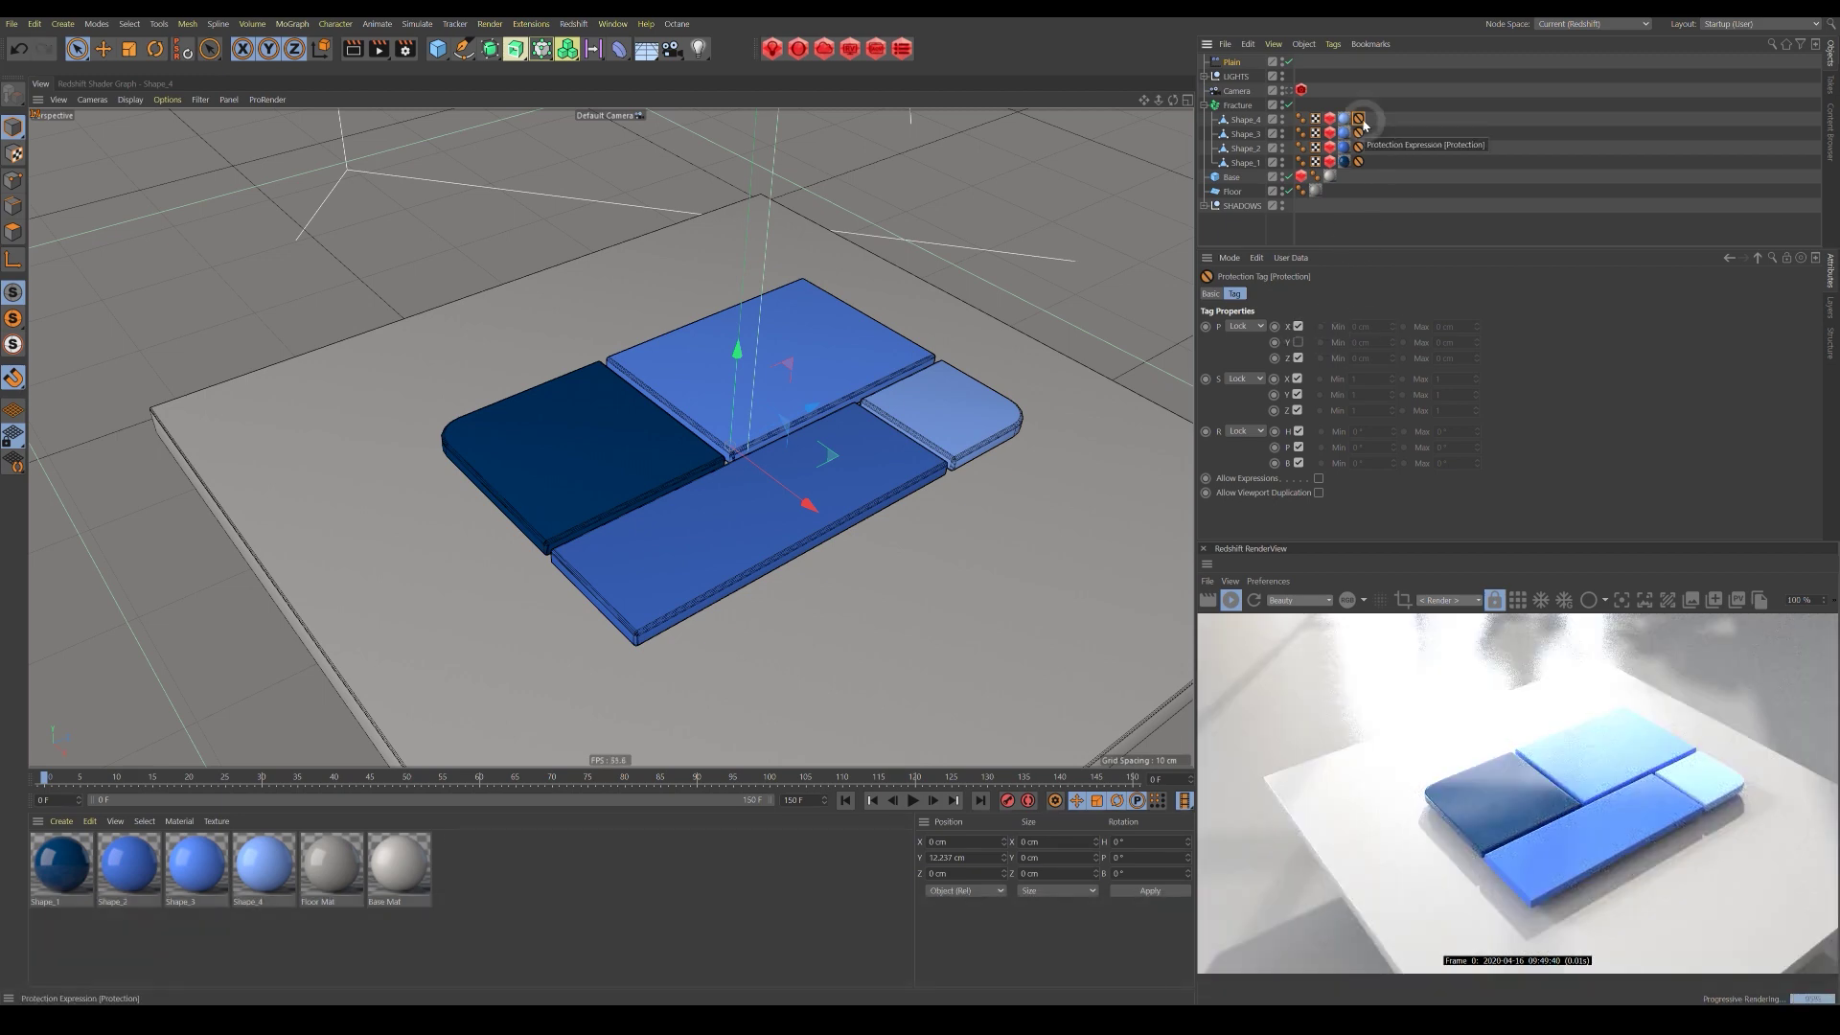
Add a Linear Field to the Plain effector's falloff and set its direction to Z+.
click(1235, 64)
click(1426, 294)
click(1432, 297)
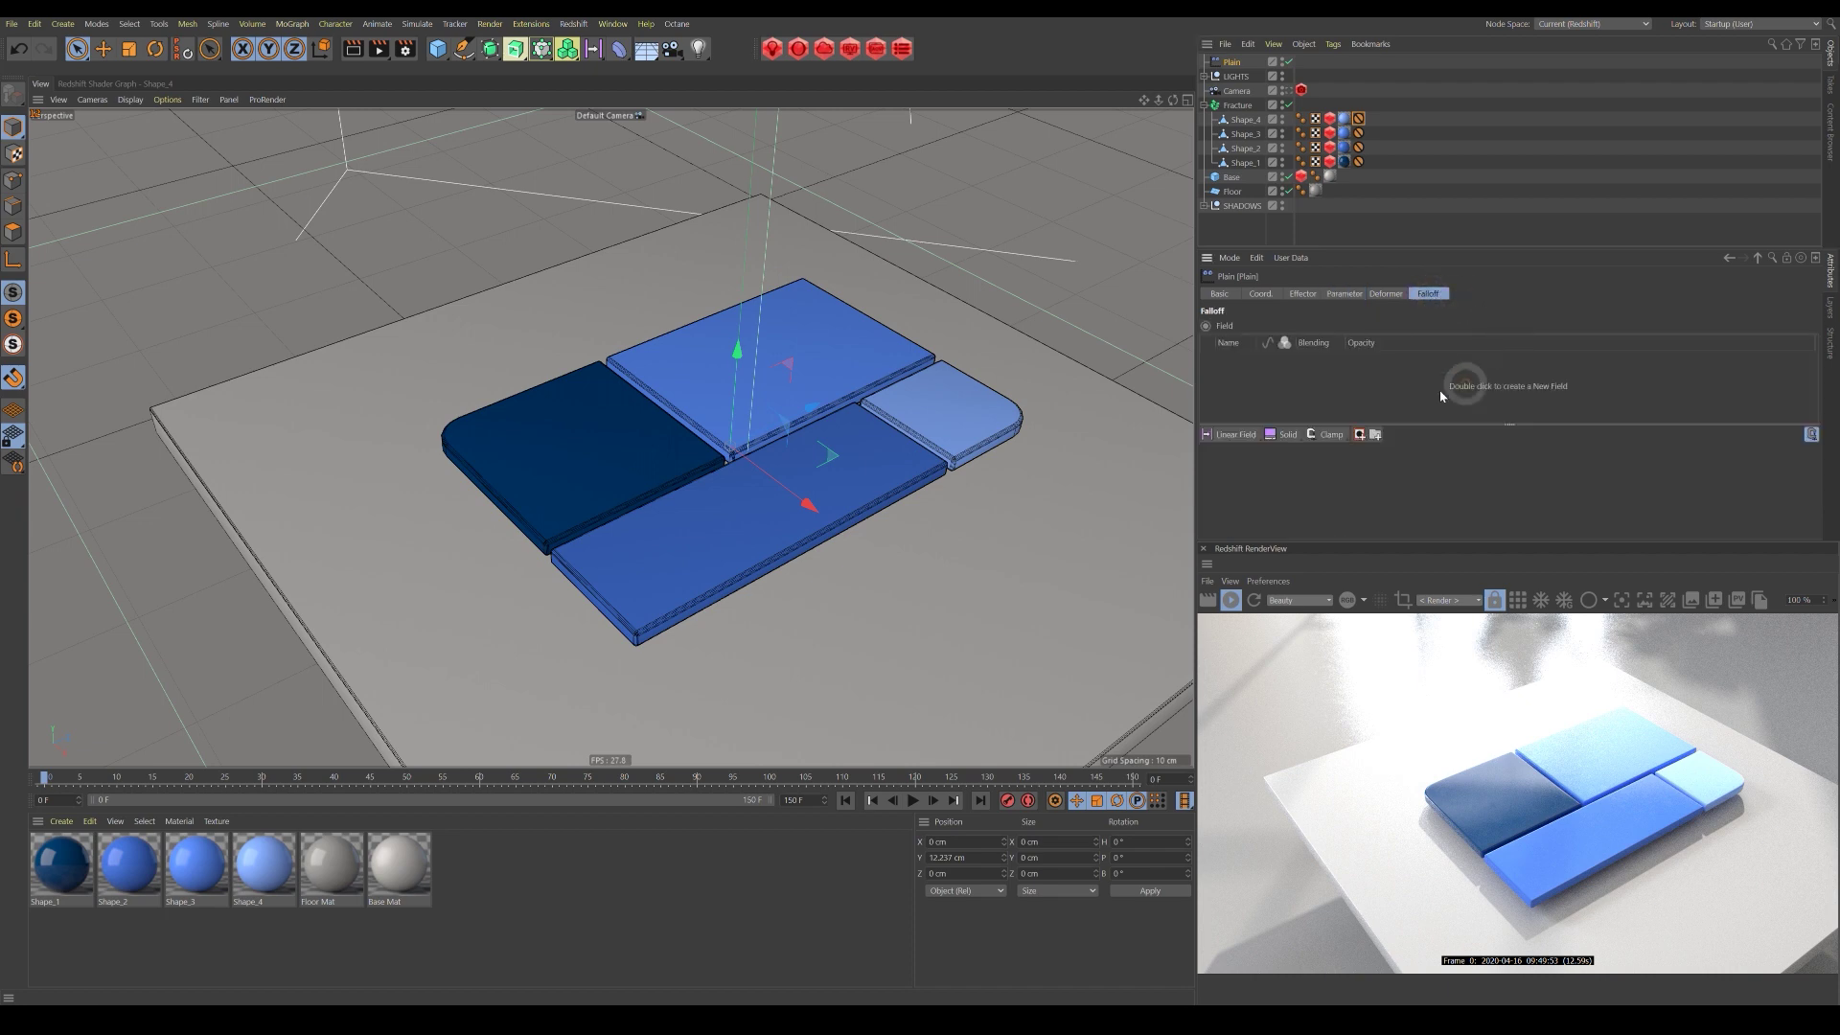
click(1230, 436)
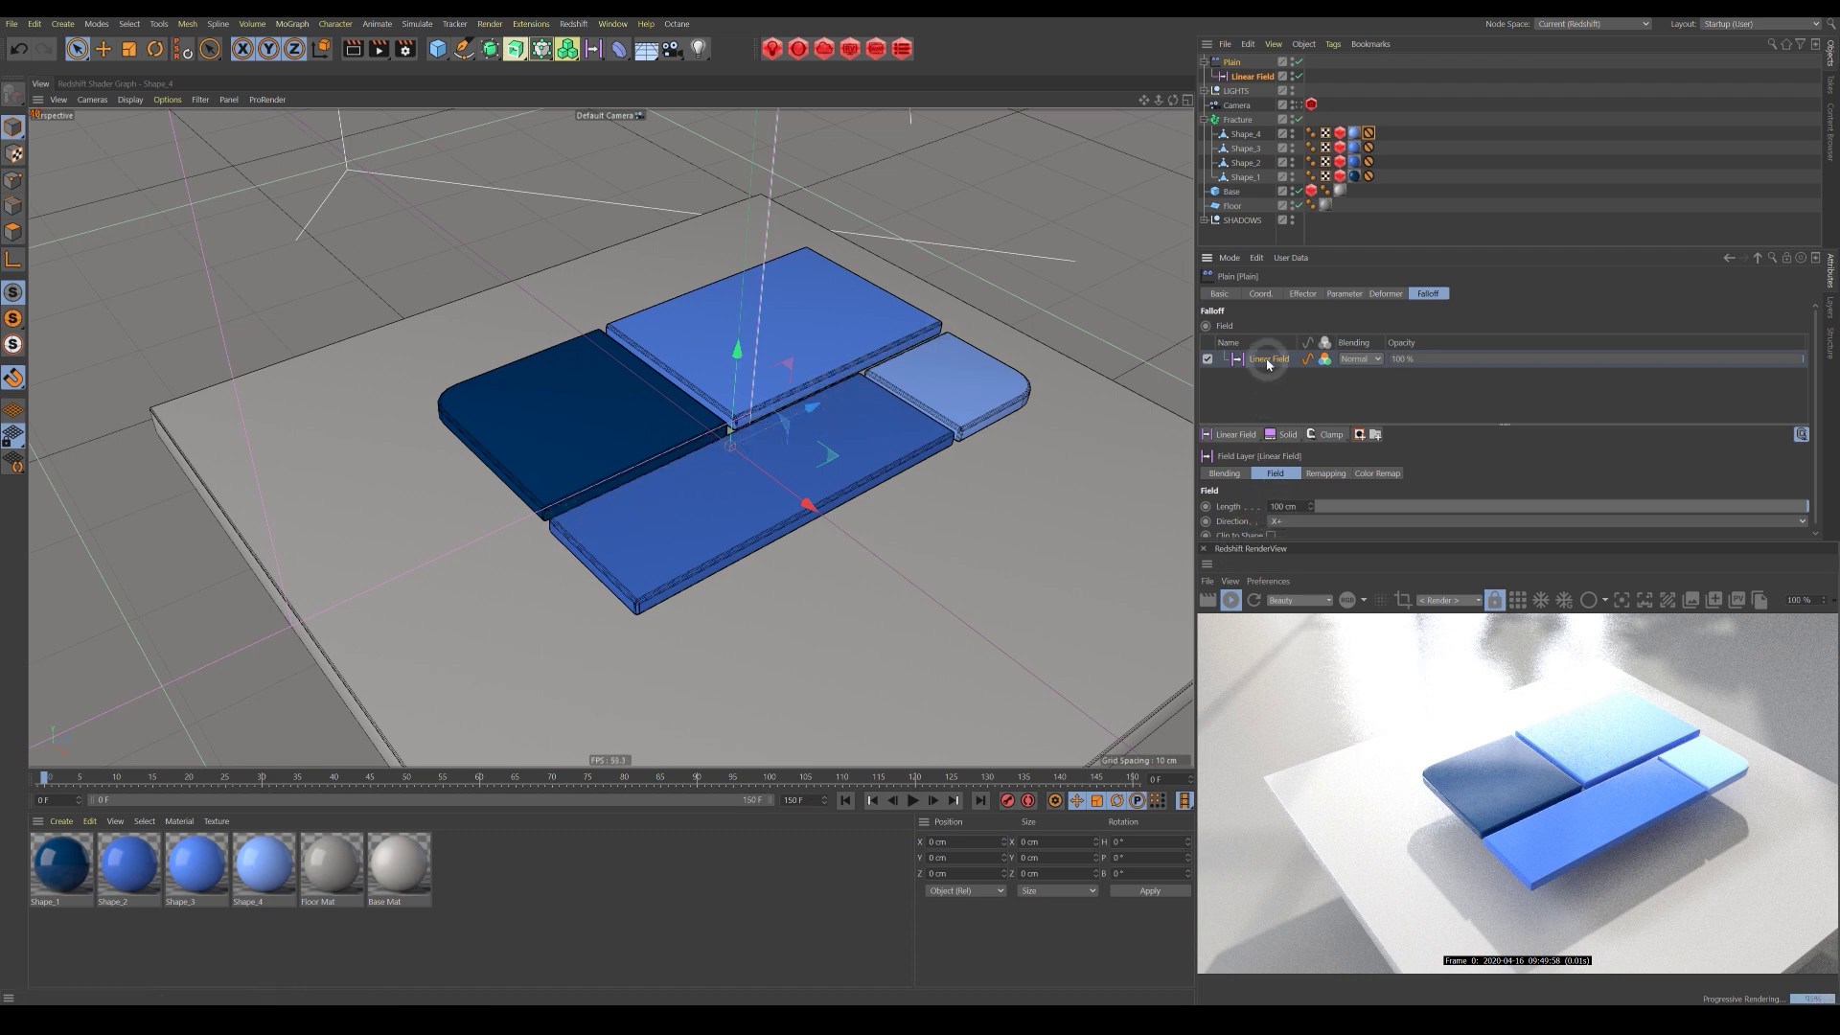
click(1295, 522)
click(1299, 602)
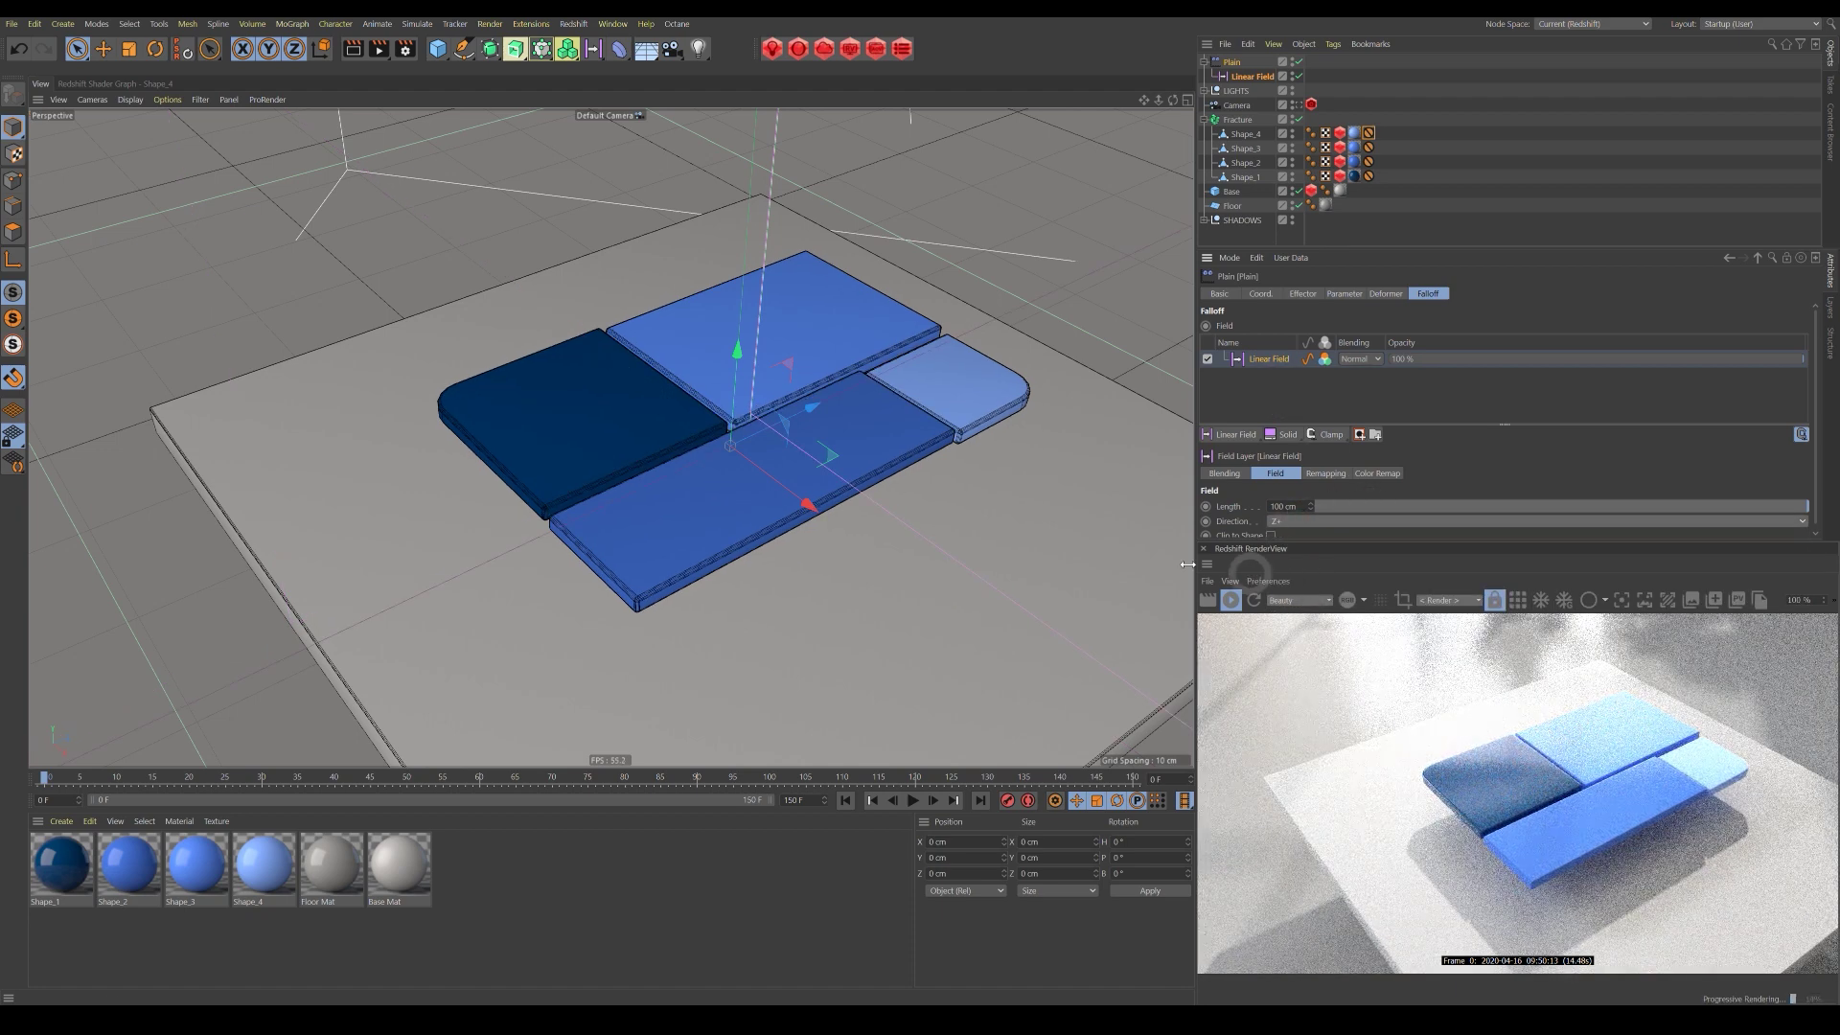
Move the Plain effector back and forth along its Z axis, leaving it at about 1 cm.
click(1334, 77)
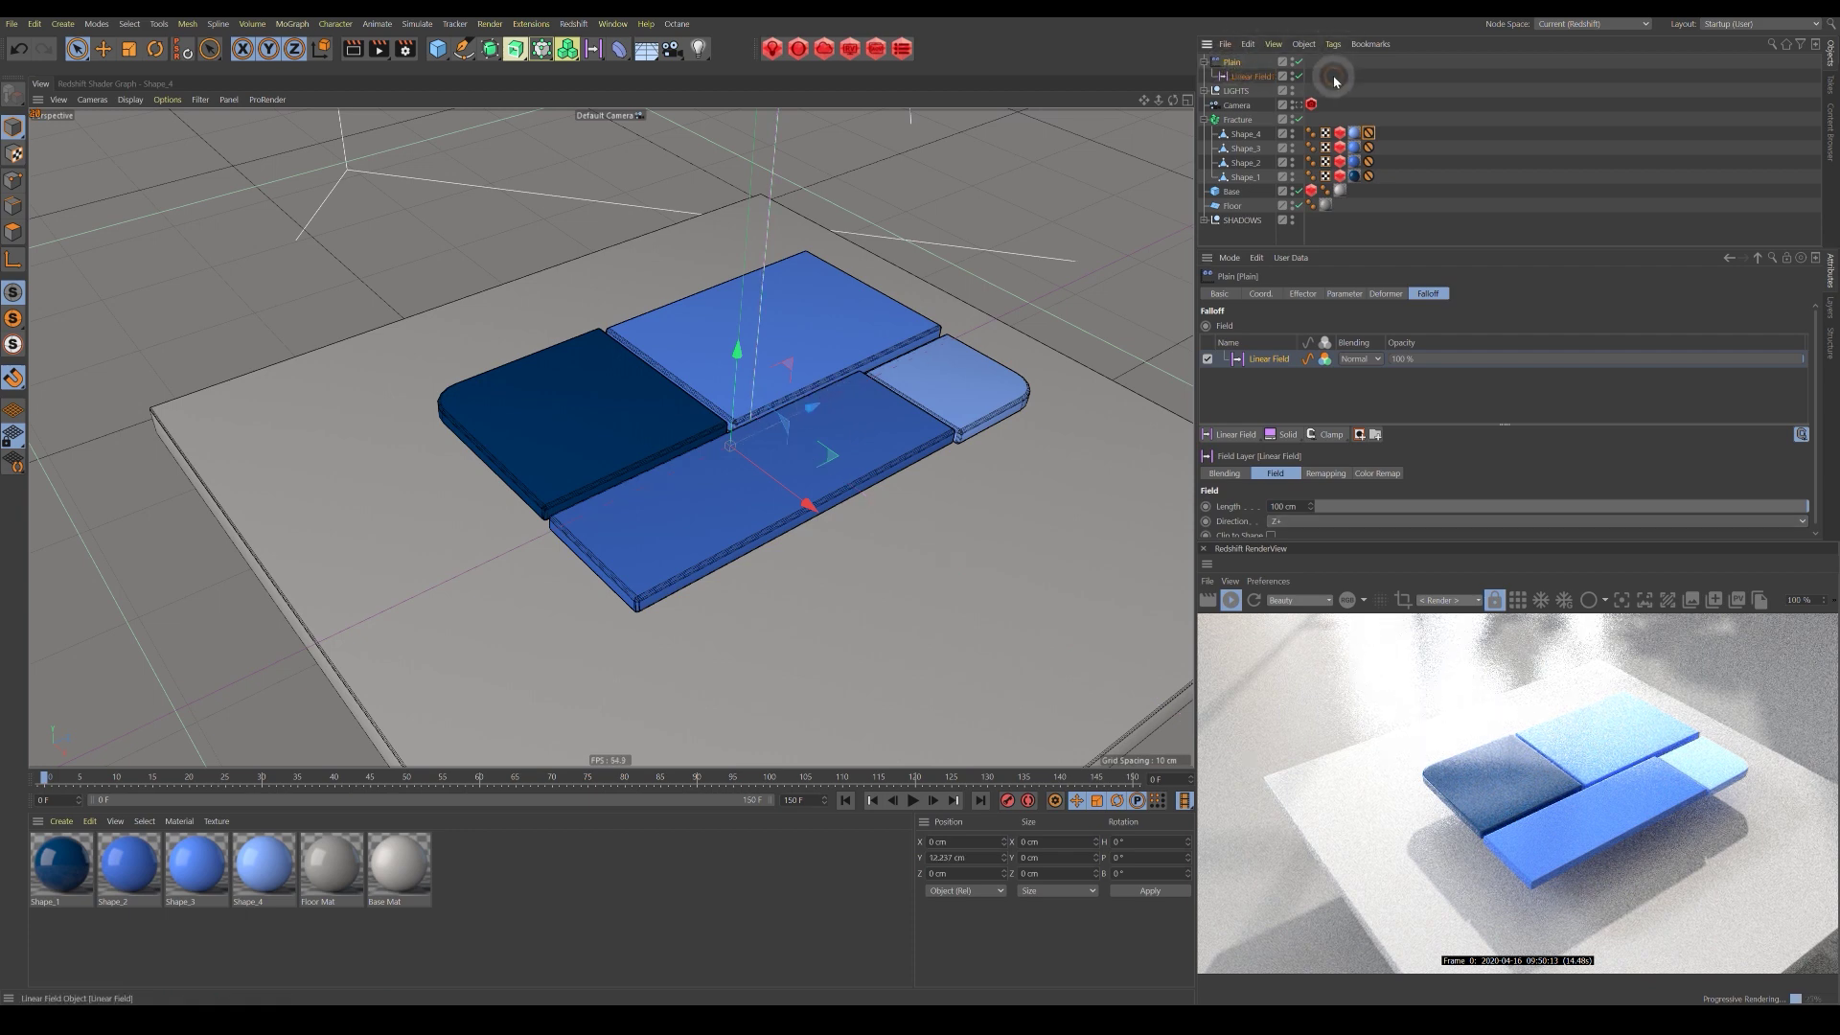
click(787, 432)
drag(815, 408, 1058, 264)
drag(850, 355, 790, 414)
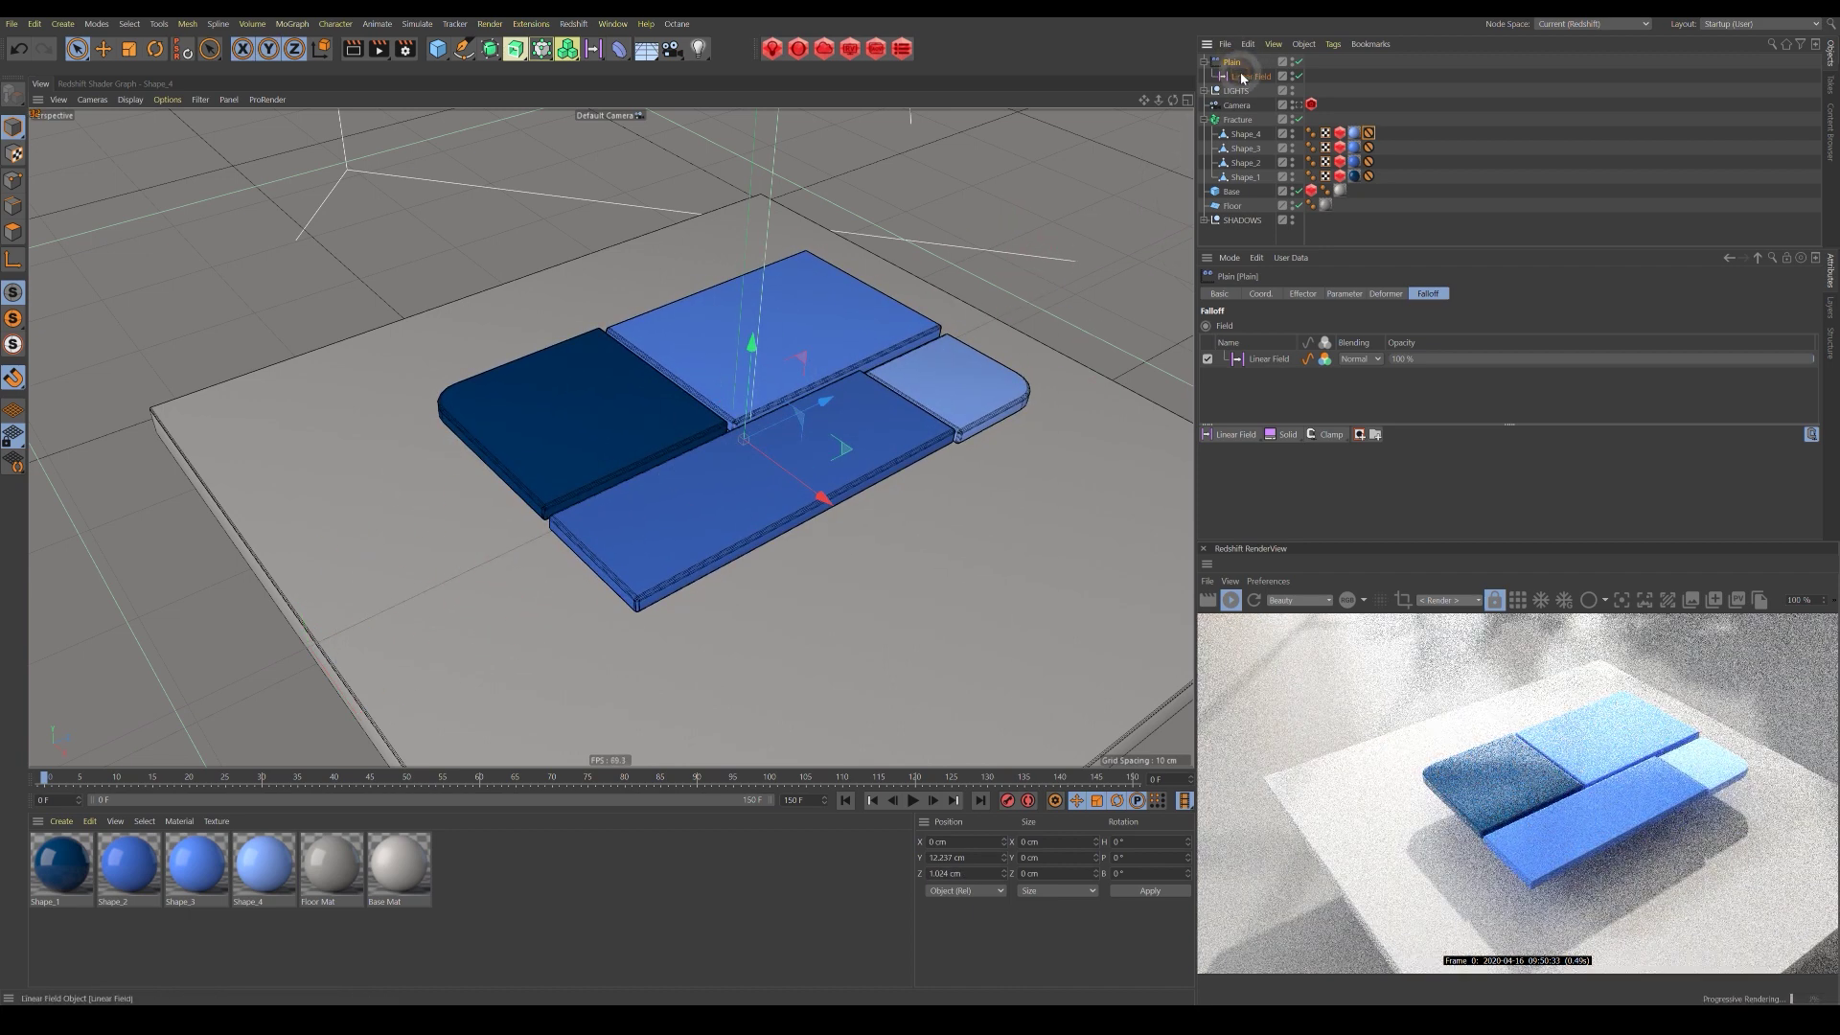
Set the Linear Field's direction to Z-.
click(1249, 76)
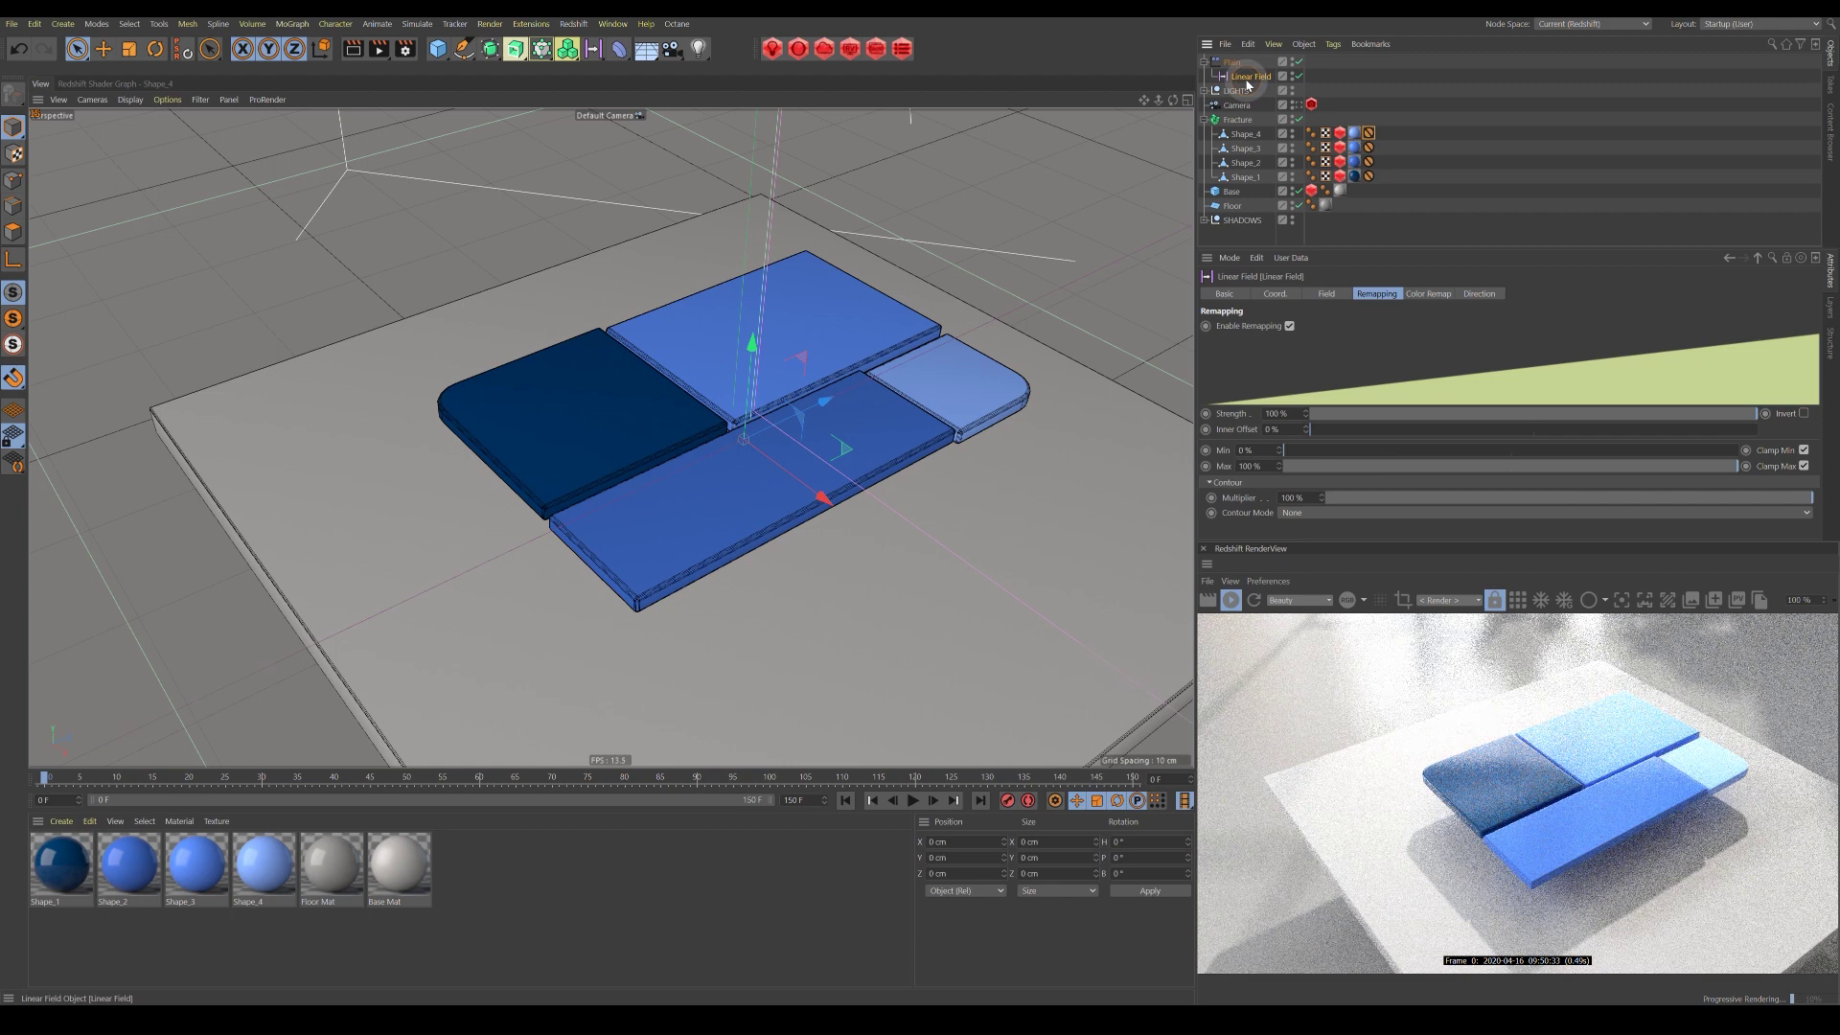
click(1329, 295)
click(1289, 362)
click(1283, 449)
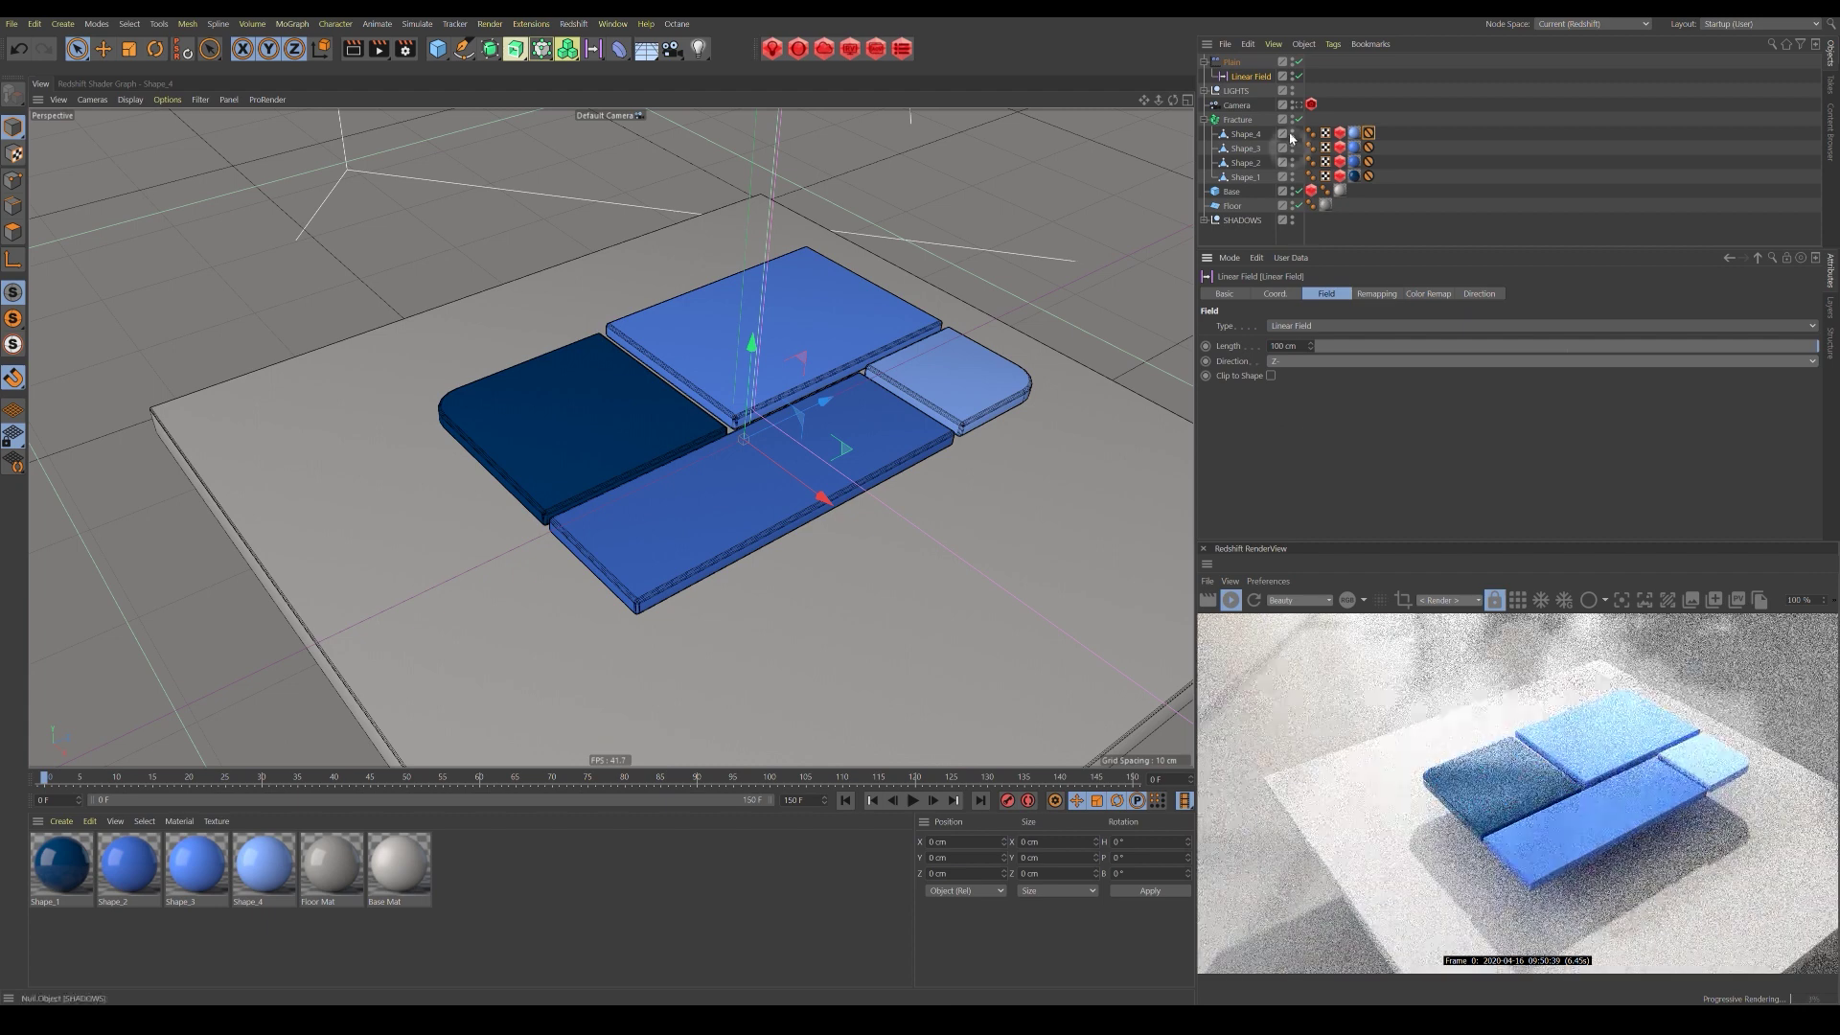
Shorten the Linear Field's length to about 15.4 cm so its falloff spans only the shapes.
alt+drag(918, 503, 1059, 465)
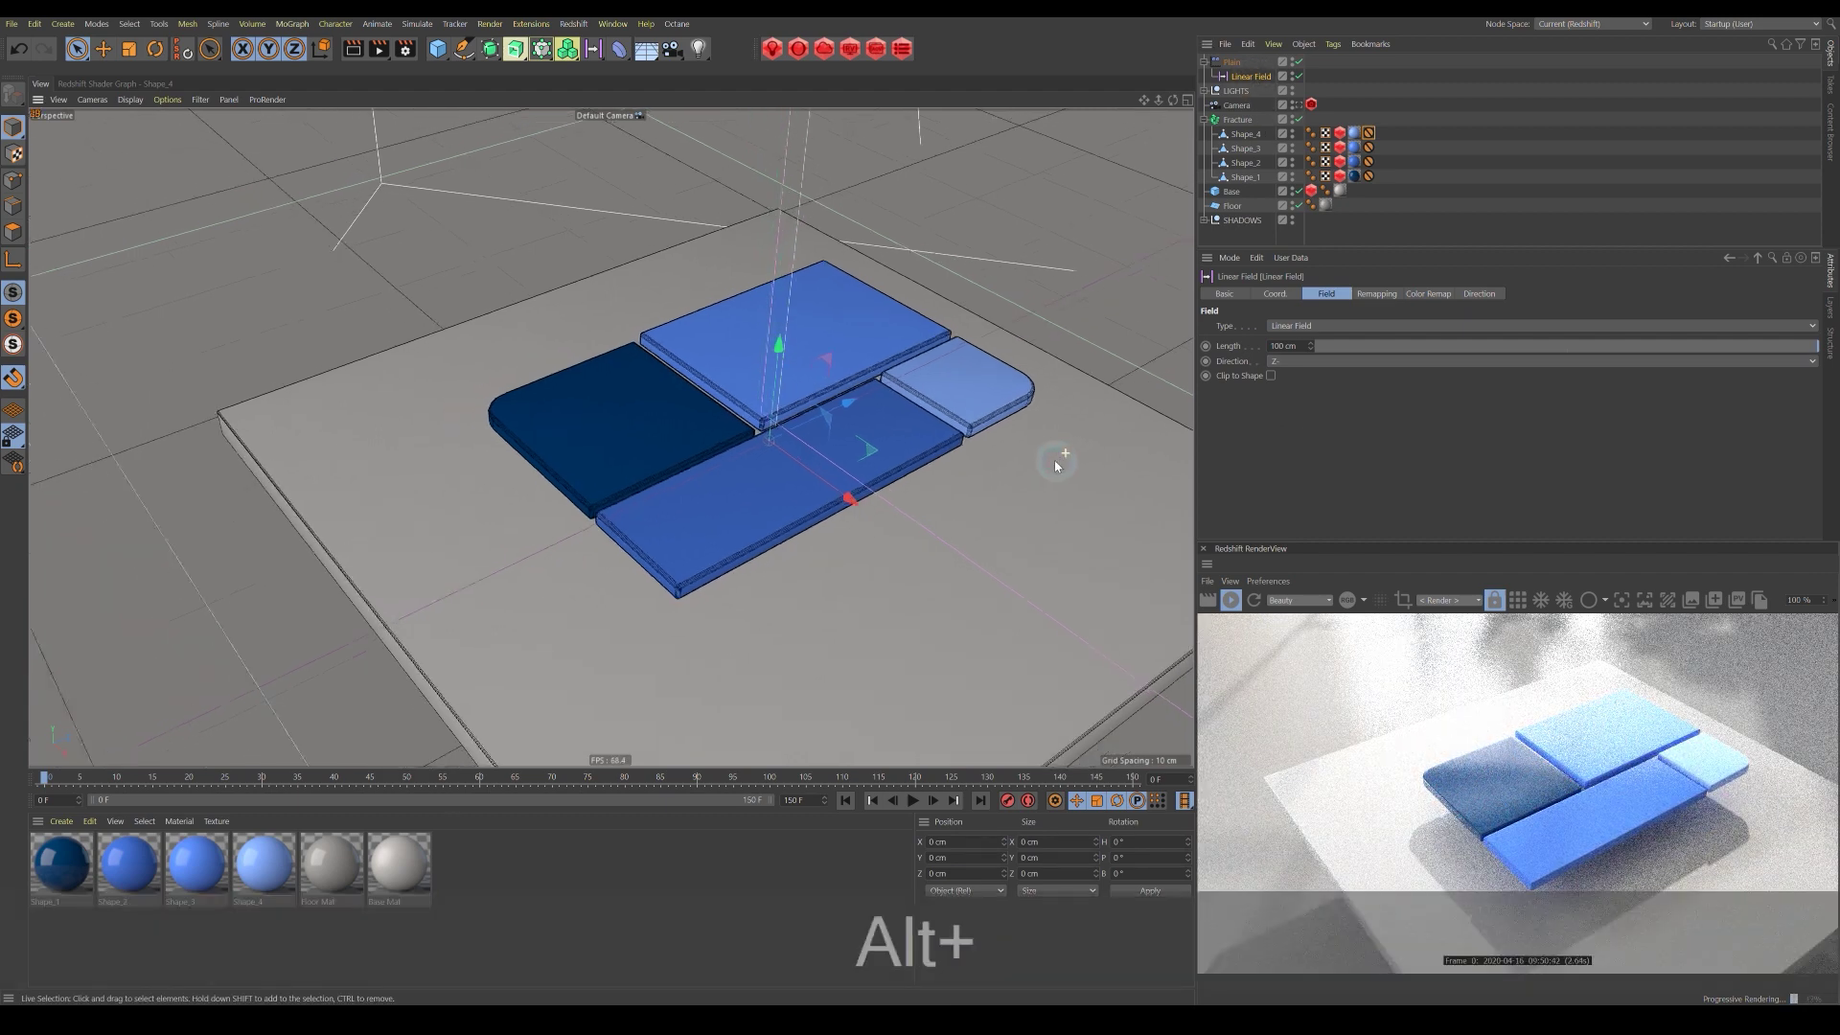
alt+right_drag(1059, 465, 936, 496)
alt+middle_drag(1006, 469, 784, 473)
alt+right_drag(858, 482, 780, 509)
alt+drag(831, 502, 763, 487)
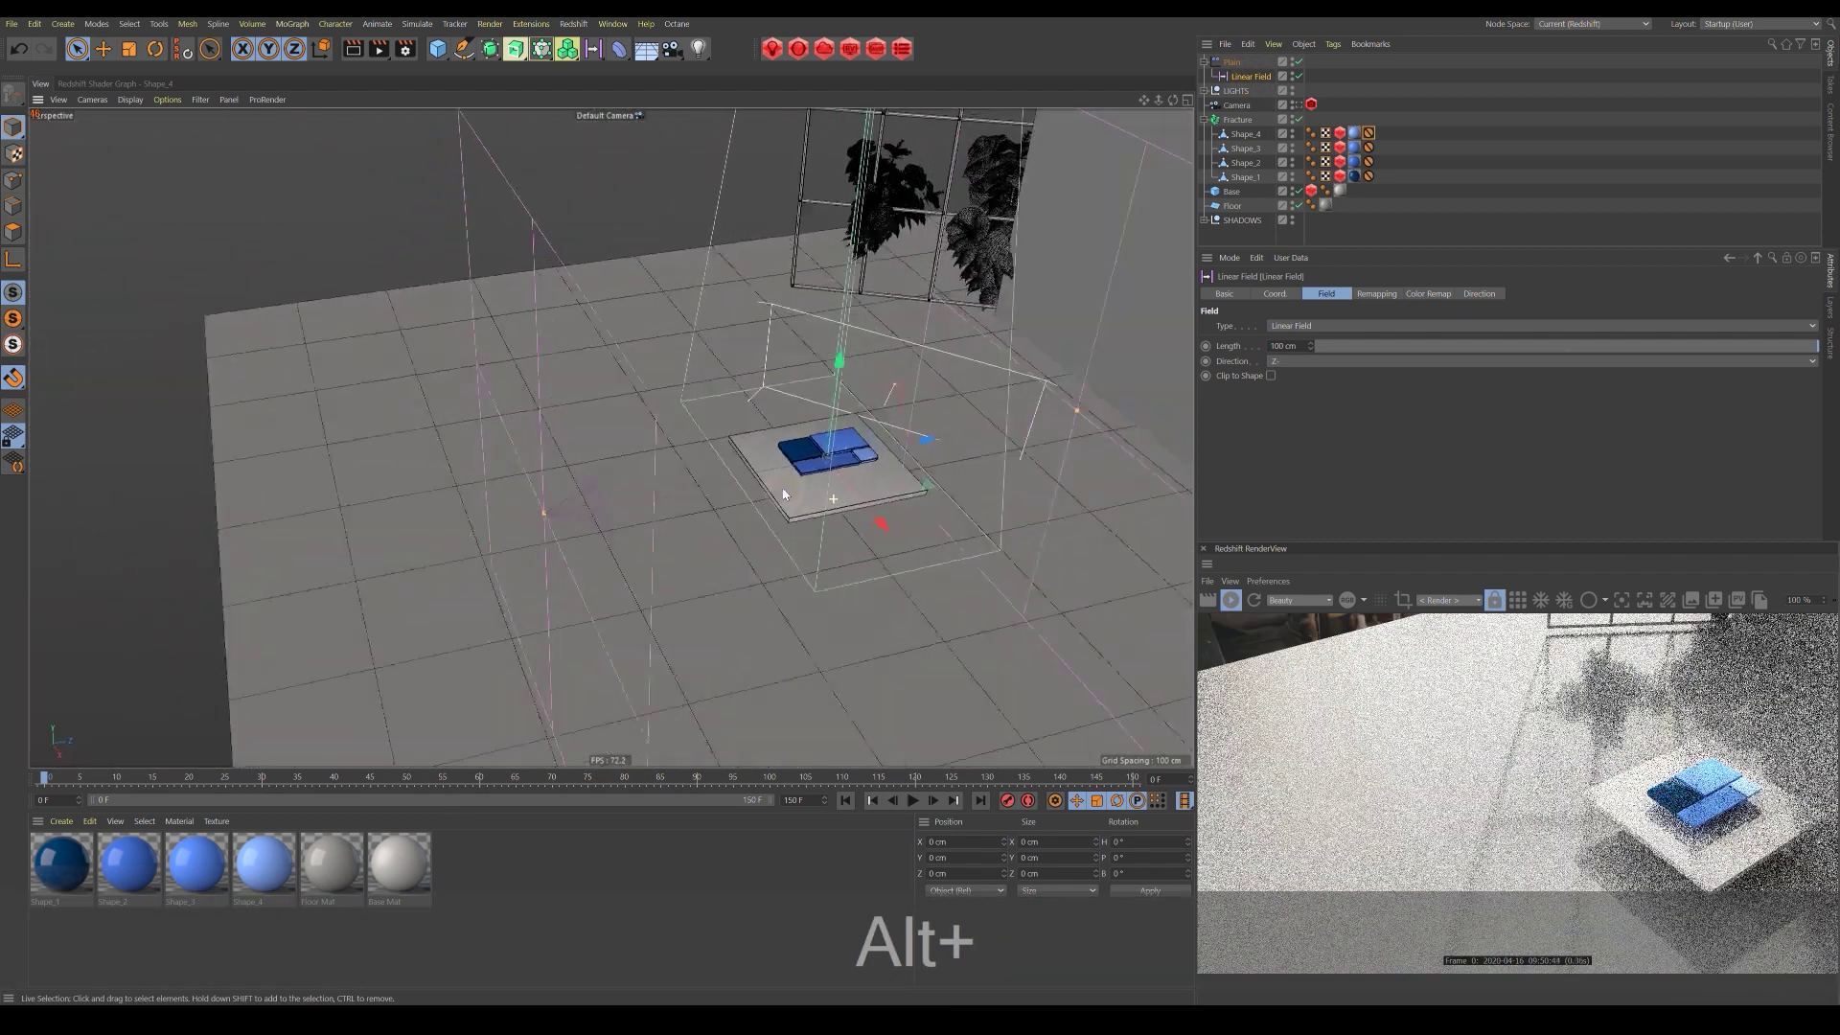
alt+middle_drag(861, 481, 730, 468)
drag(992, 440, 753, 472)
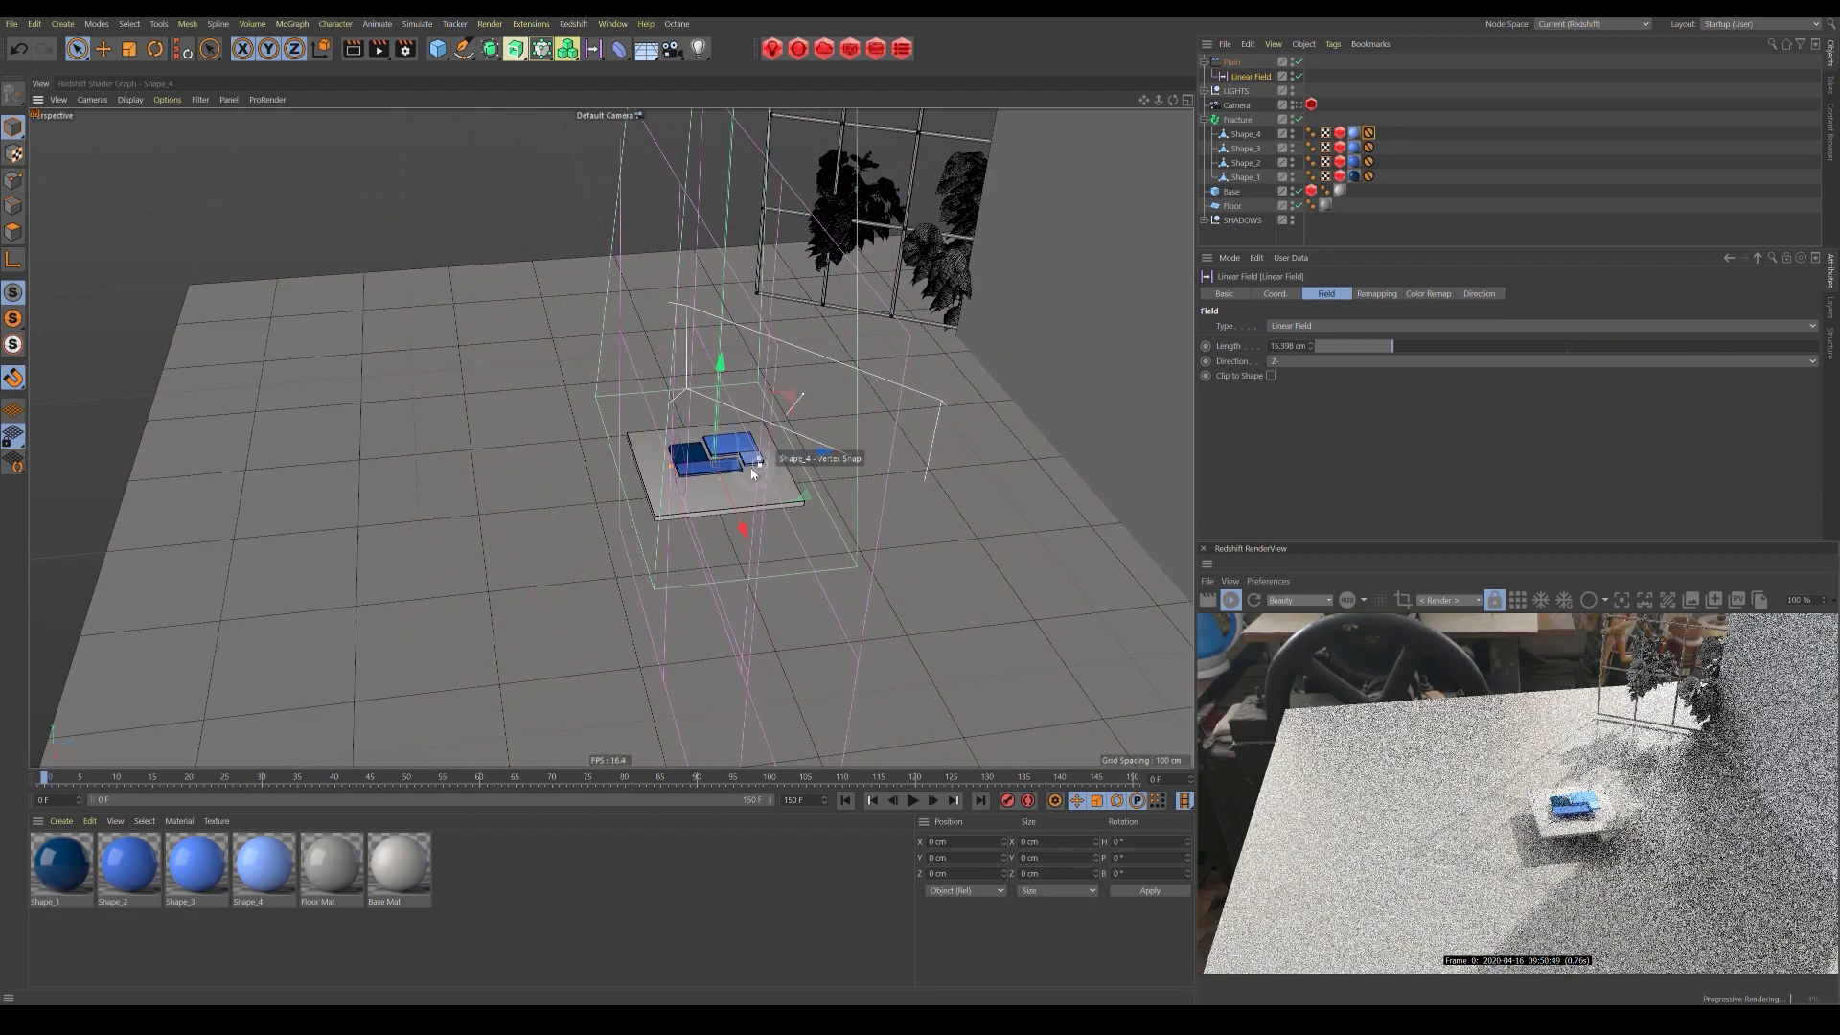
Stop the live render preview and move the Linear Field back and forth along Z, leaving it at about -1.4 cm.
alt+right_drag(687, 475, 931, 411)
alt+middle_drag(931, 411, 708, 501)
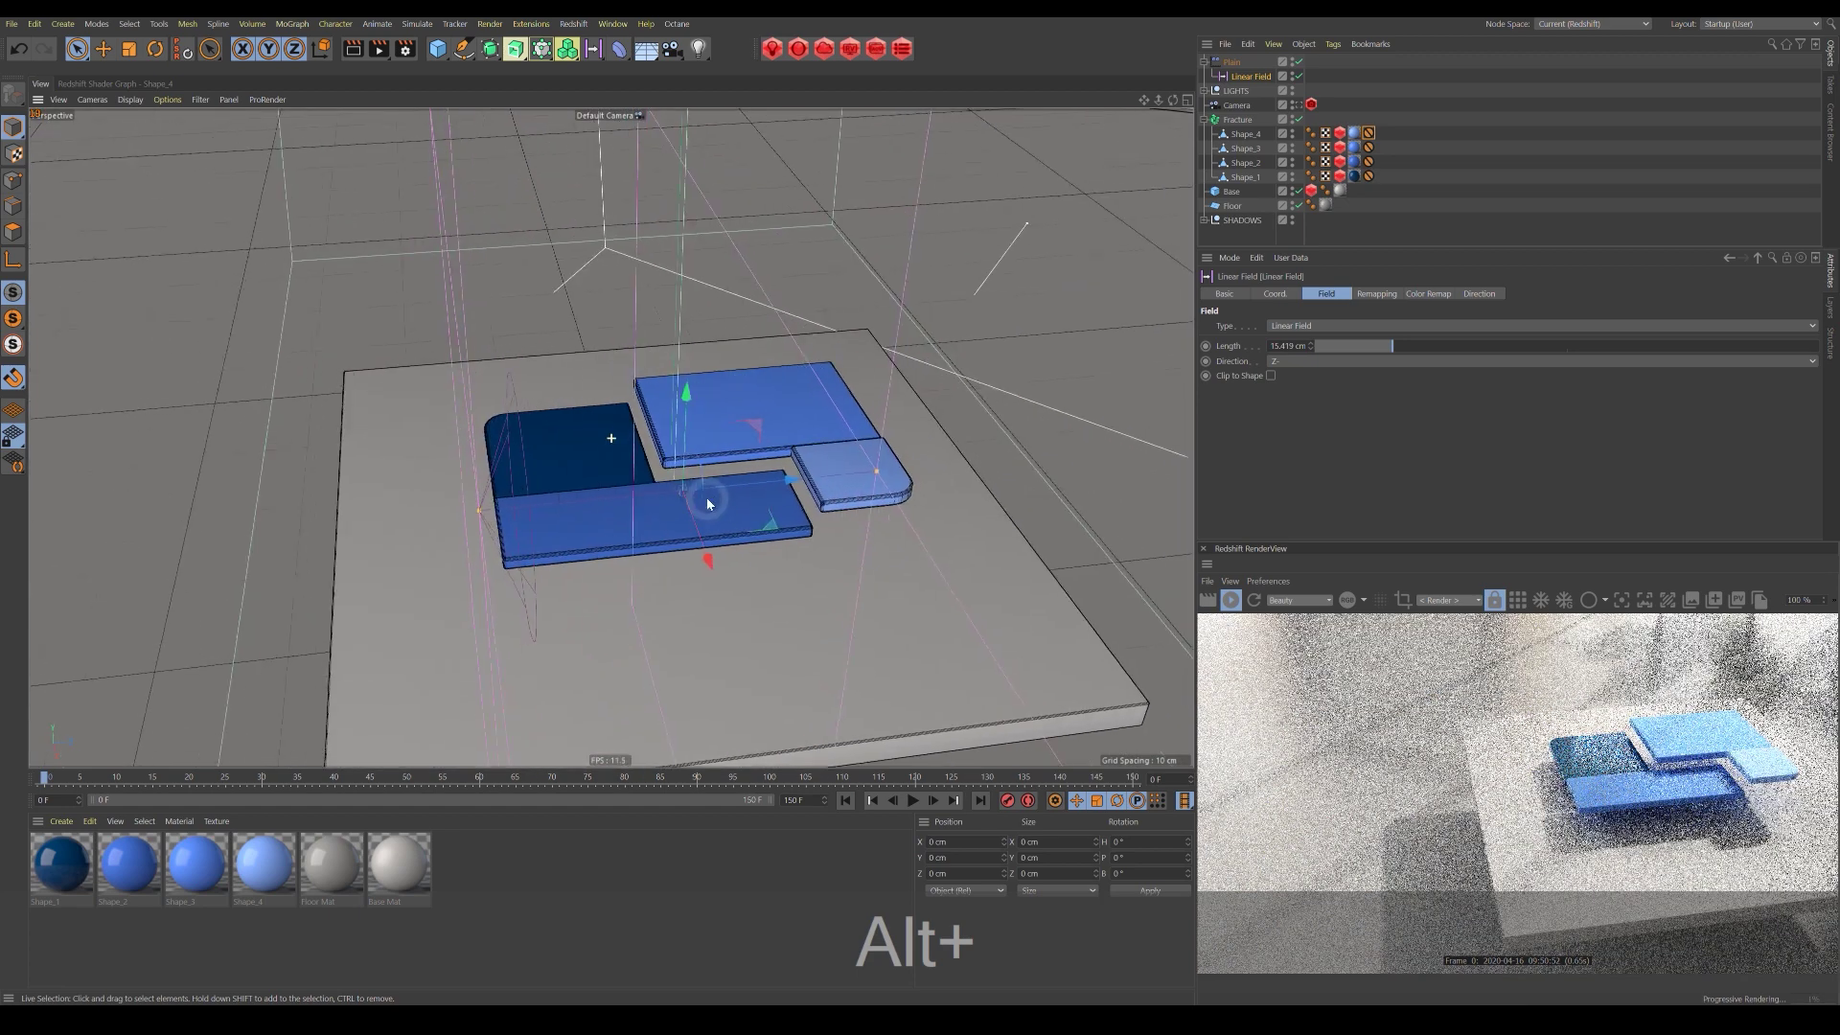
alt+right_drag(708, 502, 752, 493)
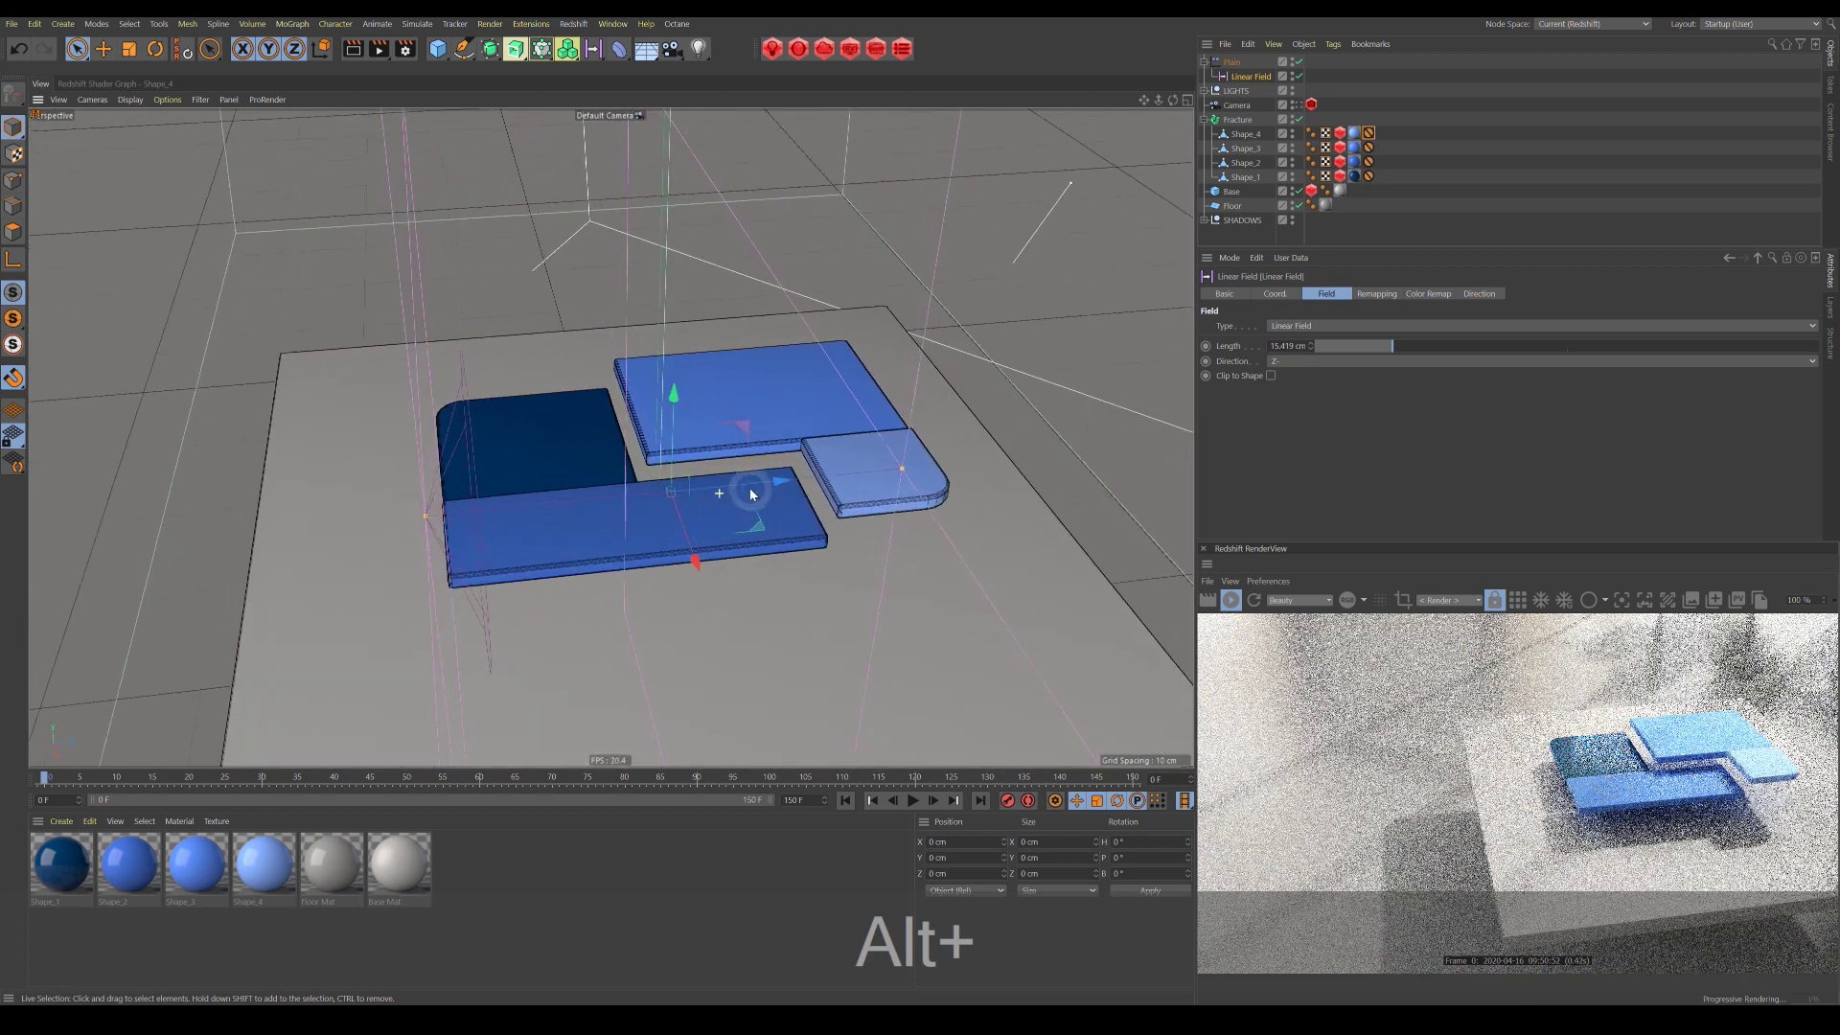
click(1231, 602)
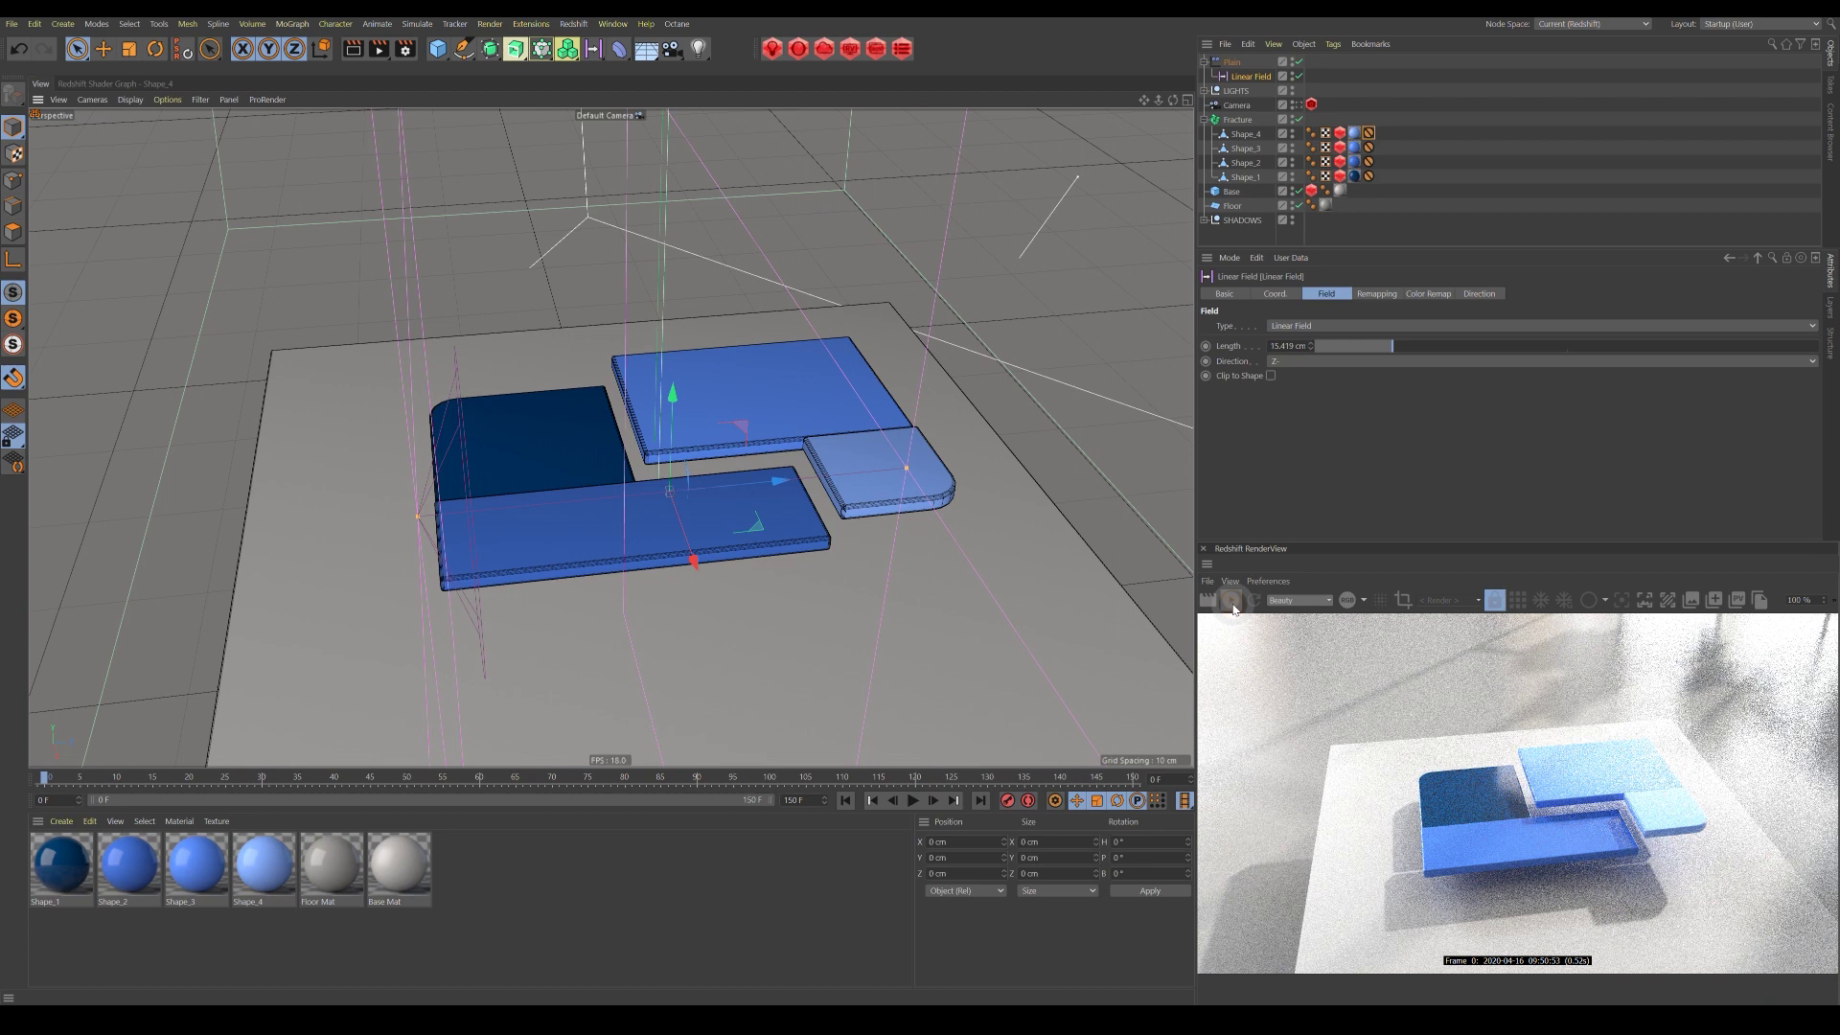
drag(784, 473, 699, 513)
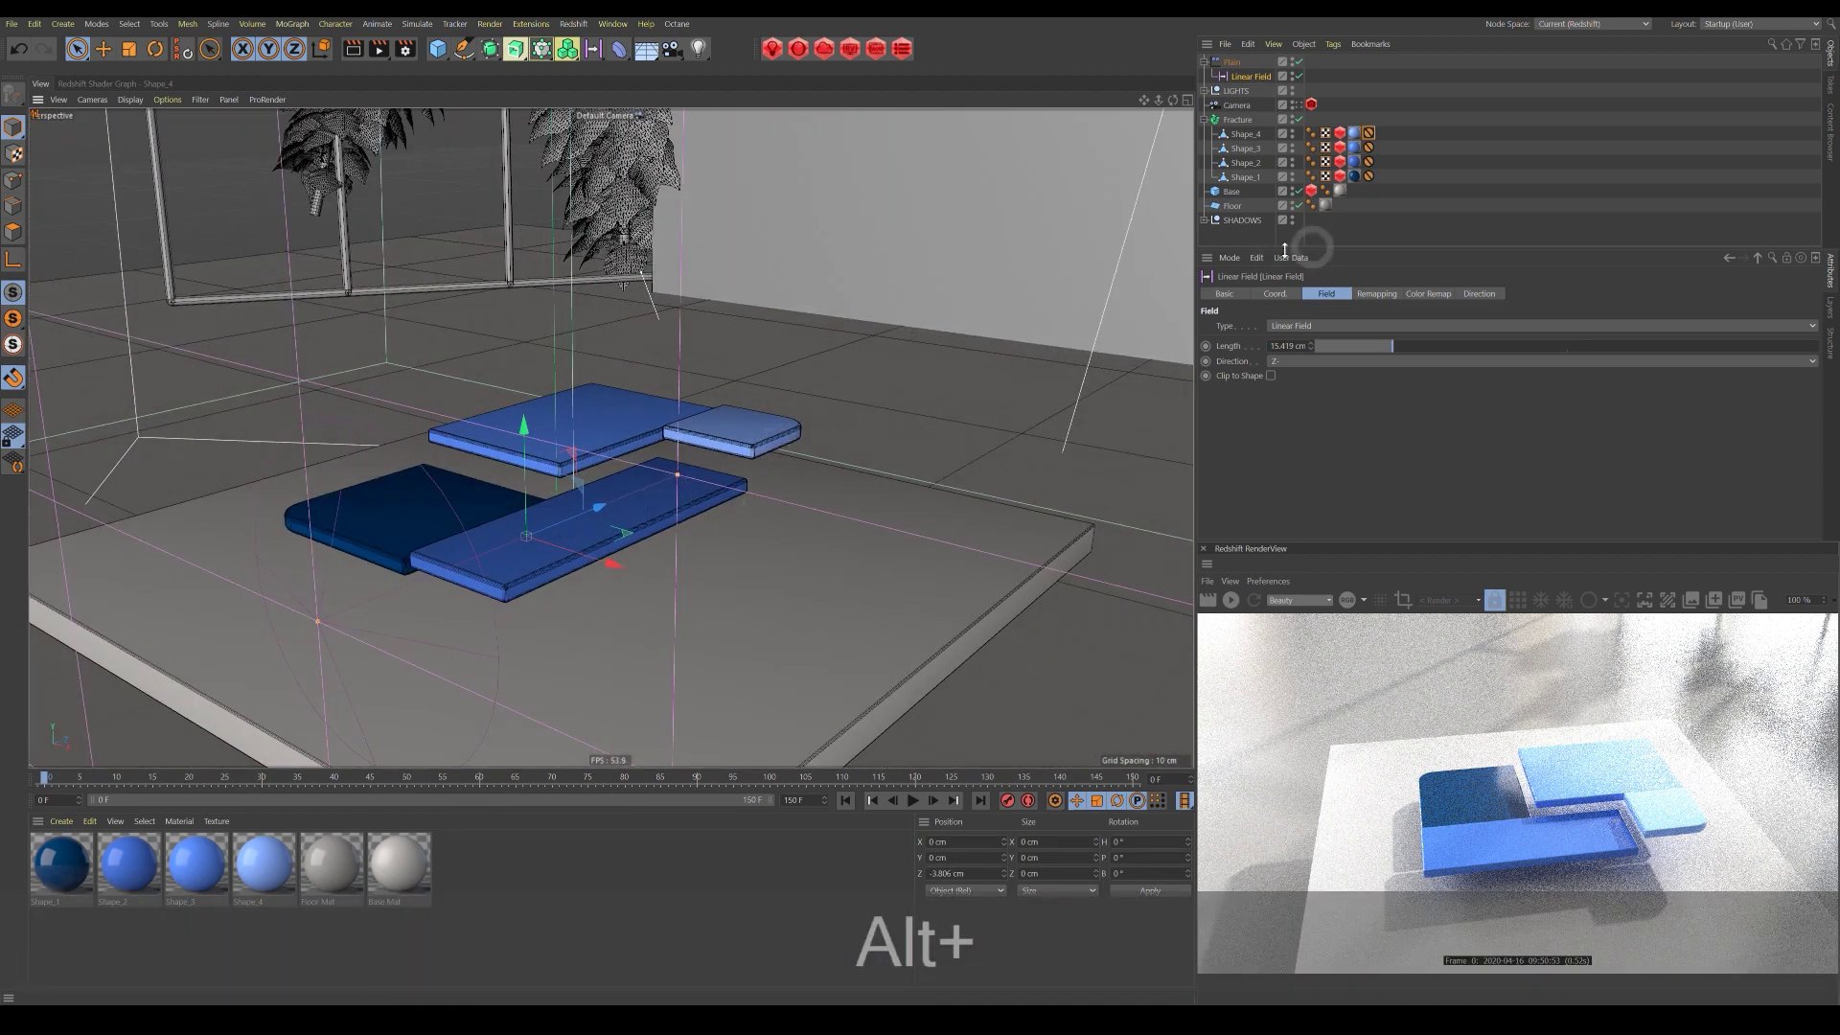
drag(590, 500, 628, 491)
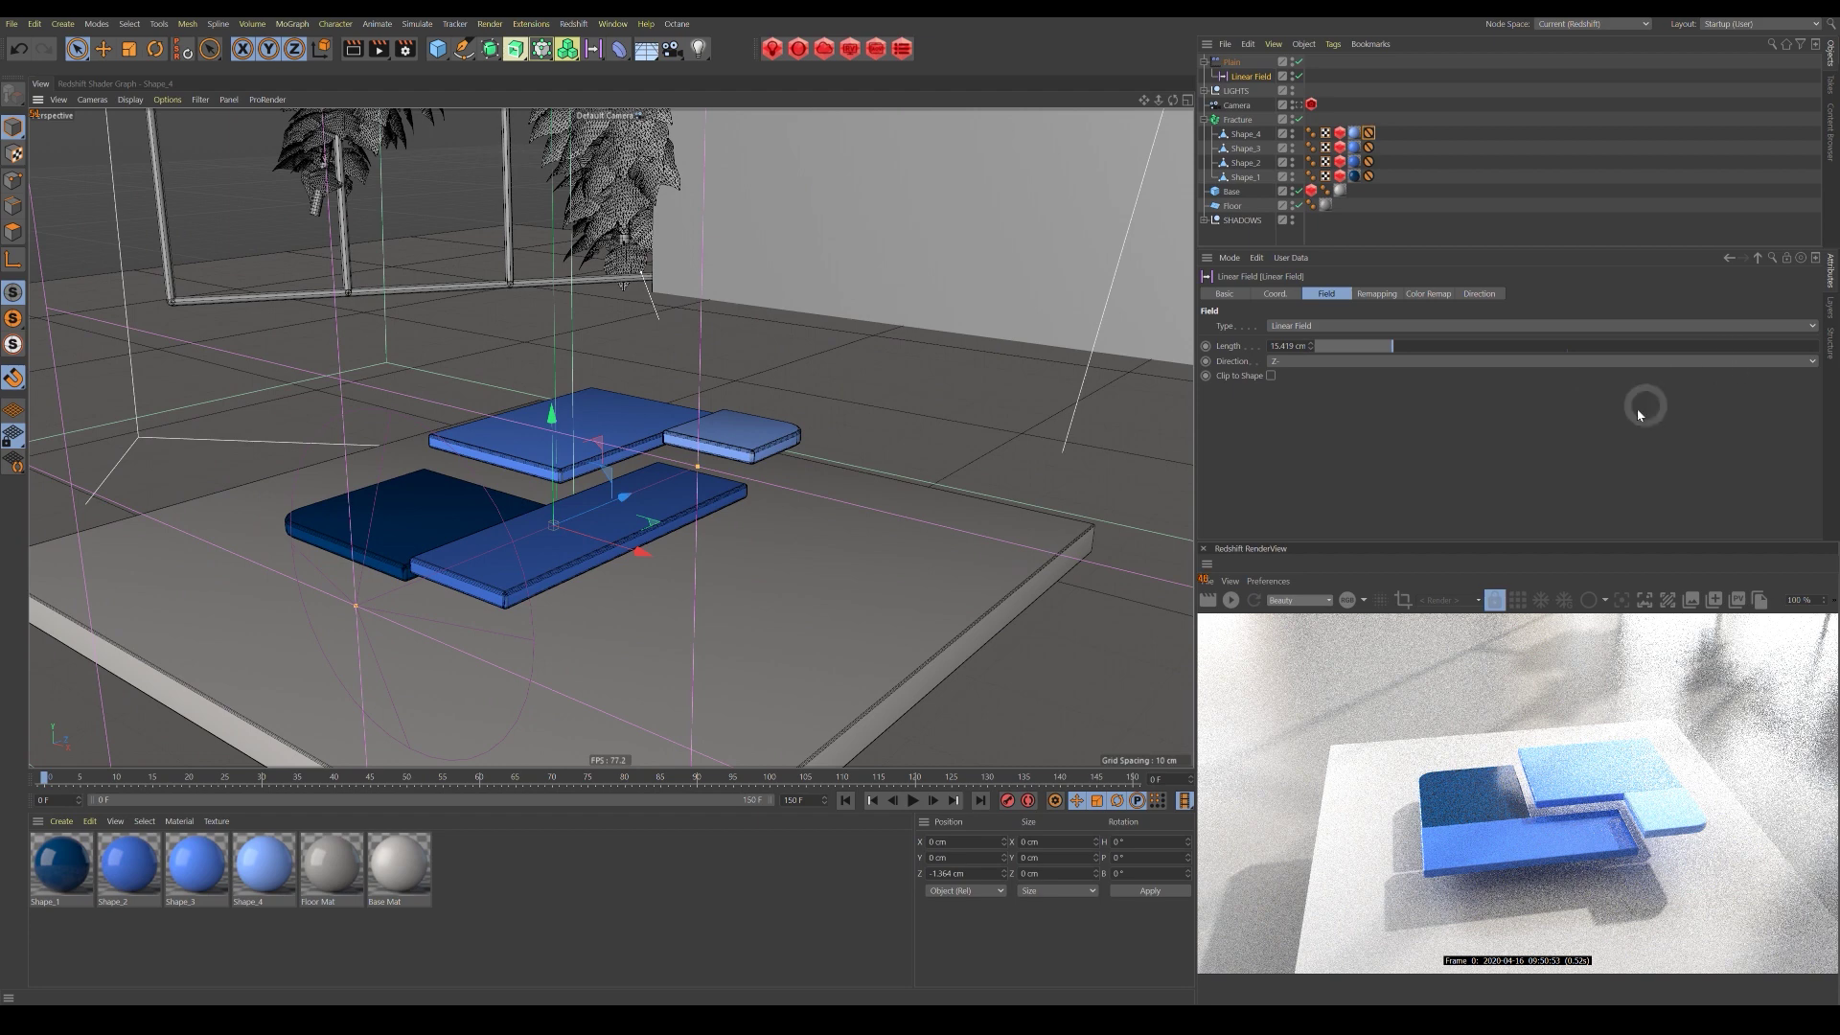
Set the Linear Field's remapping contour mode to Quadratic with a curve of about 68%.
click(1377, 294)
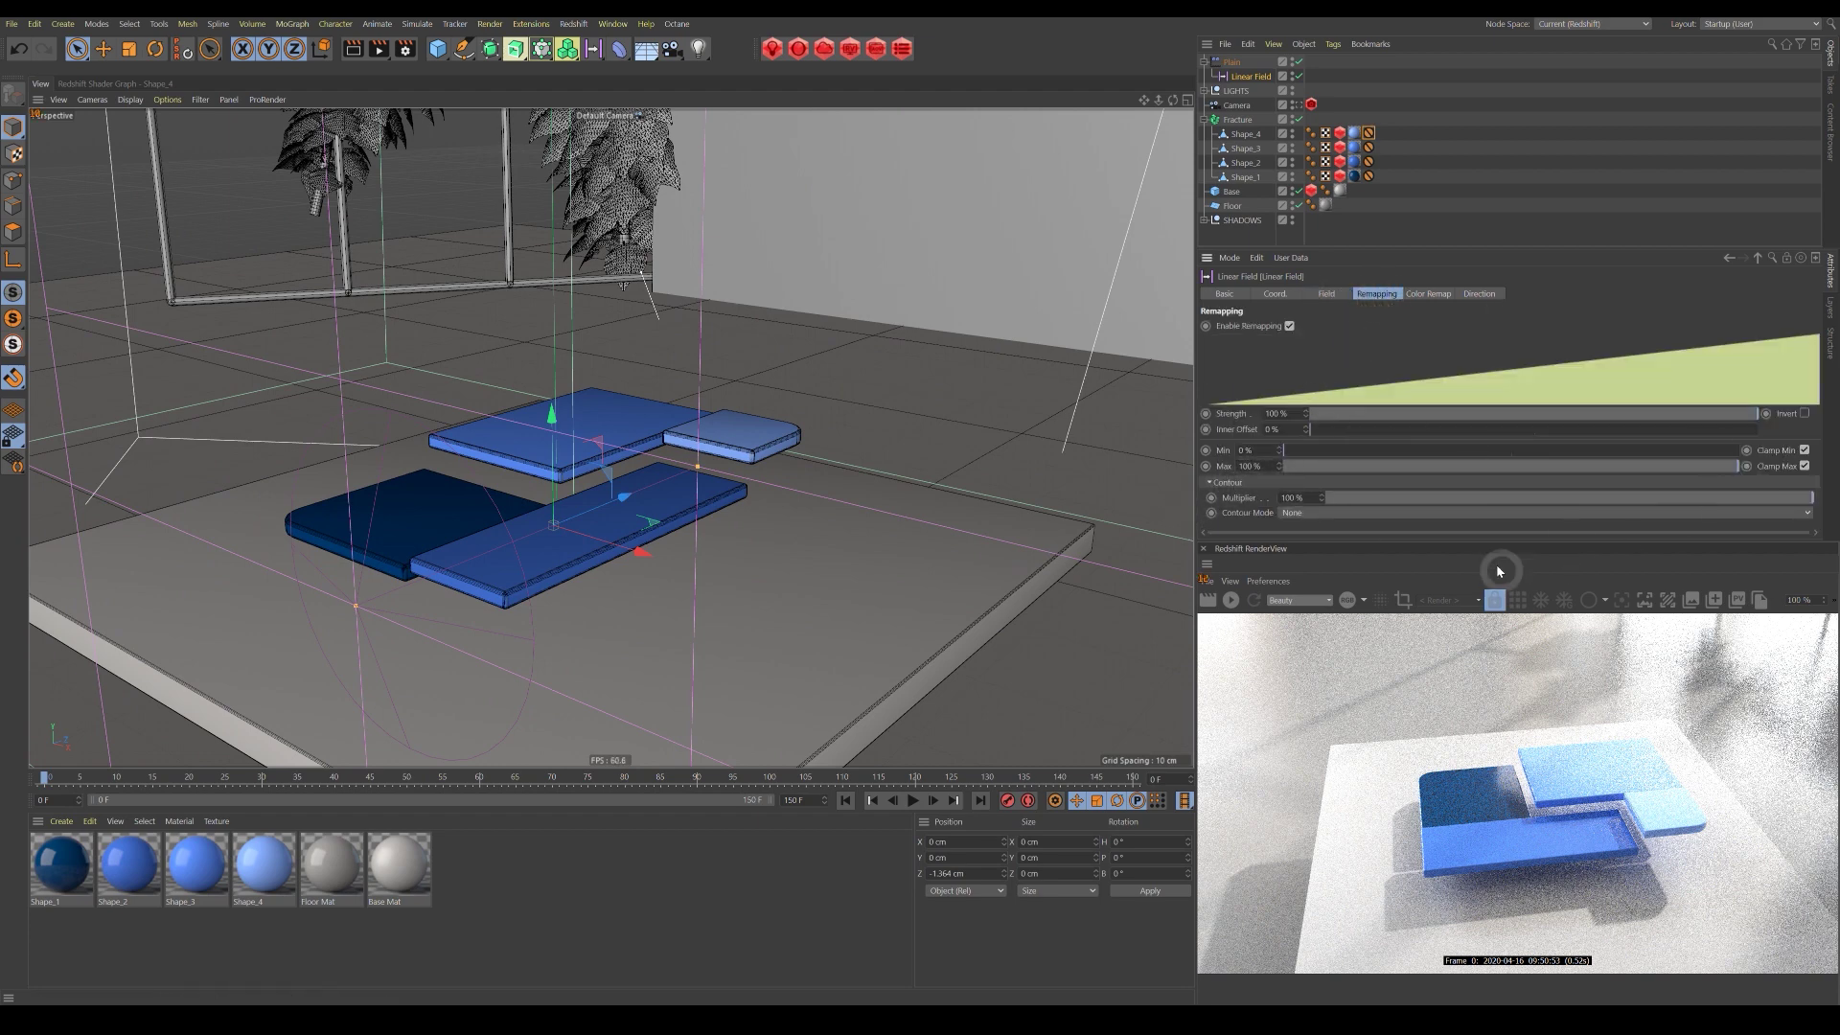
click(1327, 514)
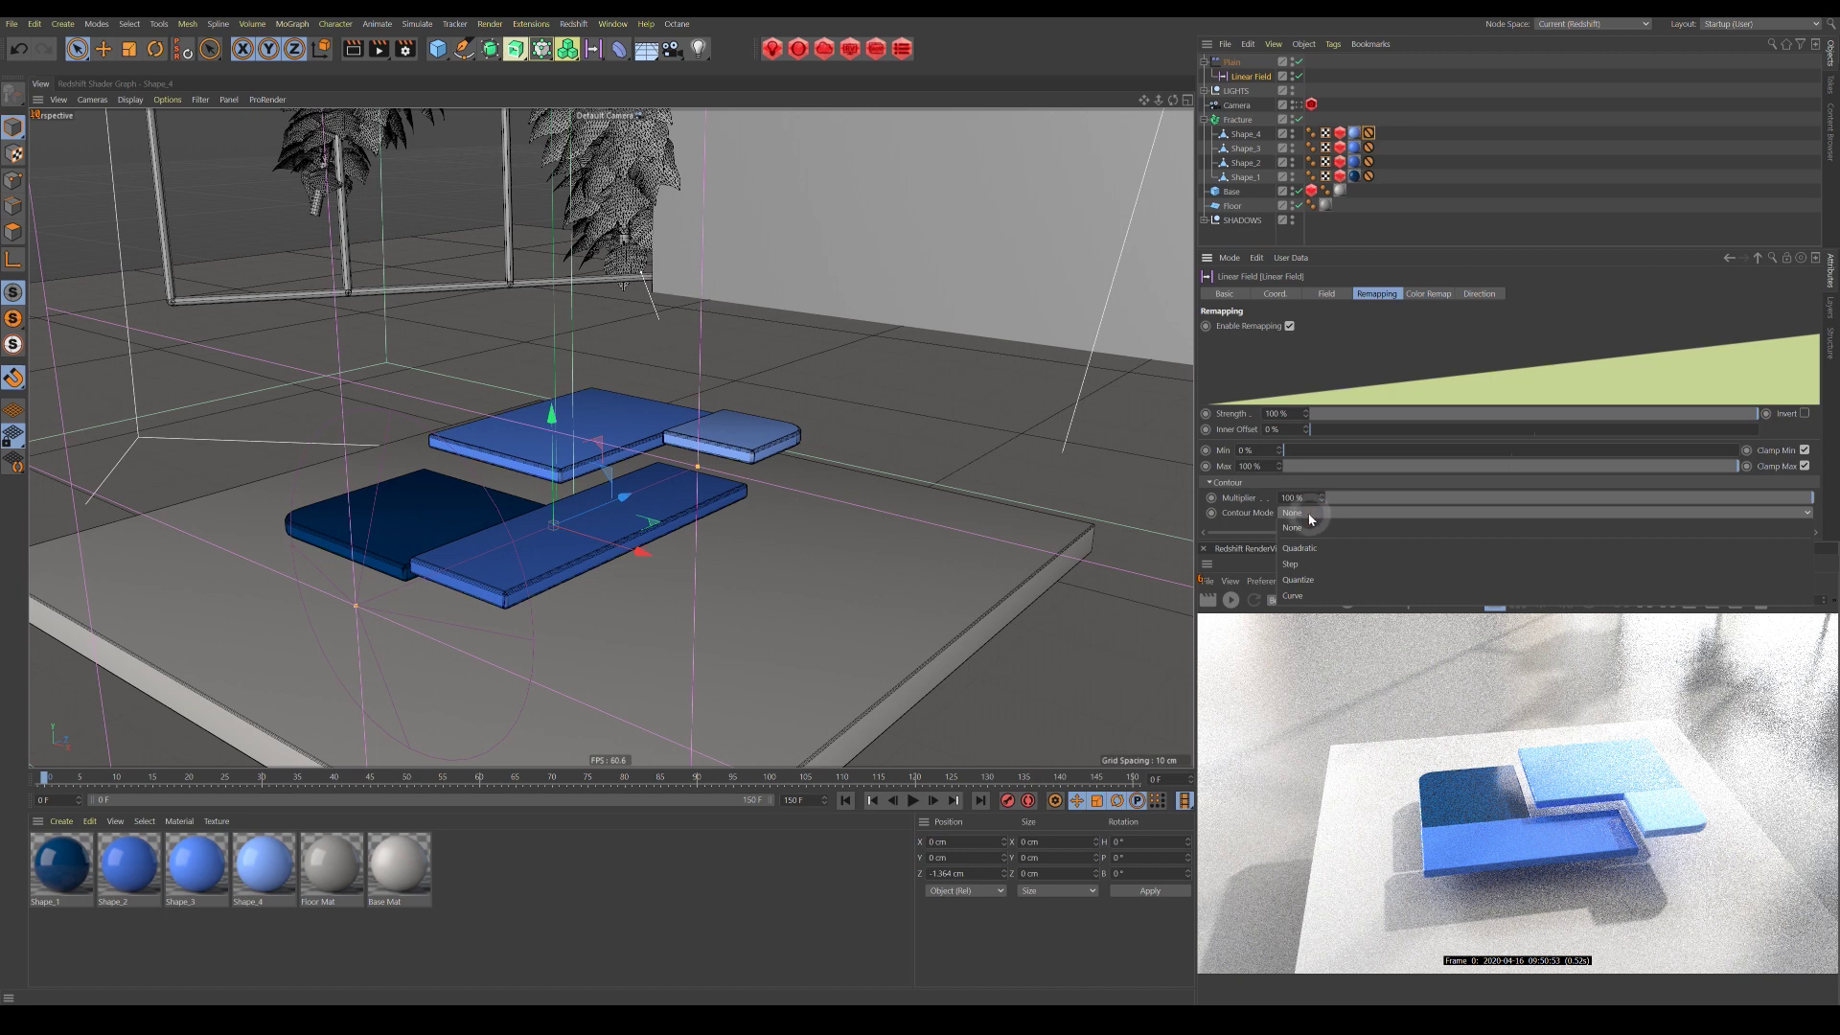
click(1317, 549)
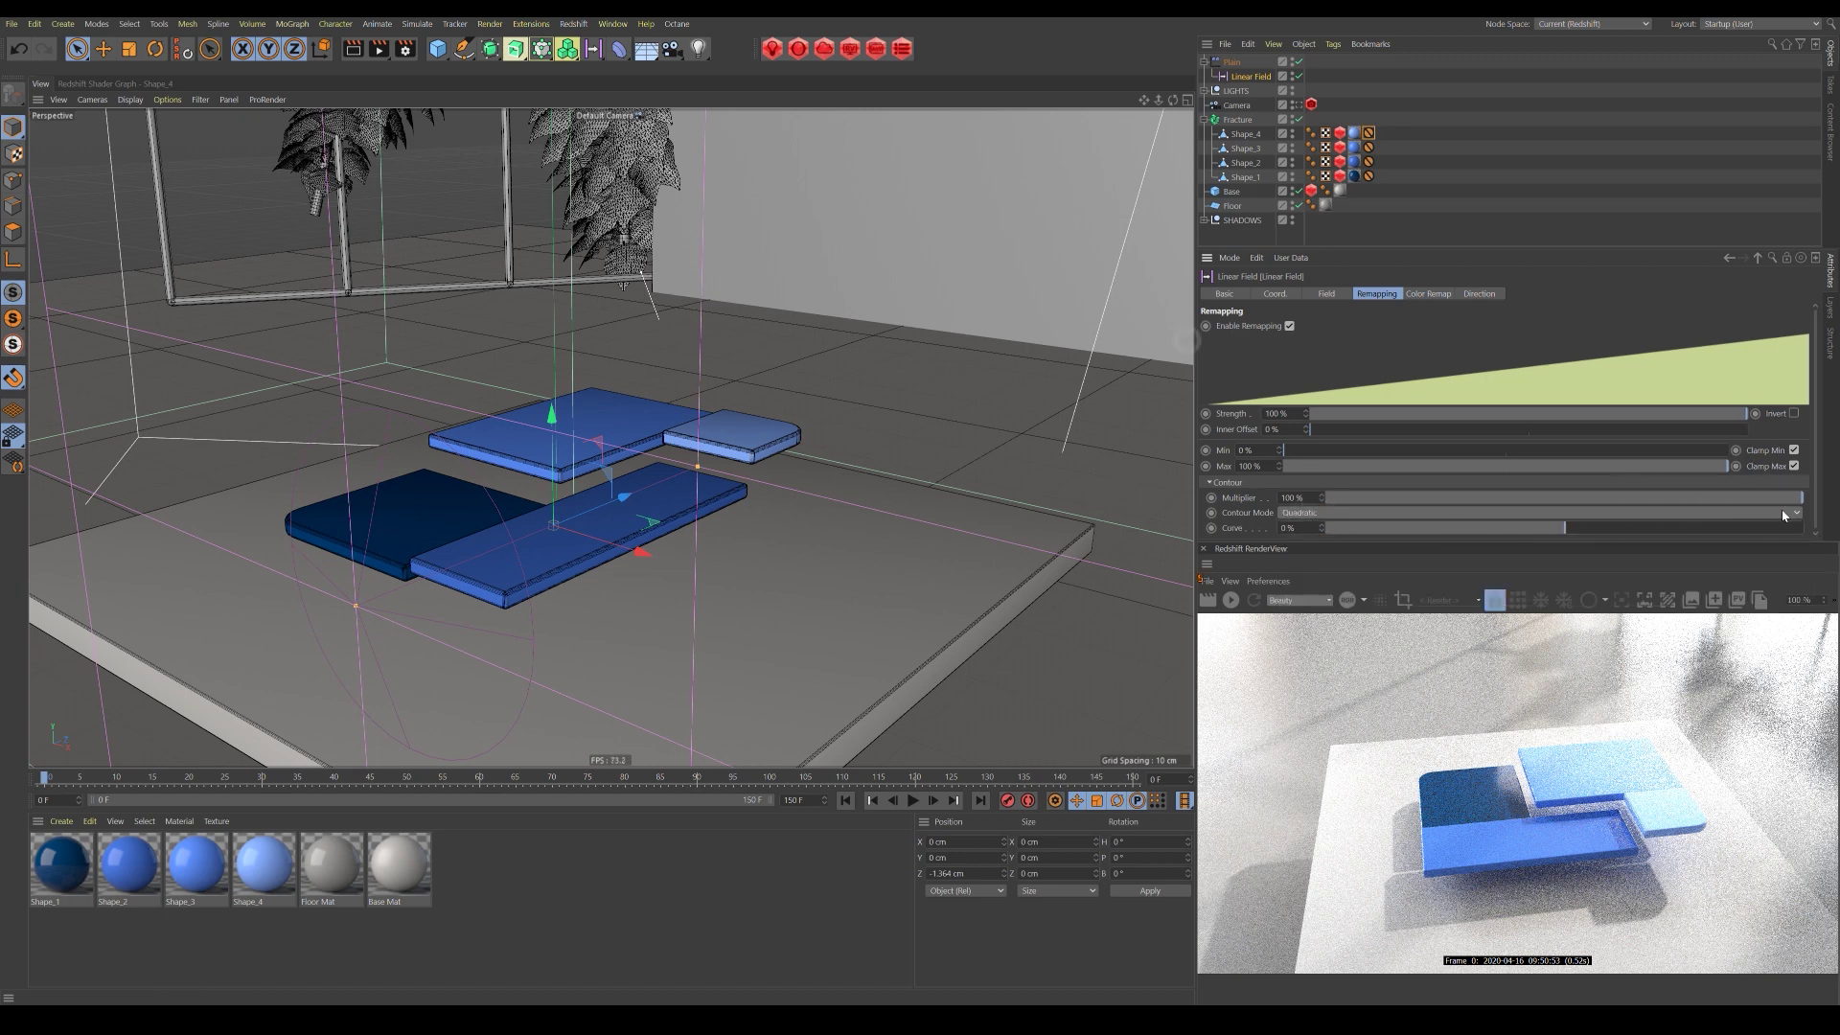
drag(1568, 530, 1699, 532)
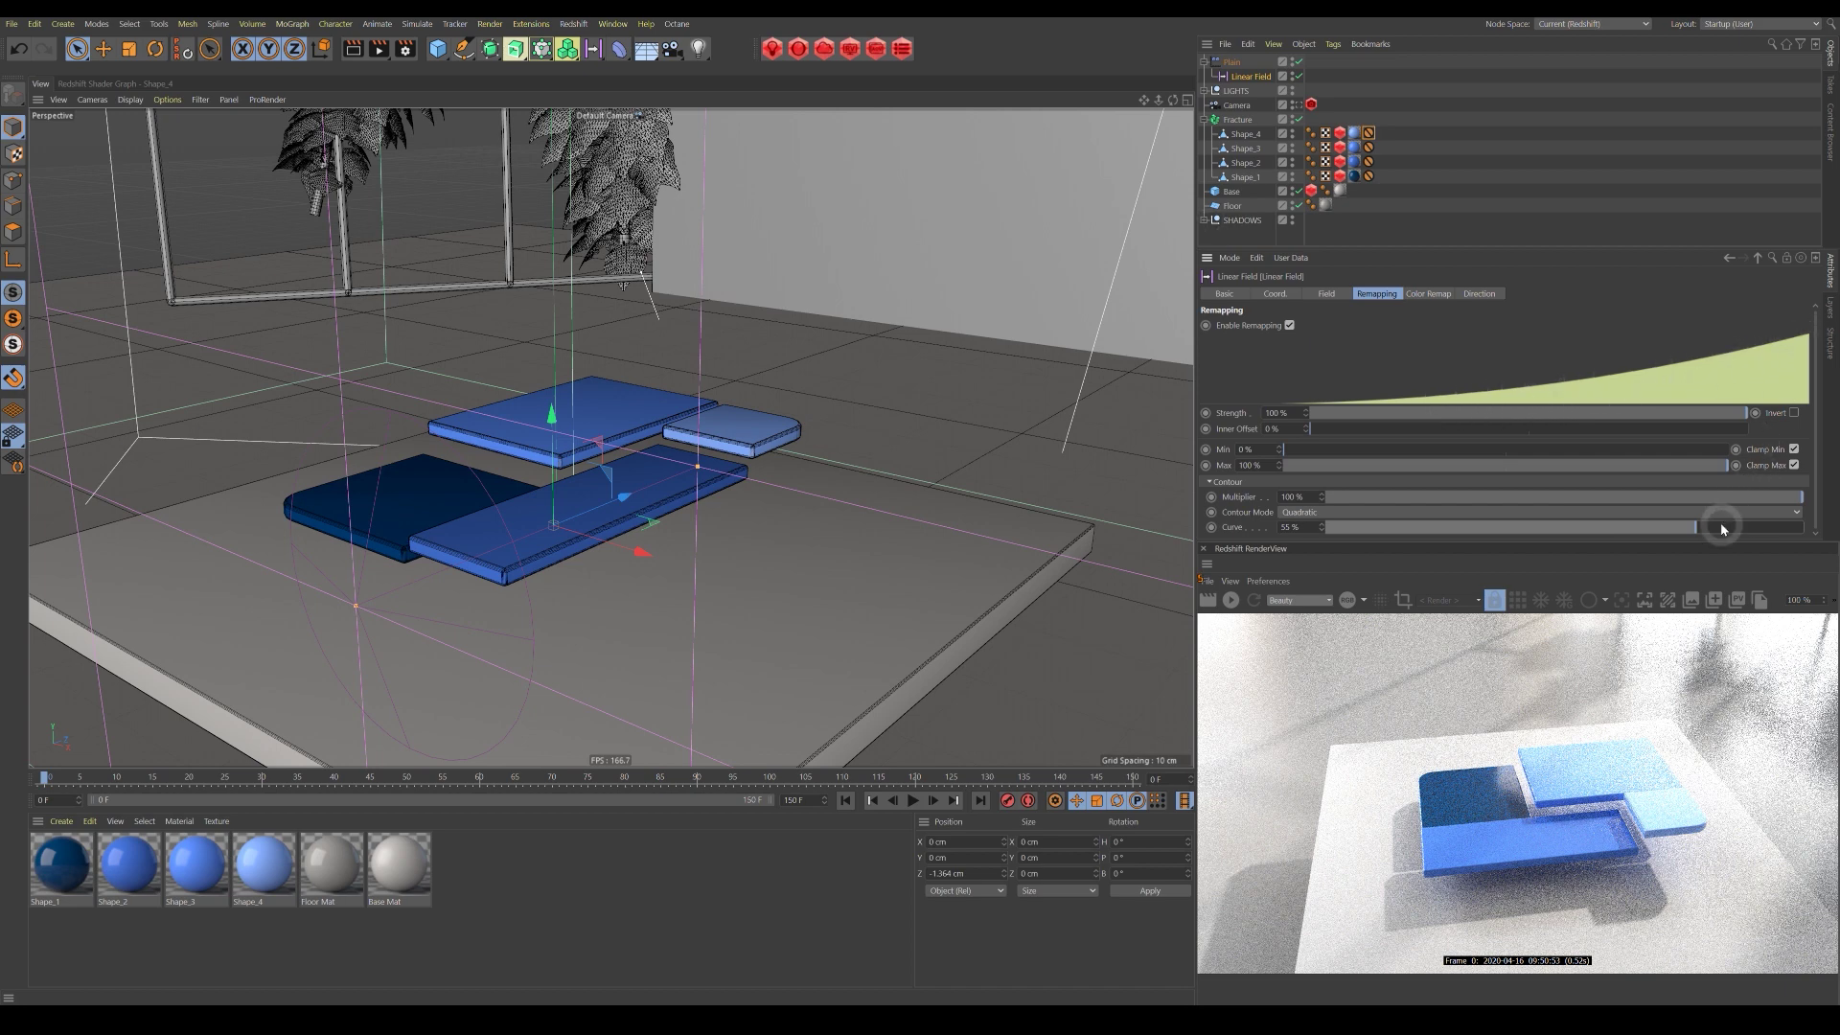
drag(1698, 534, 1731, 527)
Slide the Linear Field along Z to about -30 cm, beyond the shapes, and go to frame 50.
drag(624, 494, 550, 524)
alt+right_drag(550, 524, 646, 535)
drag(710, 506, 411, 787)
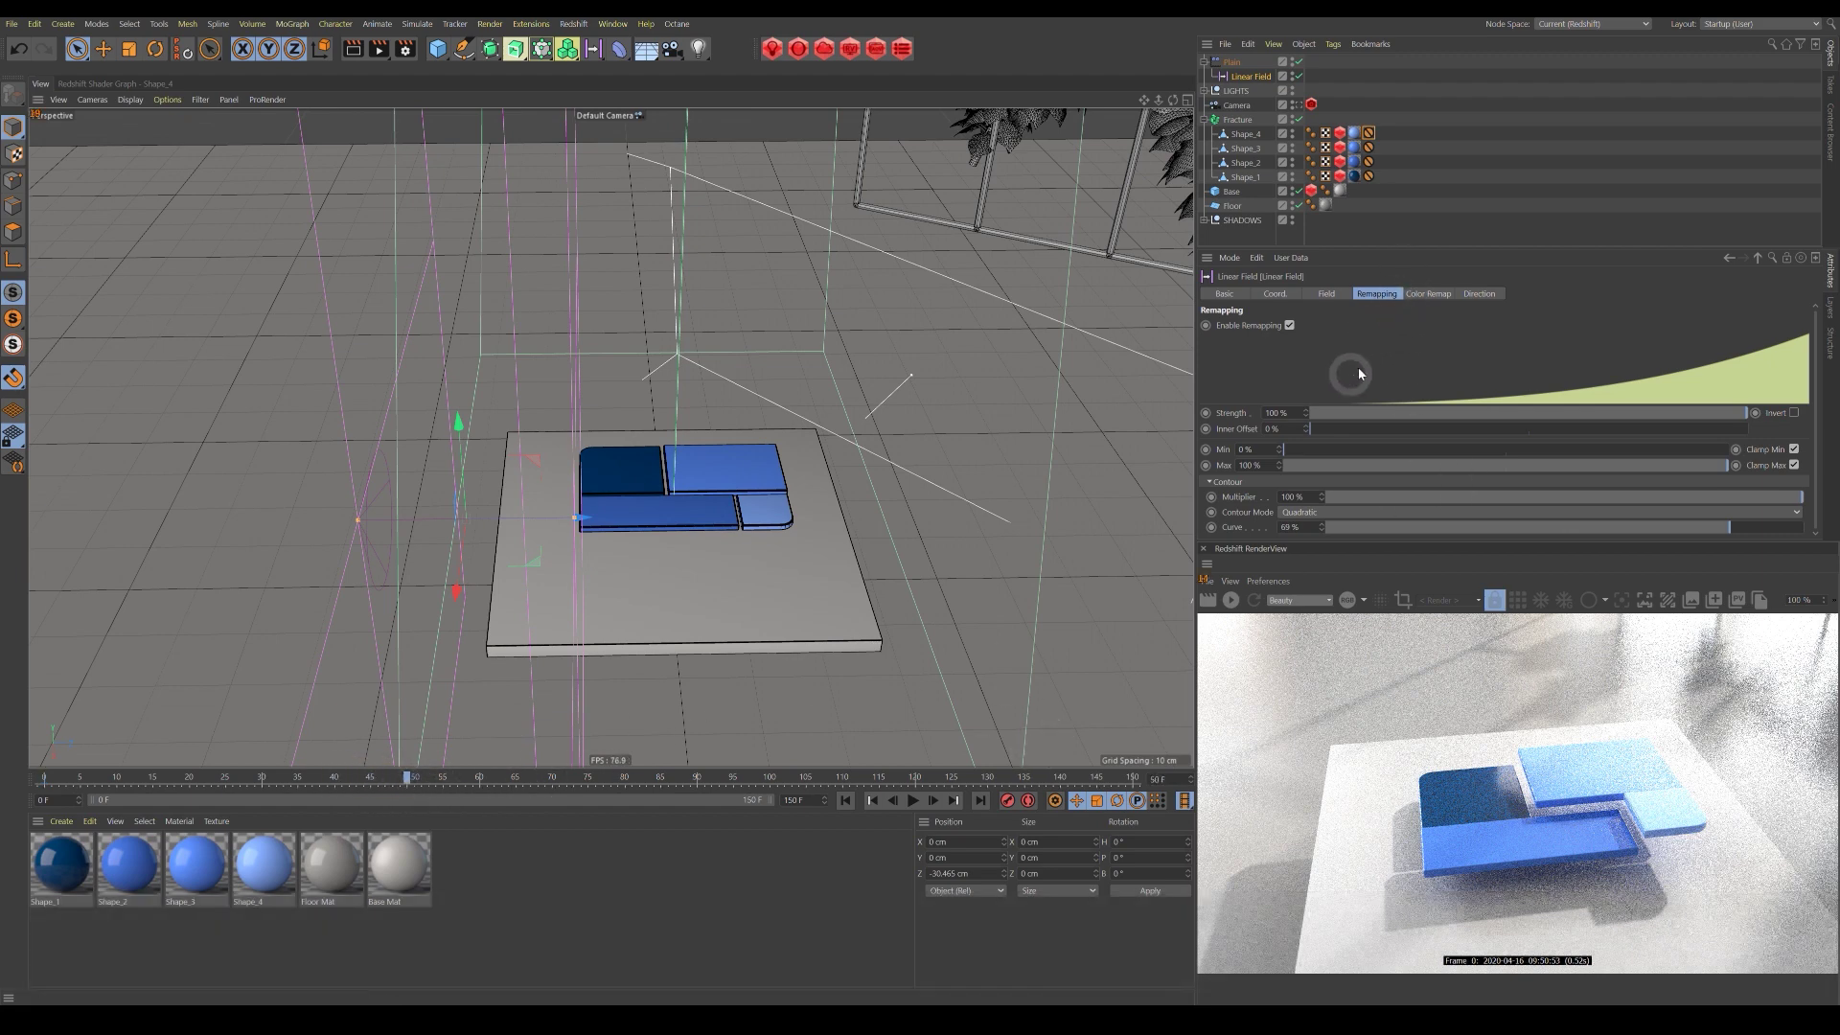
Undo the Linear Field's last move and reset its Z position to 0 cm.
click(1234, 63)
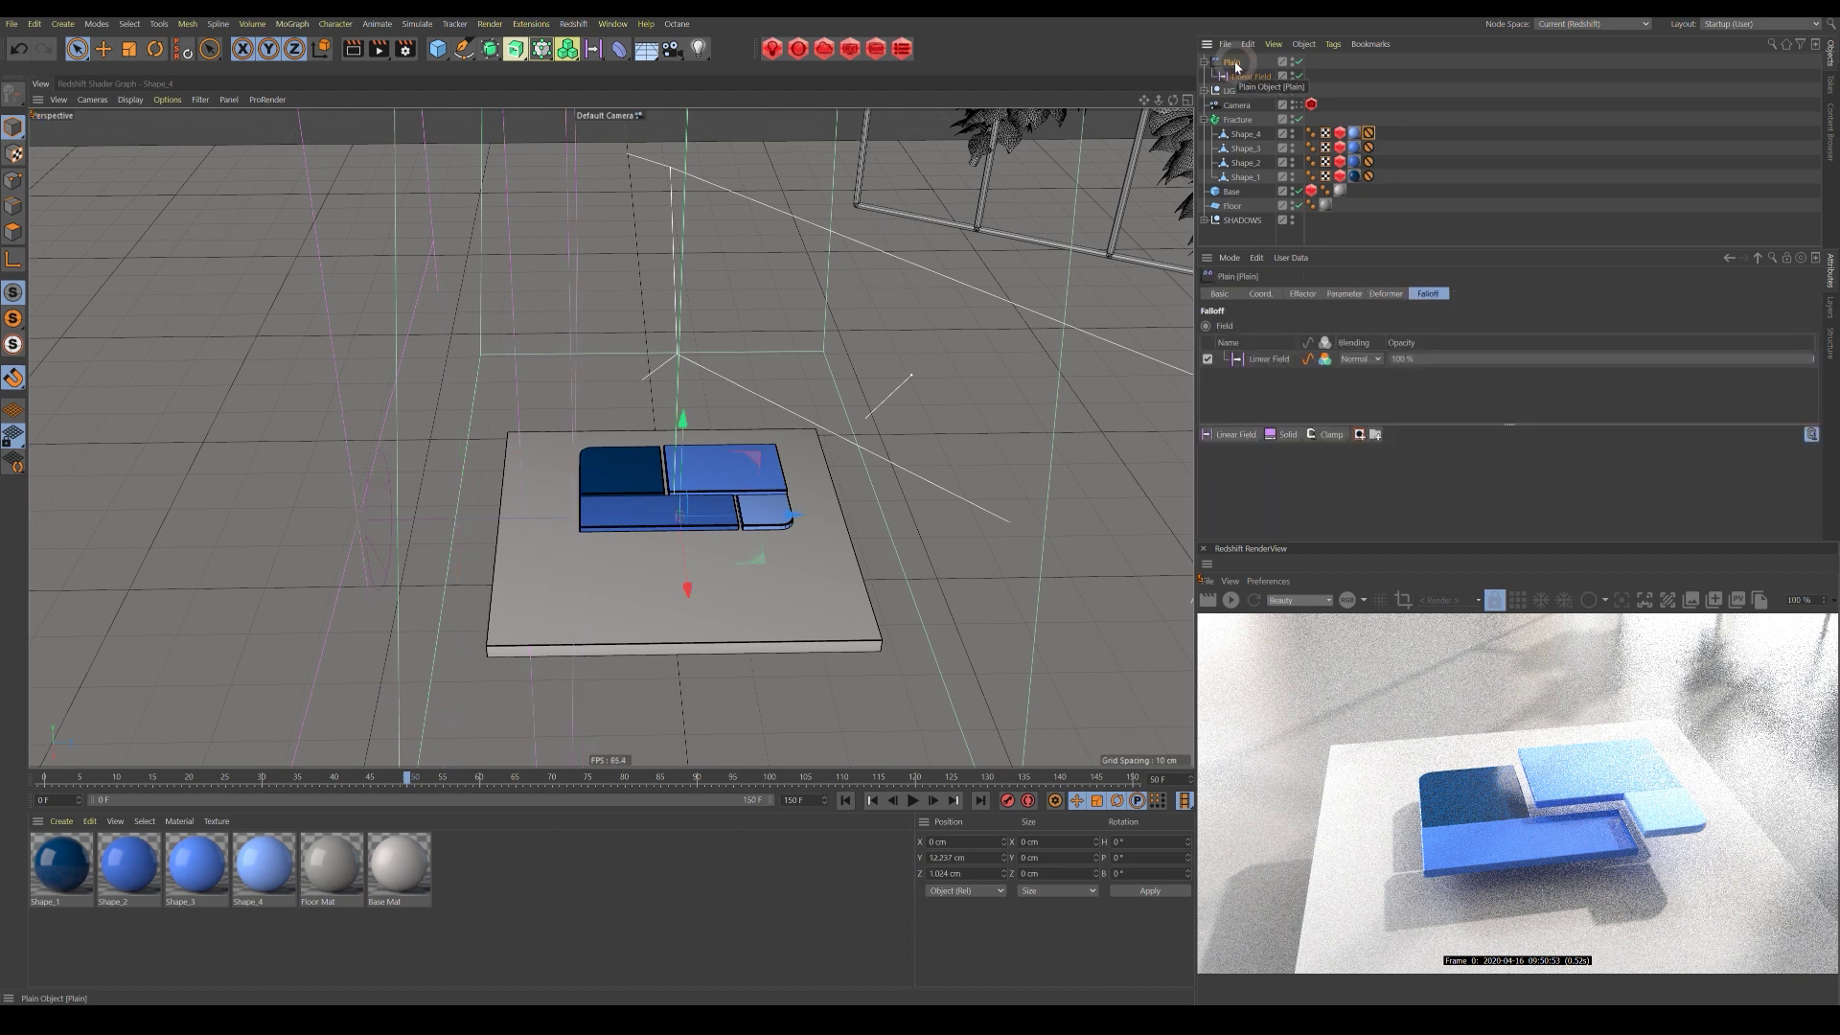
key(ctrl+z)
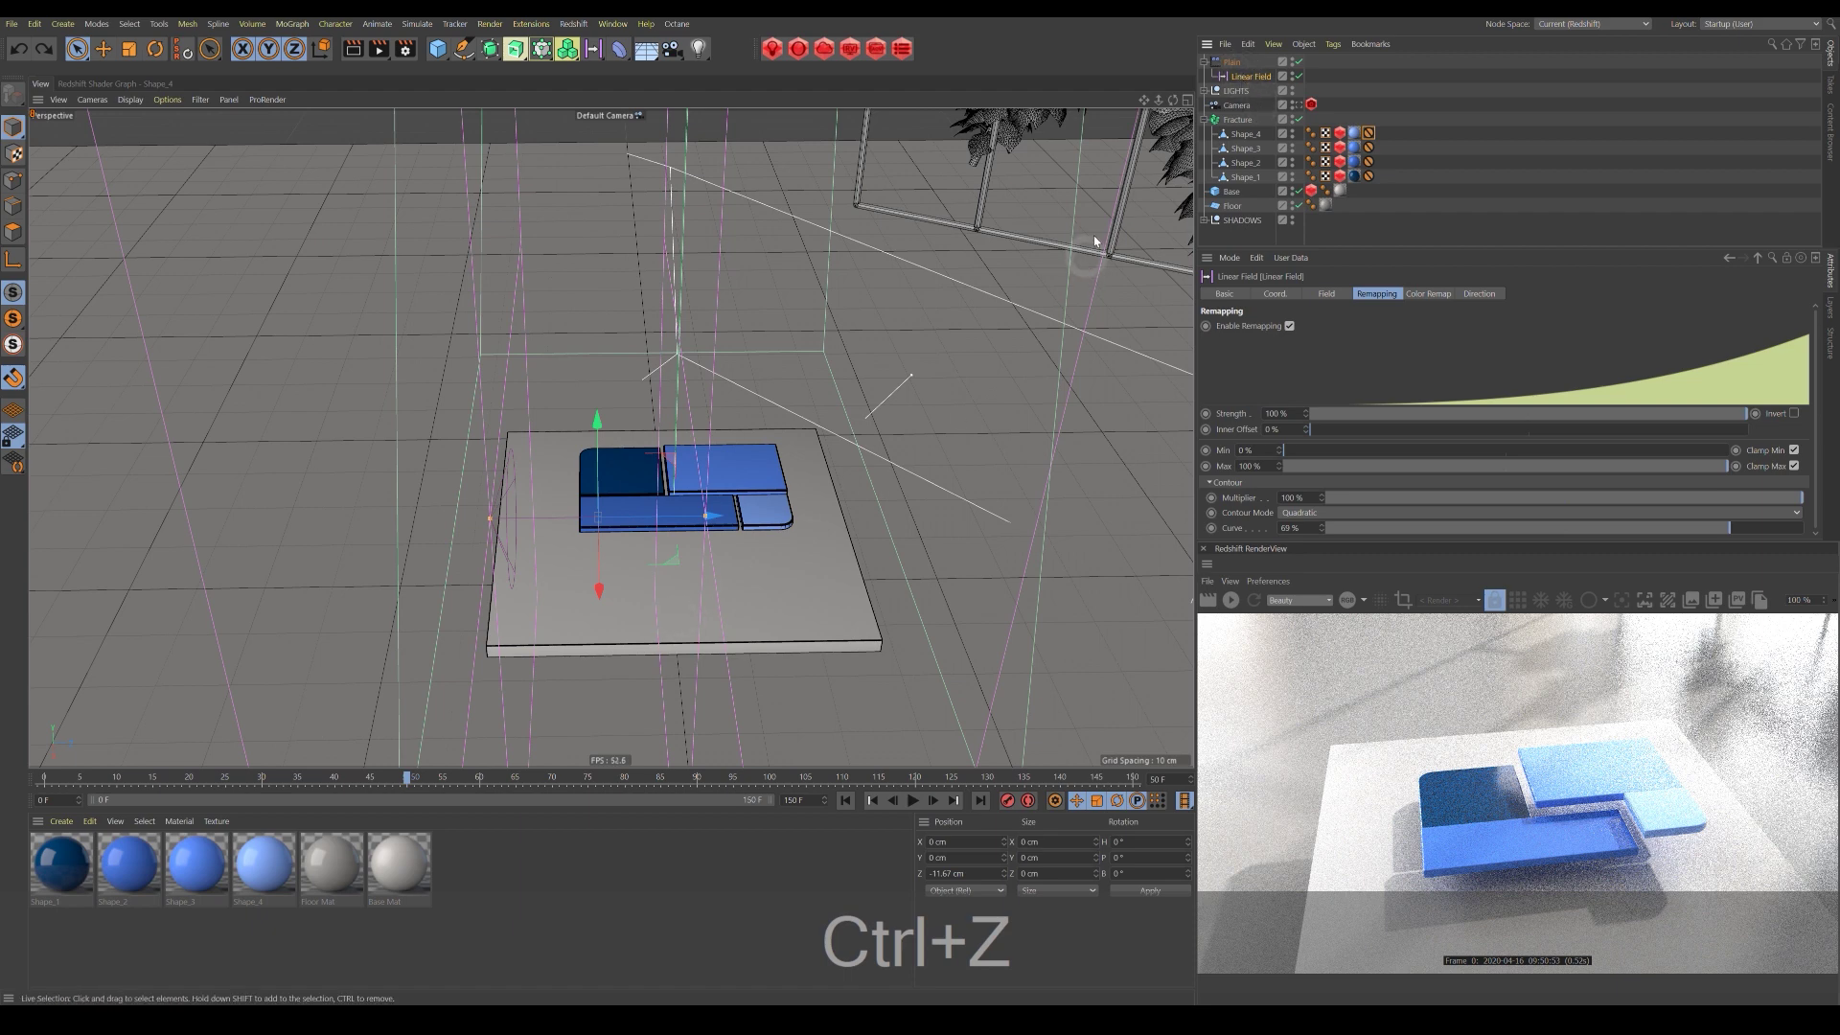
click(1233, 64)
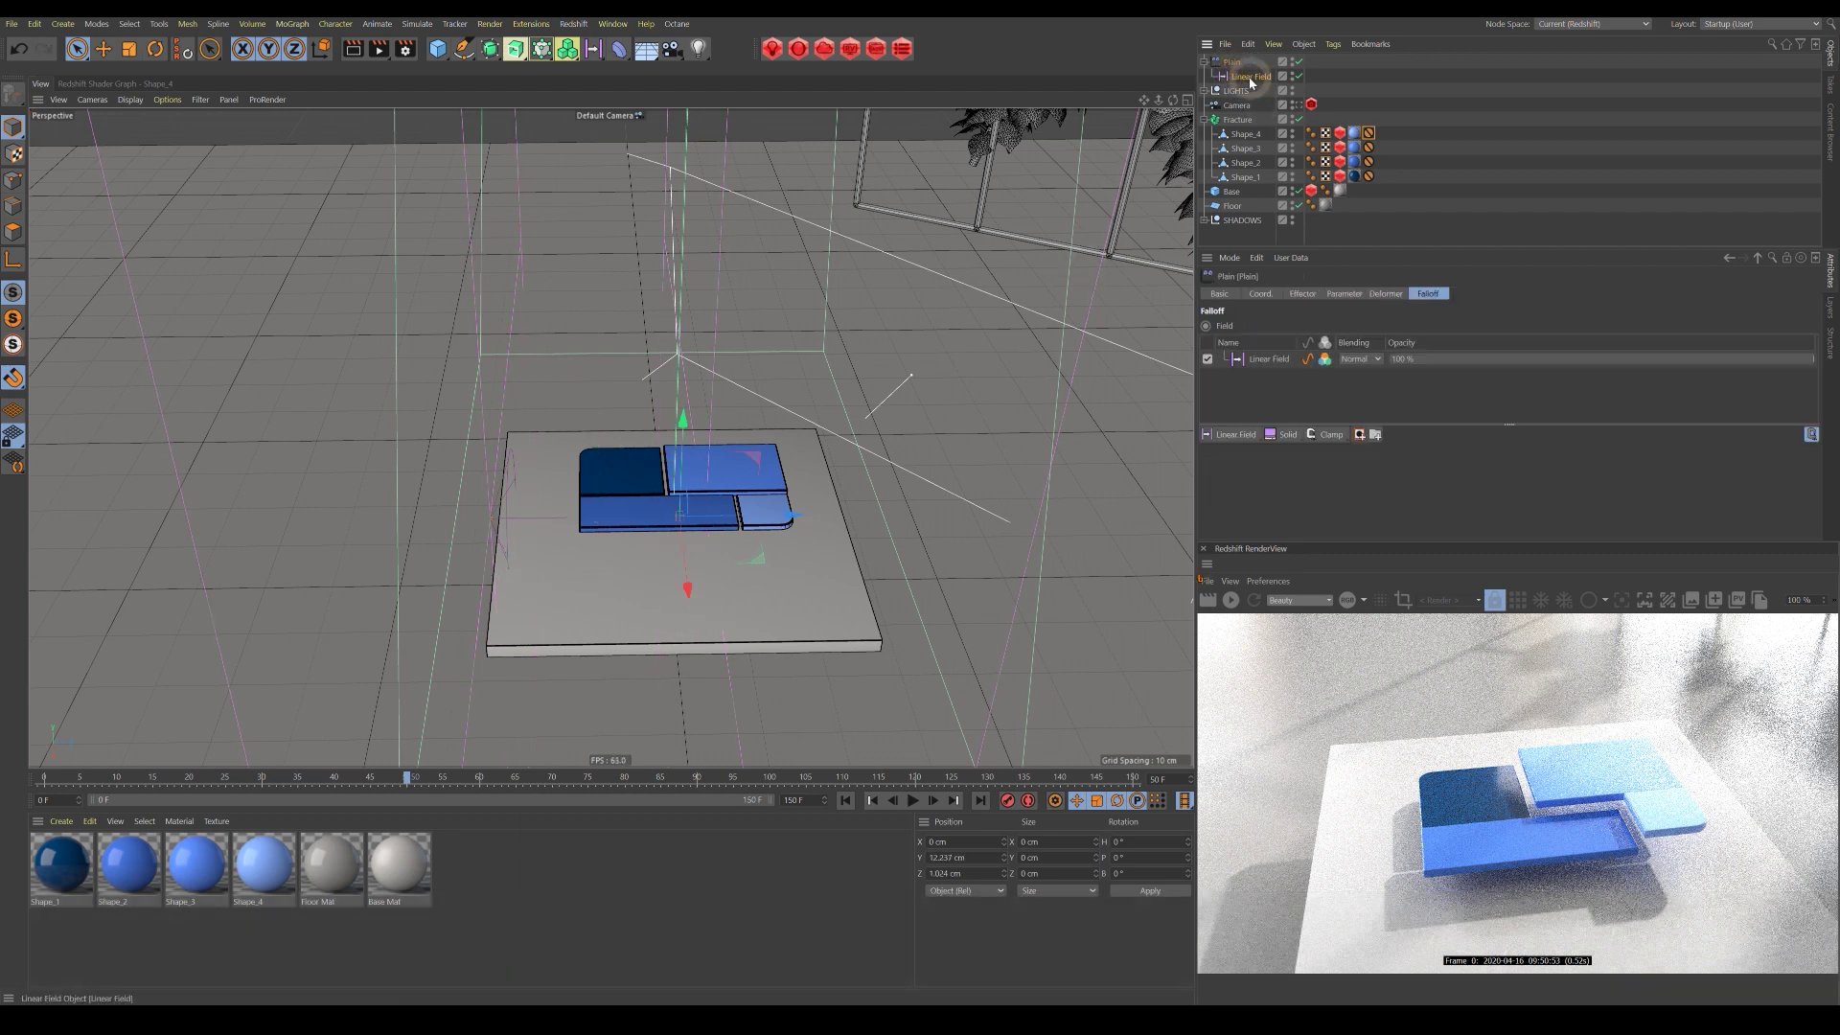
click(1251, 77)
click(1279, 296)
double_click(1254, 358)
text(0)
key(Return)
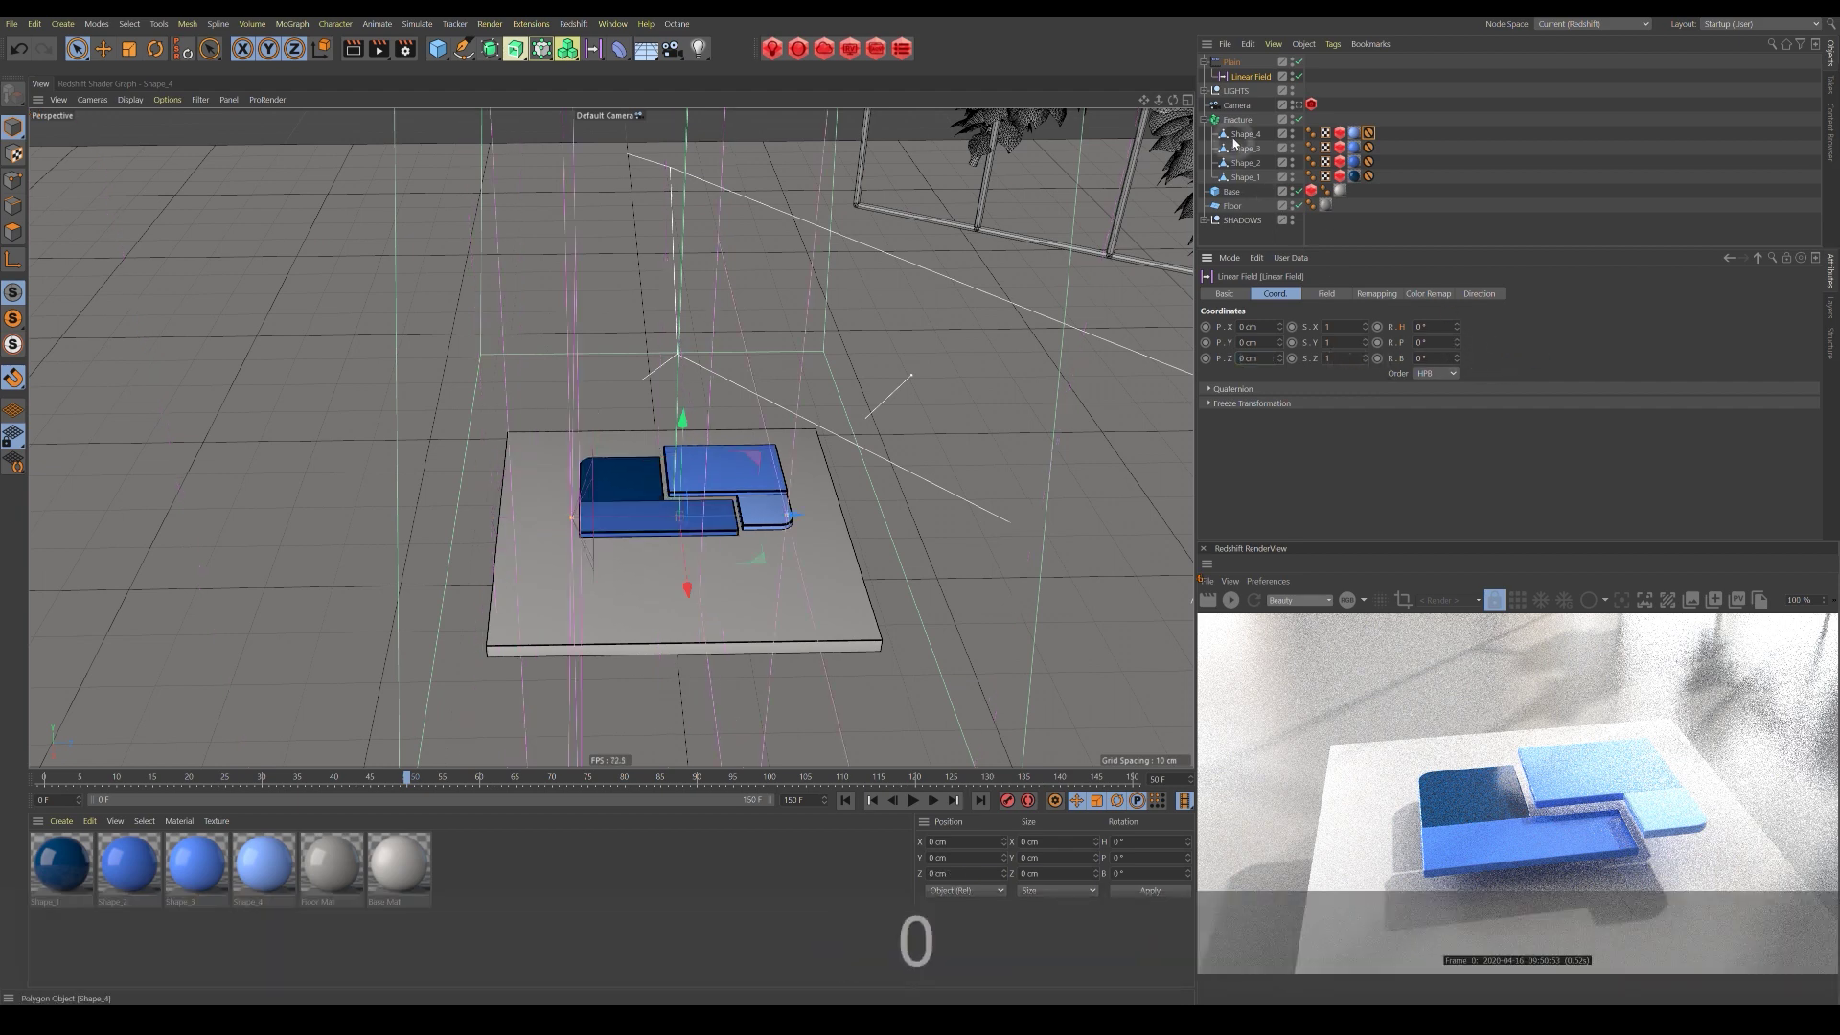
Move the Plain effector to about -29.9 cm on Z and keyframe its Z position at frame 50.
click(1235, 62)
click(1332, 500)
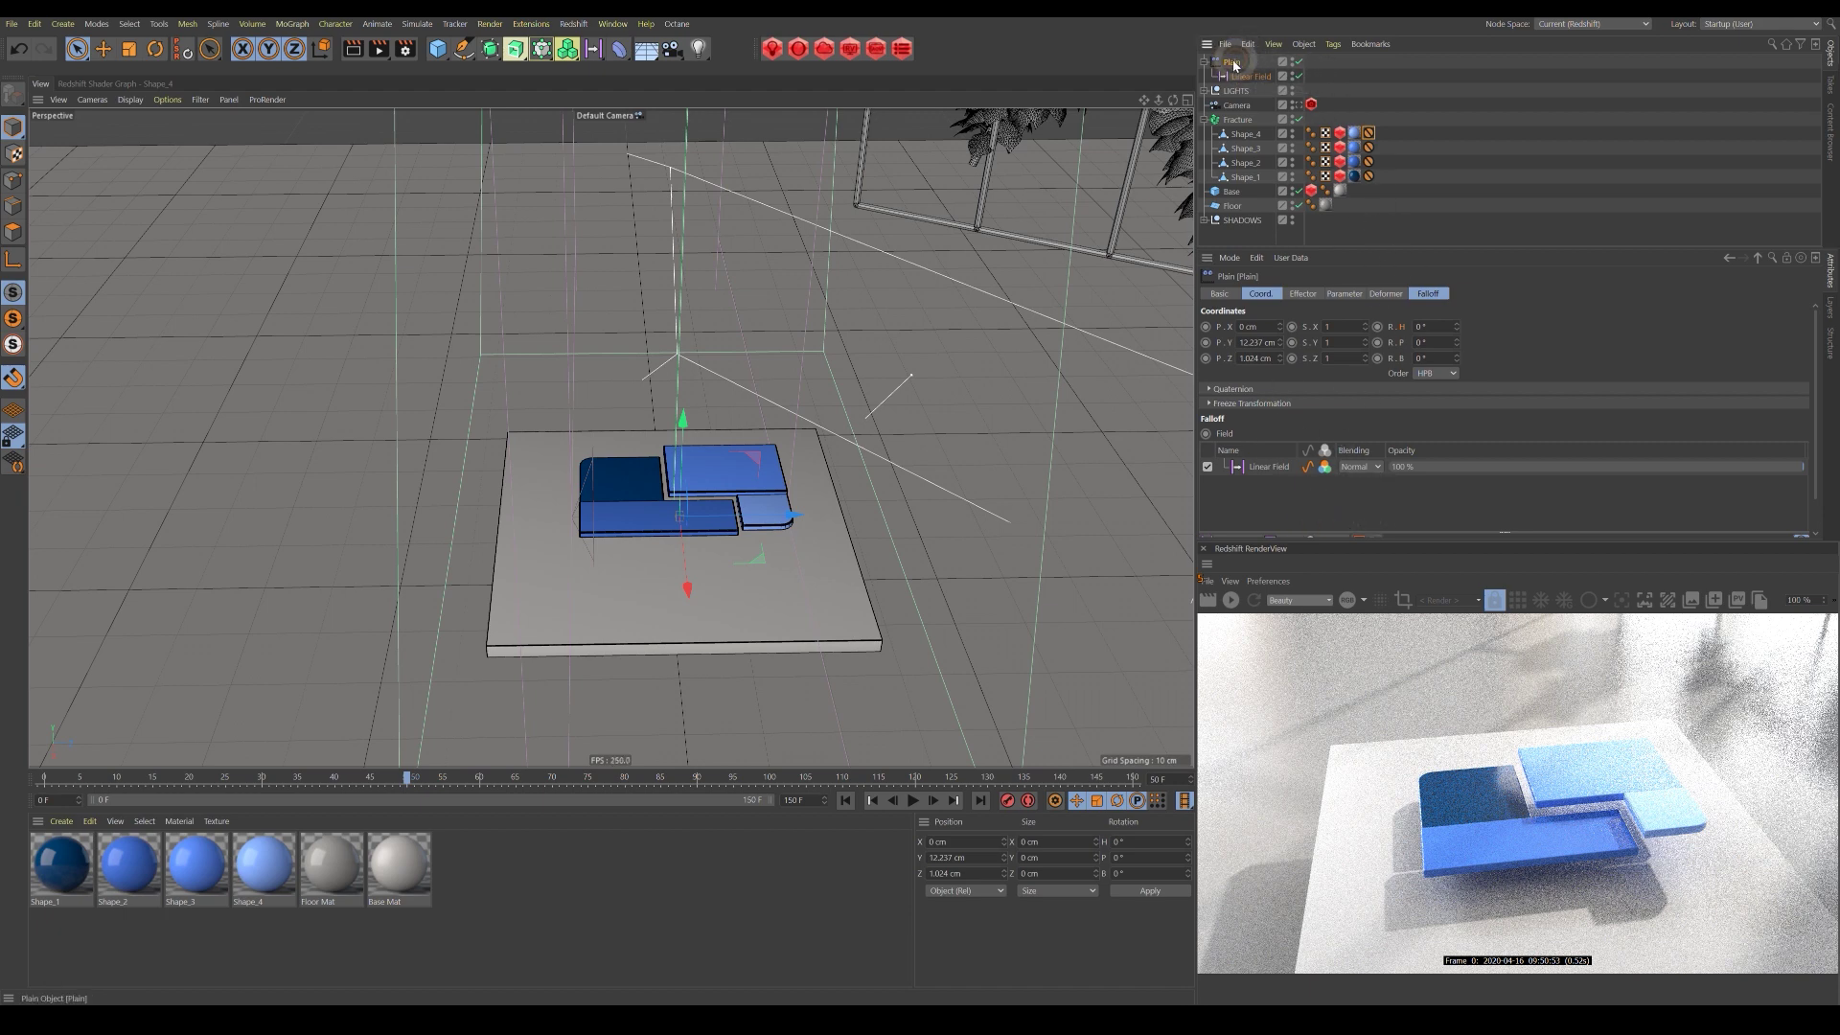
drag(792, 526, 604, 534)
key(ctrl+z)
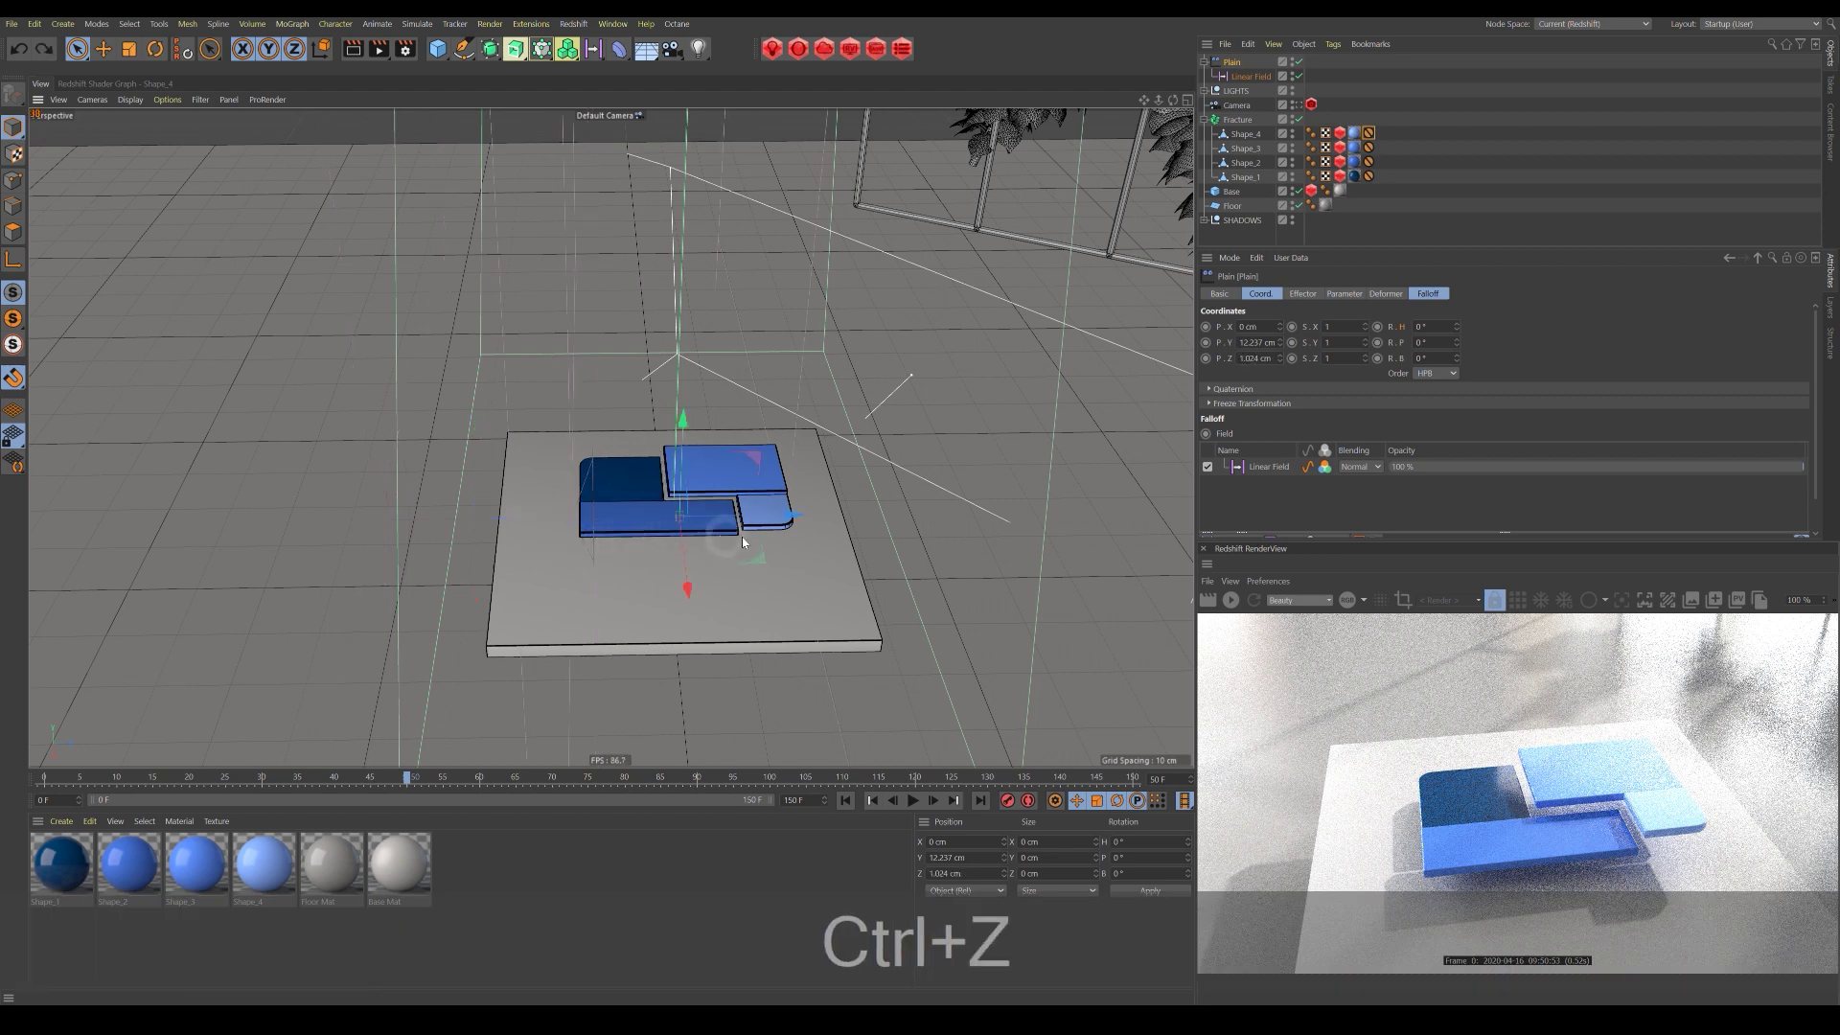
drag(792, 516, 578, 525)
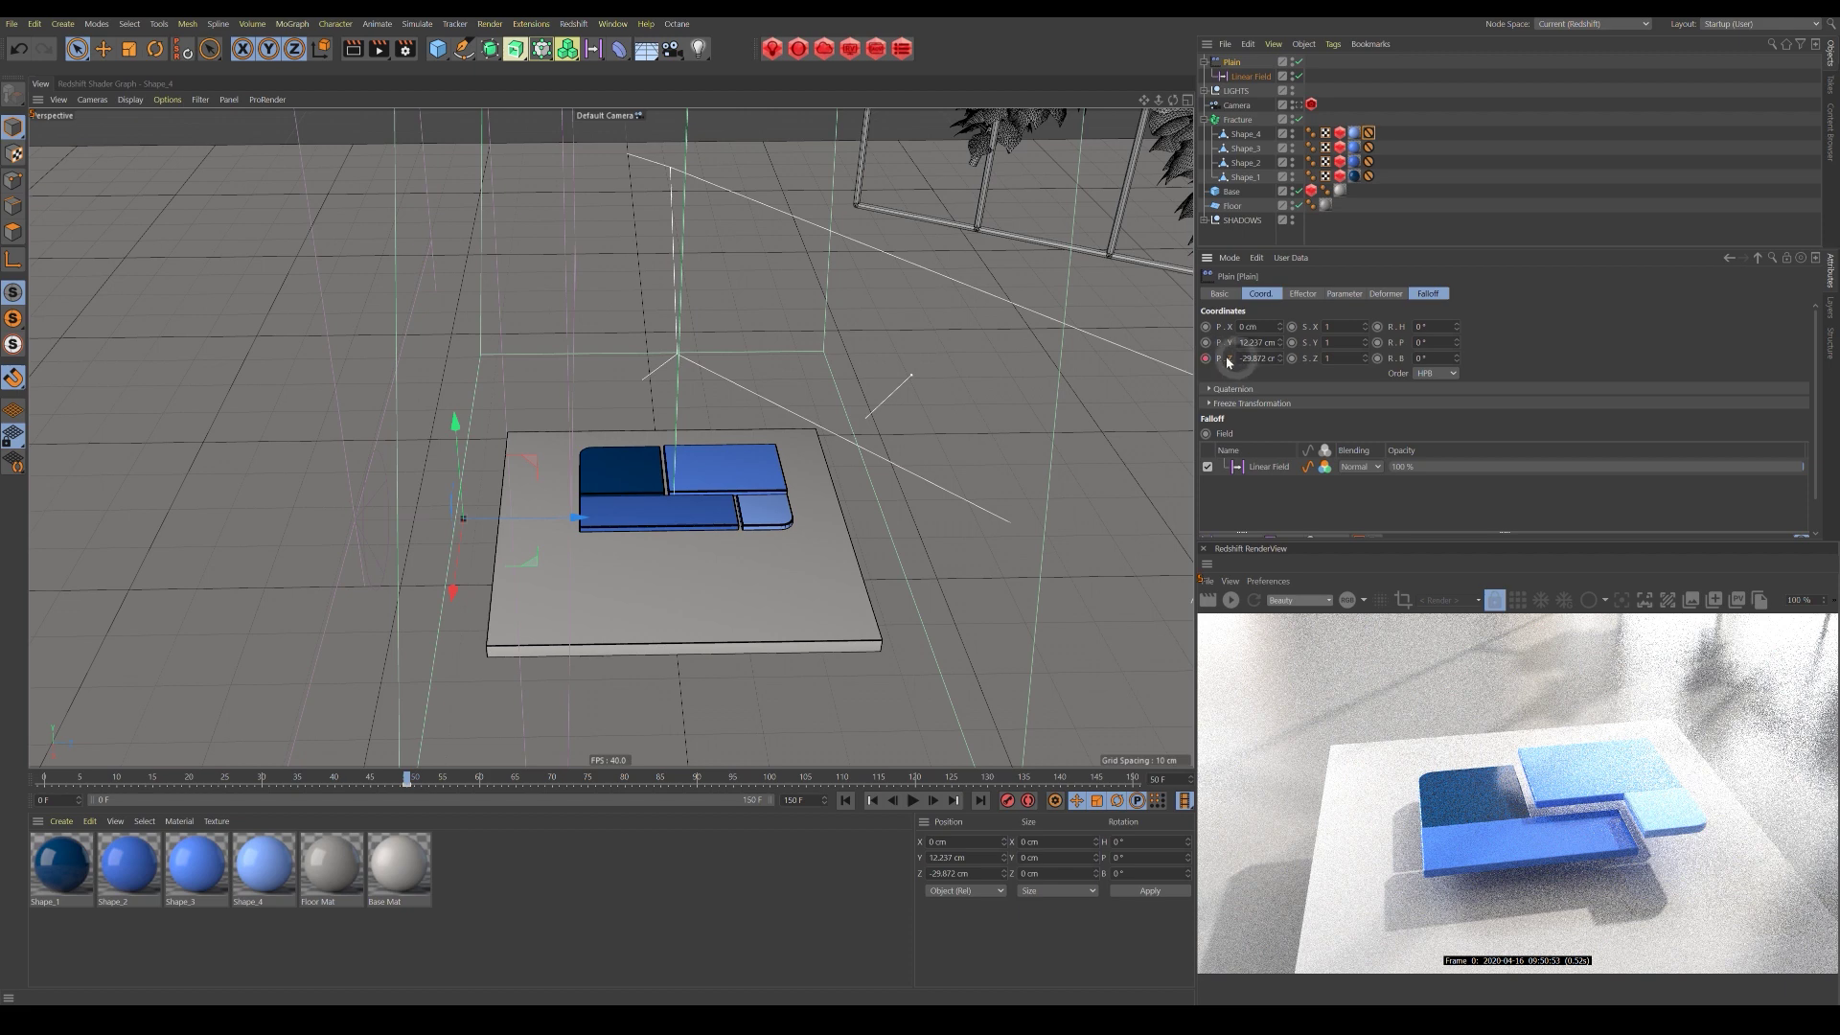
At frame 100, move the Plain effector to about 28.4 cm on Z and keyframe its Z position.
drag(409, 776, 505, 780)
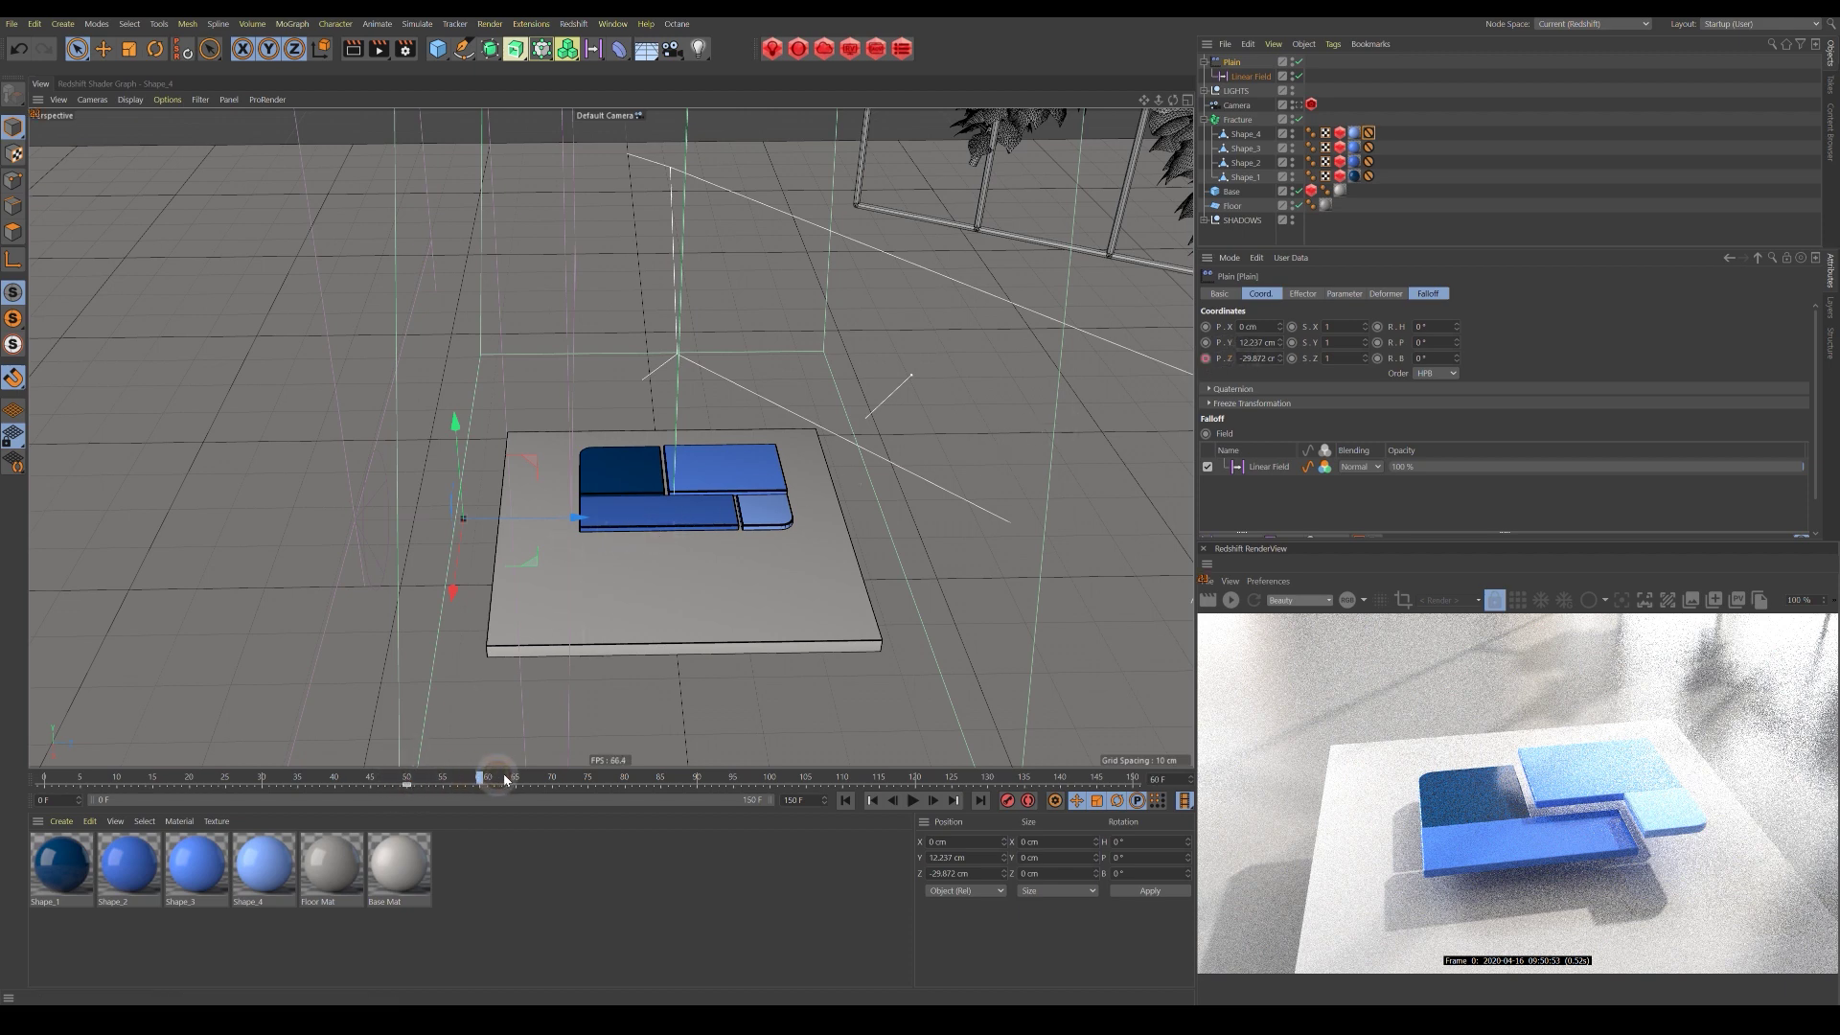
drag(750, 799, 770, 778)
drag(575, 517, 982, 547)
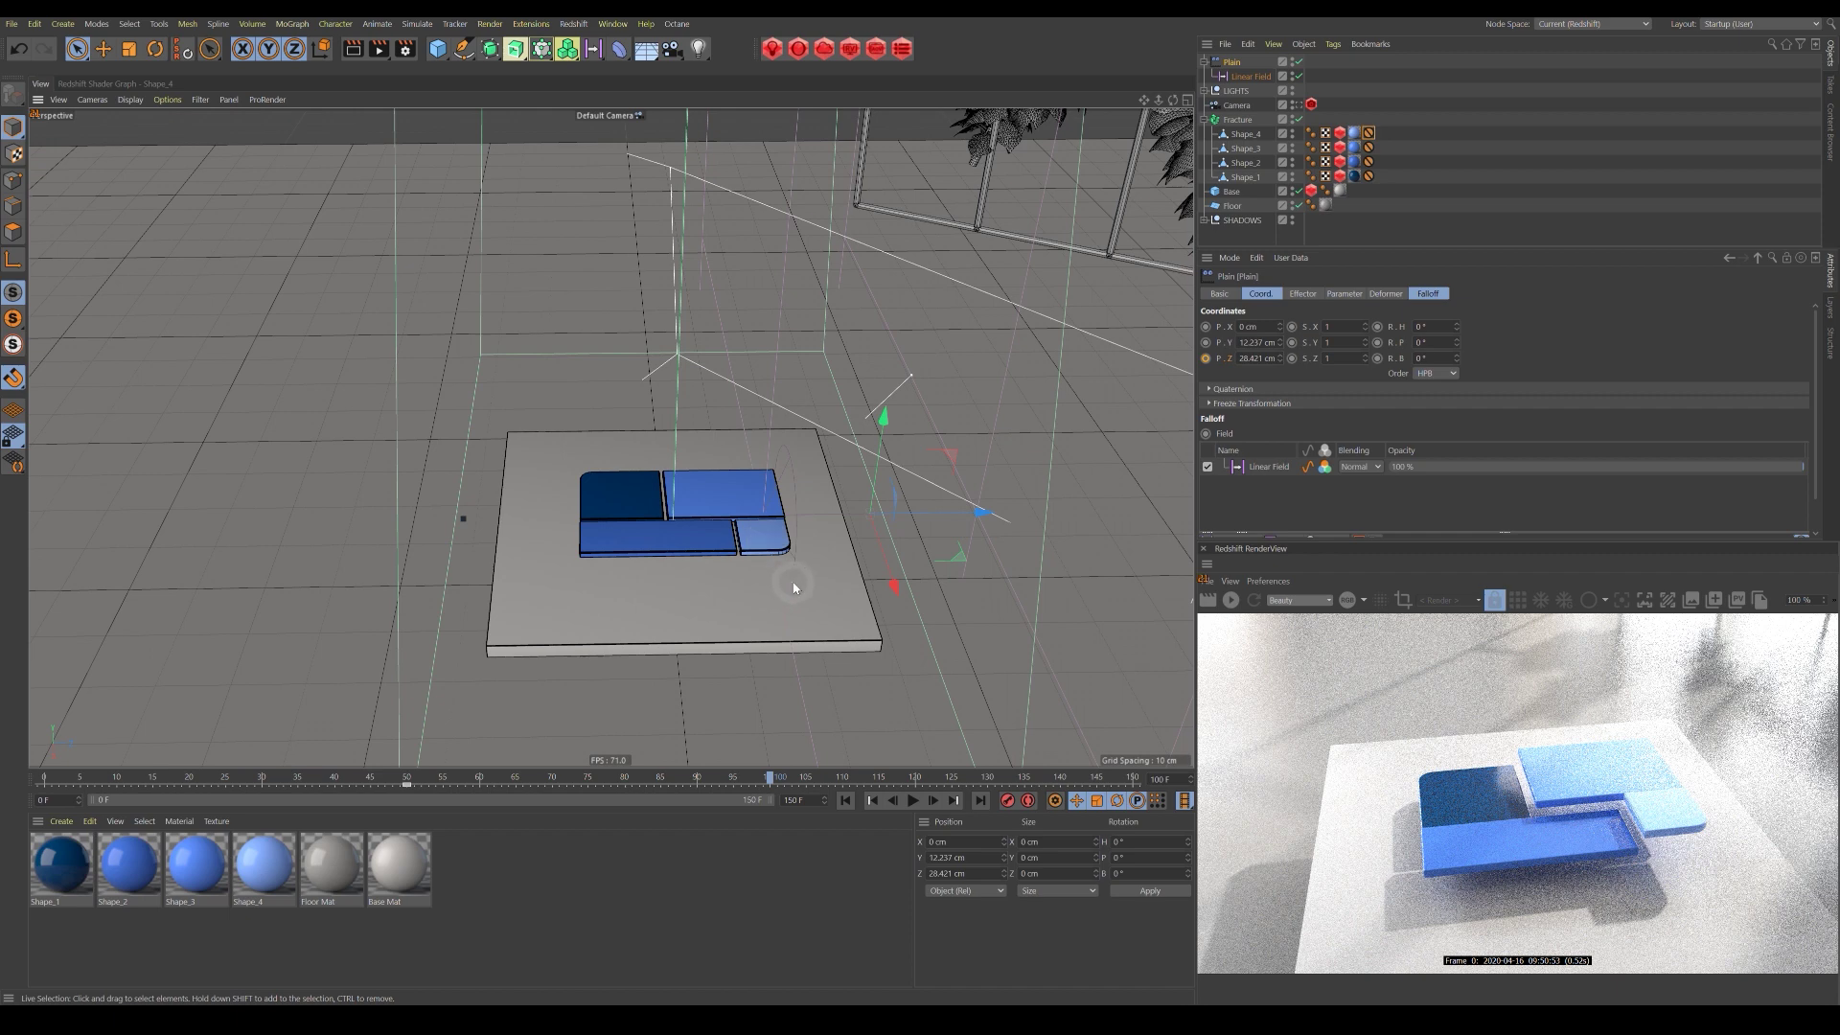
alt+drag(790, 581, 796, 582)
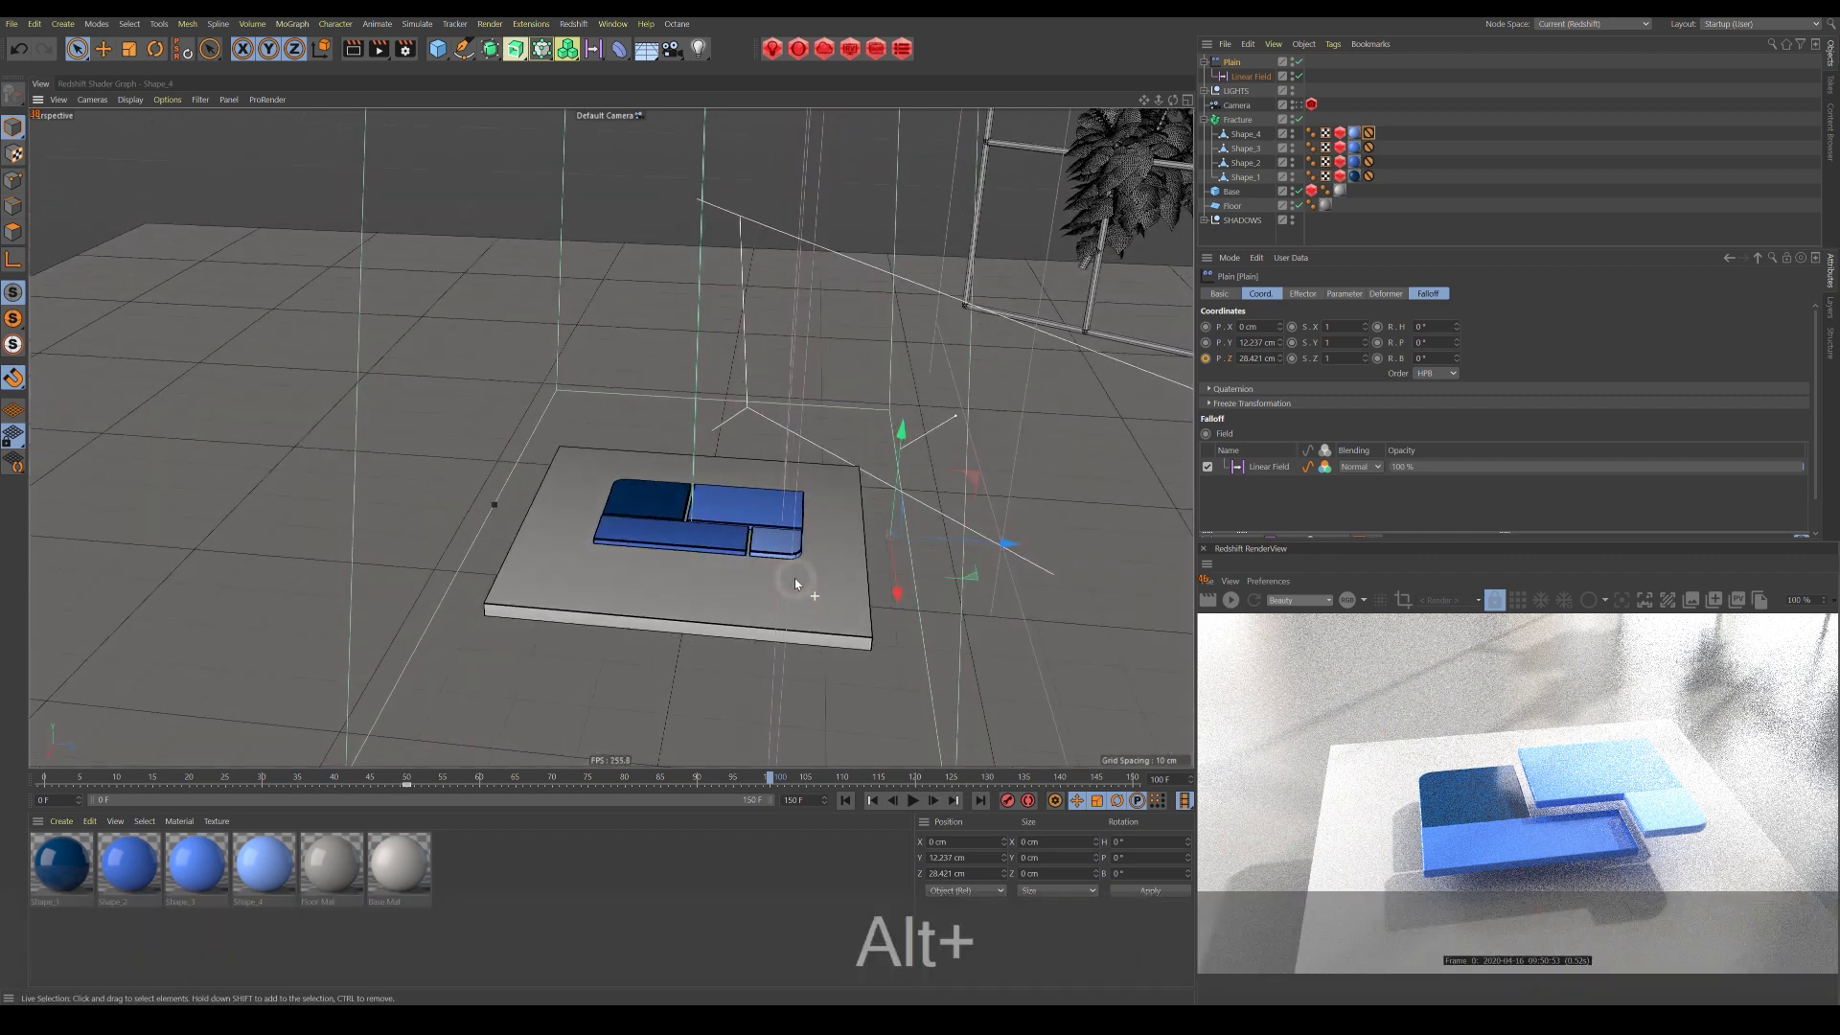
ctrl+click(1207, 358)
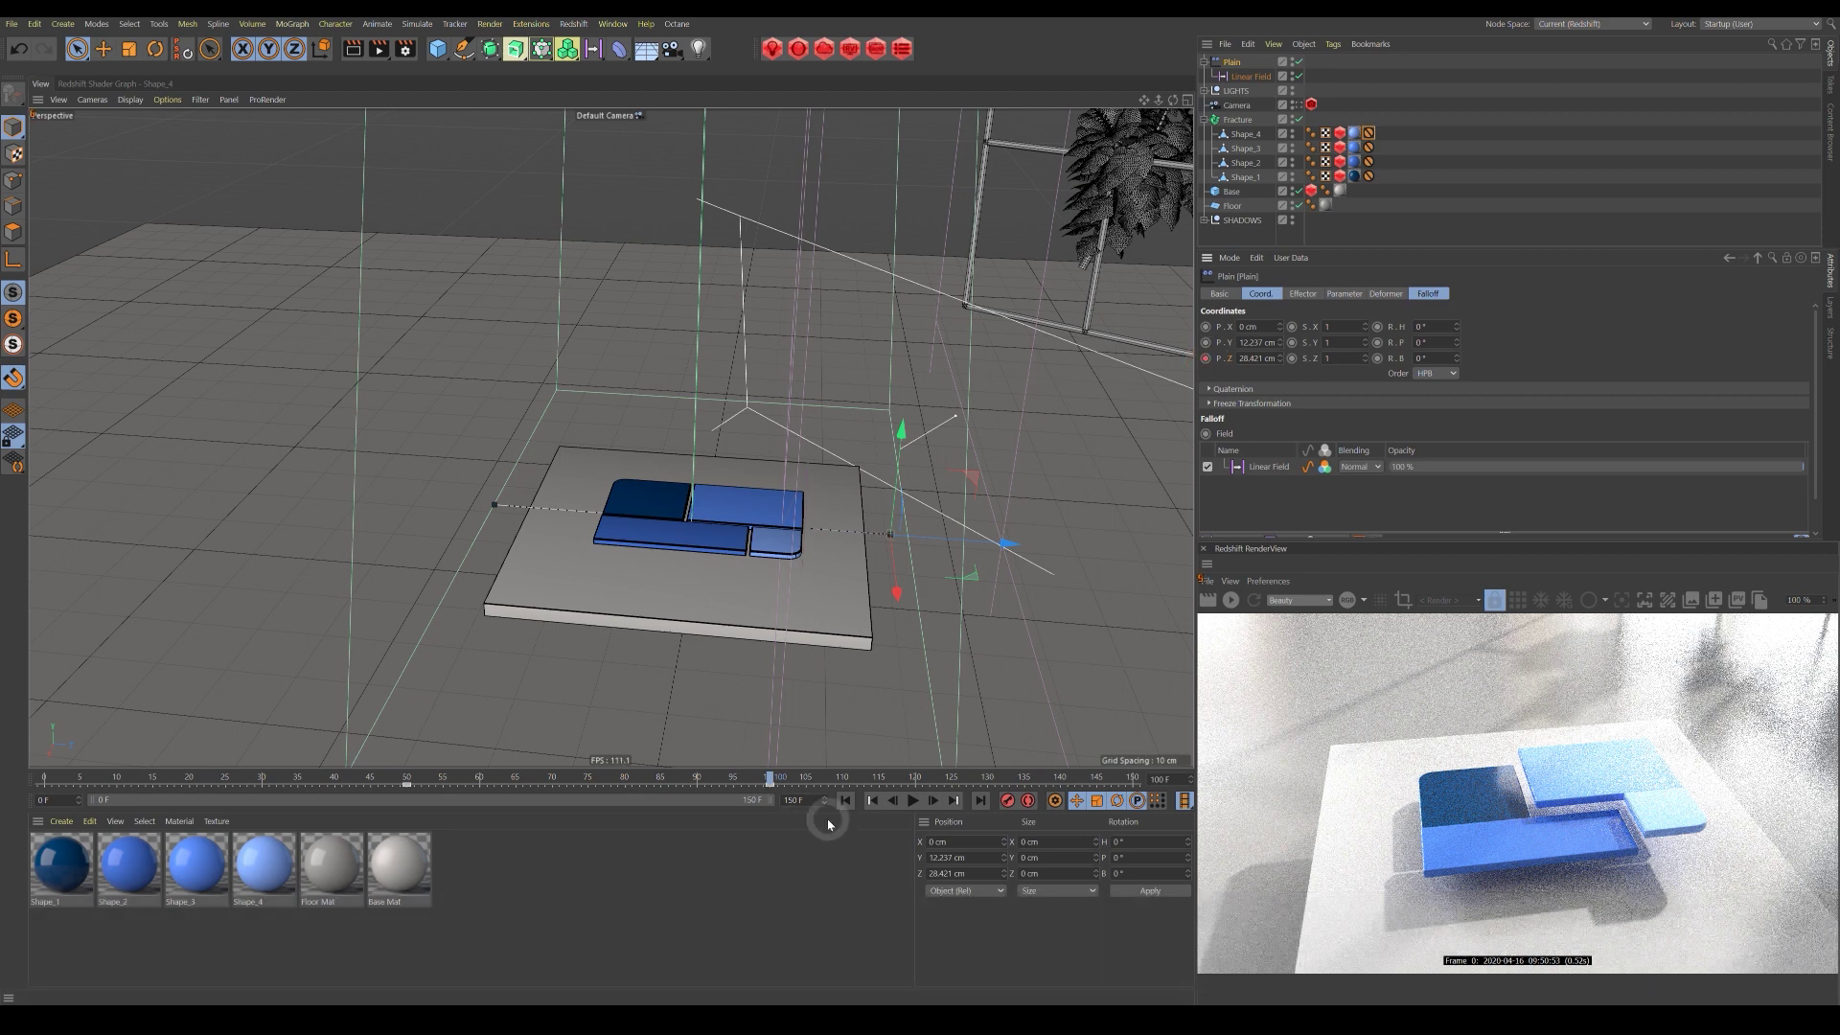
Keyframe the Plain effector's held Z position at frame 120, then move it to about -29.8 cm and keyframe it at frame 140.
drag(769, 779, 916, 792)
click(1206, 359)
drag(915, 780, 1059, 786)
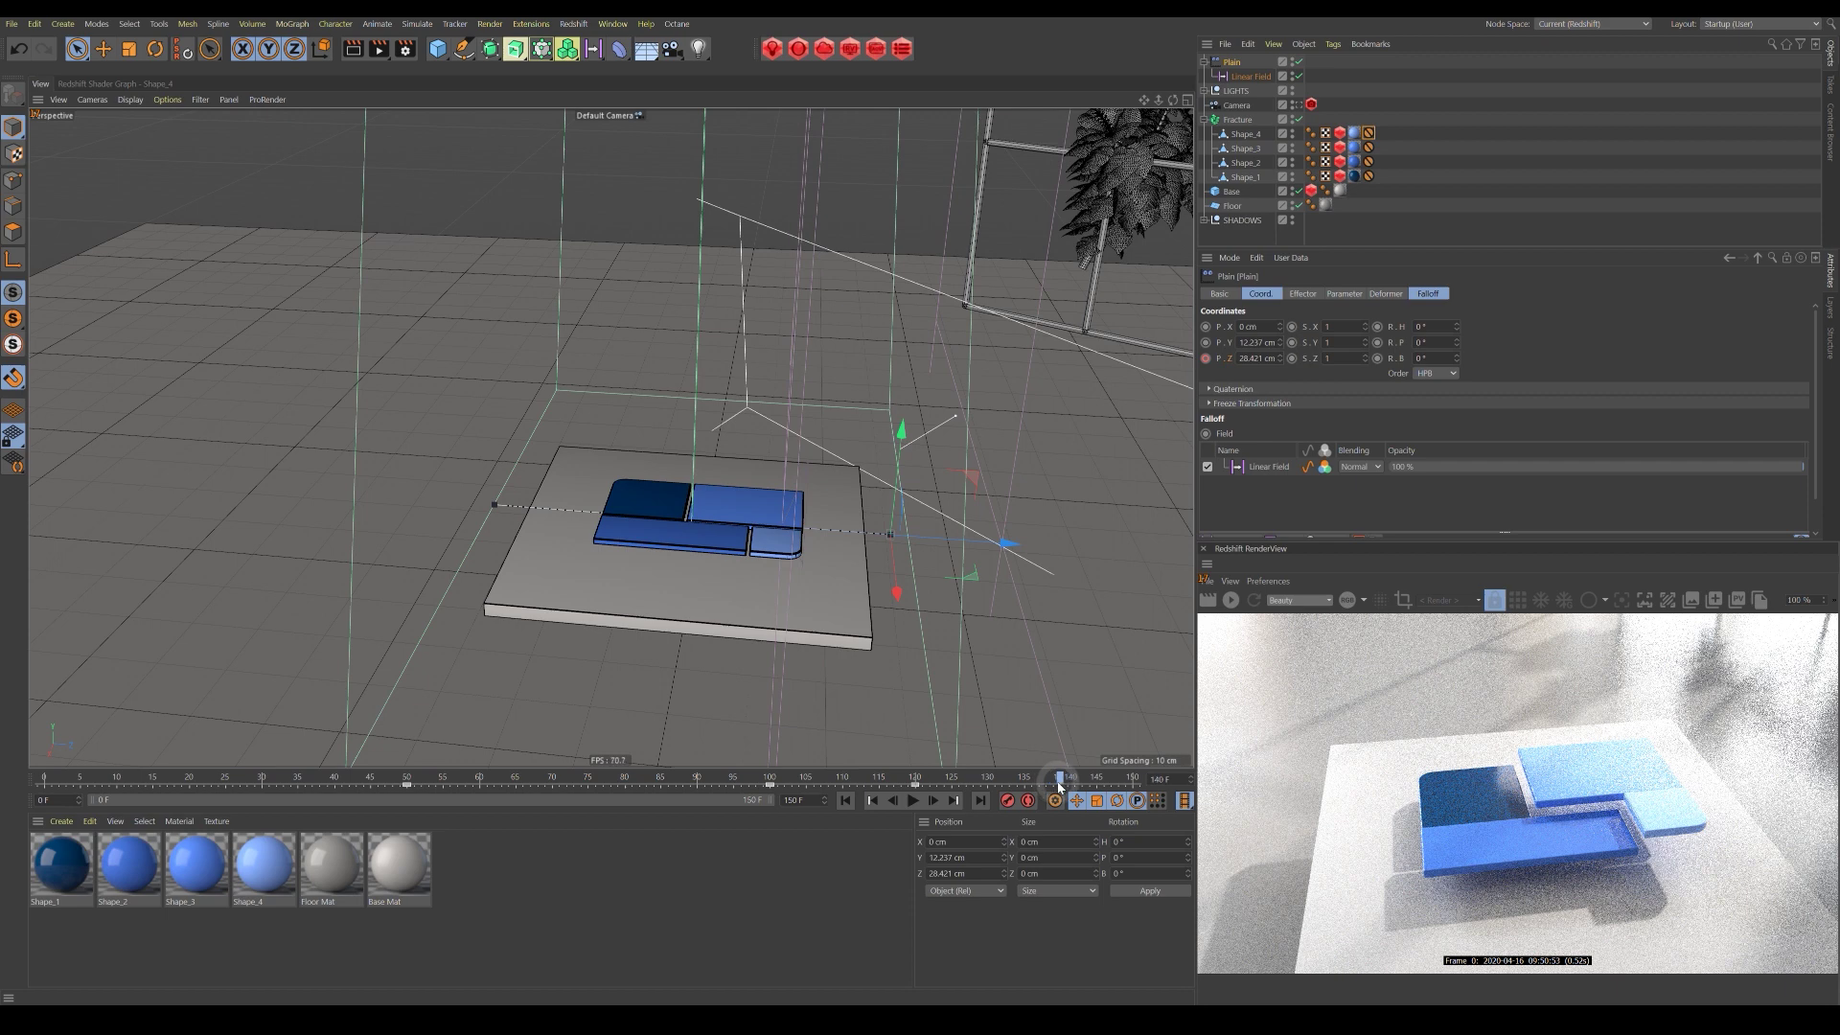
drag(1002, 538, 604, 568)
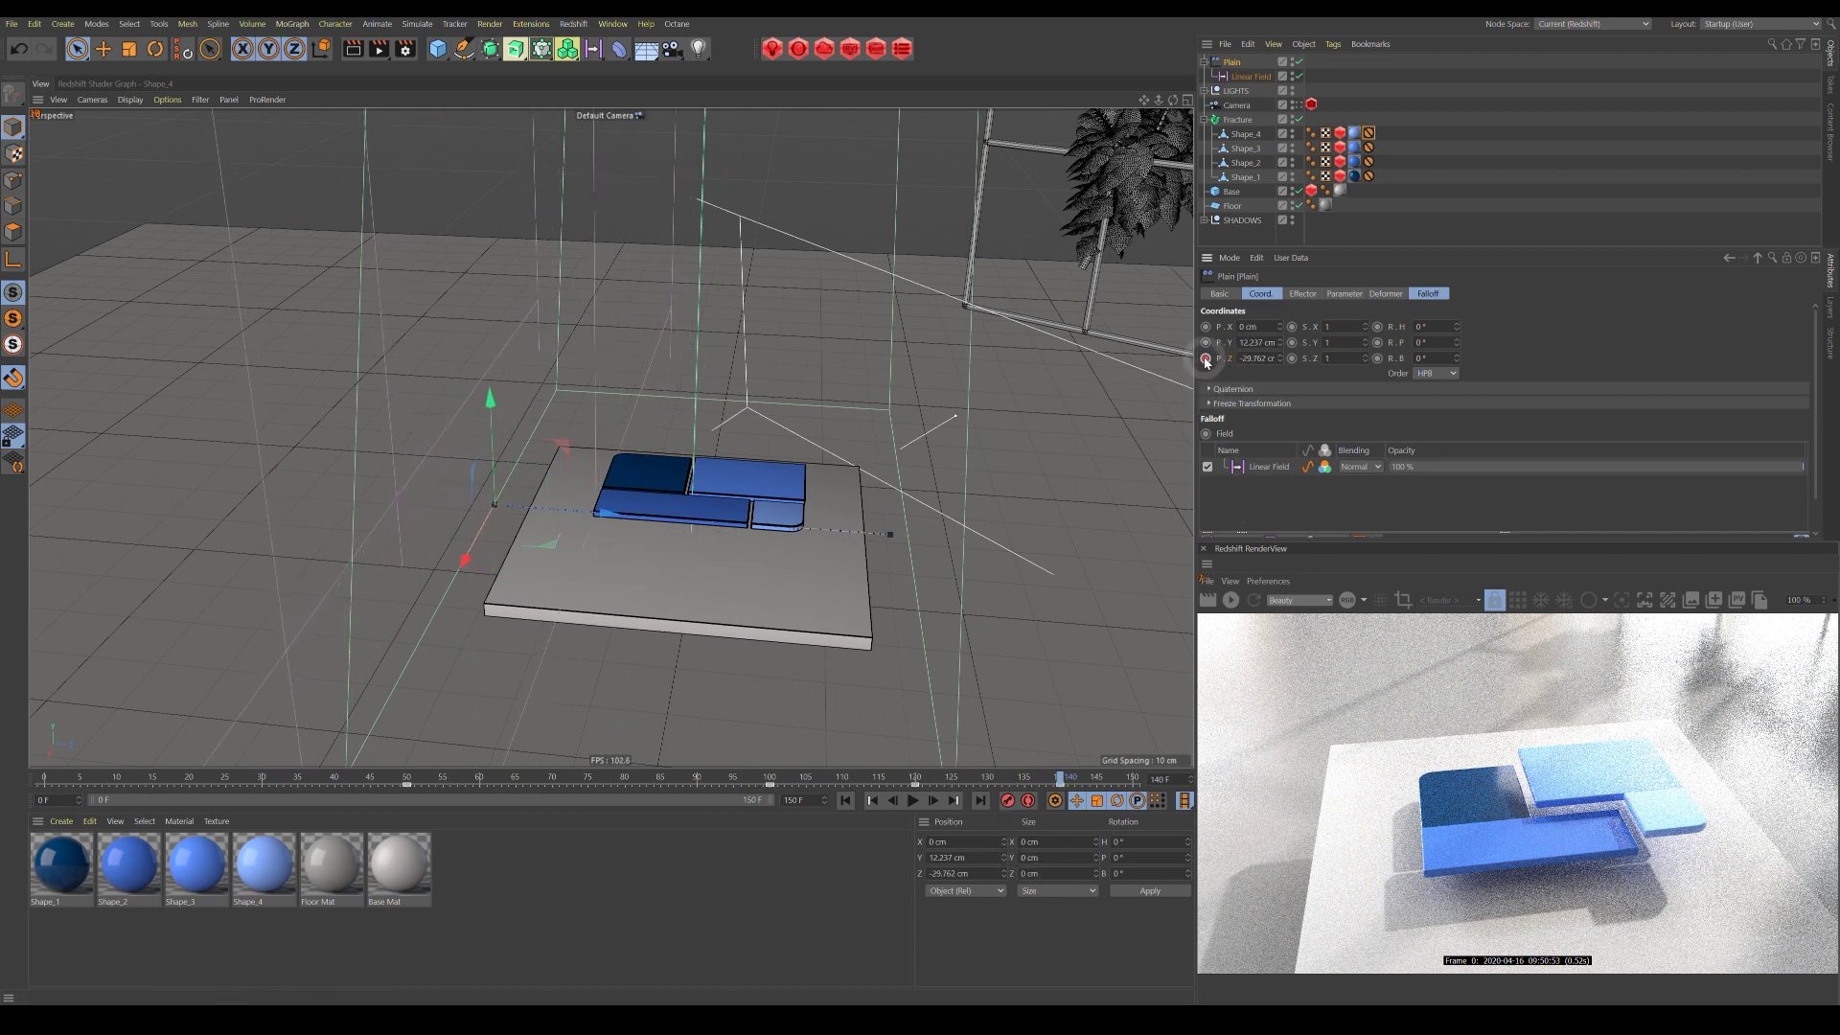
Play back the animation, and review the Fracture object's Object and Transform properties.
click(913, 802)
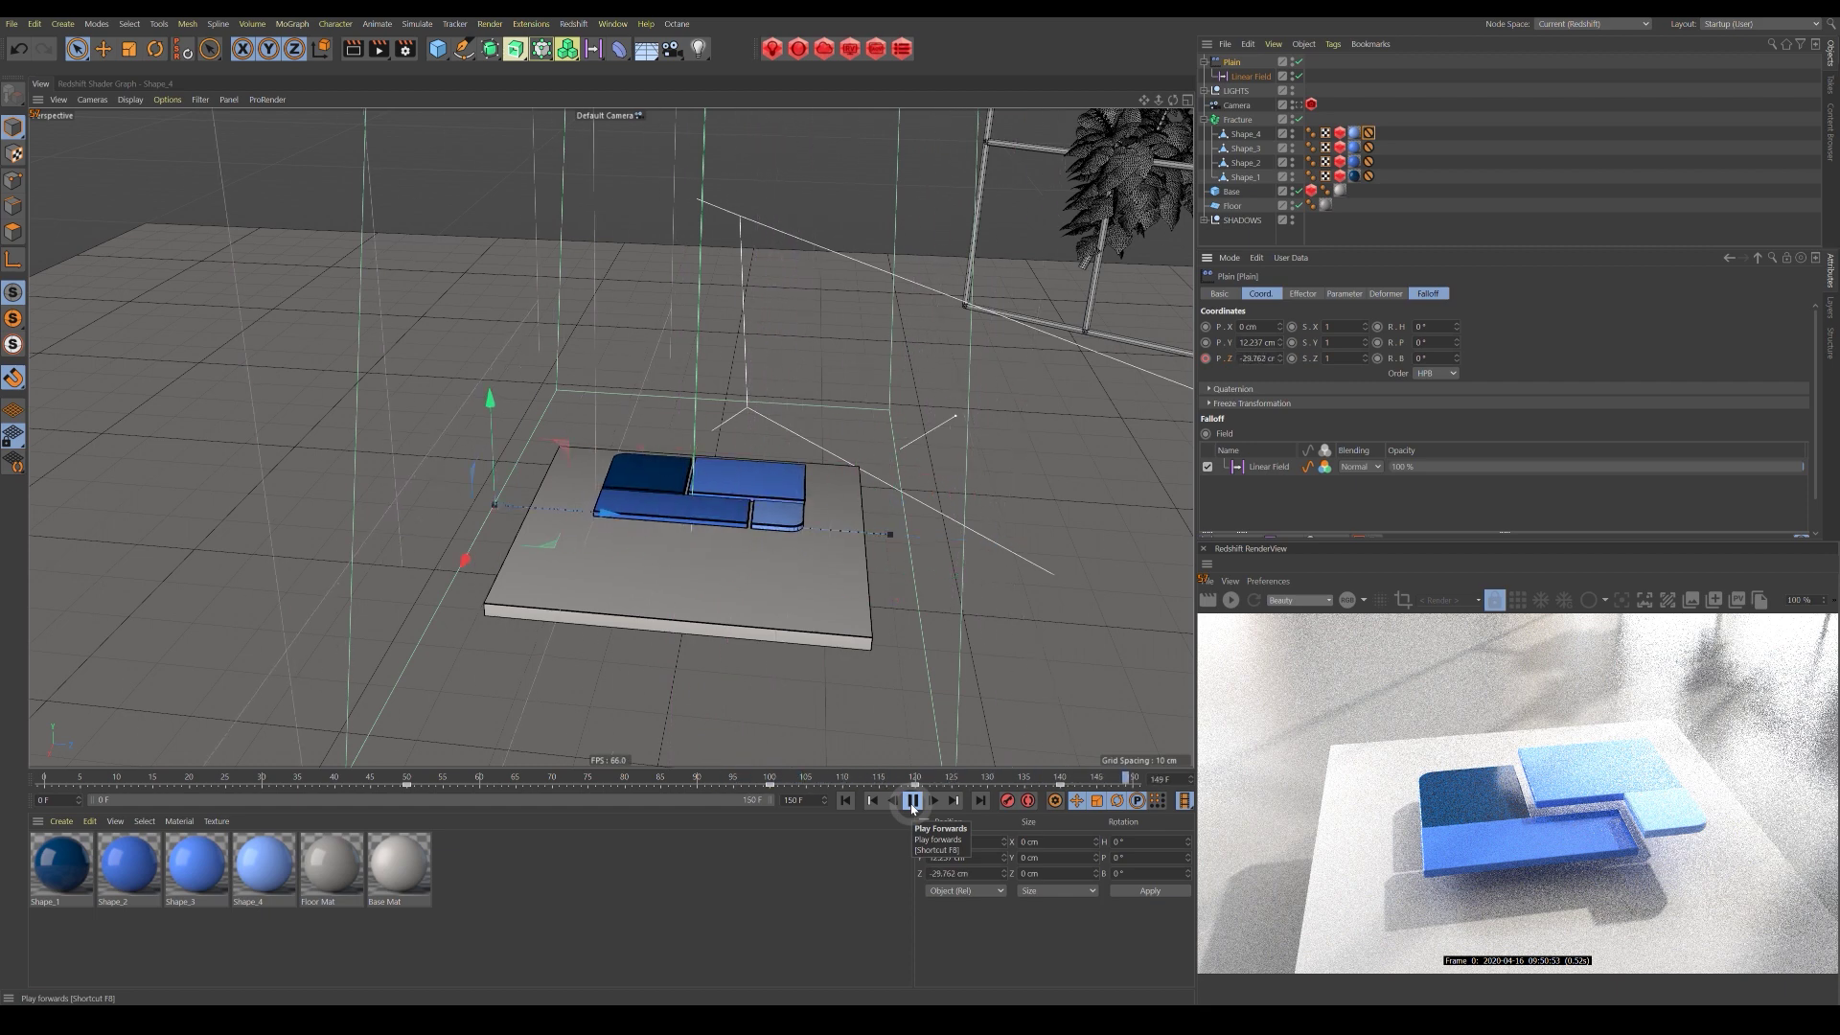
click(912, 802)
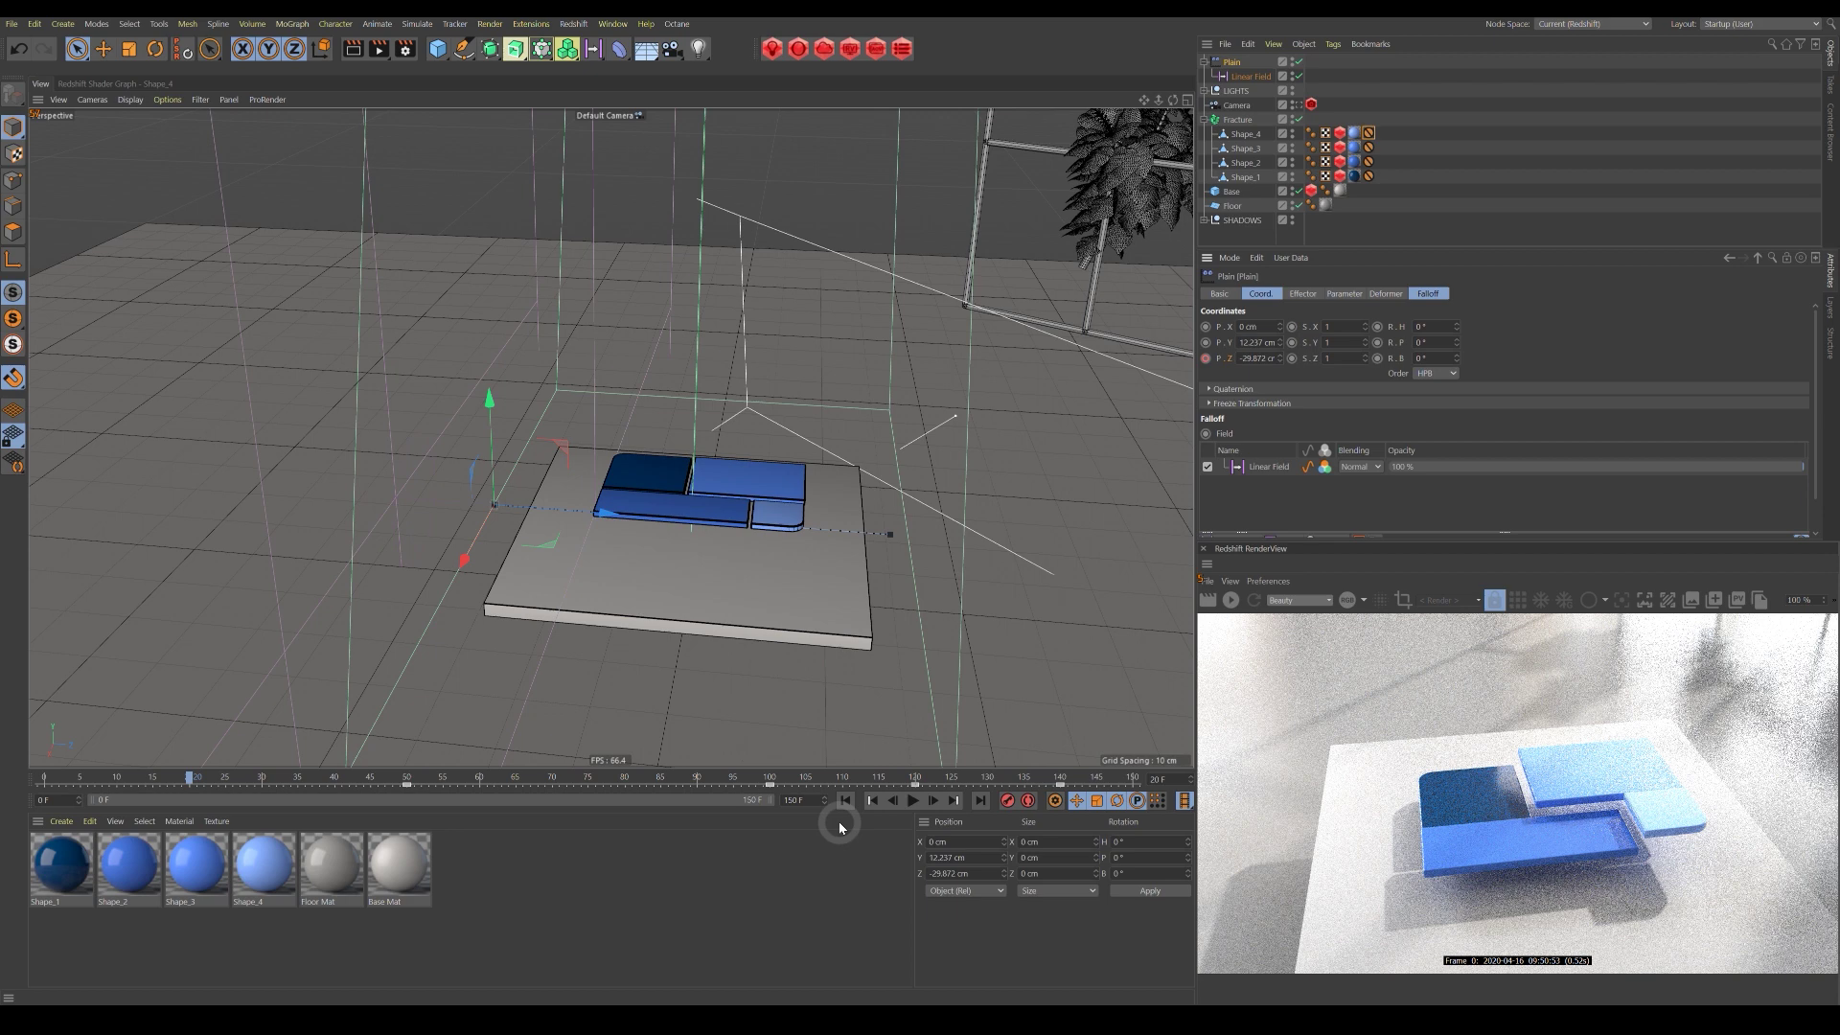
click(1237, 120)
click(1300, 294)
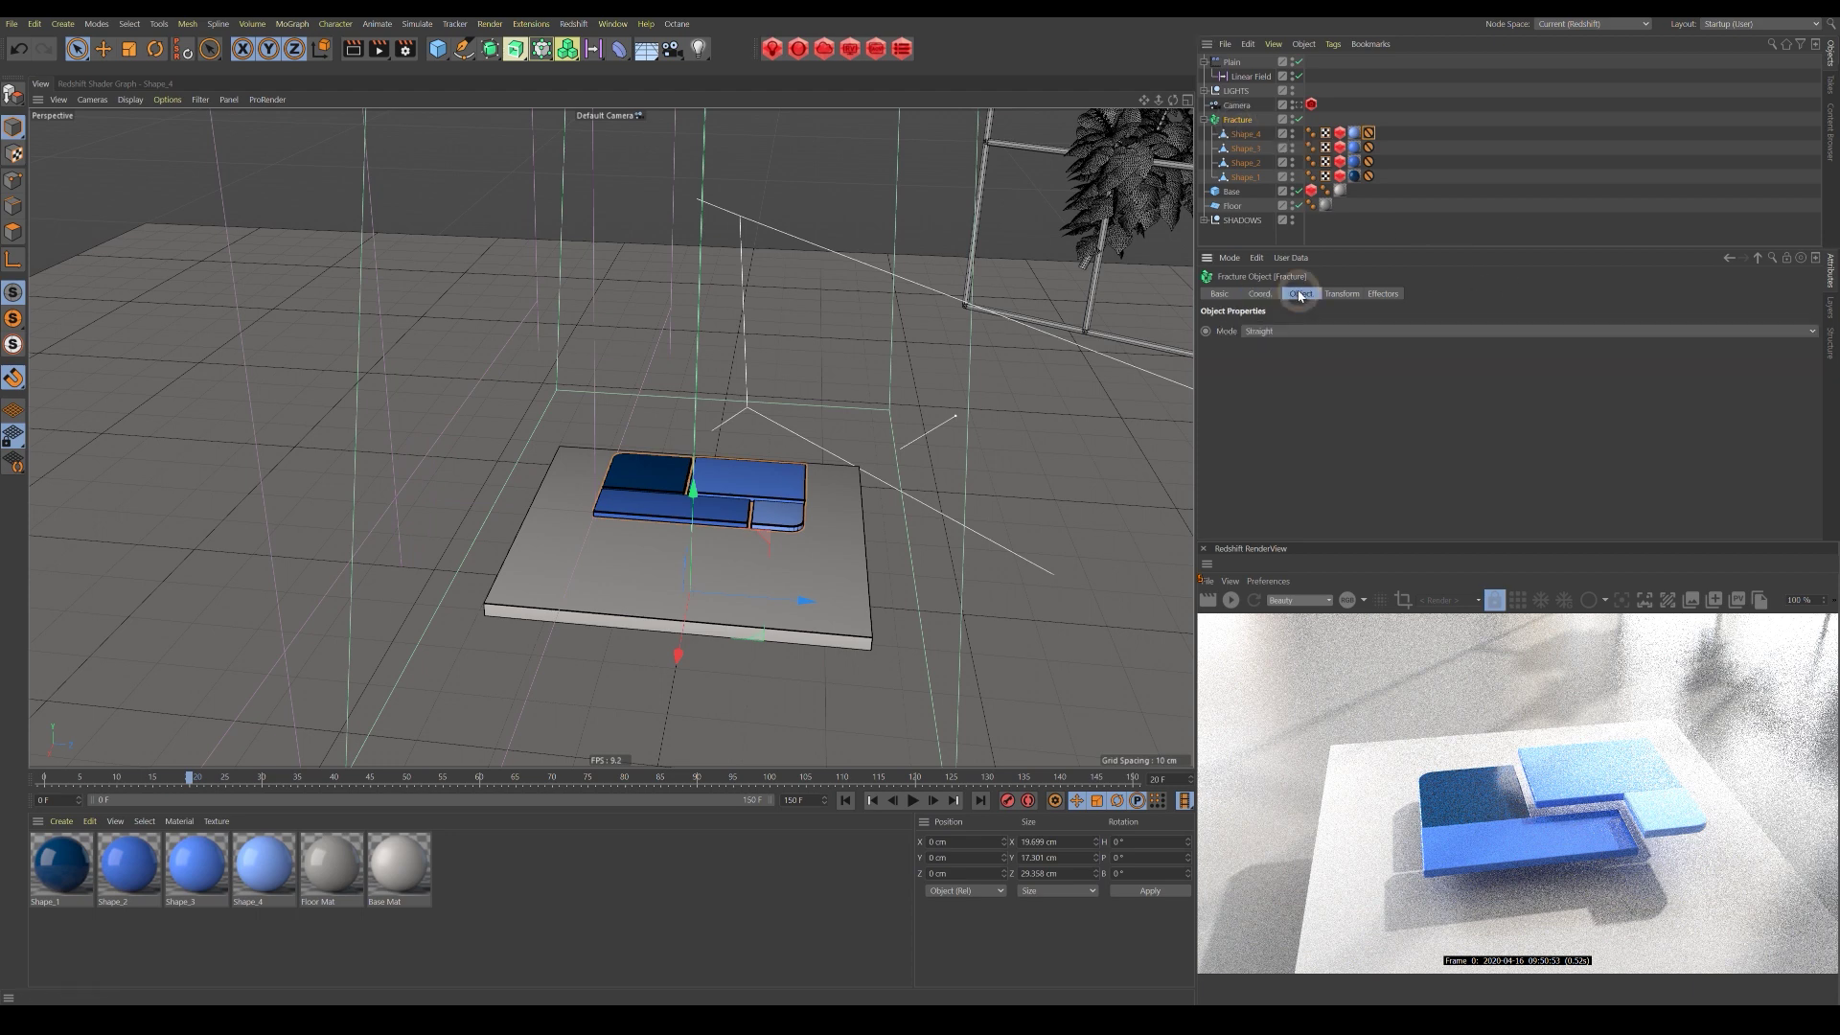
click(1343, 294)
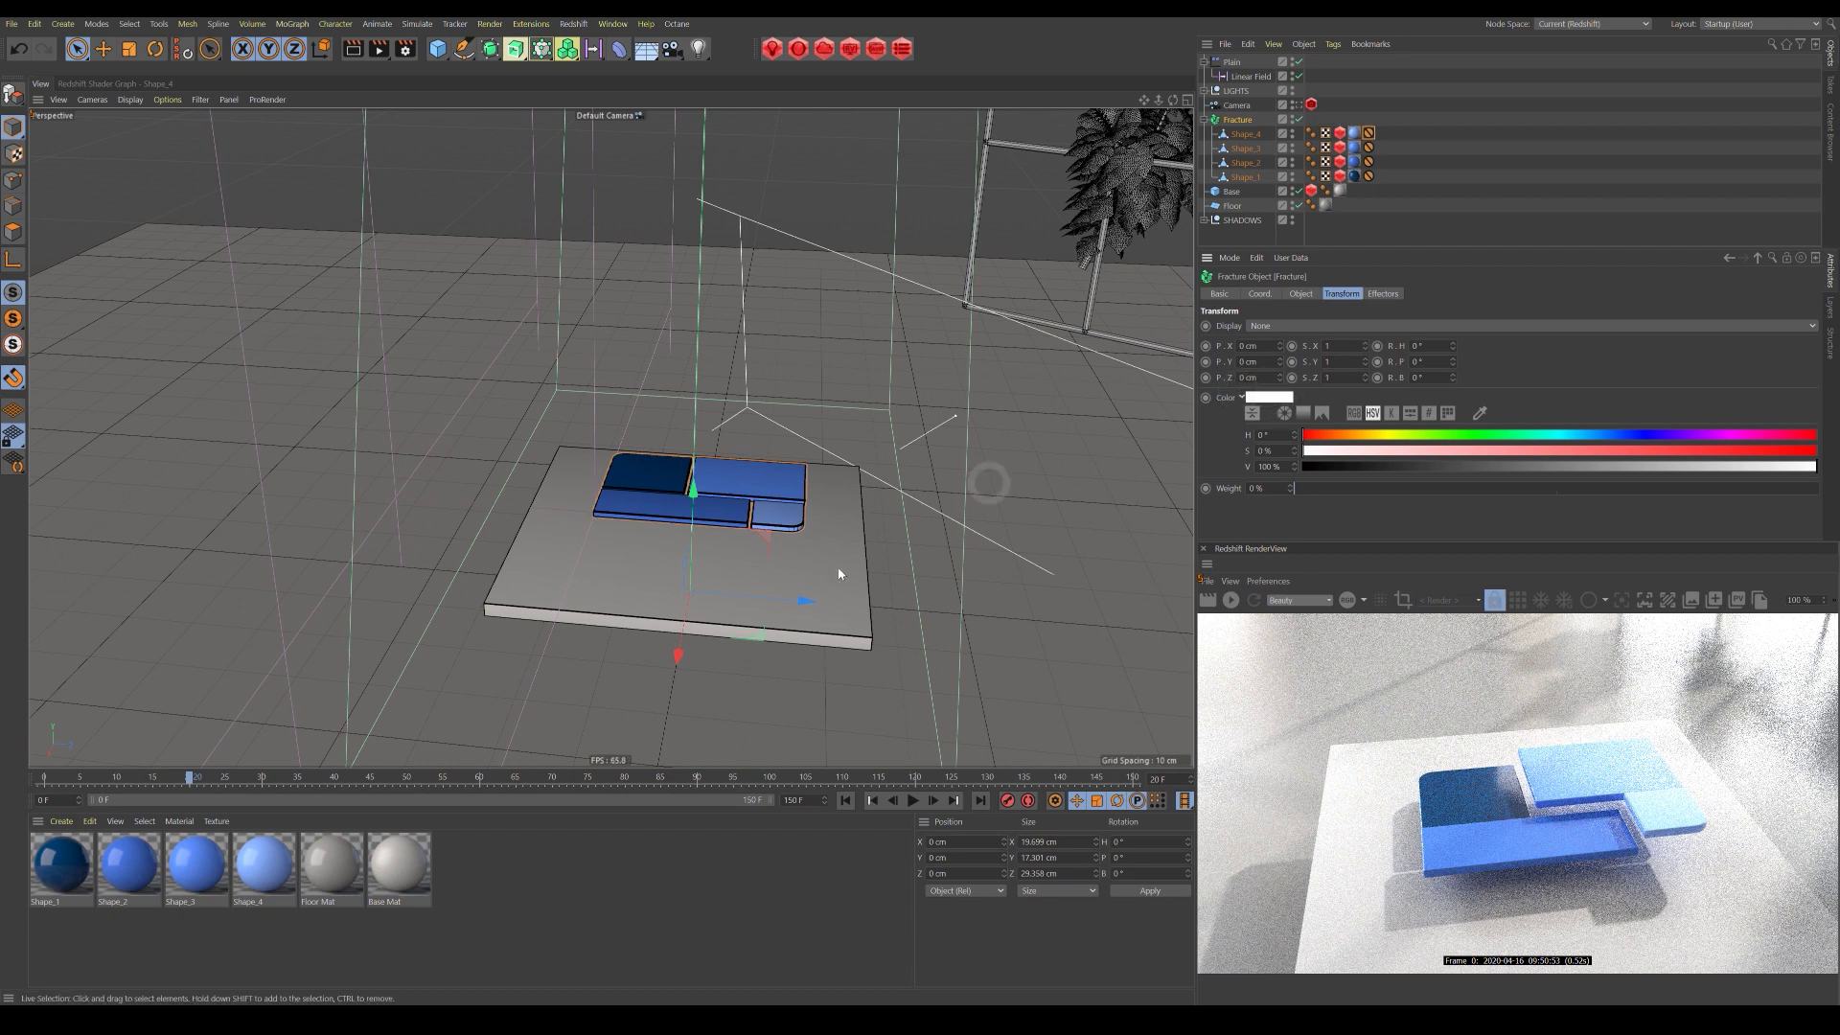
Open the Shape_1 material's shader graph and spread out the Output and upper RS Material nodes to examine the glass setup.
double_click(63, 867)
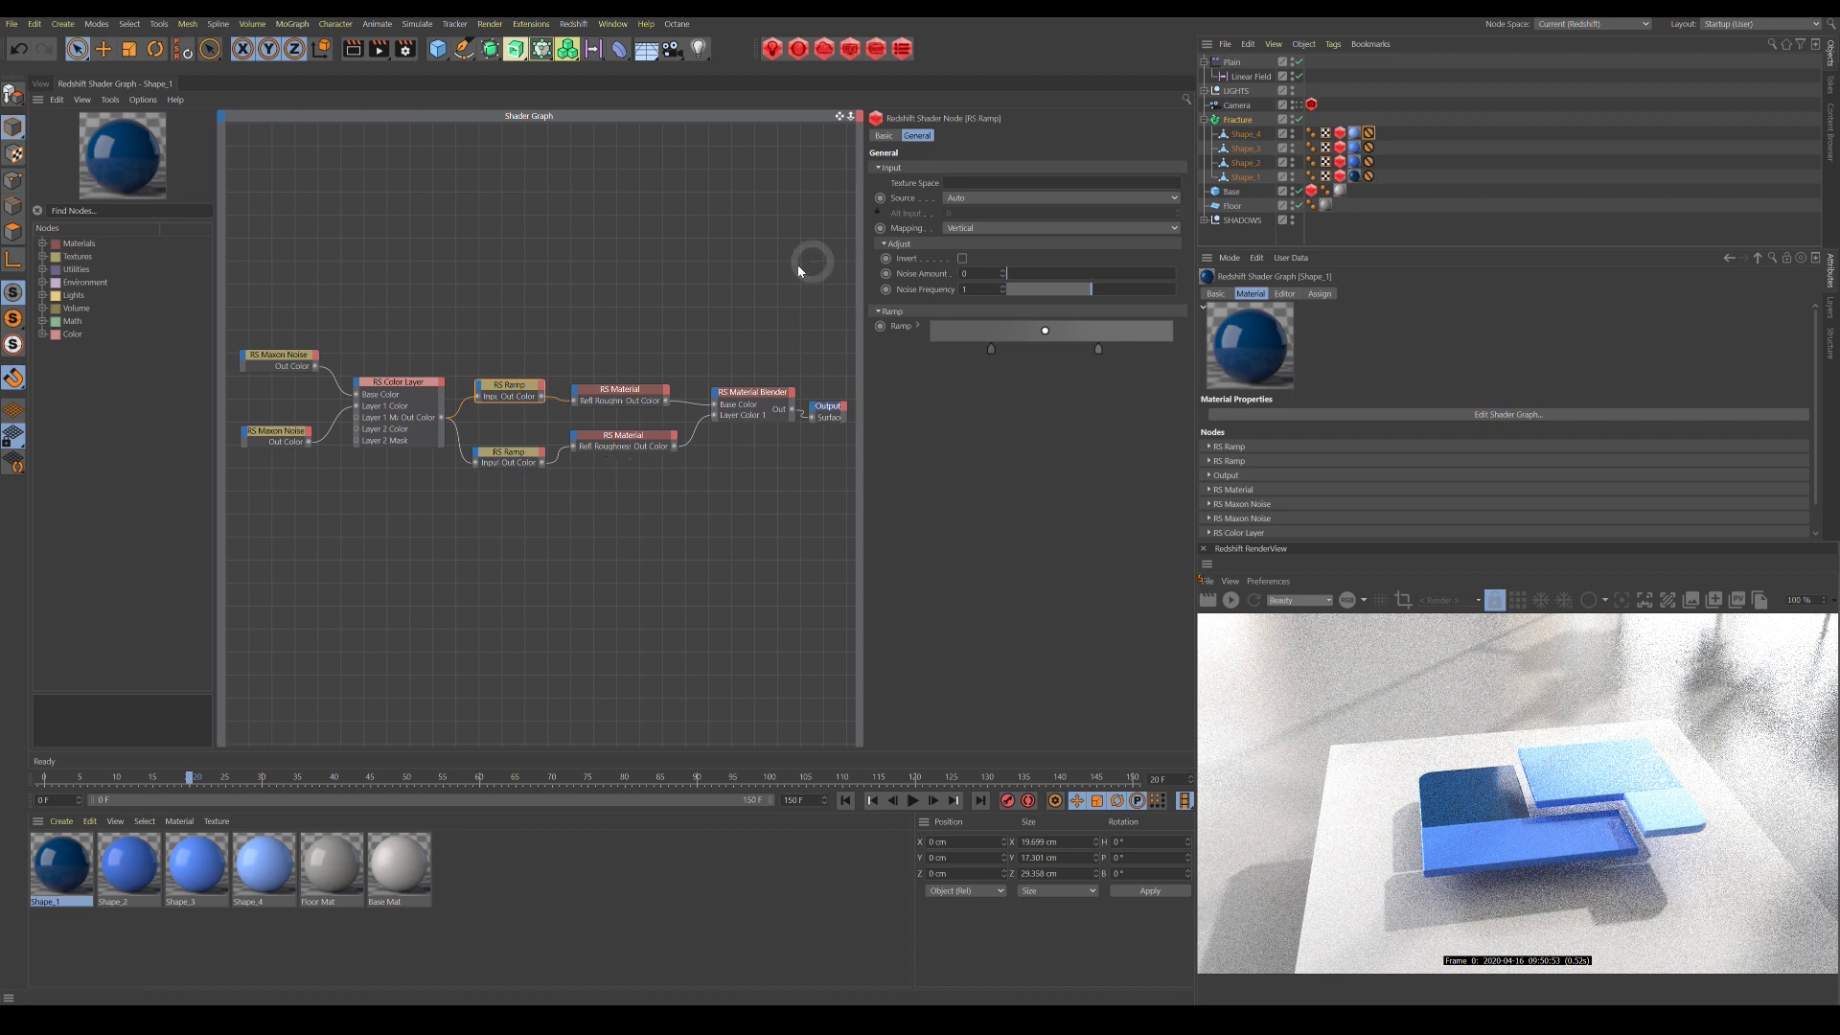
drag(828, 414, 833, 401)
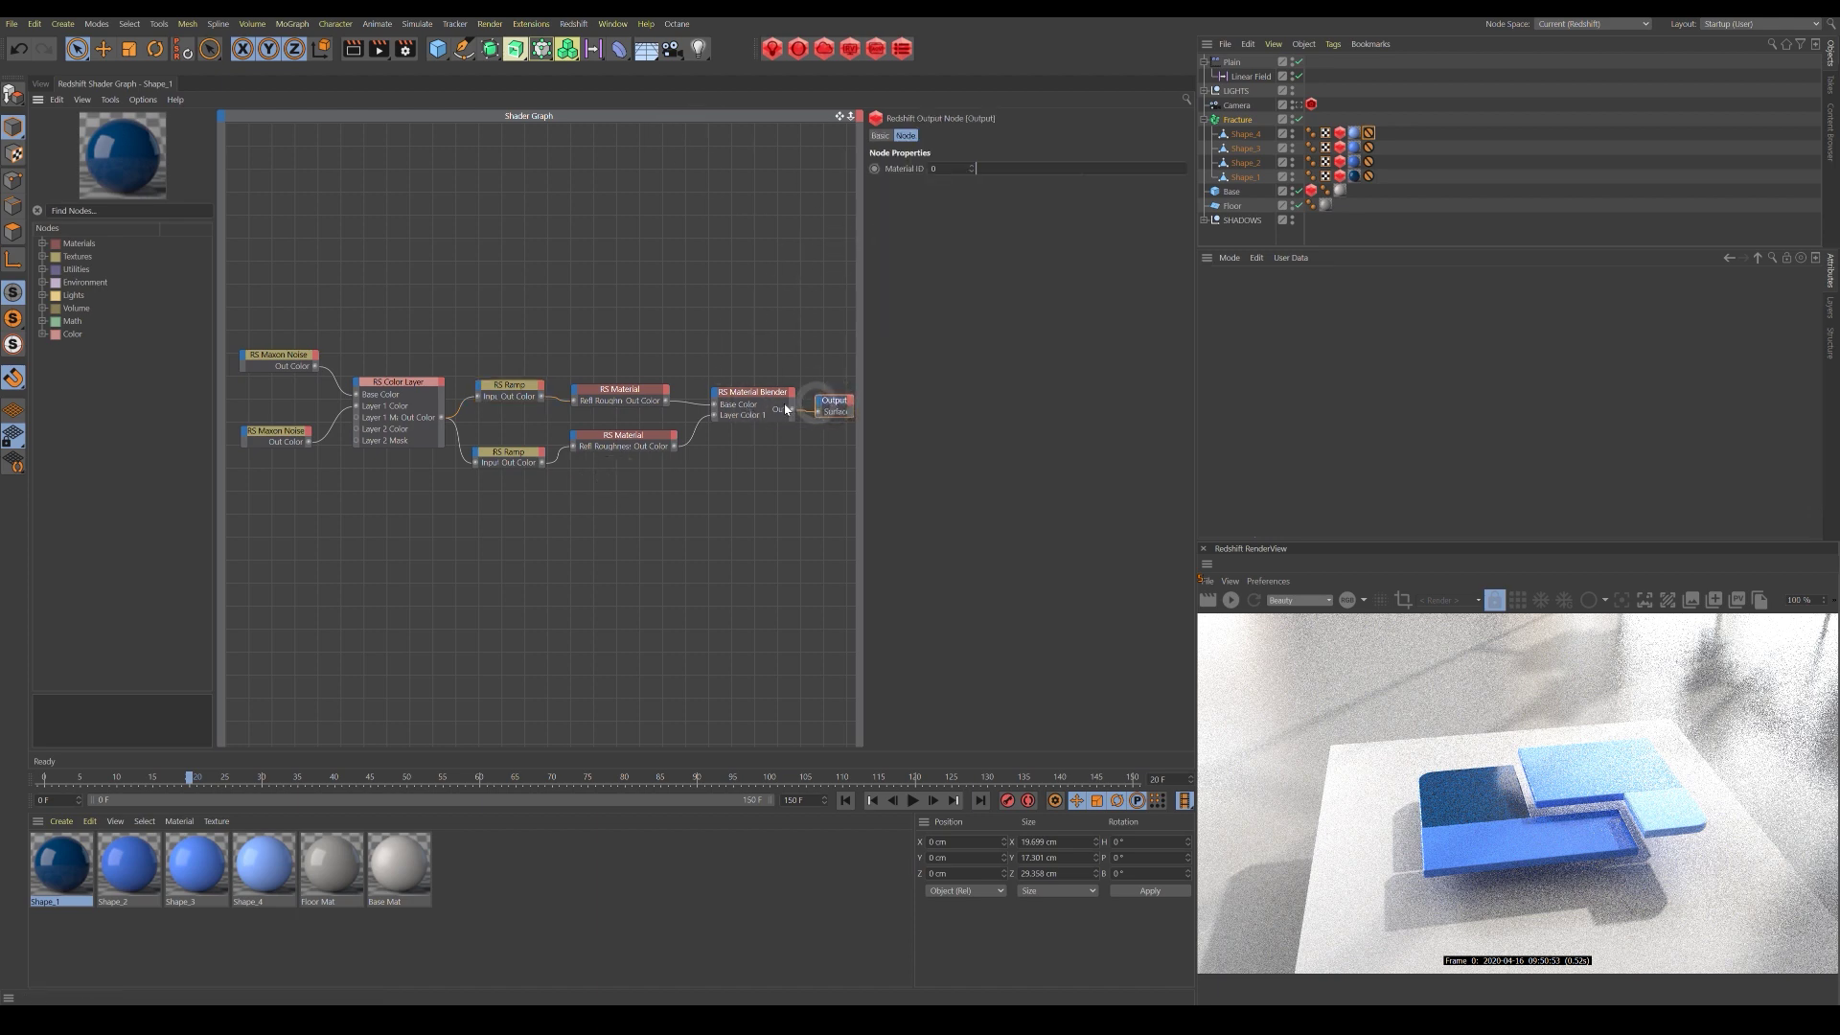
drag(634, 397, 638, 371)
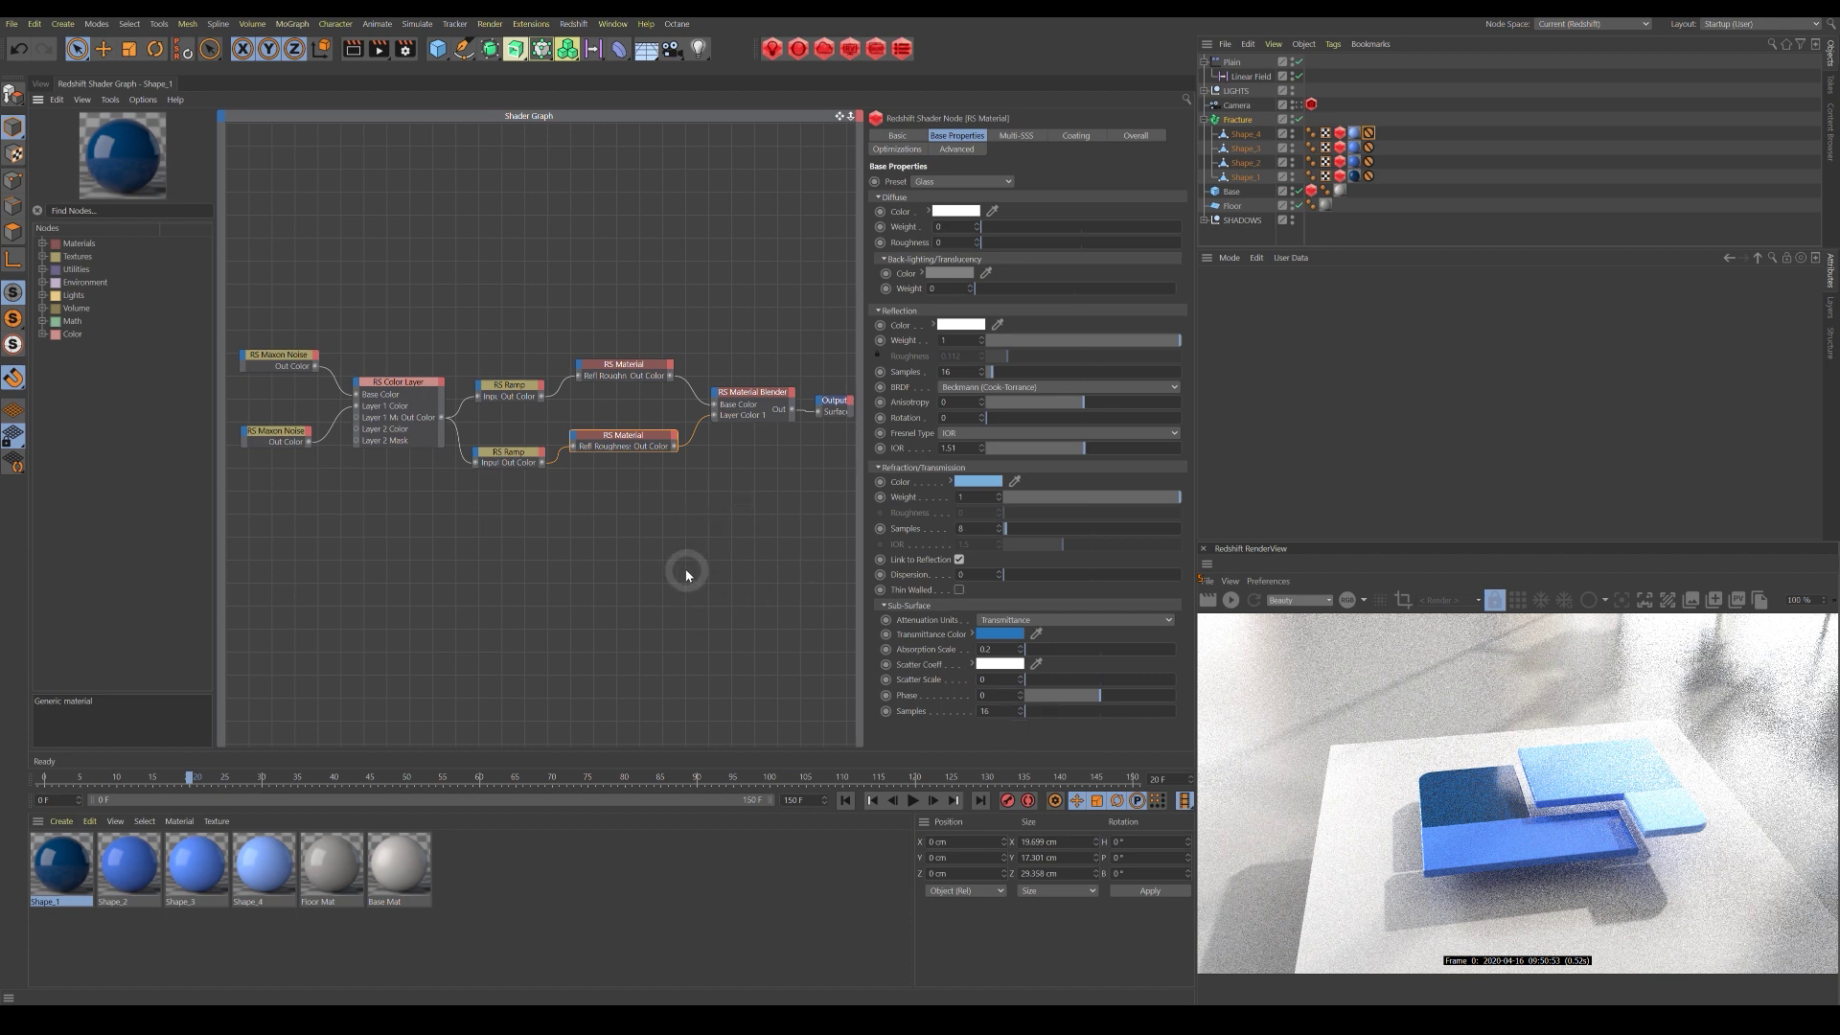
Examine the Material Blender's Layer 1 blend color and the base properties of the two RS Material nodes in the Shape_1 graph.
click(753, 397)
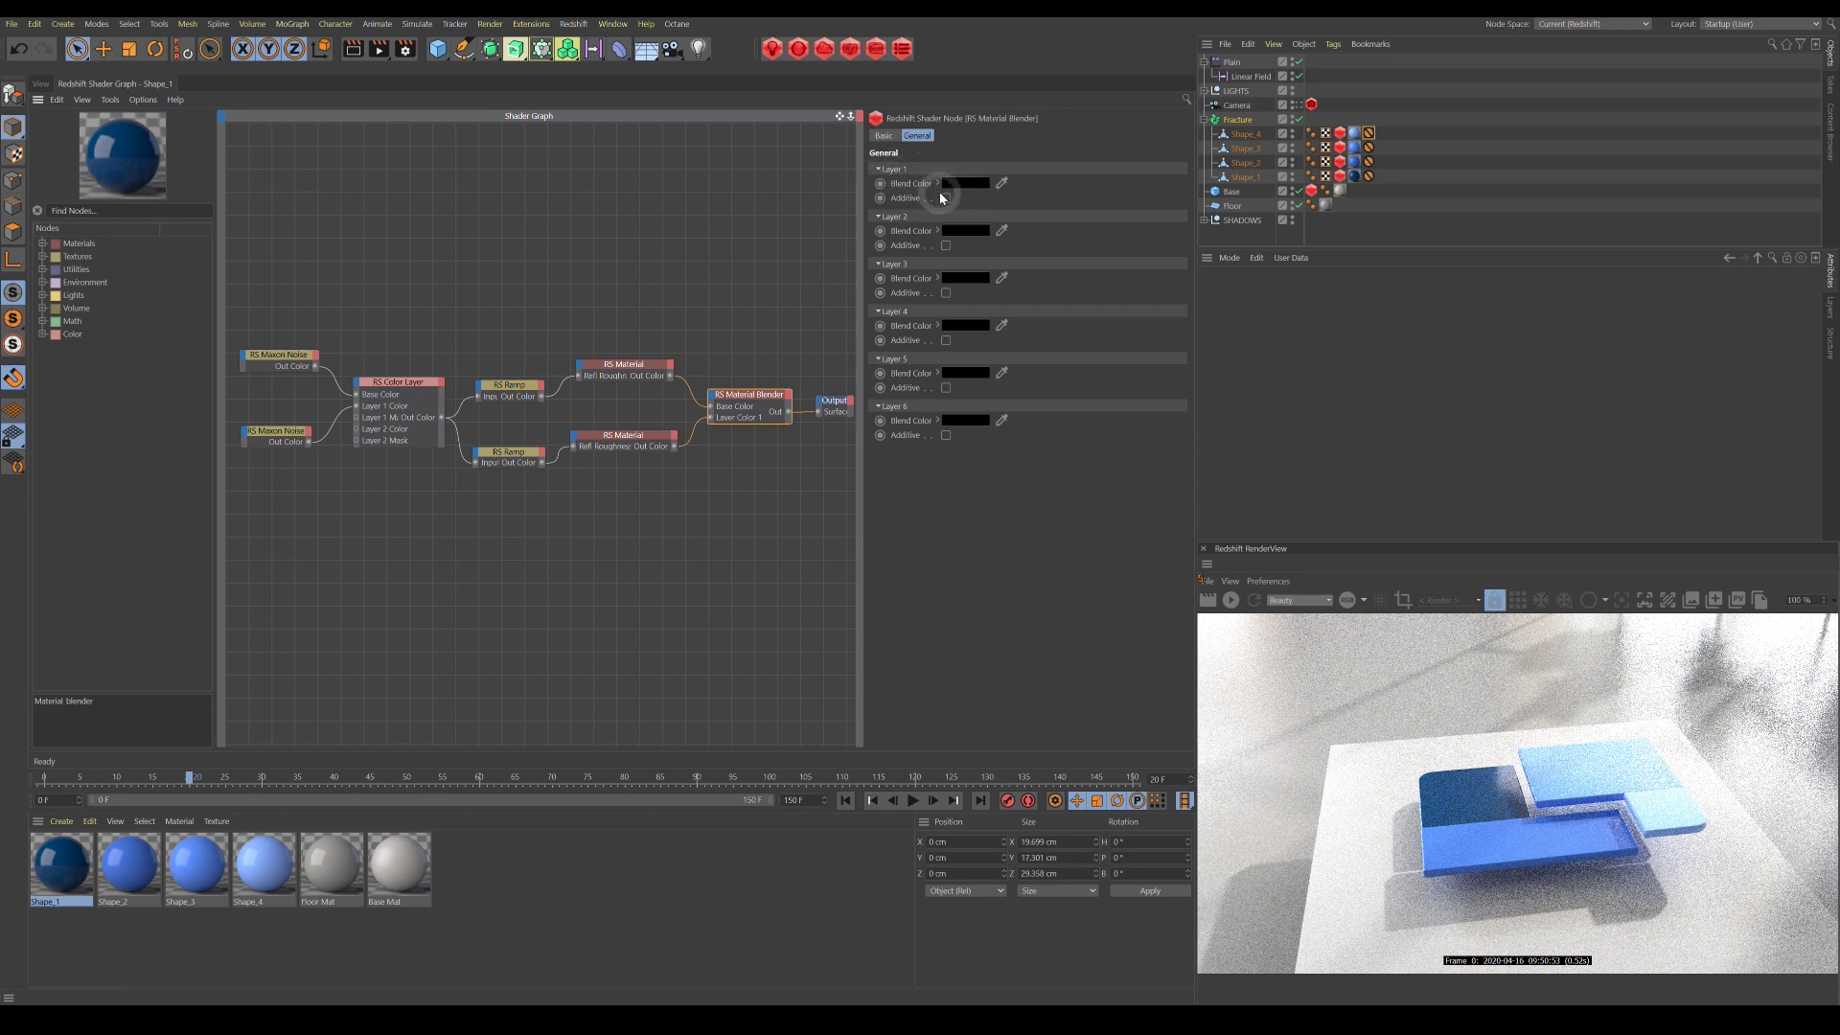
drag(623, 447, 634, 465)
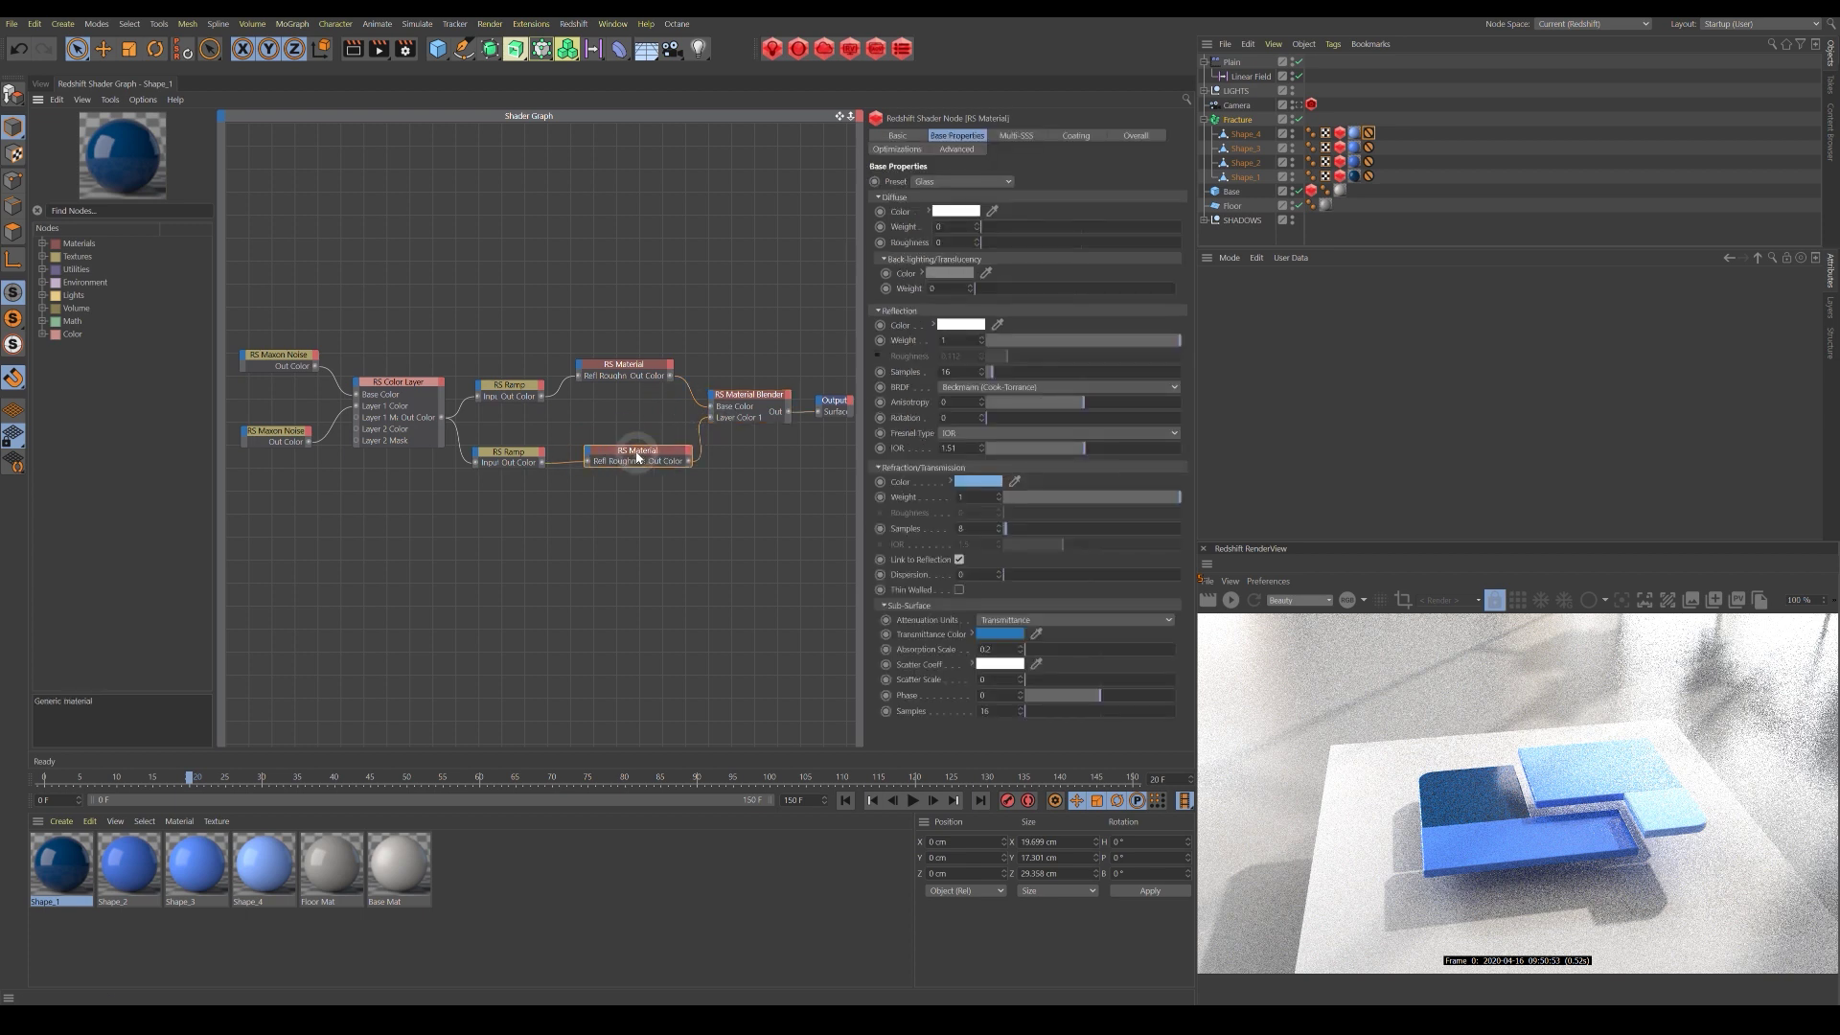
drag(638, 364, 643, 374)
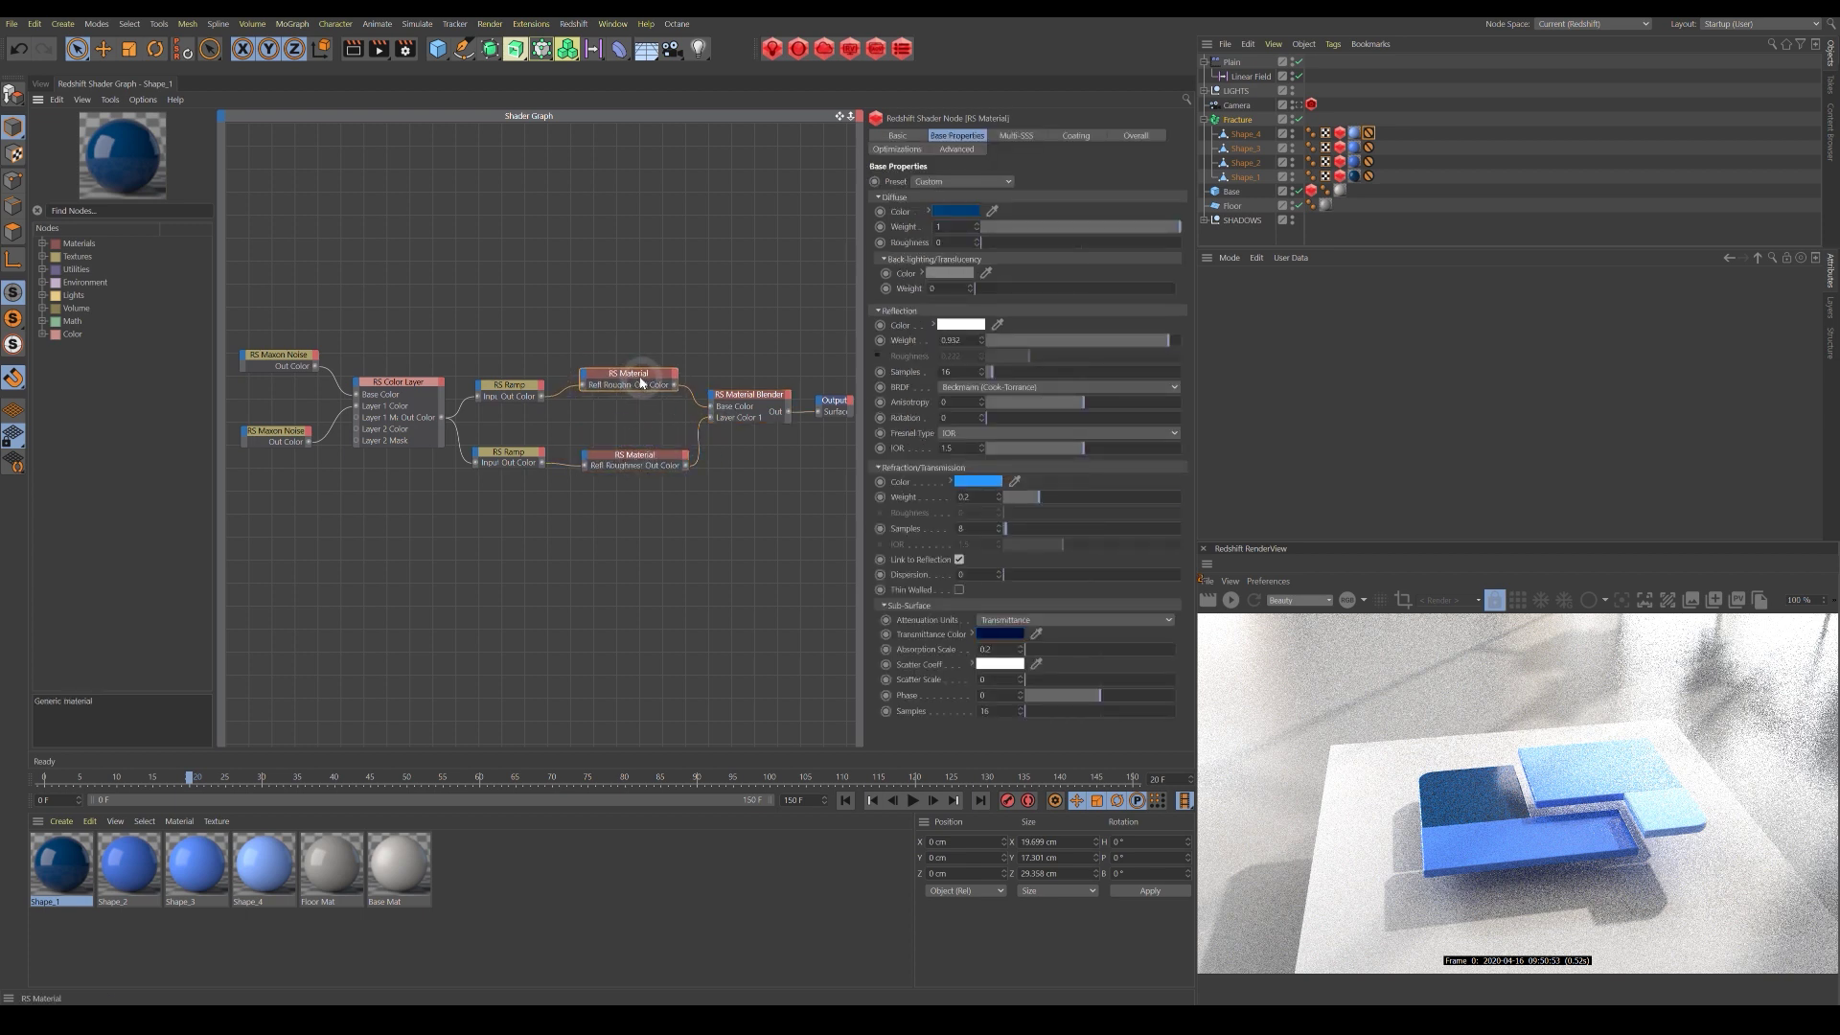
click(750, 395)
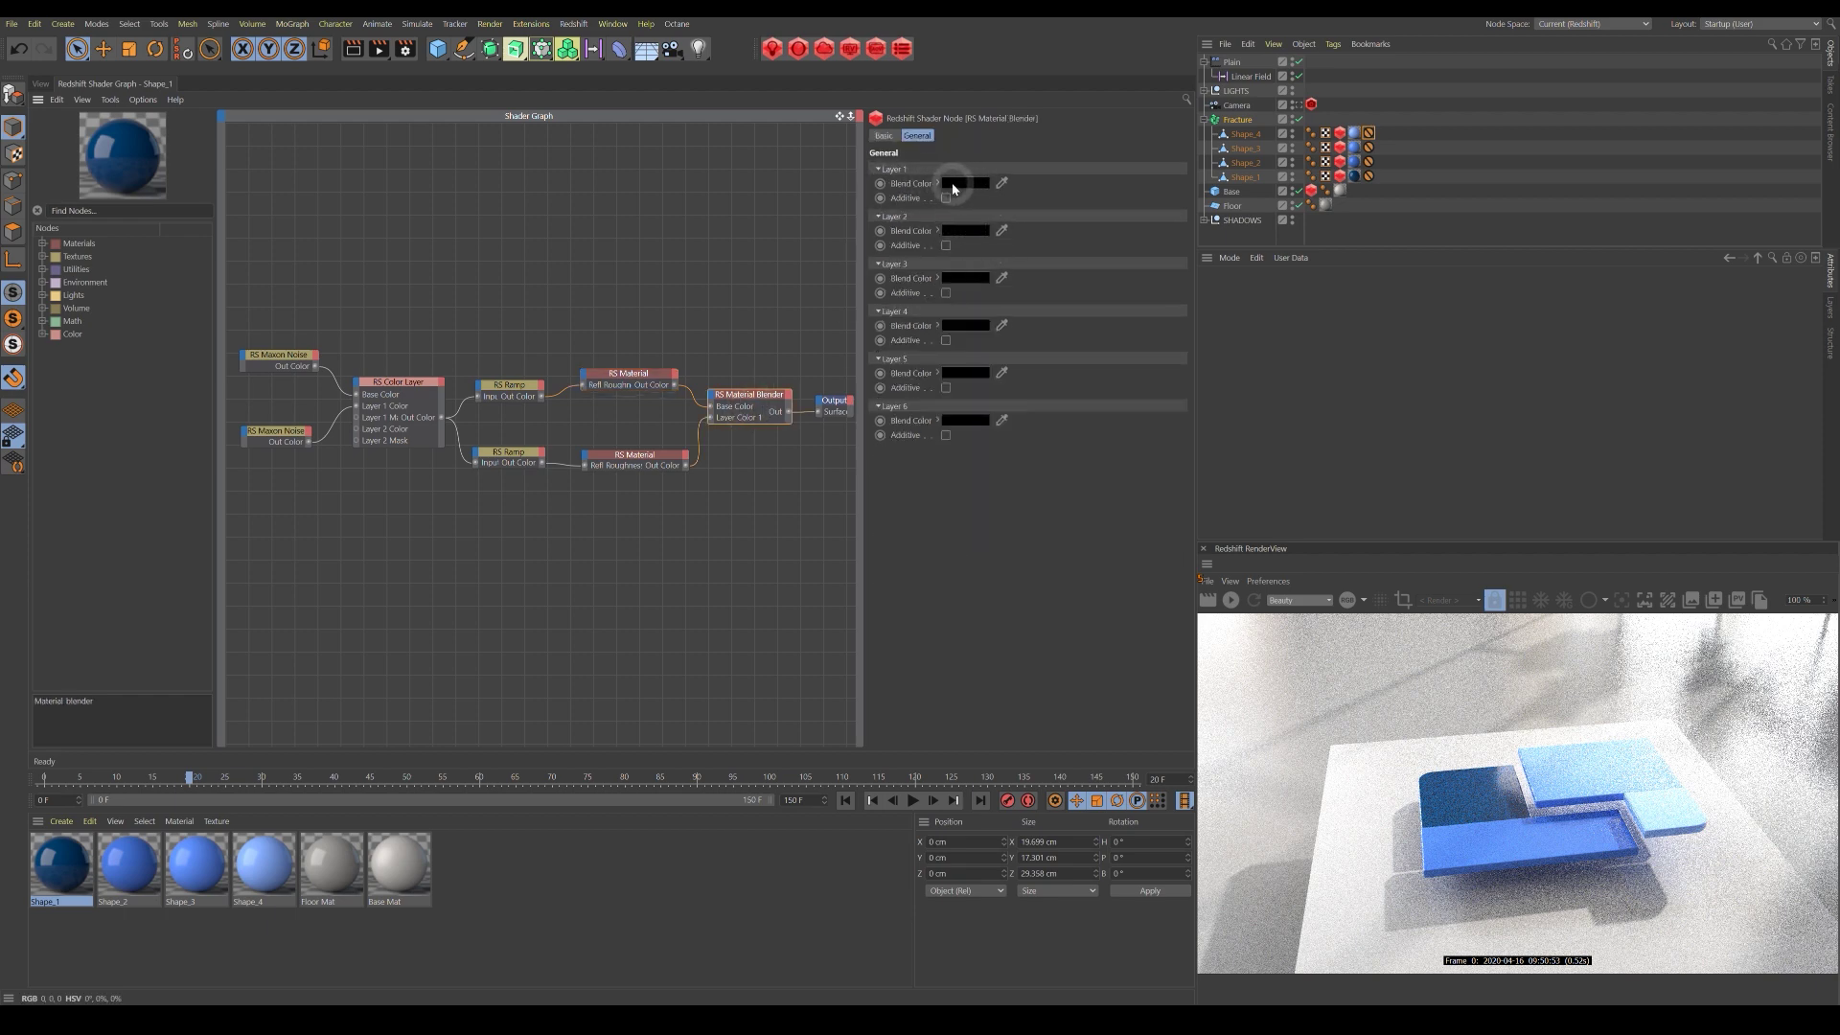
mouse_move(956, 190)
Add a Color User Data node to the Shape_1 material graph and connect it to the Output node's Surface.
click(40, 84)
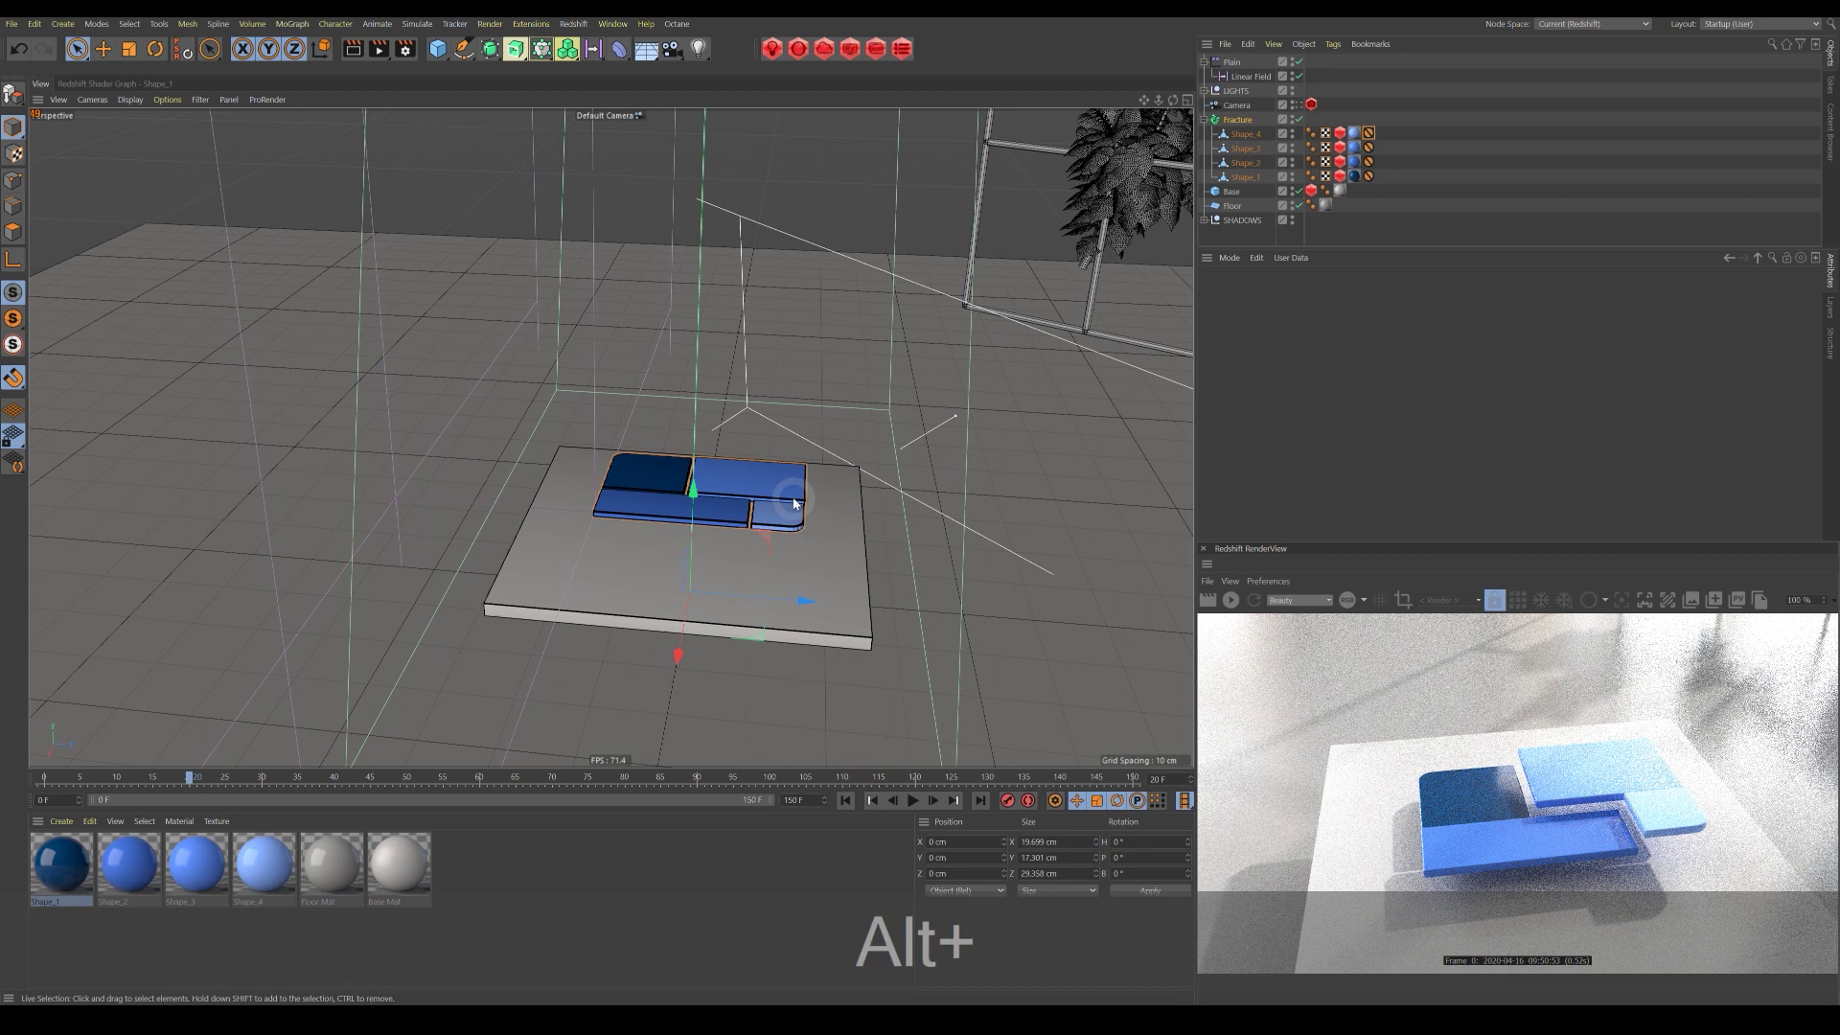
alt+right_drag(797, 505, 744, 530)
alt+drag(744, 530, 809, 537)
alt+middle_drag(809, 537, 719, 533)
alt+drag(718, 533, 695, 496)
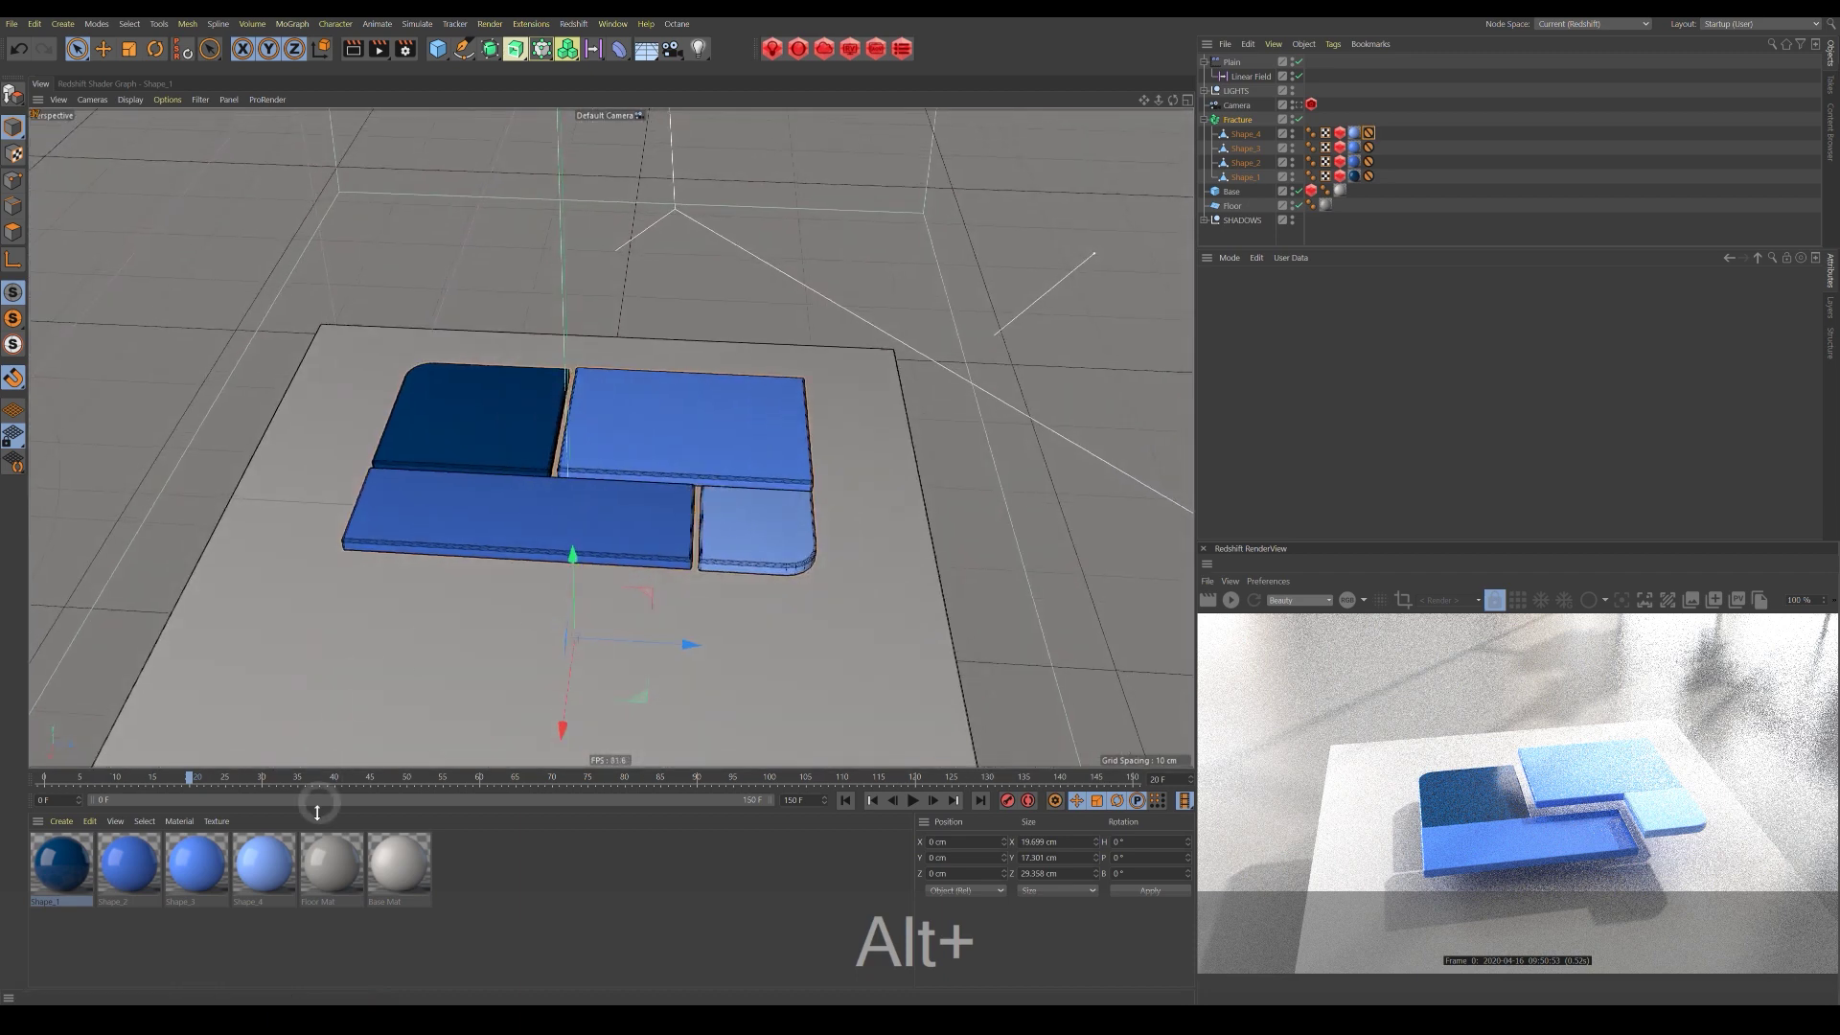
double_click(85, 890)
click(67, 211)
text(col)
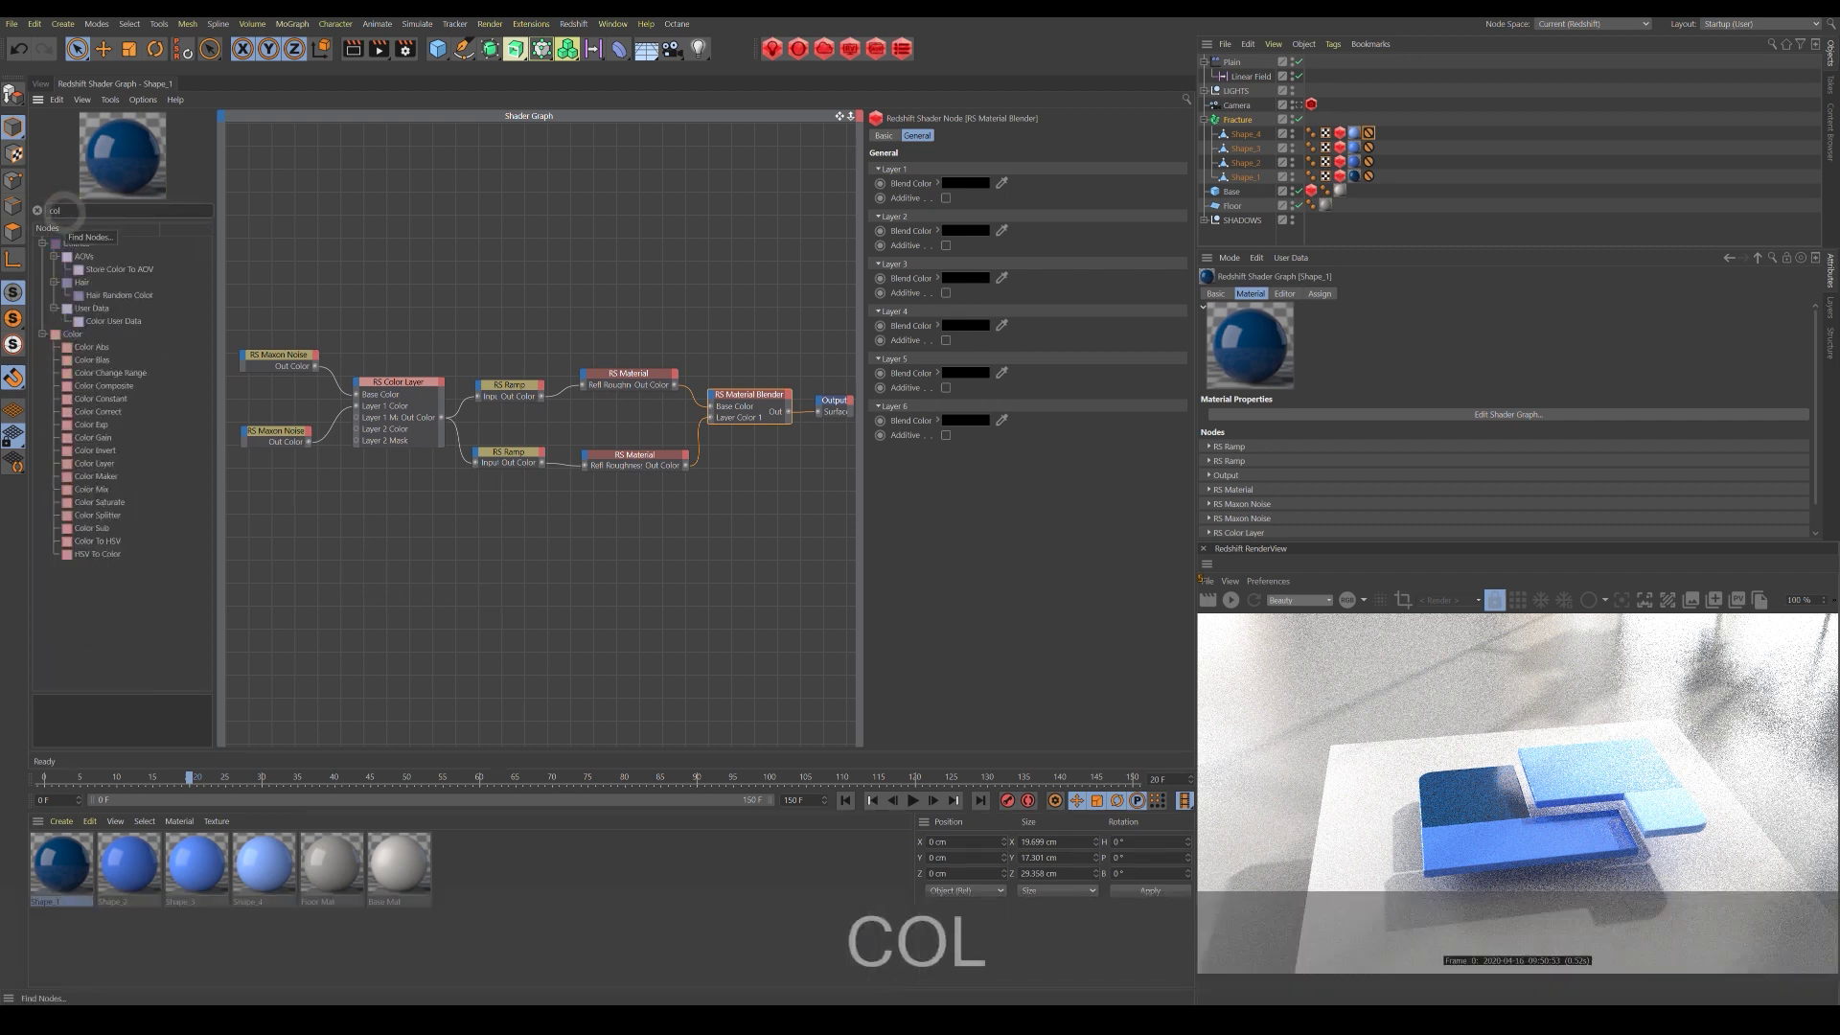
click(114, 321)
drag(577, 268, 820, 413)
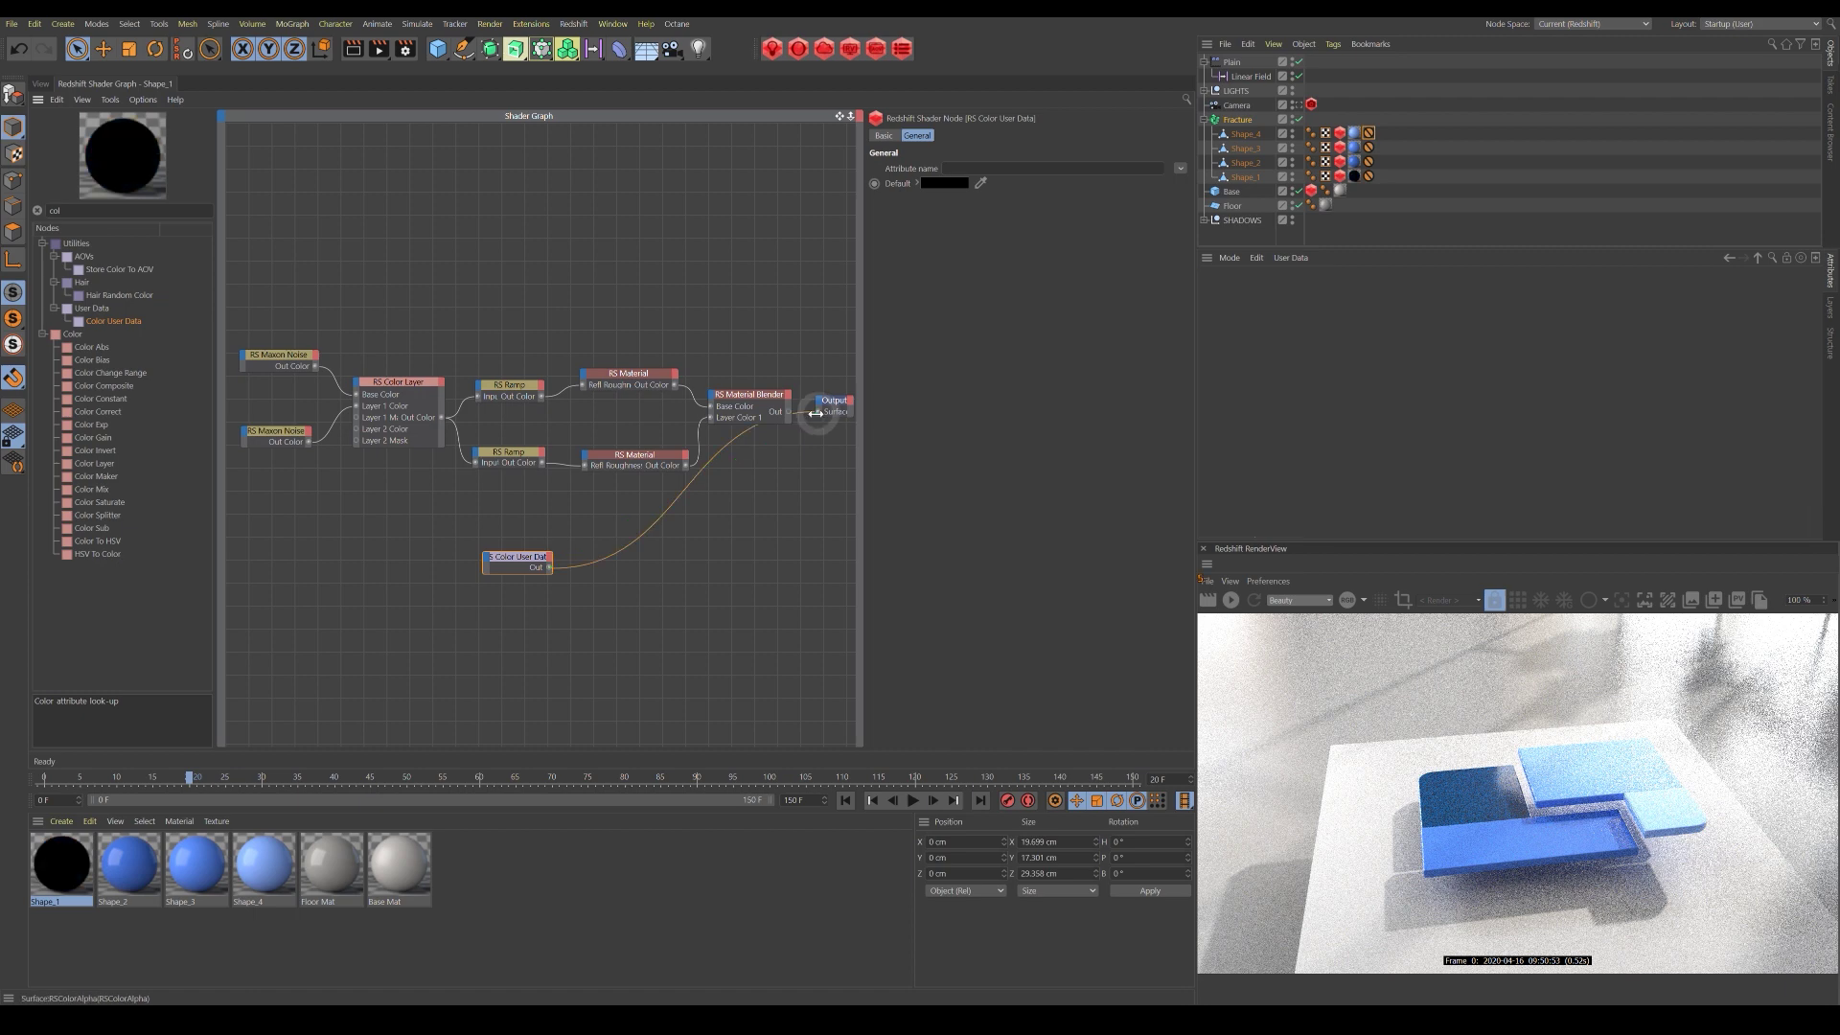
Start the live Redshift render and set the Color User Data node's attribute to Object Color.
click(1230, 600)
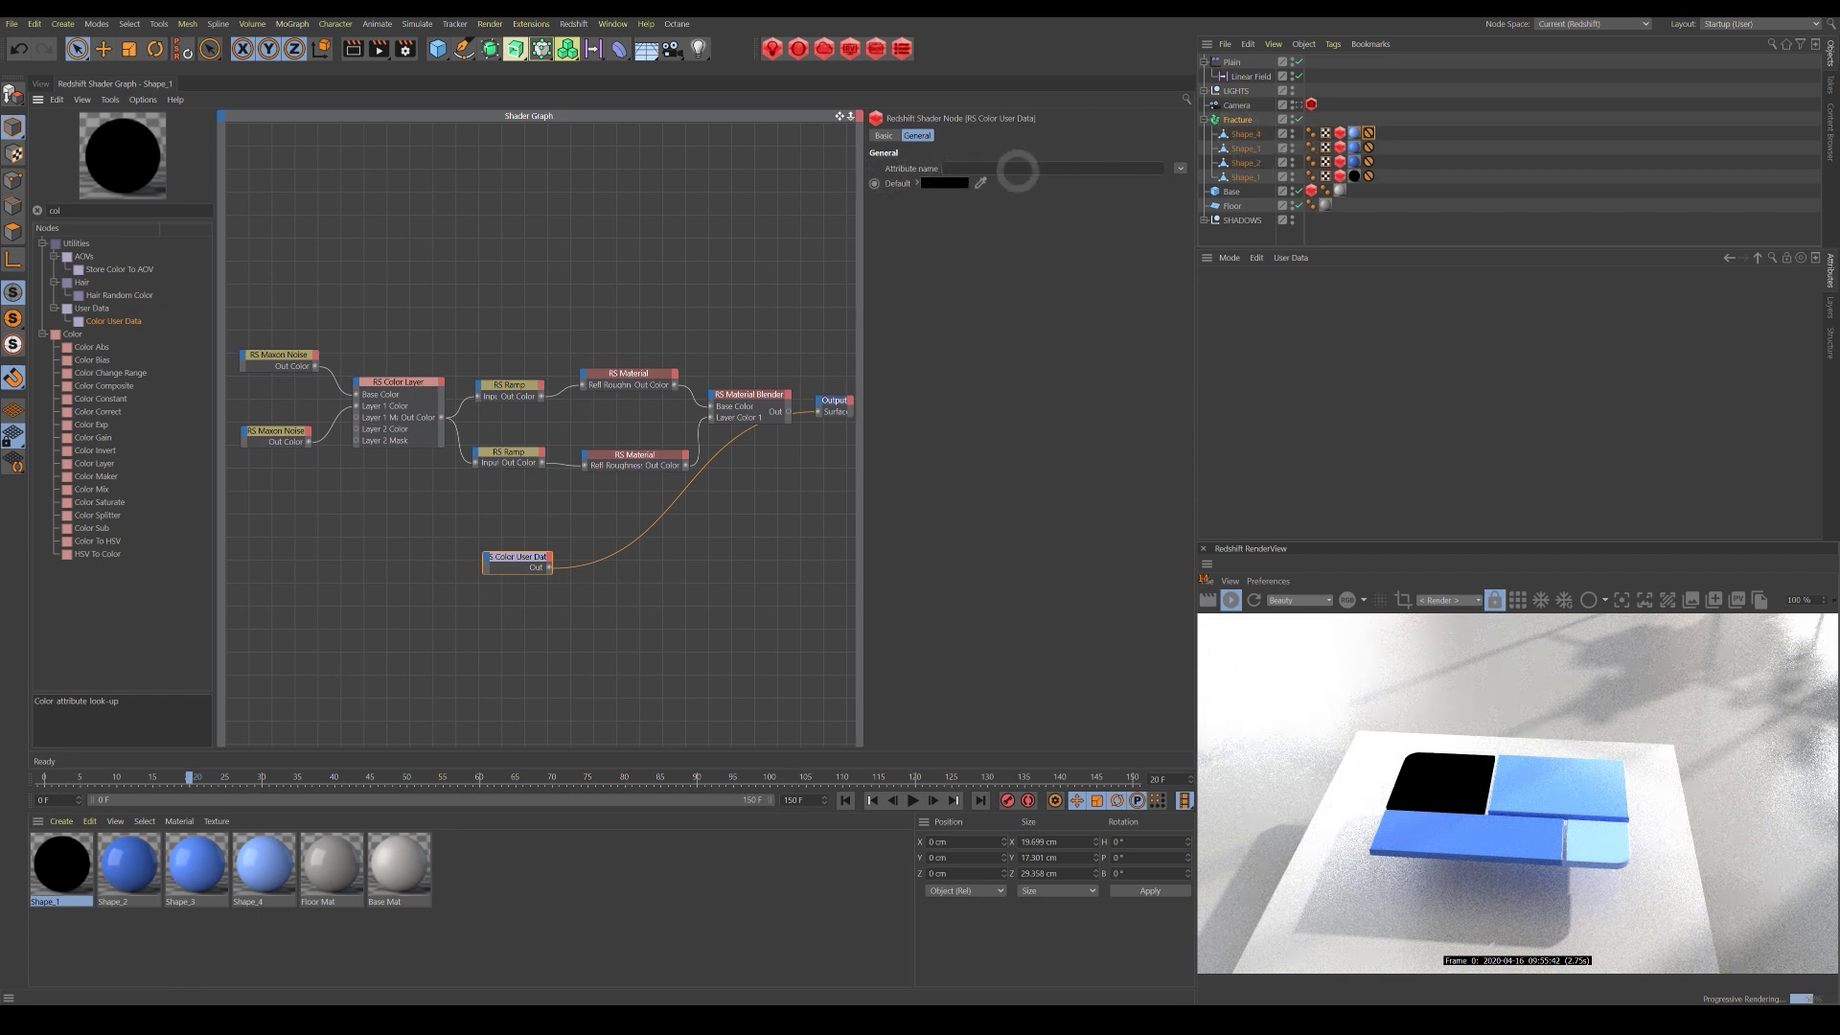
click(1180, 170)
mouse_move(1187, 185)
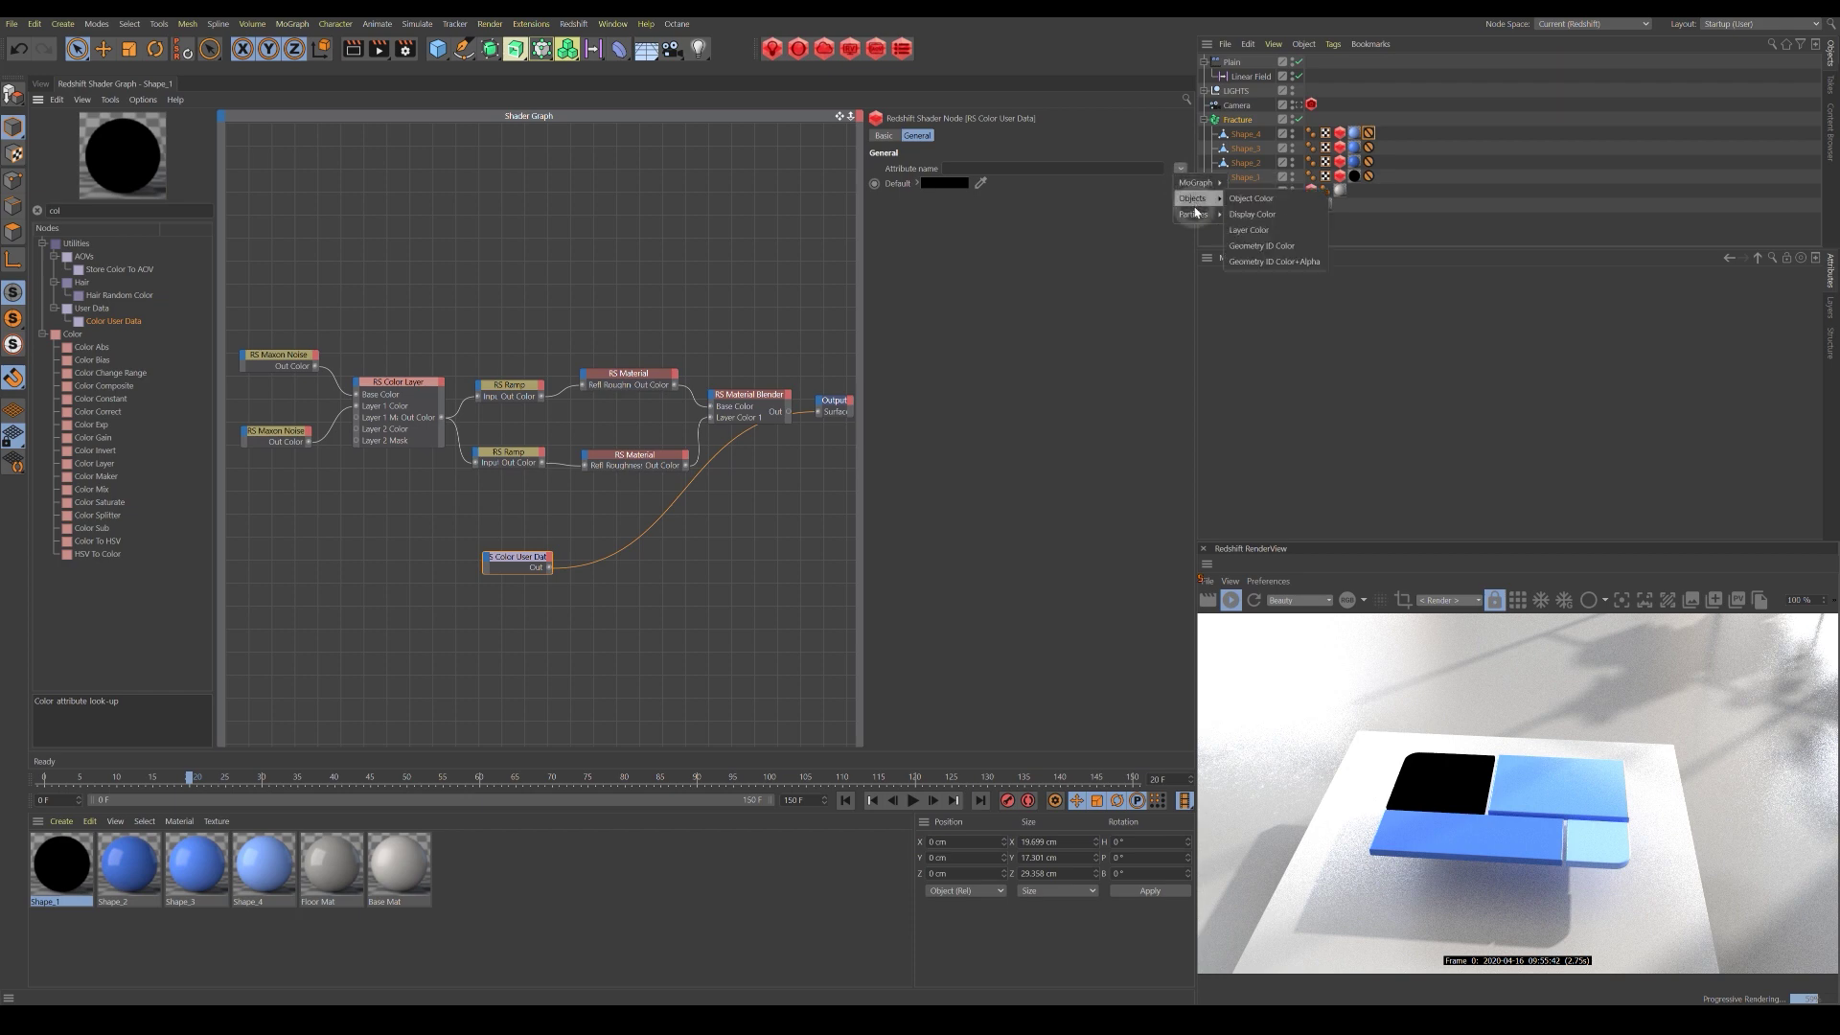
click(1250, 198)
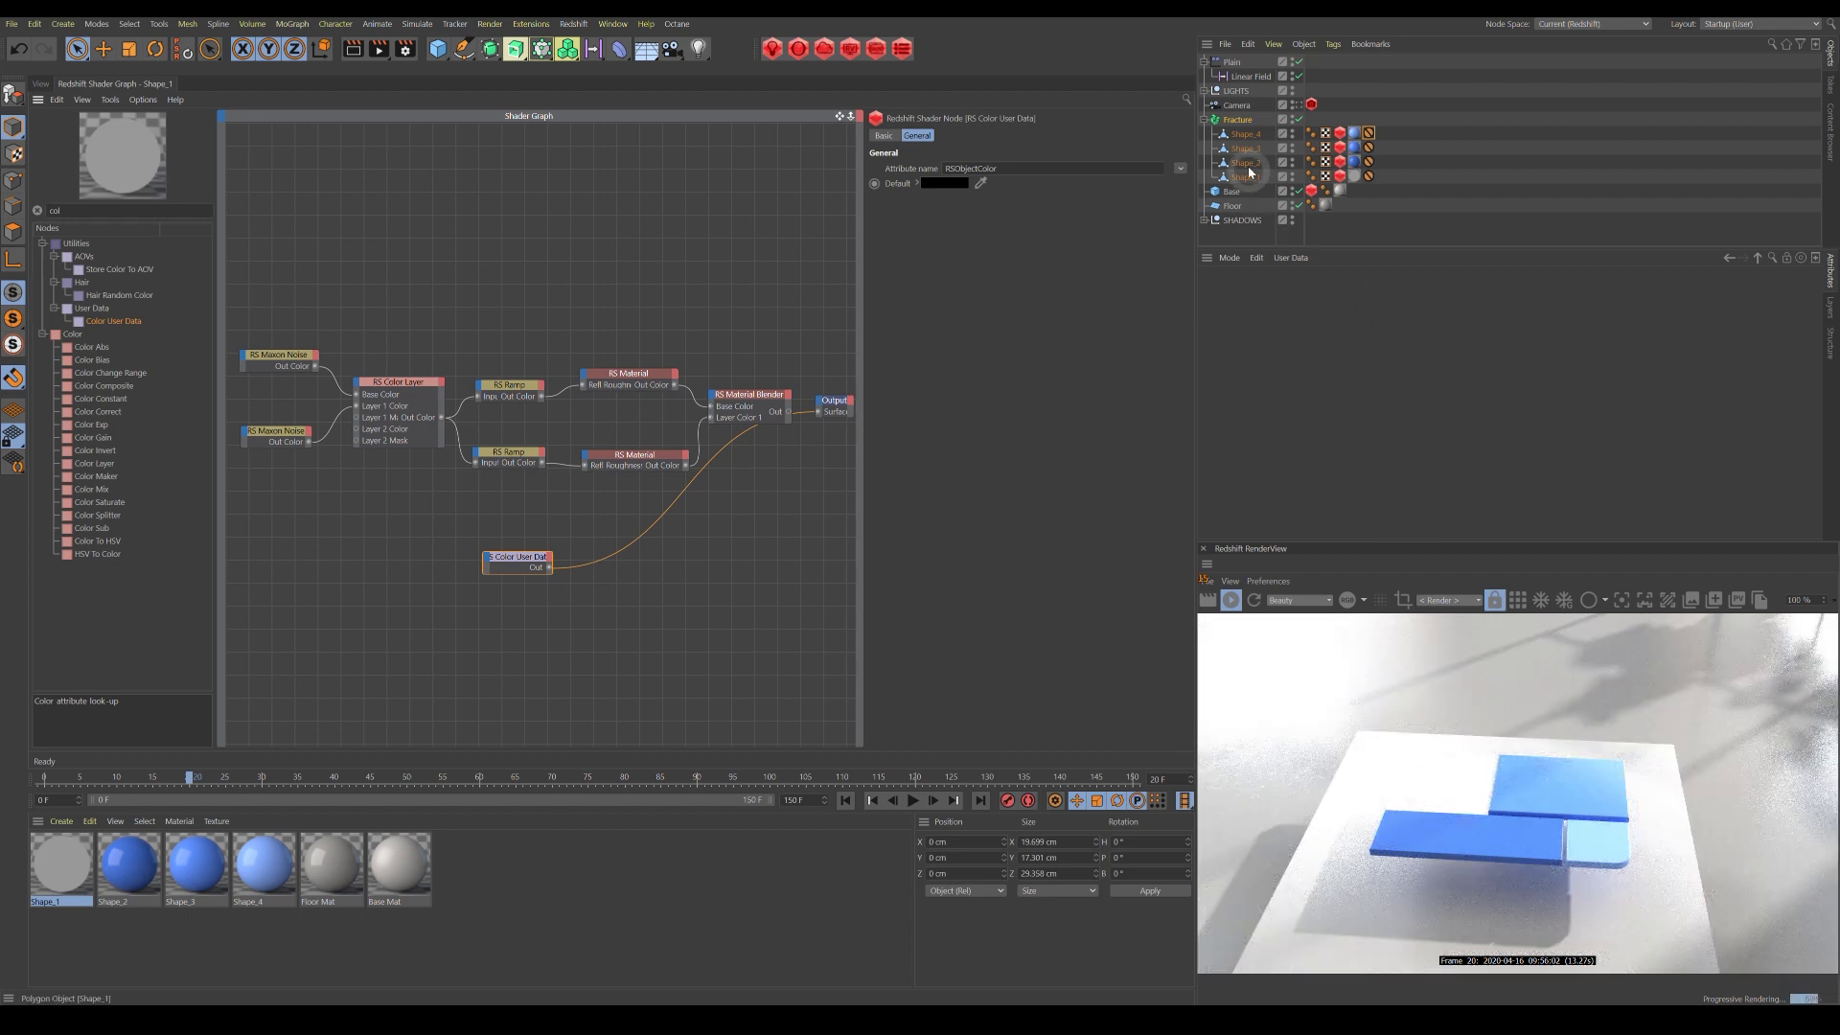
Review the Fracture object's Transform color and the base properties of both RS Material nodes.
click(1237, 120)
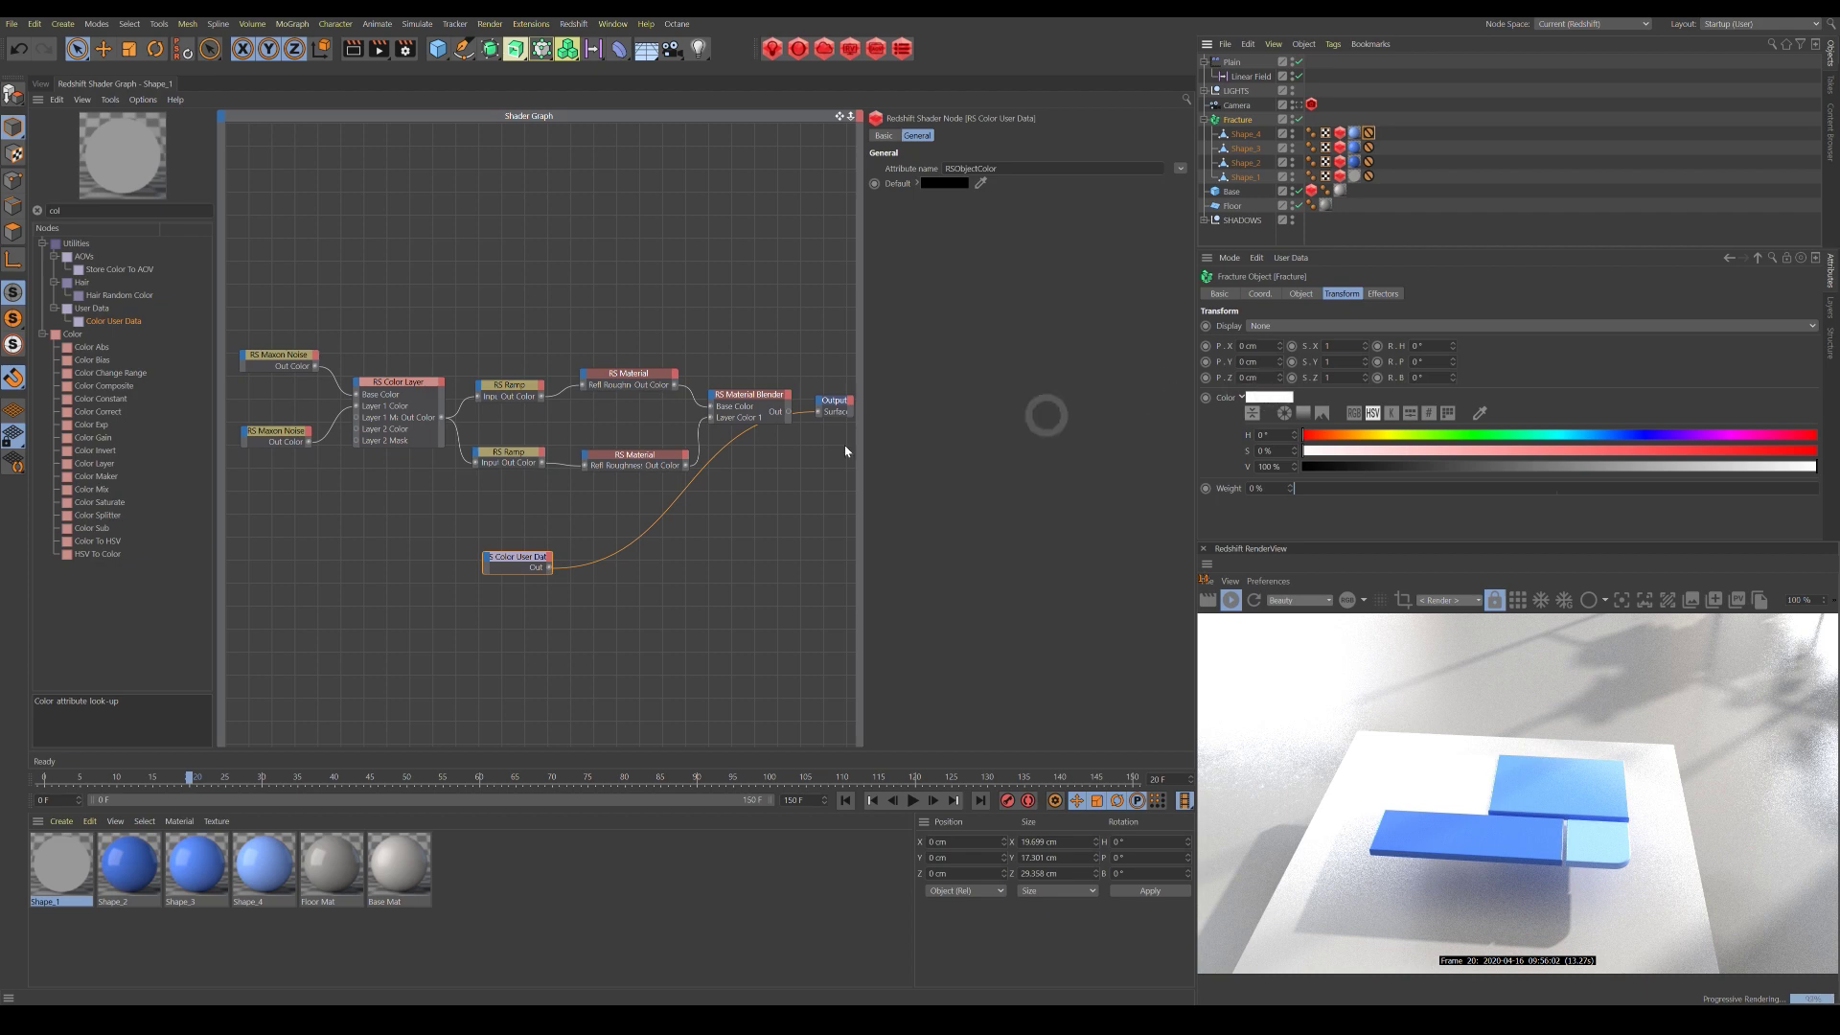
click(625, 376)
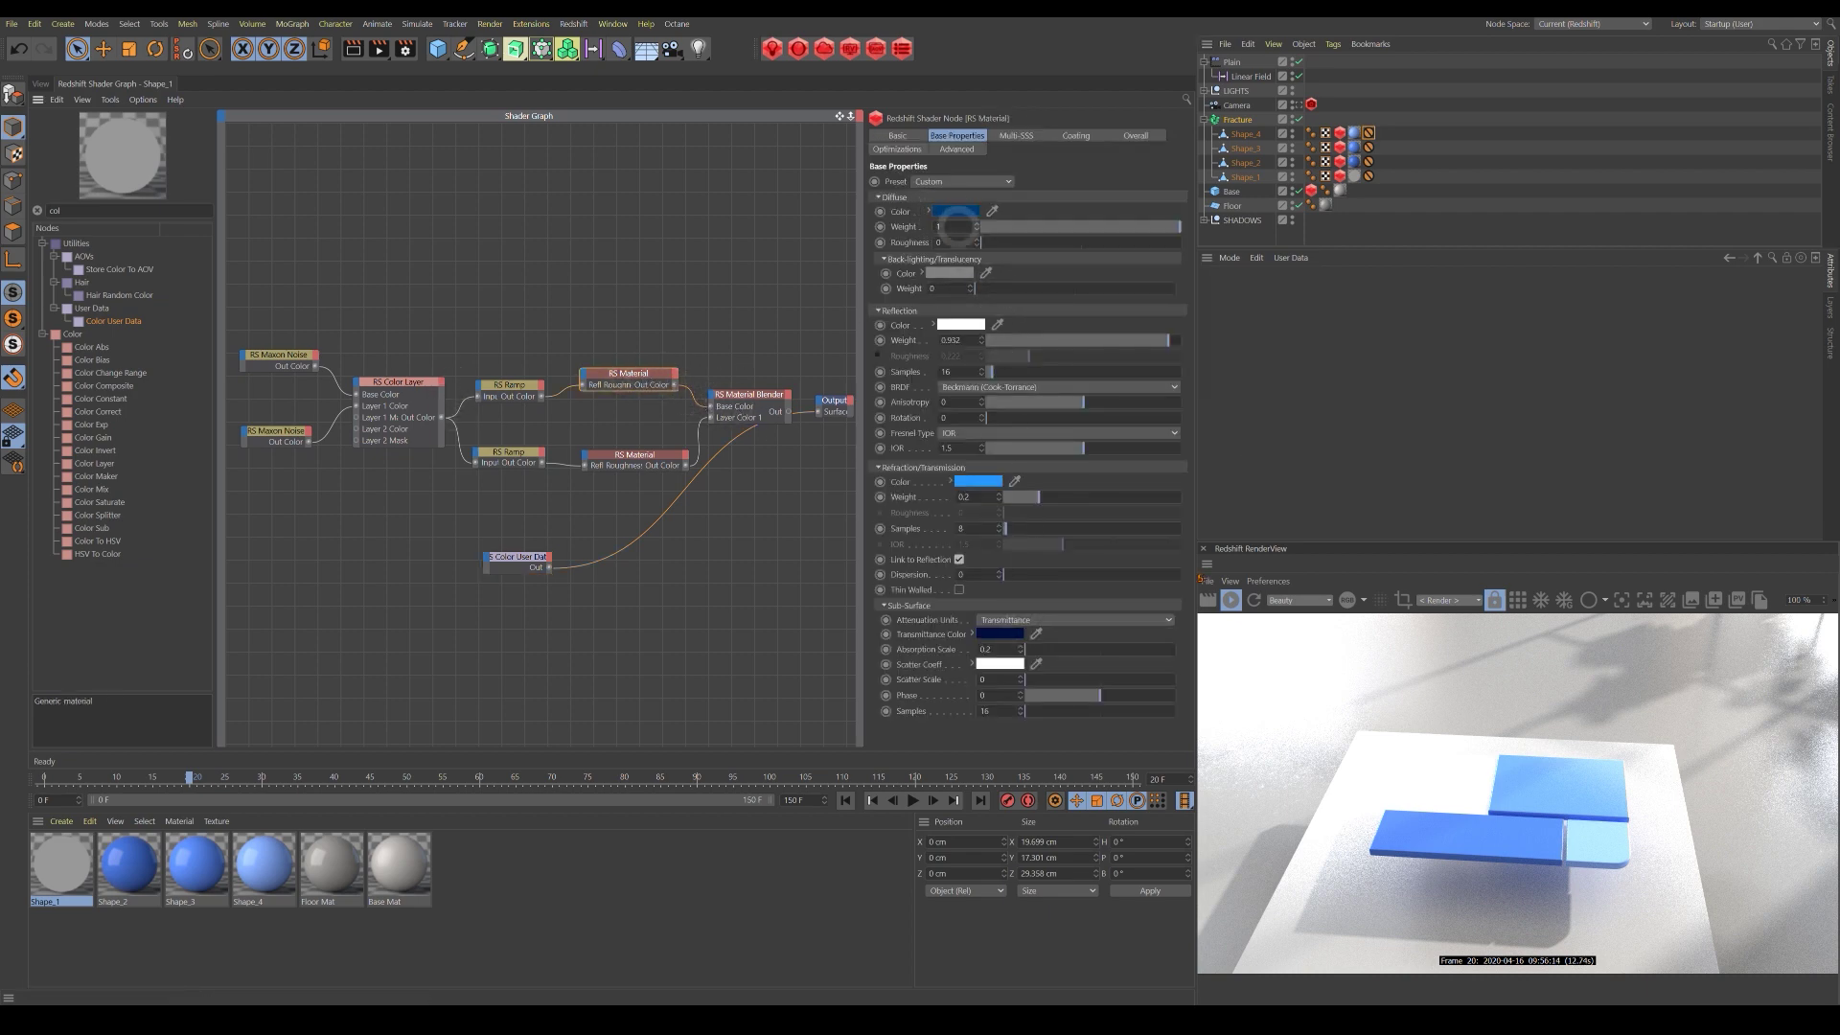
click(640, 459)
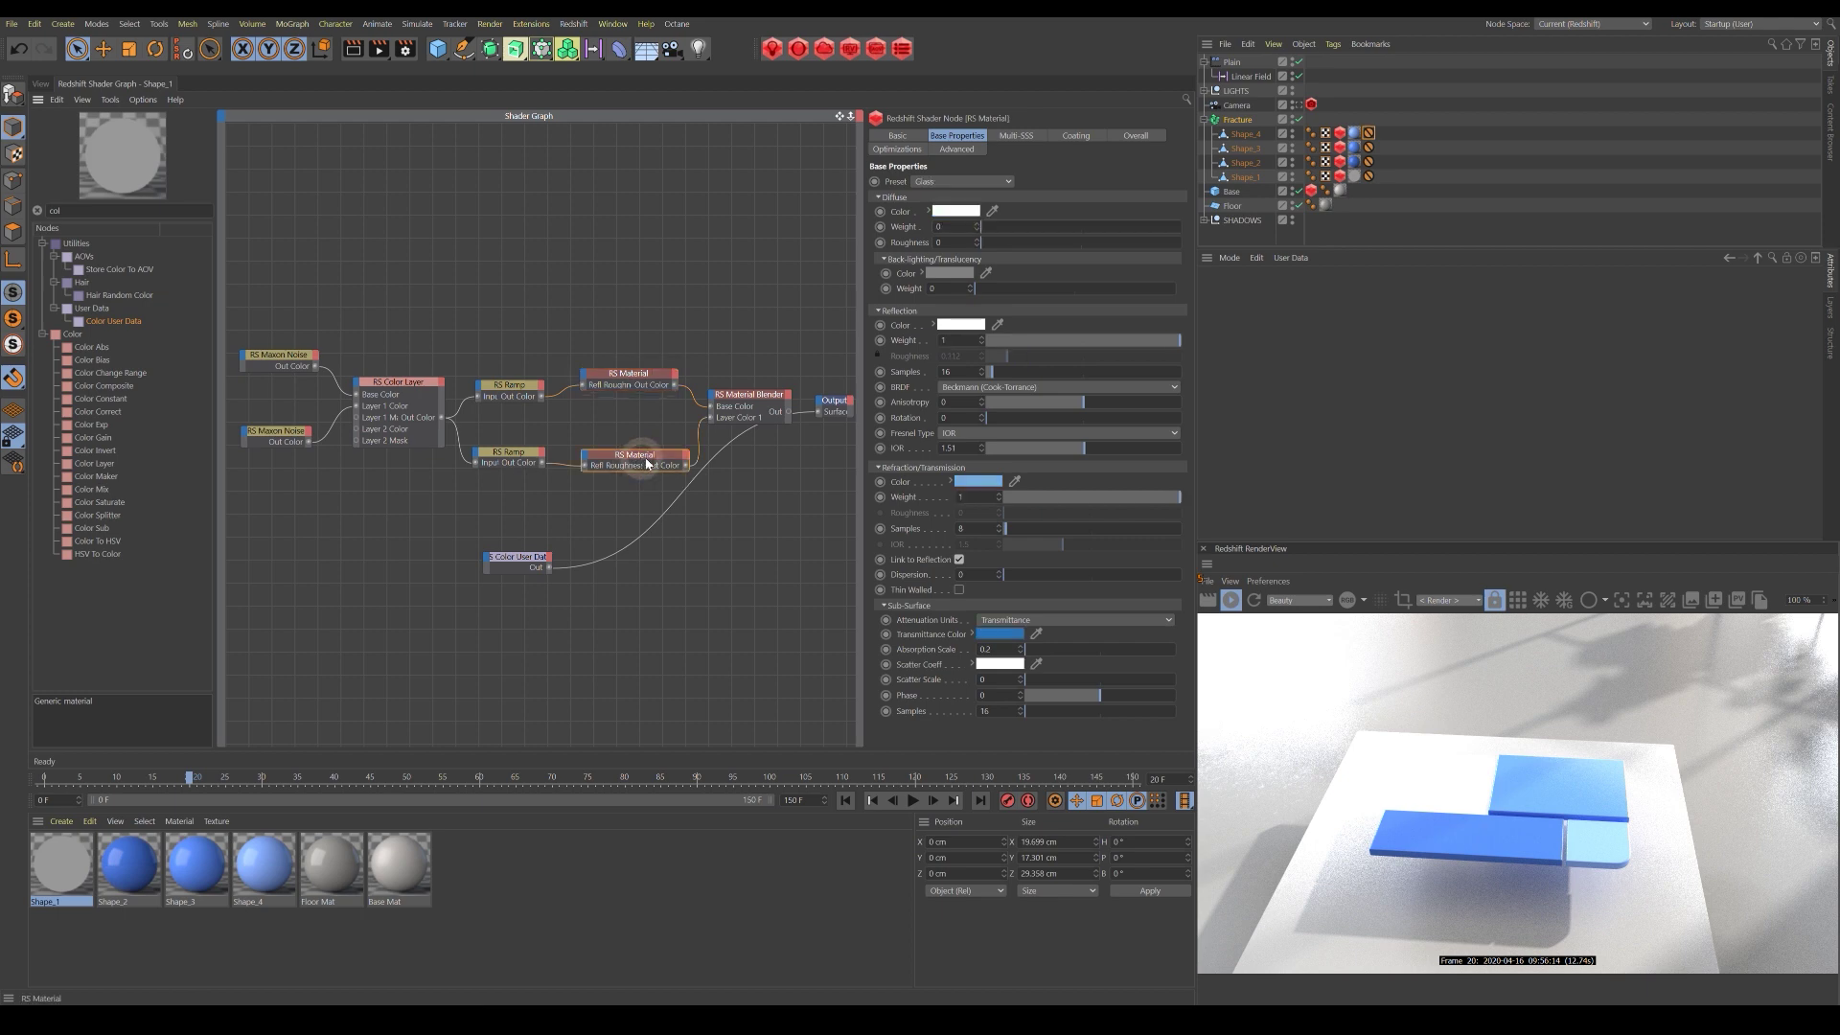
click(659, 378)
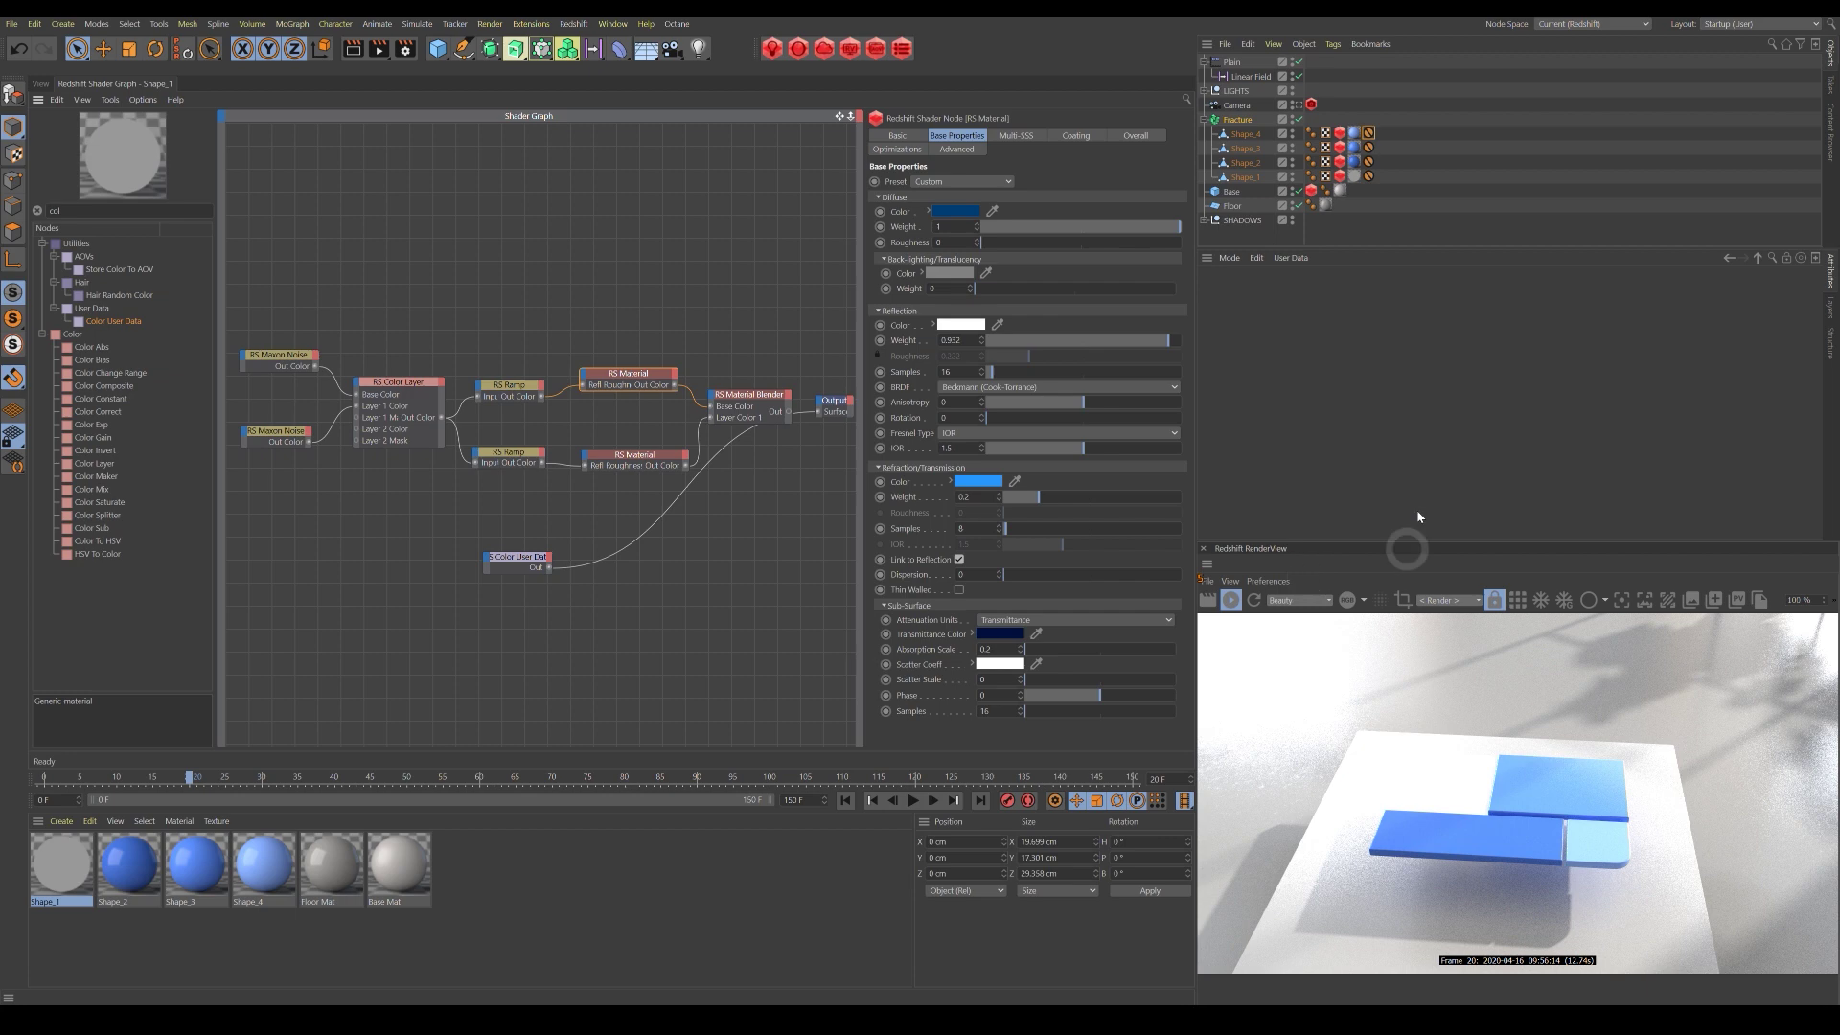
Set the Fracture object's Transform color to black with a value of 0% and refresh the render.
click(1239, 121)
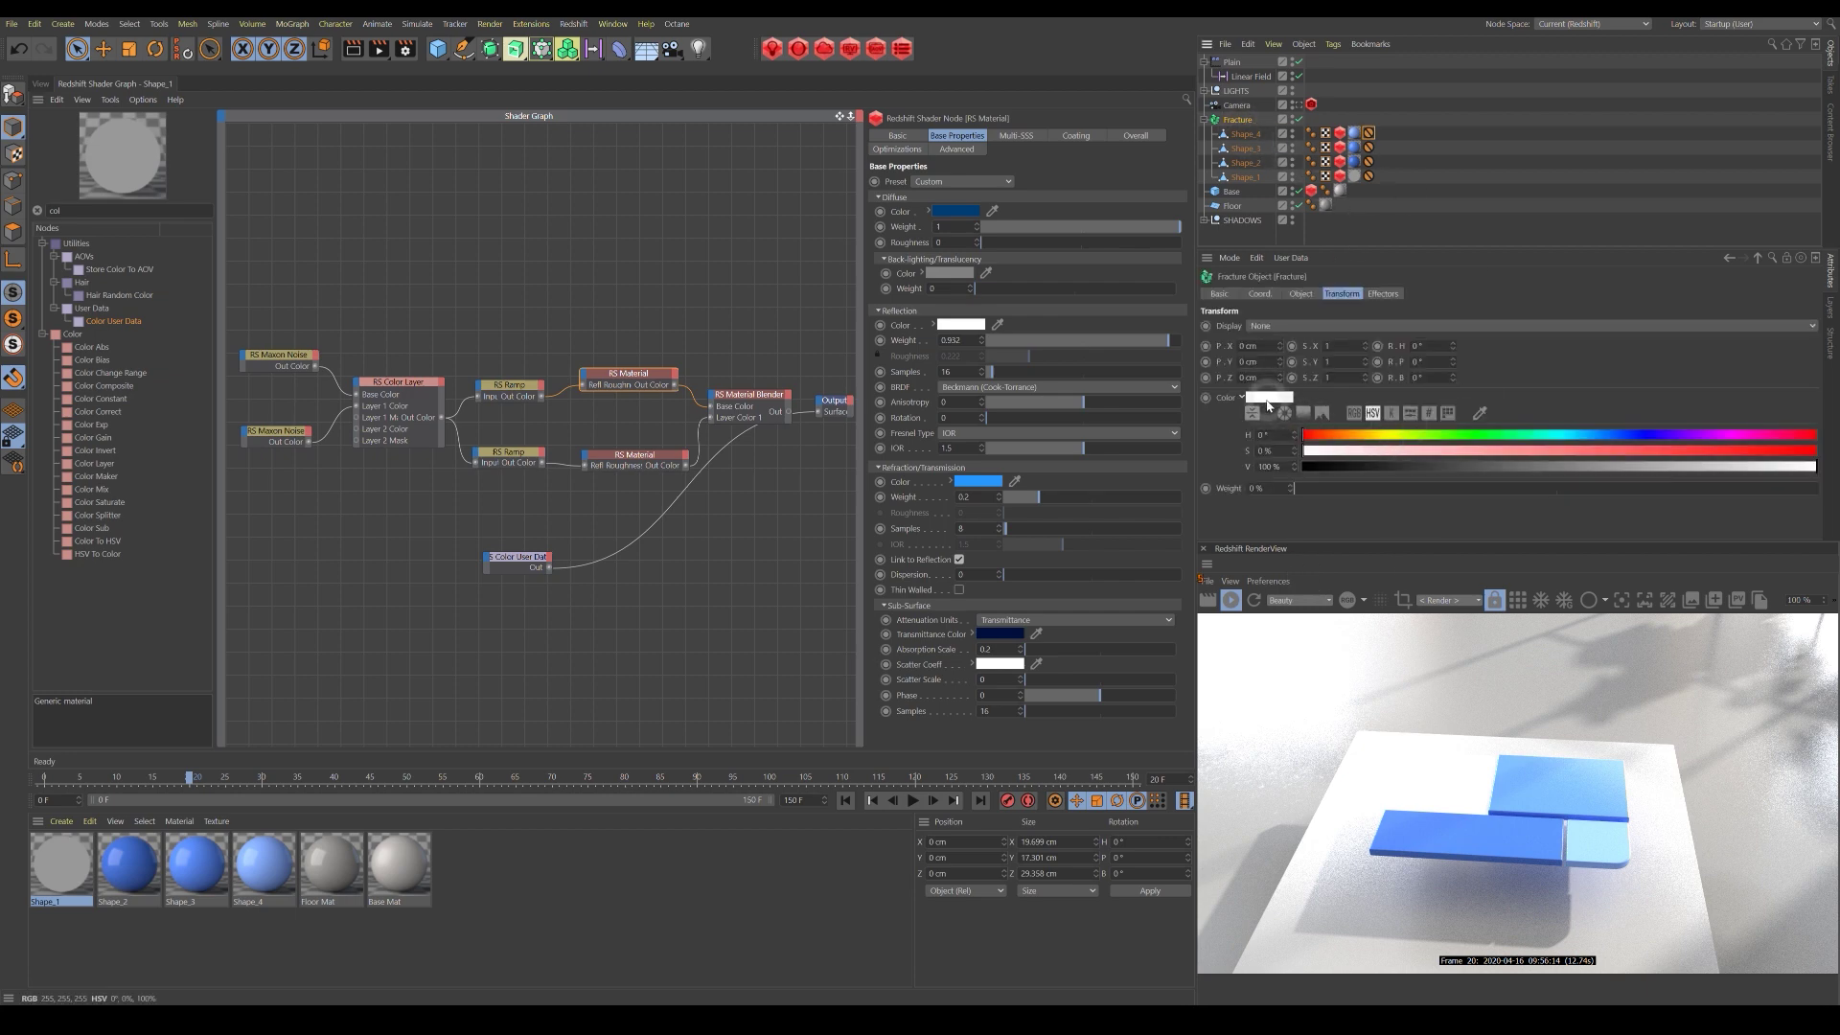
drag(1615, 475, 1290, 476)
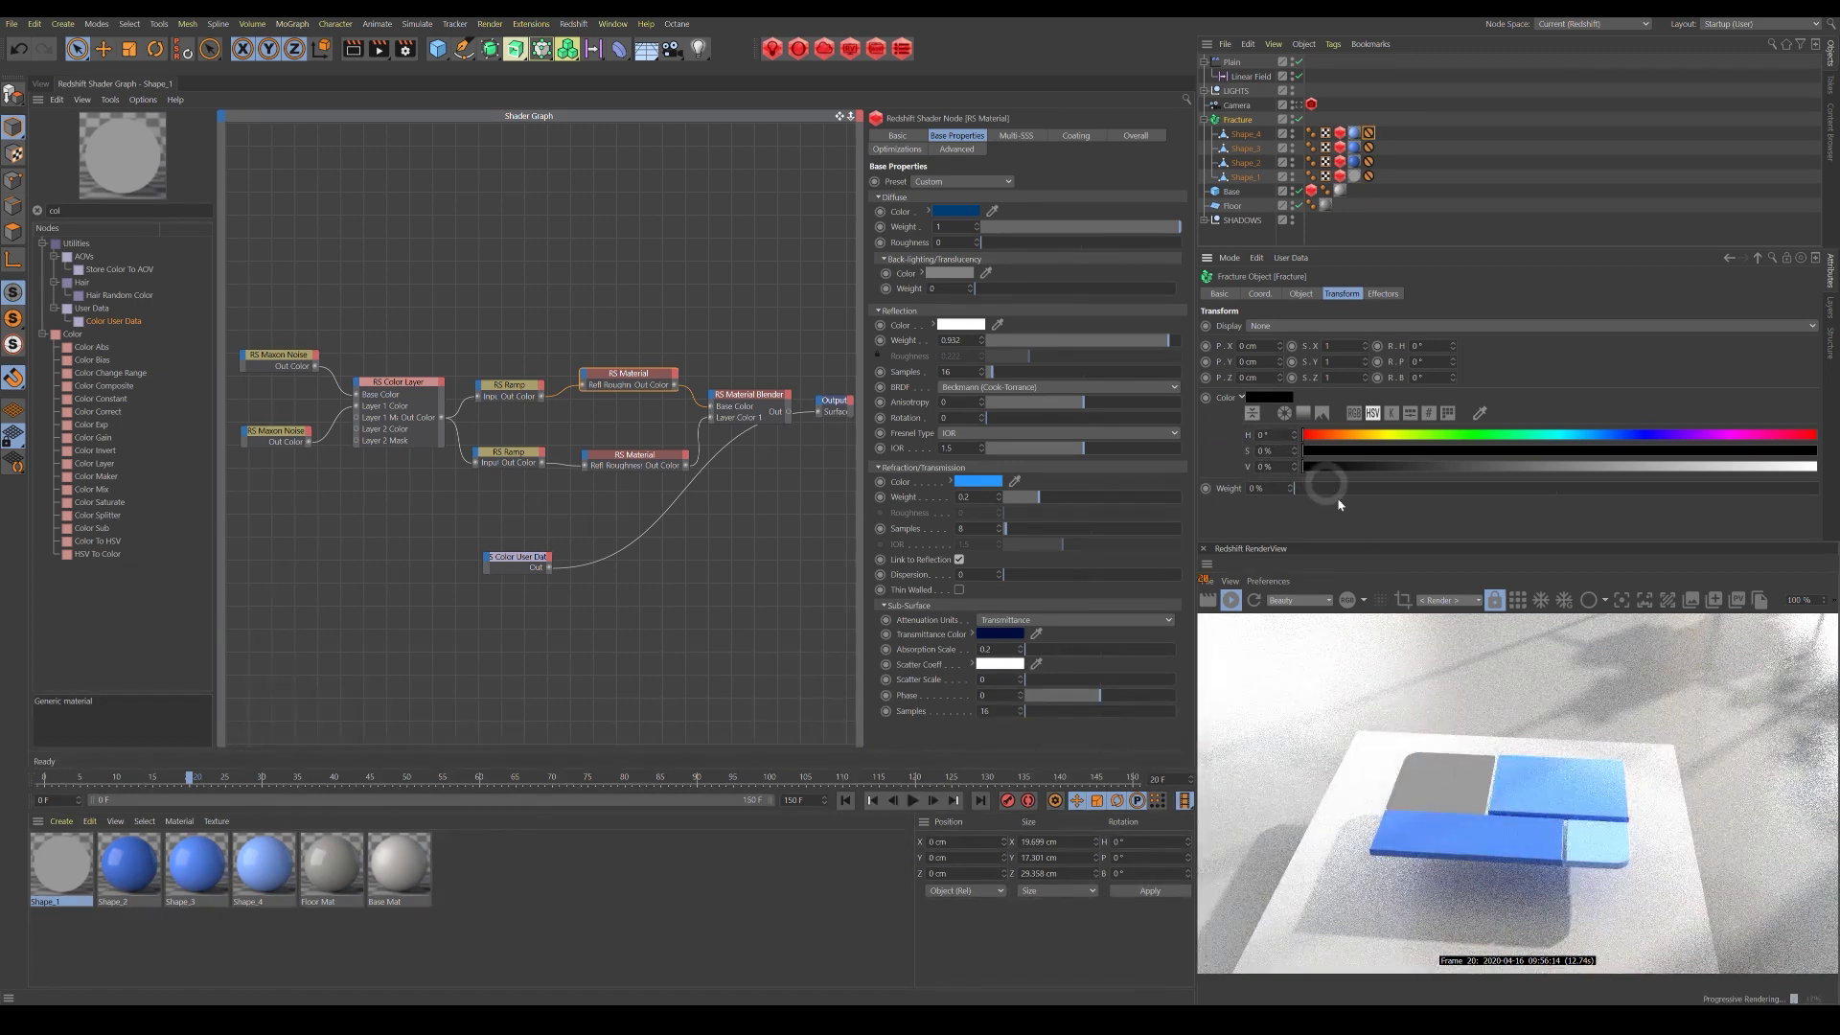
click(1254, 601)
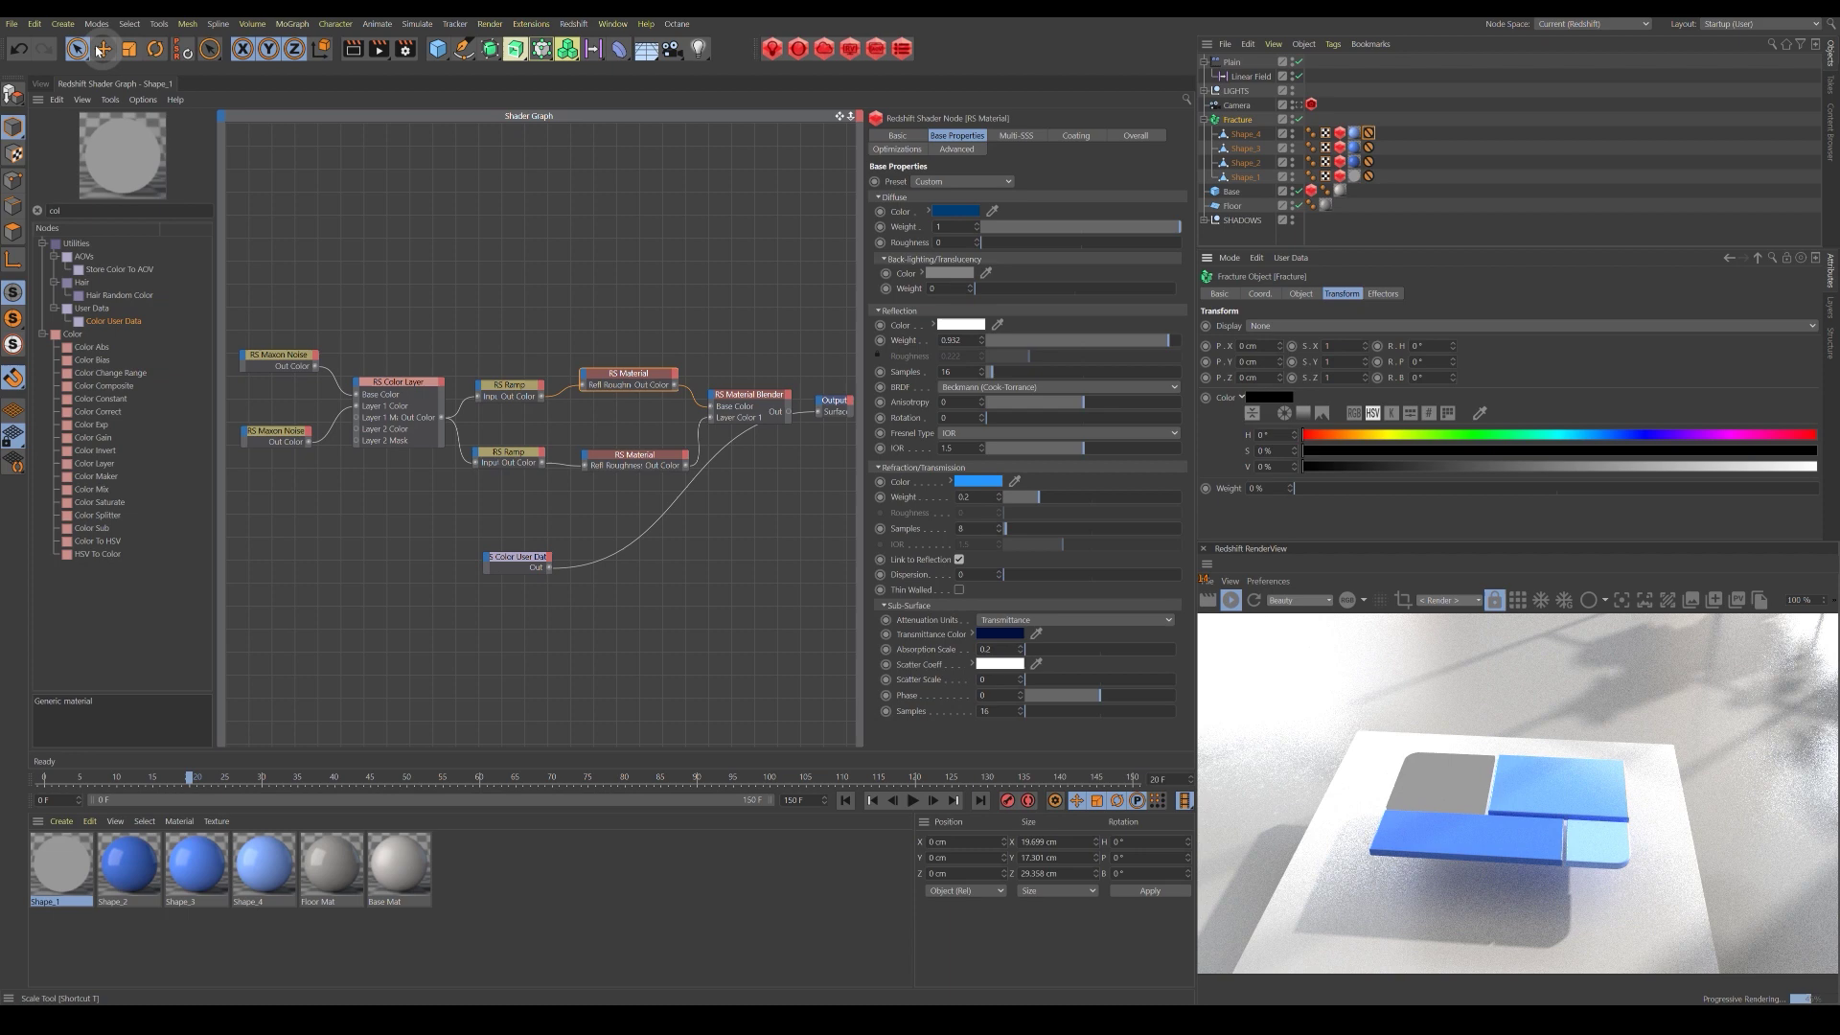
Set the Plain effector's Color Mode to Custom Color and scrub the timeline to frame 99 to check the shape's color change.
click(41, 83)
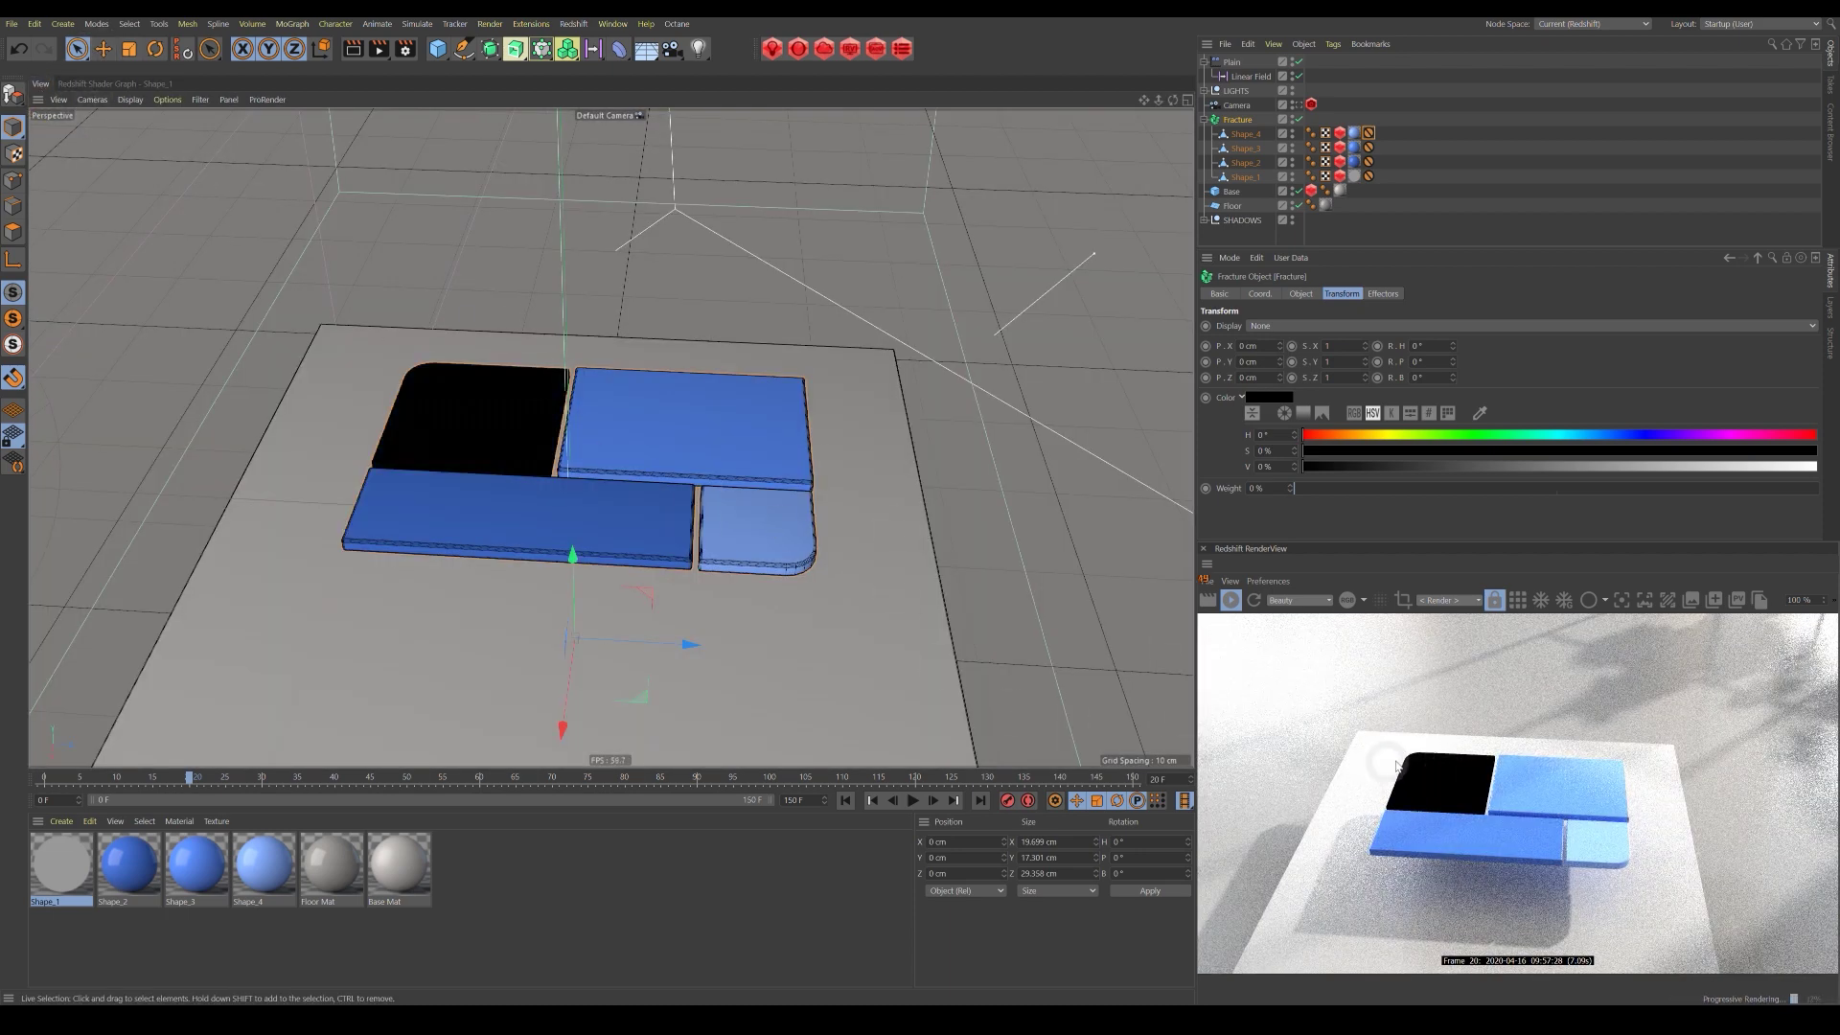
alt+drag(589, 554, 482, 481)
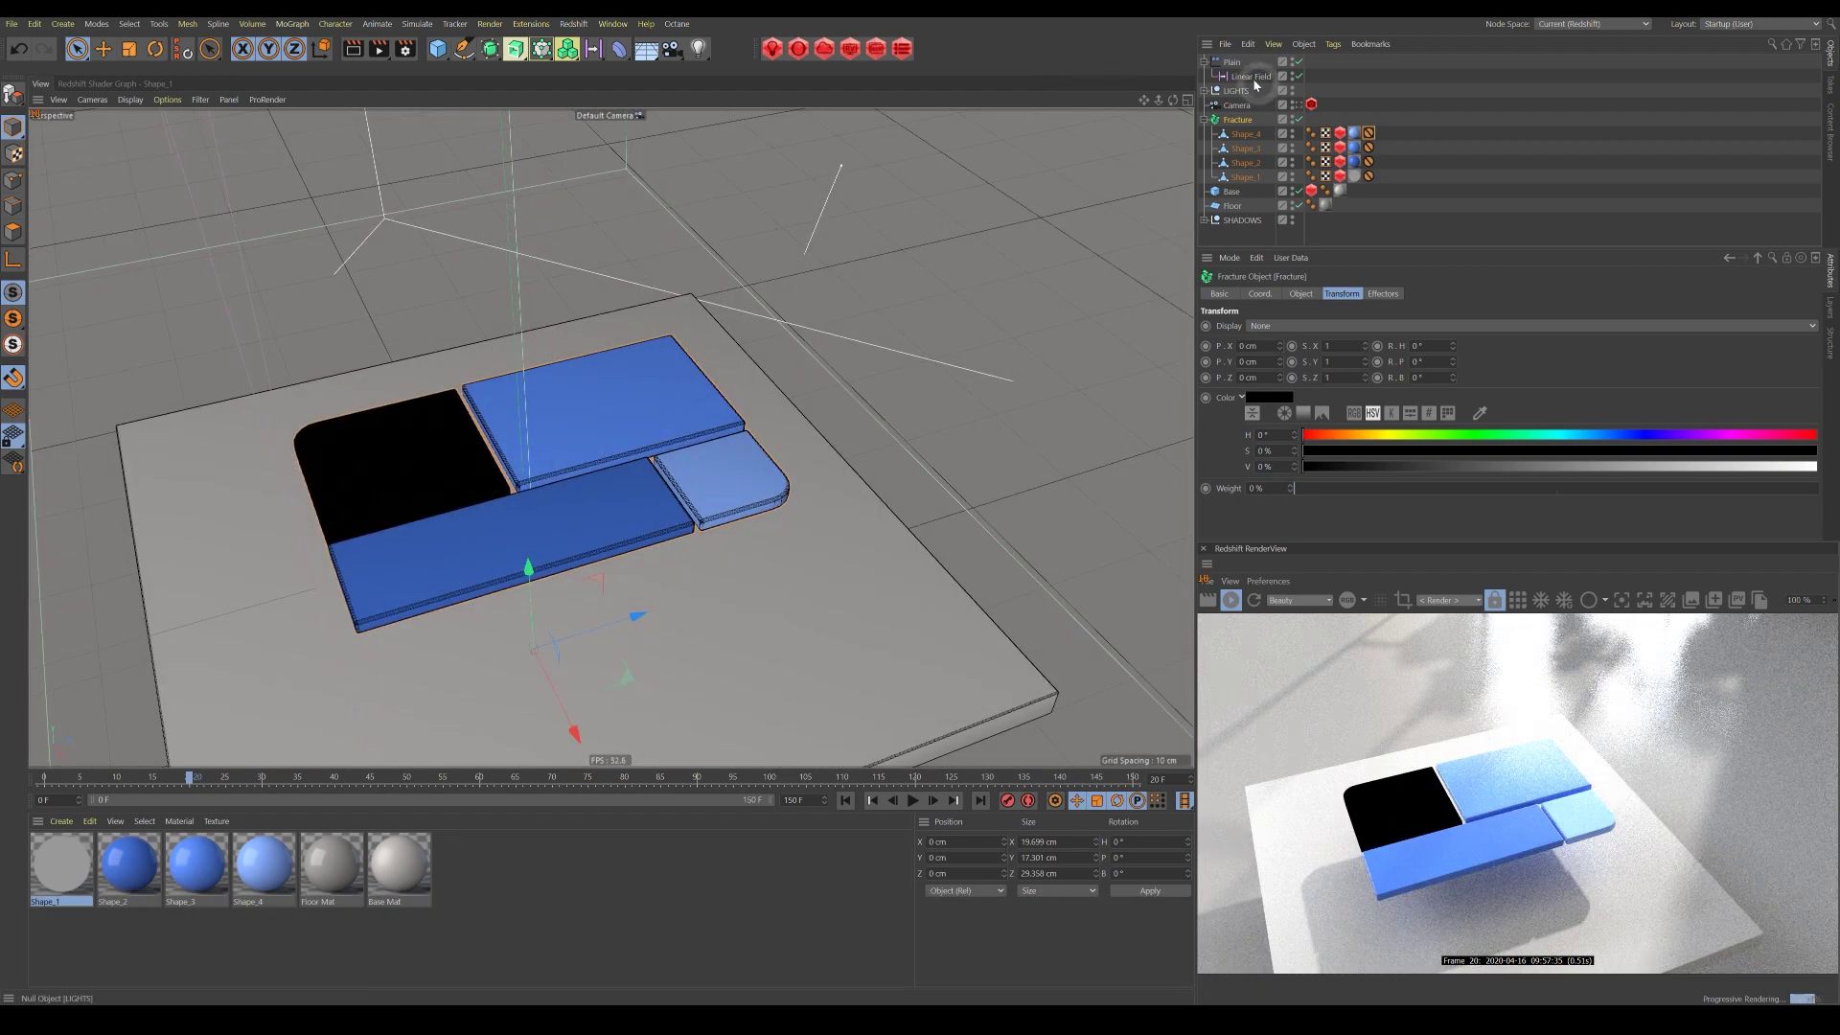
click(1232, 64)
click(1299, 294)
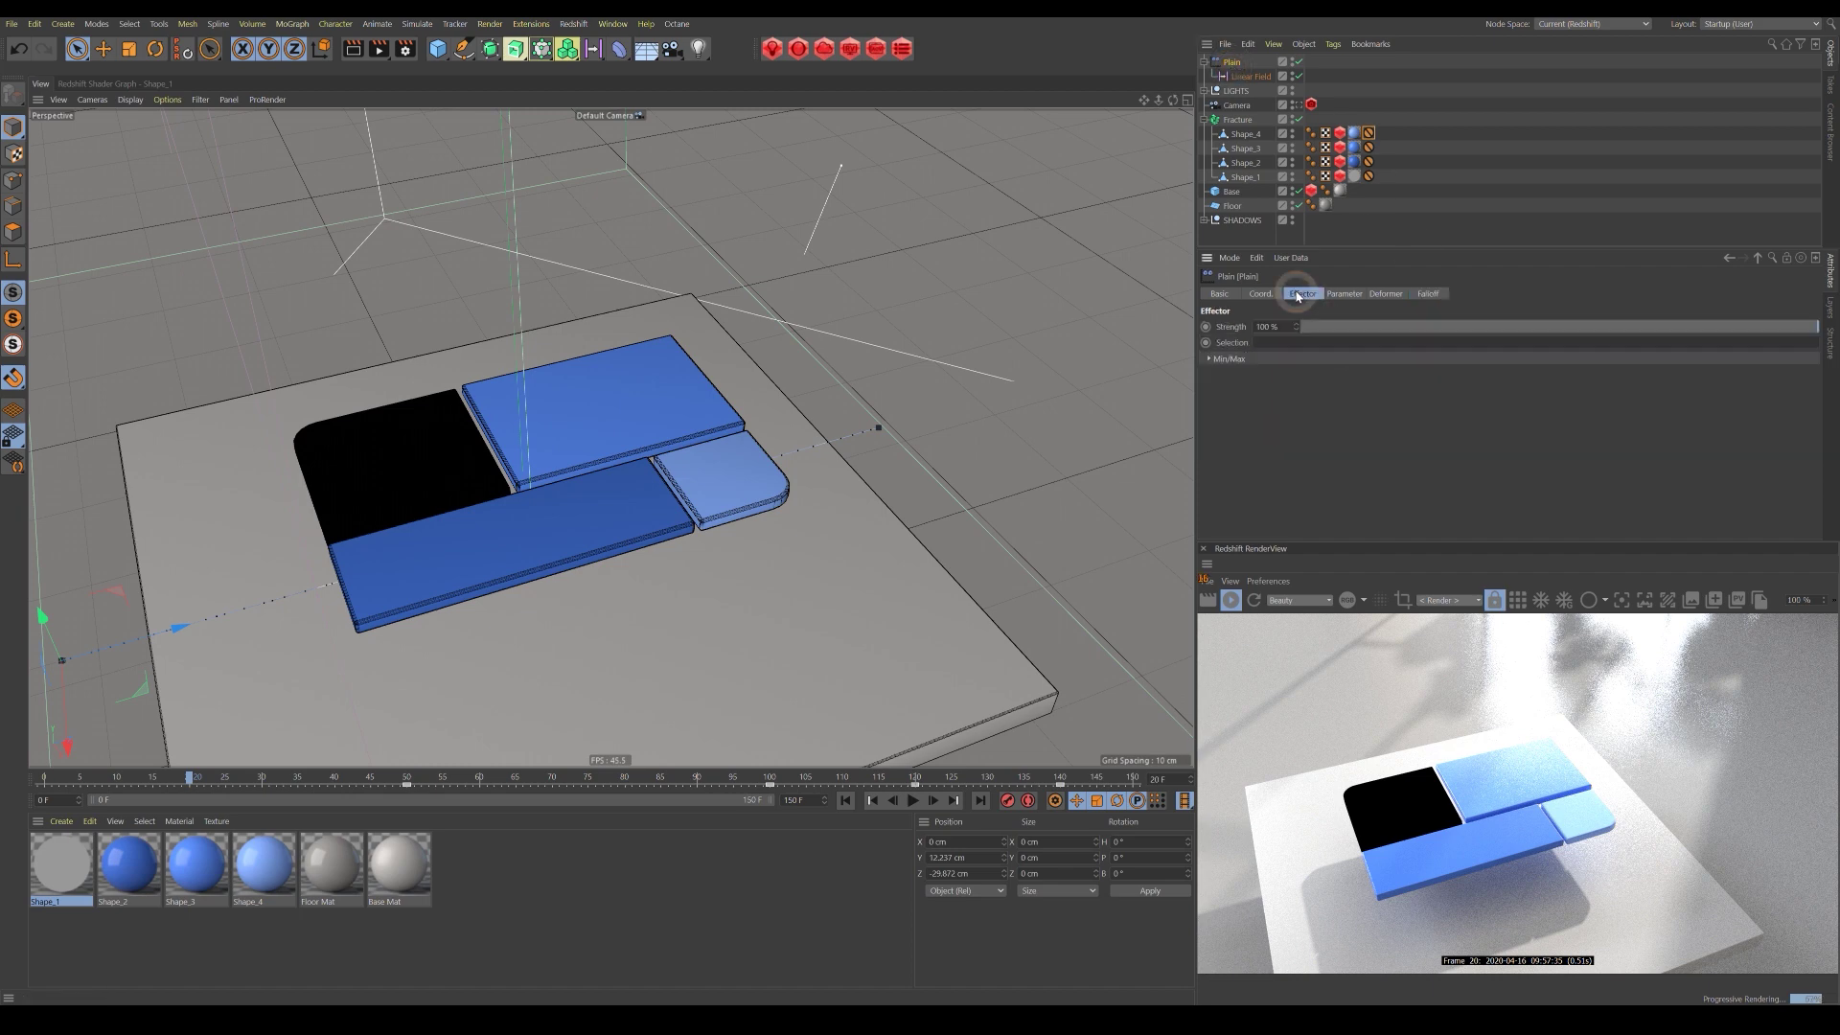
click(1344, 294)
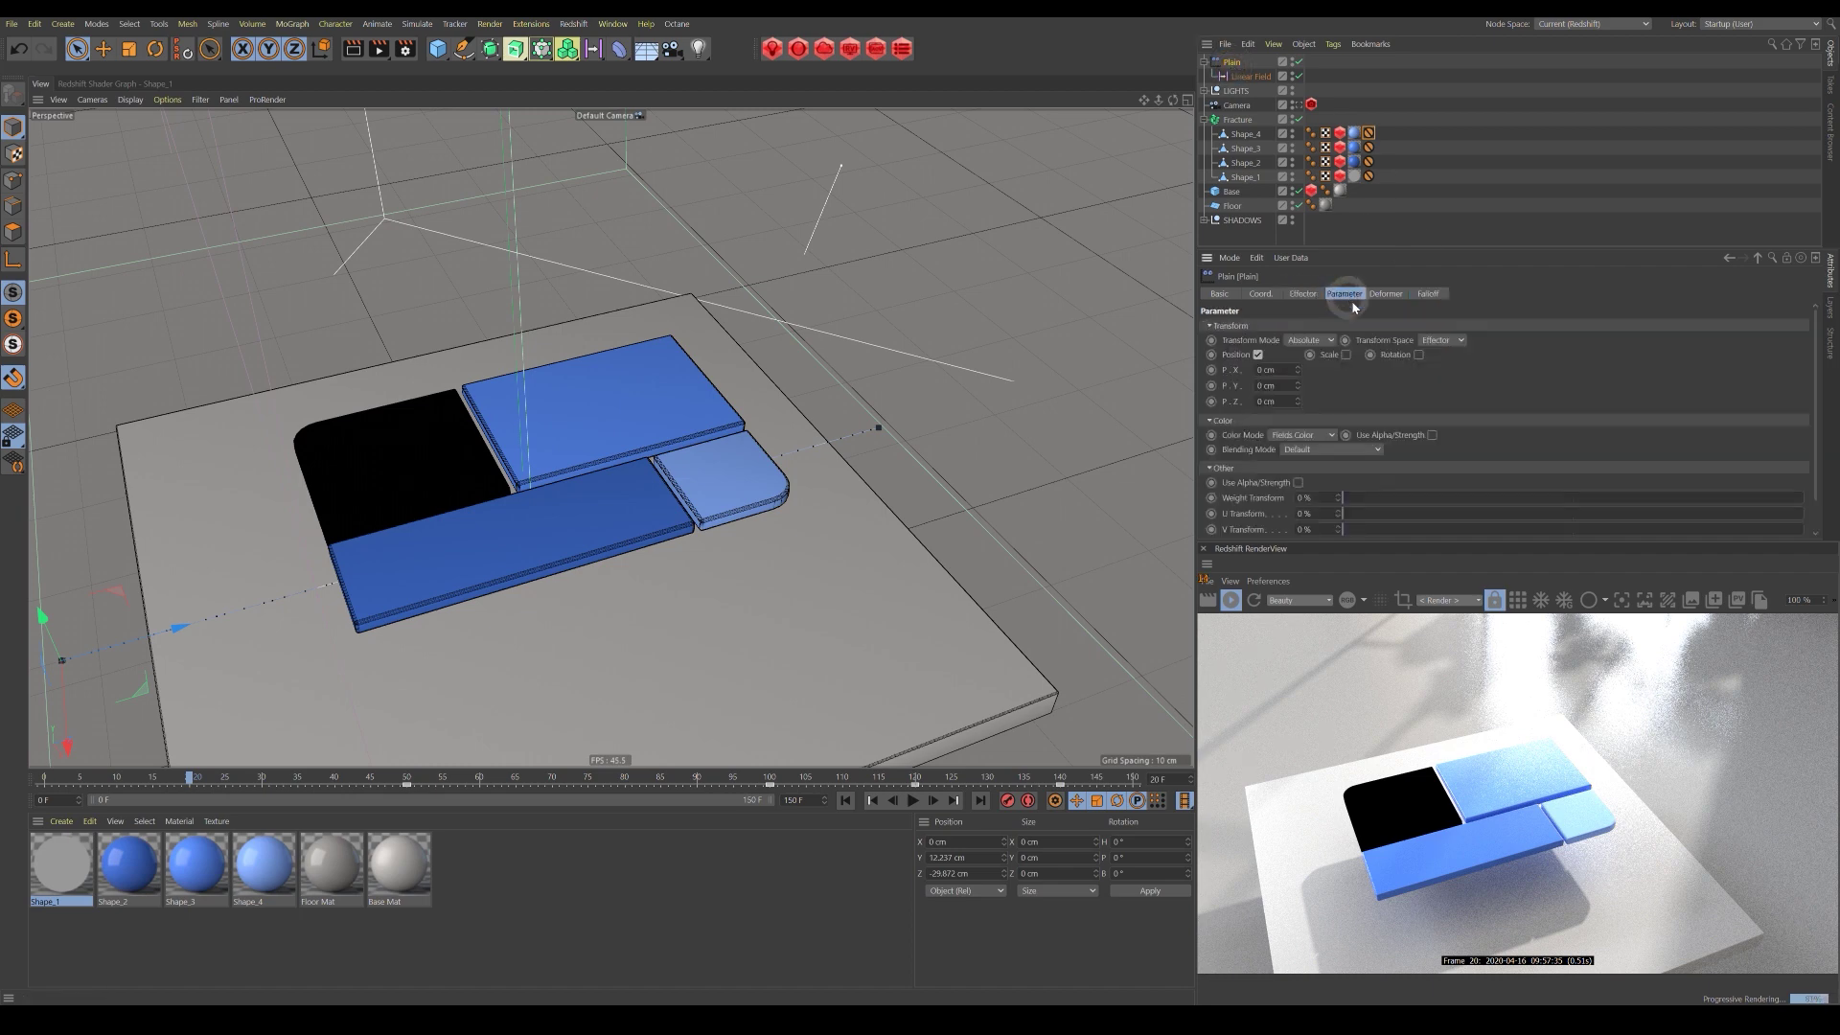
click(1302, 436)
click(1296, 482)
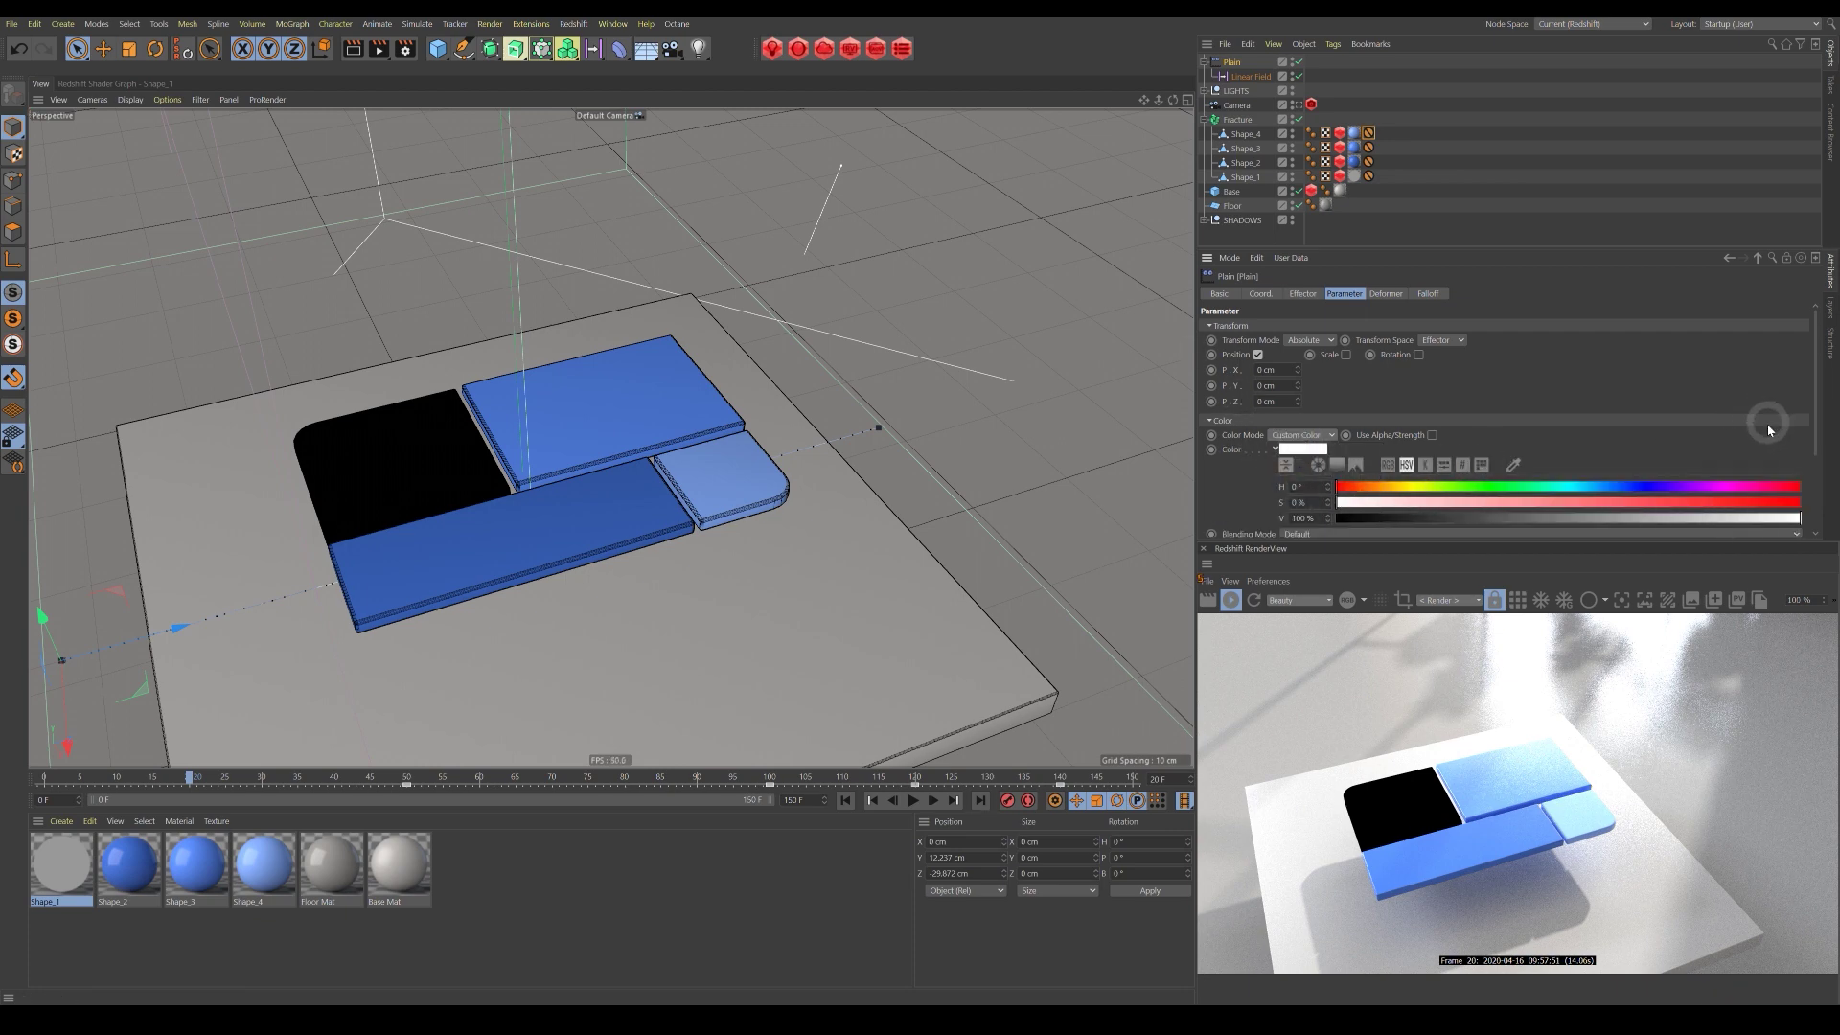
scroll(1809, 426, down, 3)
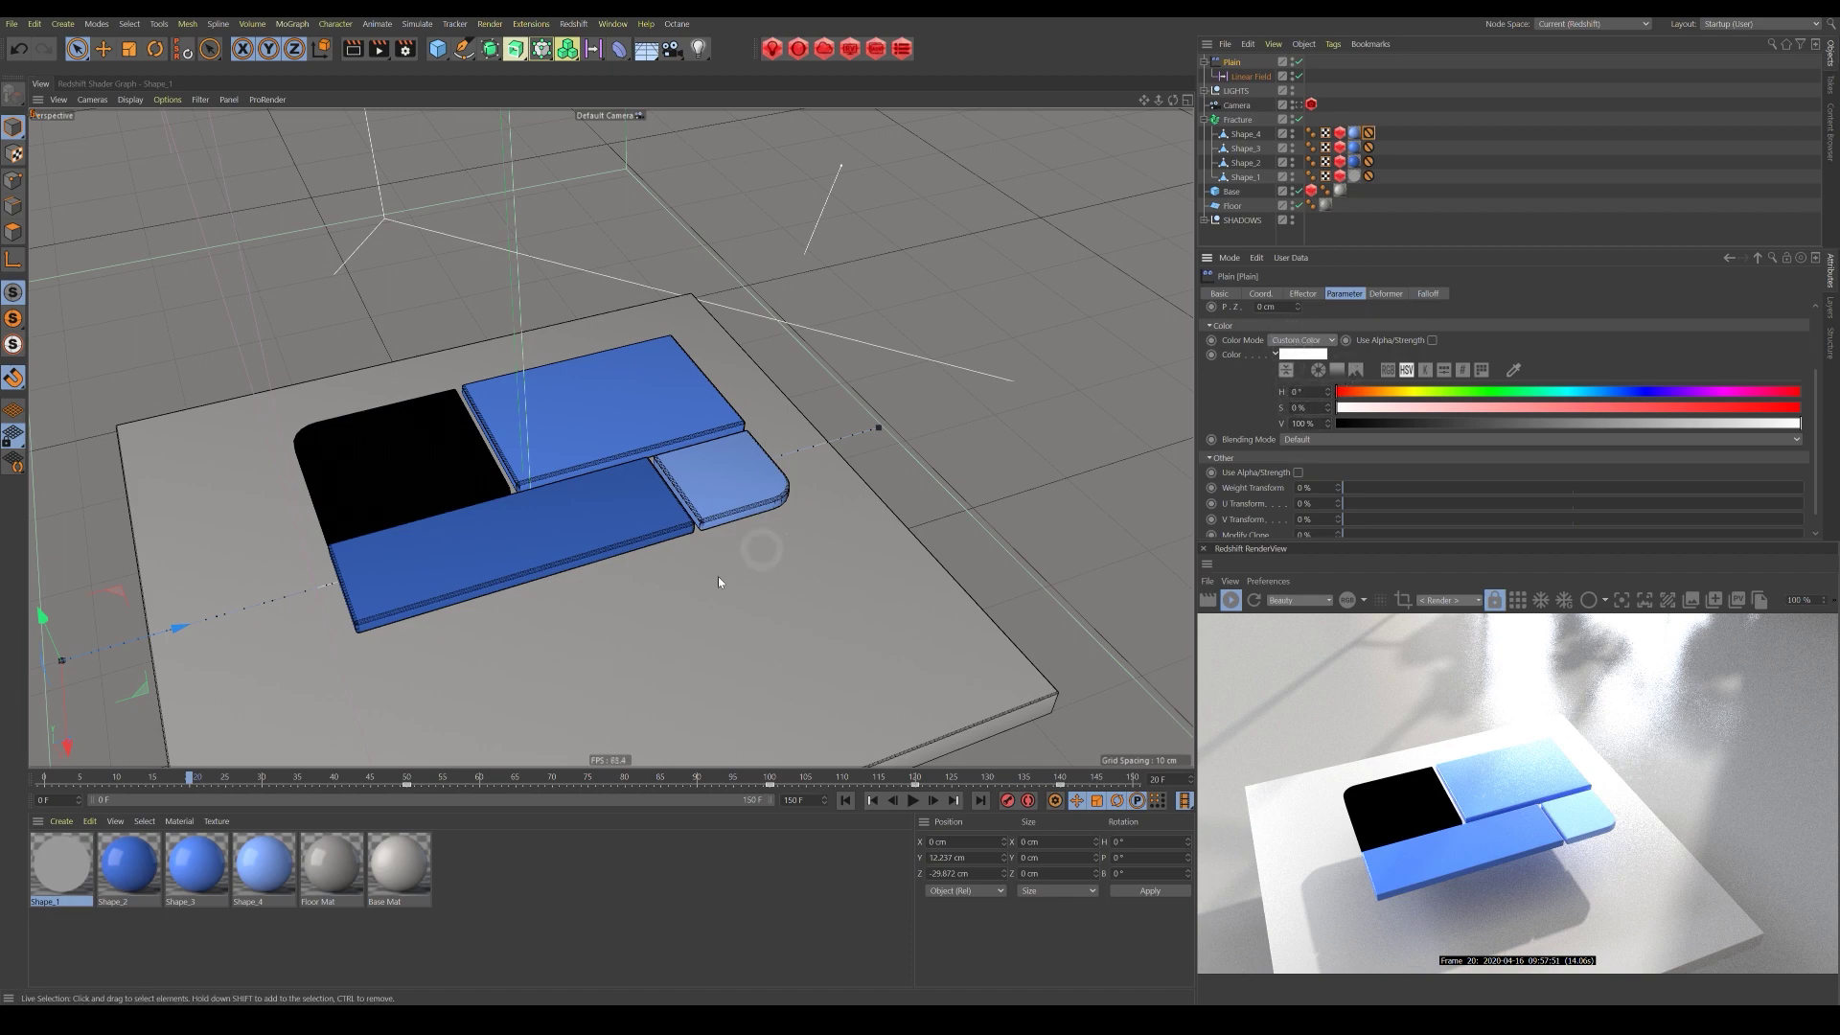
drag(191, 783, 295, 781)
drag(413, 784, 771, 782)
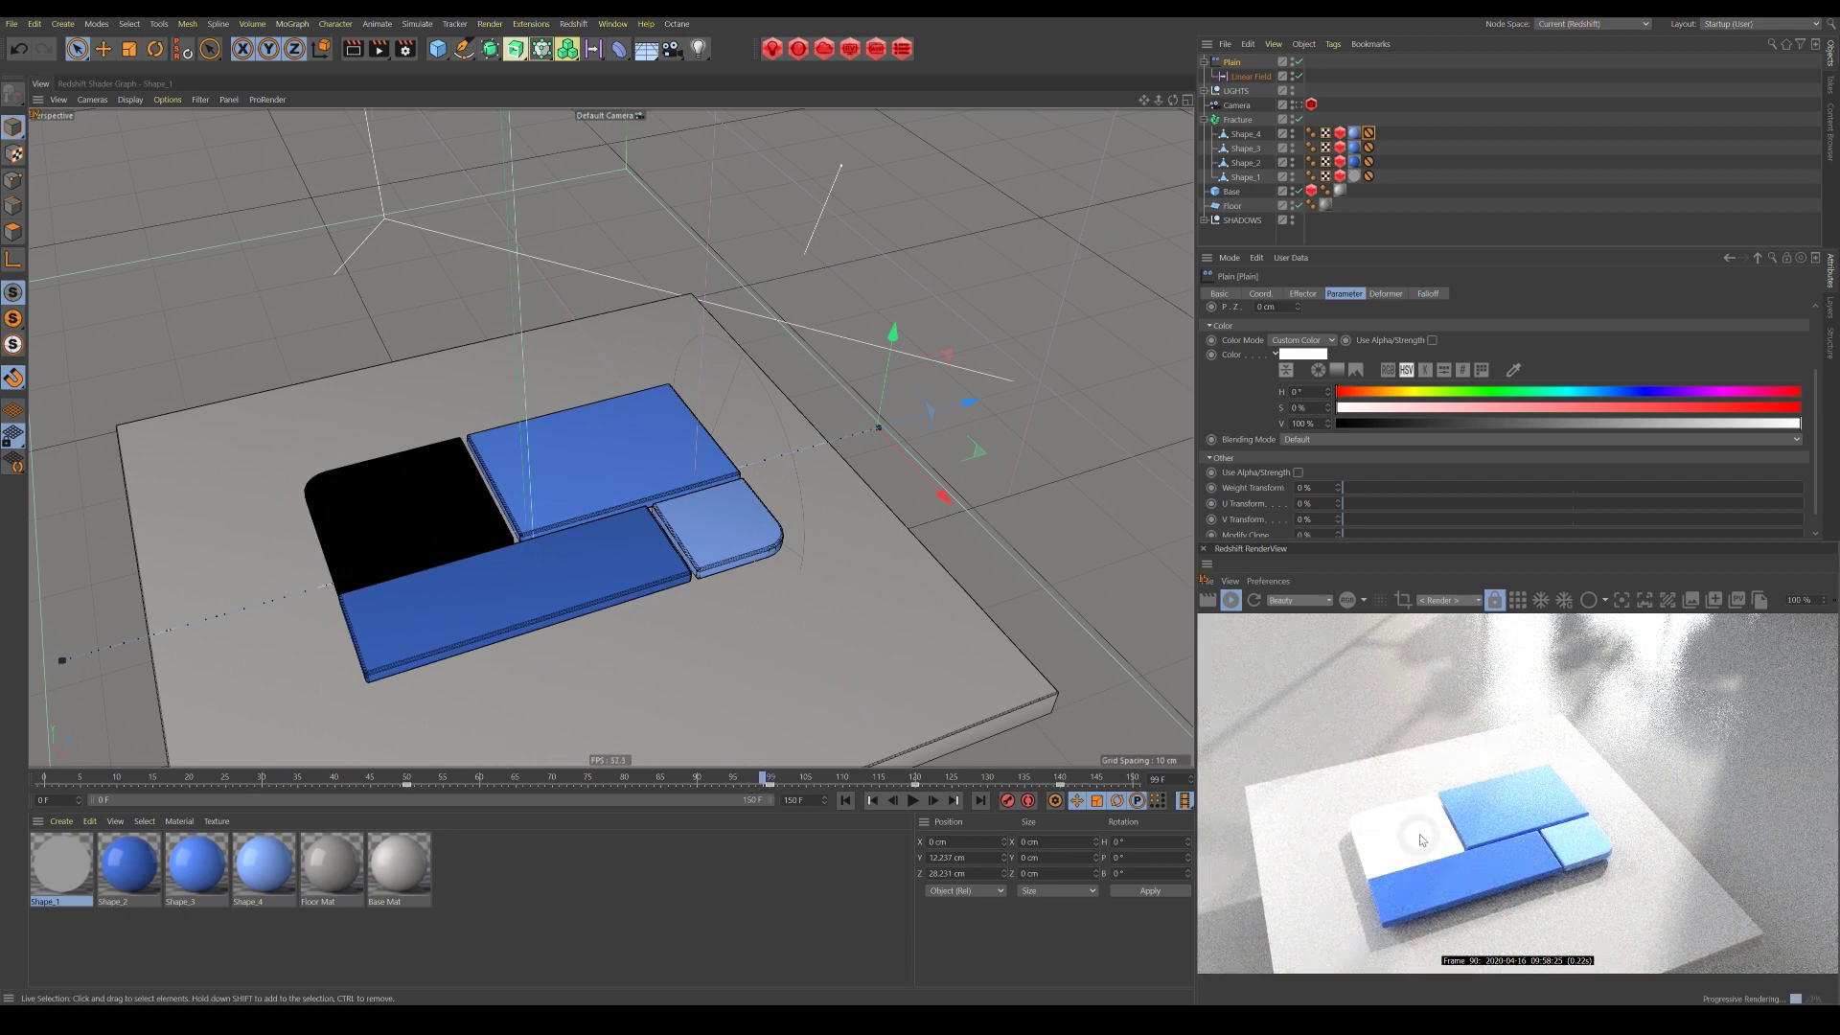
Connect the Color User Data node to the Material Blender's Blend Color 1 and reconnect the blender to the Output's Surface.
click(100, 85)
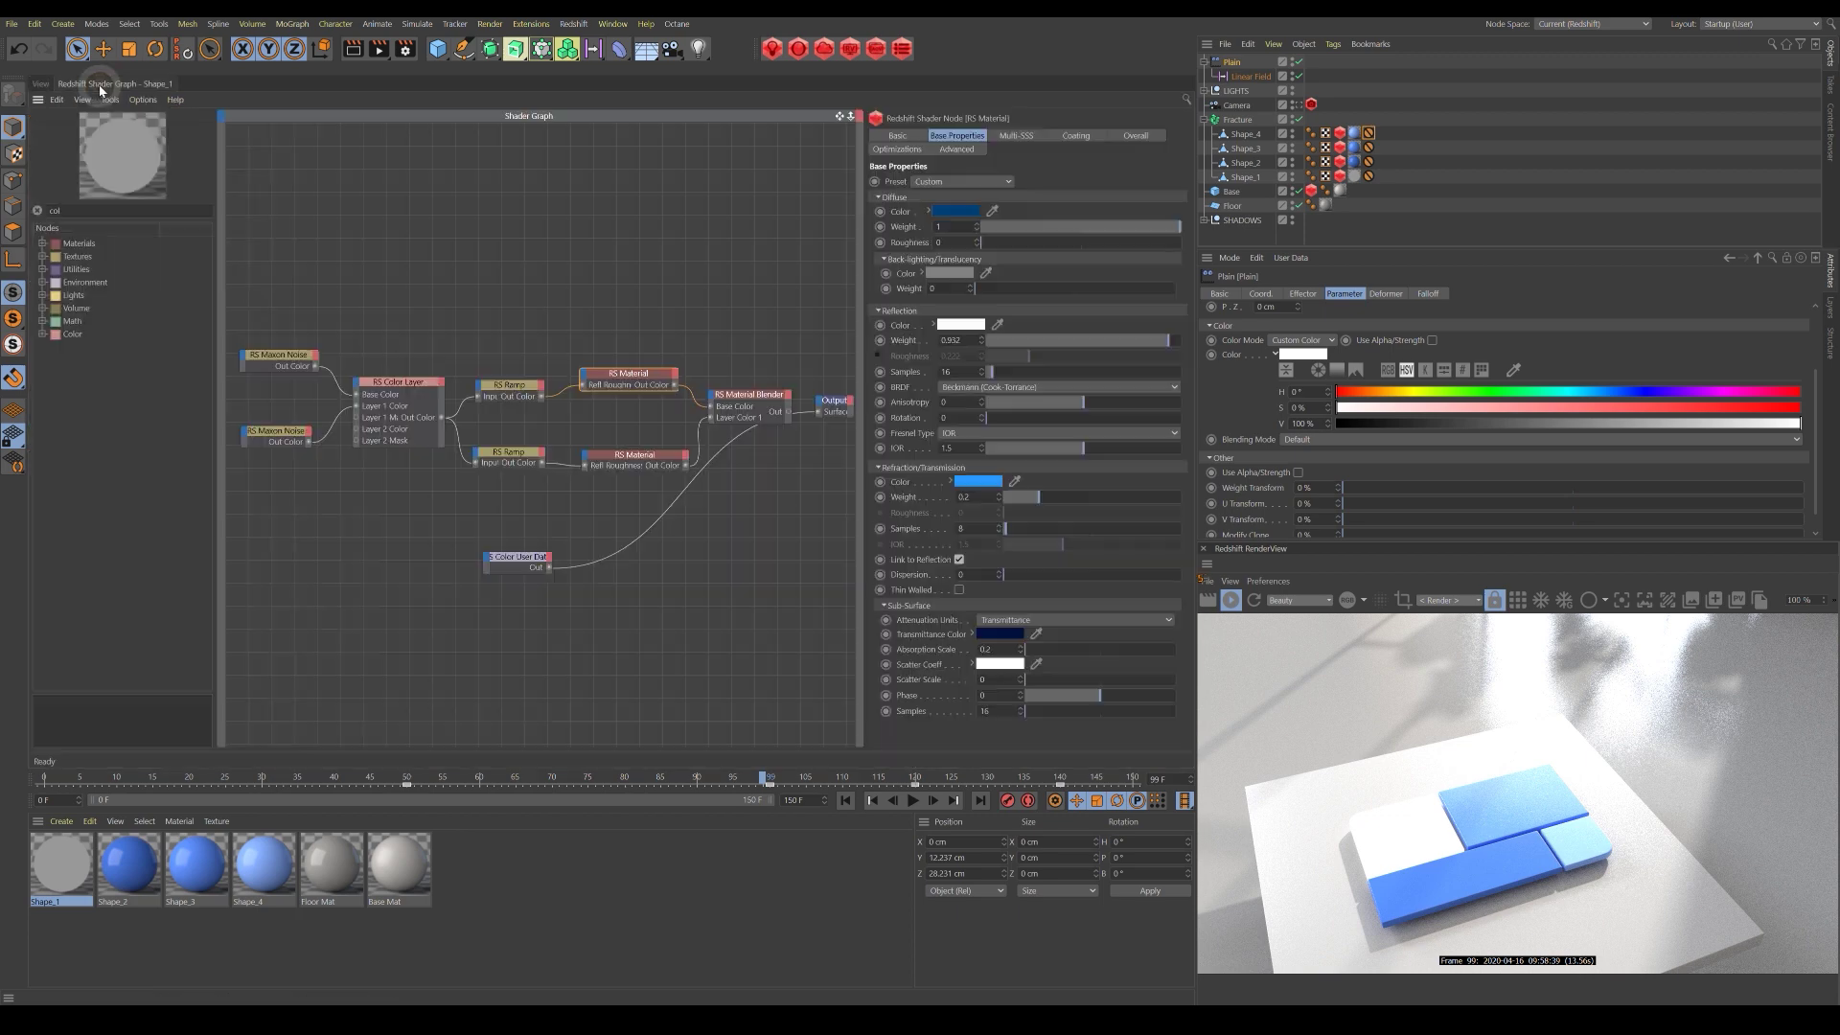
drag(522, 562, 813, 441)
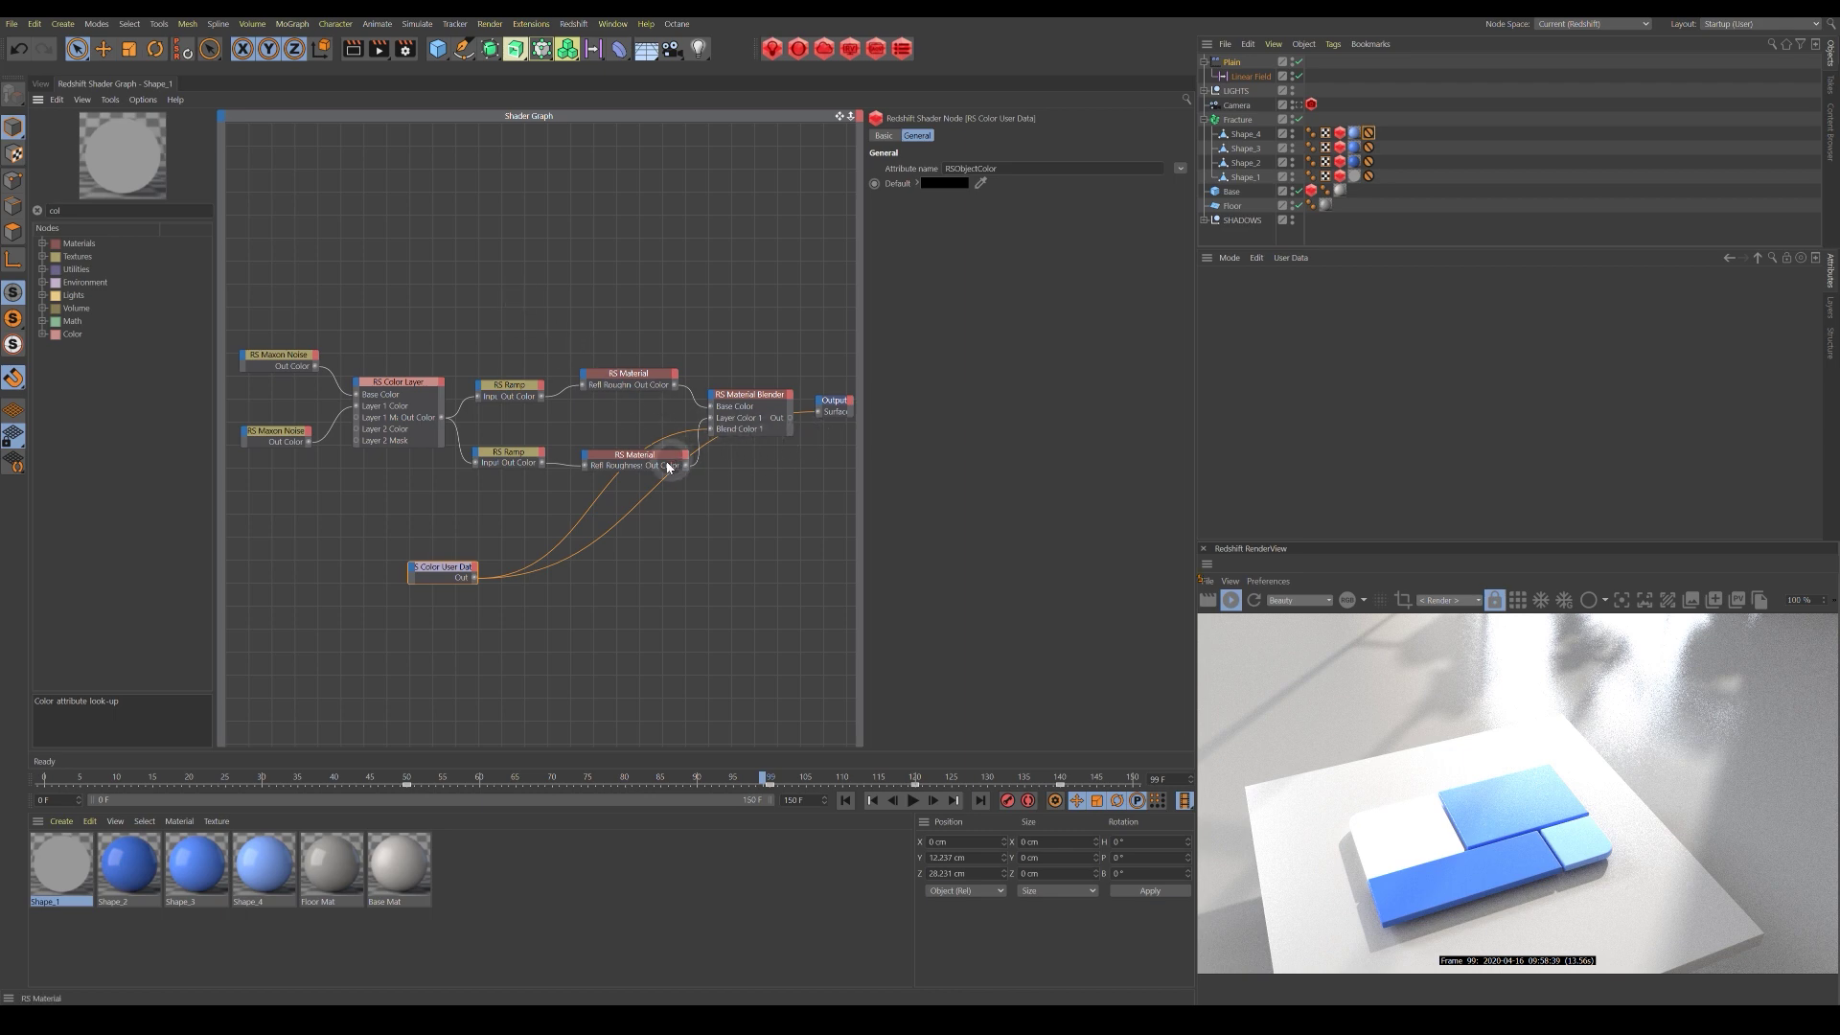
drag(810, 425, 820, 416)
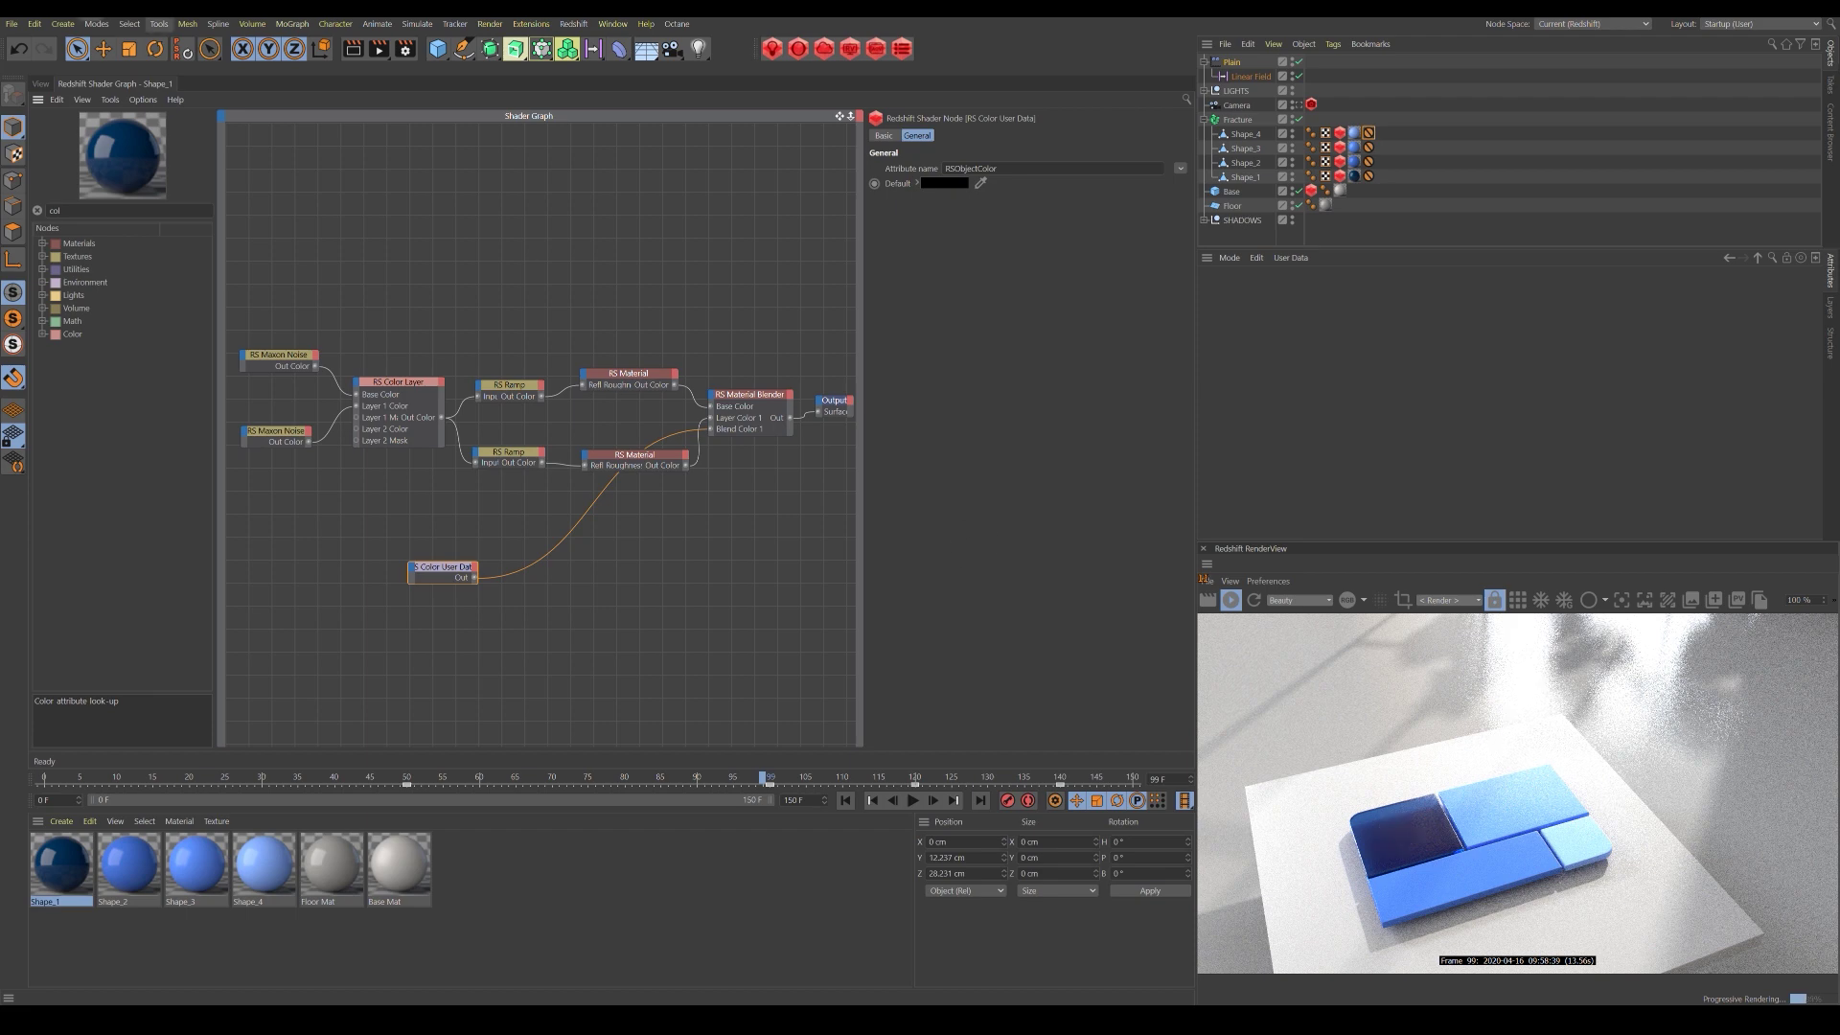
Scrub the timeline between frames 50 and 99 to examine how Shape_1's material blends as the effector passes.
click(40, 86)
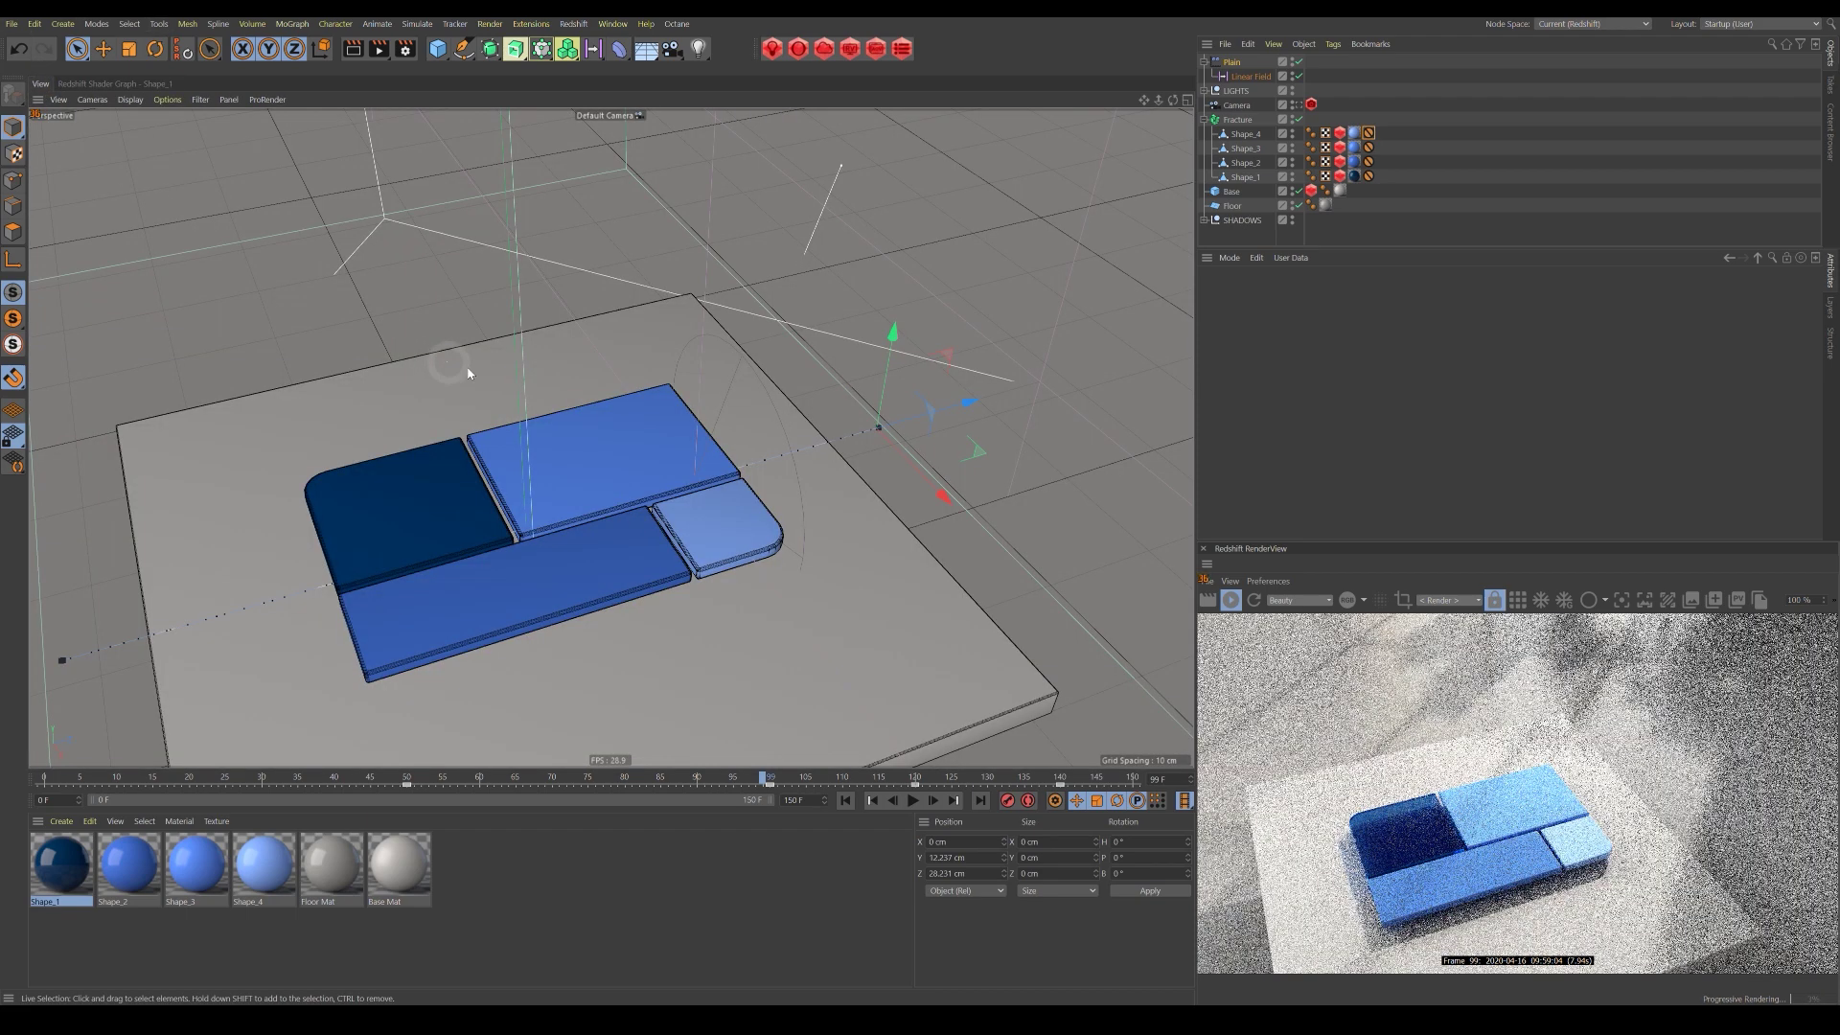
alt+right_drag(568, 416, 598, 425)
alt+drag(598, 425, 601, 451)
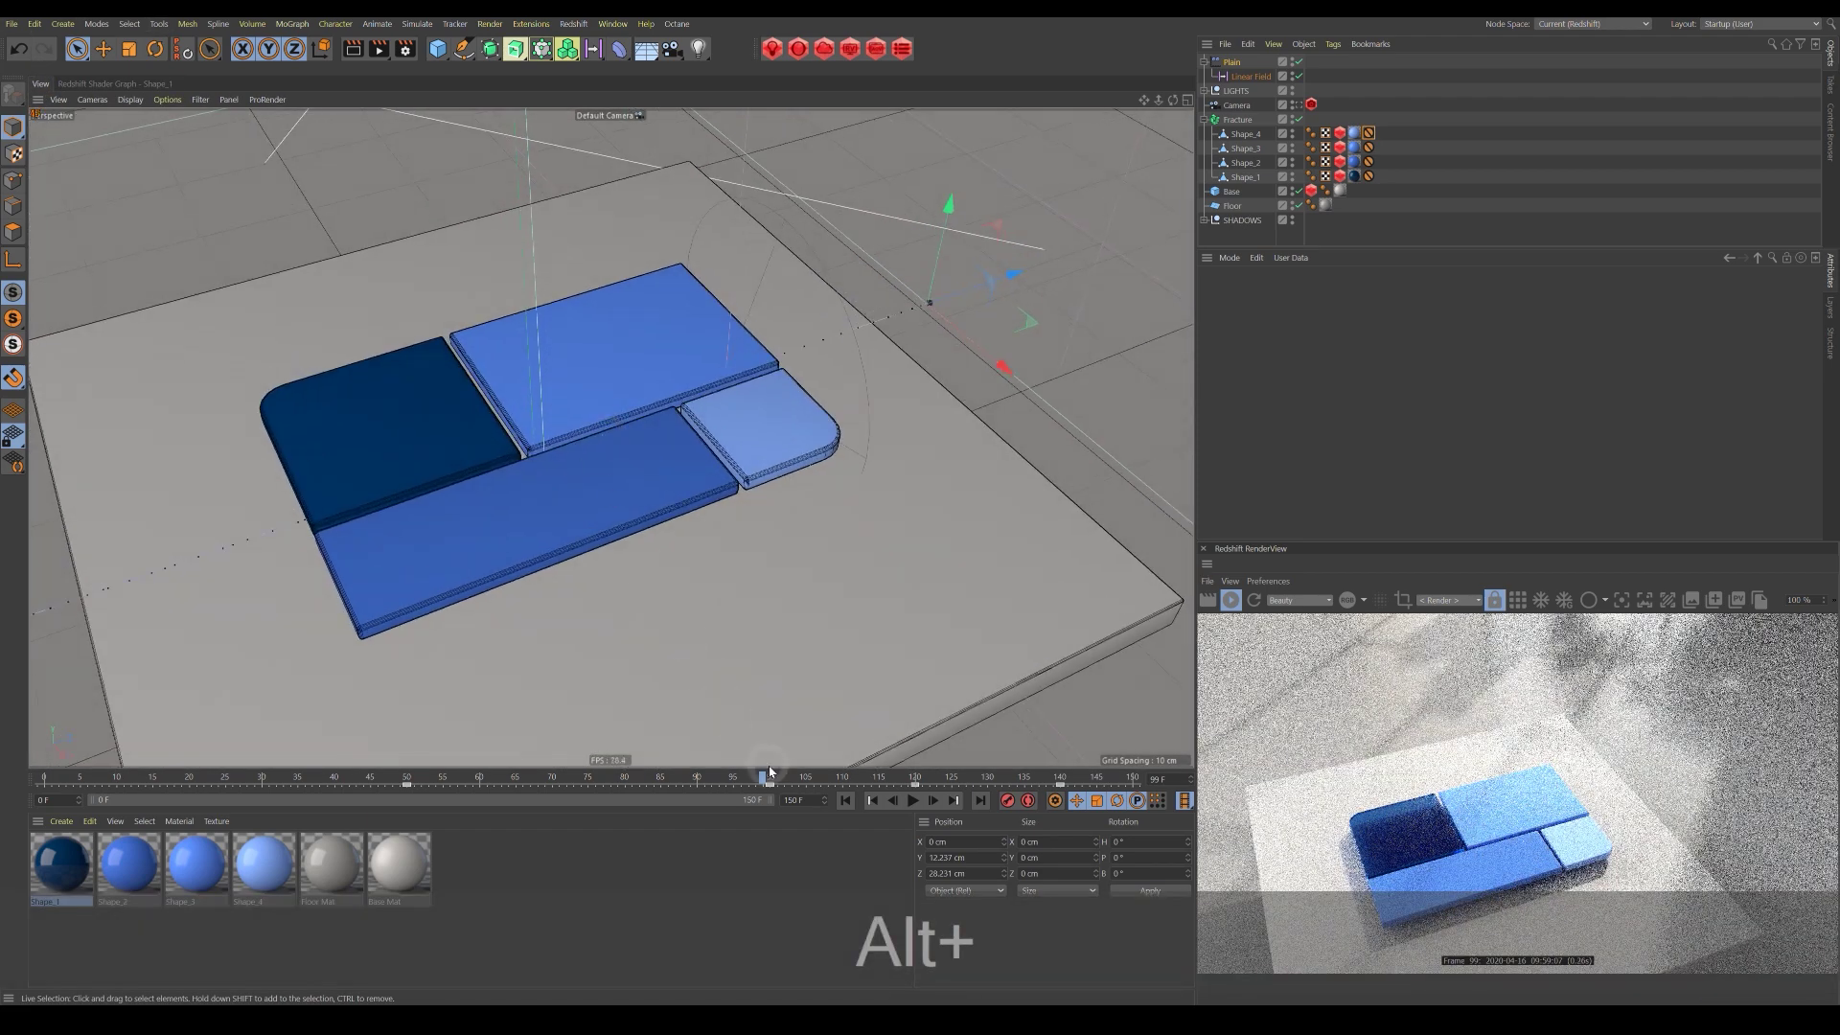
drag(764, 779, 596, 778)
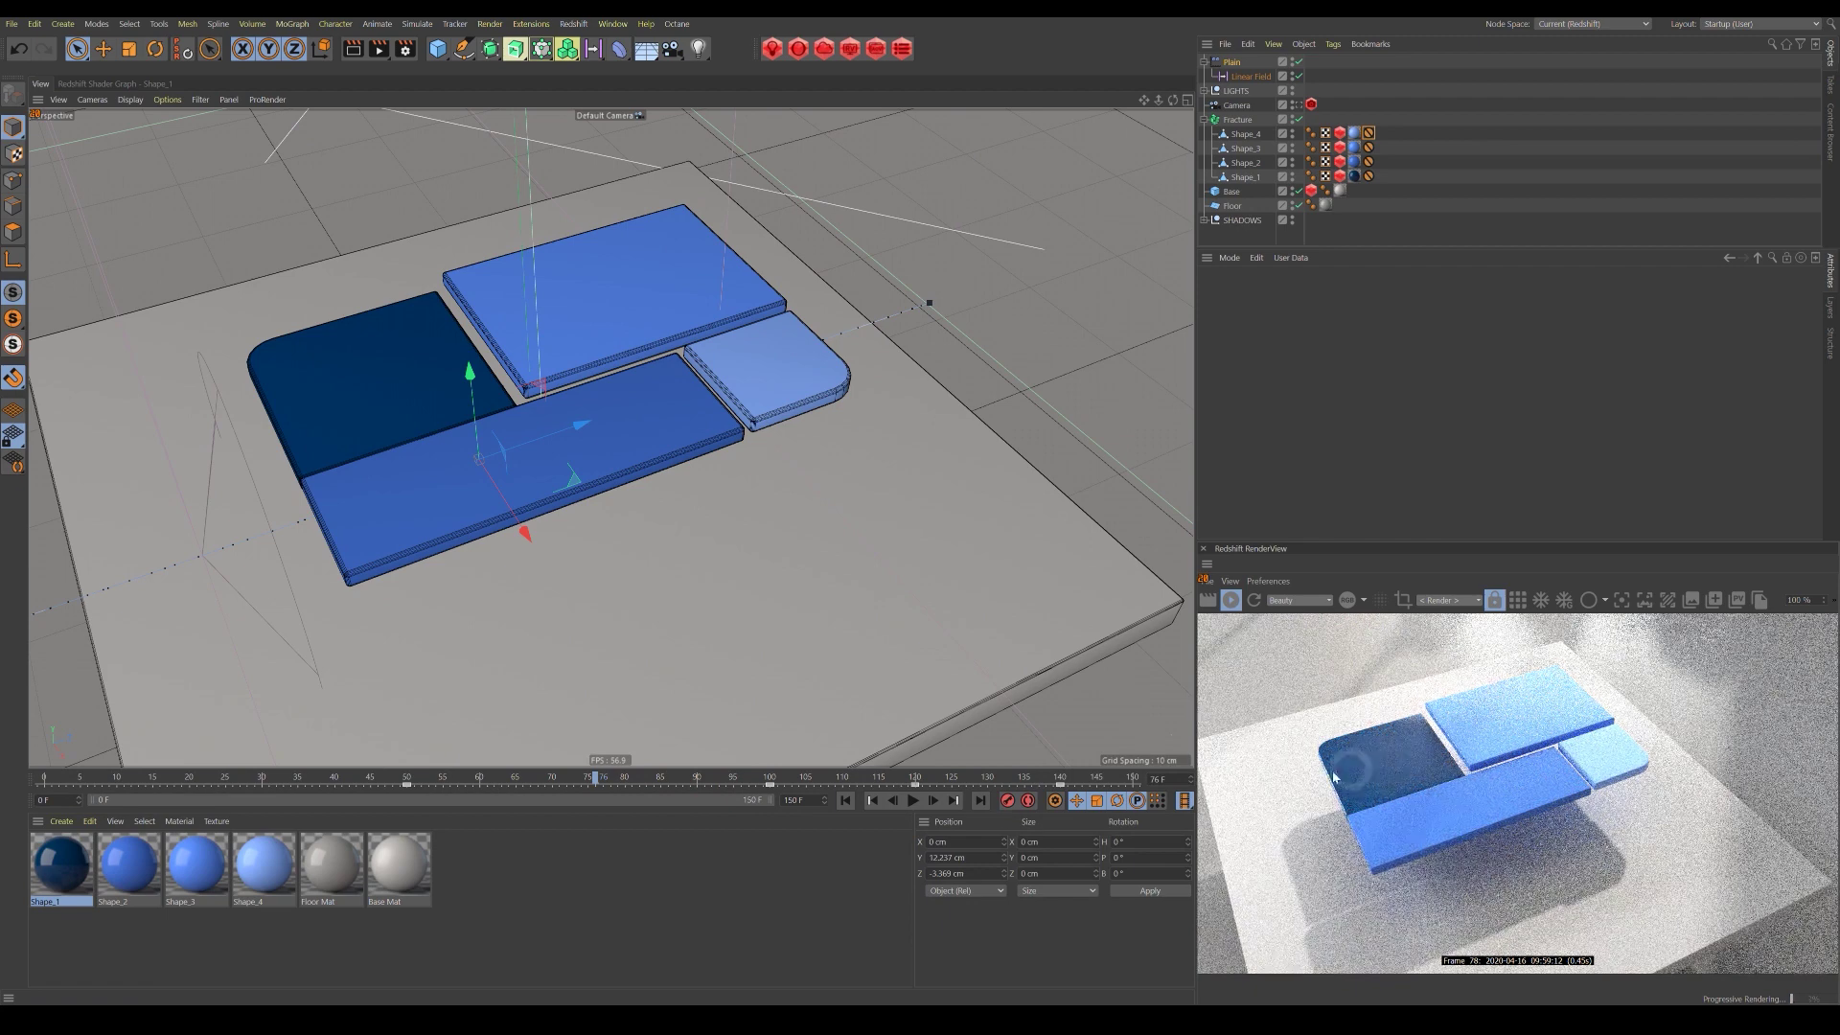
drag(594, 779, 410, 779)
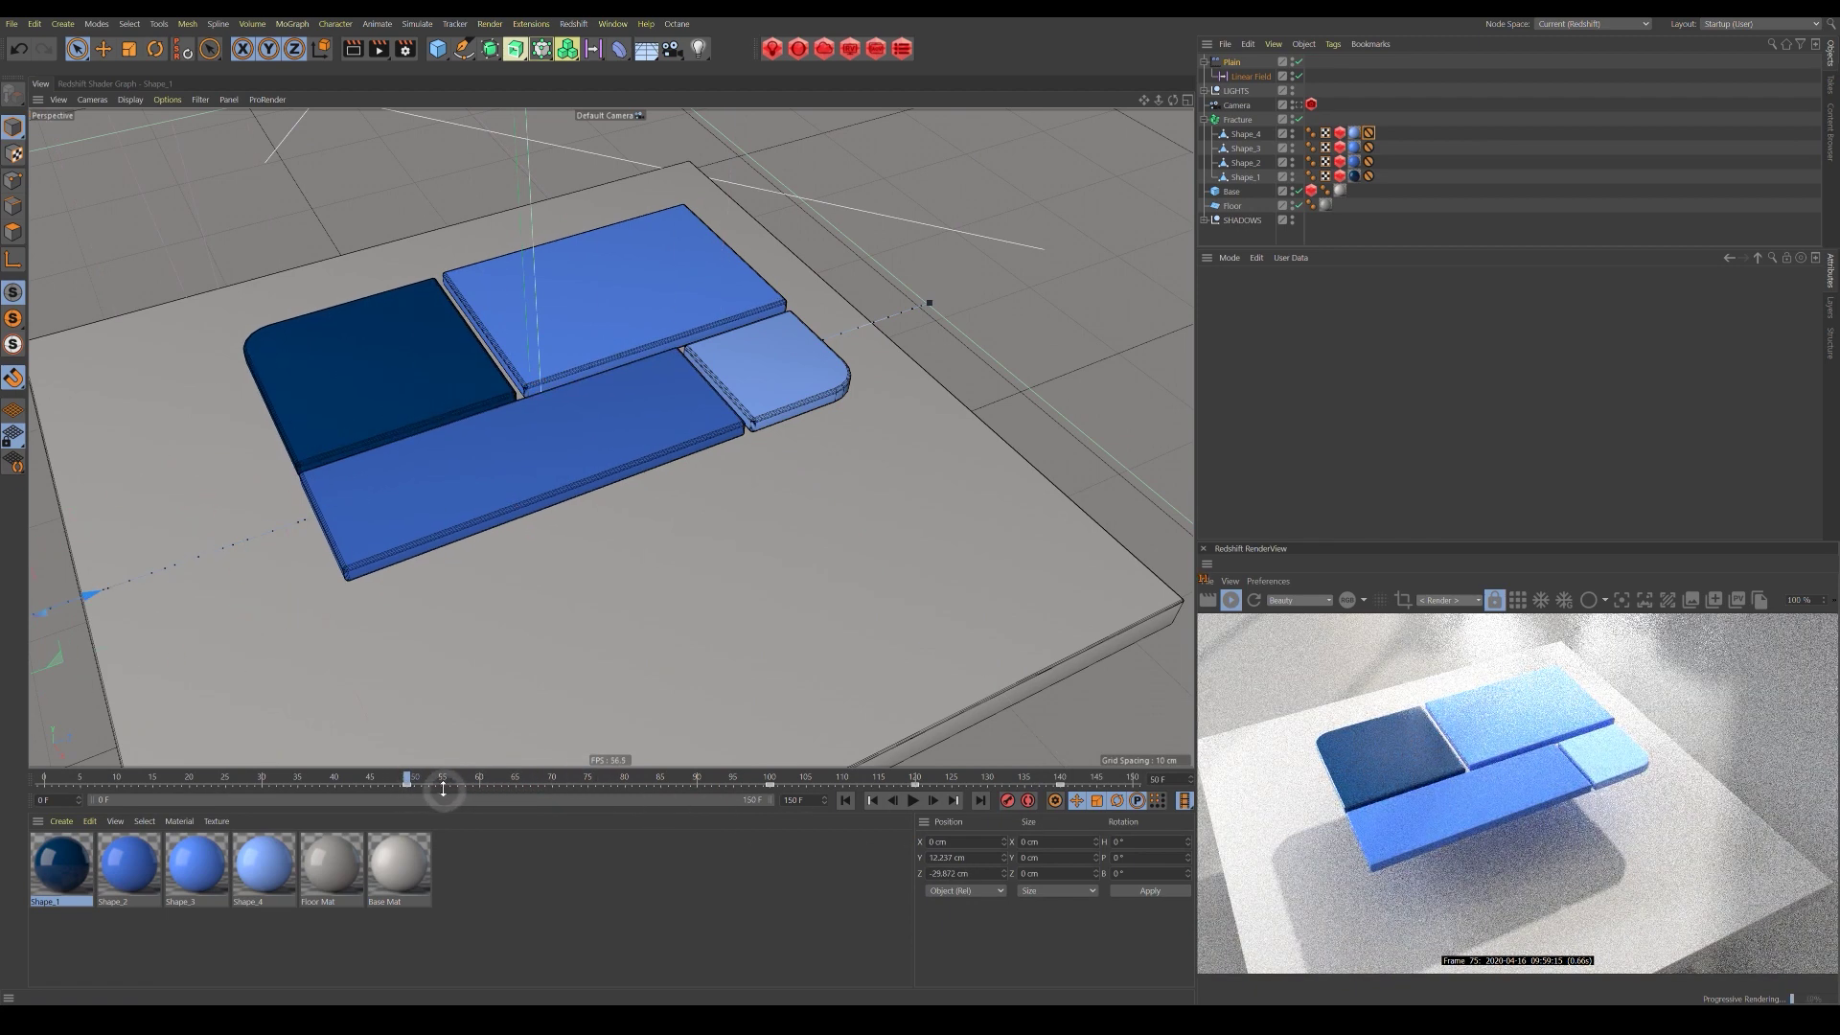
drag(413, 778, 625, 779)
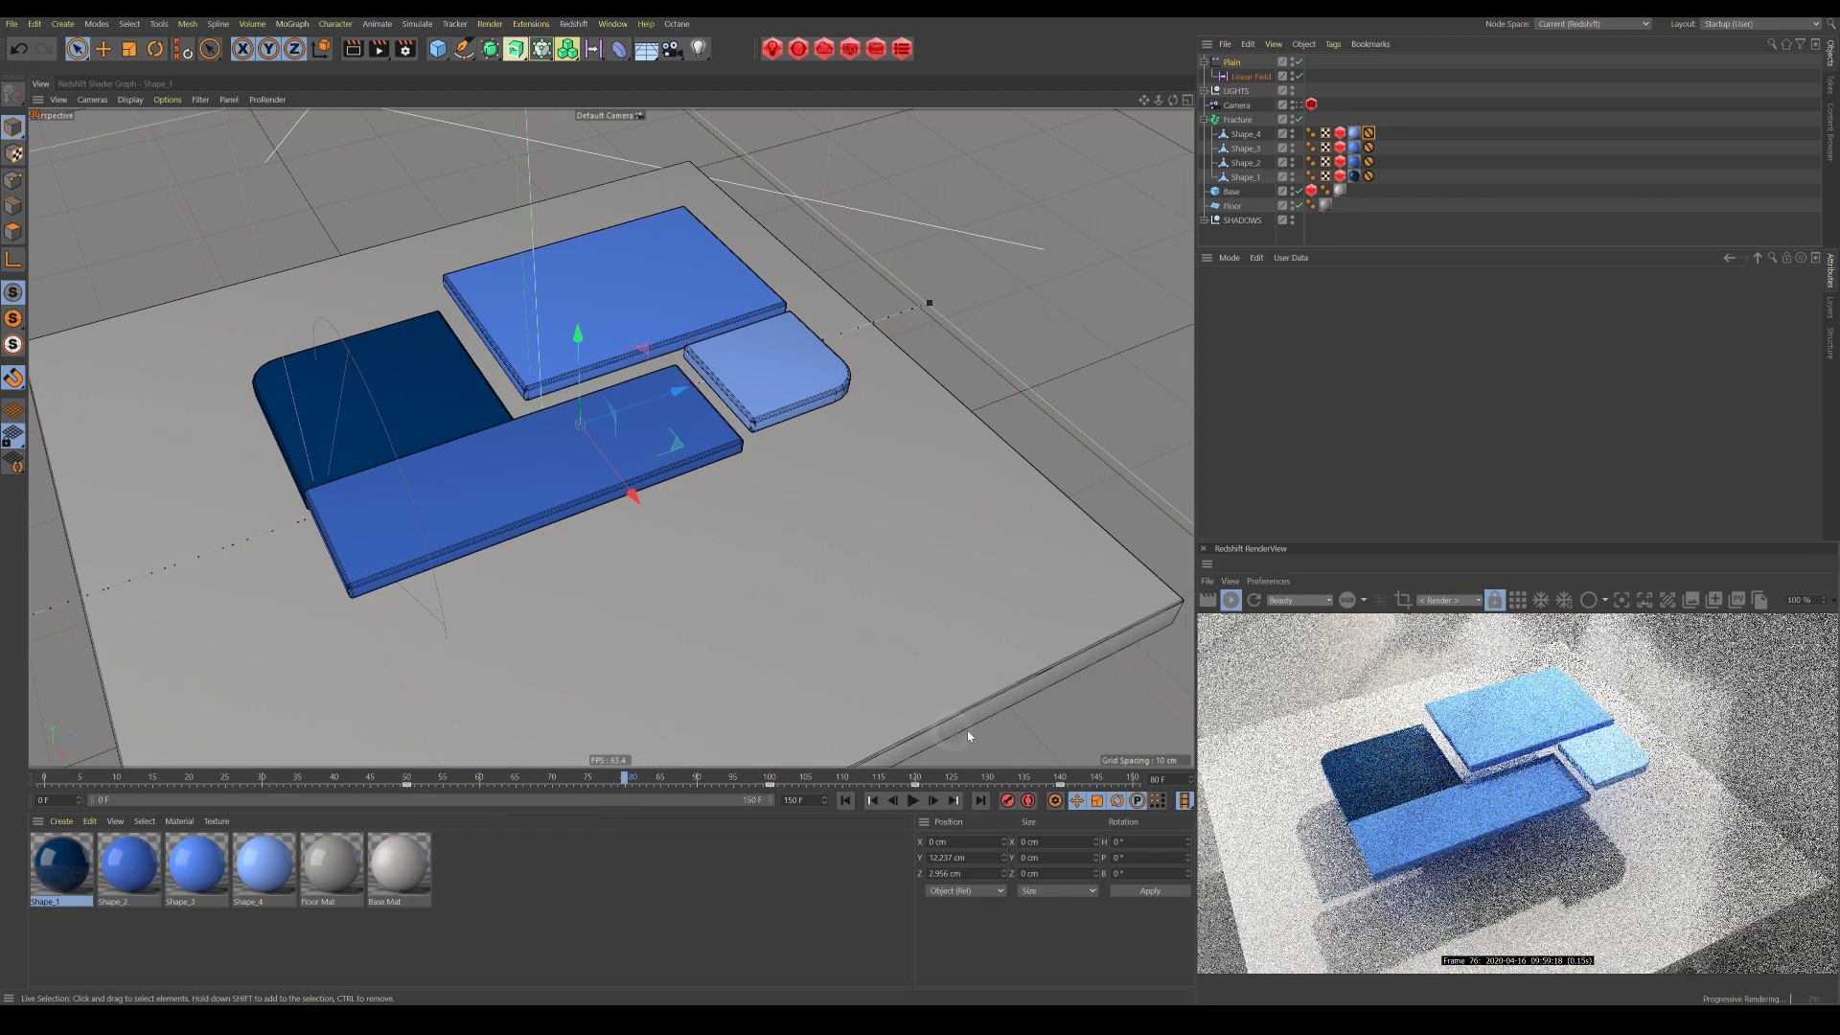
drag(628, 779, 698, 781)
Add a Color User Data node to the Shape_2 material and connect it to the Material Blender's Blend Color 1.
click(145, 876)
double_click(145, 876)
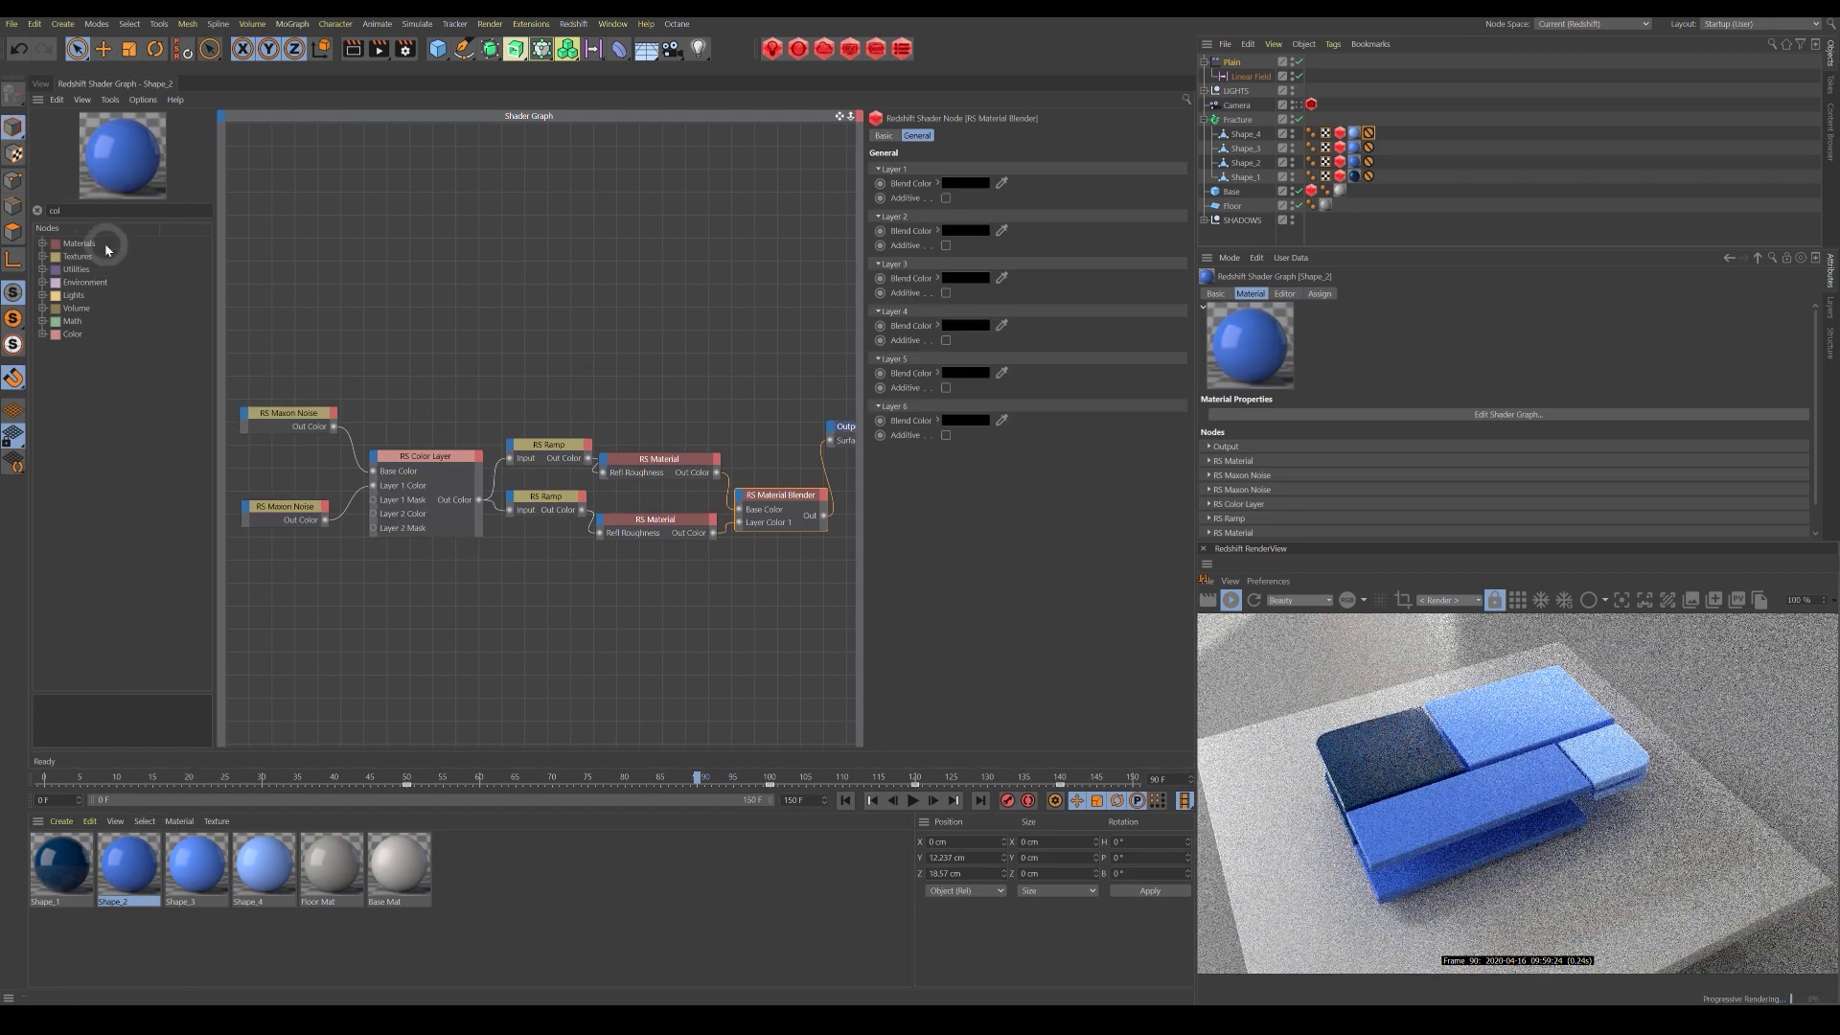
drag(73, 211, 9, 217)
text(col)
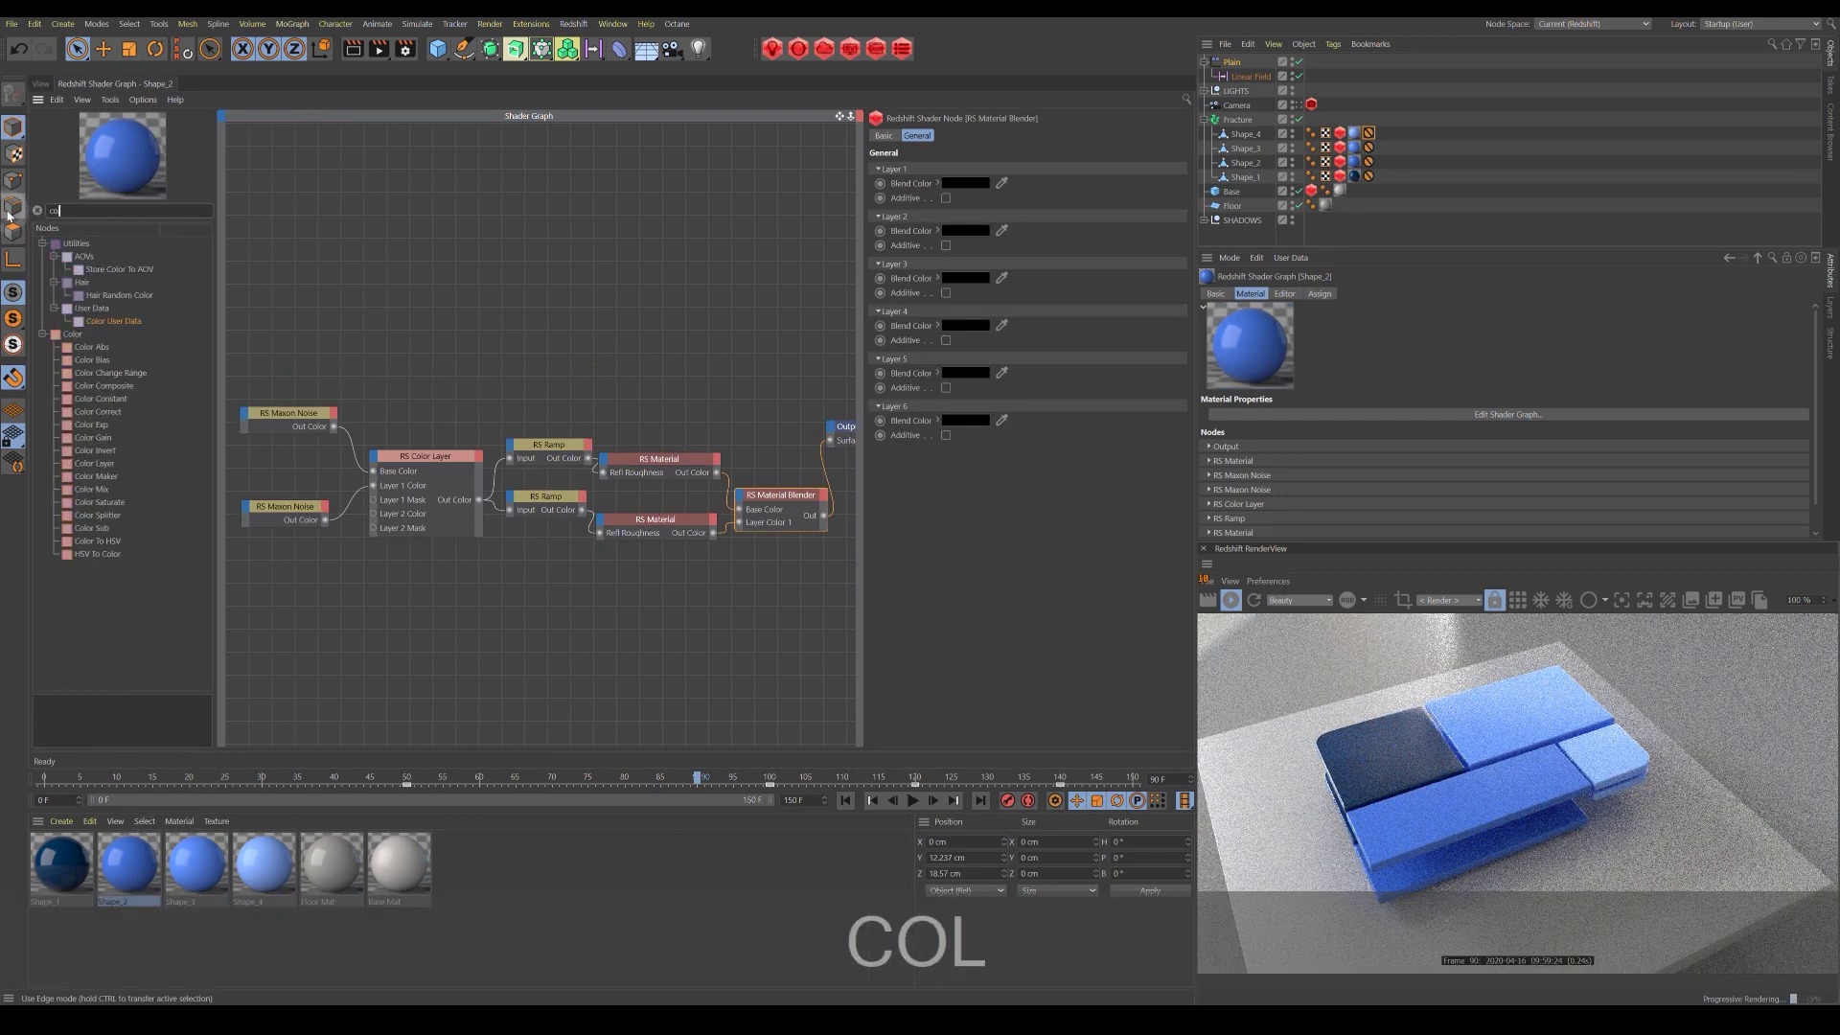
drag(431, 585, 520, 602)
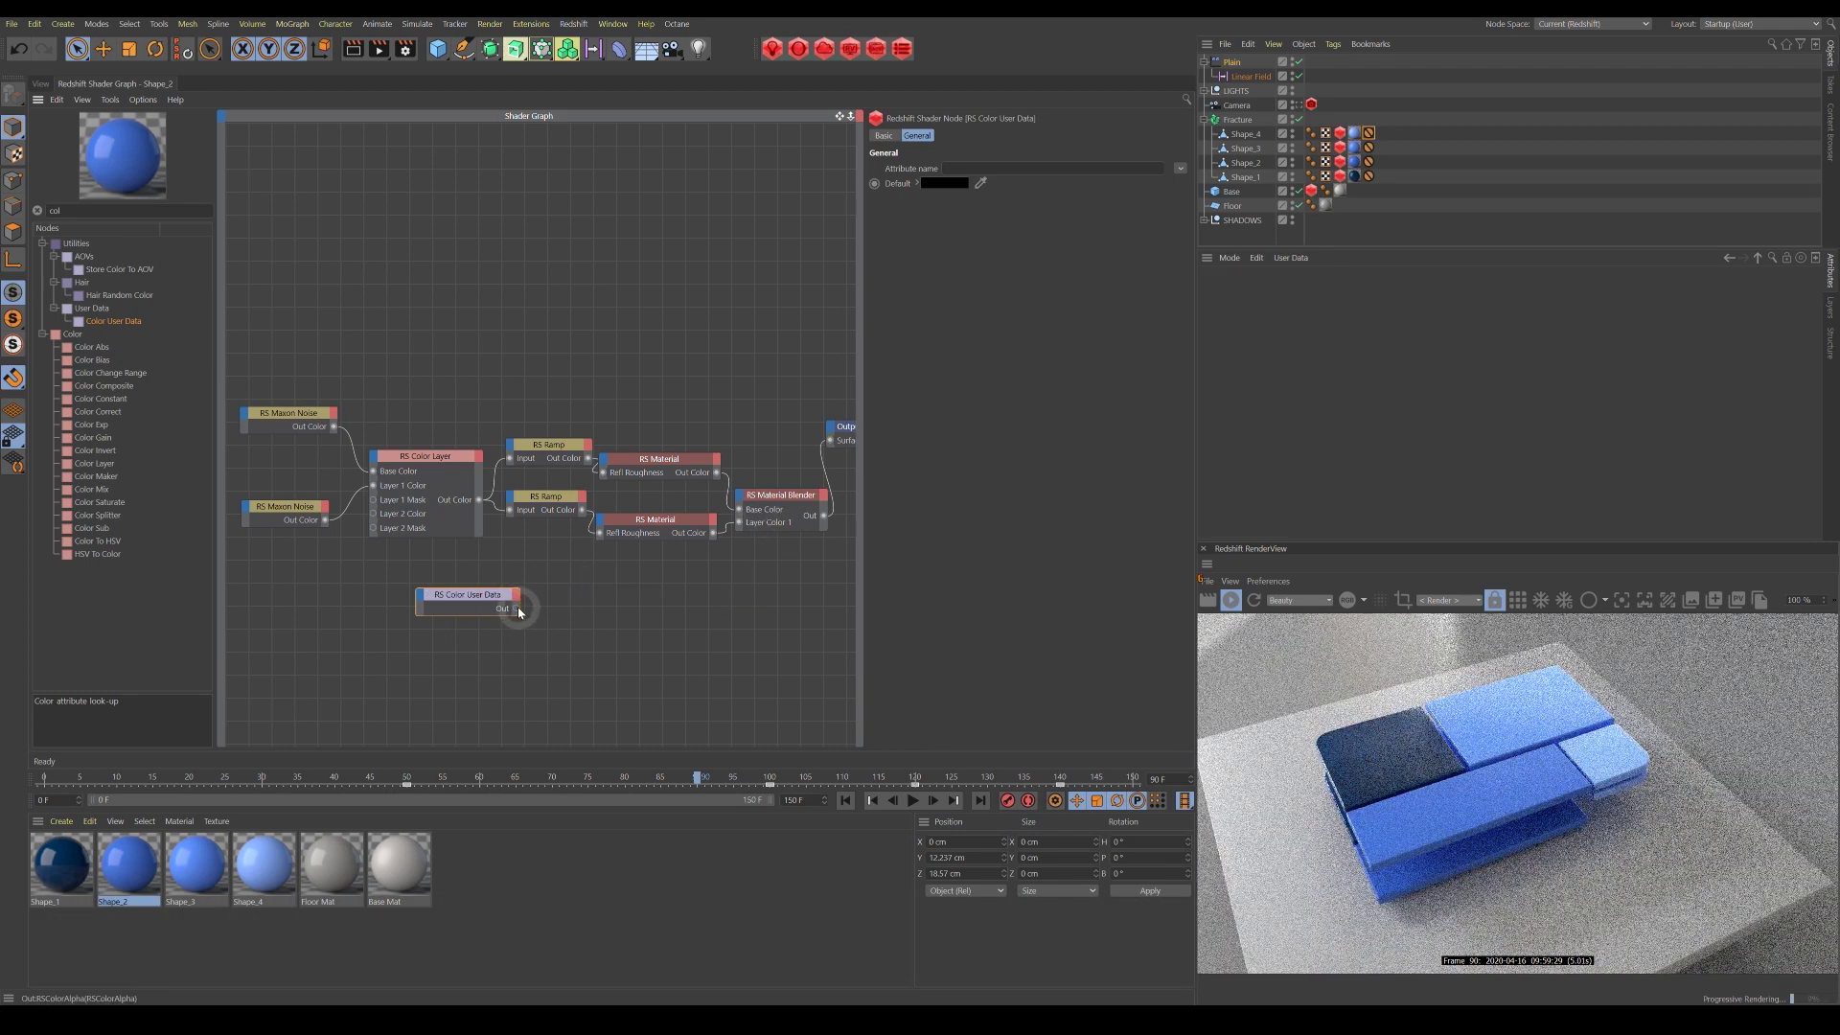
drag(710, 539, 743, 498)
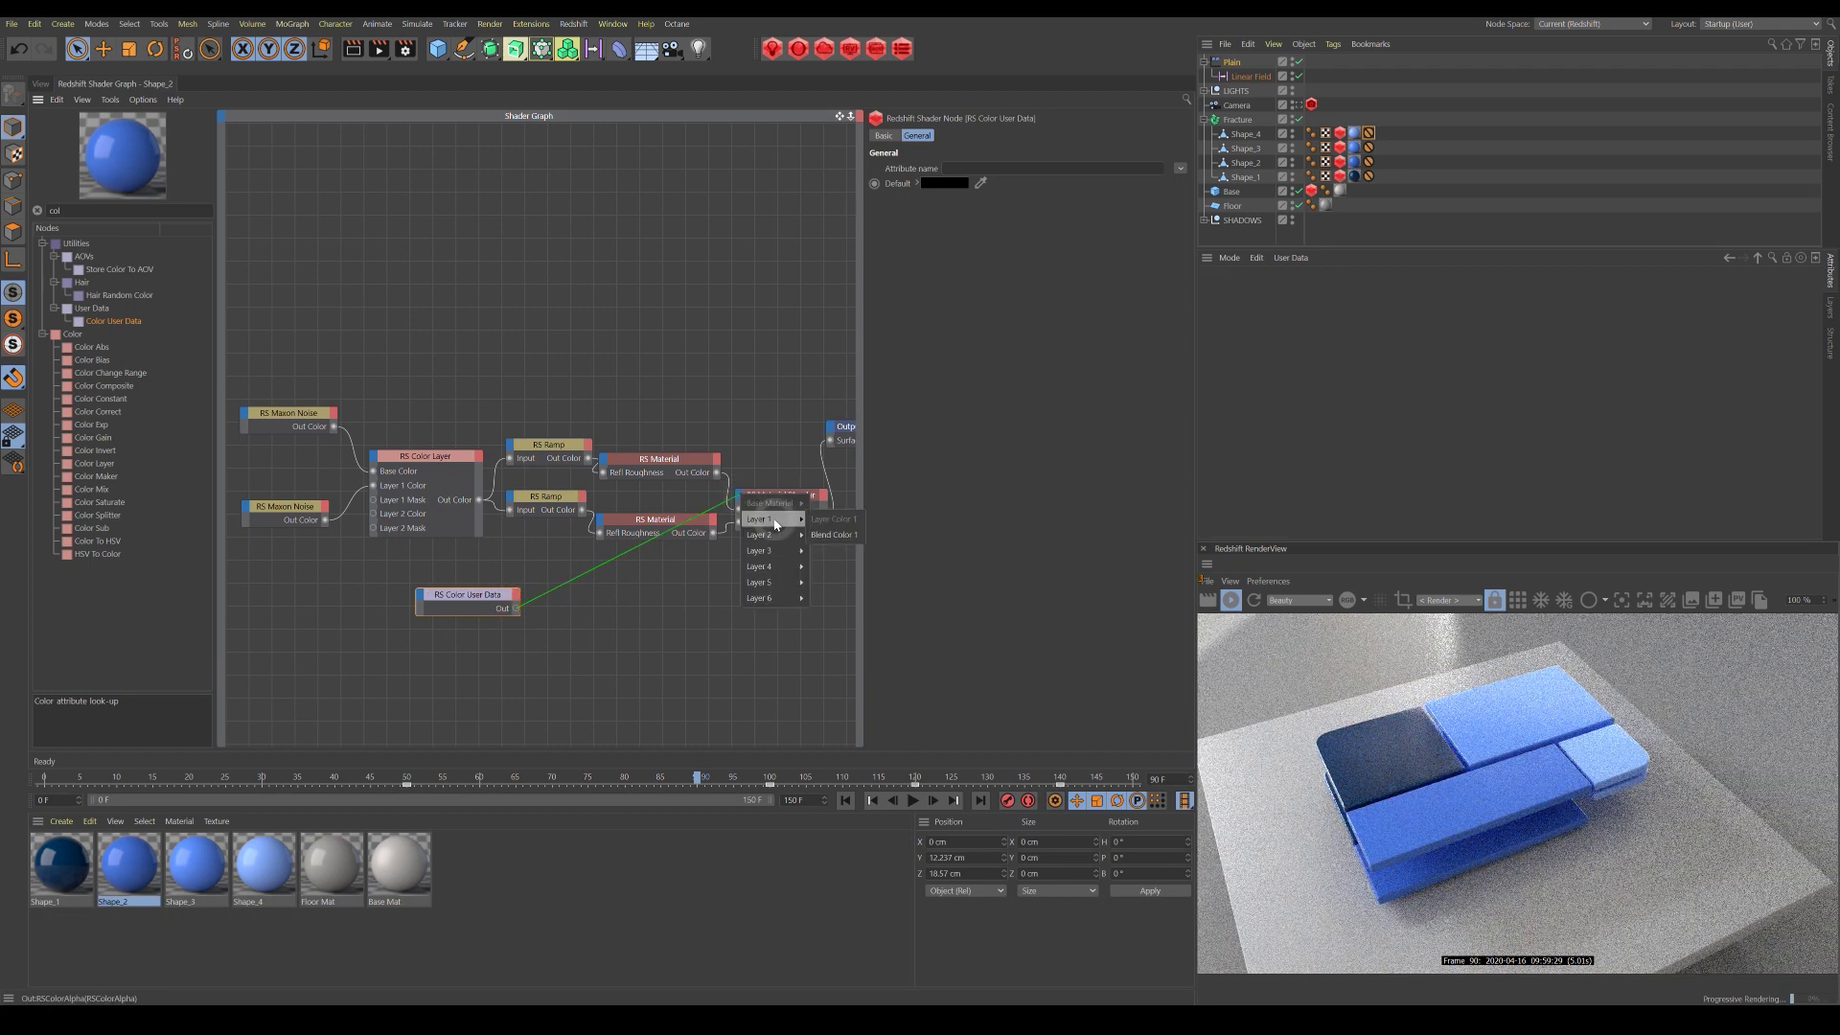
click(833, 535)
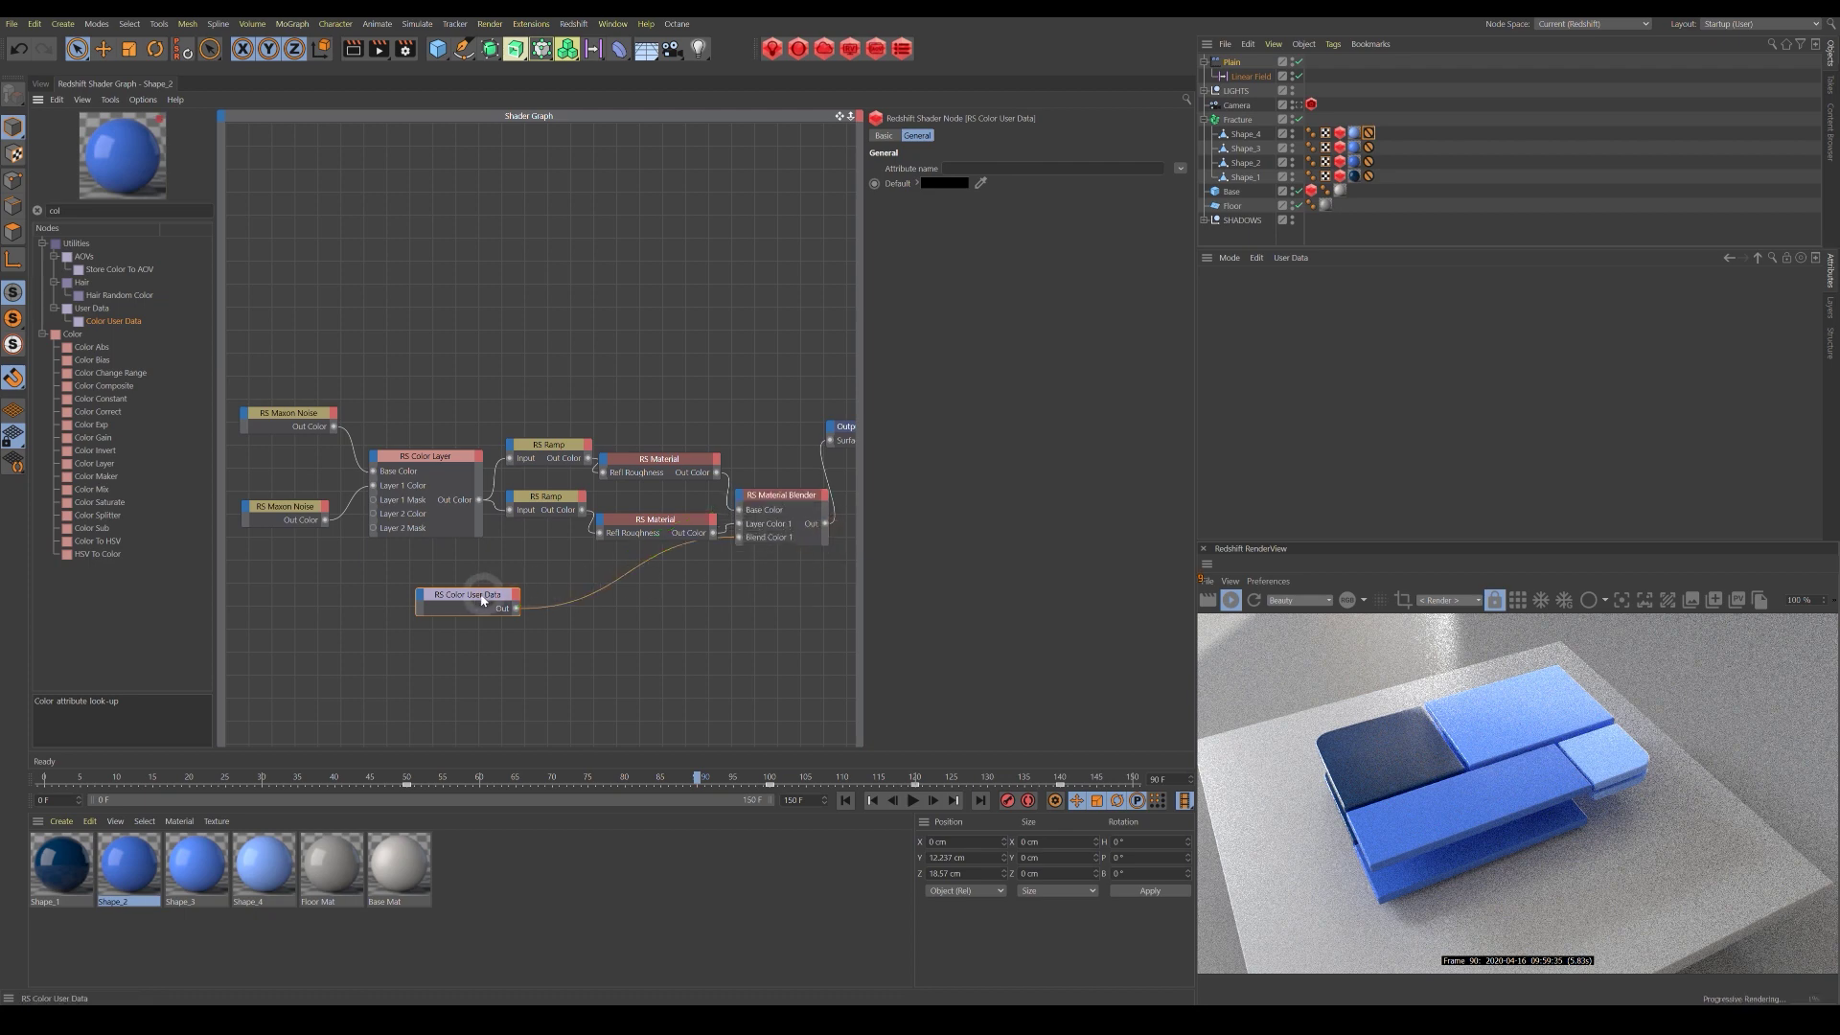
Set the attribute name of Shape_2's Color User Data node to Object Color.
click(1181, 169)
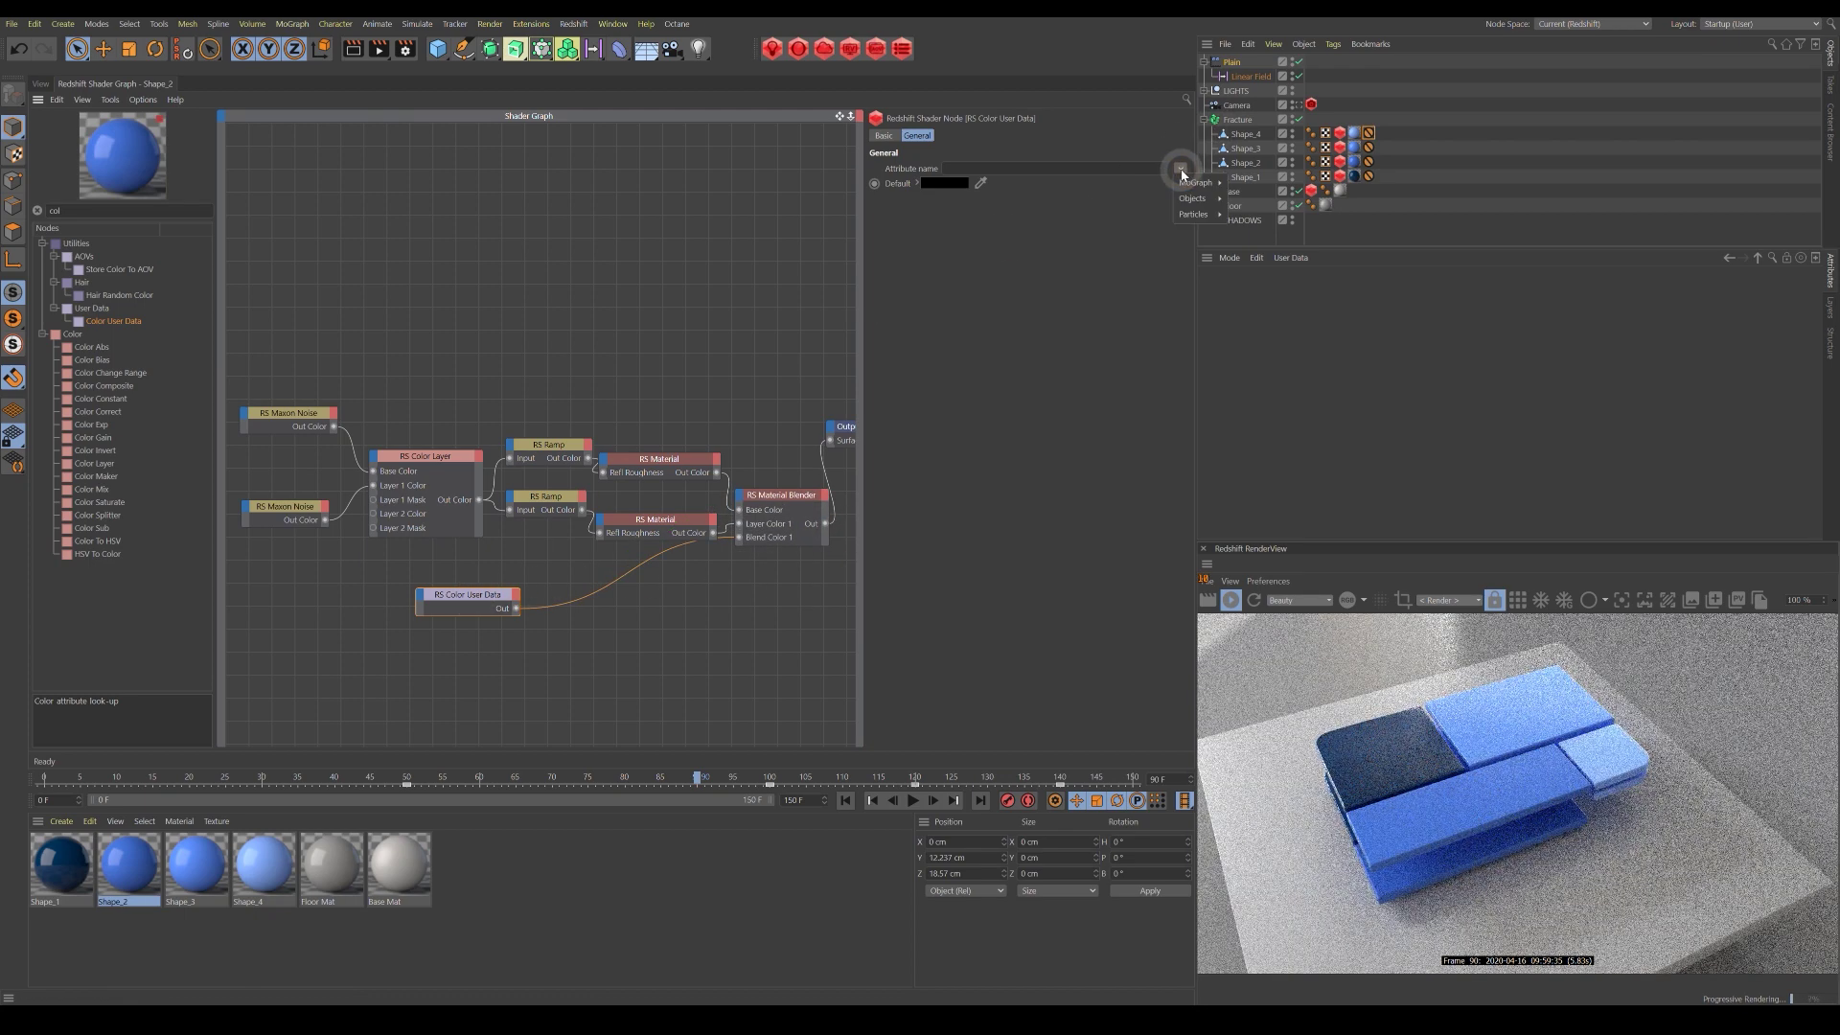
mouse_move(1191, 198)
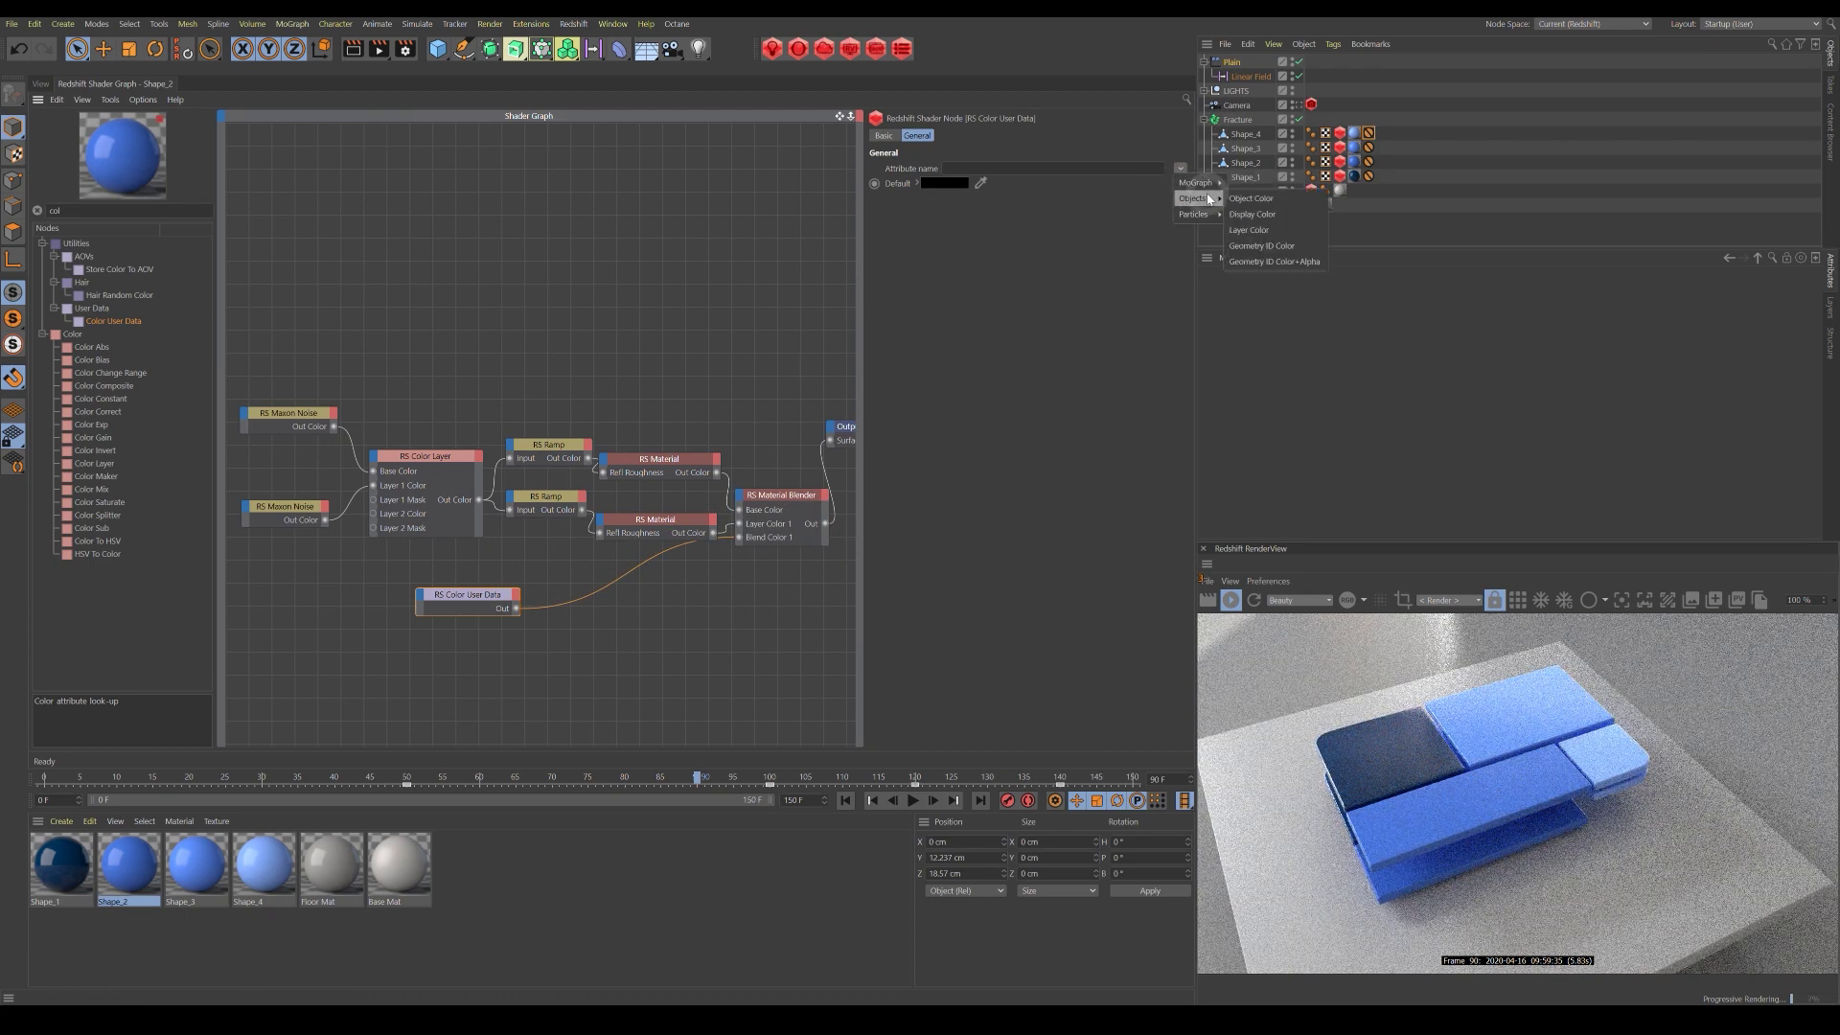
click(1251, 198)
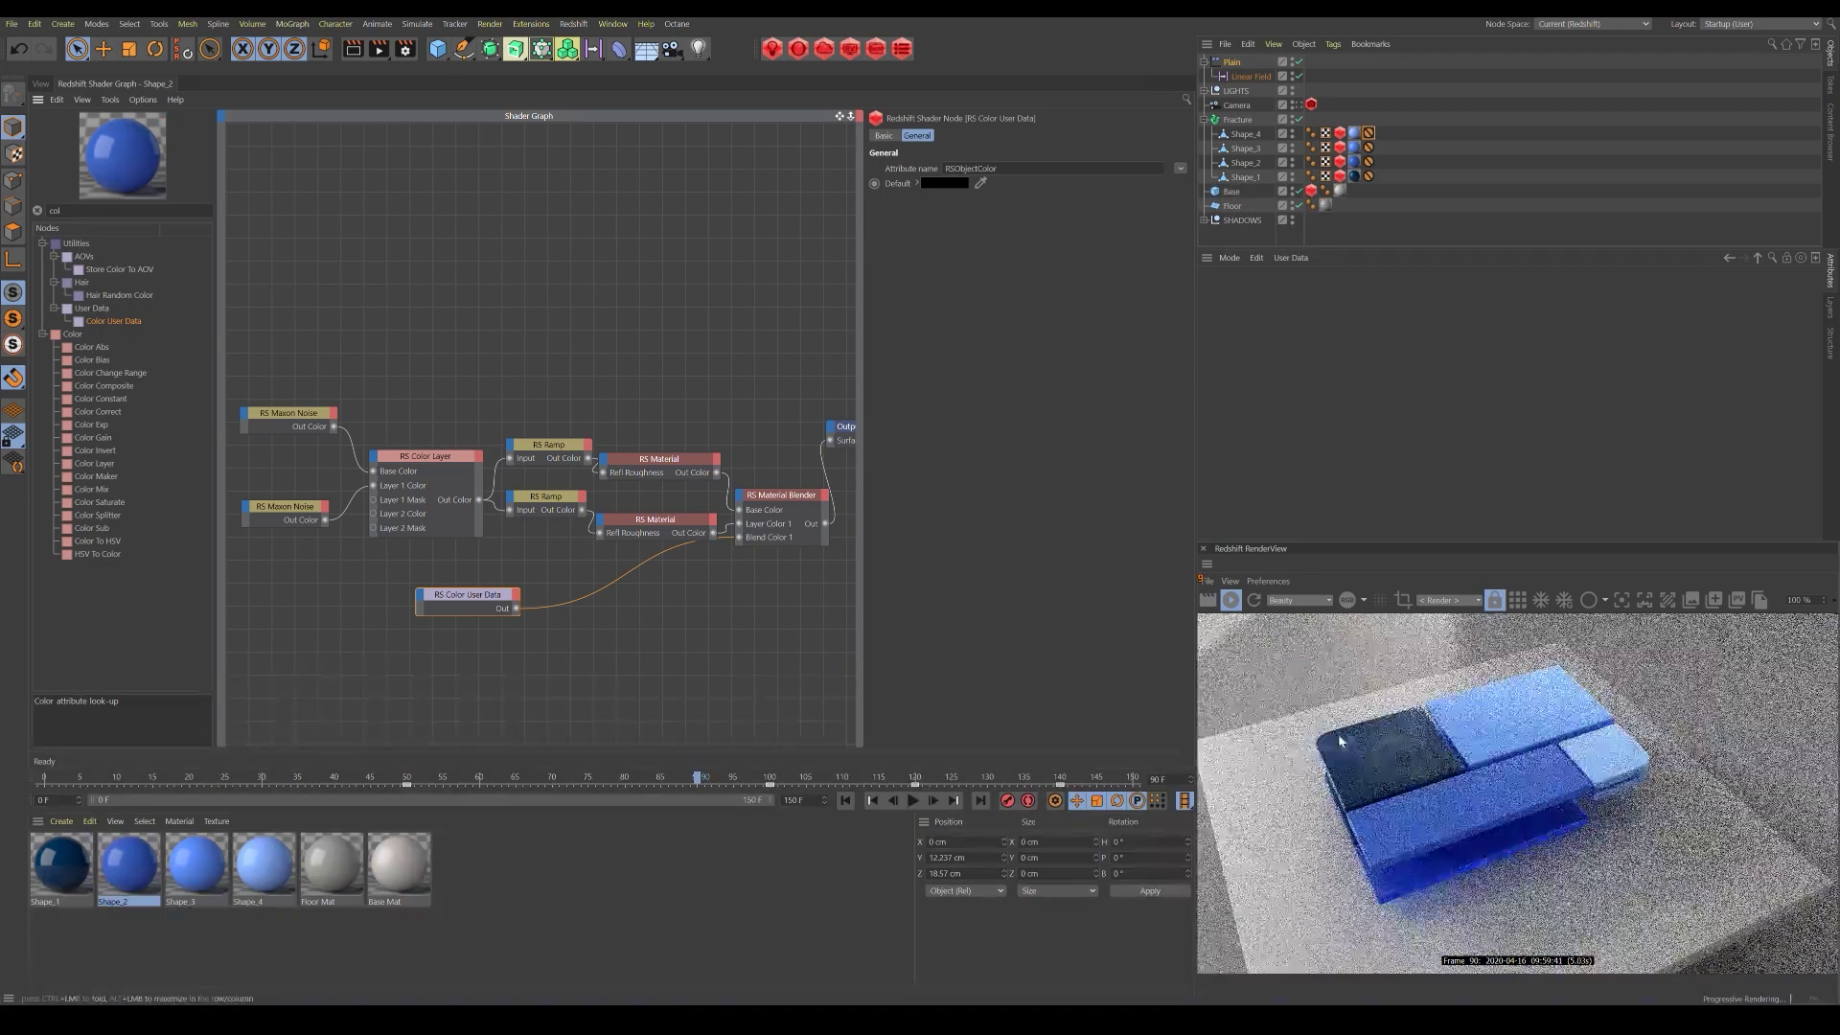
Add a Color User Data node set to Object Color in the Shape_3 material, feeding the Material Blender's Blend Color 1.
double_click(196, 864)
drag(113, 321, 403, 551)
drag(571, 607, 754, 458)
click(1181, 169)
click(1251, 199)
Add a Color User Data node set to Object Color in the Shape_4 material, feeding the Material Blender's Blend Color 1.
double_click(264, 865)
drag(113, 321, 518, 647)
drag(570, 657, 692, 505)
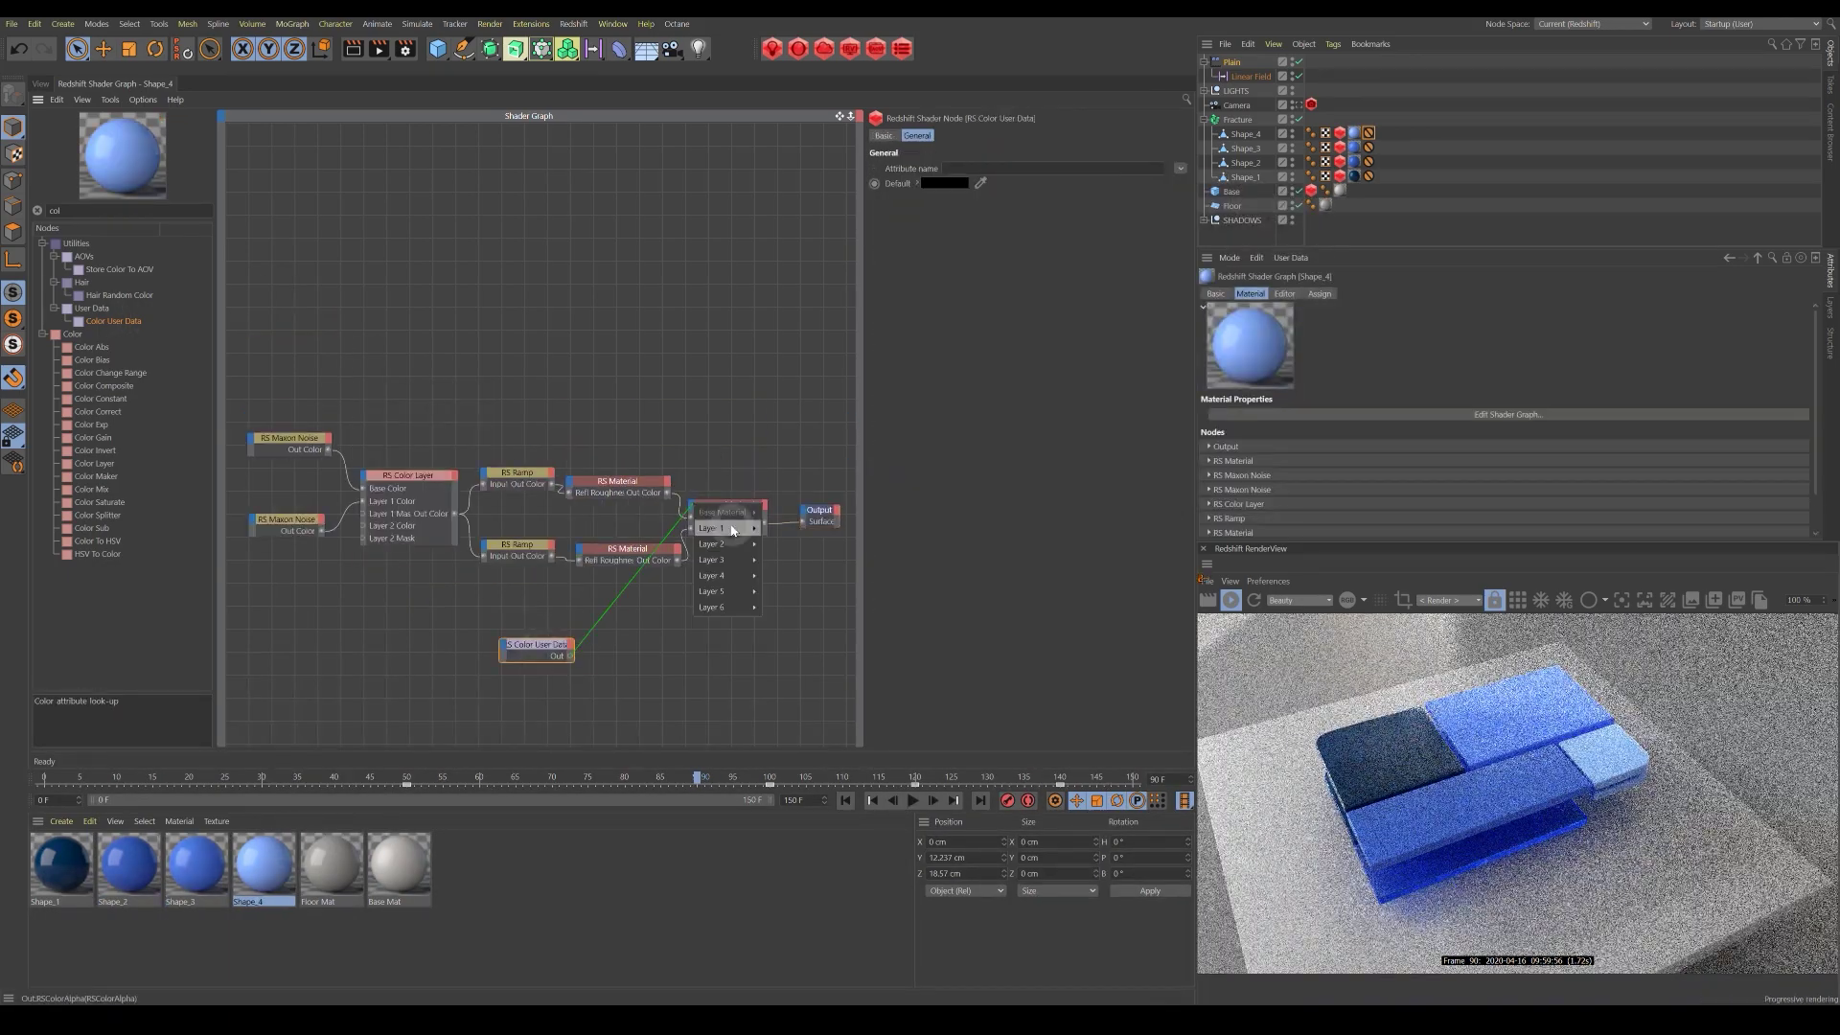
click(800, 544)
click(1181, 169)
click(1251, 198)
Return to the 3D view and scrub between frame 100 and about frame 70 to examine all four material blends.
click(1236, 238)
click(40, 84)
drag(697, 779, 769, 792)
drag(850, 797, 545, 808)
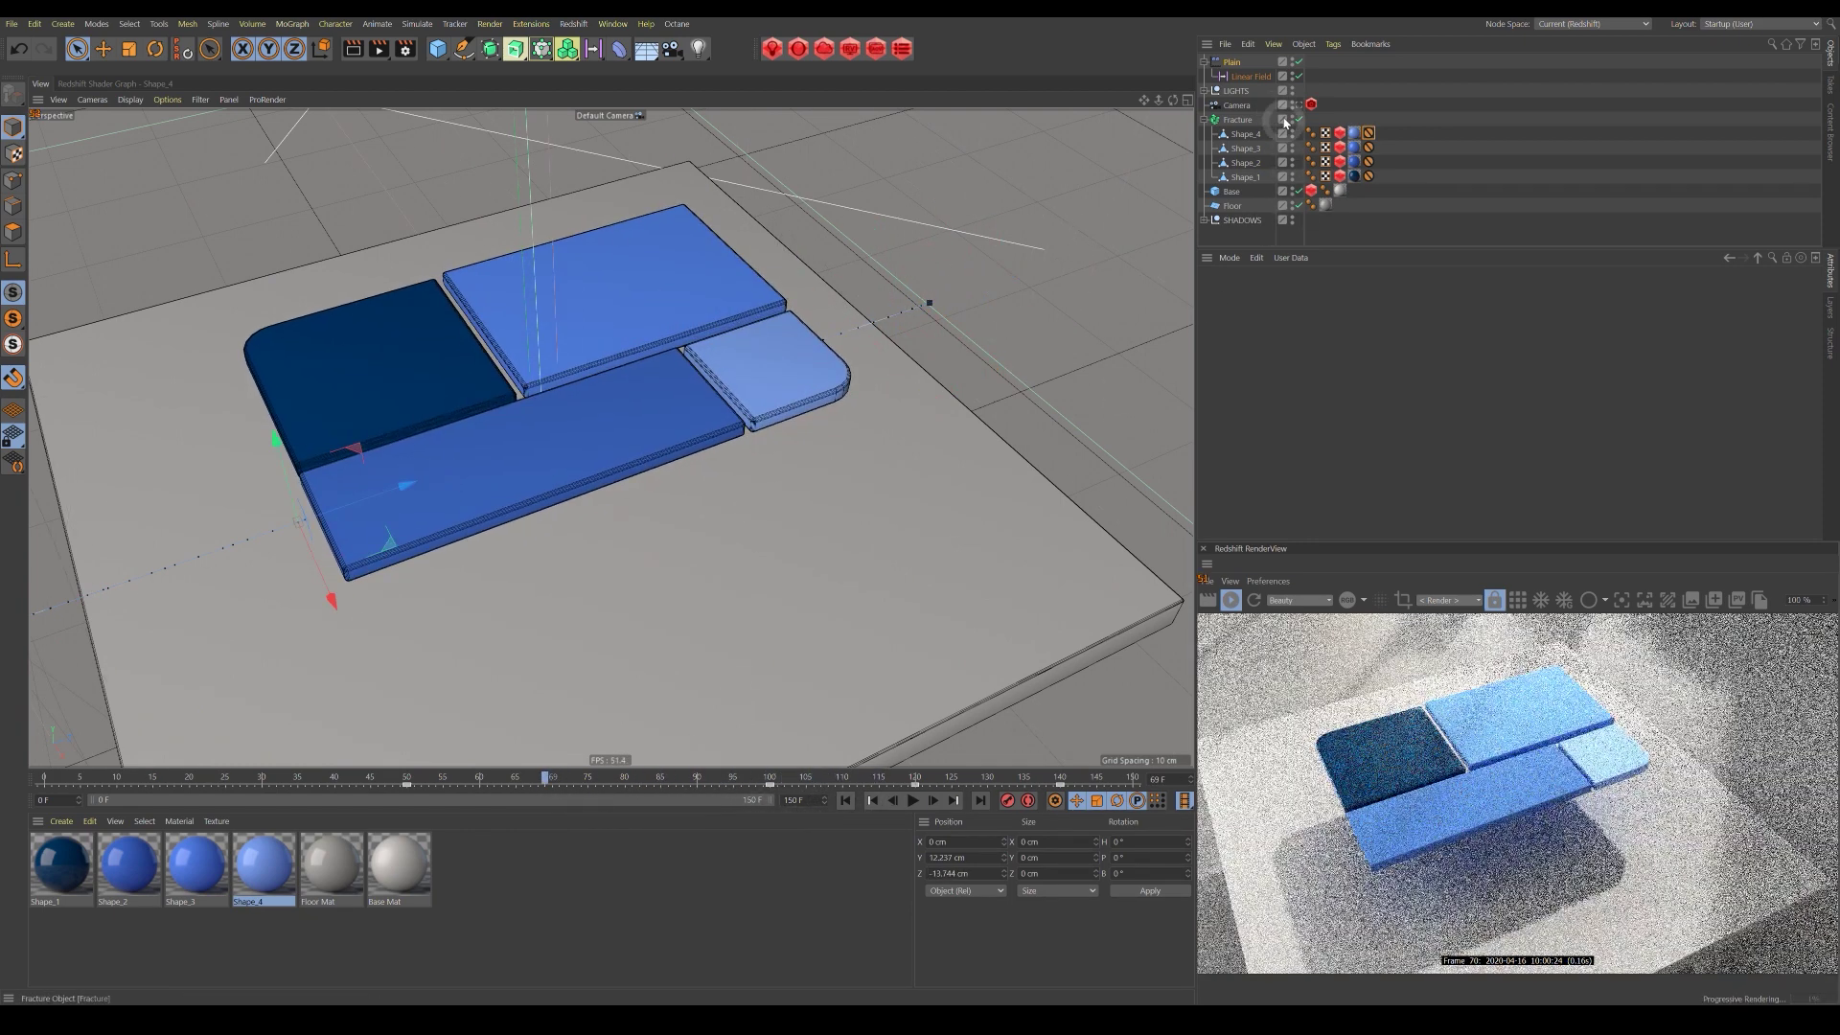
Collapse the Plain and Fracture hierarchies, add a Delay effector to the Fracture object, and display its Effector settings.
click(1204, 61)
click(1204, 106)
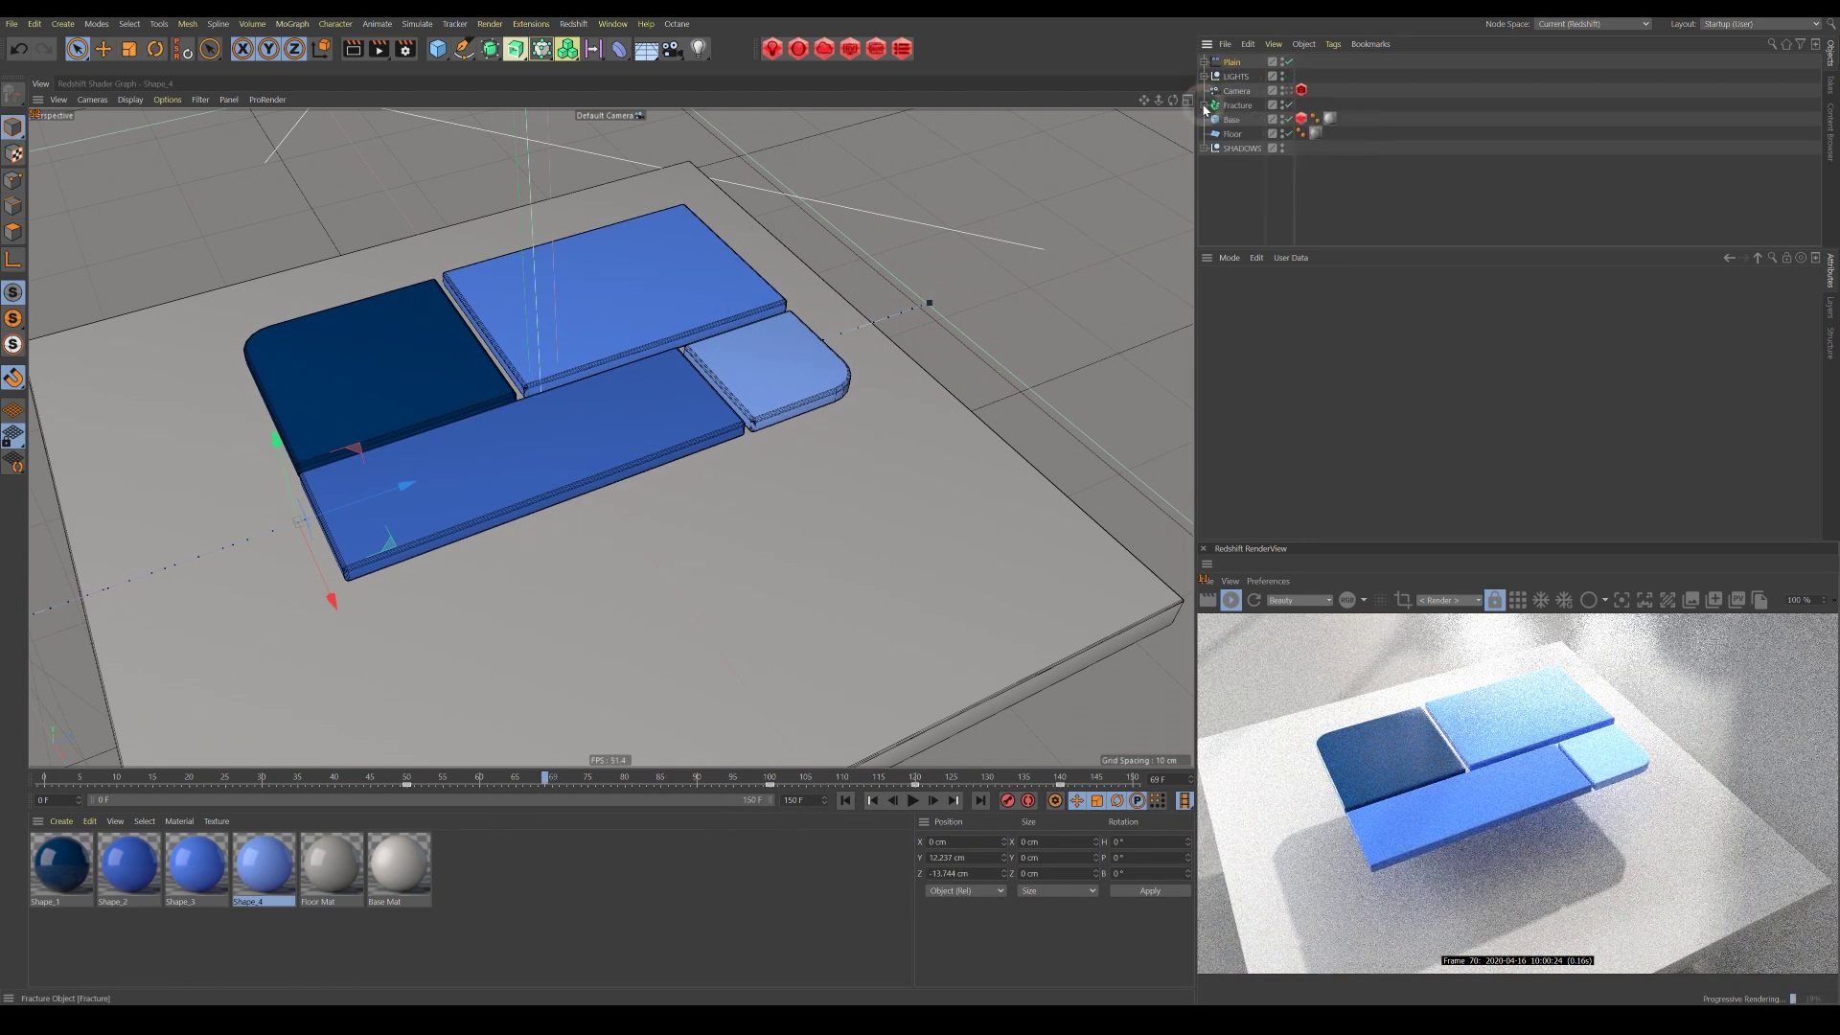
click(1238, 106)
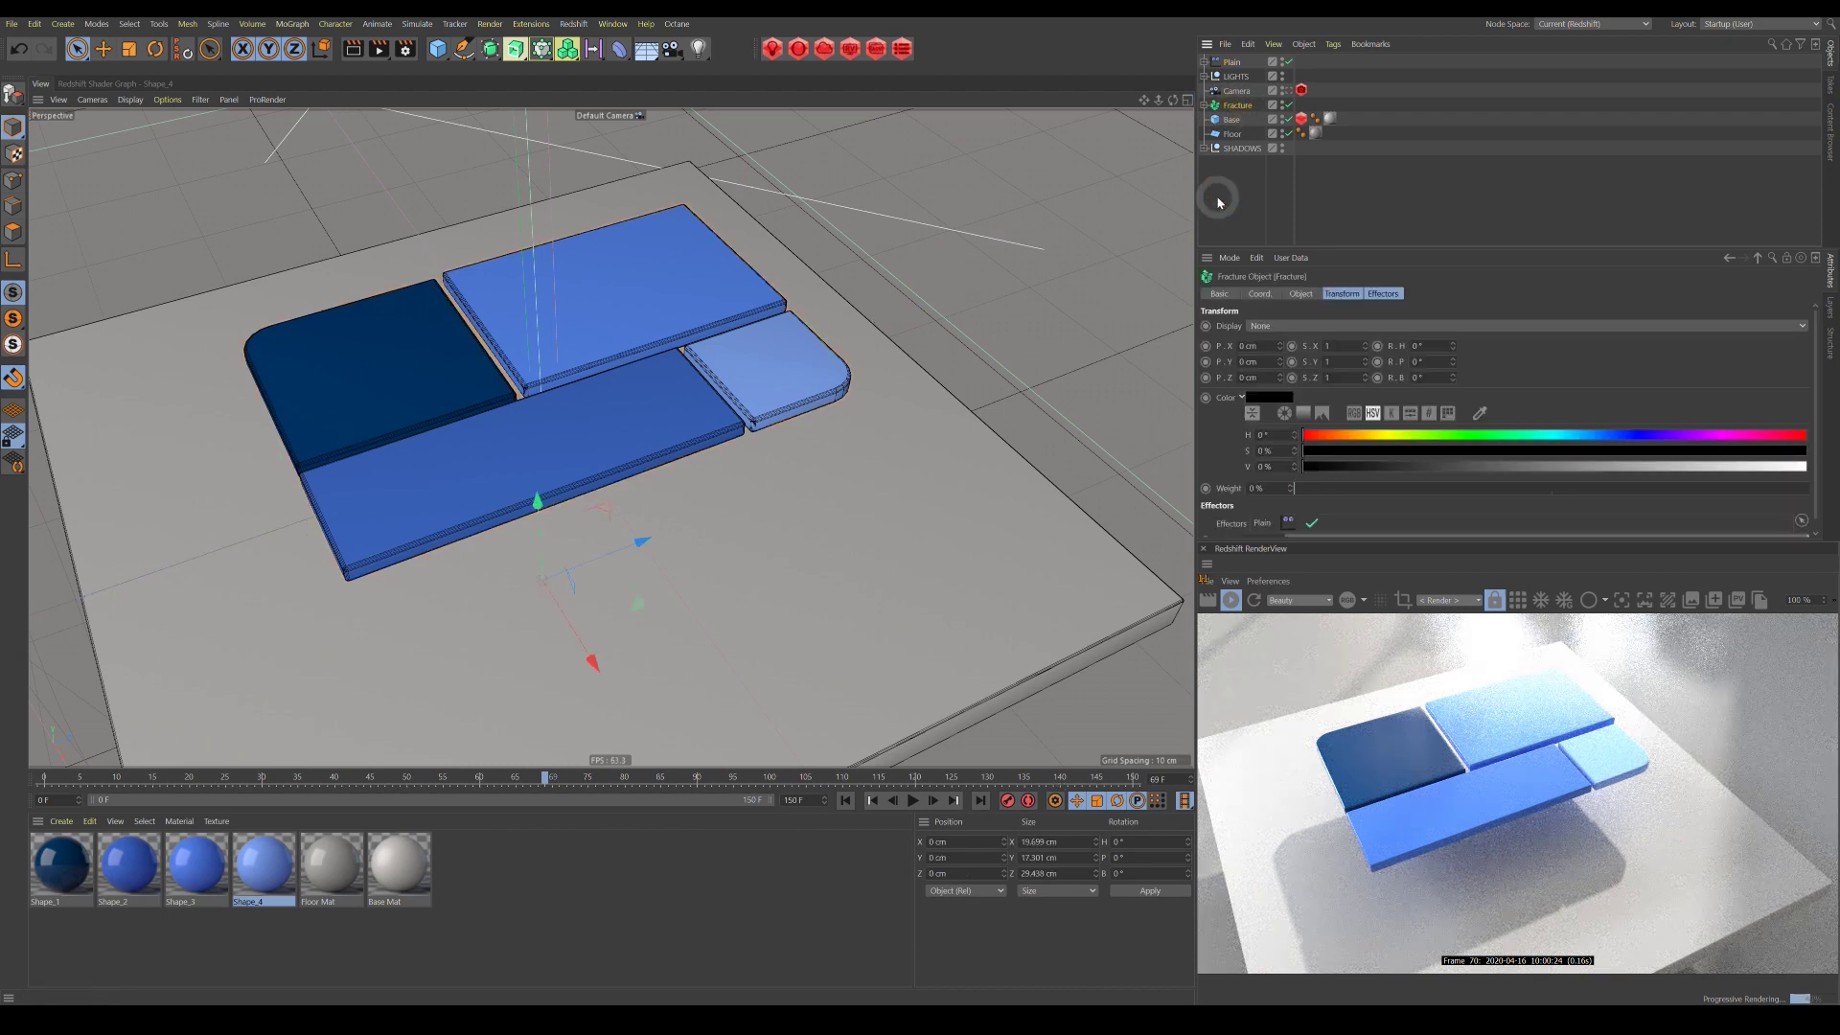
click(293, 24)
mouse_move(331, 47)
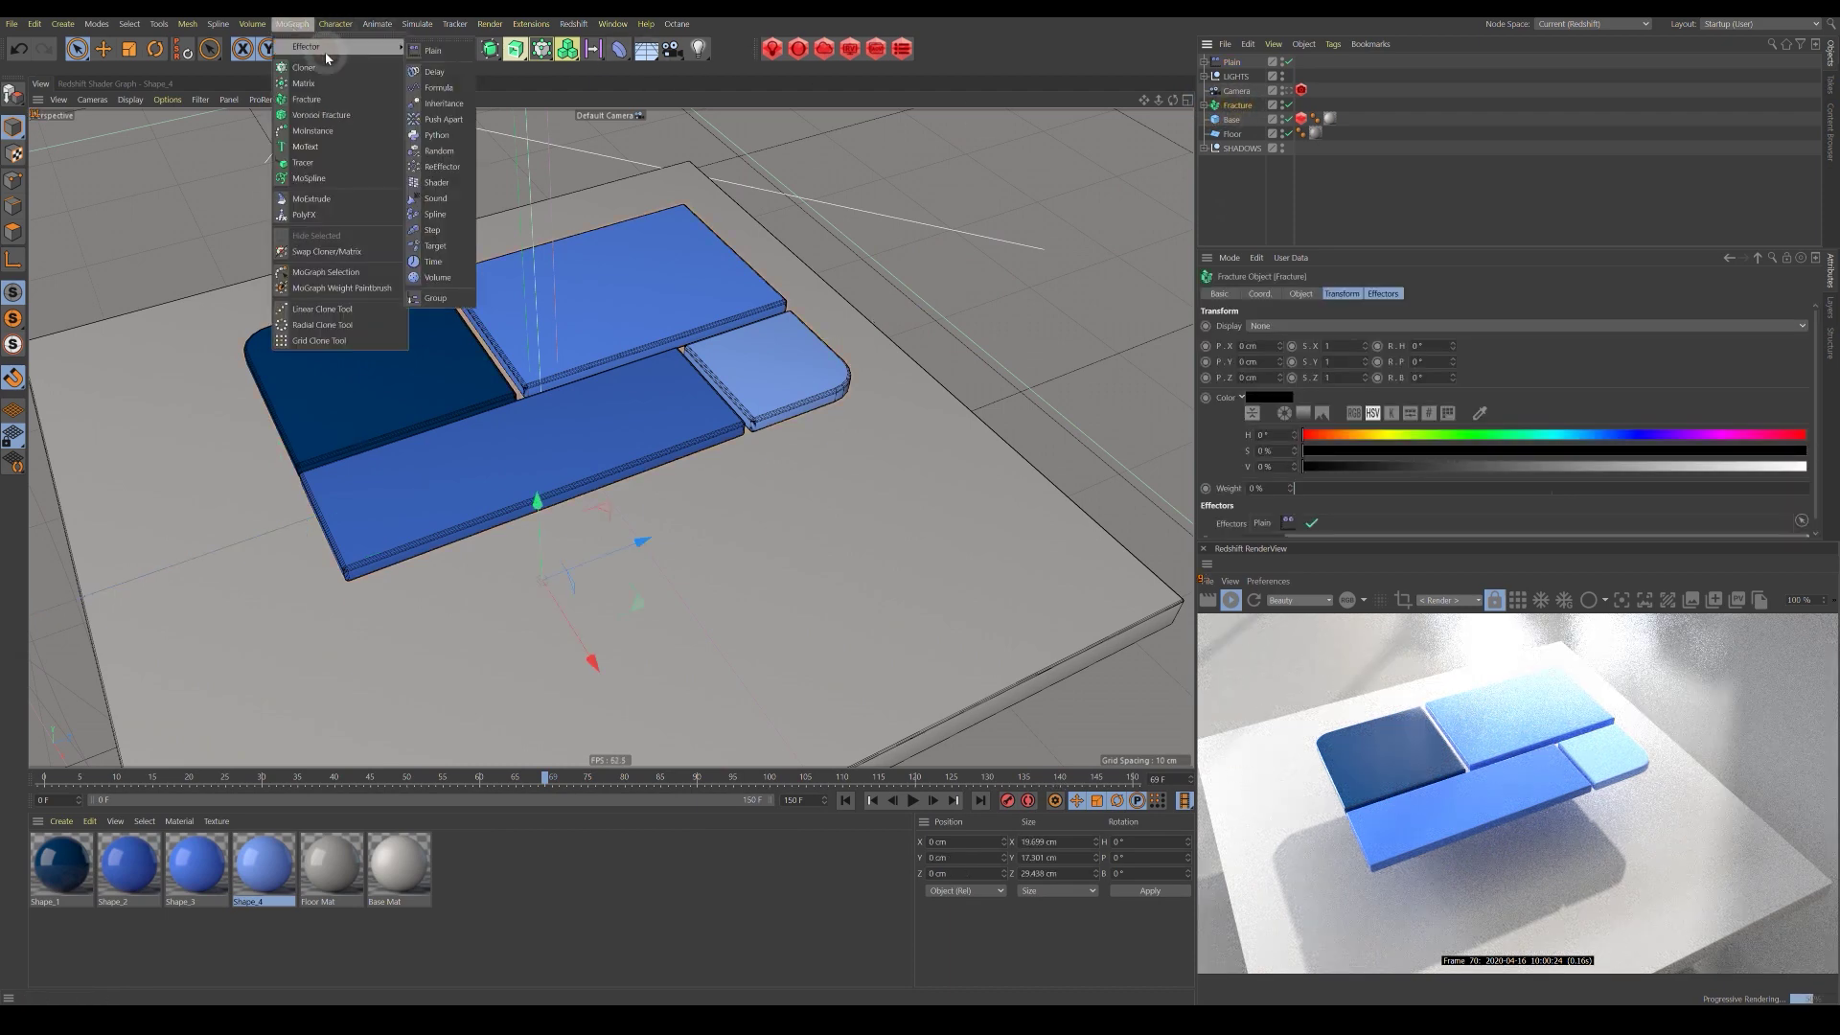
click(466, 71)
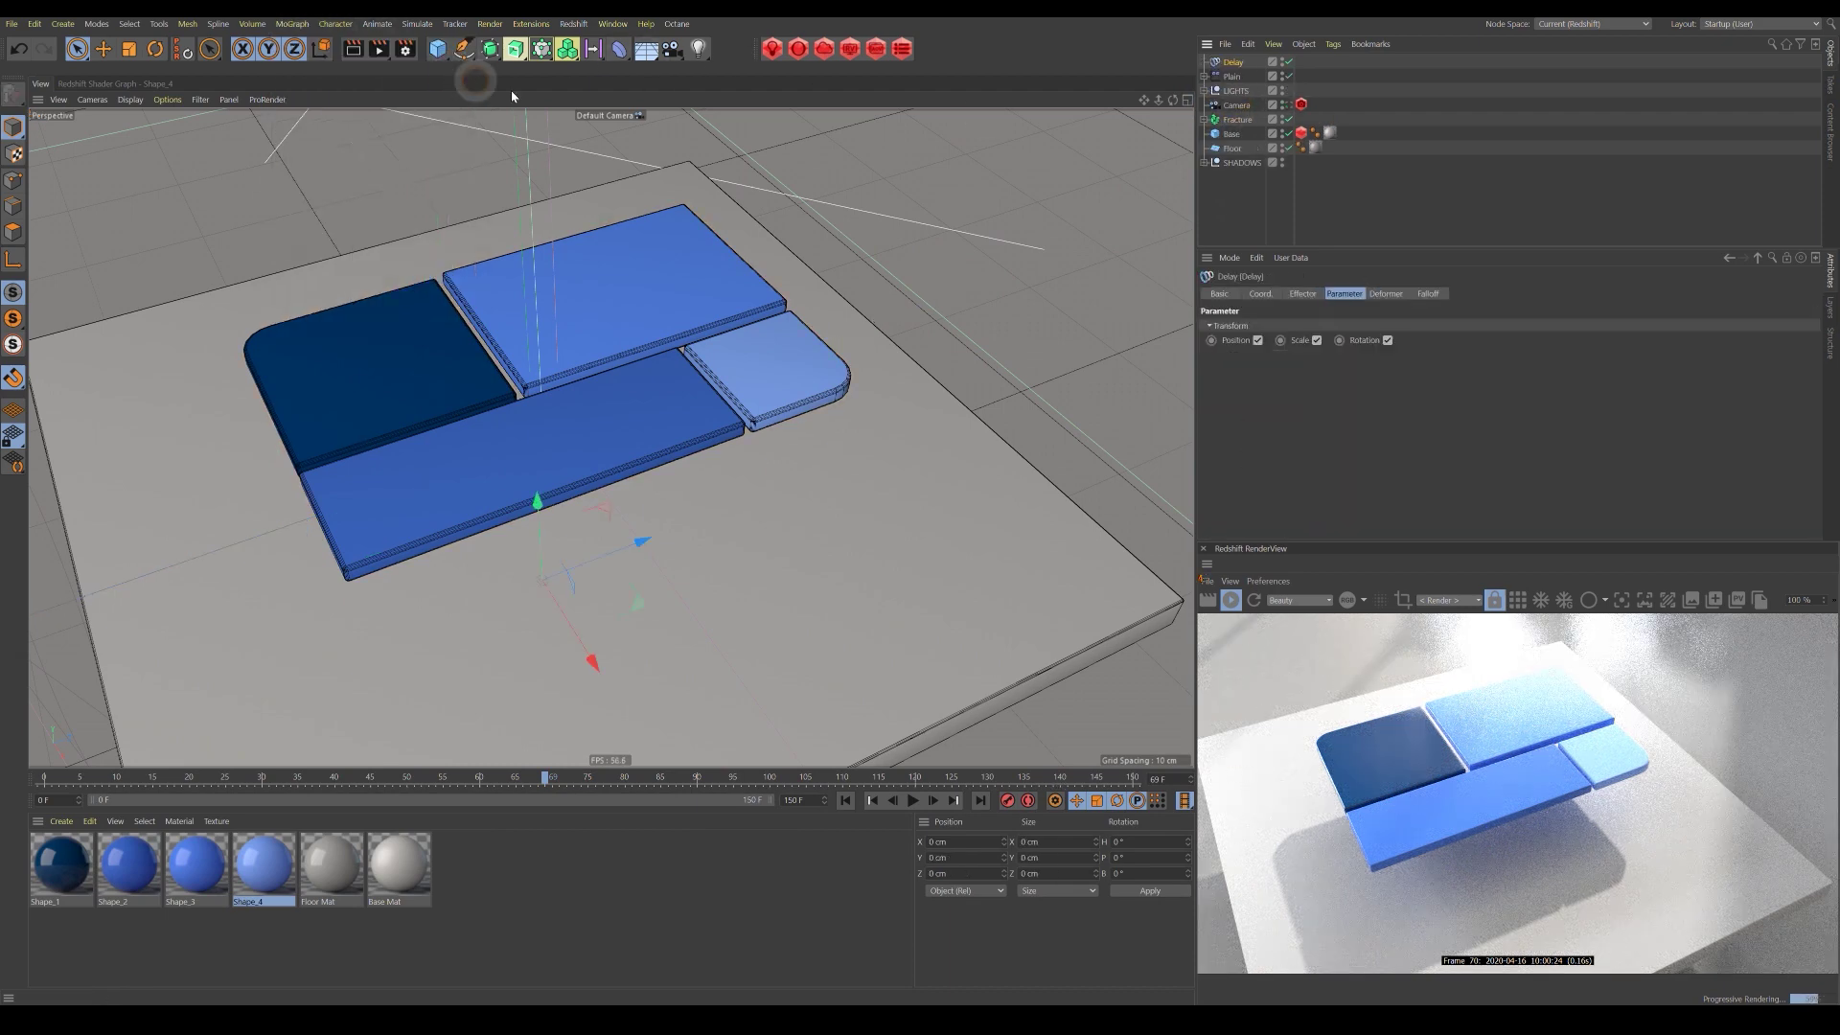
click(1304, 294)
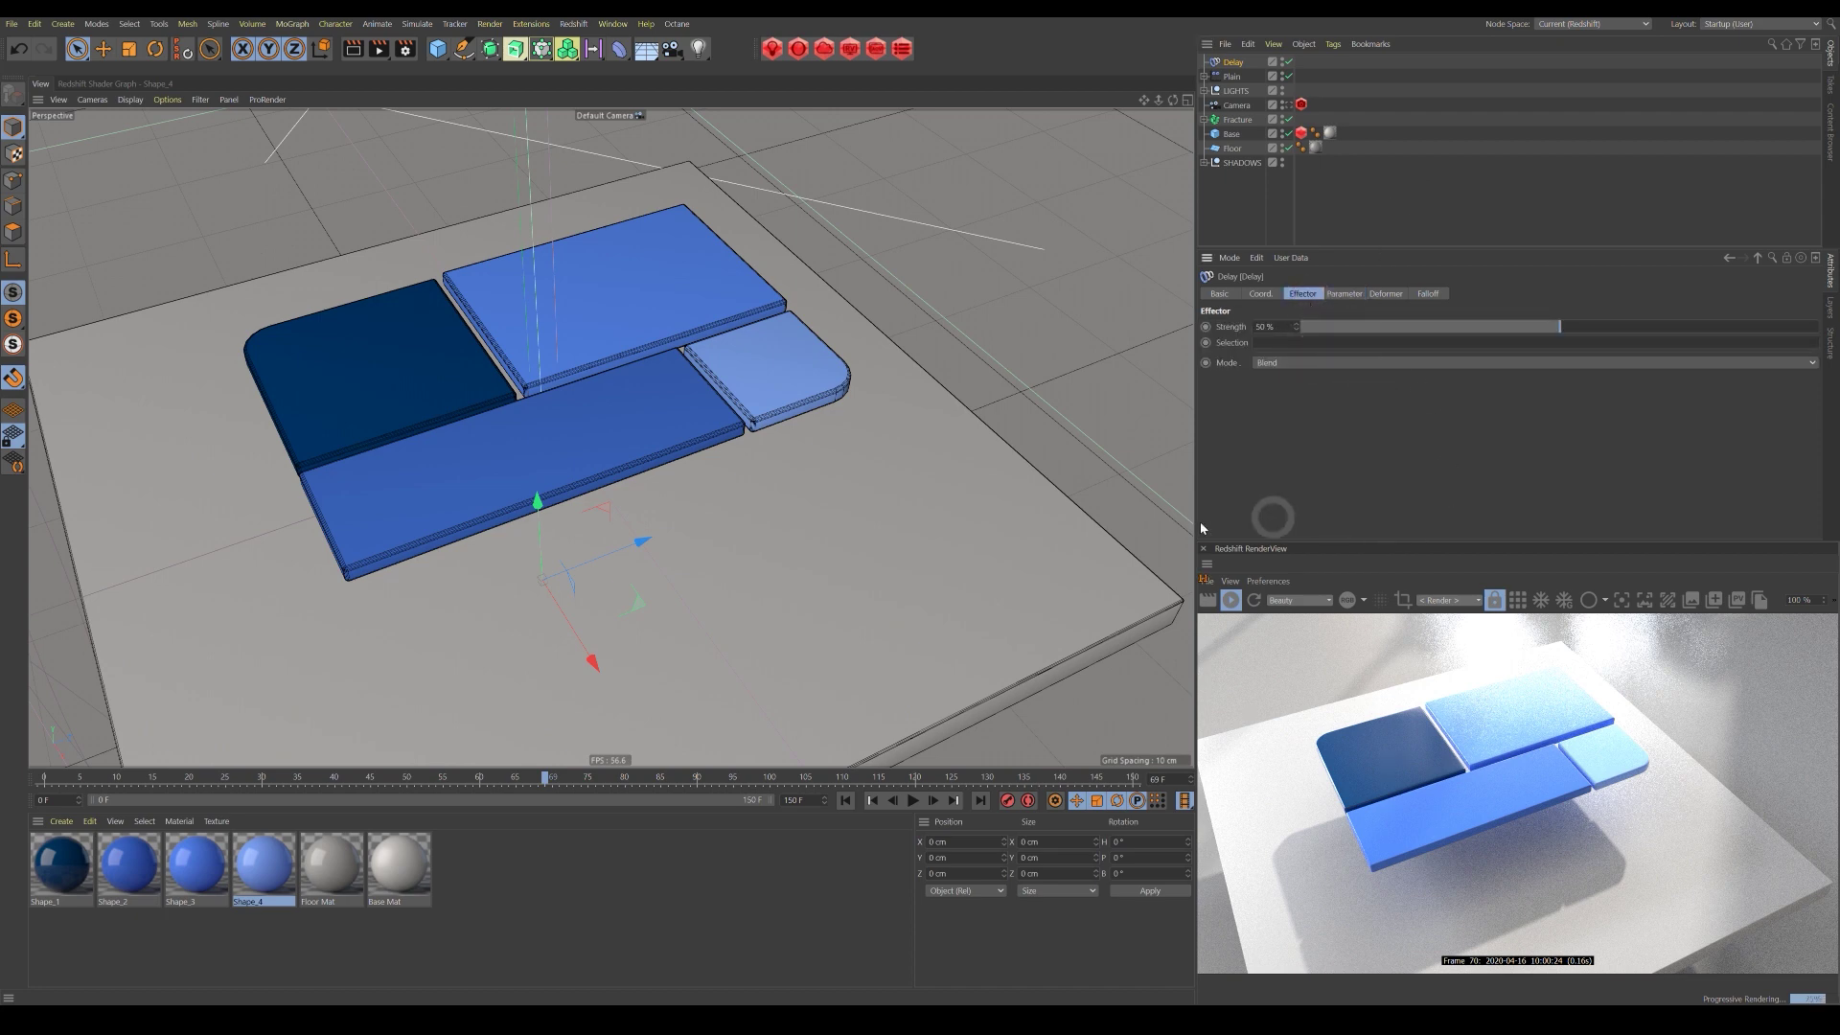
Stop the interactive render and play the animation from the start to examine the shapes' motion with the Delay effector.
alt+drag(451, 523, 575, 422)
alt+right_drag(546, 501, 618, 496)
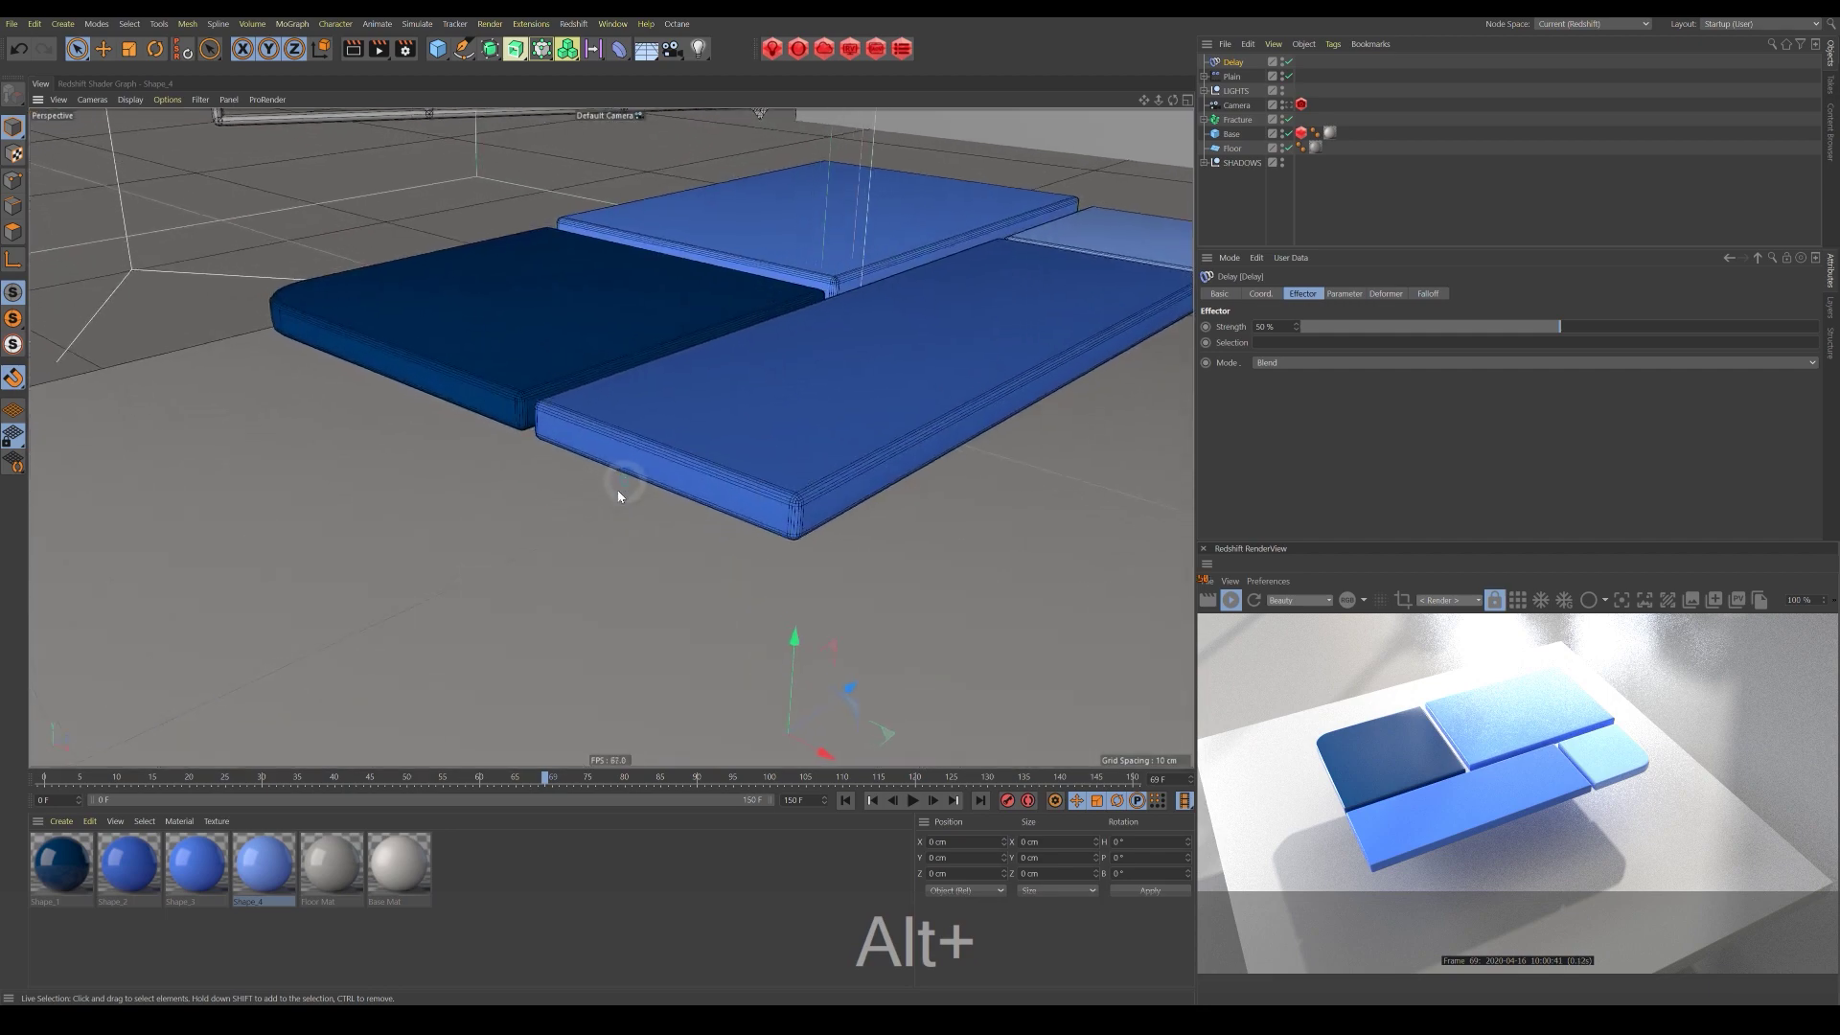
click(845, 800)
click(1230, 604)
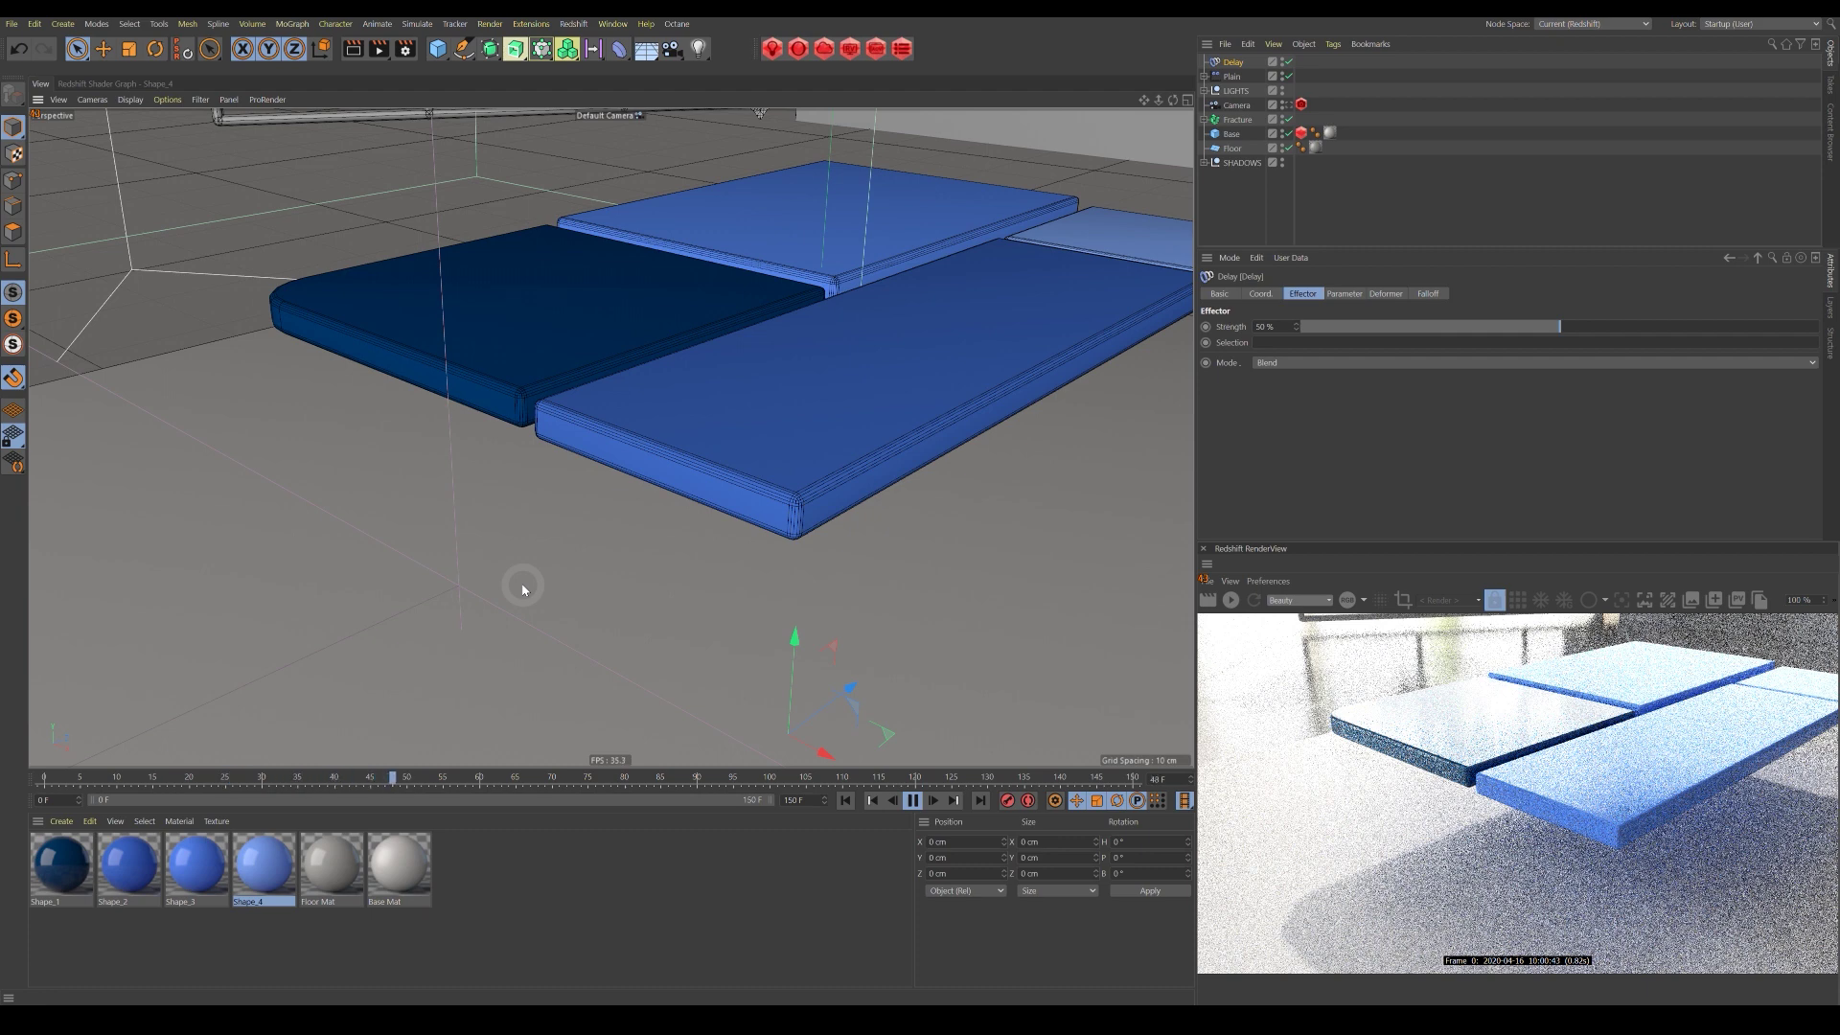
alt+drag(843, 481, 730, 511)
alt+right_drag(730, 511, 698, 509)
alt+middle_drag(698, 509, 673, 549)
alt+drag(674, 548, 691, 515)
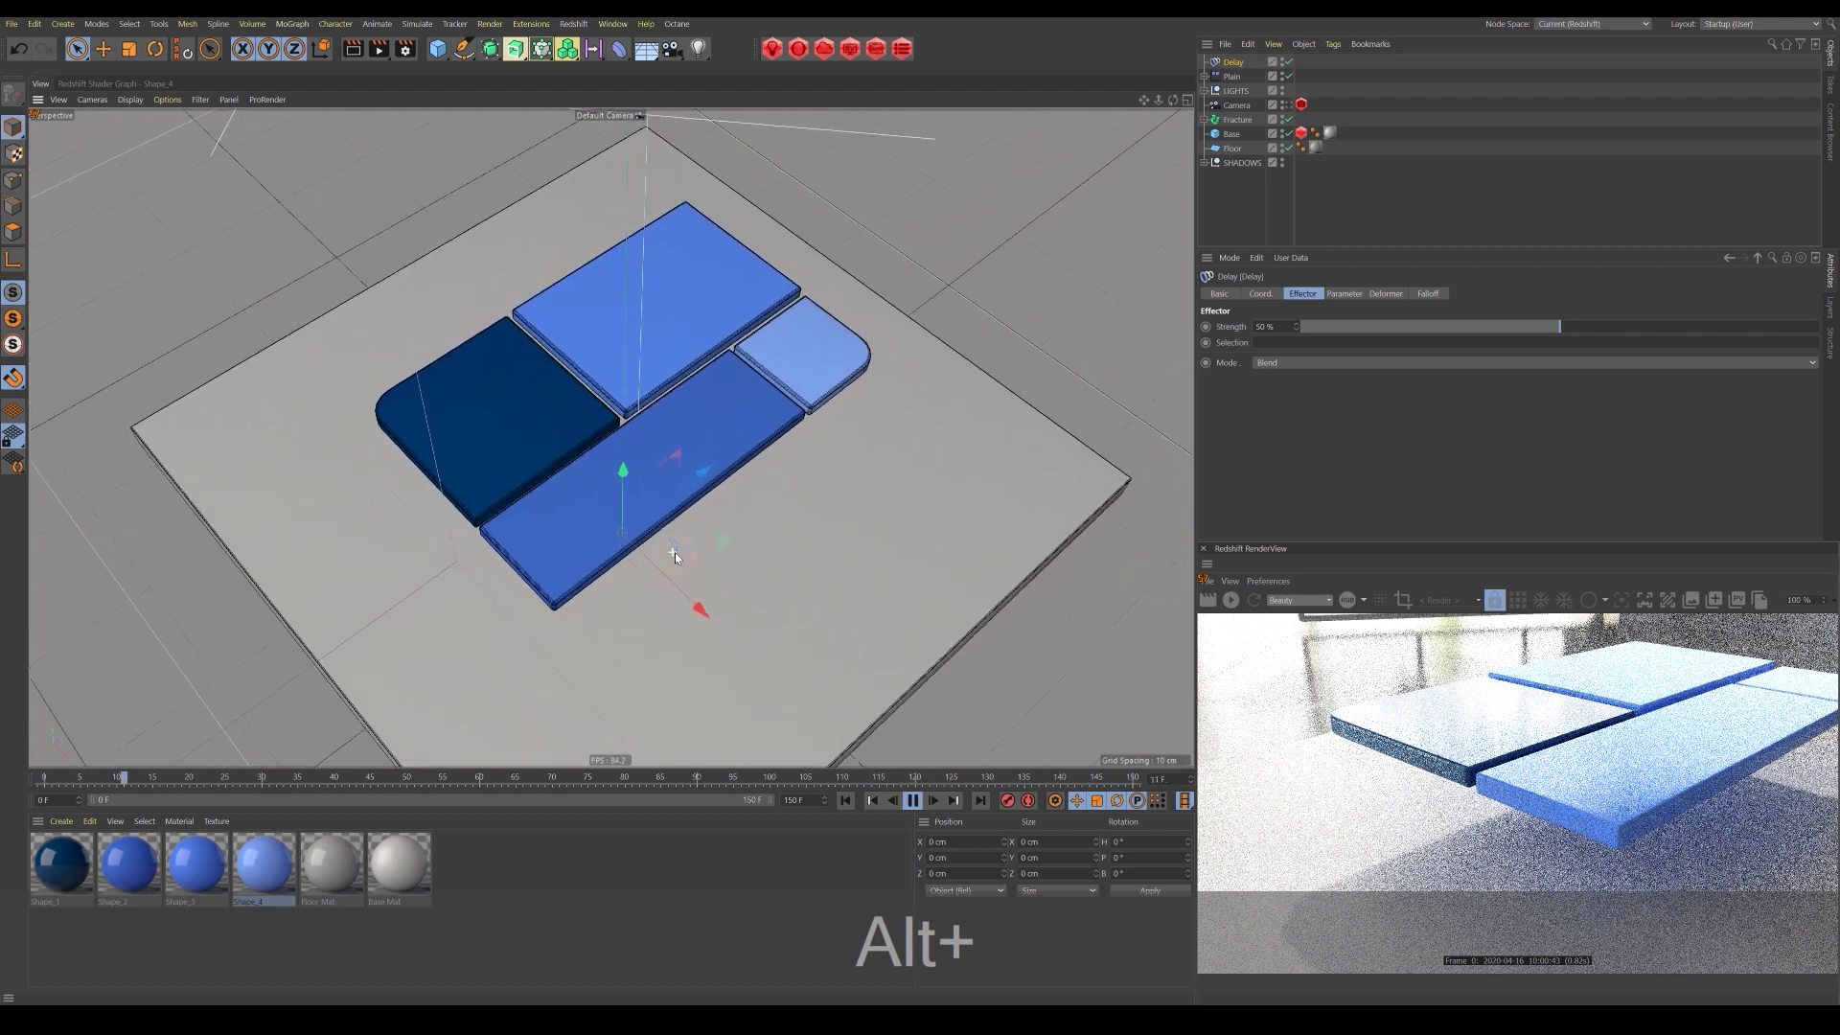
alt+middle_drag(692, 515, 663, 470)
click(912, 801)
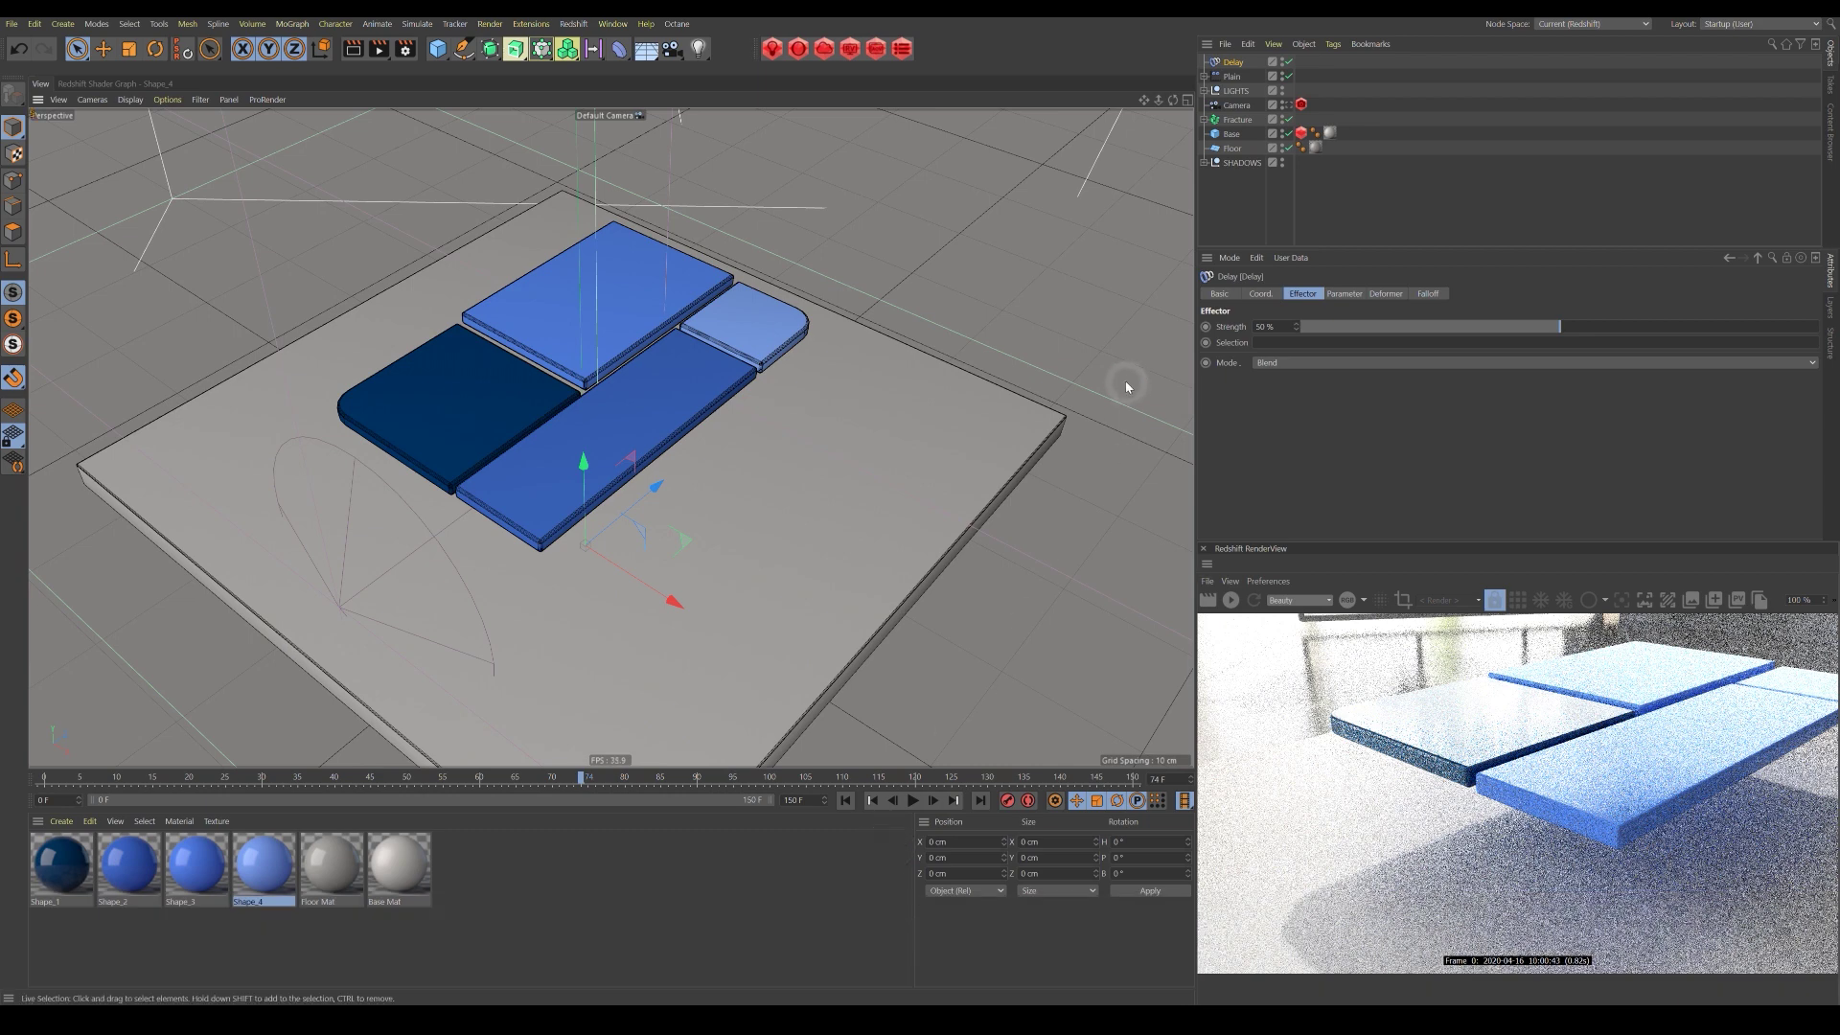
Expand the LIGHTS group and restart the interactive Redshift render showing the whole base.
click(1203, 91)
click(1247, 122)
click(1239, 91)
alt+right_drag(826, 321, 727, 434)
alt+drag(727, 434, 804, 482)
click(1232, 603)
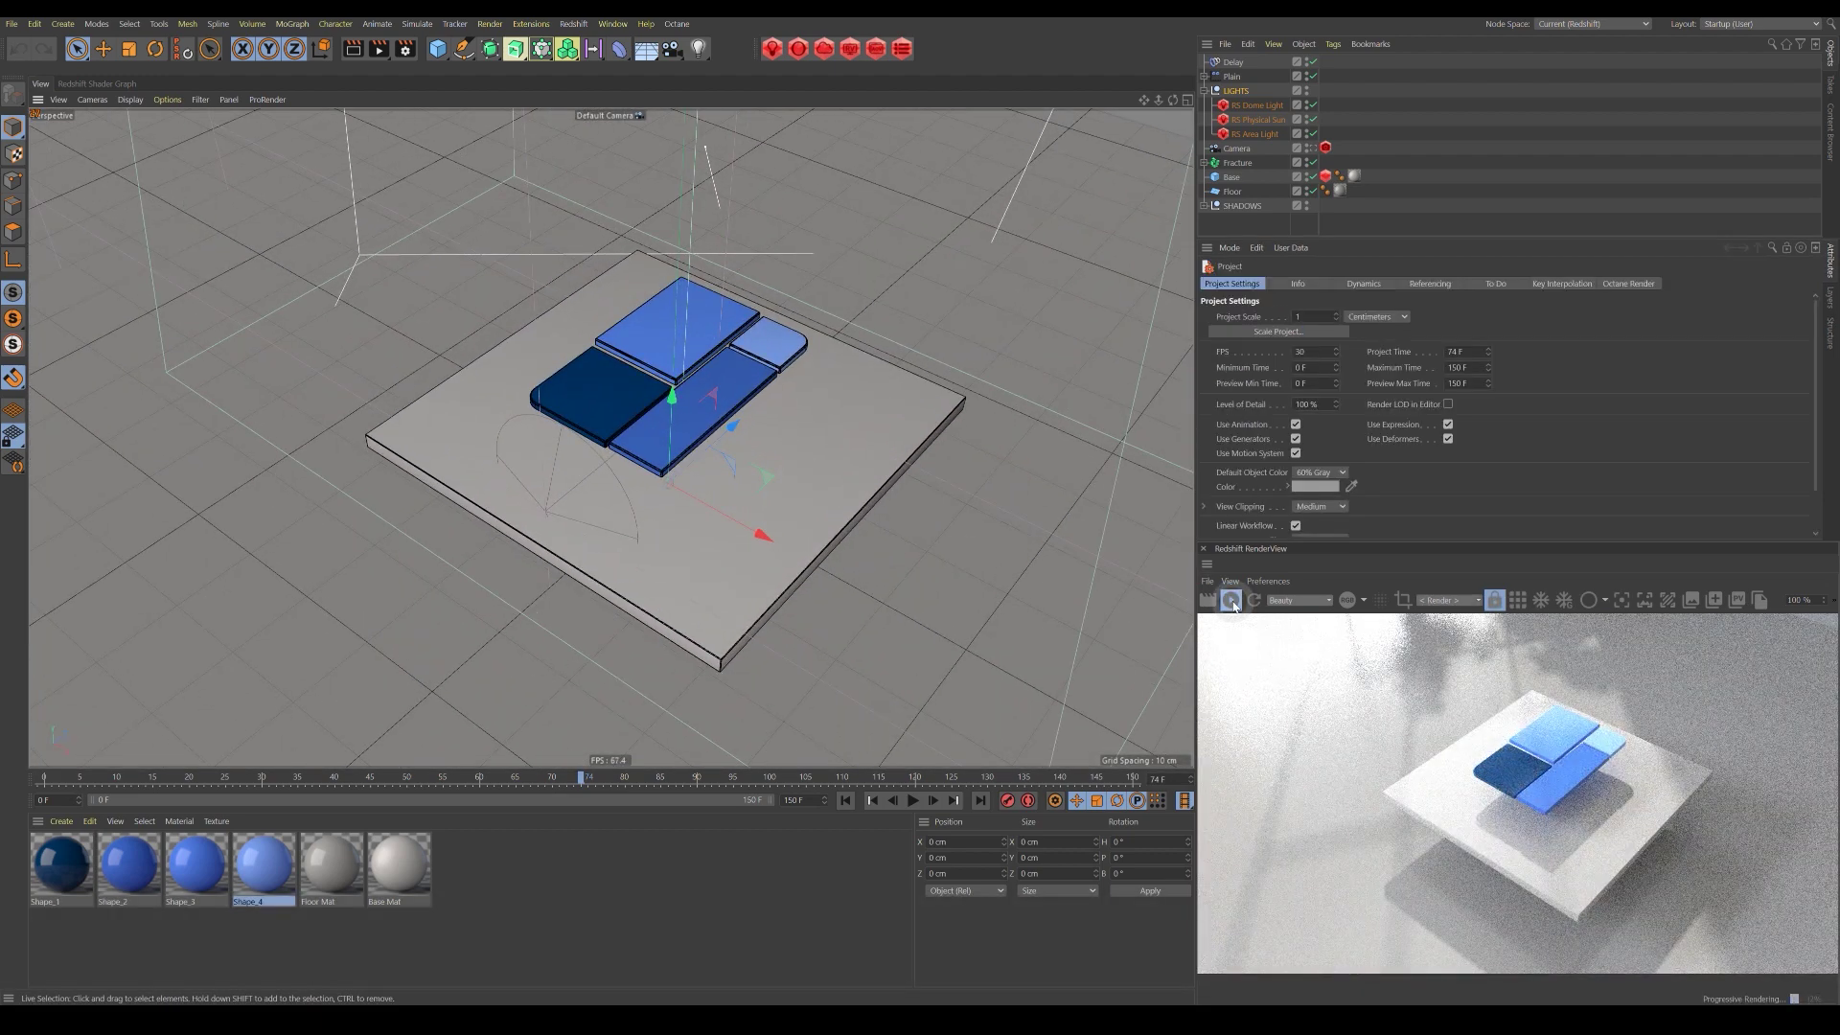
Keyframe the LIGHTS null's heading rotation at 0° on frame 0.
click(1236, 92)
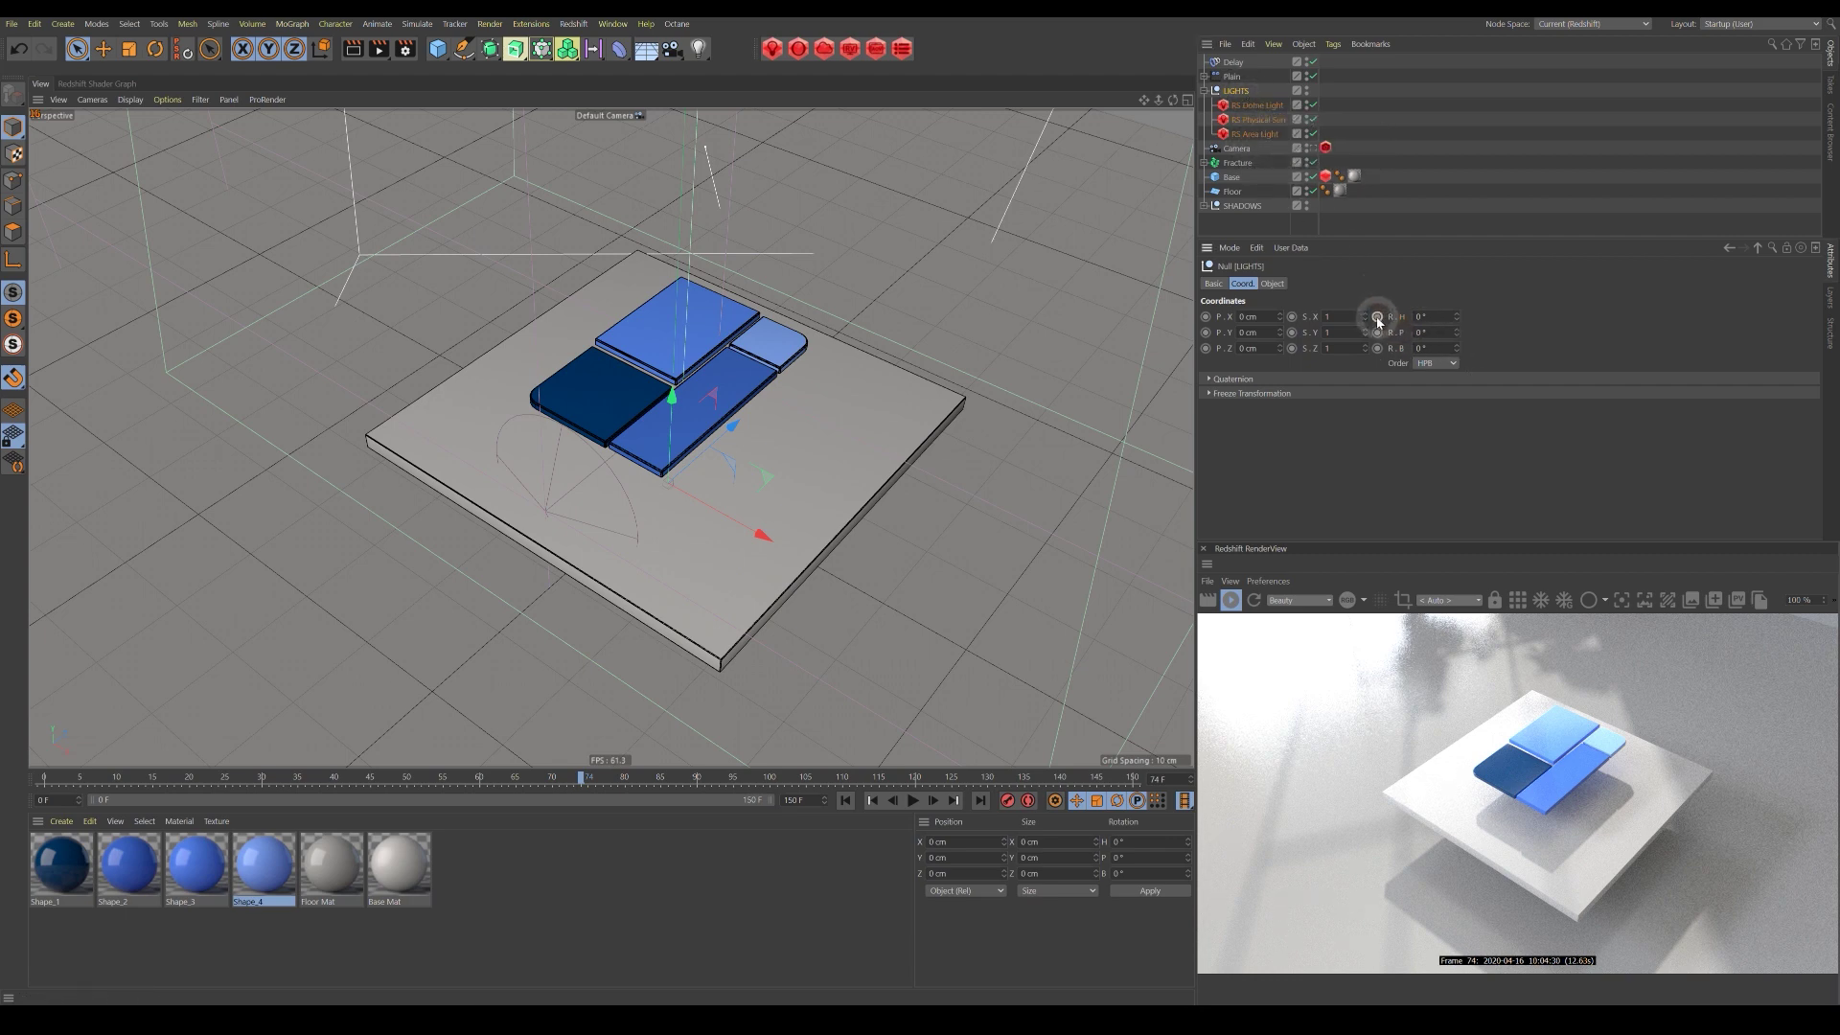
click(844, 804)
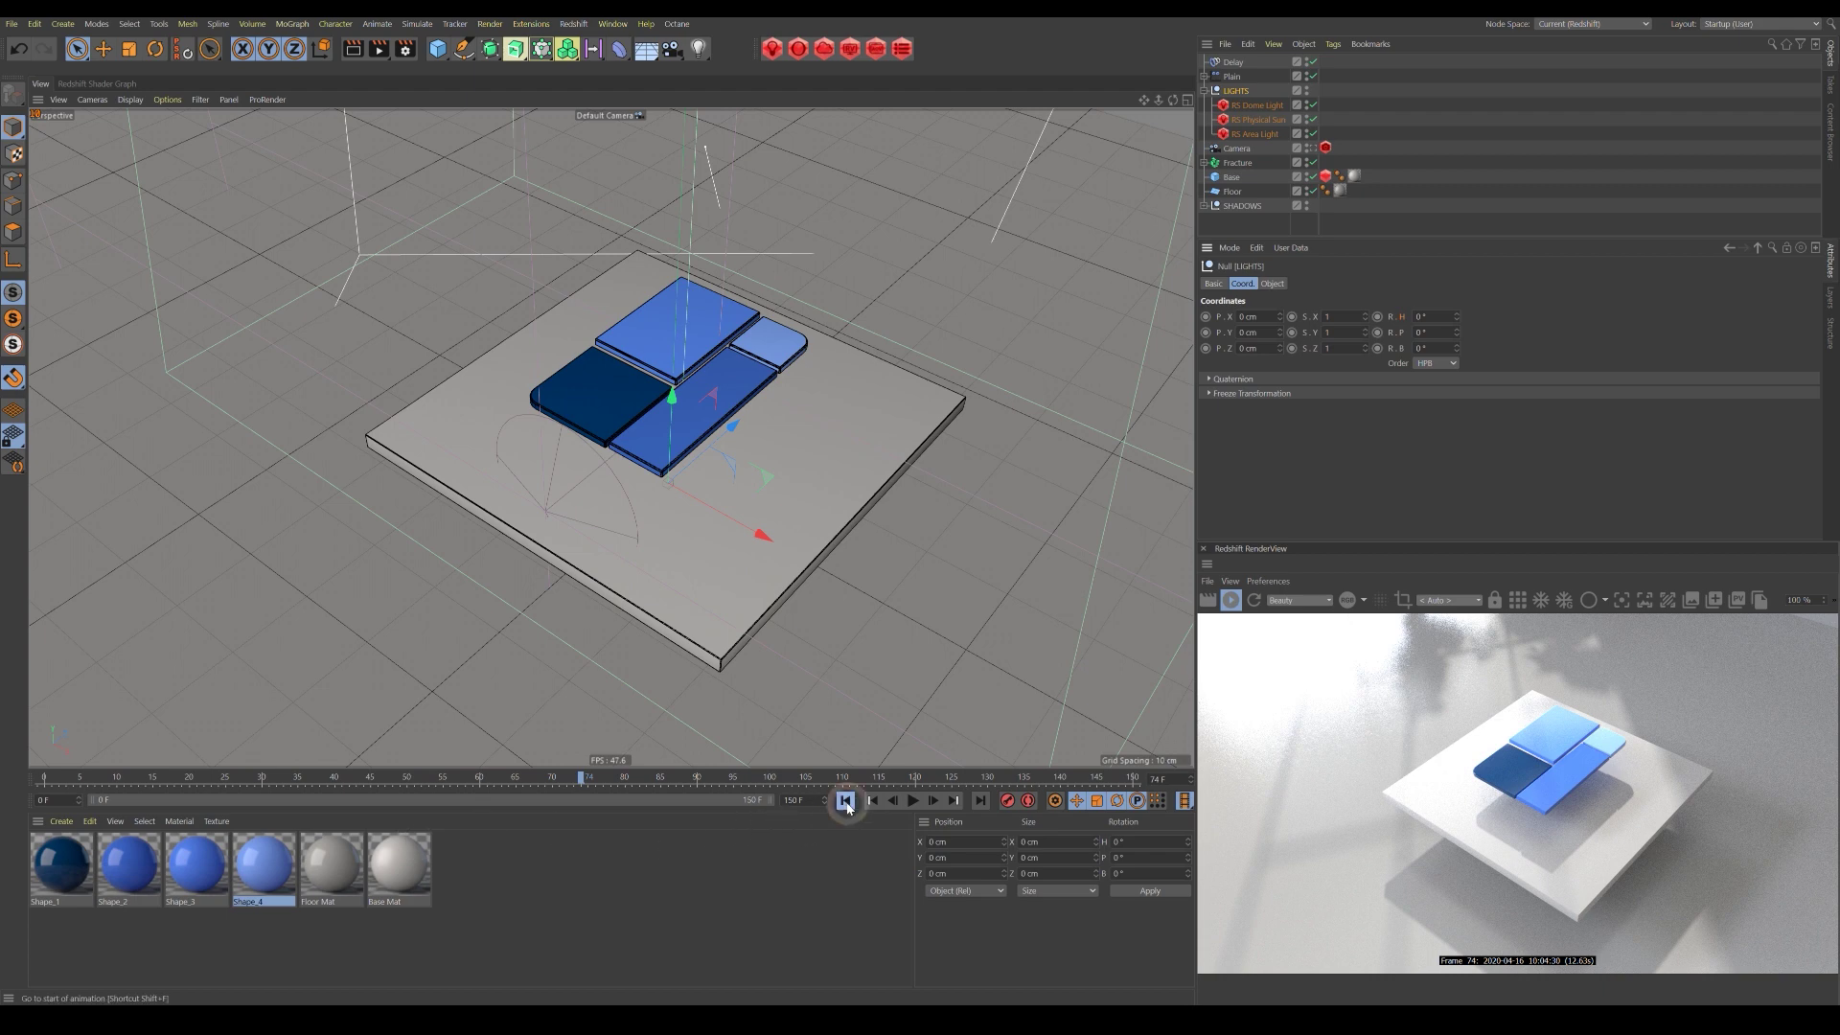
click(1377, 316)
click(45, 781)
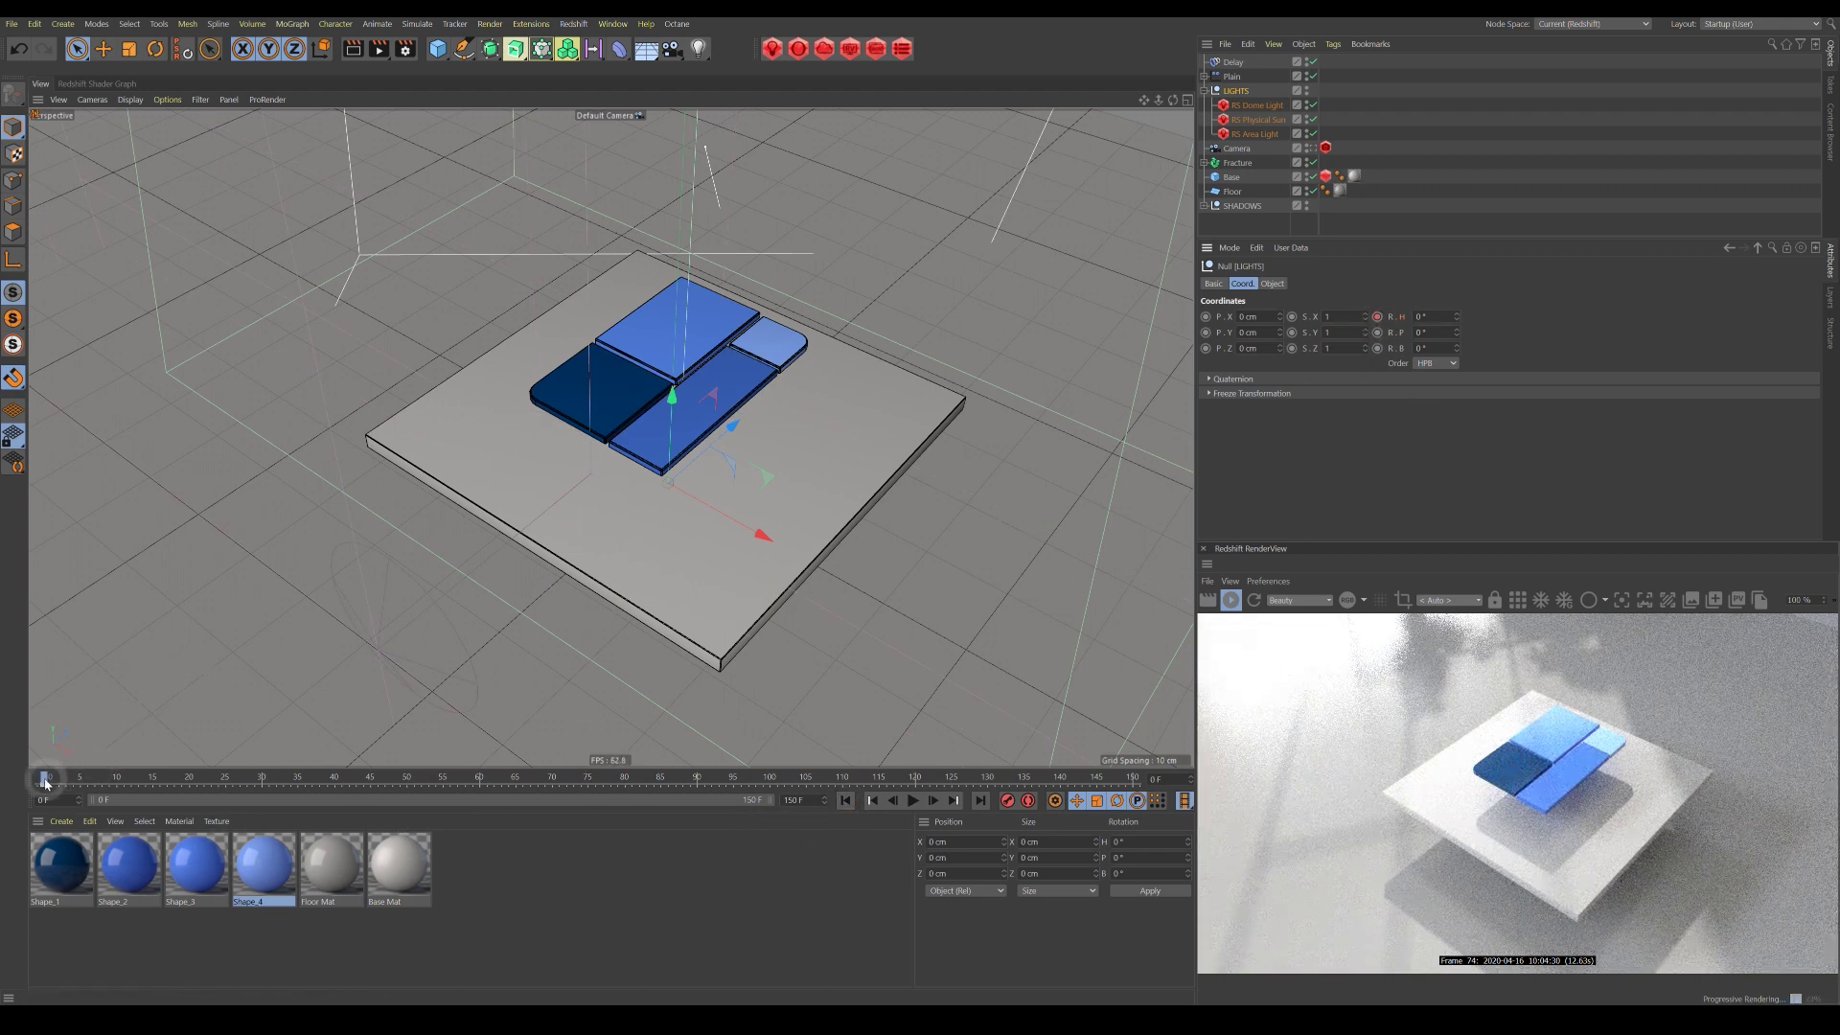
Rotate the LIGHTS null to a heading of about 12.5° at frame 55 and keyframe it.
drag(394, 779, 443, 784)
click(1396, 322)
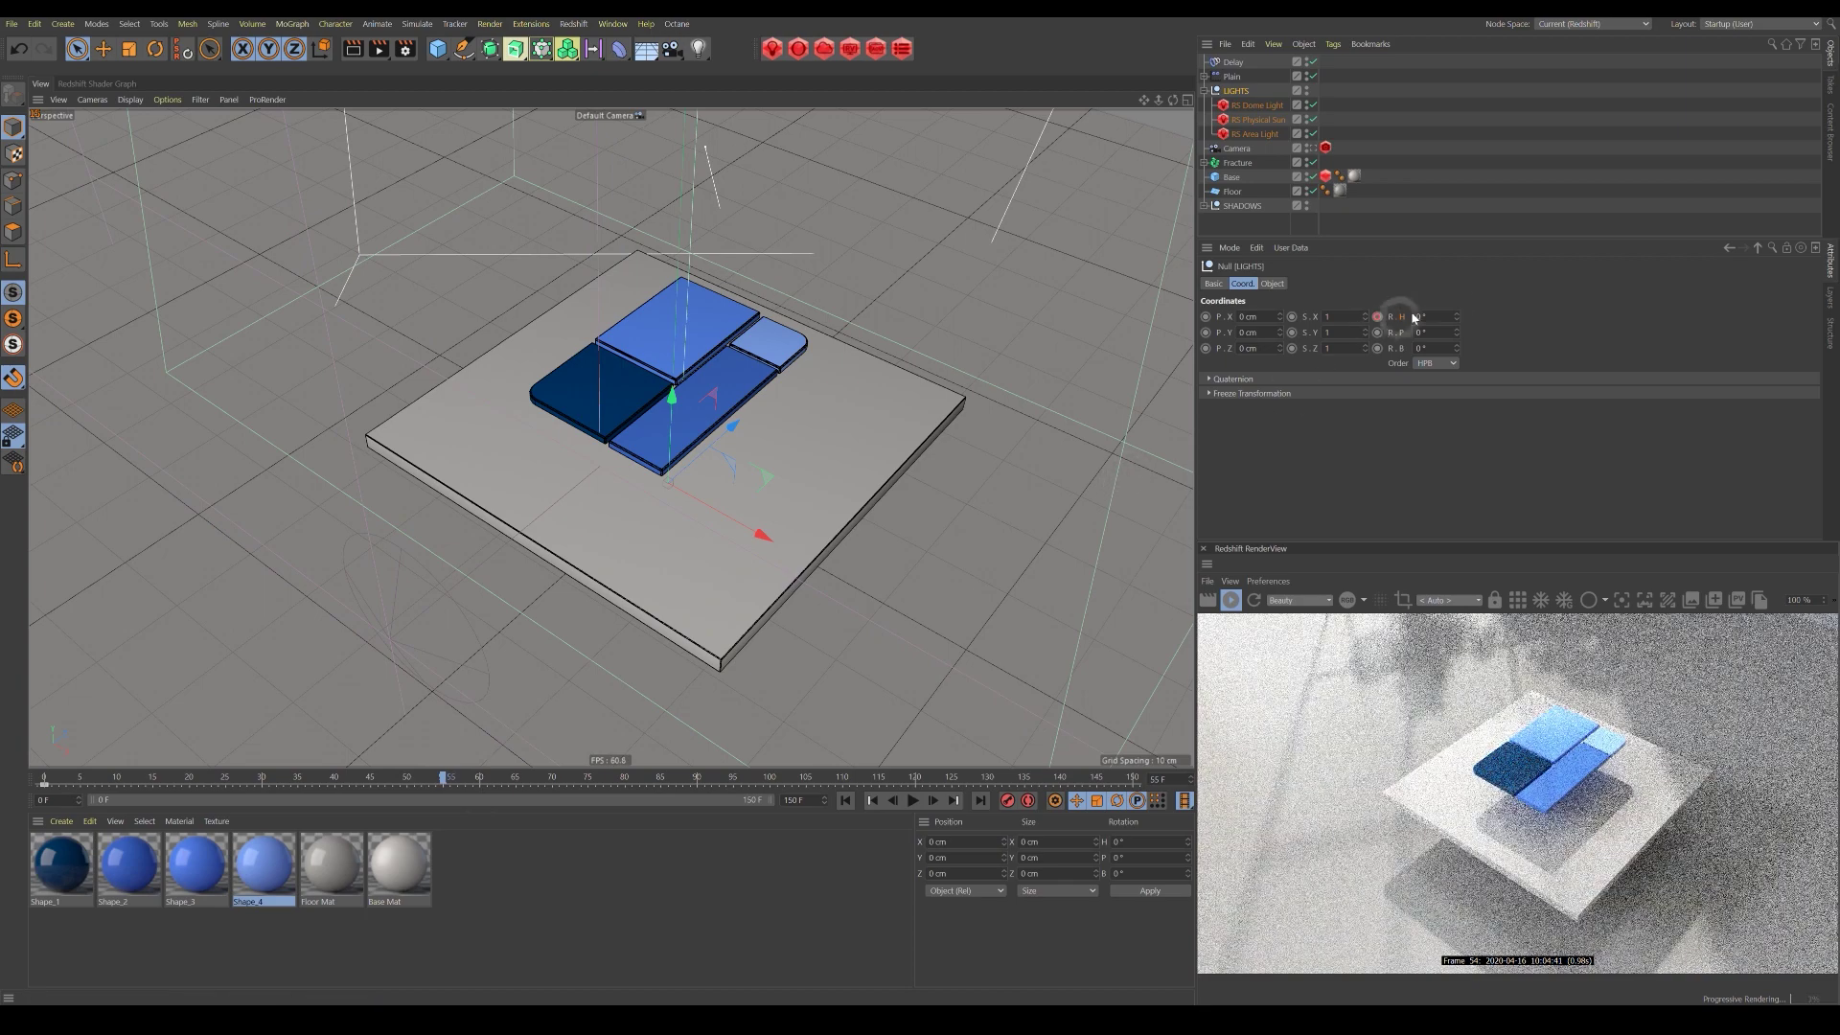
click(154, 50)
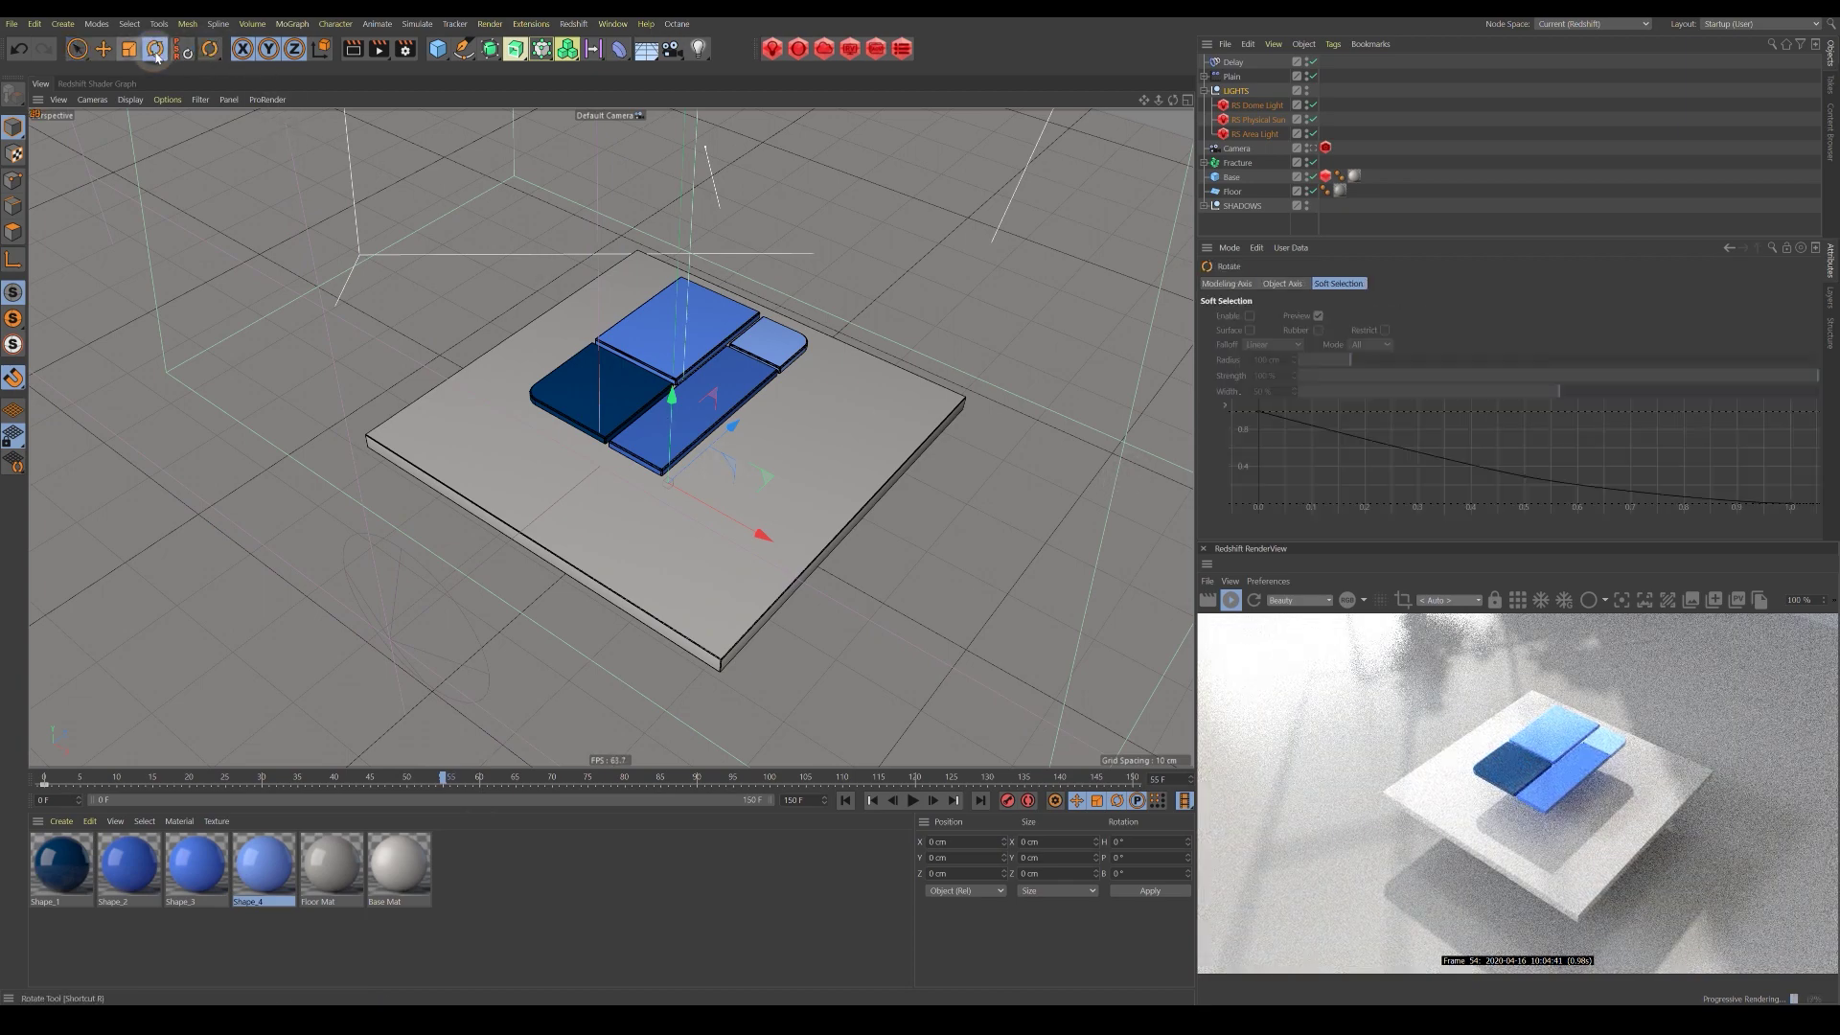
drag(666, 533, 684, 539)
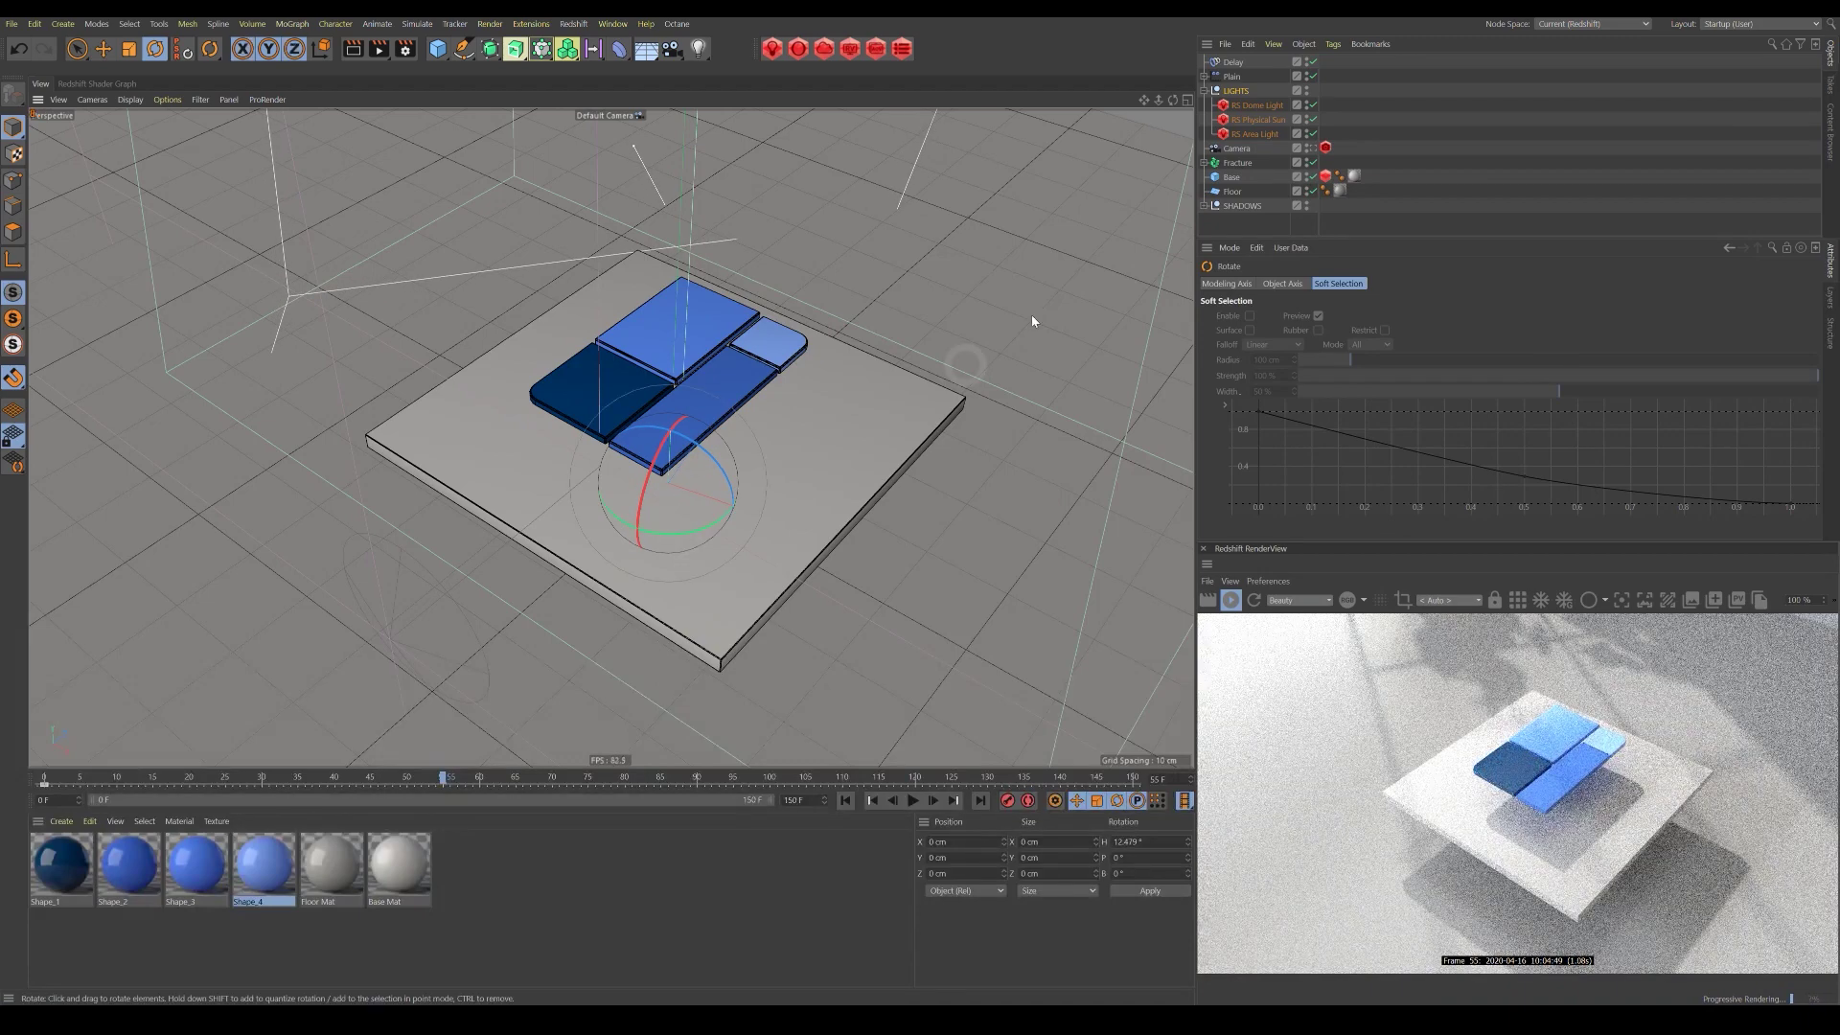
click(1379, 175)
click(1387, 317)
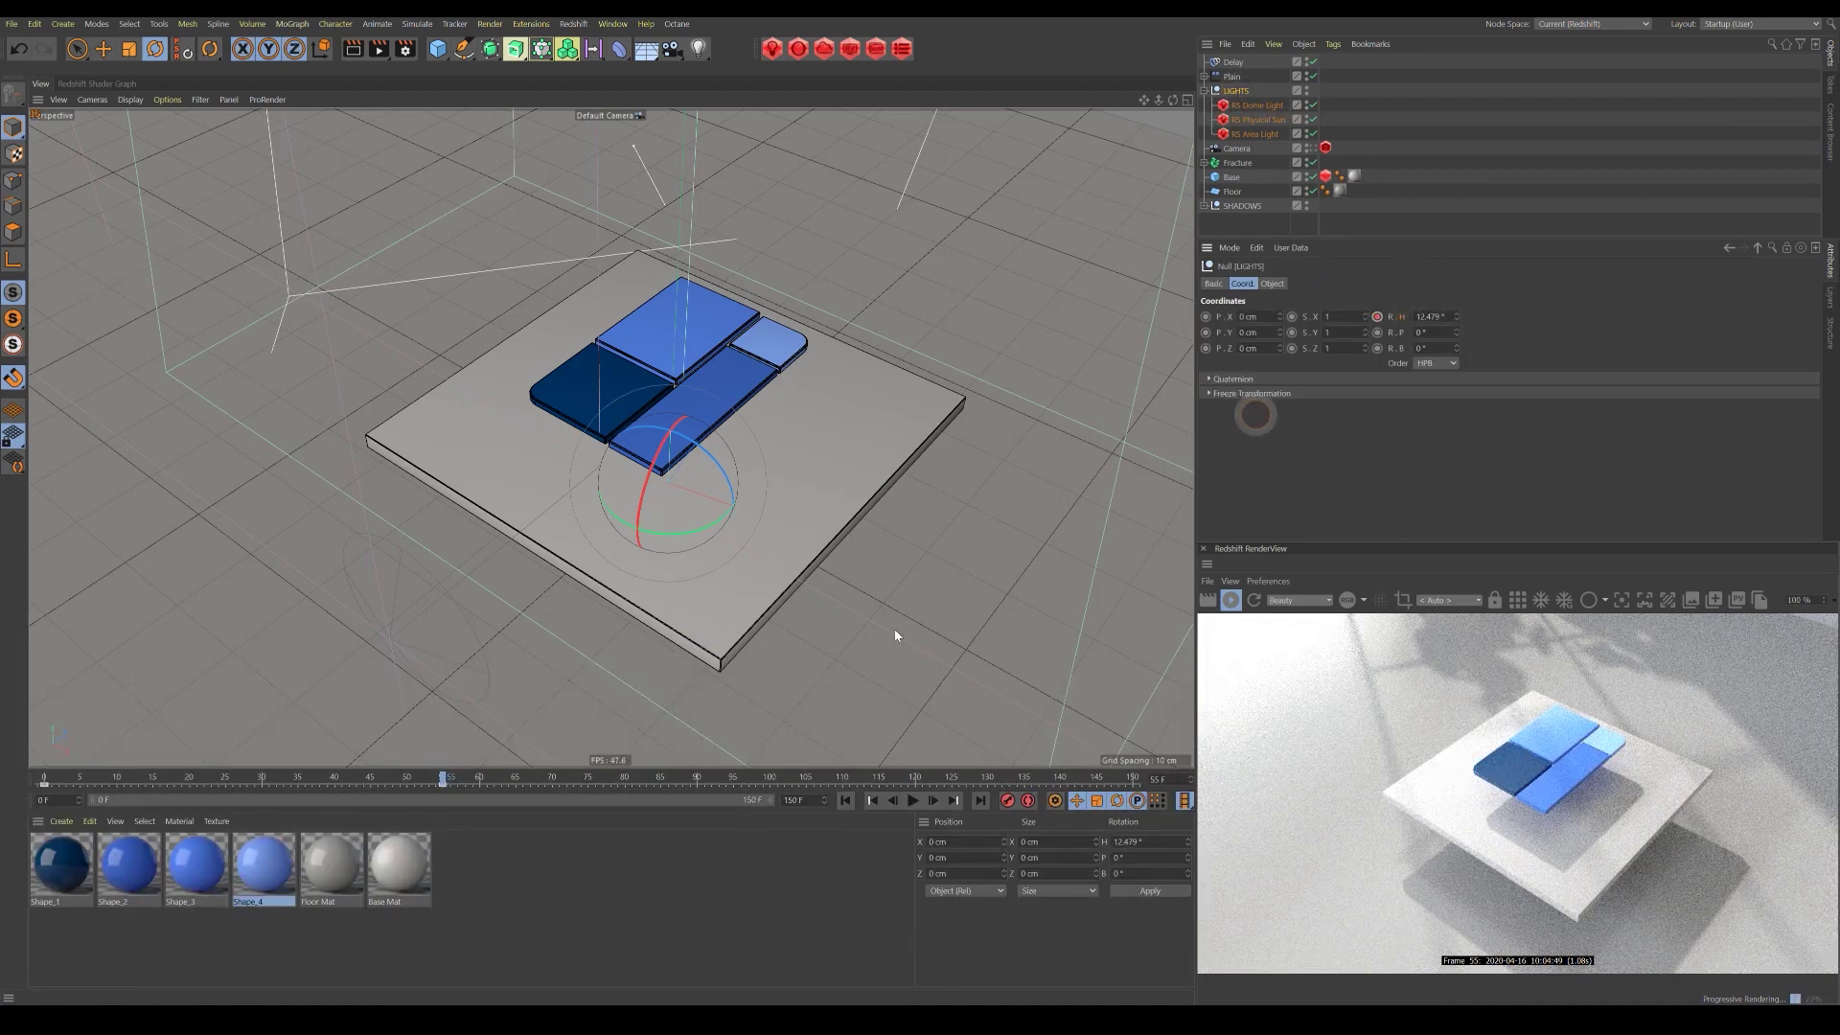
Keyframe the LIGHTS null's heading rotation at 22.479° on frame 100 and 30.479° on frame 120.
drag(448, 781, 769, 787)
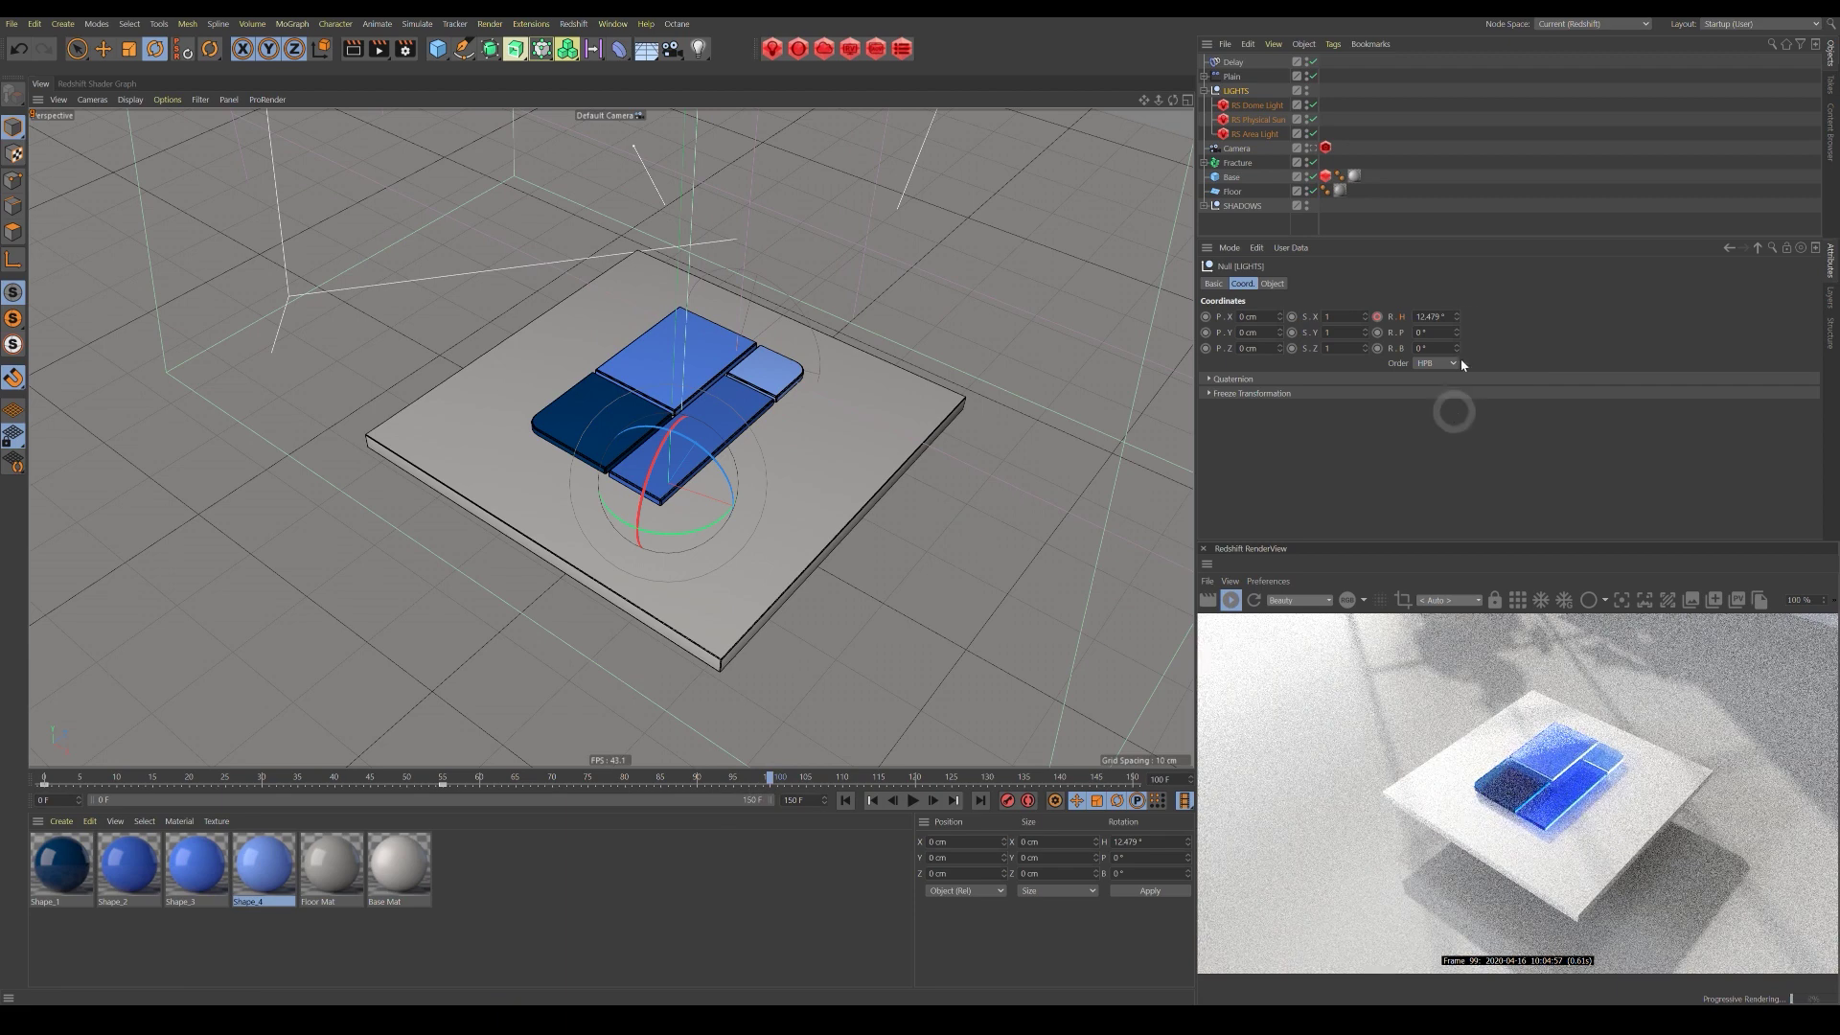
drag(1465, 324, 1458, 316)
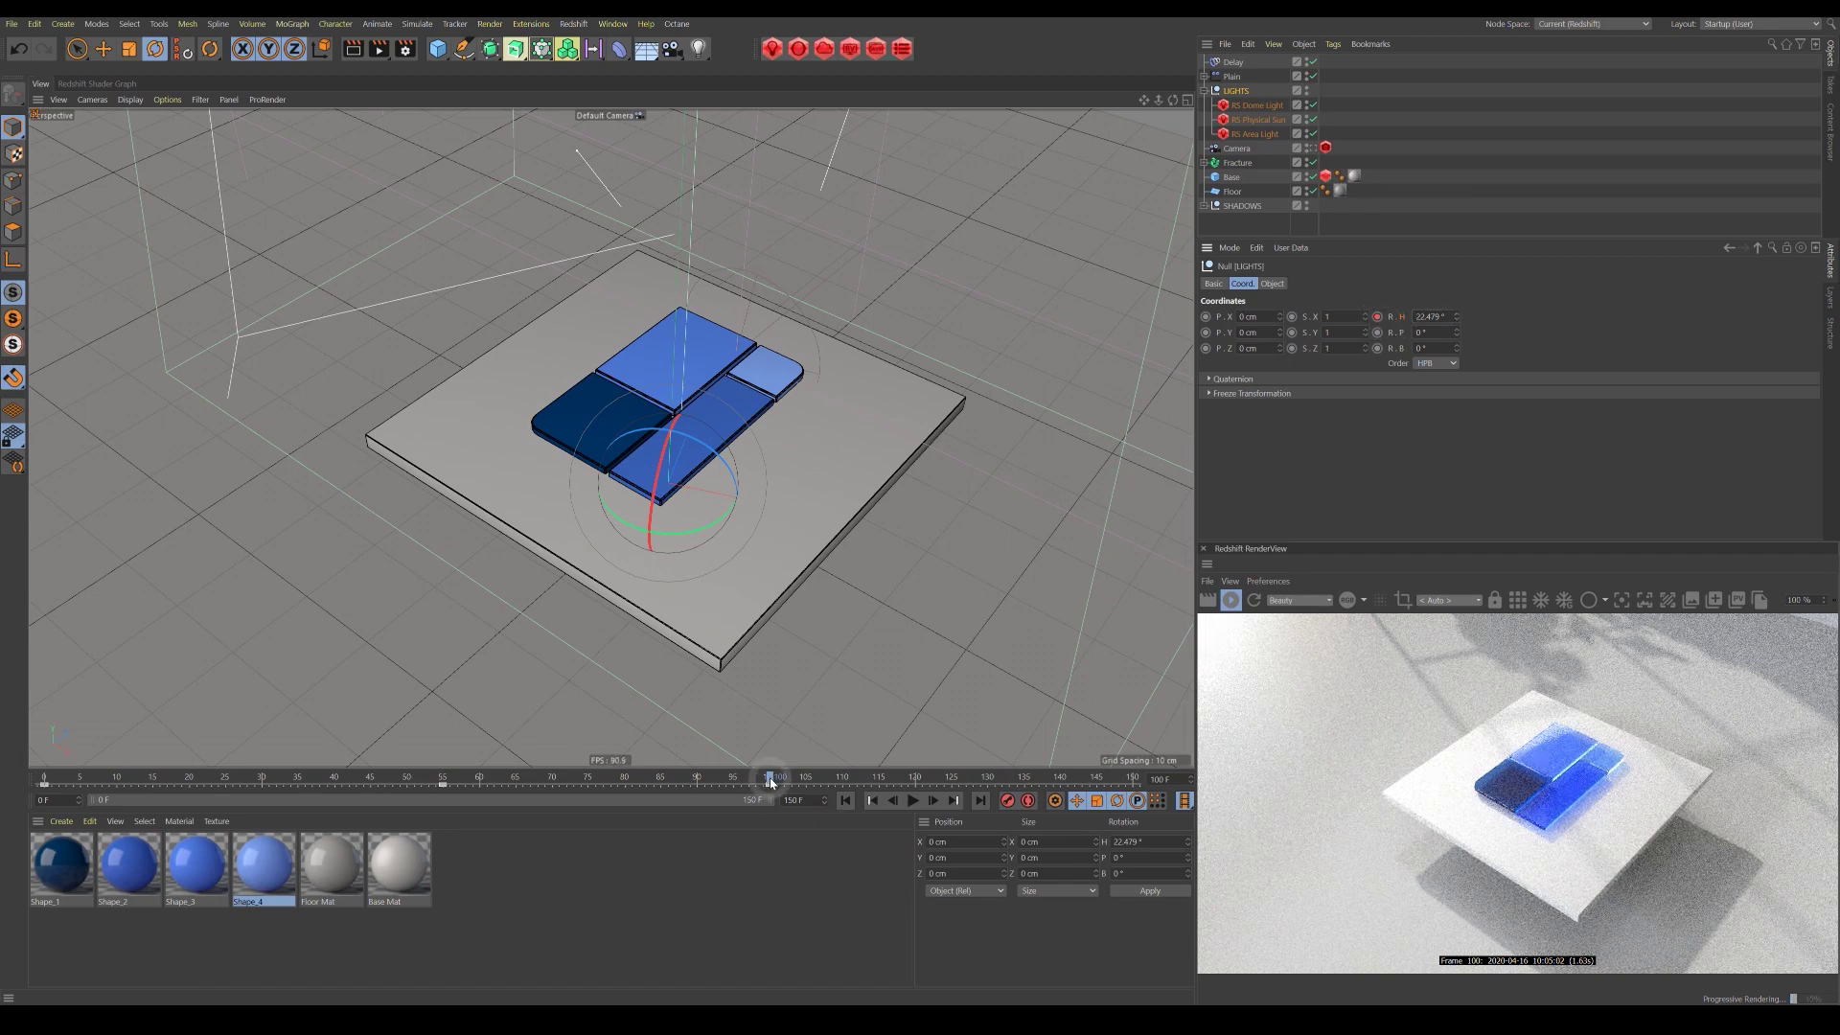
drag(828, 784, 915, 784)
click(1458, 314)
drag(1457, 316, 1458, 317)
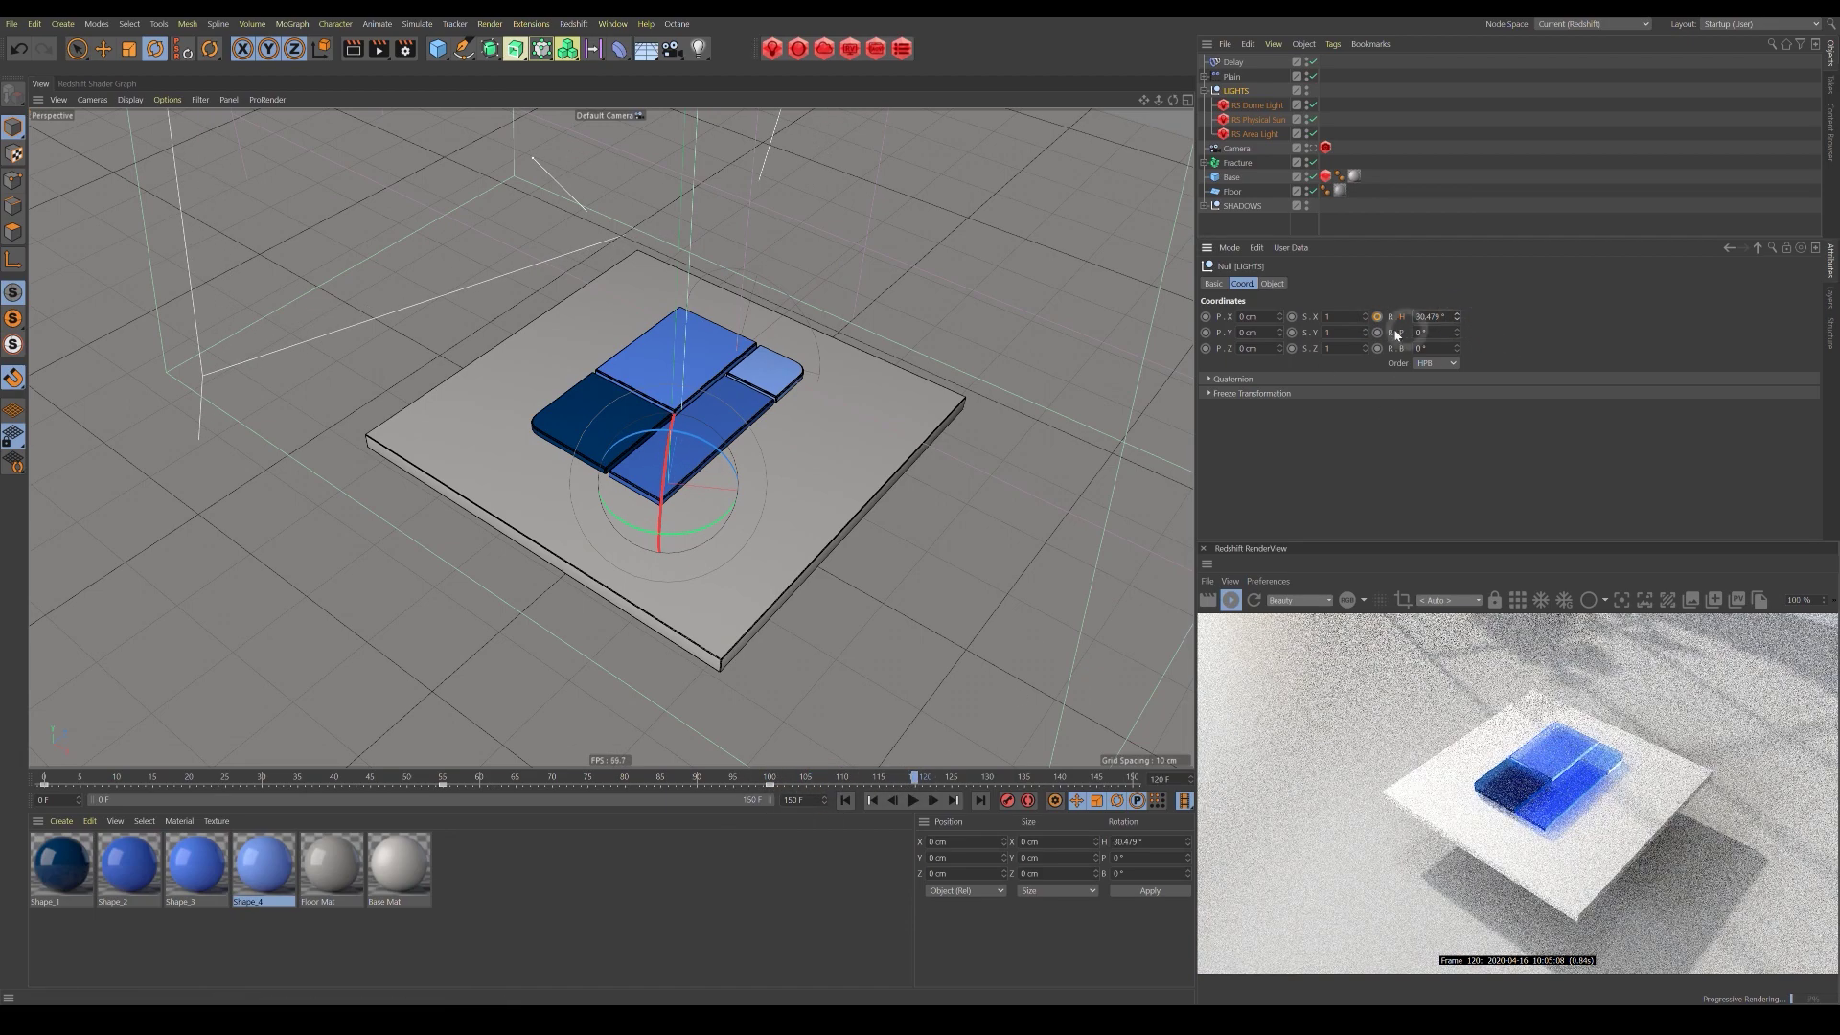
Set the LIGHTS null's heading rotation to 0° at frame 140.
drag(915, 784, 1062, 789)
text(0)
key(Return)
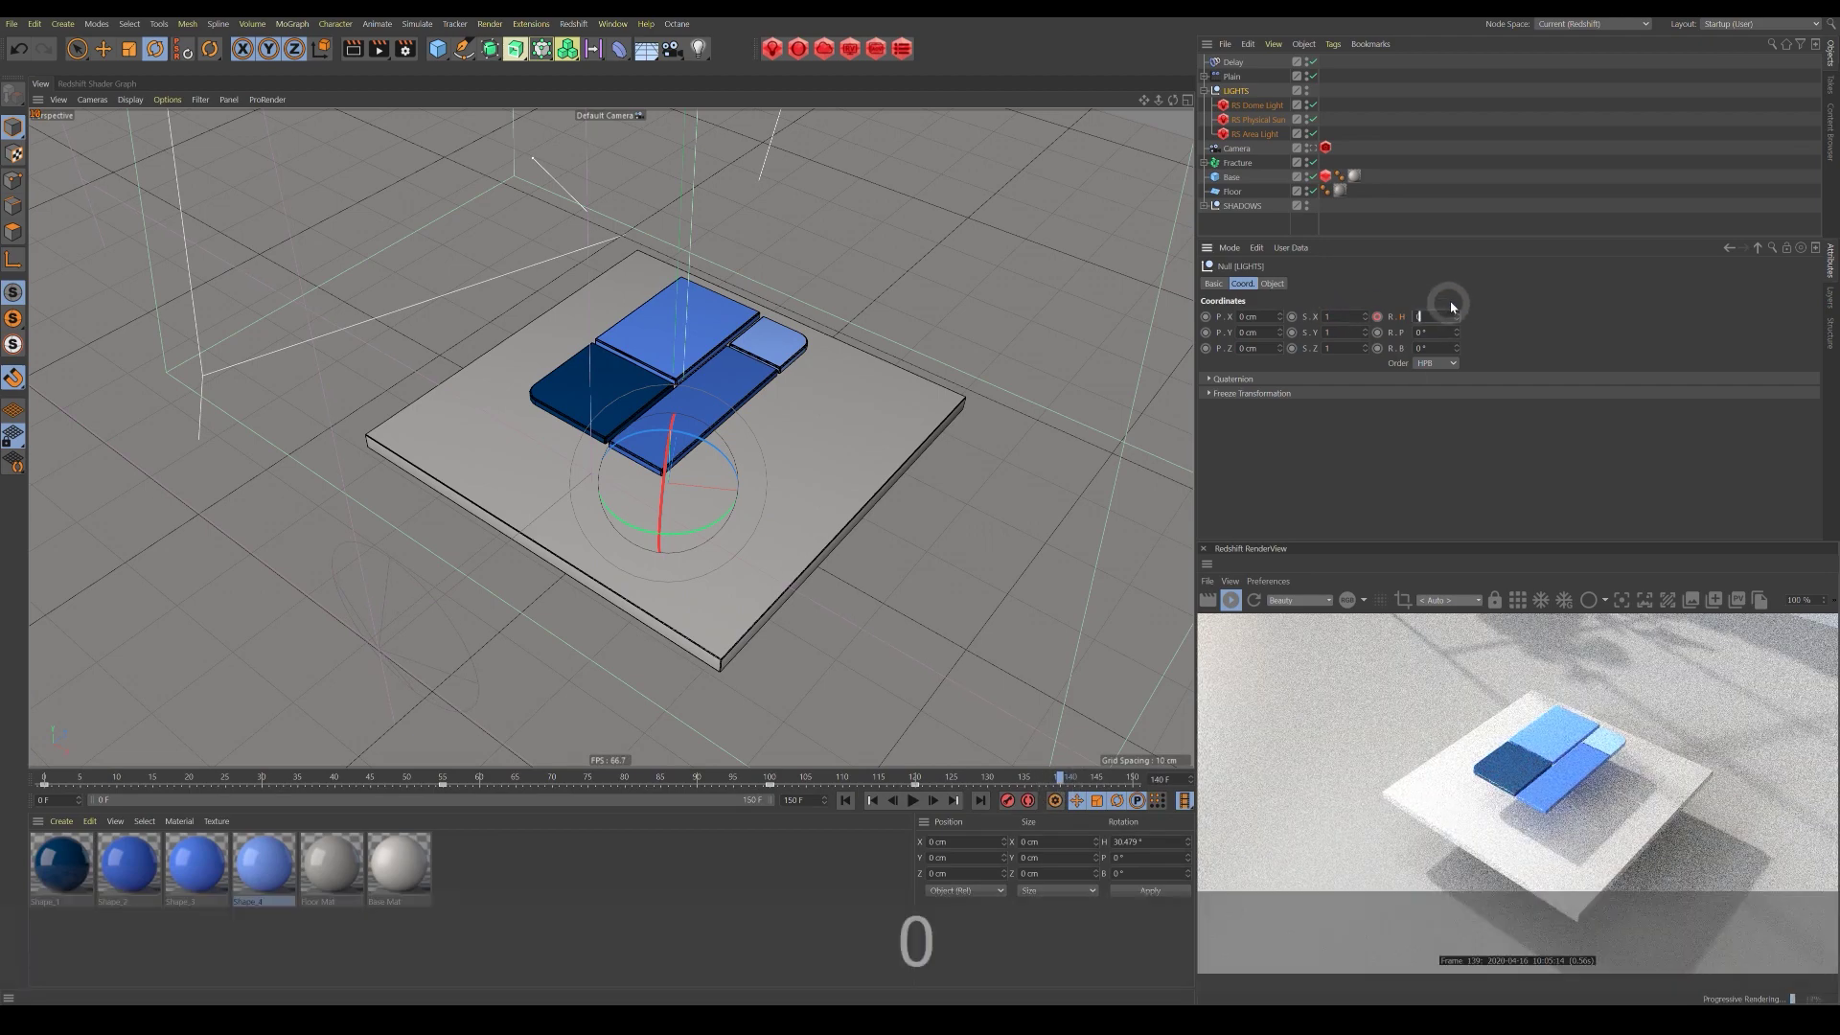
Change the LIGHTS heading keyframe at frame 55 to 6.479° and move it to frame 70, scrubbing to check the shadows.
drag(824, 785, 442, 819)
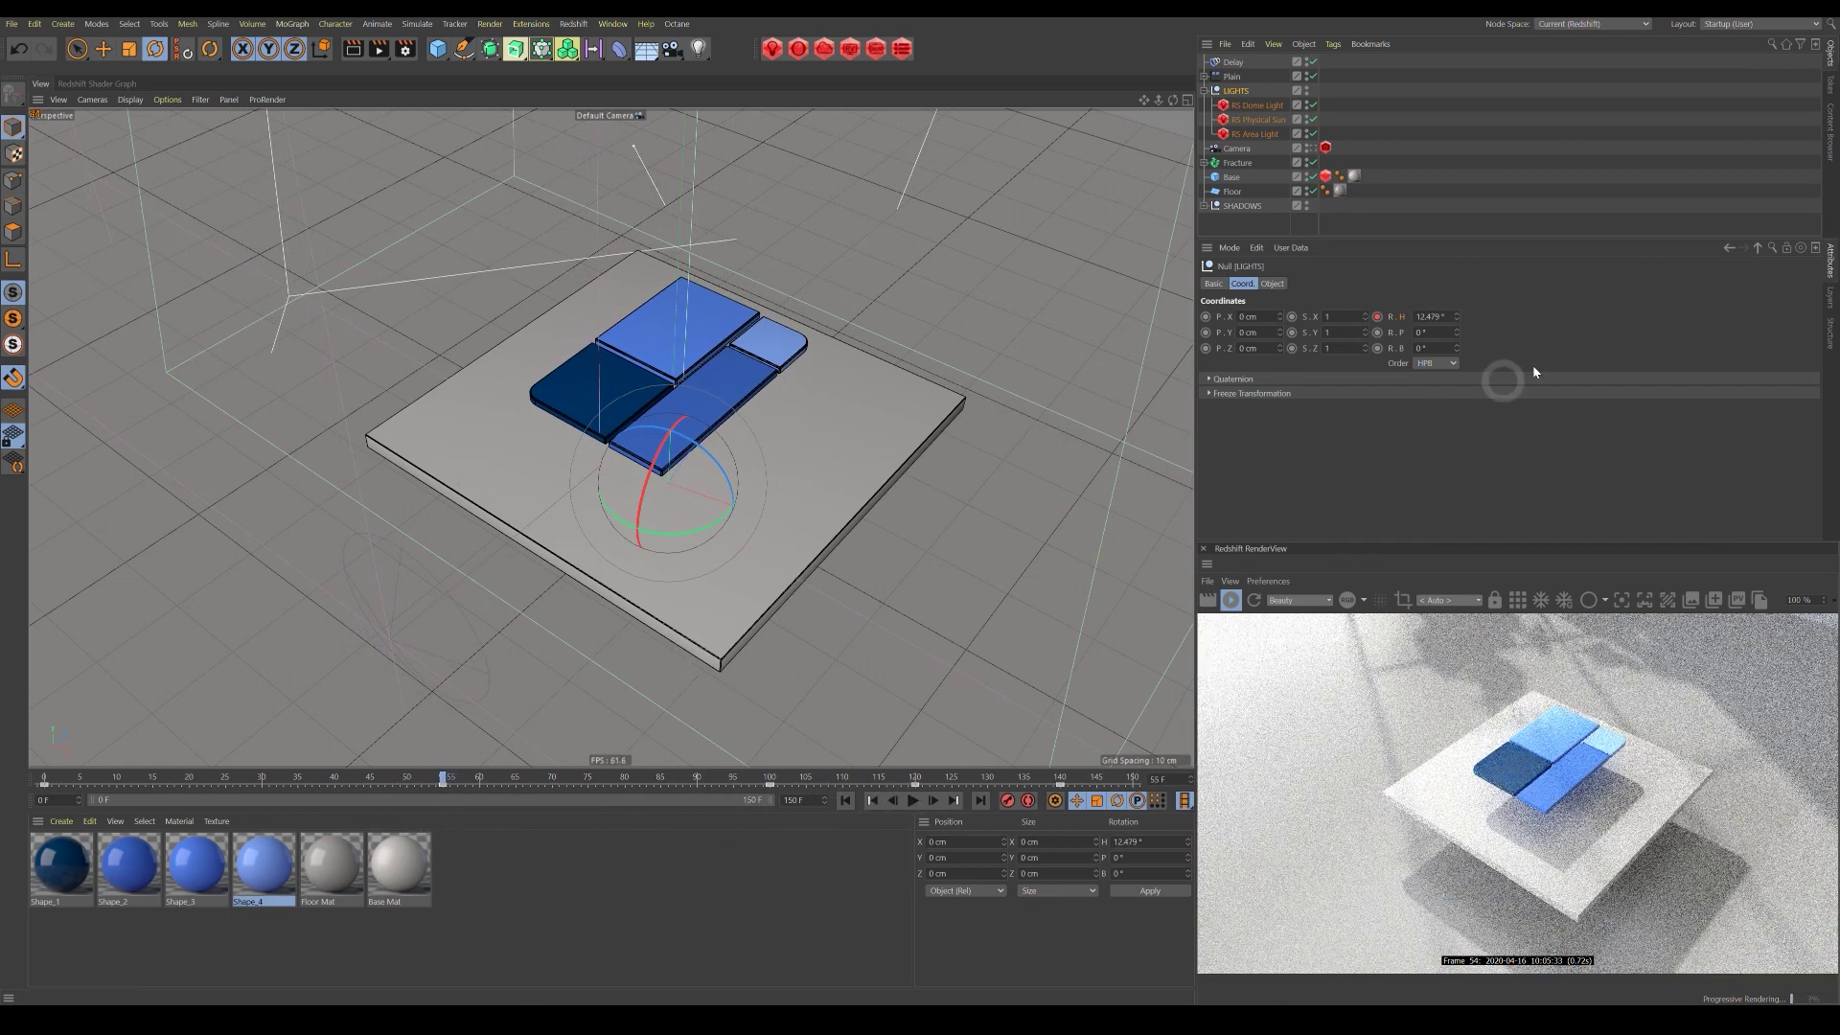
drag(1457, 317, 1457, 317)
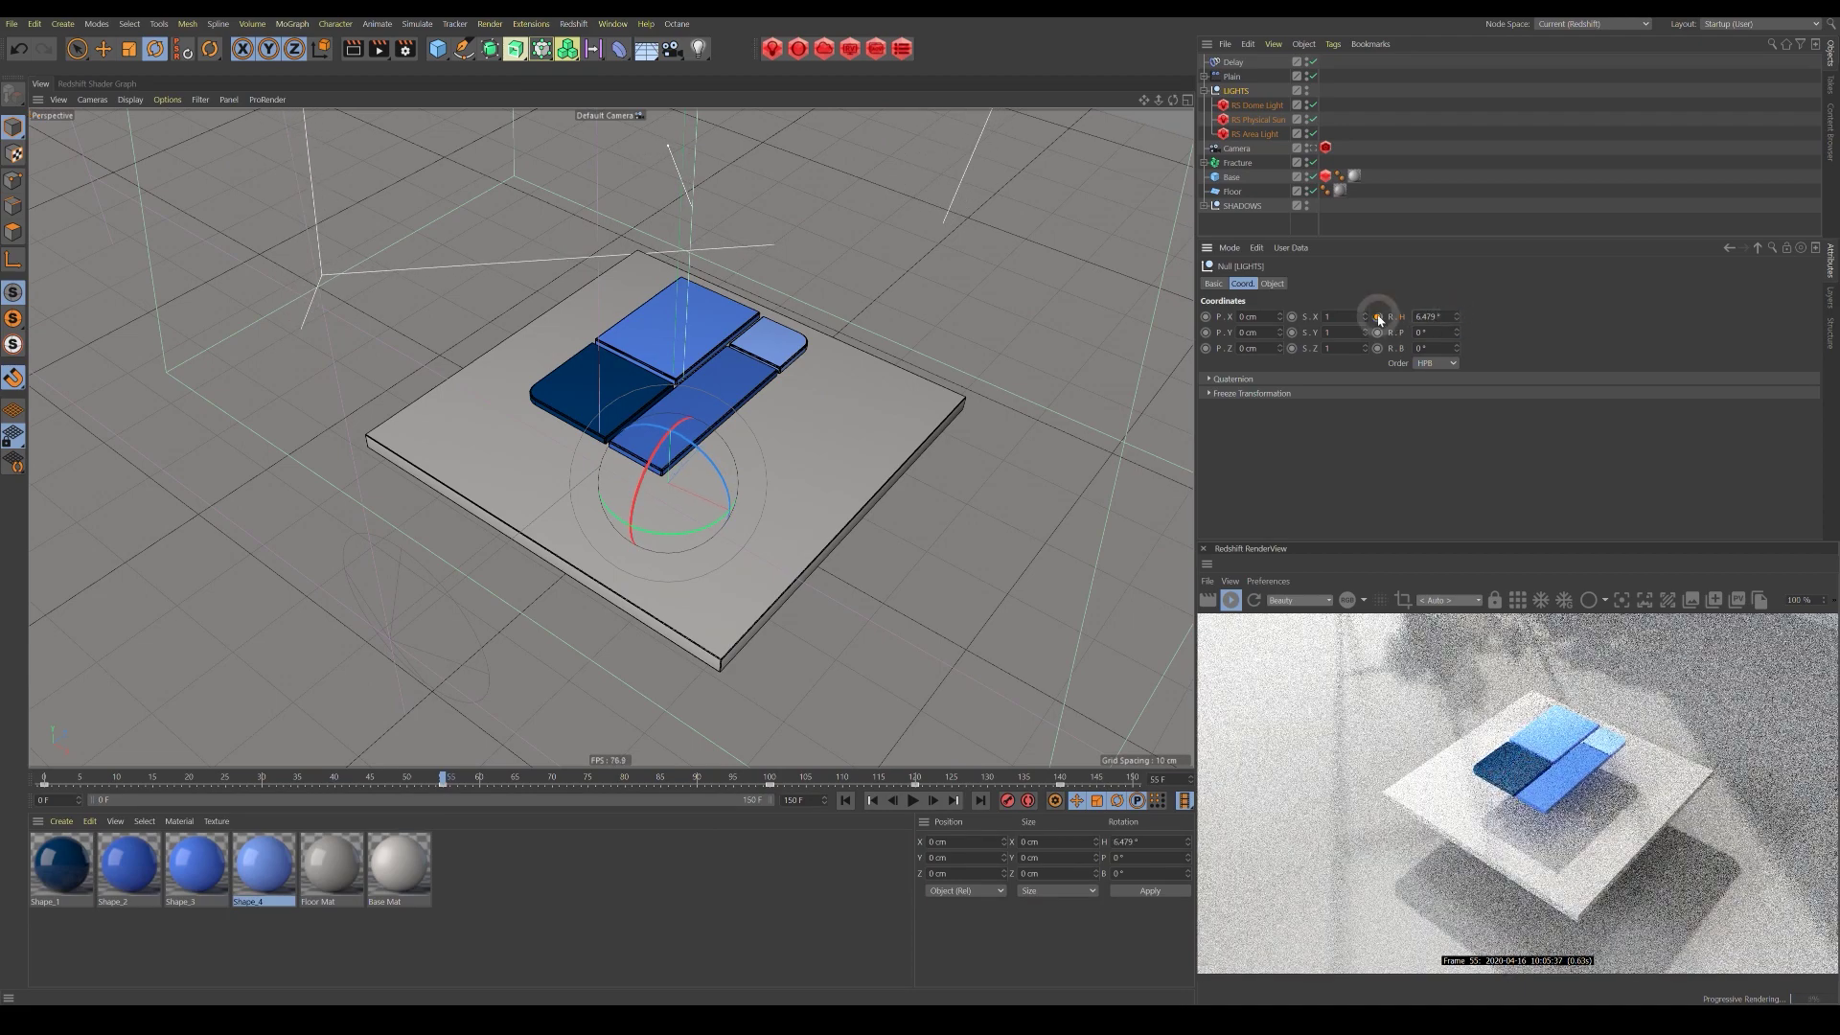
drag(443, 779, 775, 800)
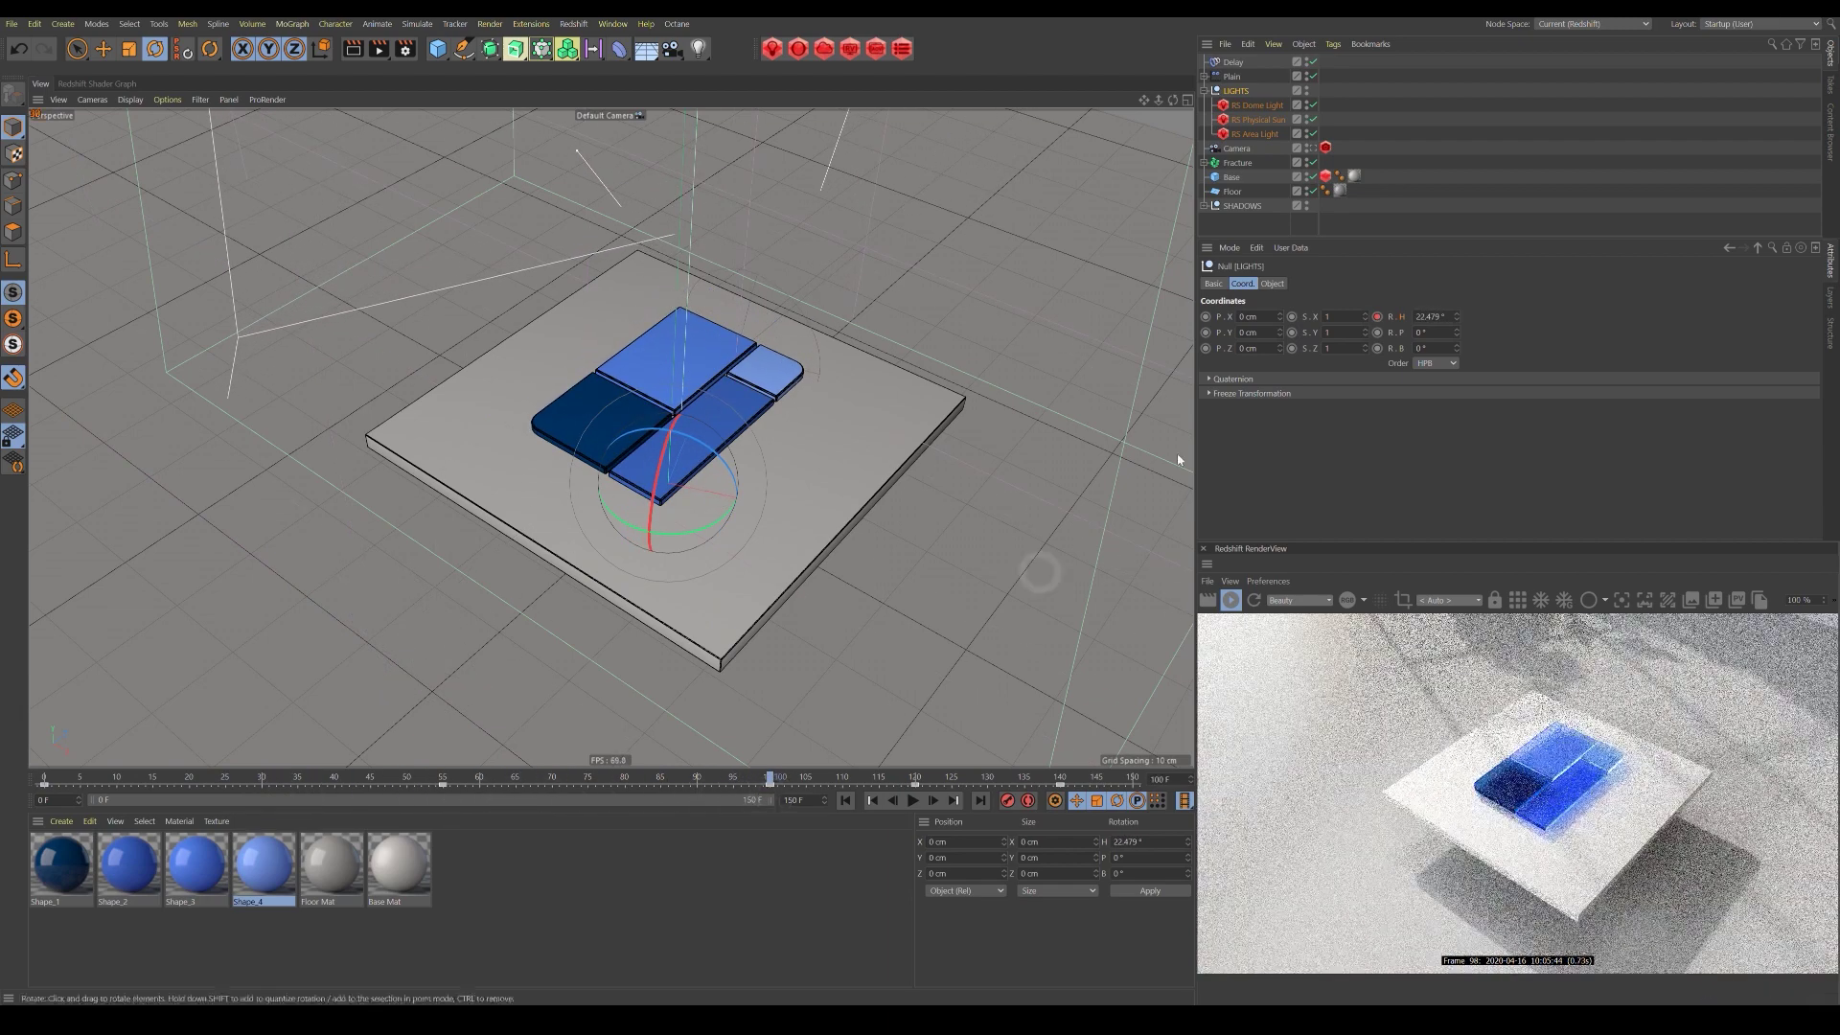
drag(585, 781, 768, 784)
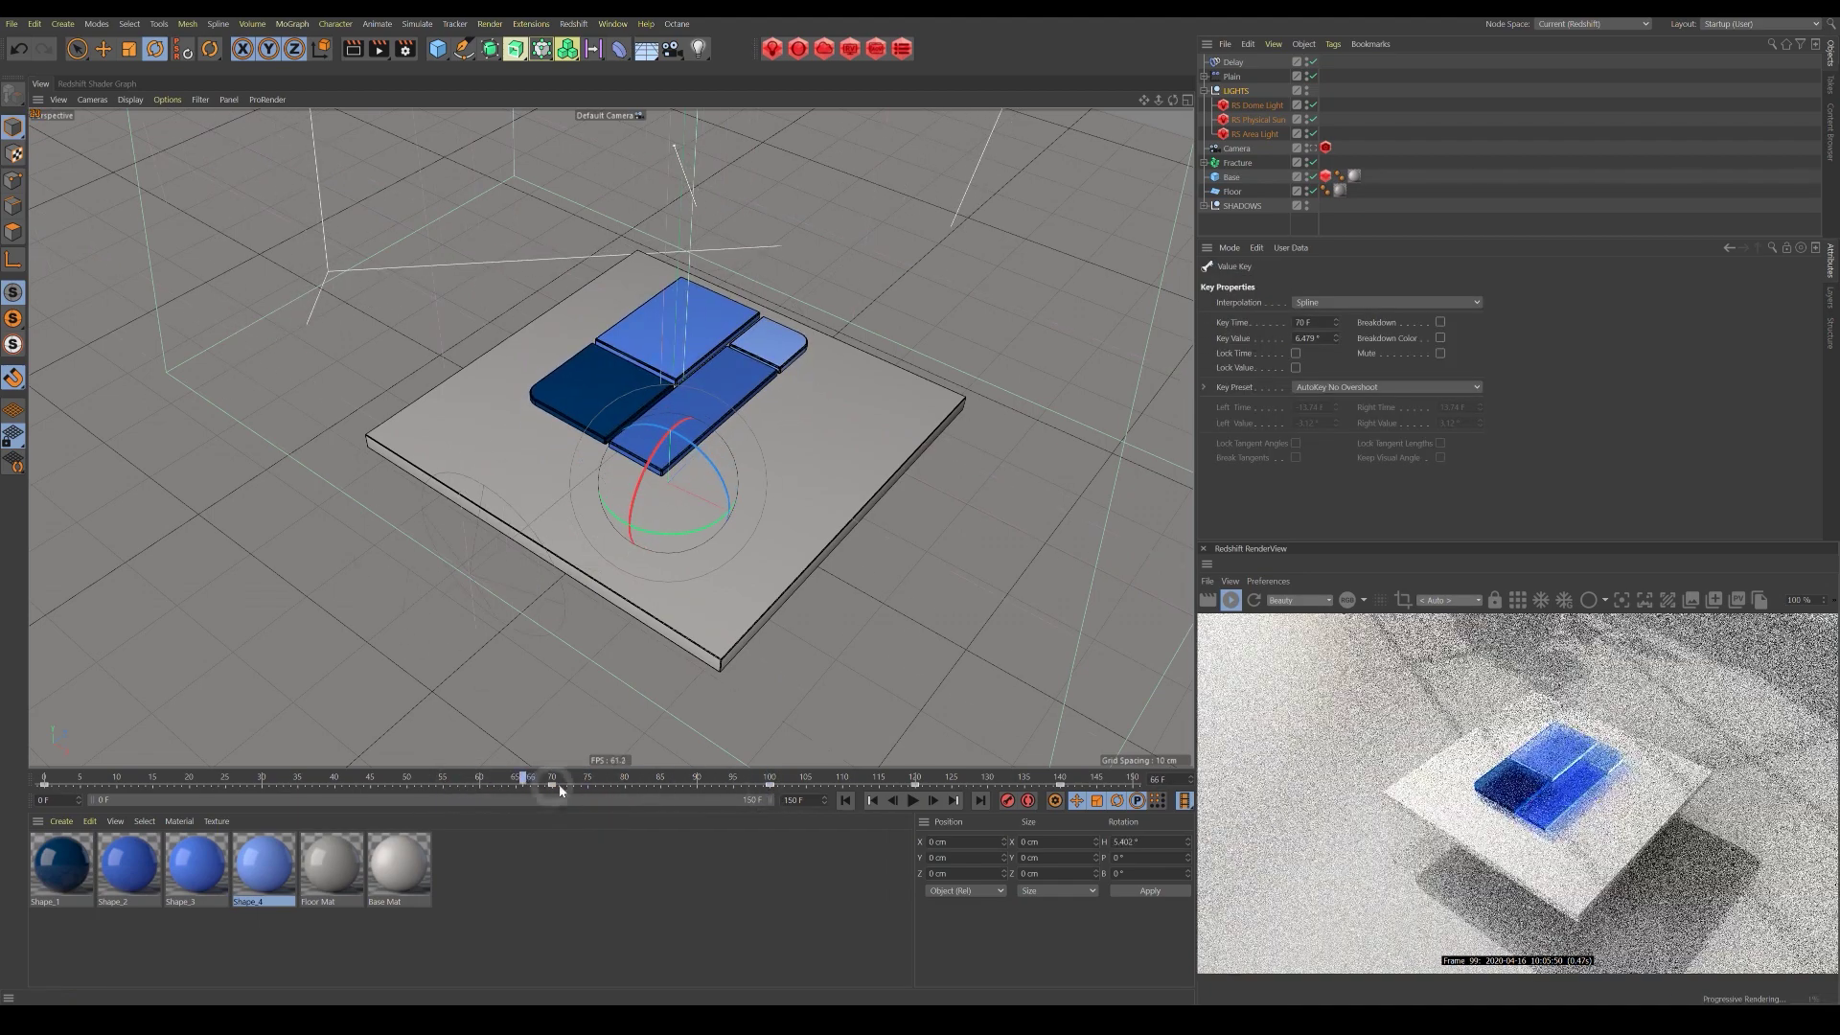
Return to frame 0, delete the existing camera, and add a new standard Camera object.
drag(1040, 803, 11, 773)
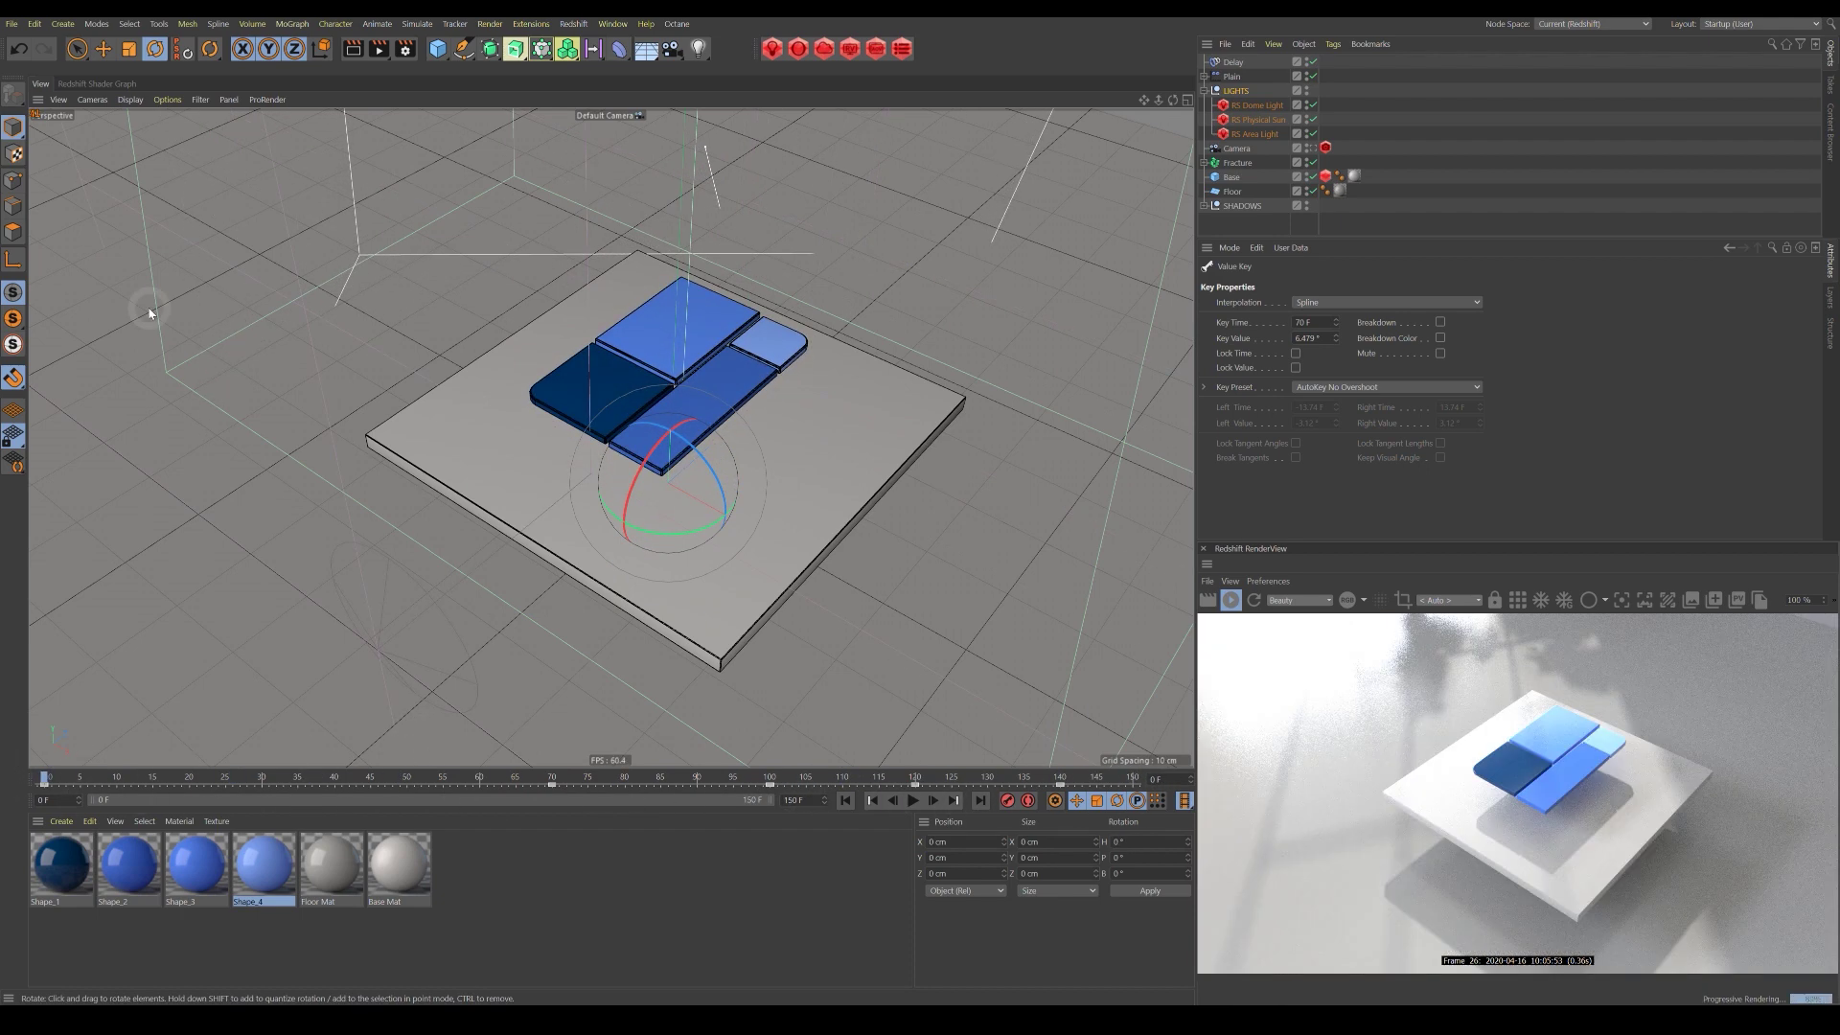
click(1236, 149)
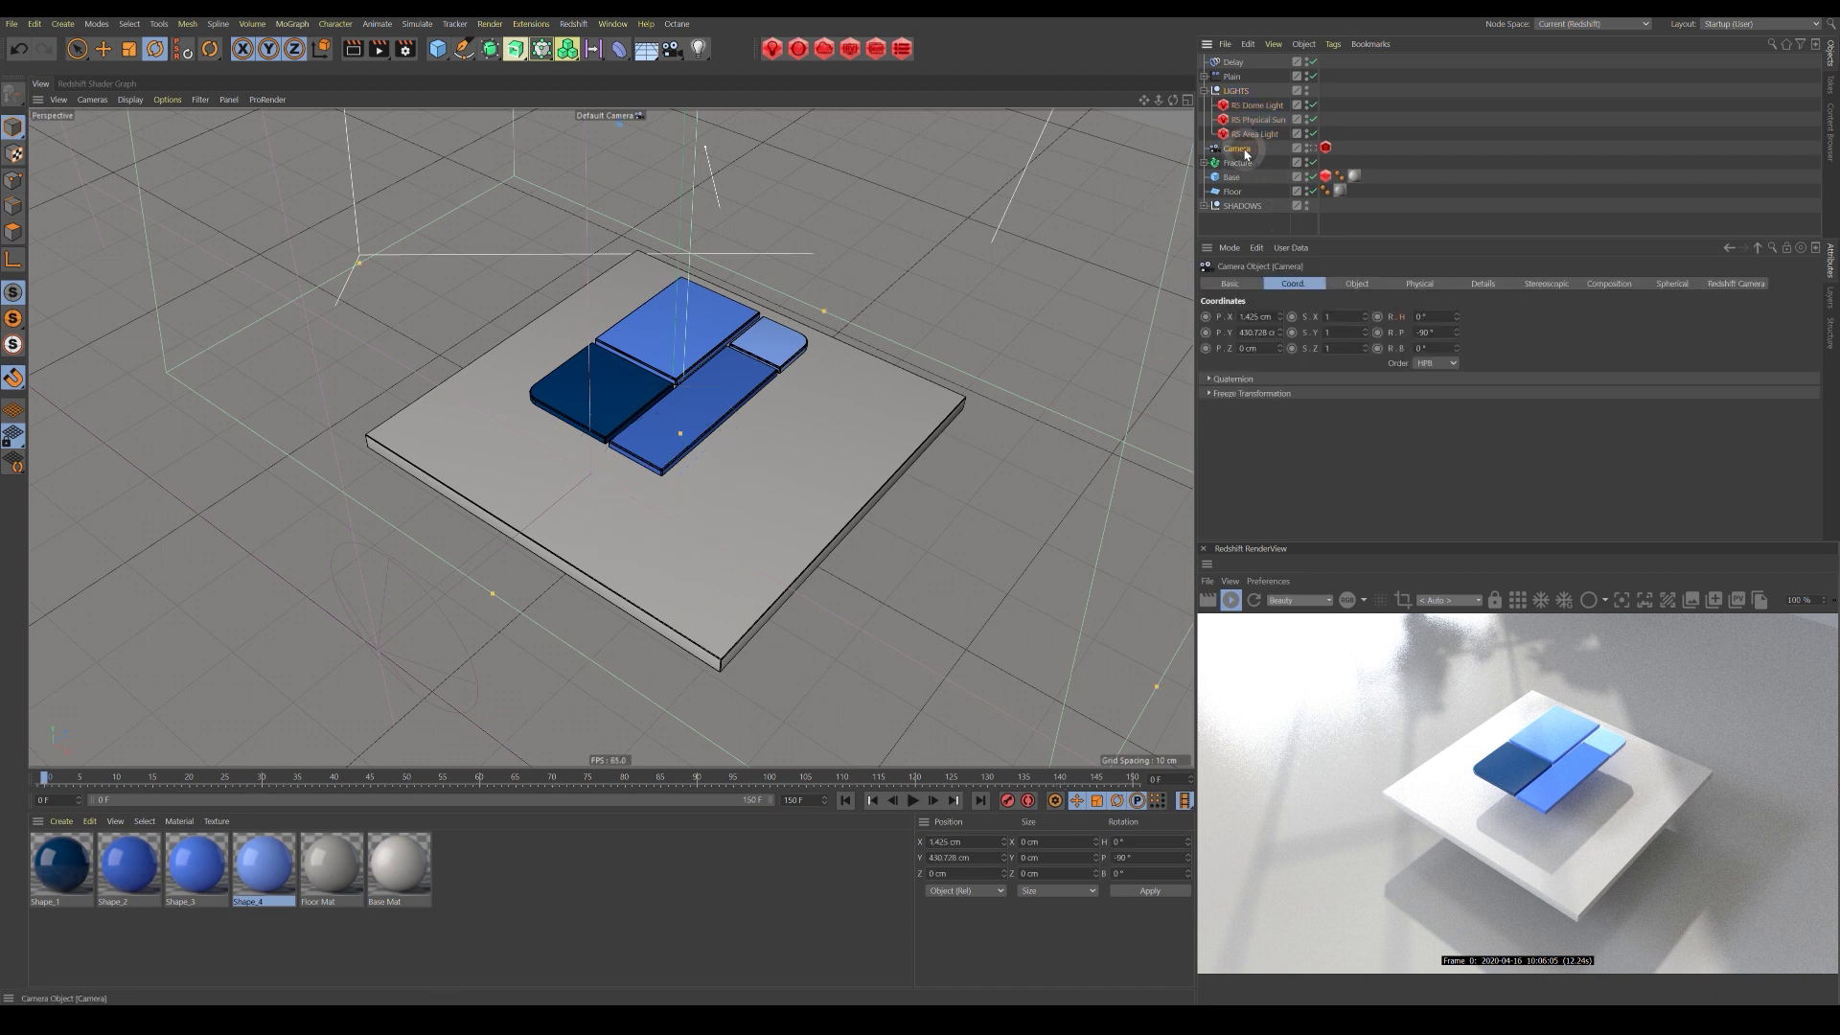
key(Delete)
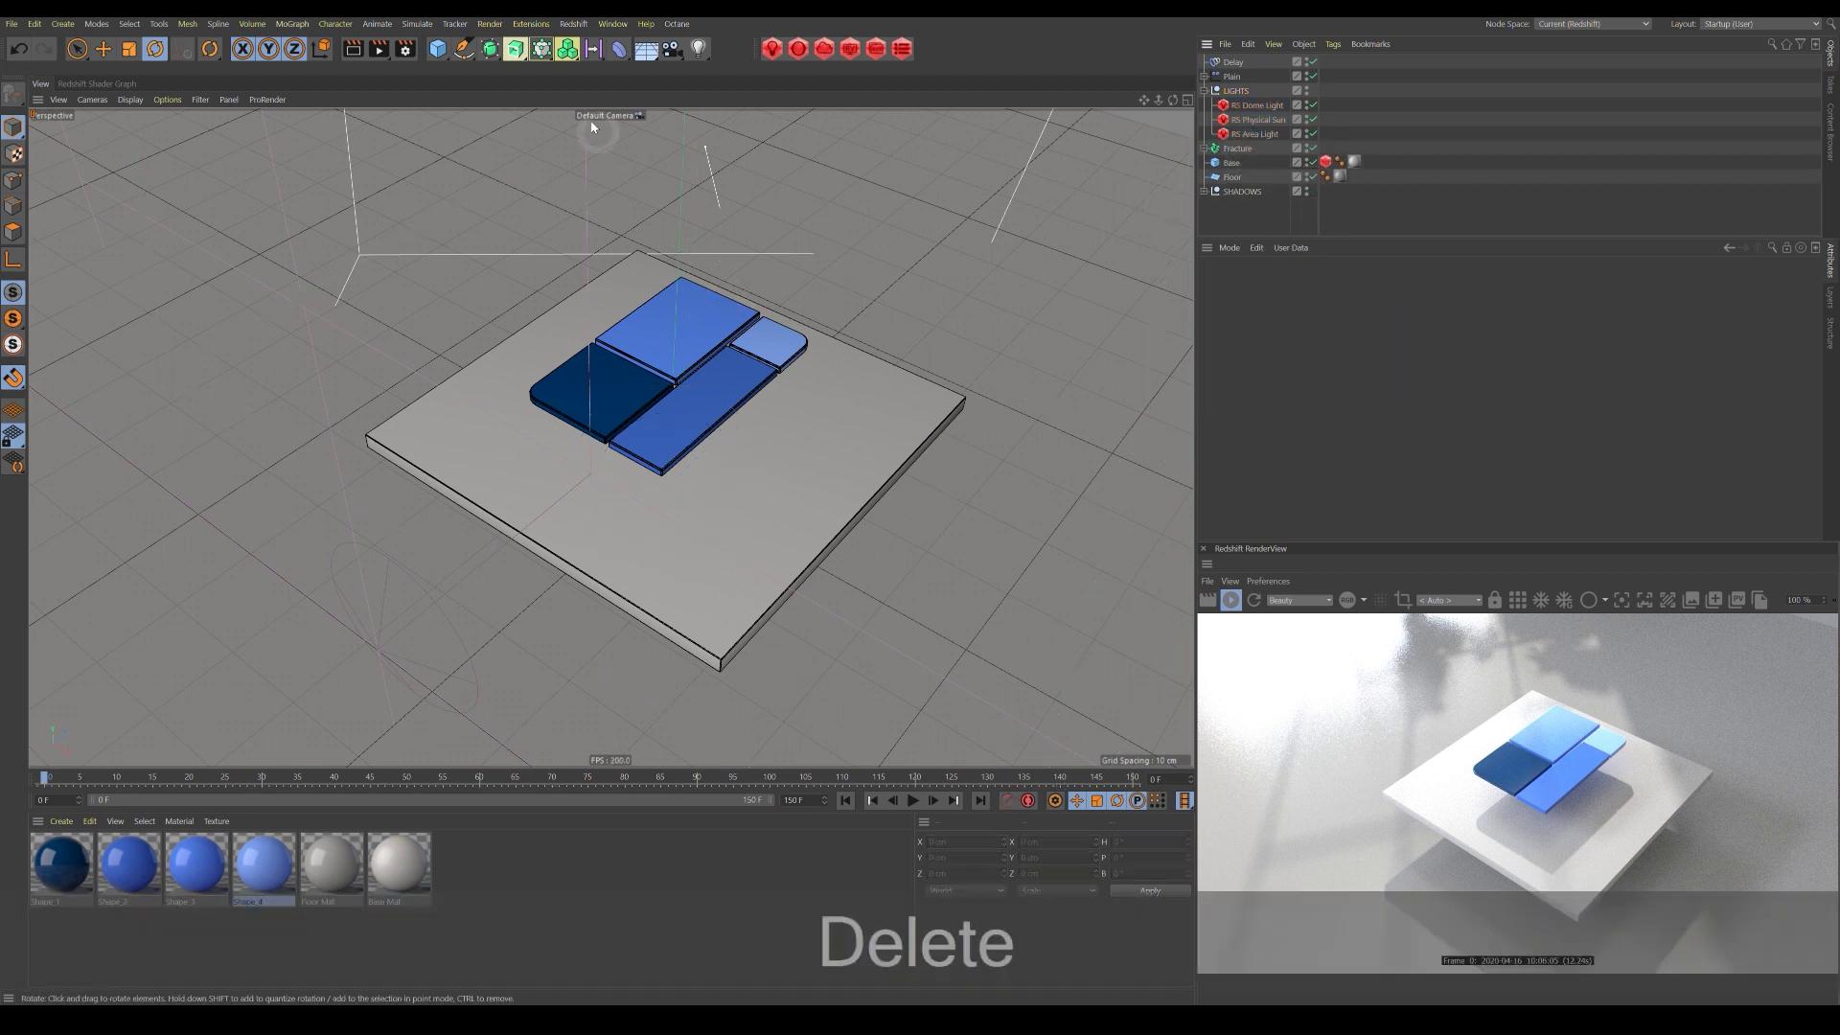
click(672, 48)
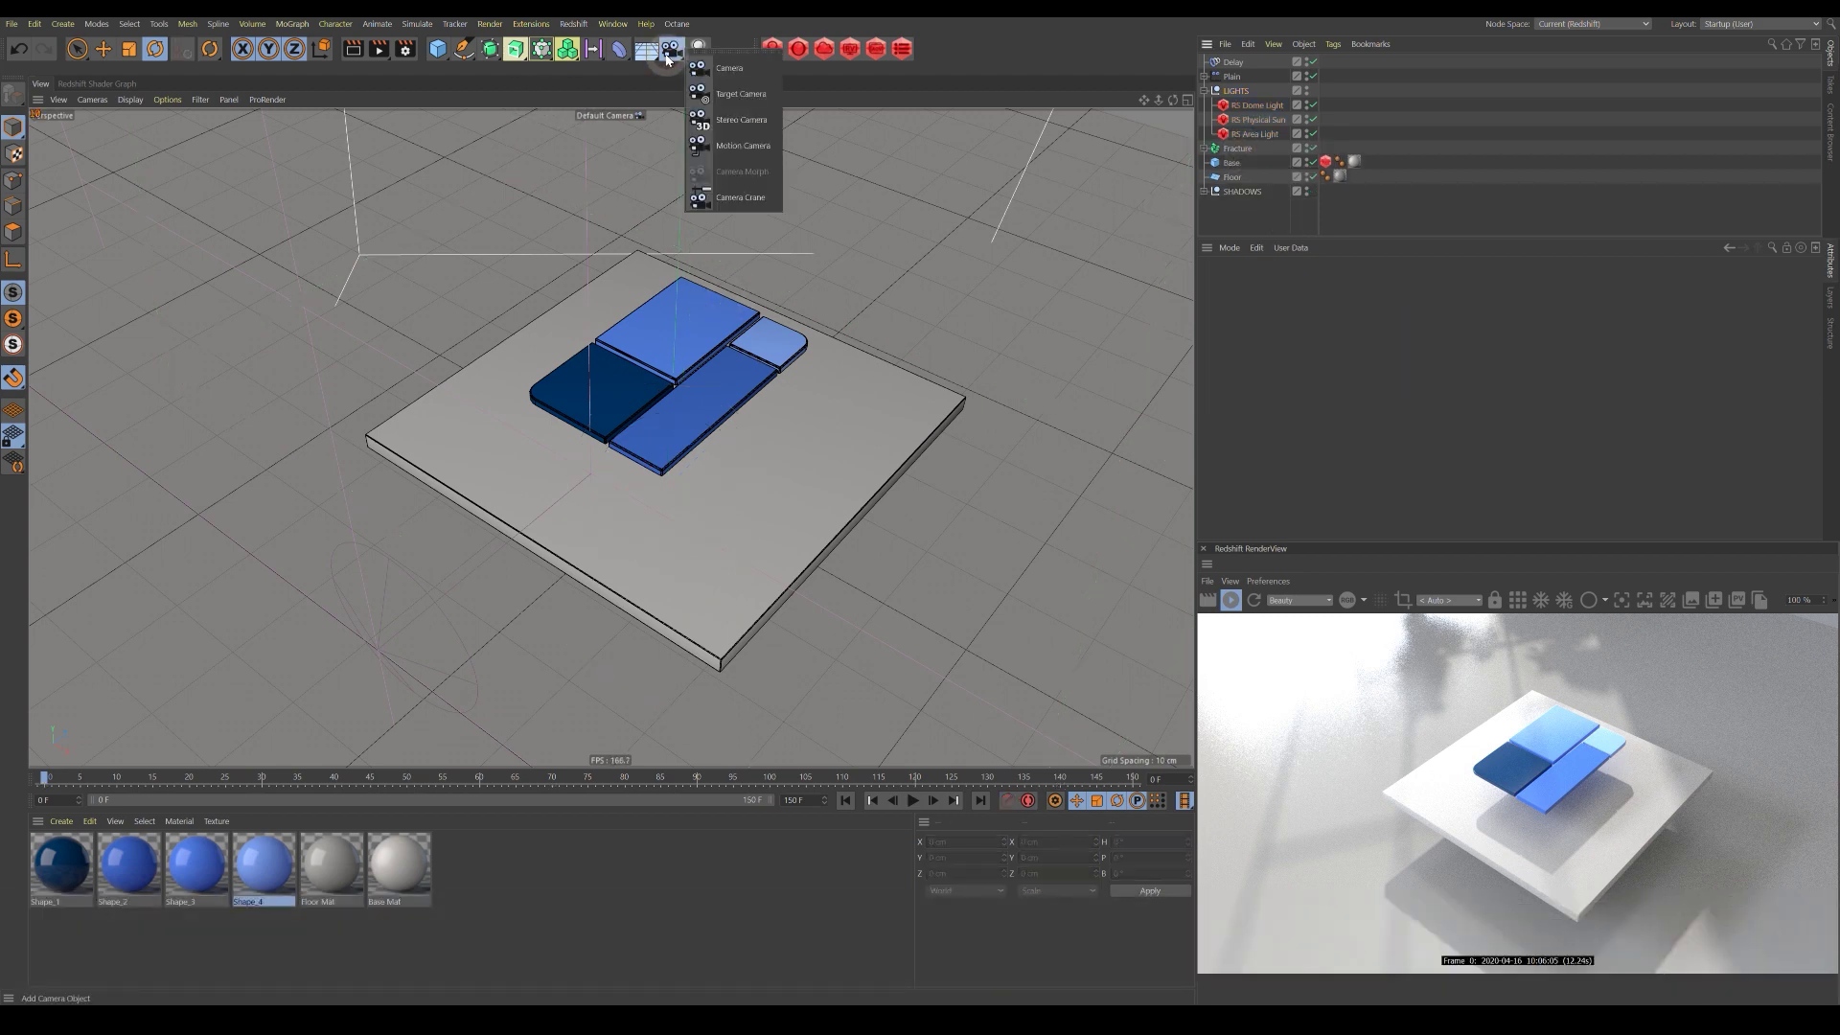
click(729, 69)
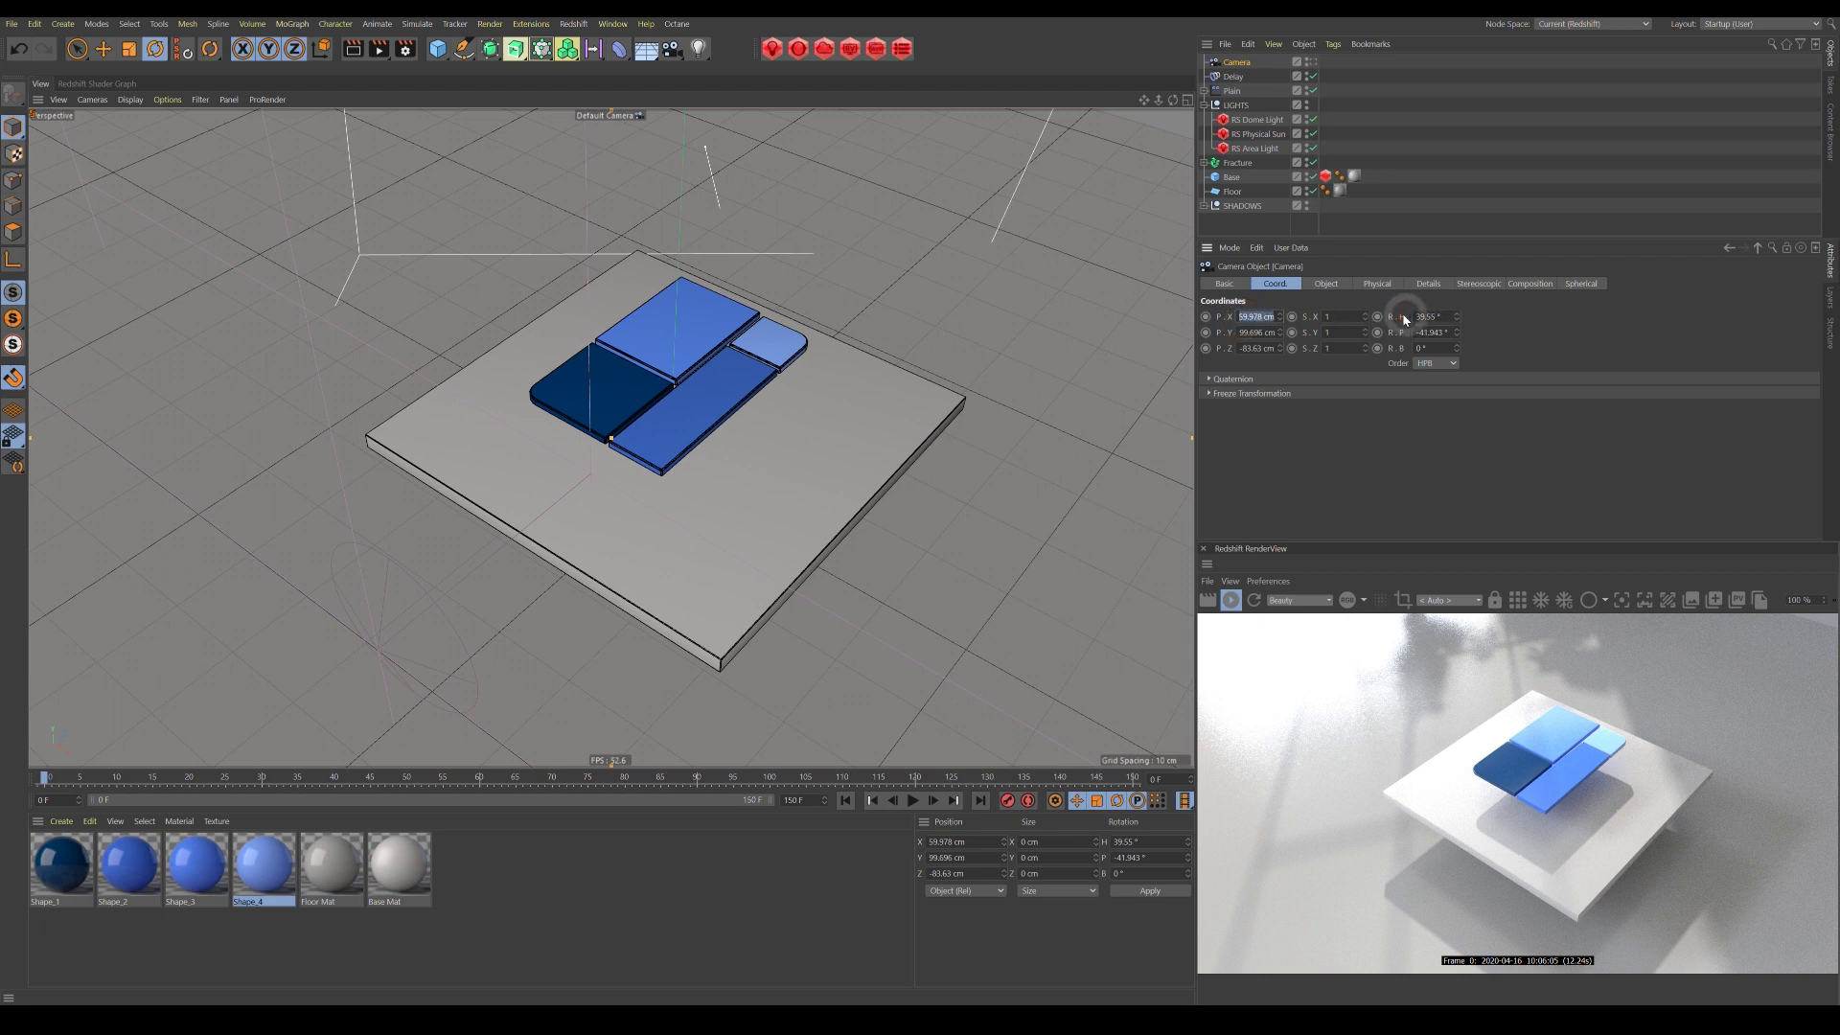
Set the new camera's X, Y and Z position to 0 cm and its rotation to 0°.
text(0)
key(Tab)
text(0)
key(Tab)
text(0)
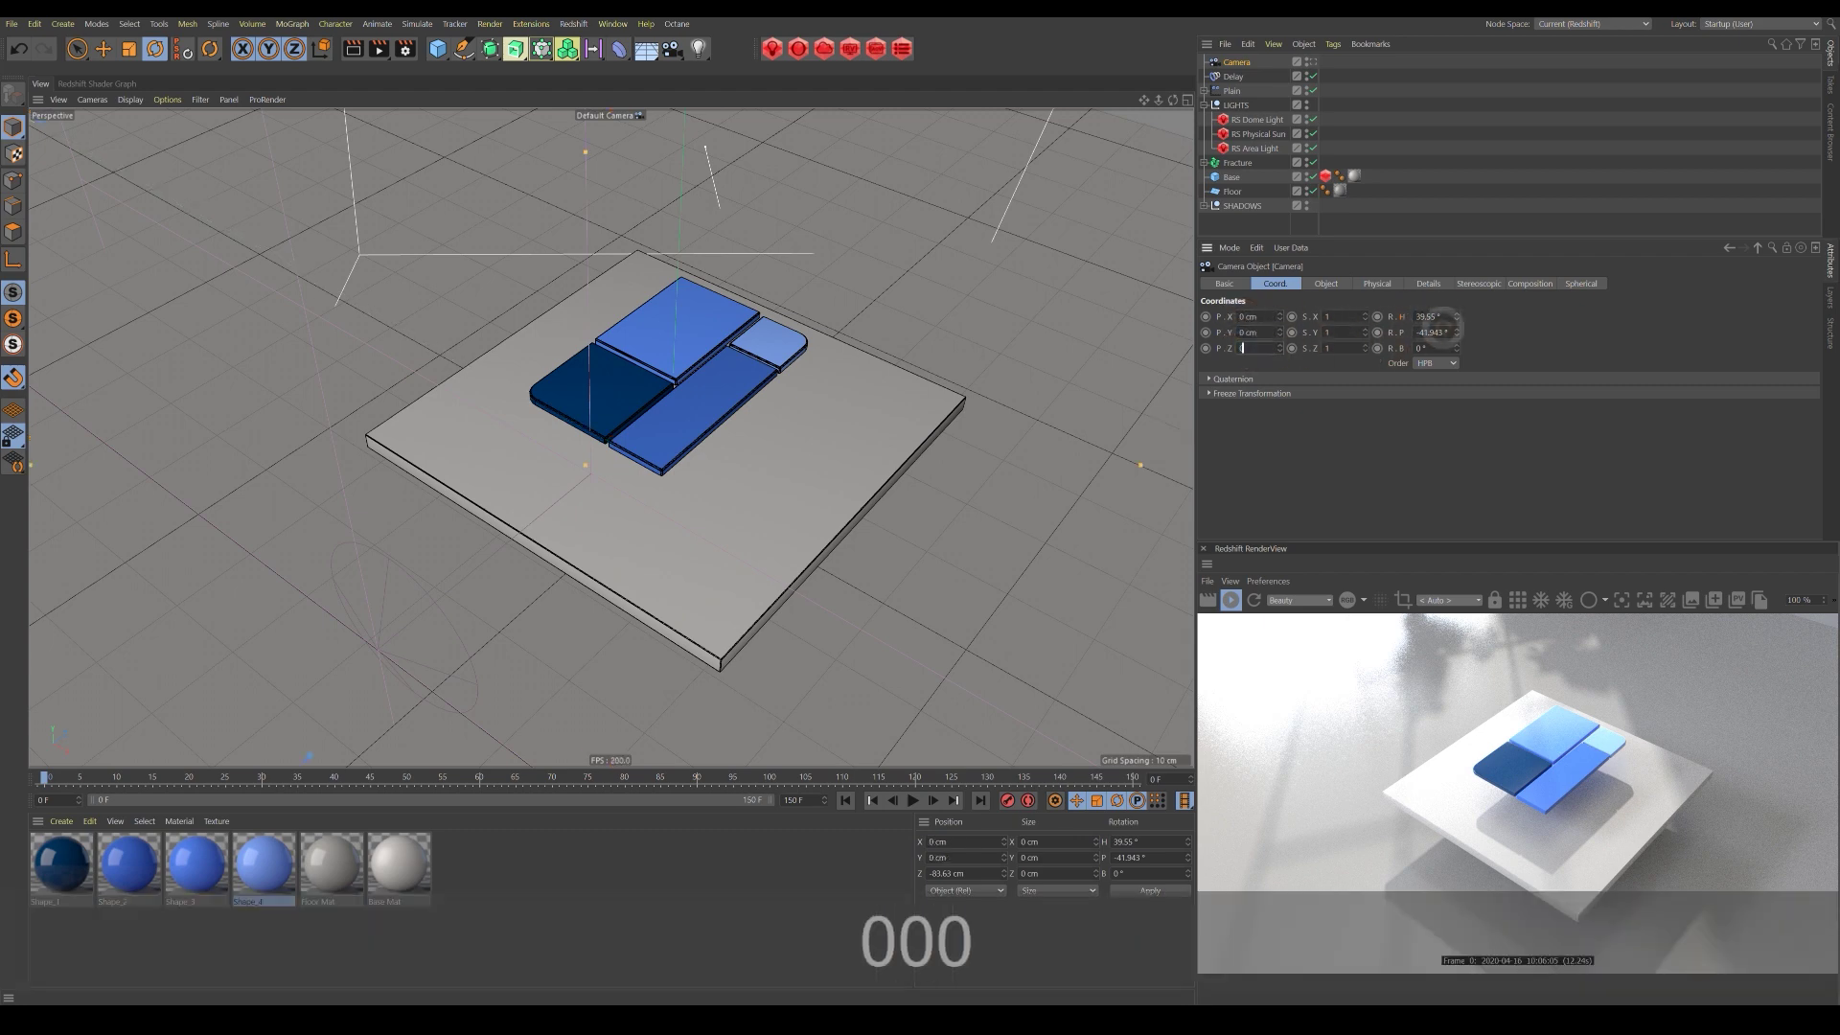
text(0)
key(Tab)
text(0)
key(Return)
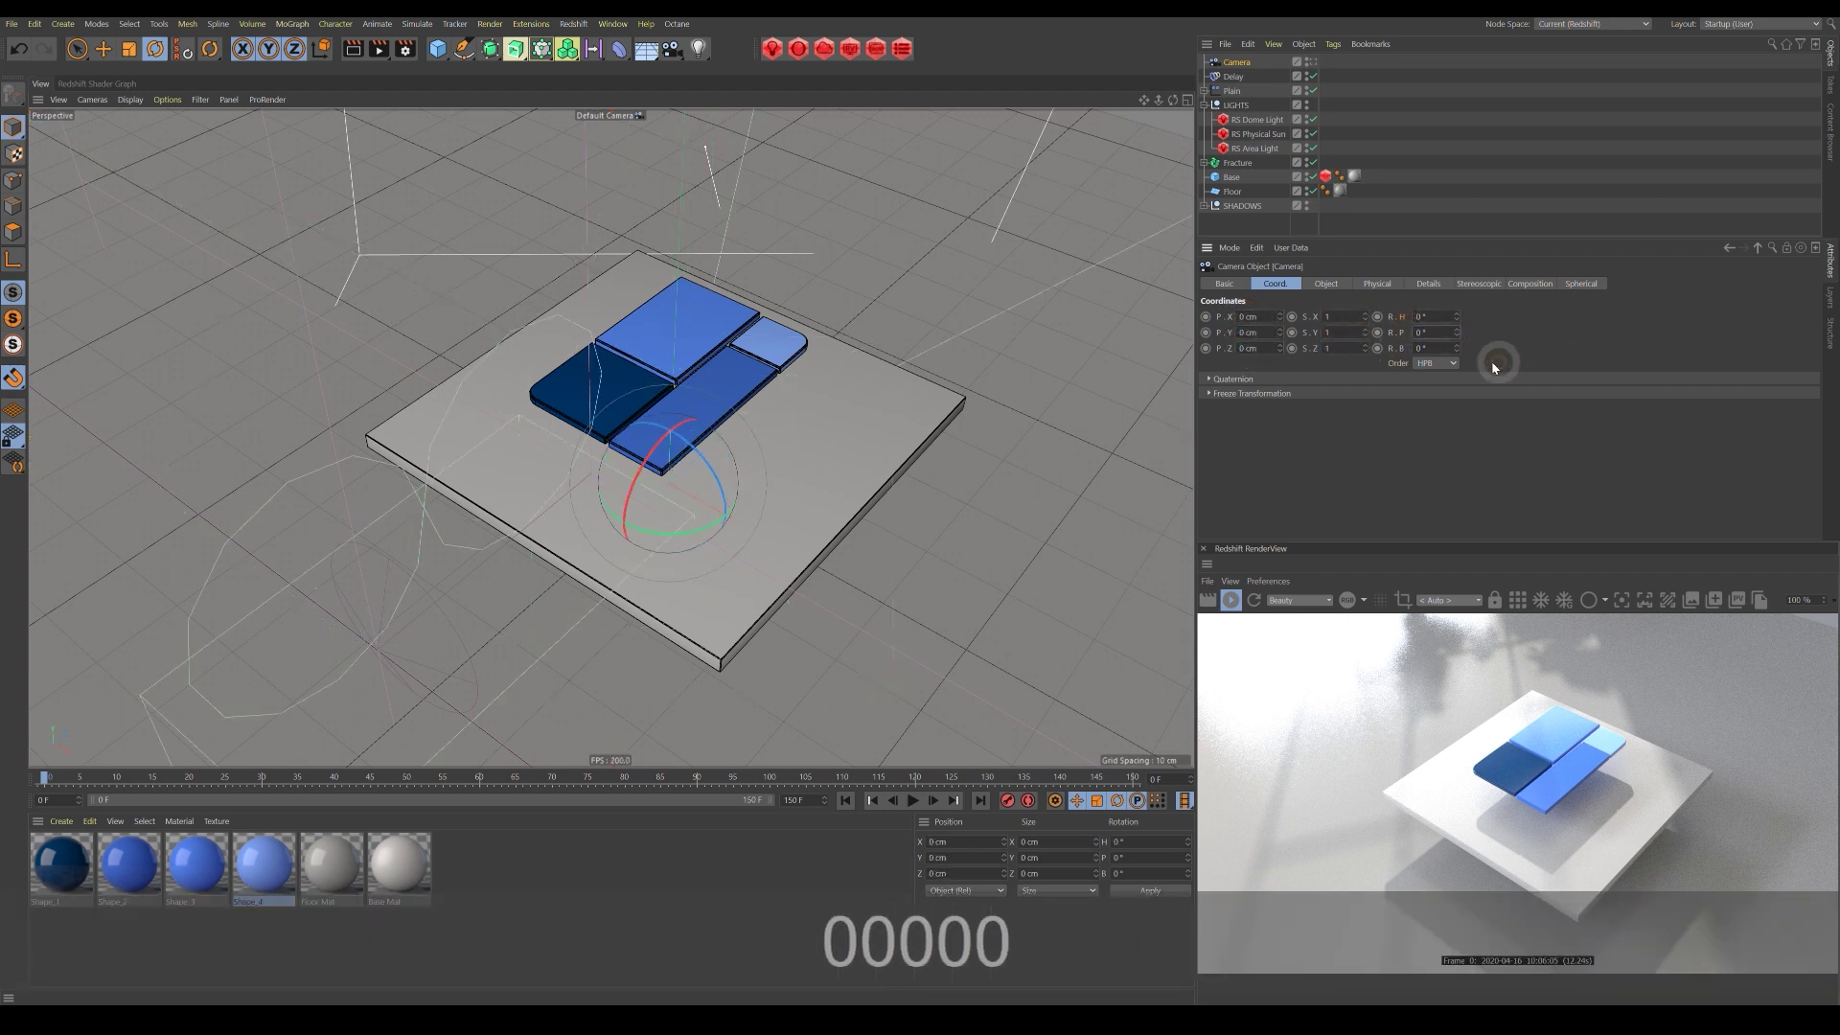
Create two nulls, nesting the second inside the first, and parent the camera to the inner null.
alt+drag(1168, 393, 717, 468)
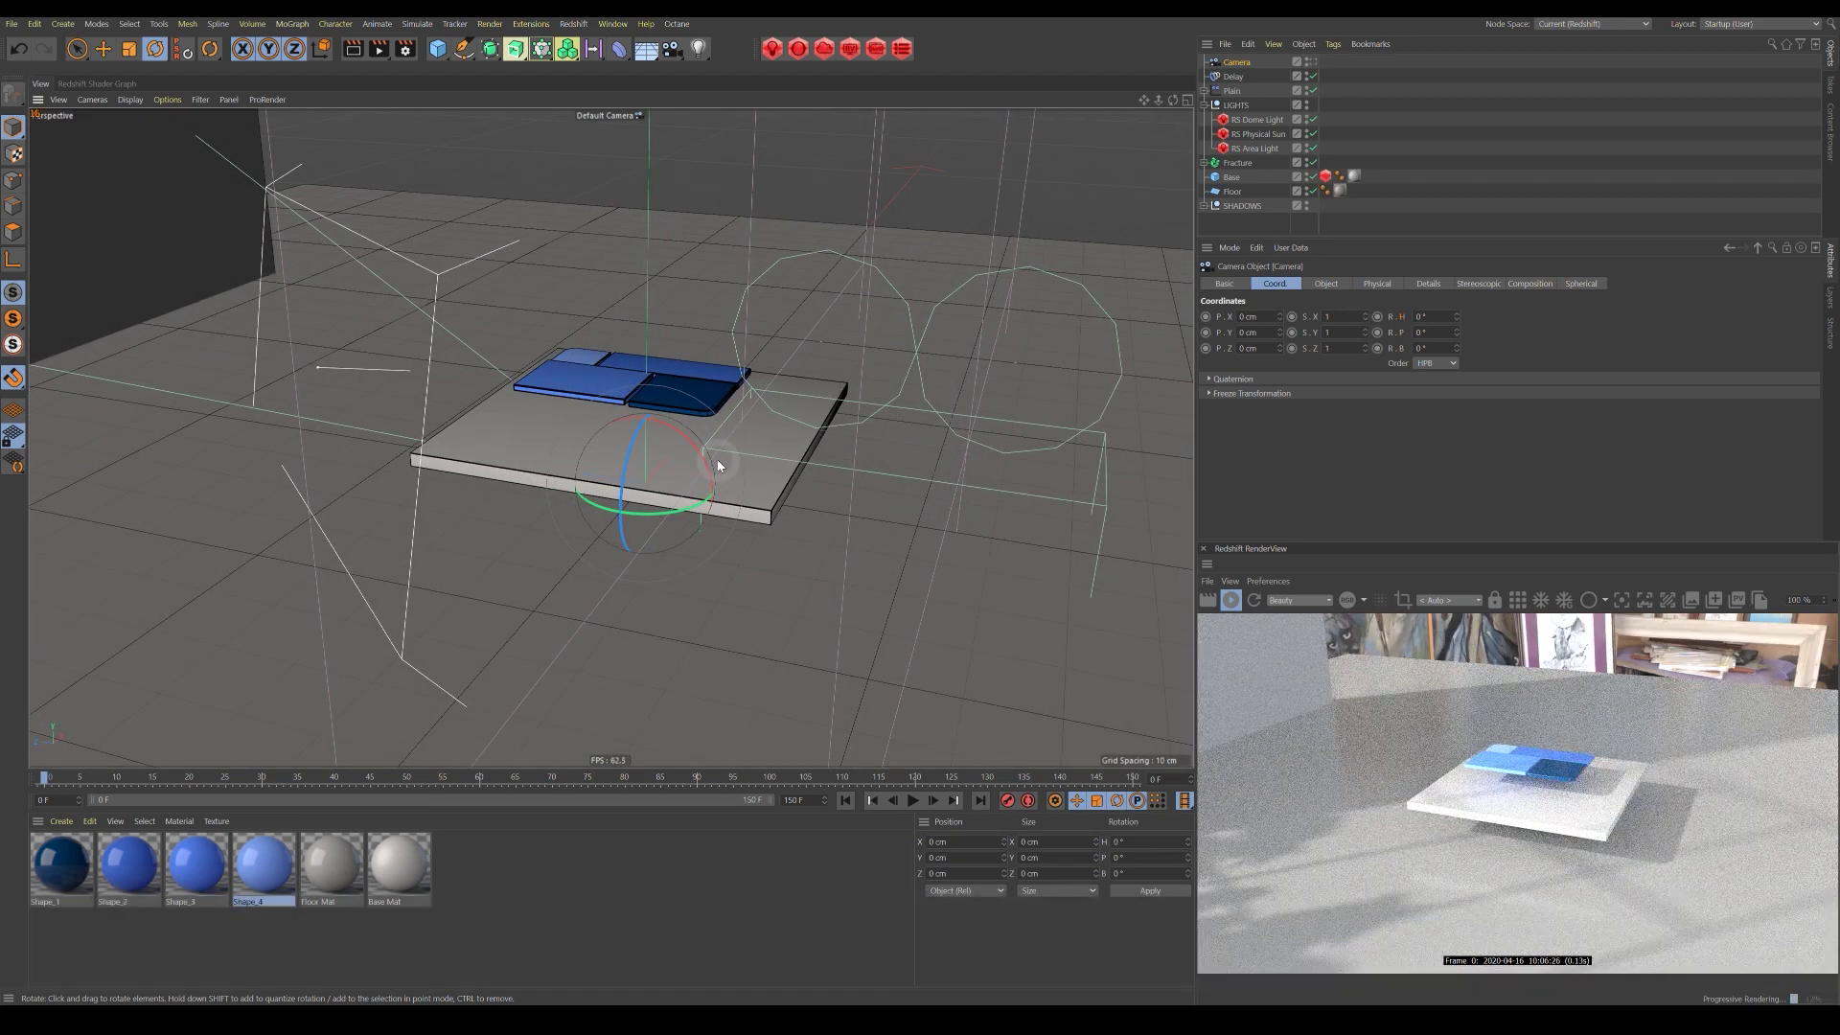
alt+drag(755, 469, 676, 522)
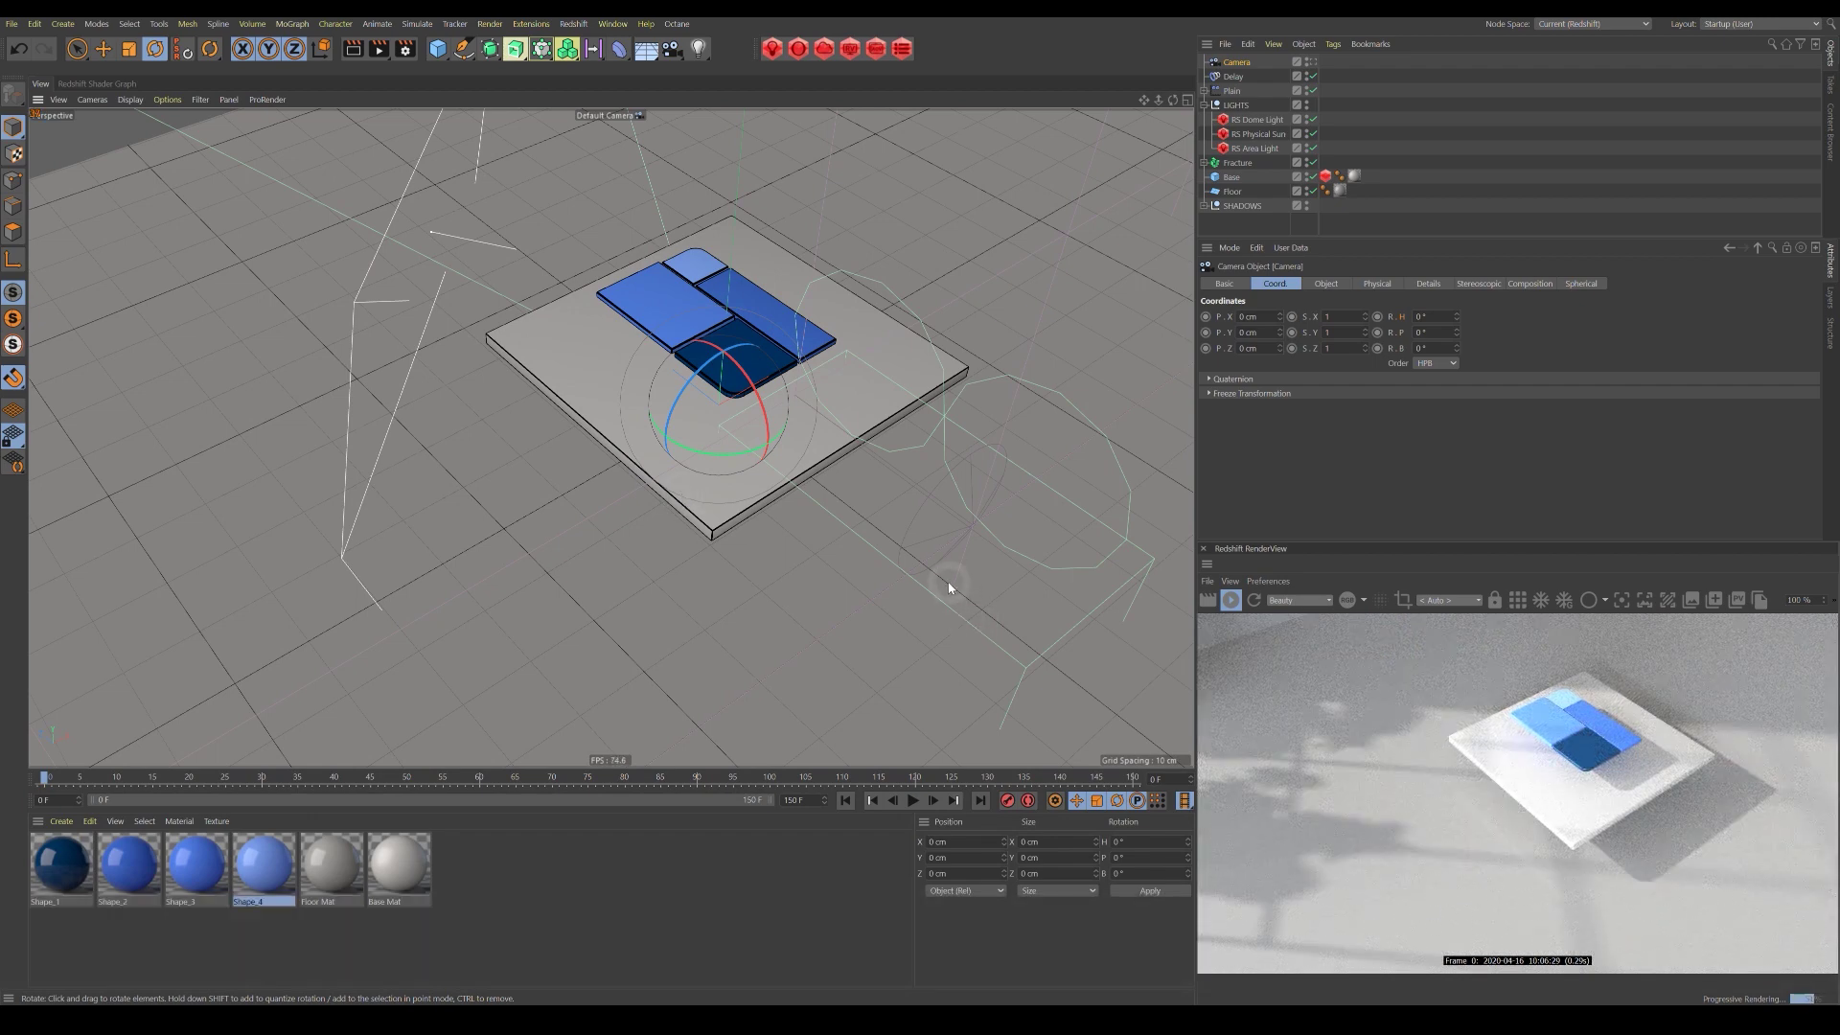
drag(438, 48, 485, 78)
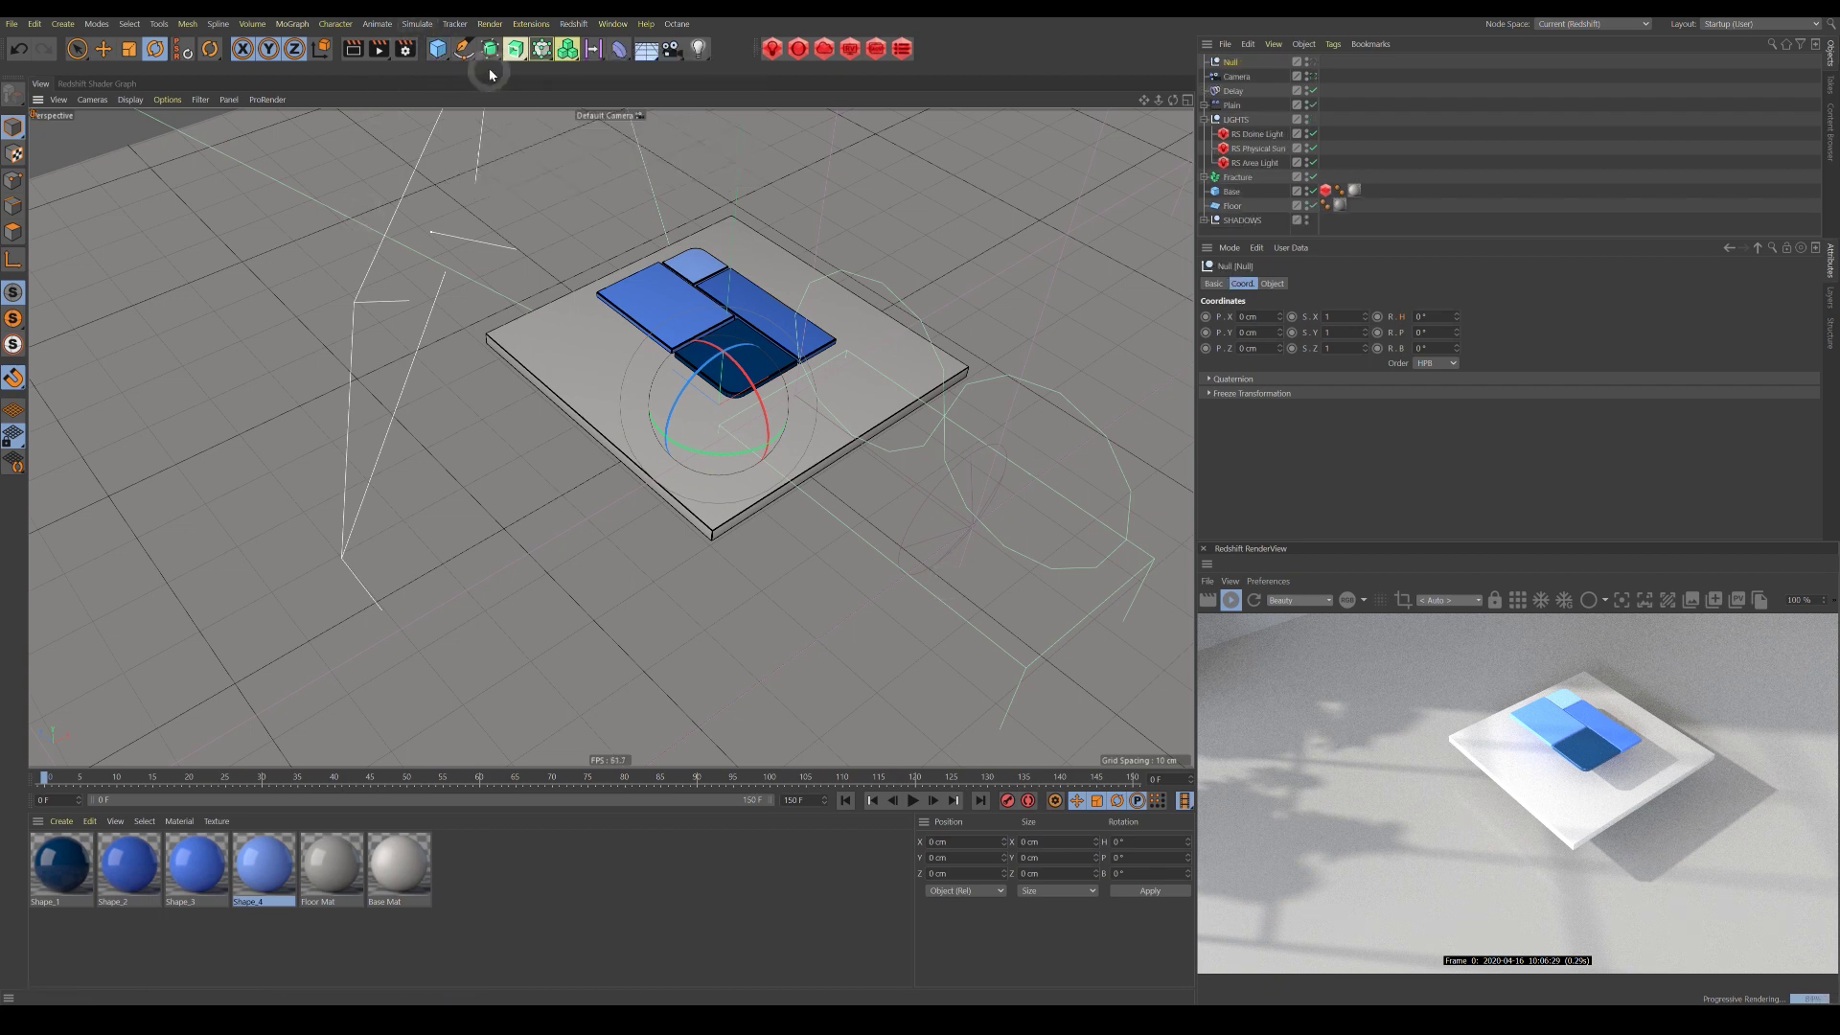
drag(439, 50, 470, 69)
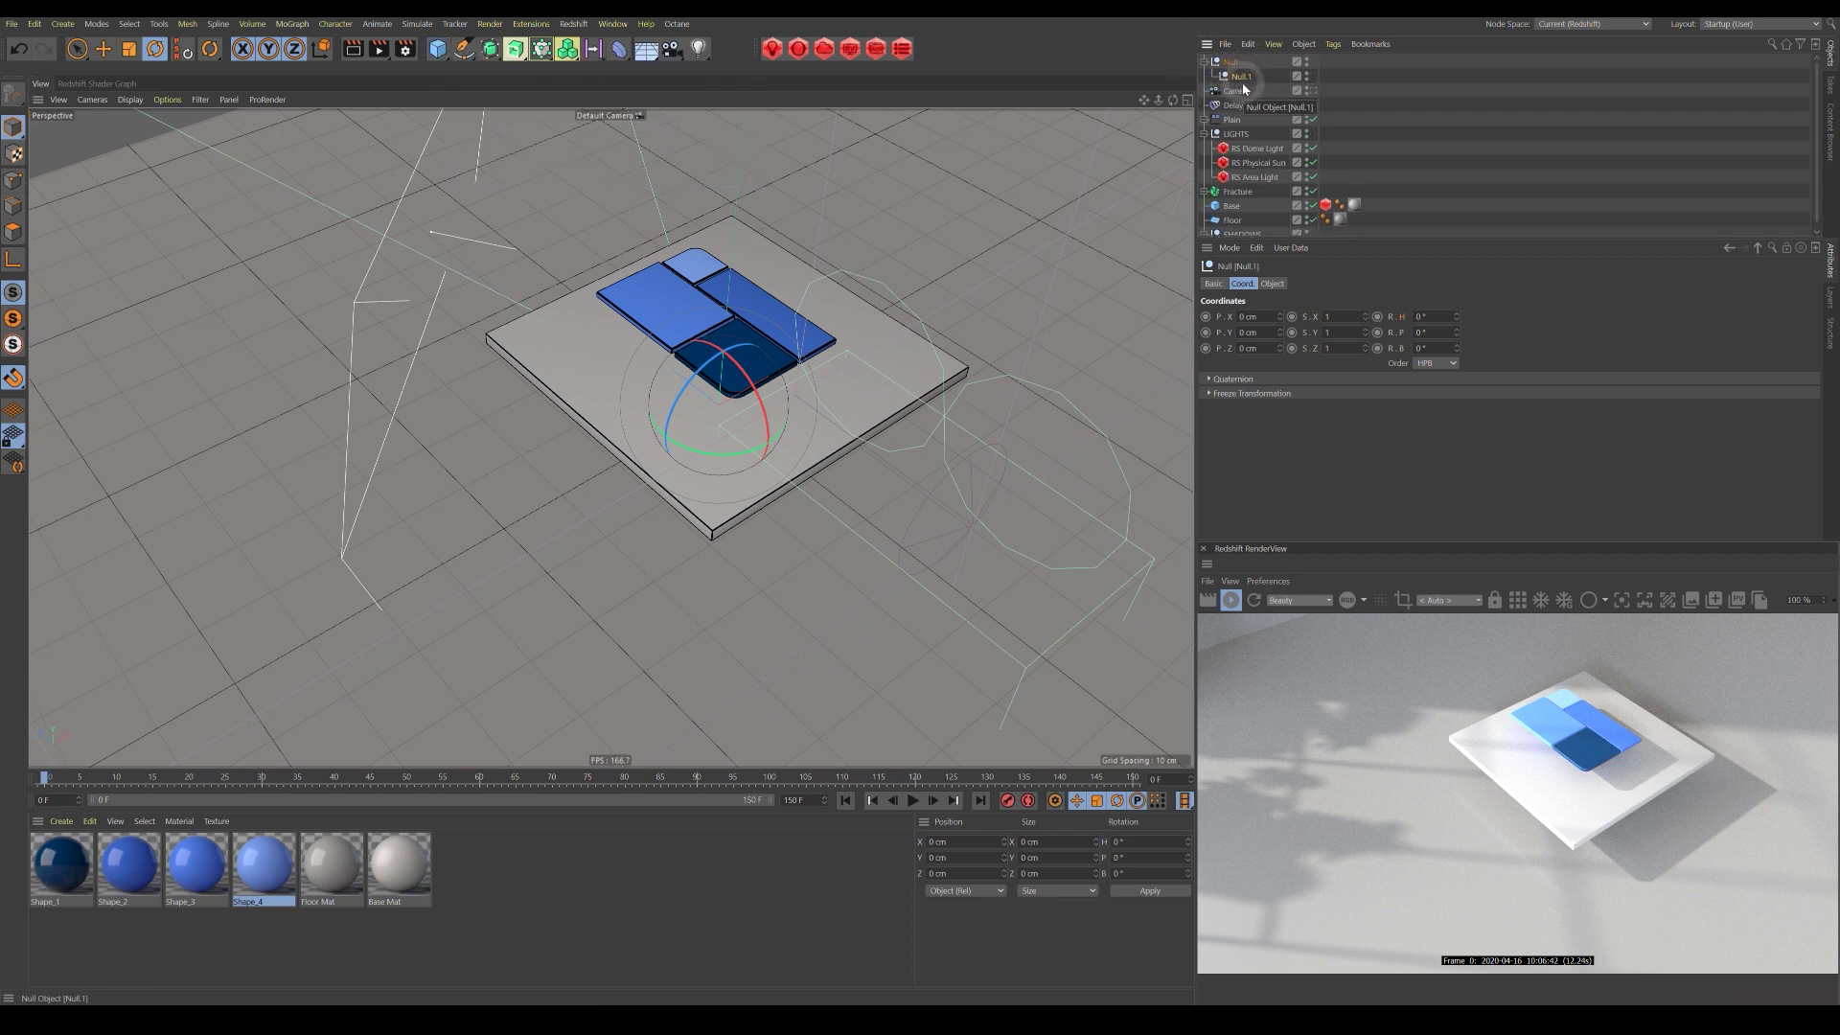
drag(1236, 76, 1236, 76)
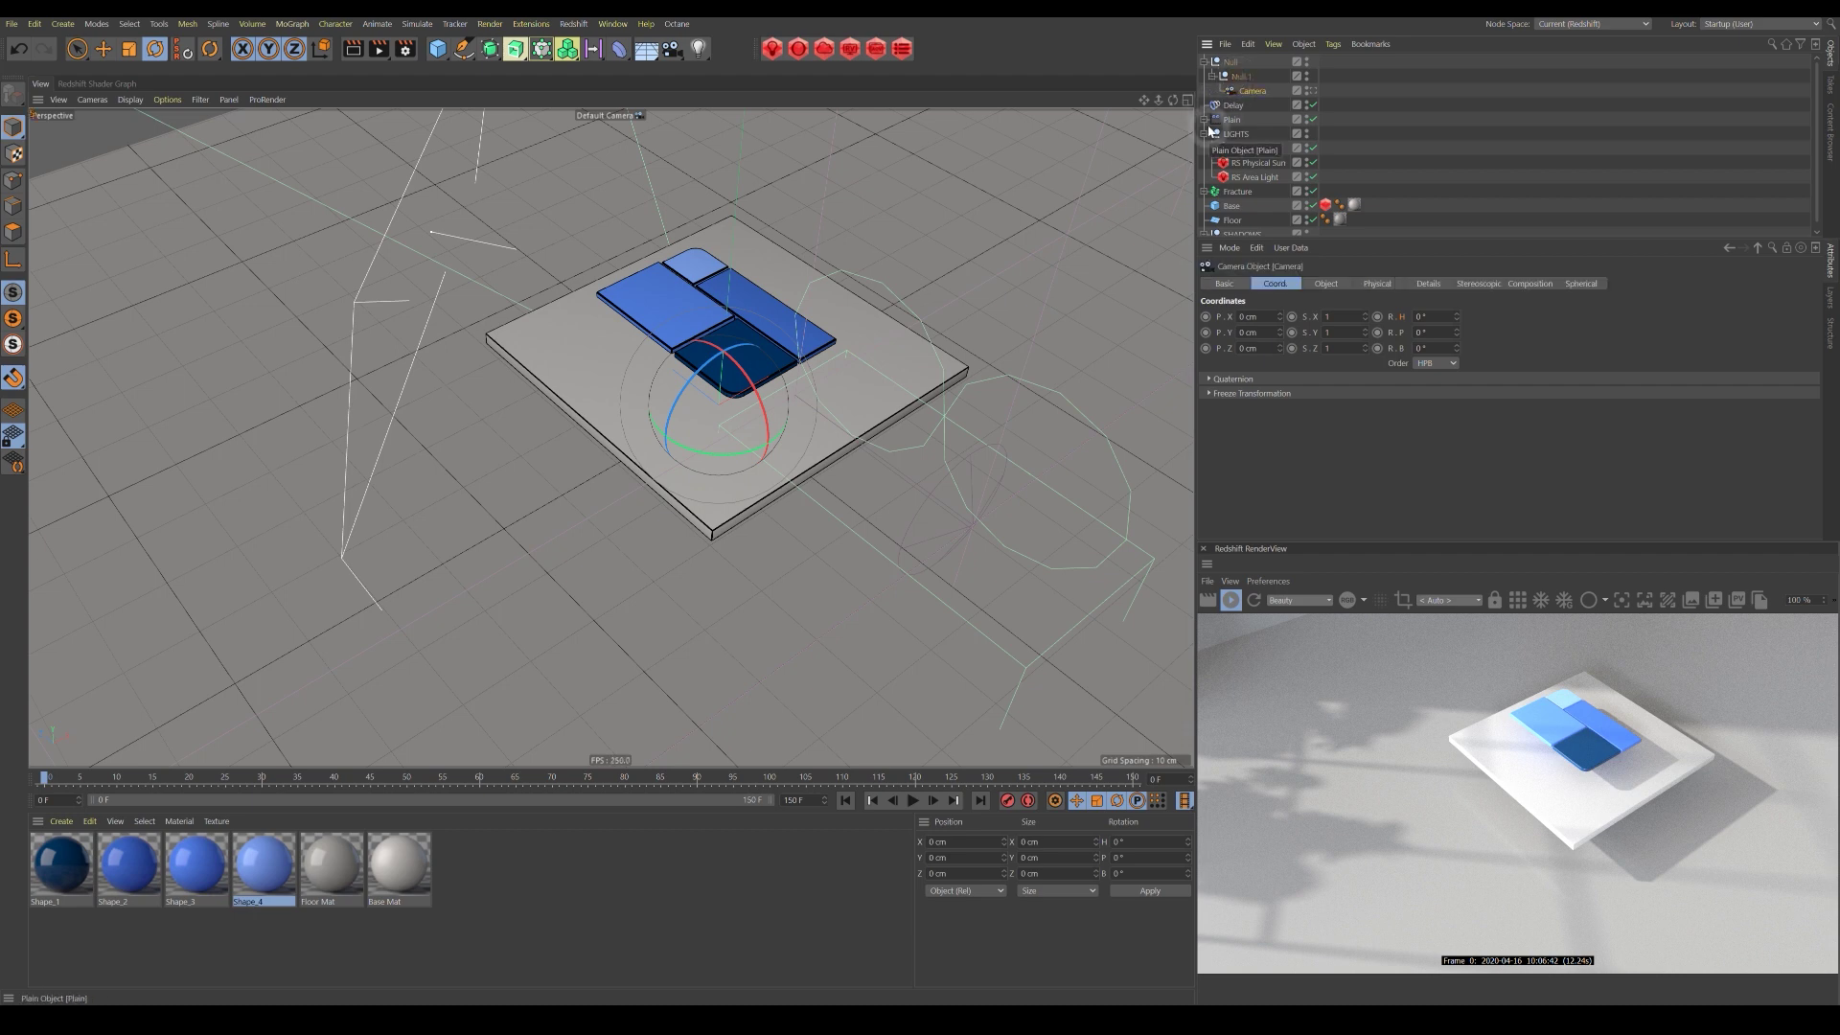
Raise the outer null to a Y position of about 14.4 cm, near the logo shapes above the base.
click(1230, 63)
click(104, 55)
drag(727, 318, 731, 273)
alt+drag(721, 420, 820, 335)
drag(661, 305, 657, 272)
mouse_move(768, 407)
alt+mouse_down()
mouse_move(699, 532)
mouse_move(778, 414)
alt+mouse_up()
Try rotating the inner camera null with the Rotate tool and undo the rotation.
click(1239, 80)
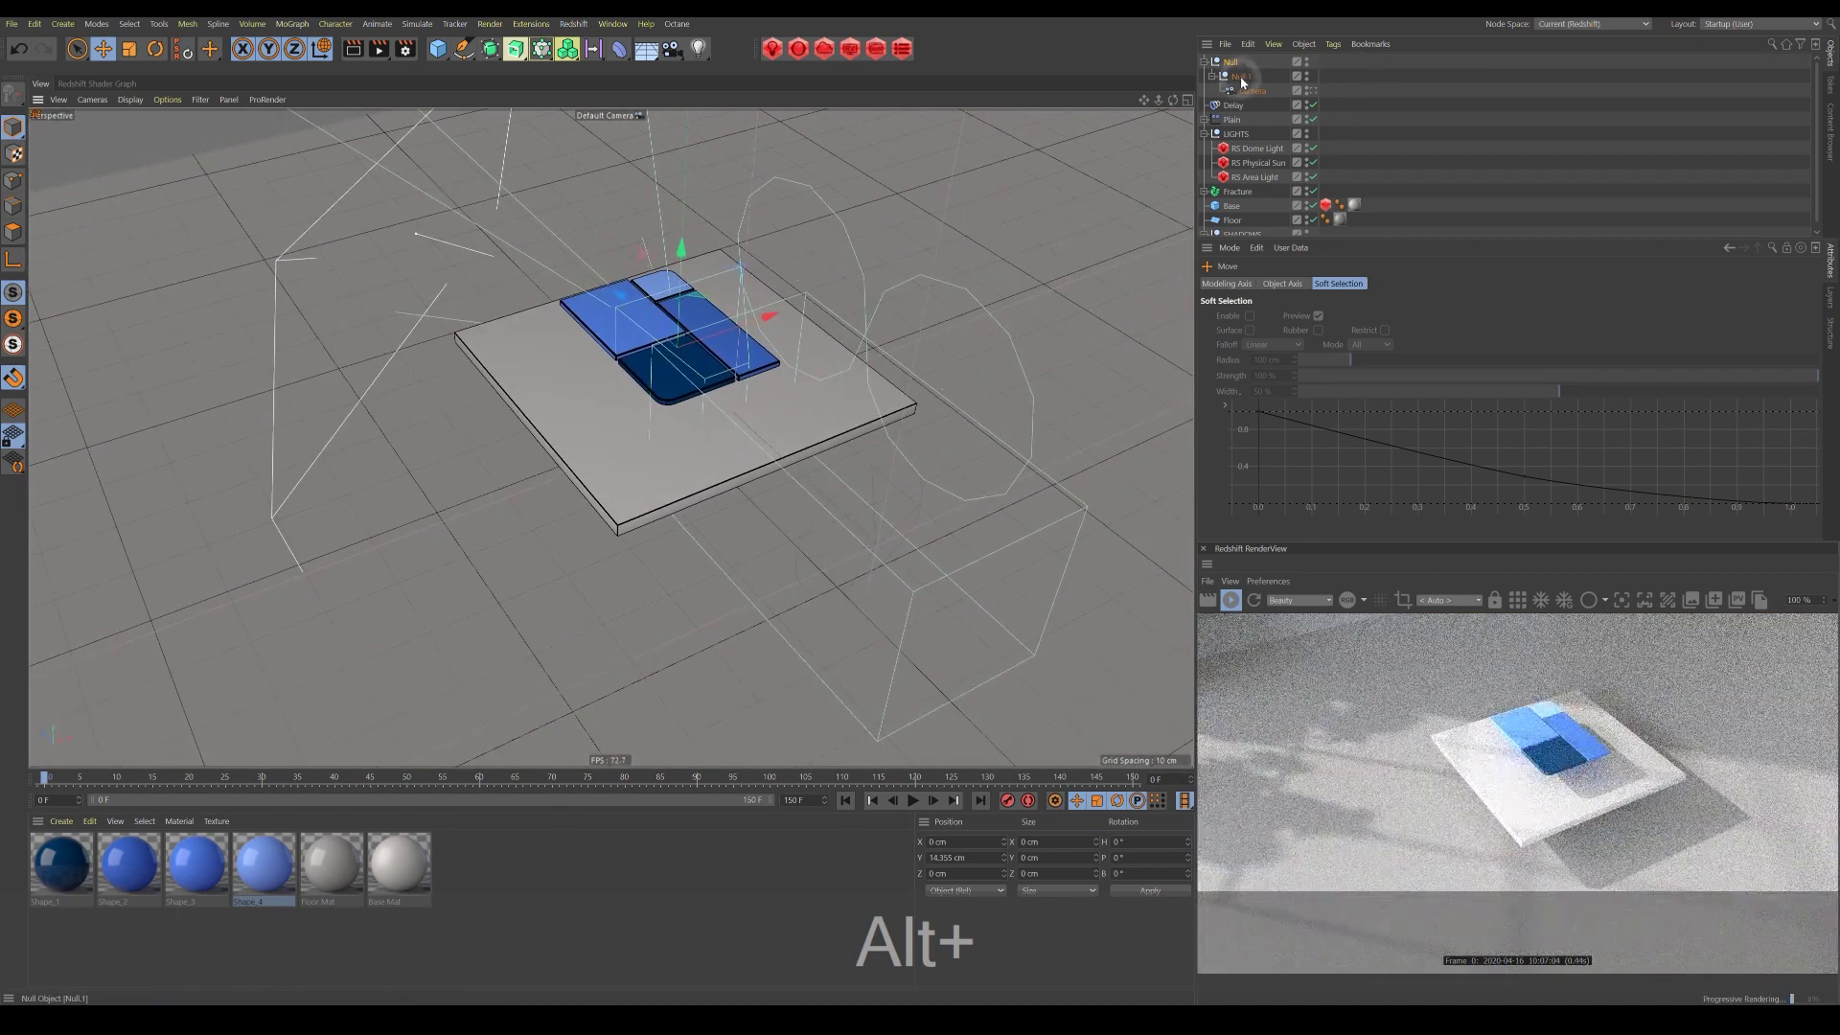
key(r)
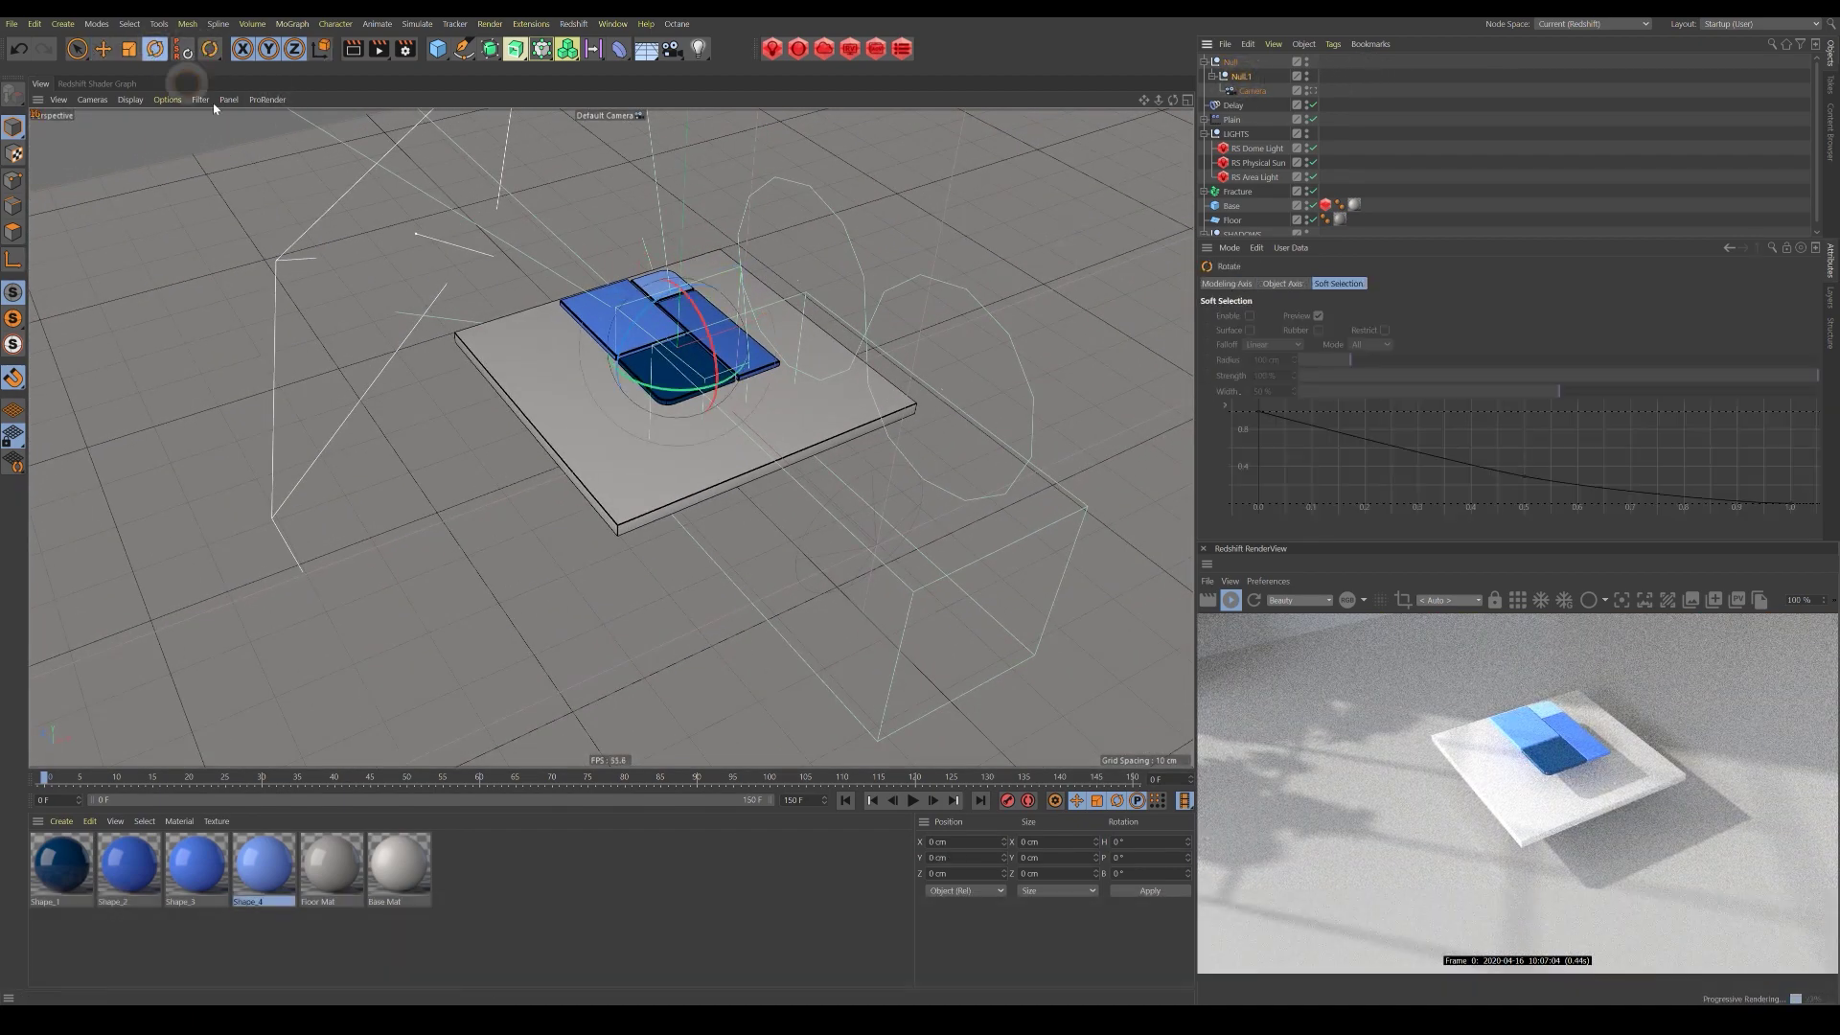
drag(708, 354, 703, 365)
key(ctrl+z)
Rename the outer camera null to Main and the inner null to Tilt.
click(1231, 62)
key(Return)
text(Main)
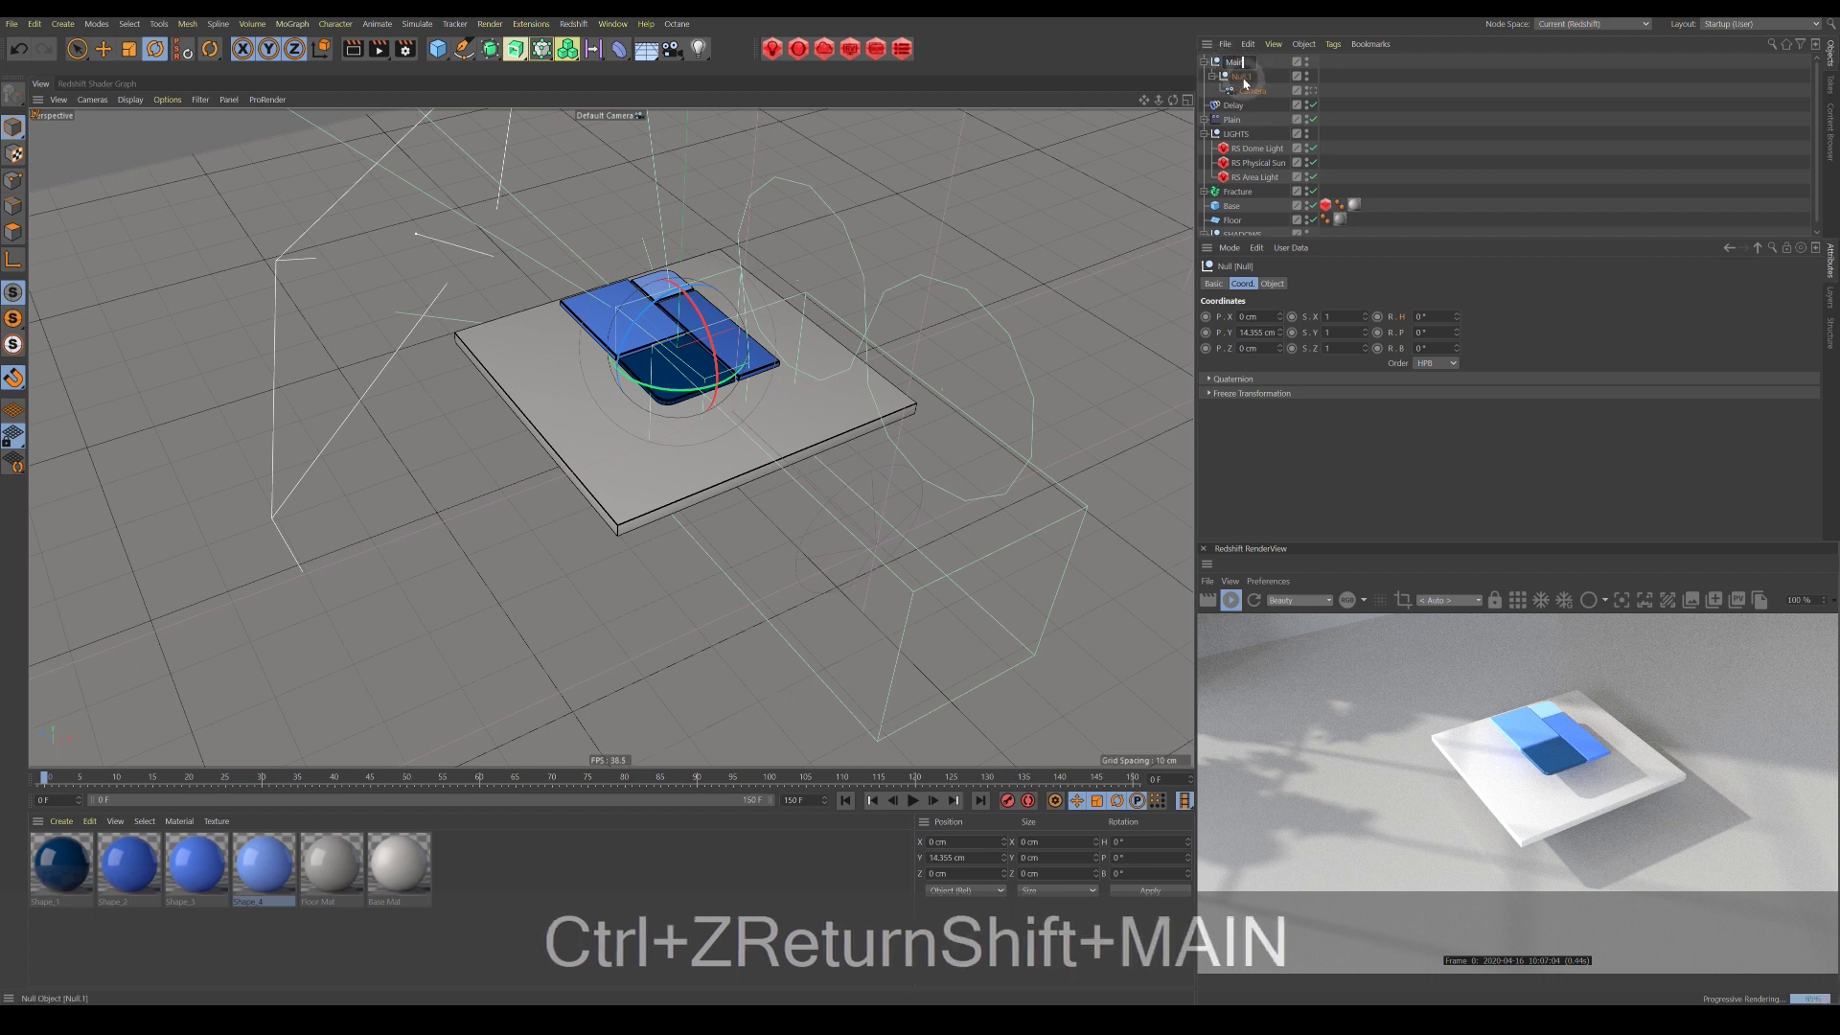
click(1243, 77)
key(Return)
text(T)
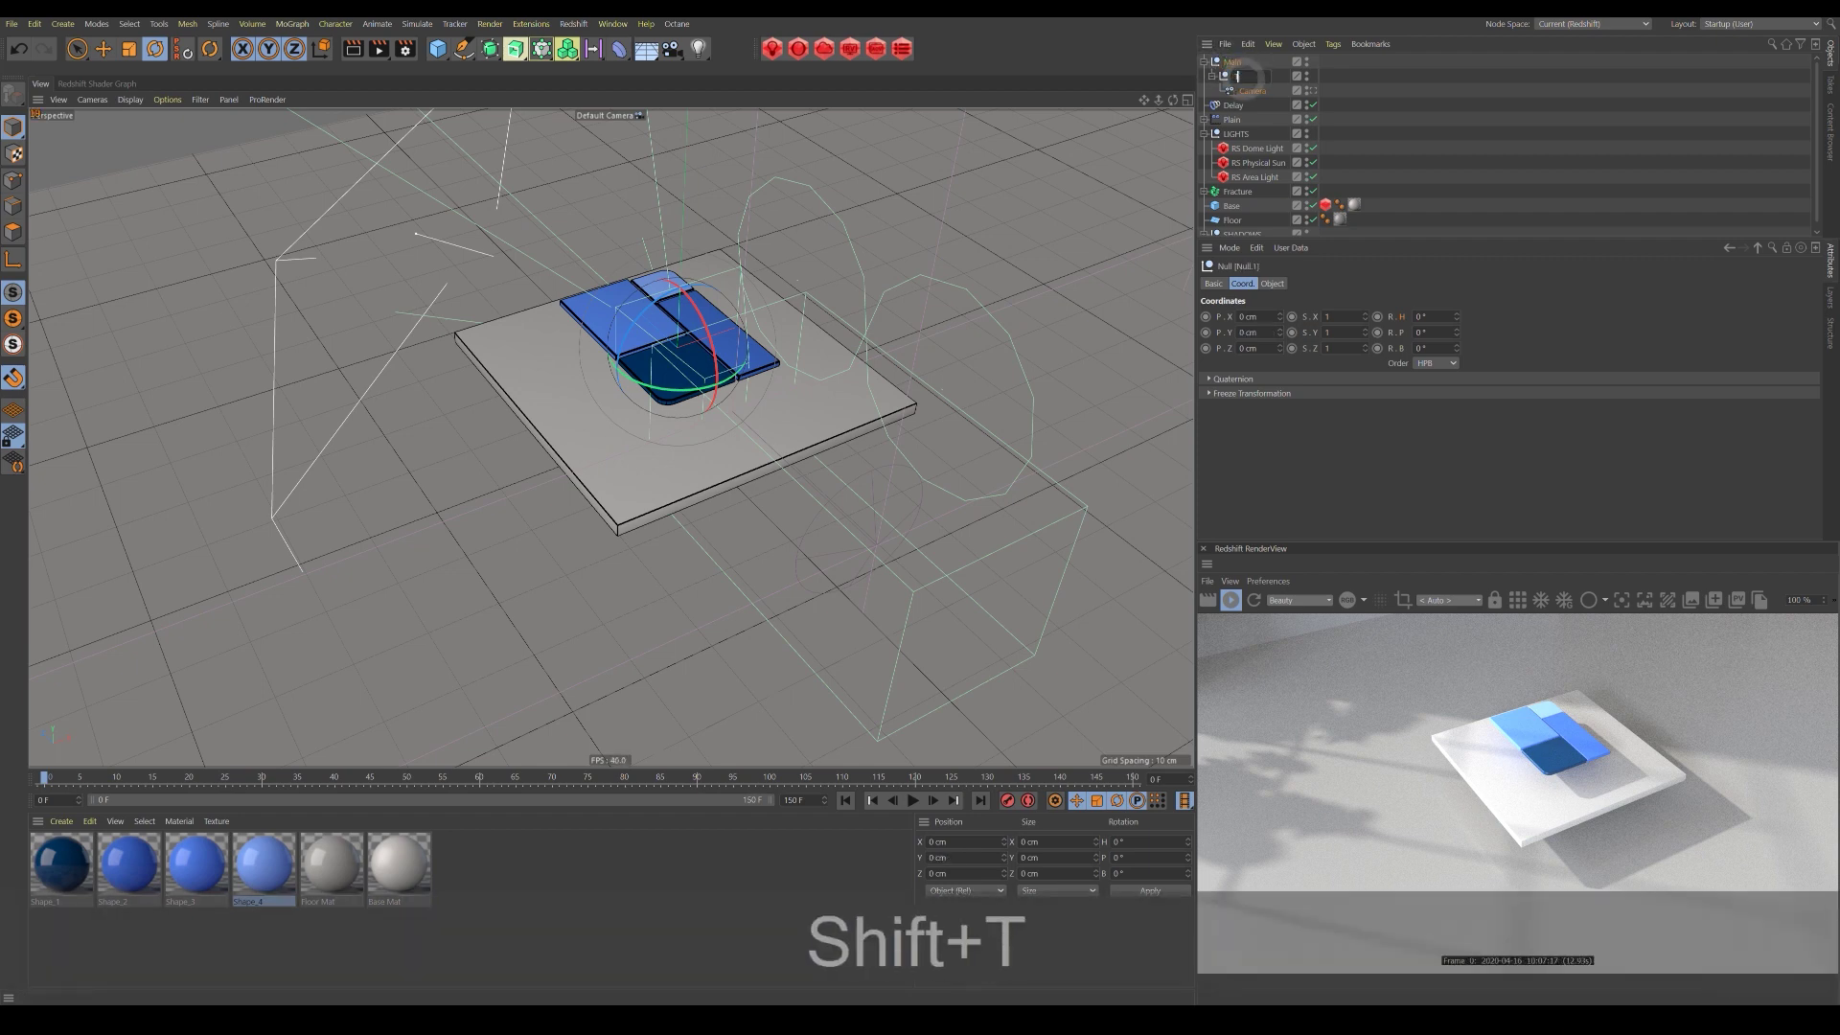
text(ilt)
key(Return)
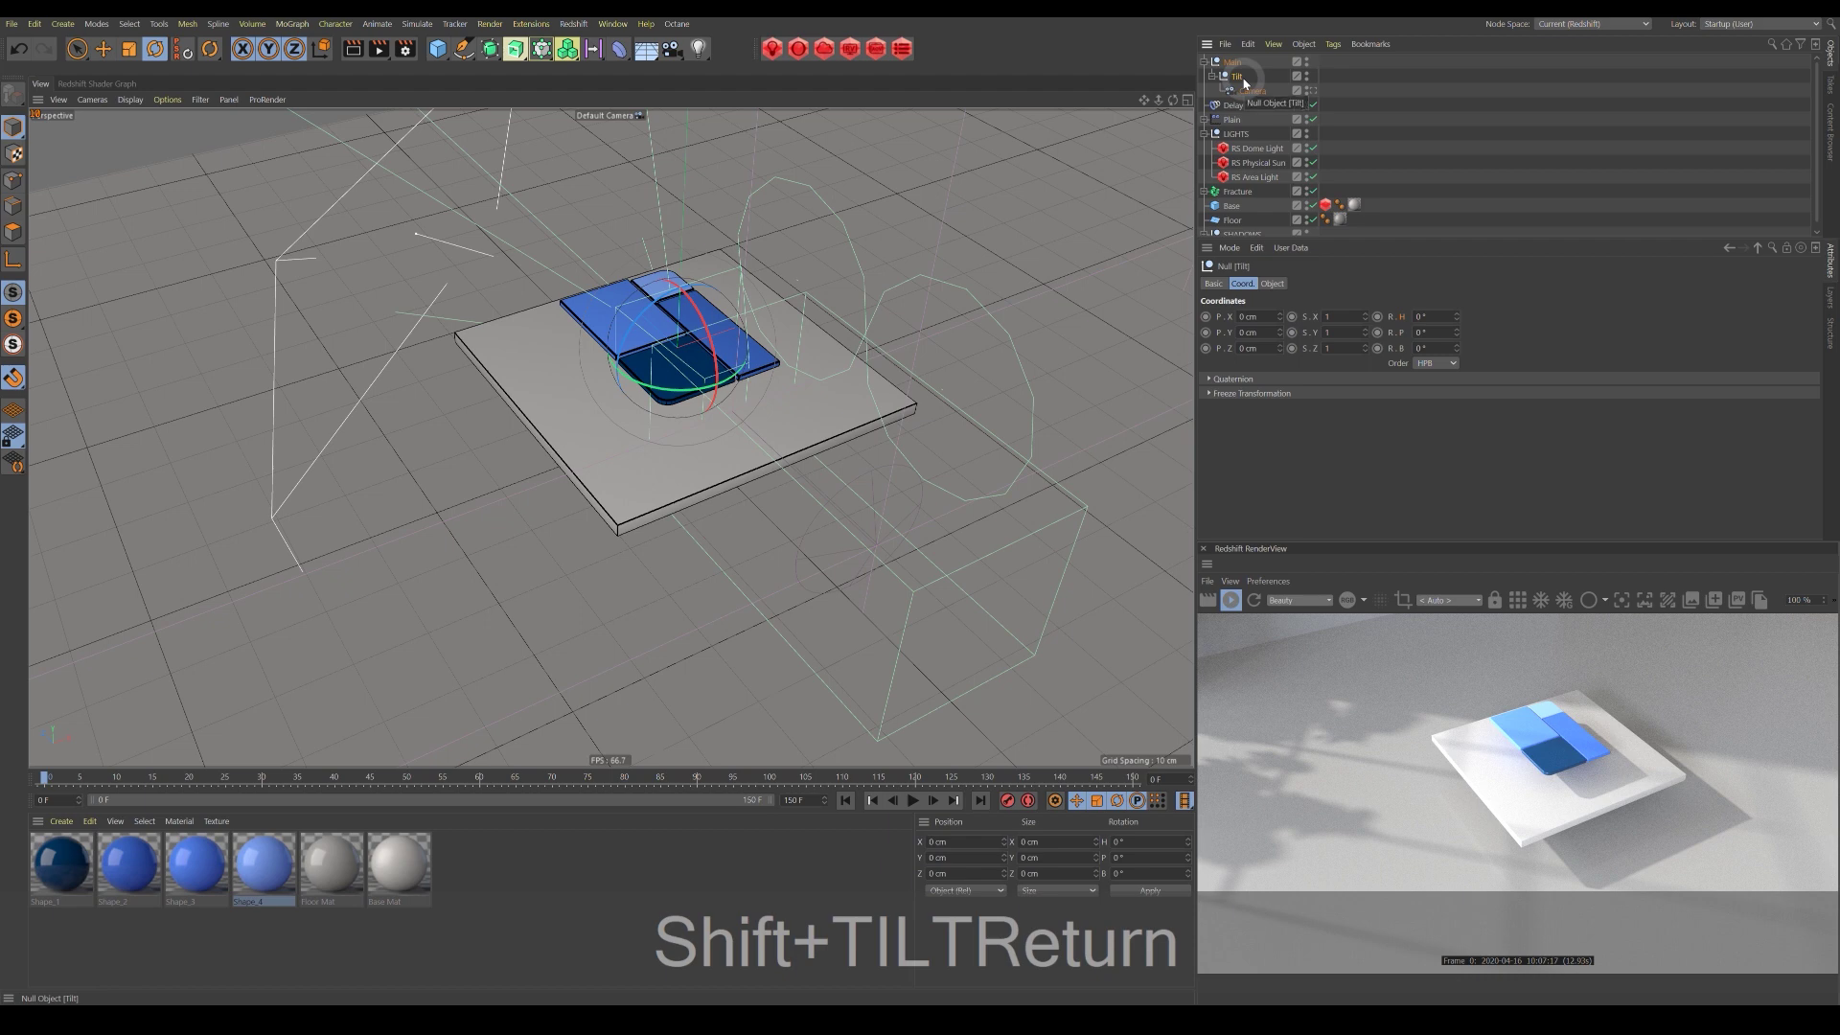
Pull the camera back to a Z position of -238 cm and look through it in the viewport.
click(1251, 91)
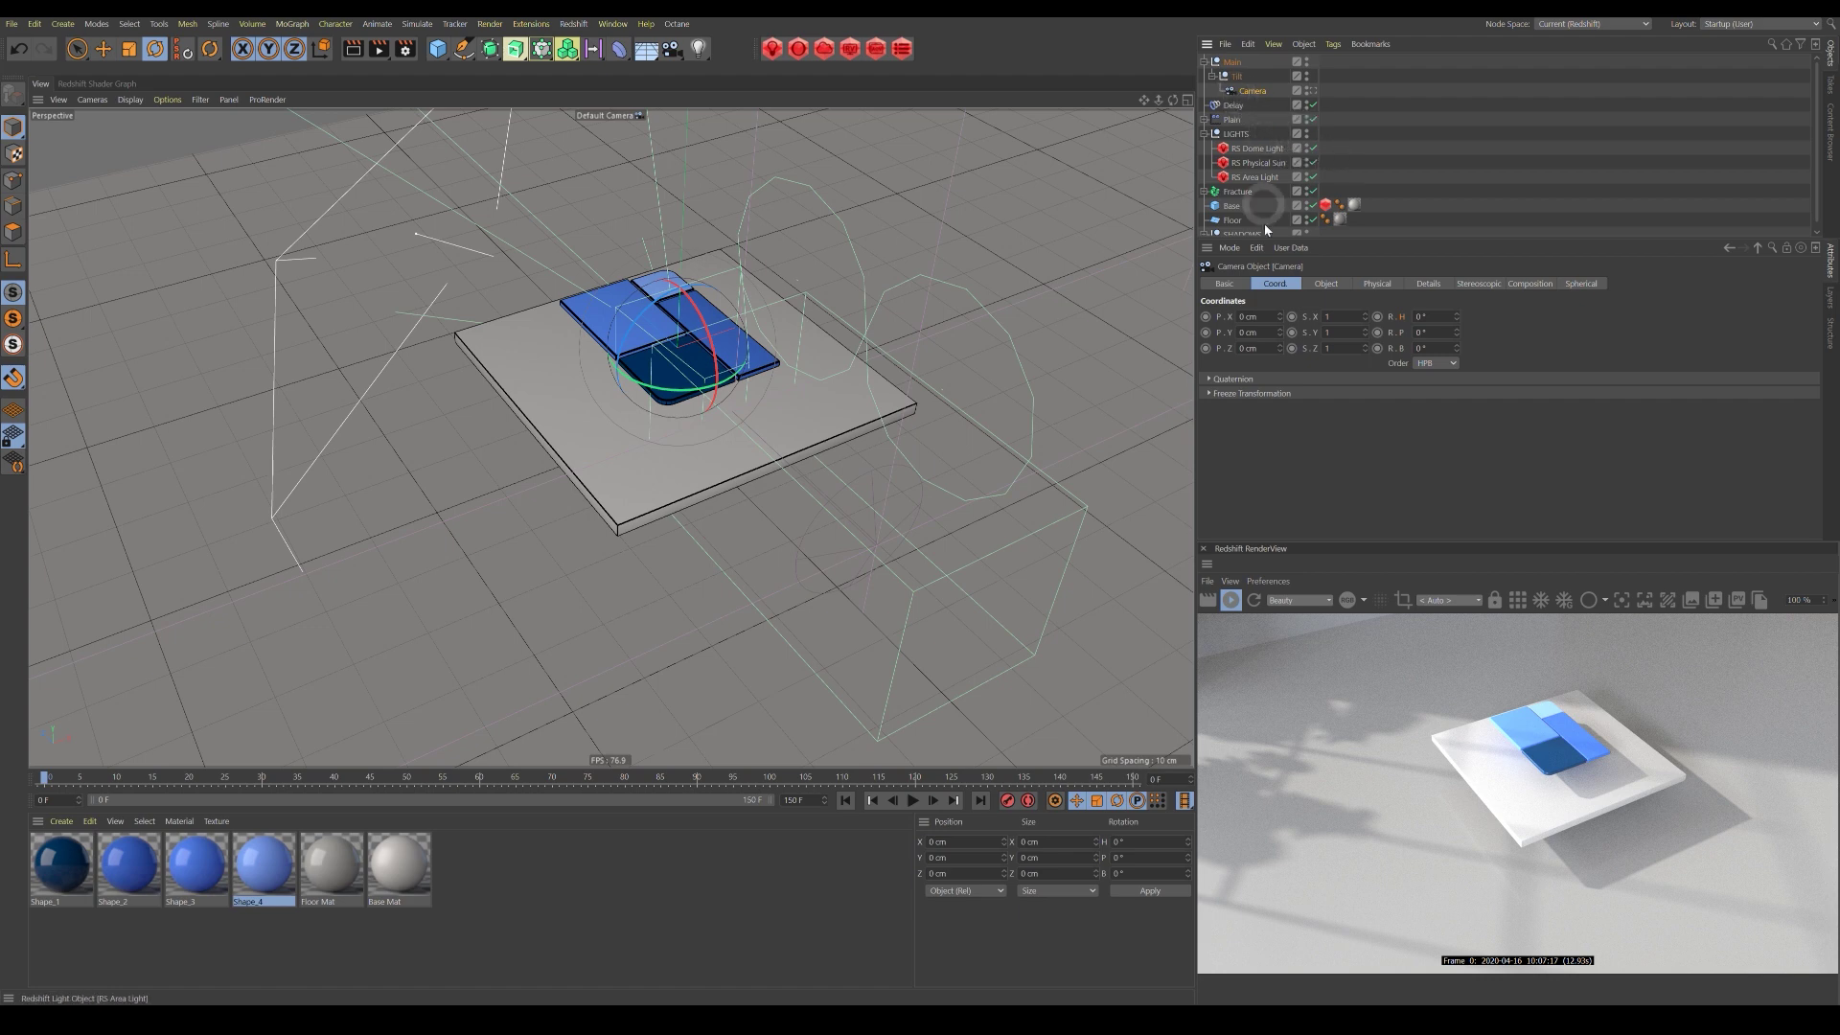
drag(1281, 348, 1282, 359)
alt+drag(986, 440, 940, 228)
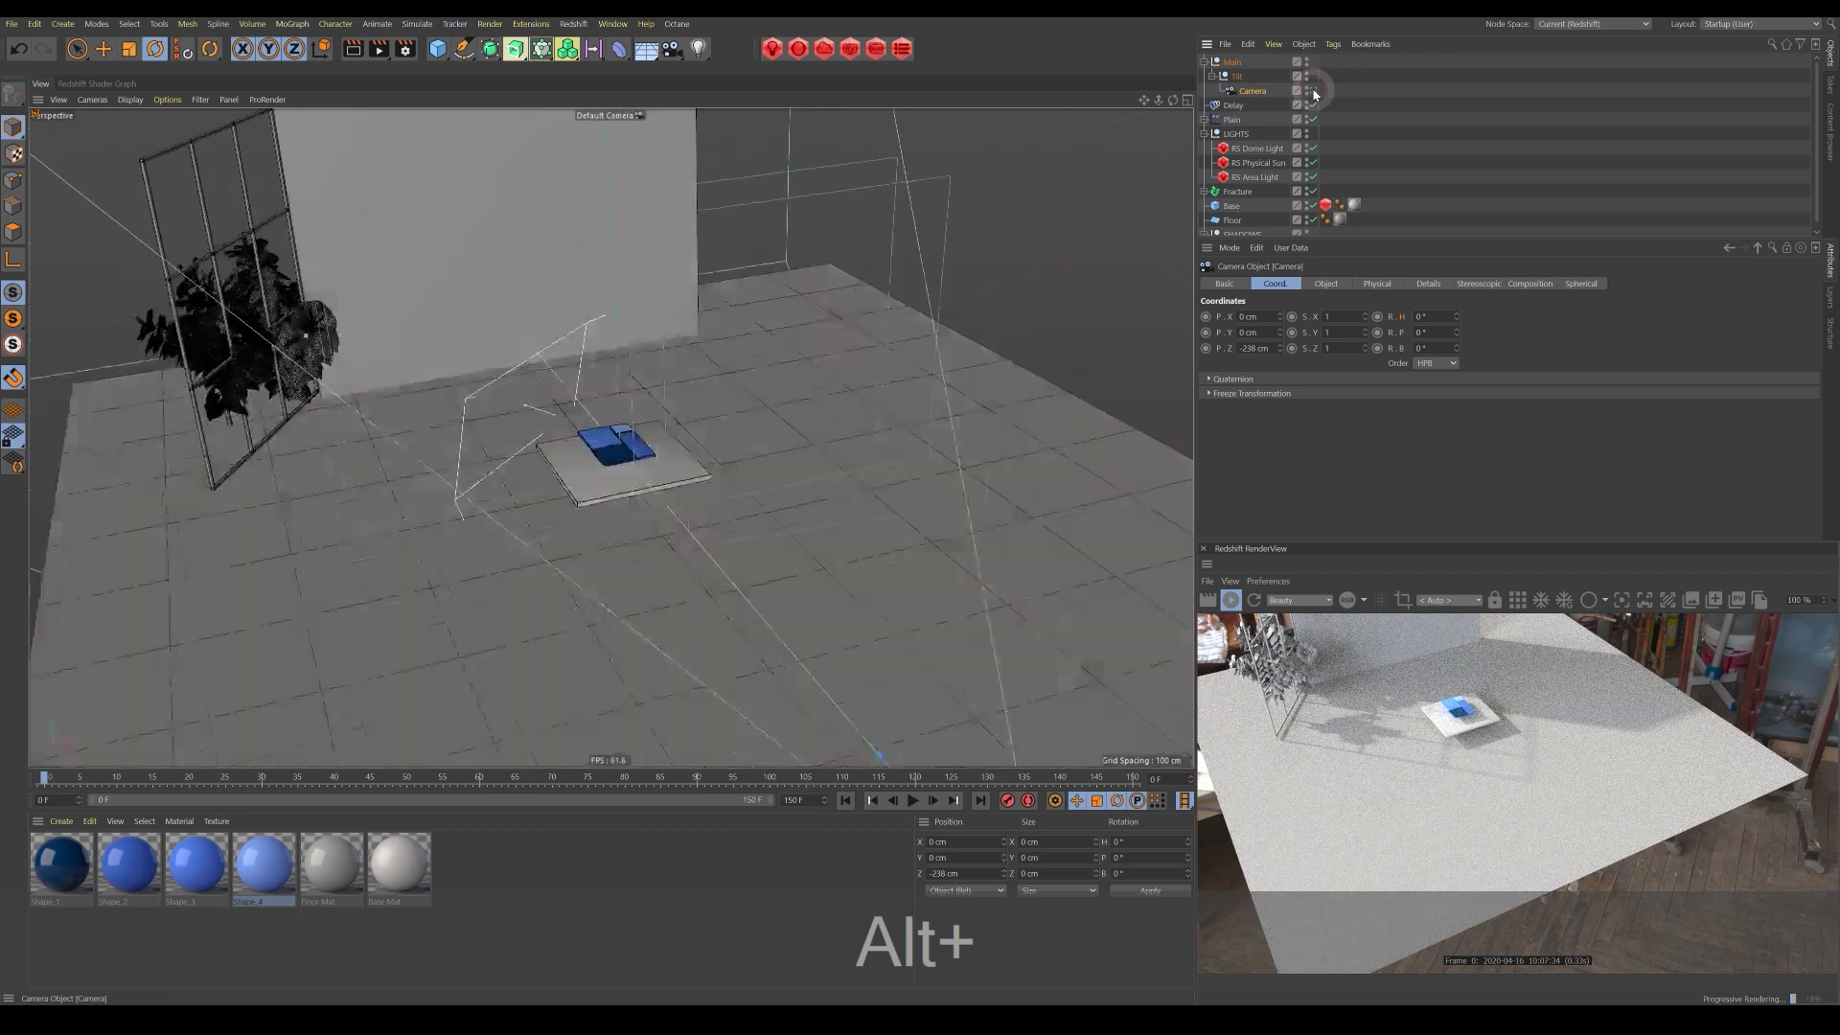
click(1312, 90)
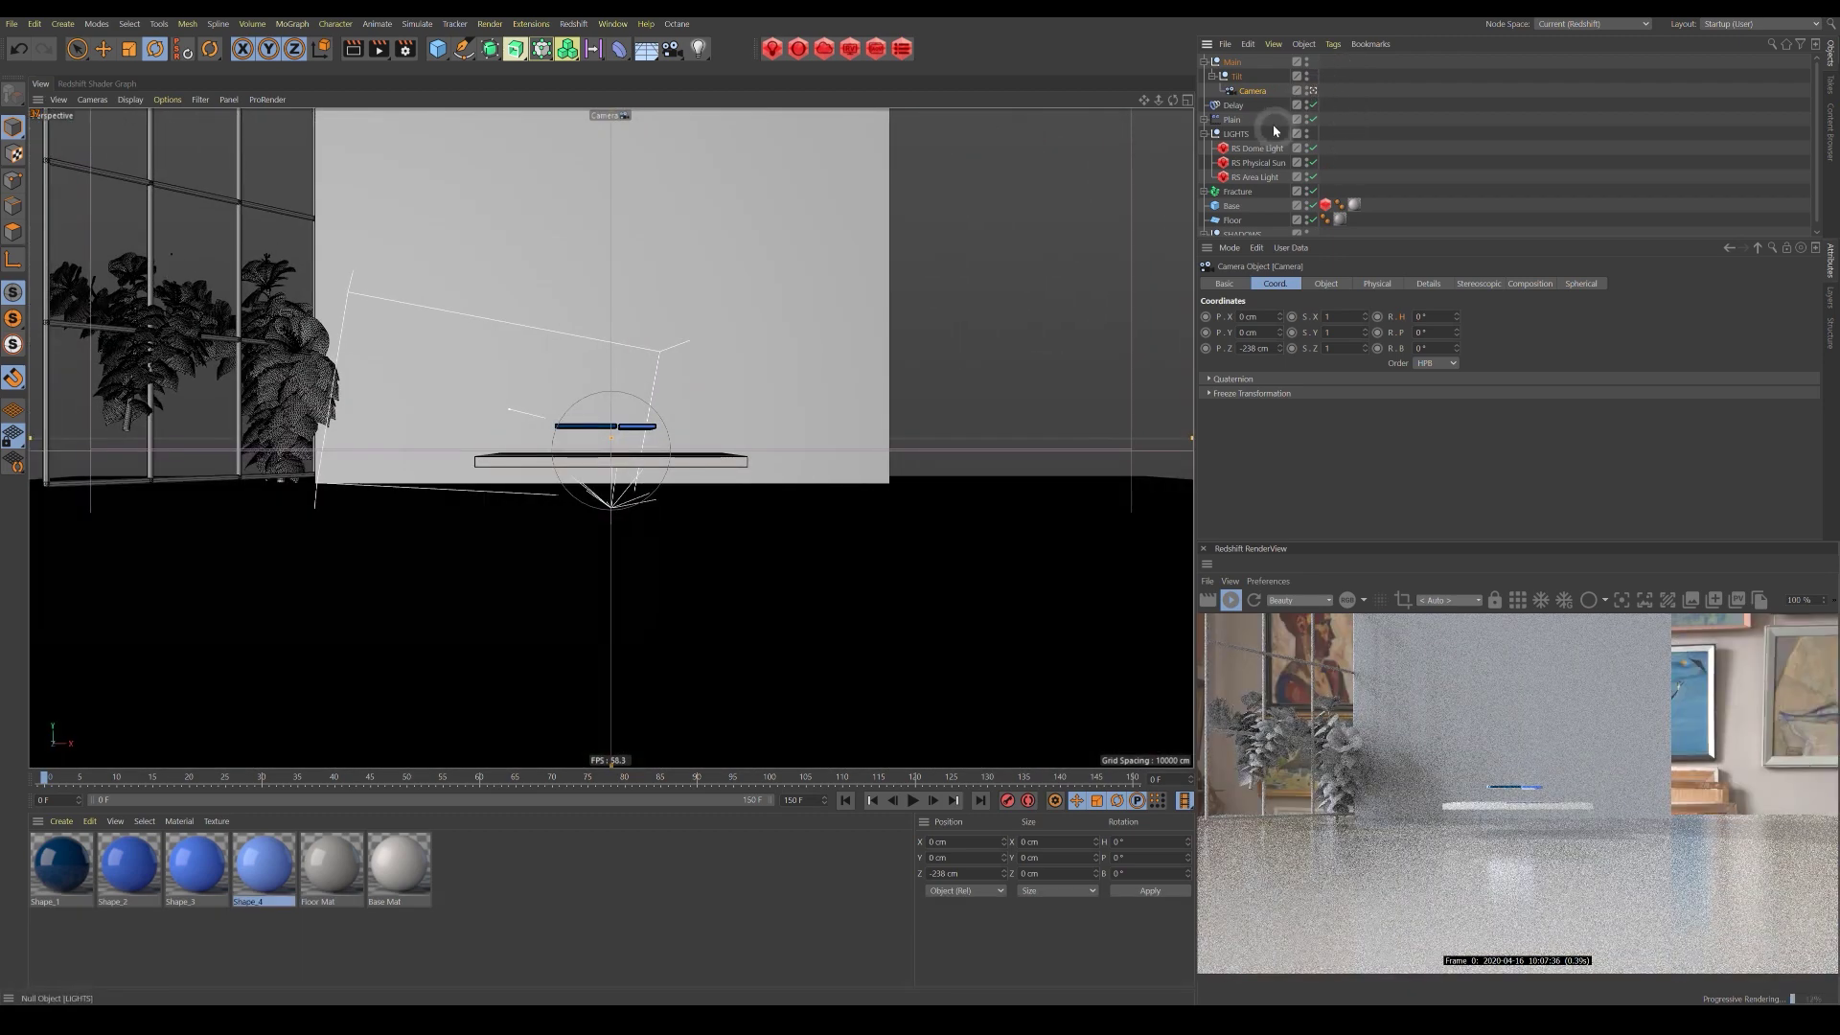
Set the Tilt null's pitch rotation to -45° so the camera looks down on the logo.
click(1239, 76)
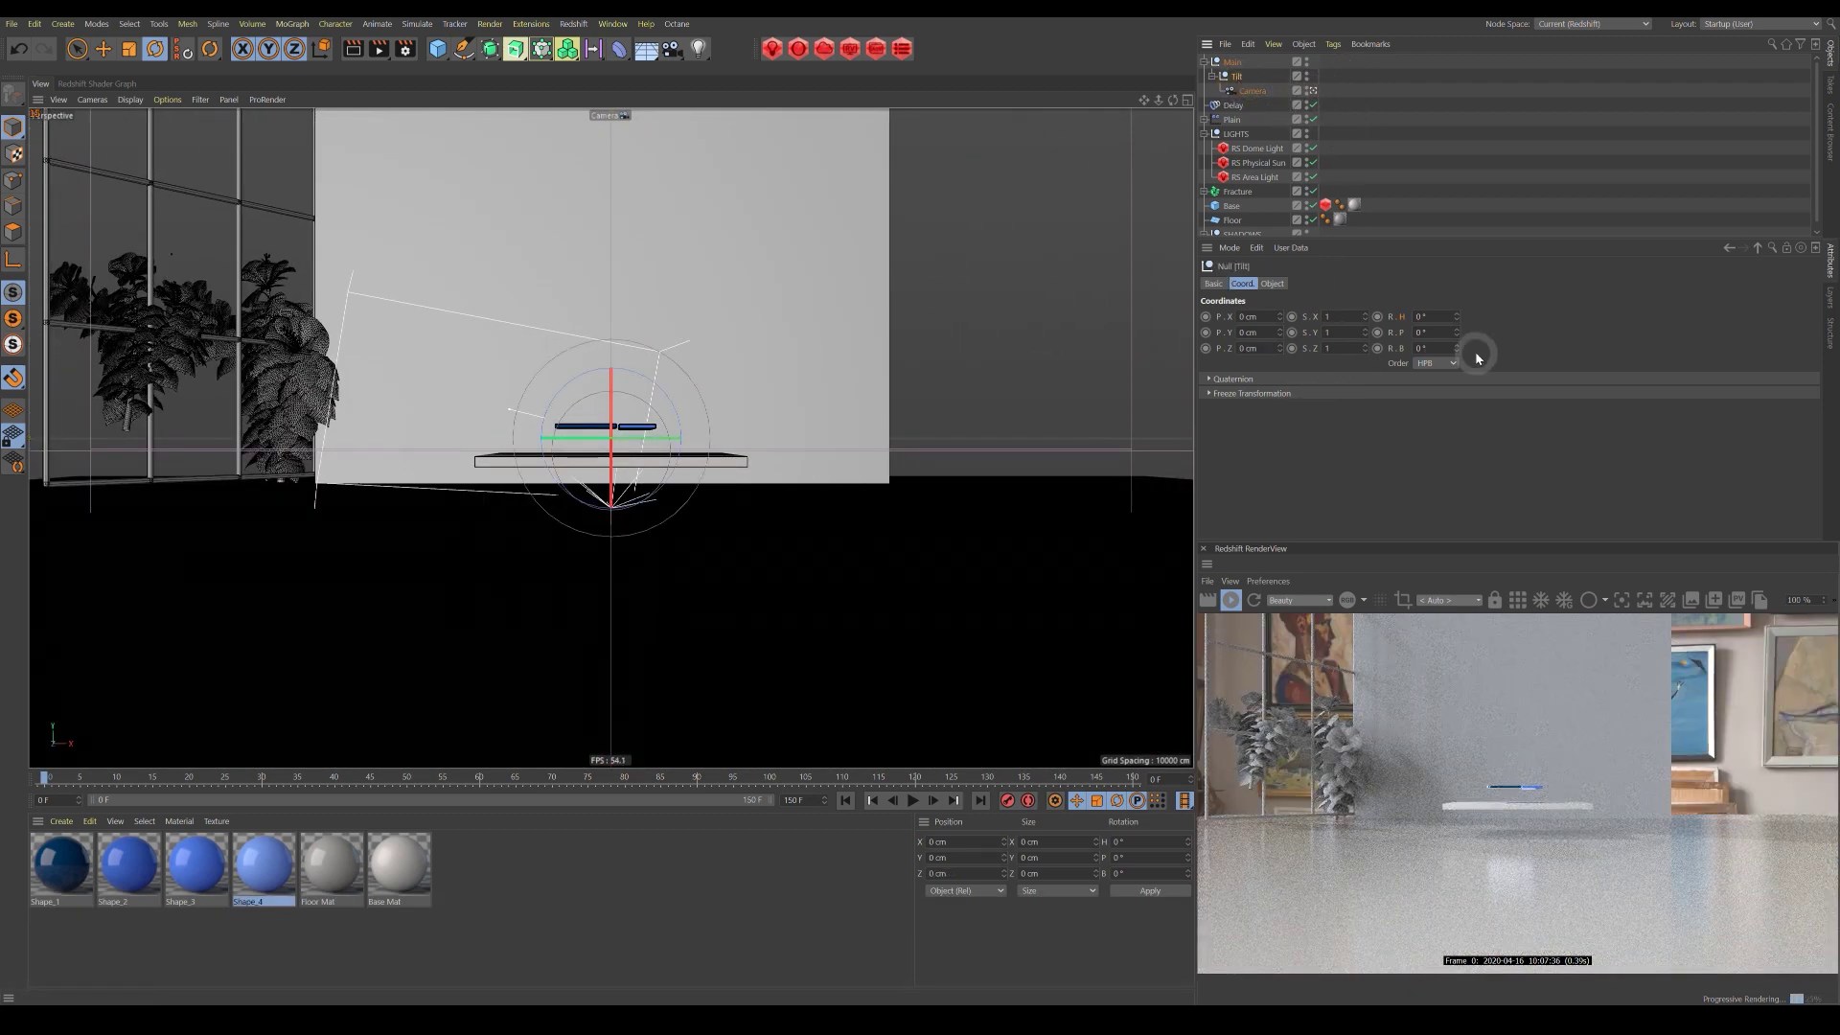
drag(1457, 335, 1457, 351)
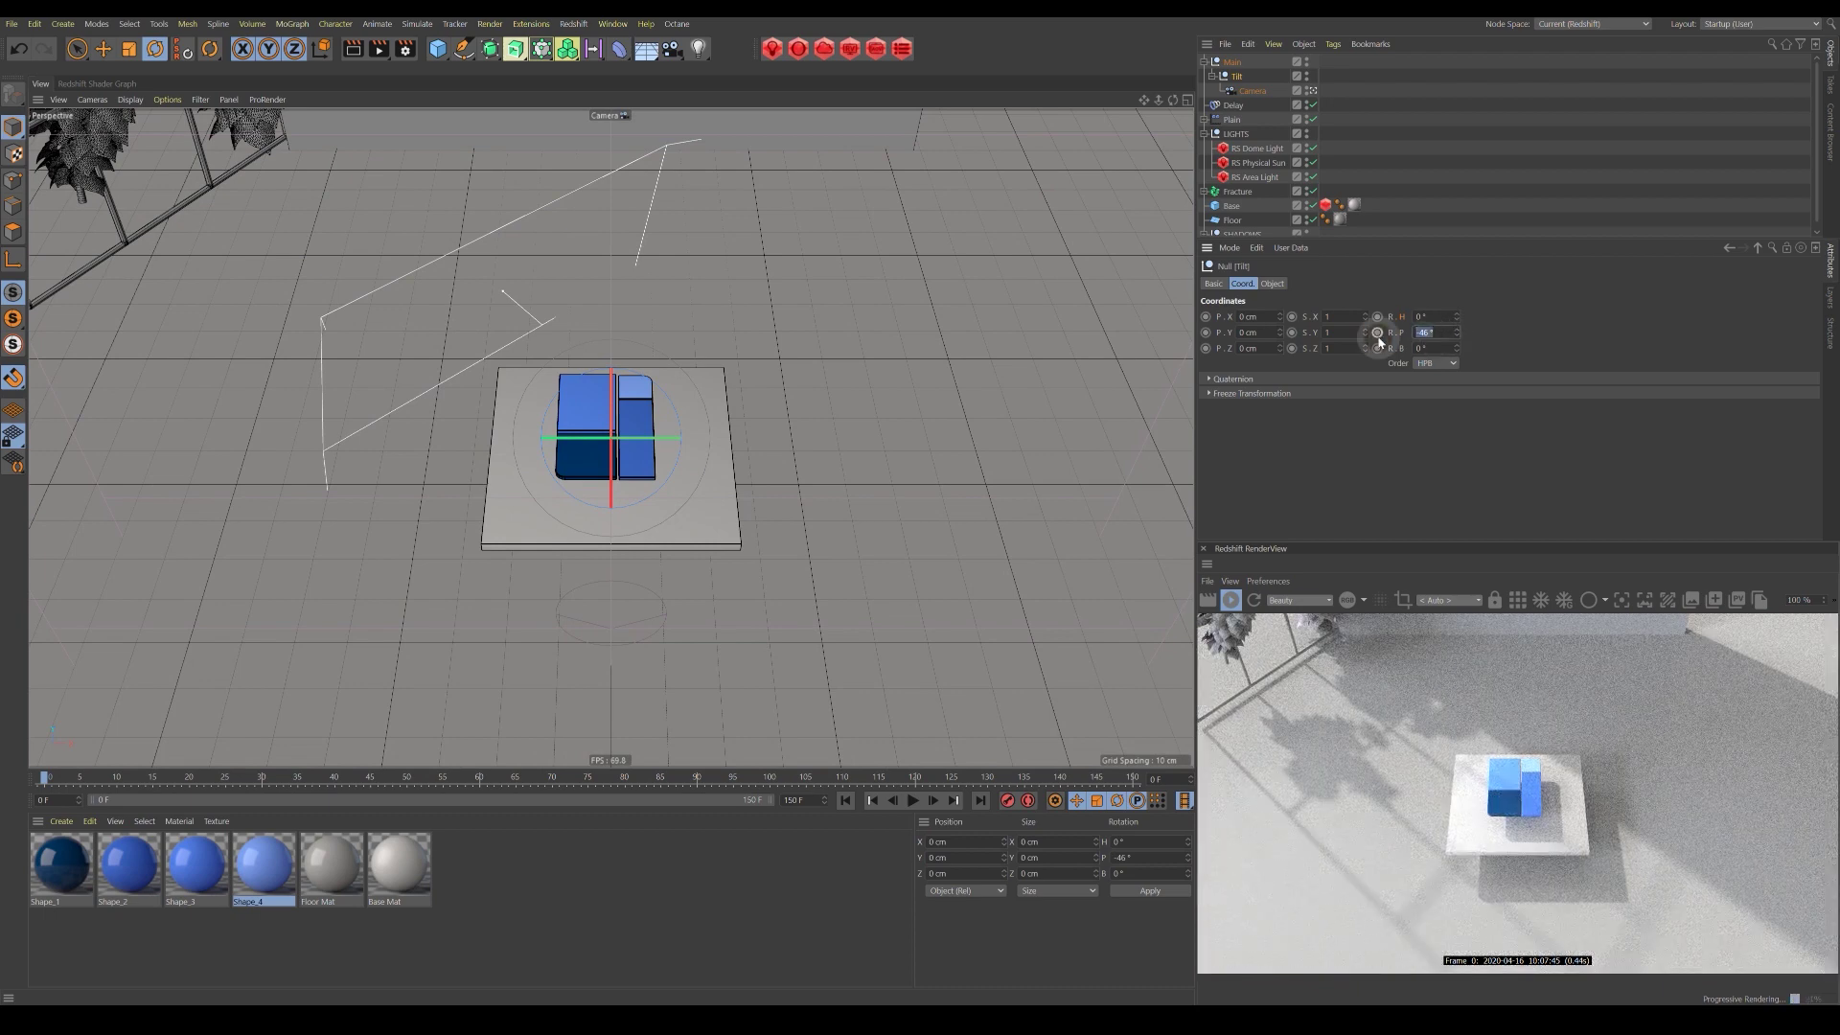
text(-45)
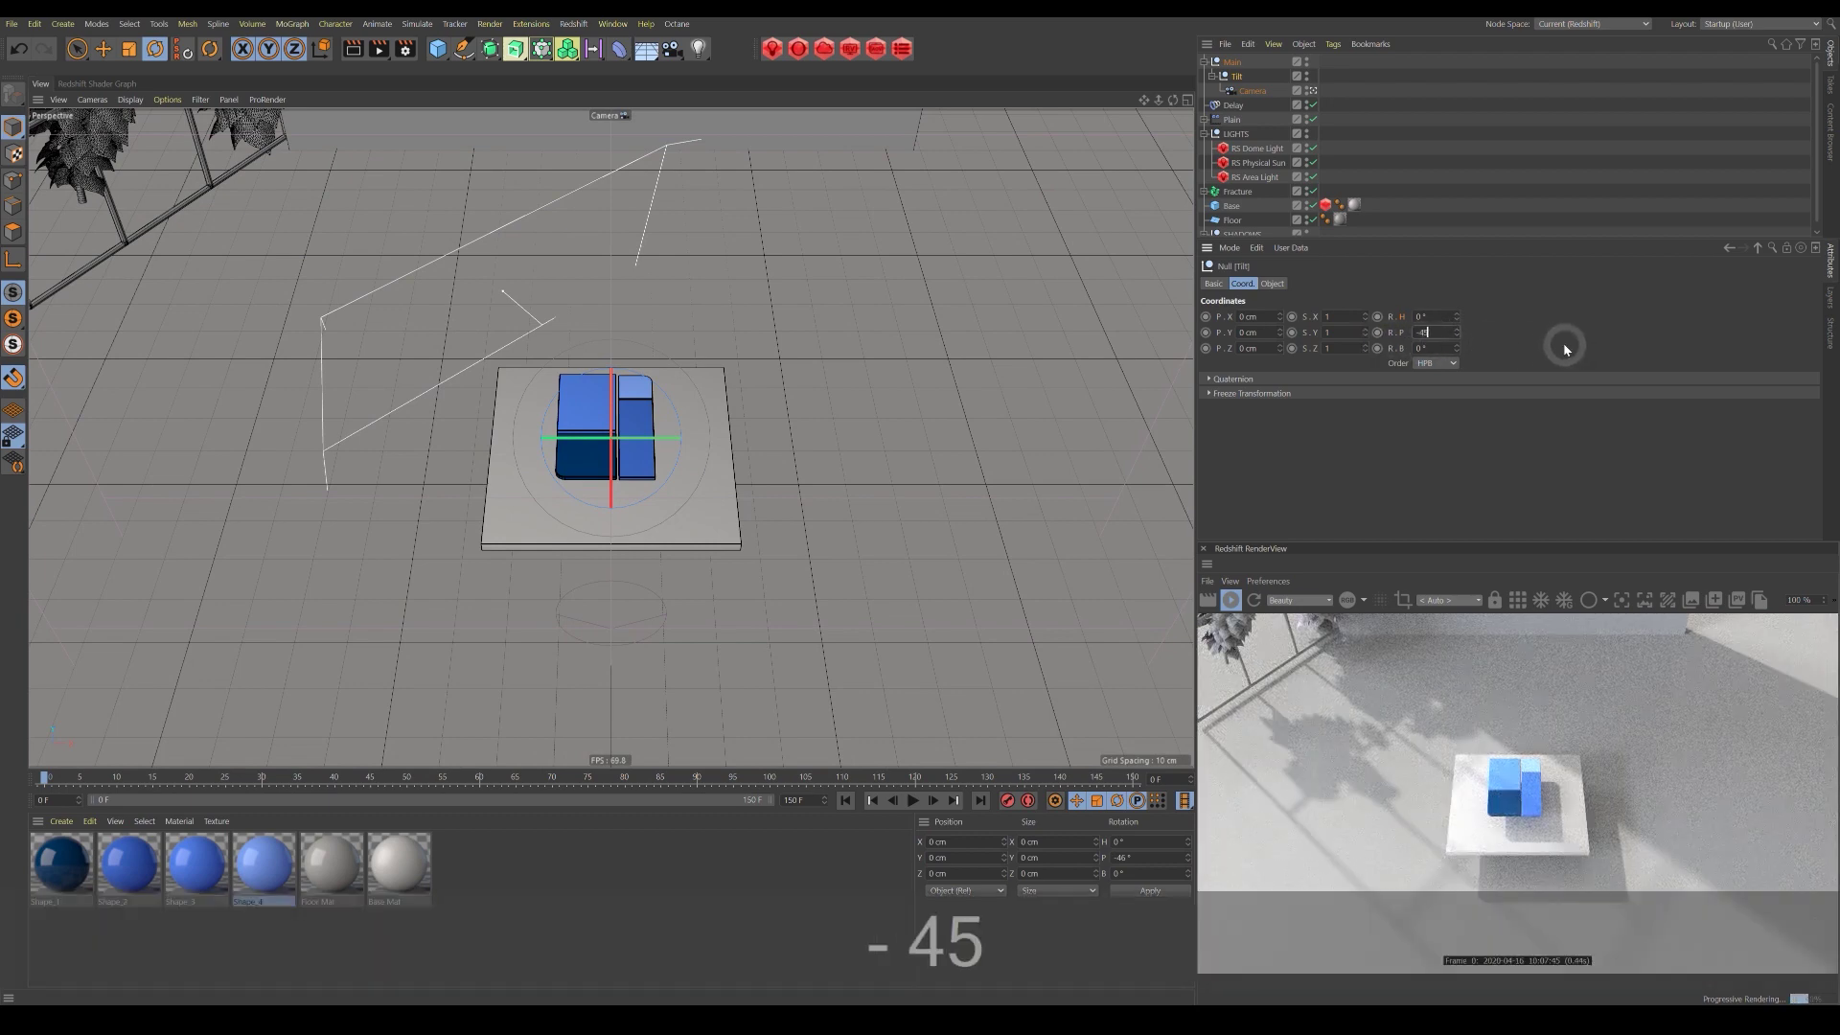
key(Return)
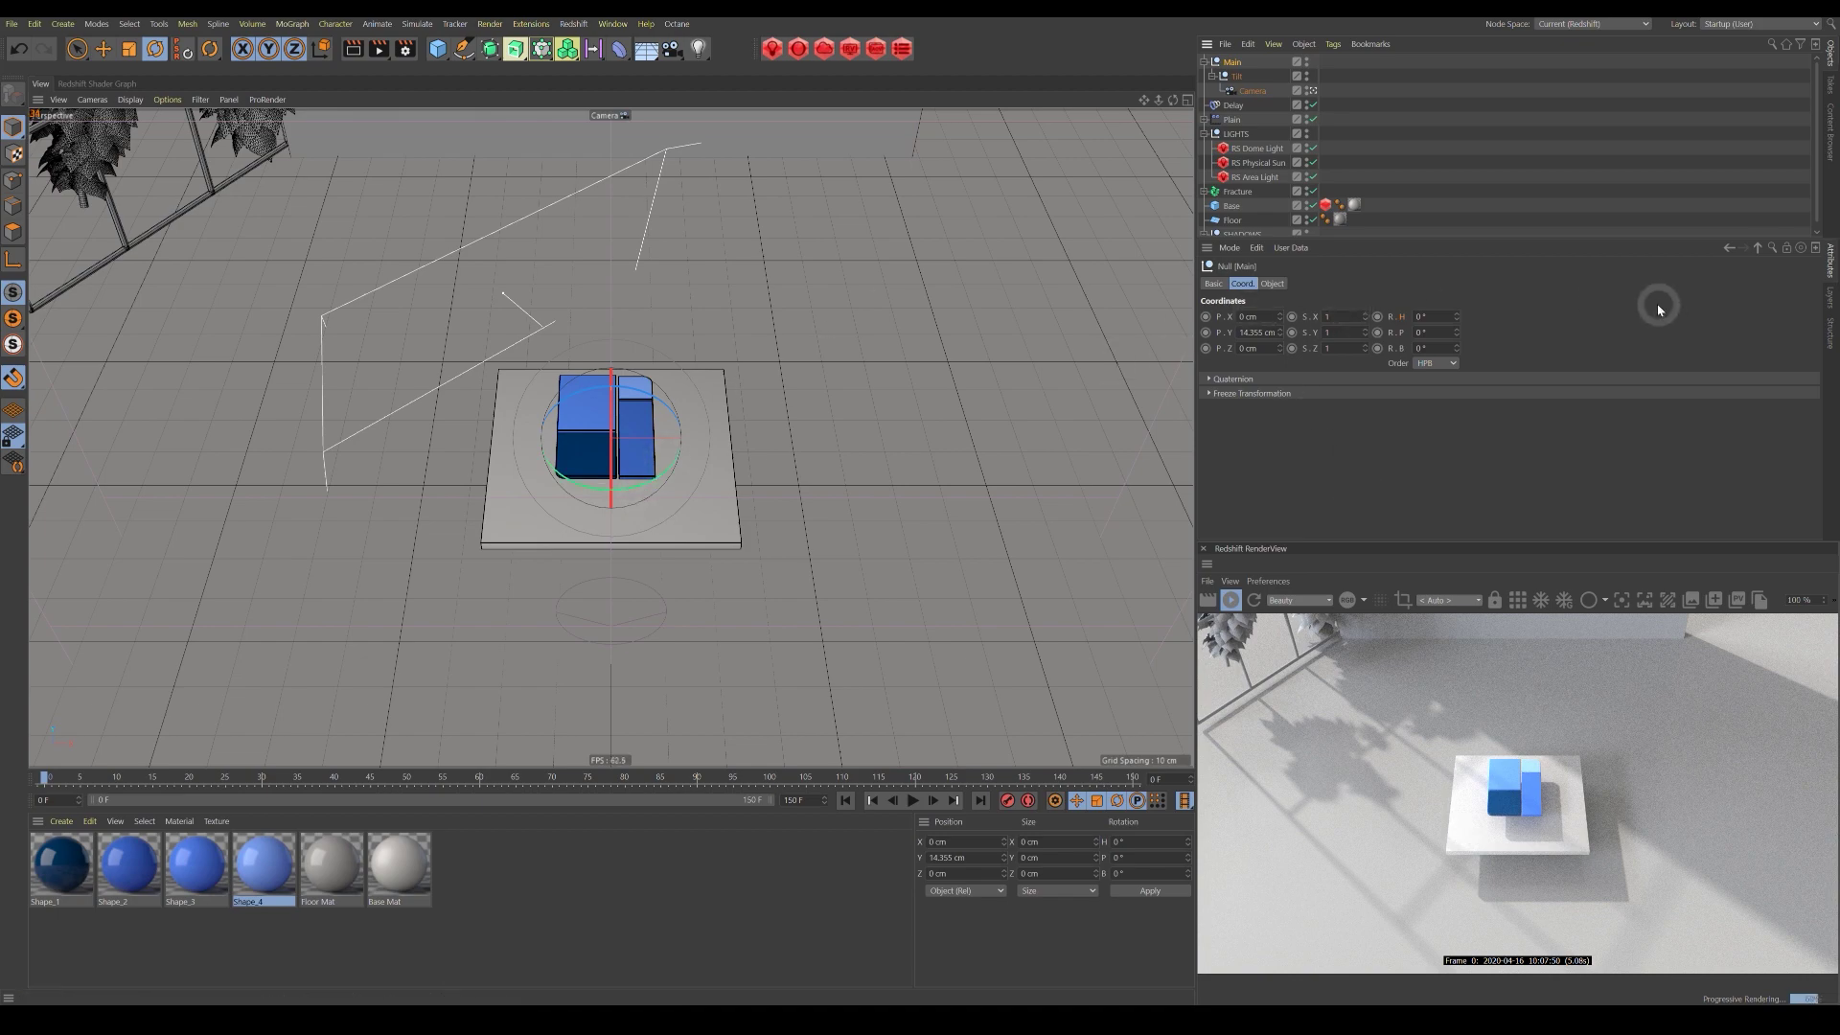
Set the Main null's heading rotation to 49° and make the Tilt null's pitch slightly shallower.
drag(1458, 321, 1458, 322)
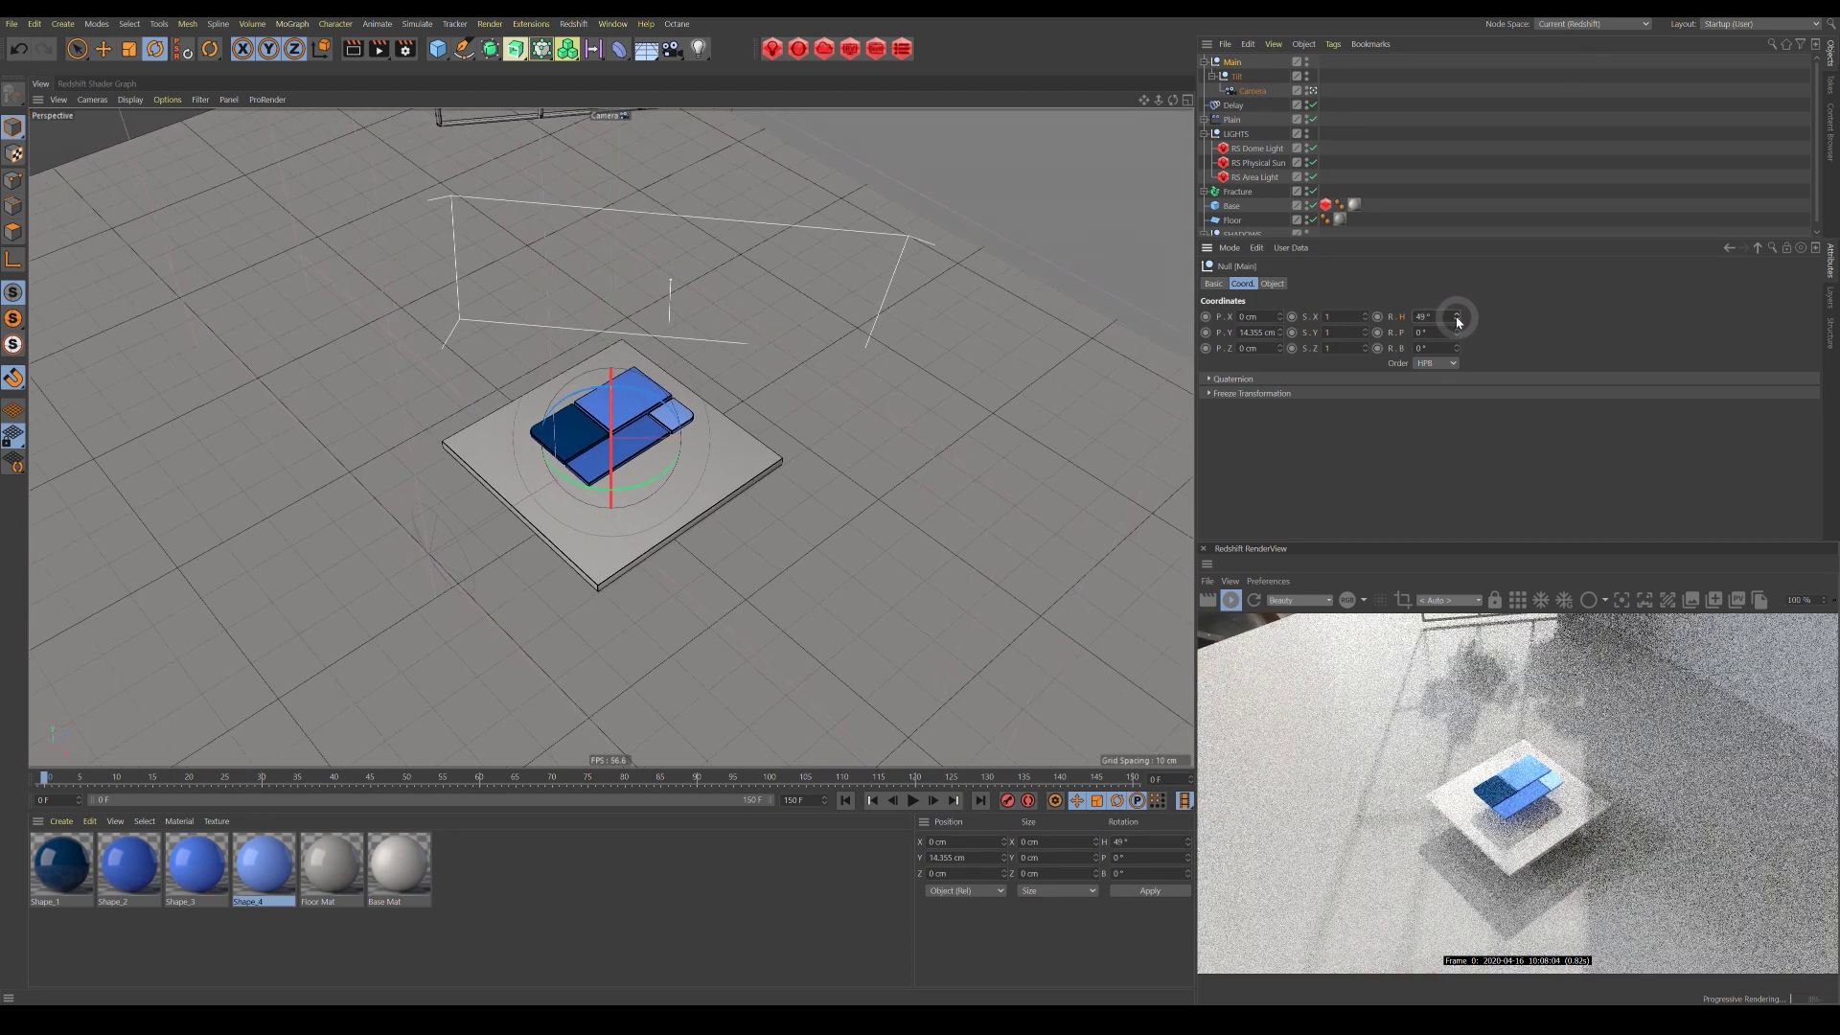
click(1237, 77)
mouse_move(1458, 333)
mouse_down()
mouse_move(1458, 316)
mouse_move(1461, 335)
mouse_up()
Change the camera's focal length to the Tele (135 mm) preset.
click(1343, 95)
click(1341, 290)
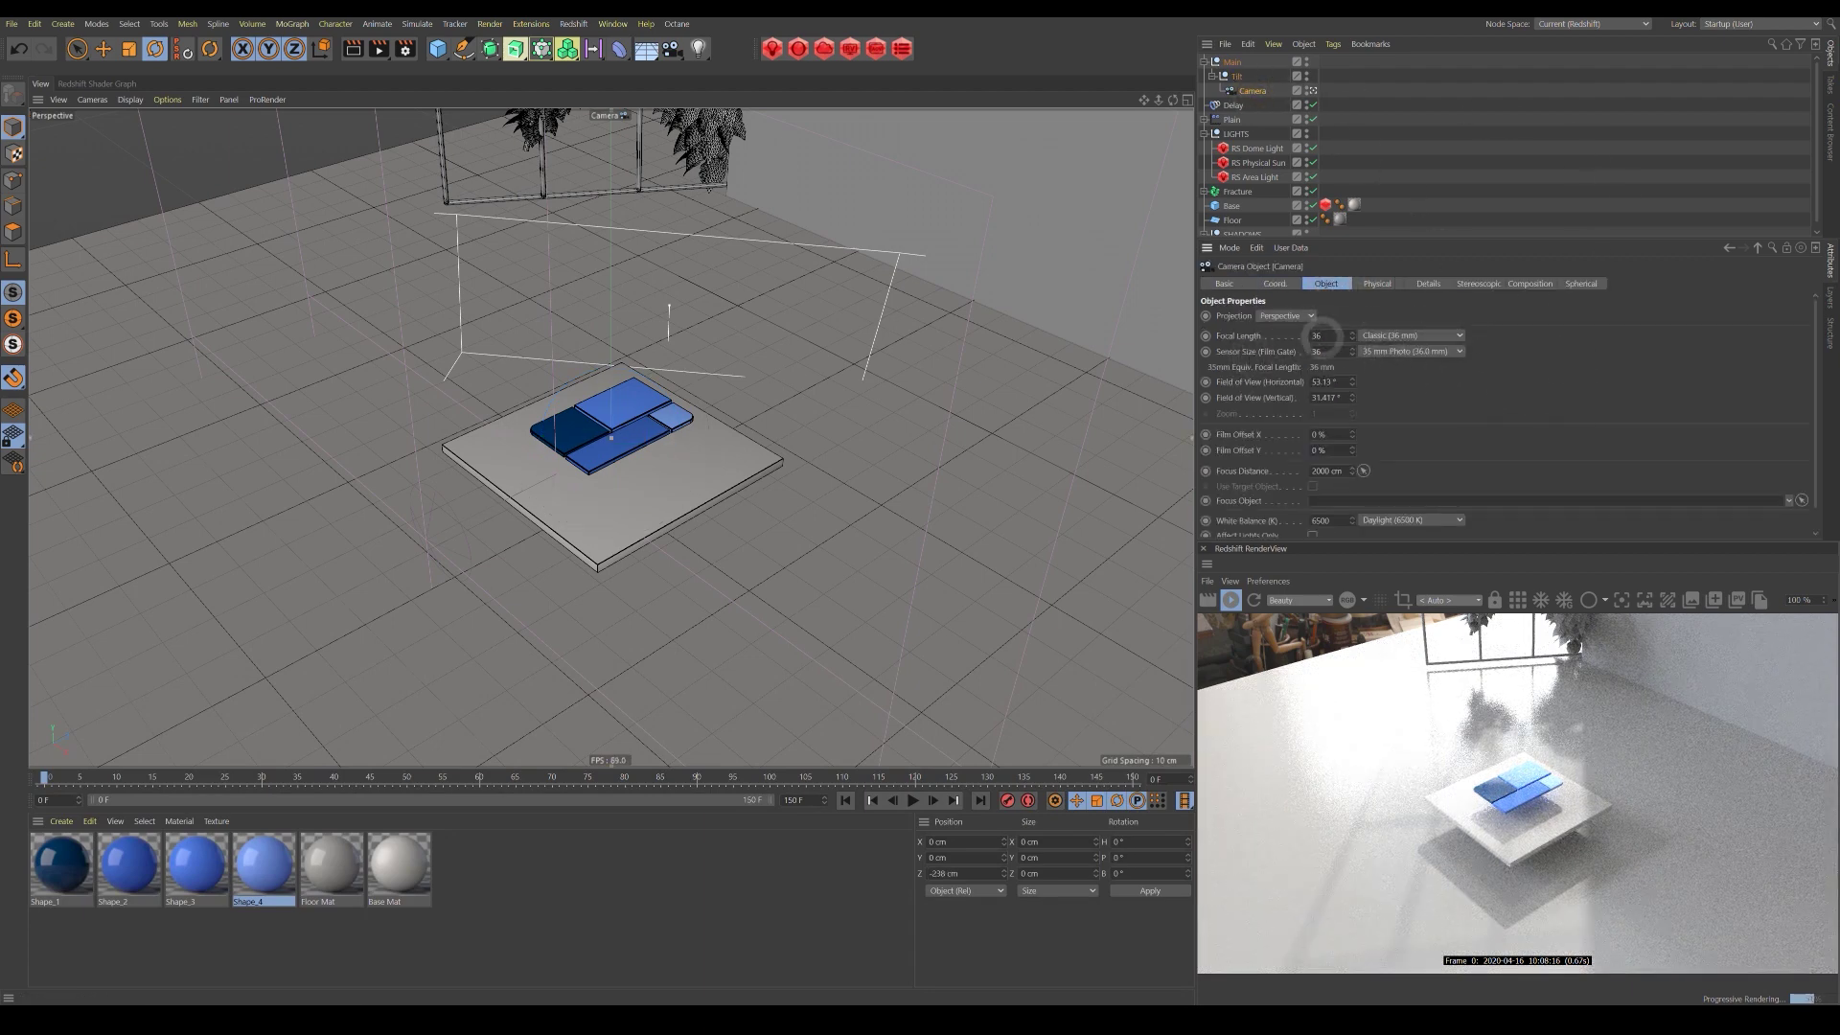
click(1409, 337)
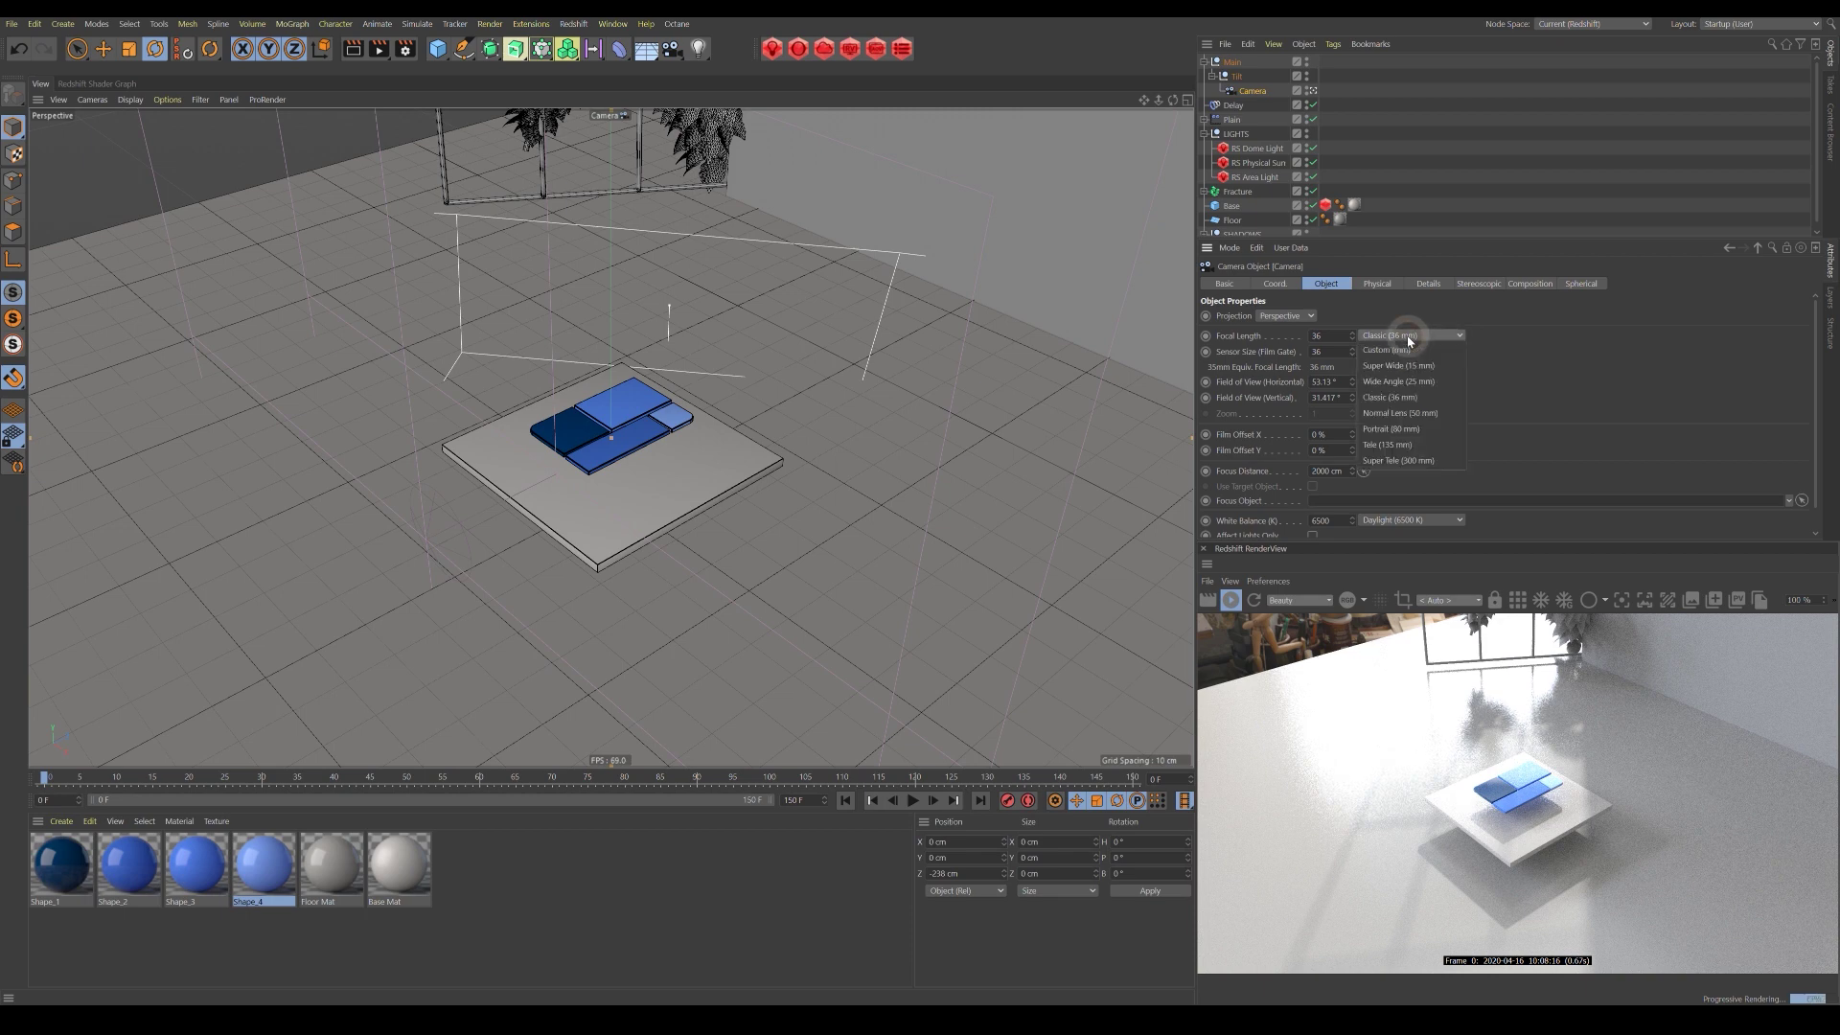
click(1393, 444)
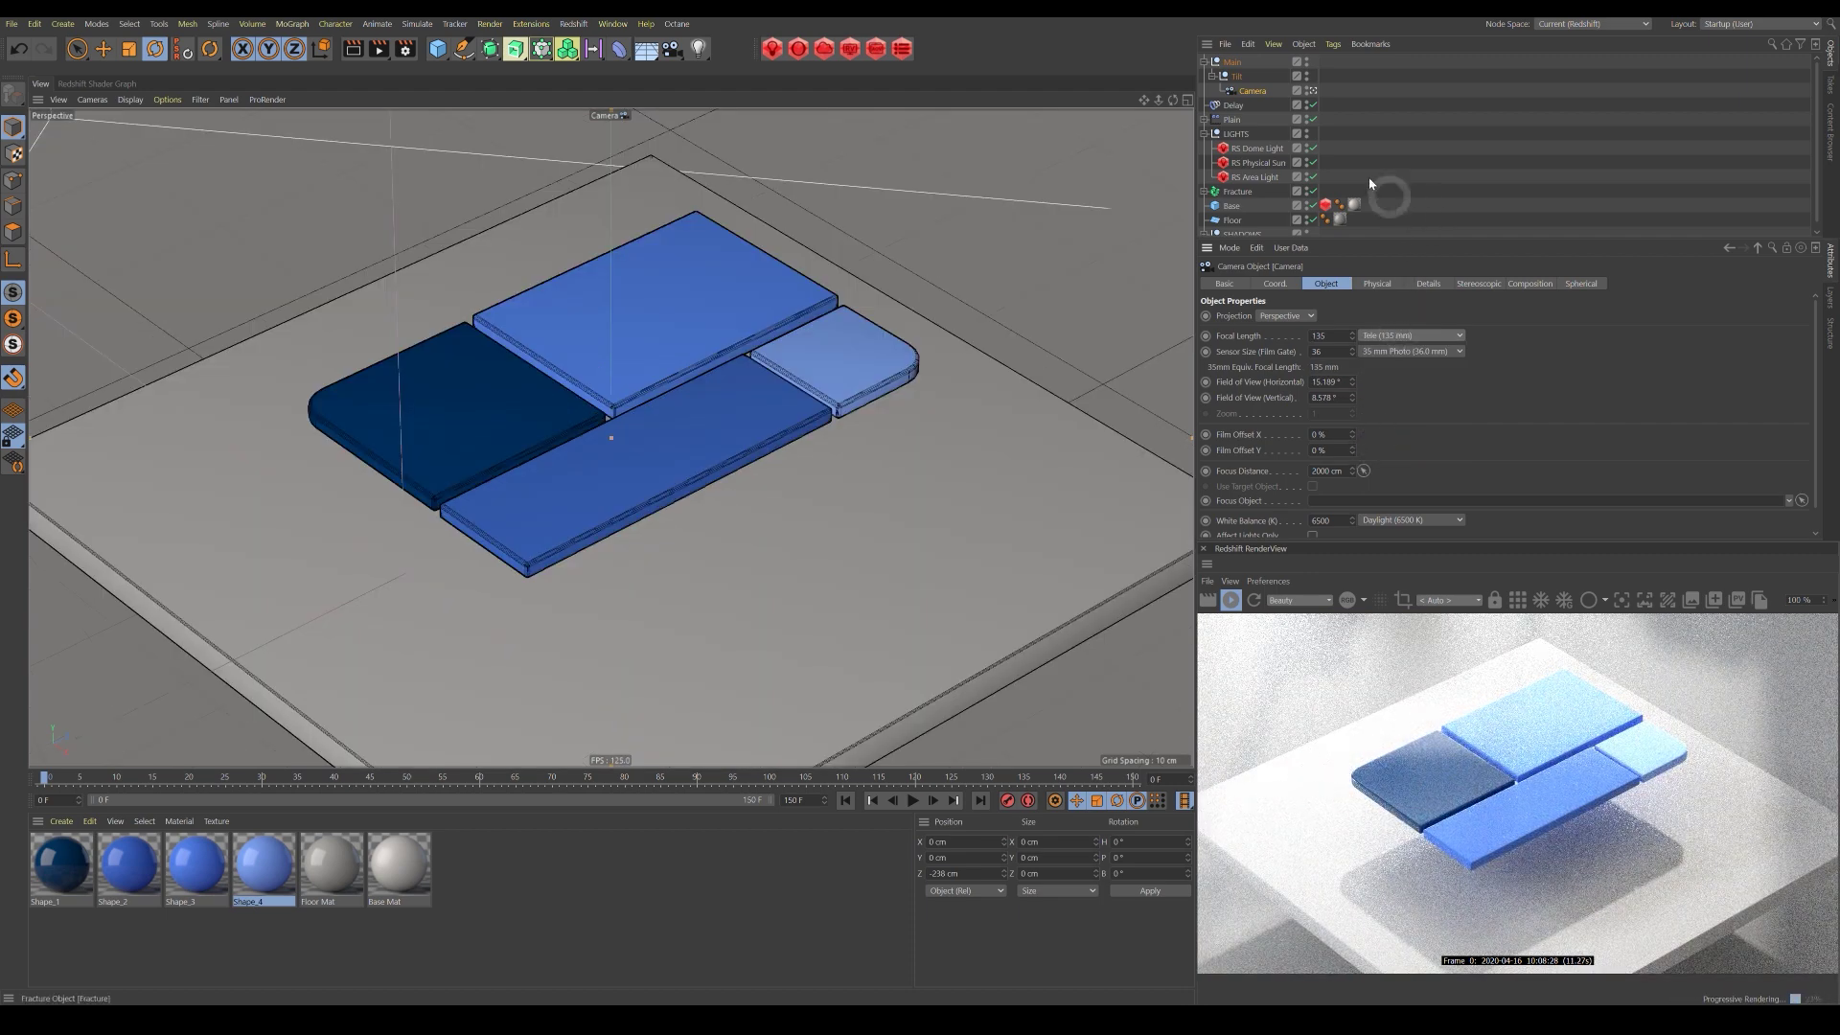
Lower the Main null along Y to about 9.3 cm with the Move tool to reframe the logo.
click(1237, 77)
click(77, 48)
click(104, 48)
drag(618, 353, 613, 412)
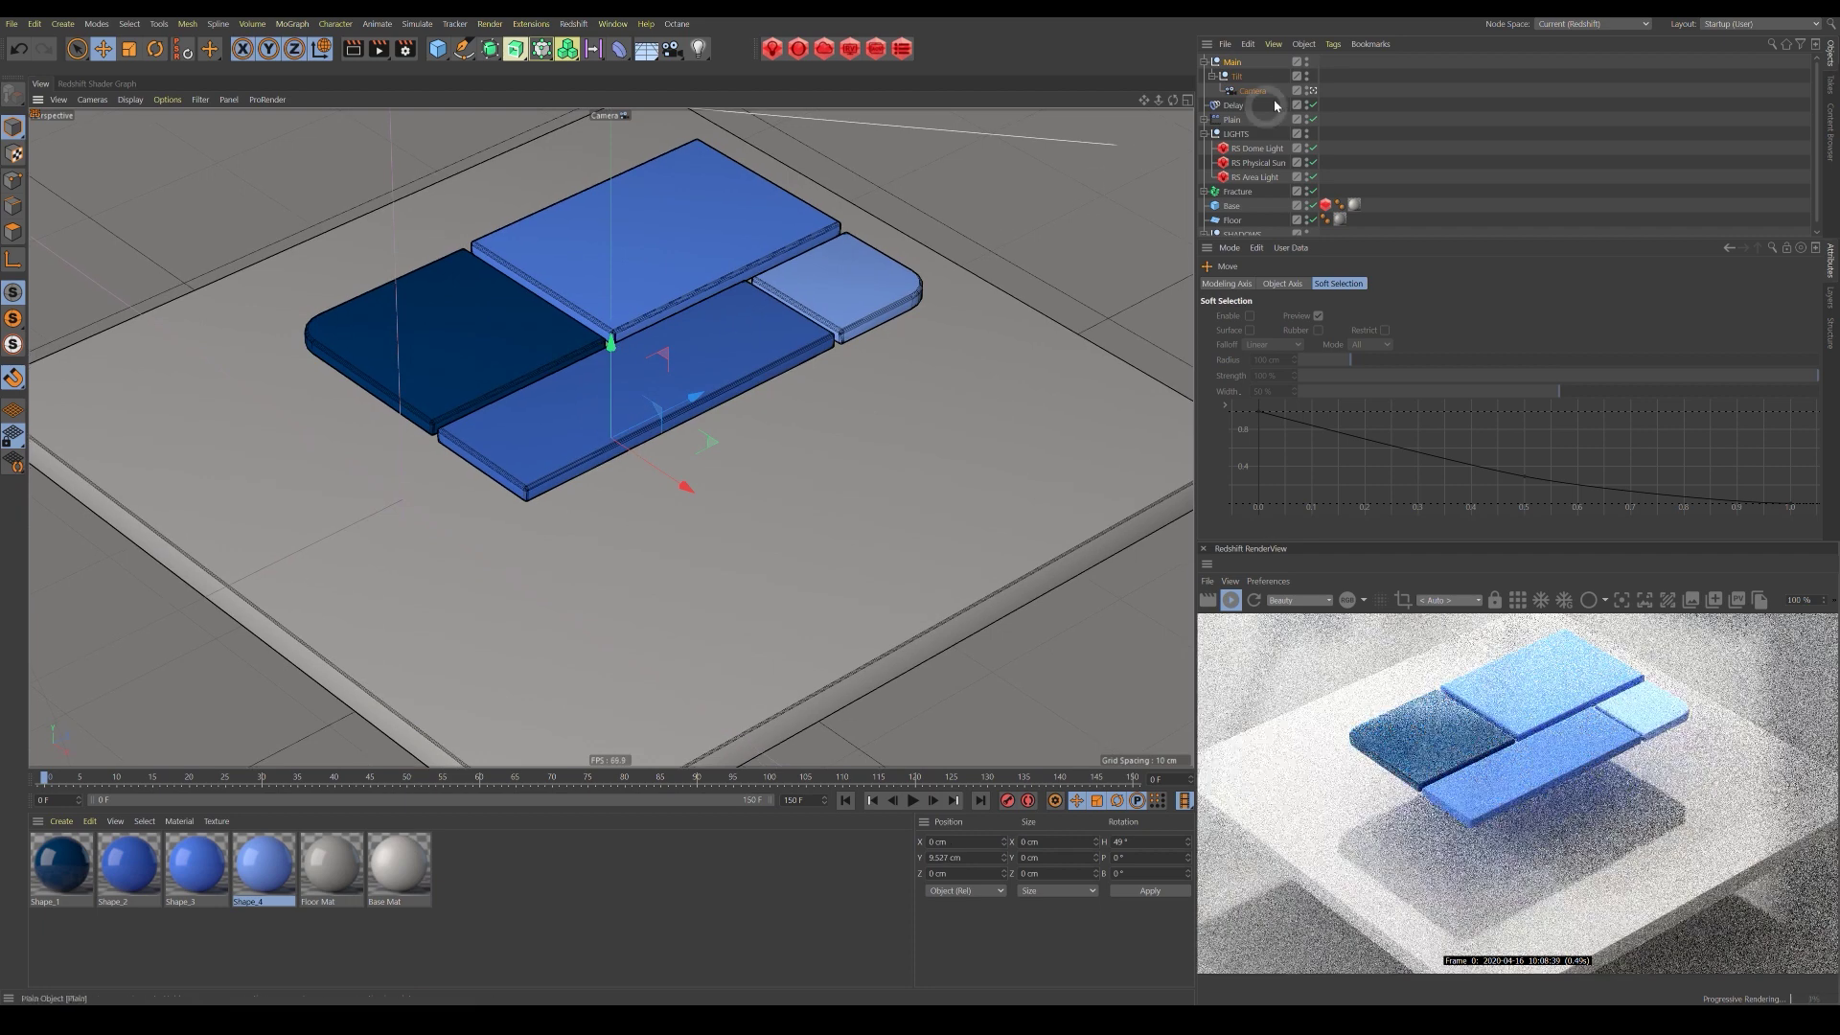
Pull the camera back to a Z position of -287 cm to fit more of the base in frame.
click(1256, 91)
click(1273, 284)
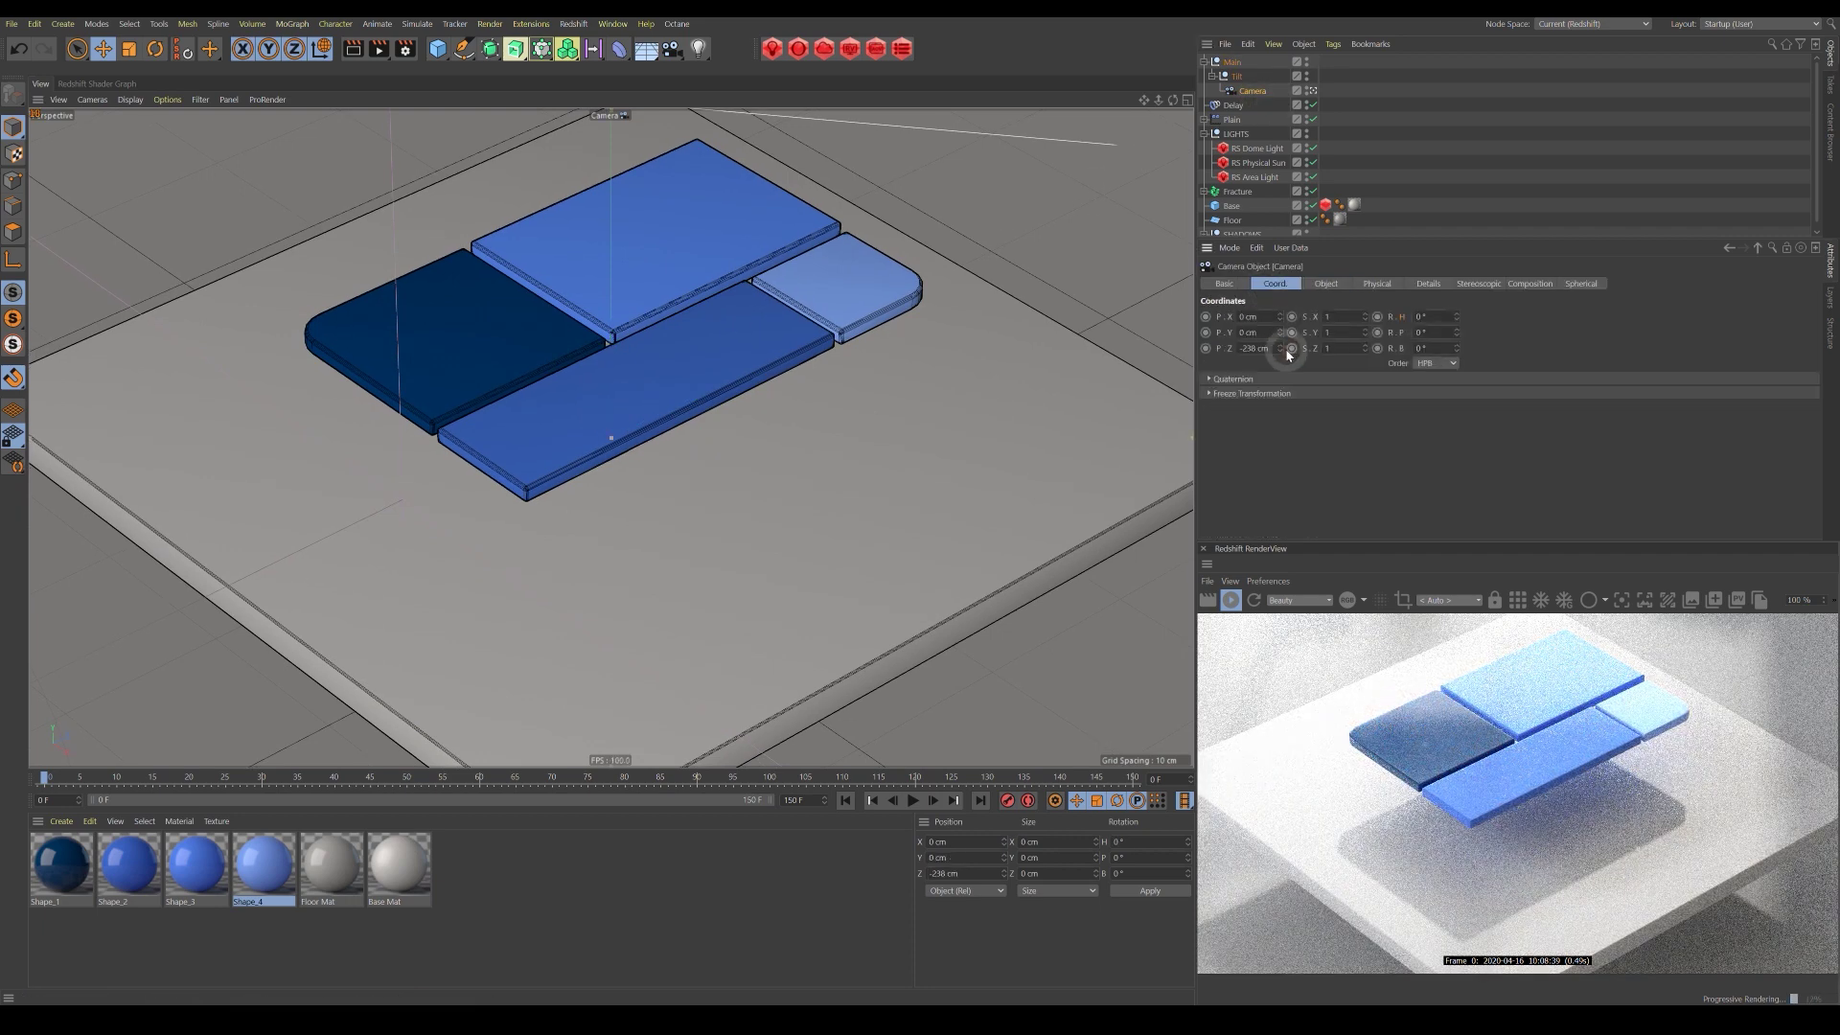
drag(1279, 348, 1279, 347)
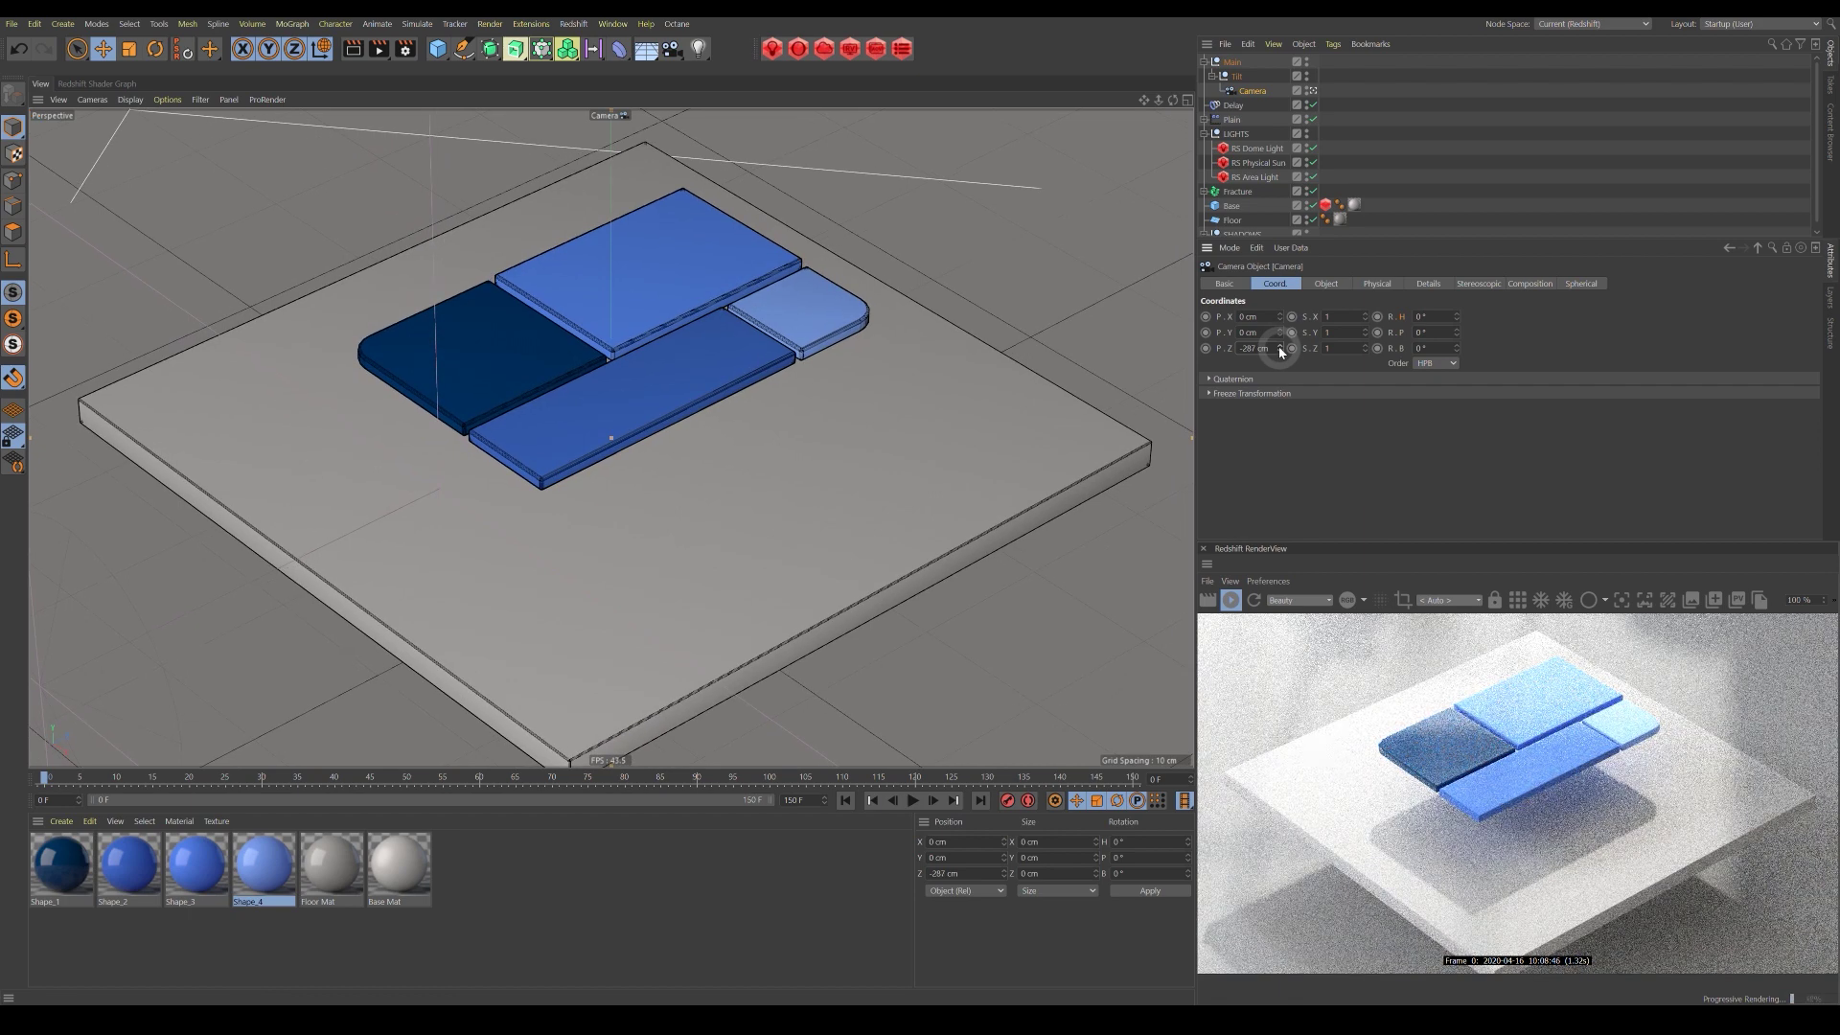
right_click(1257, 99)
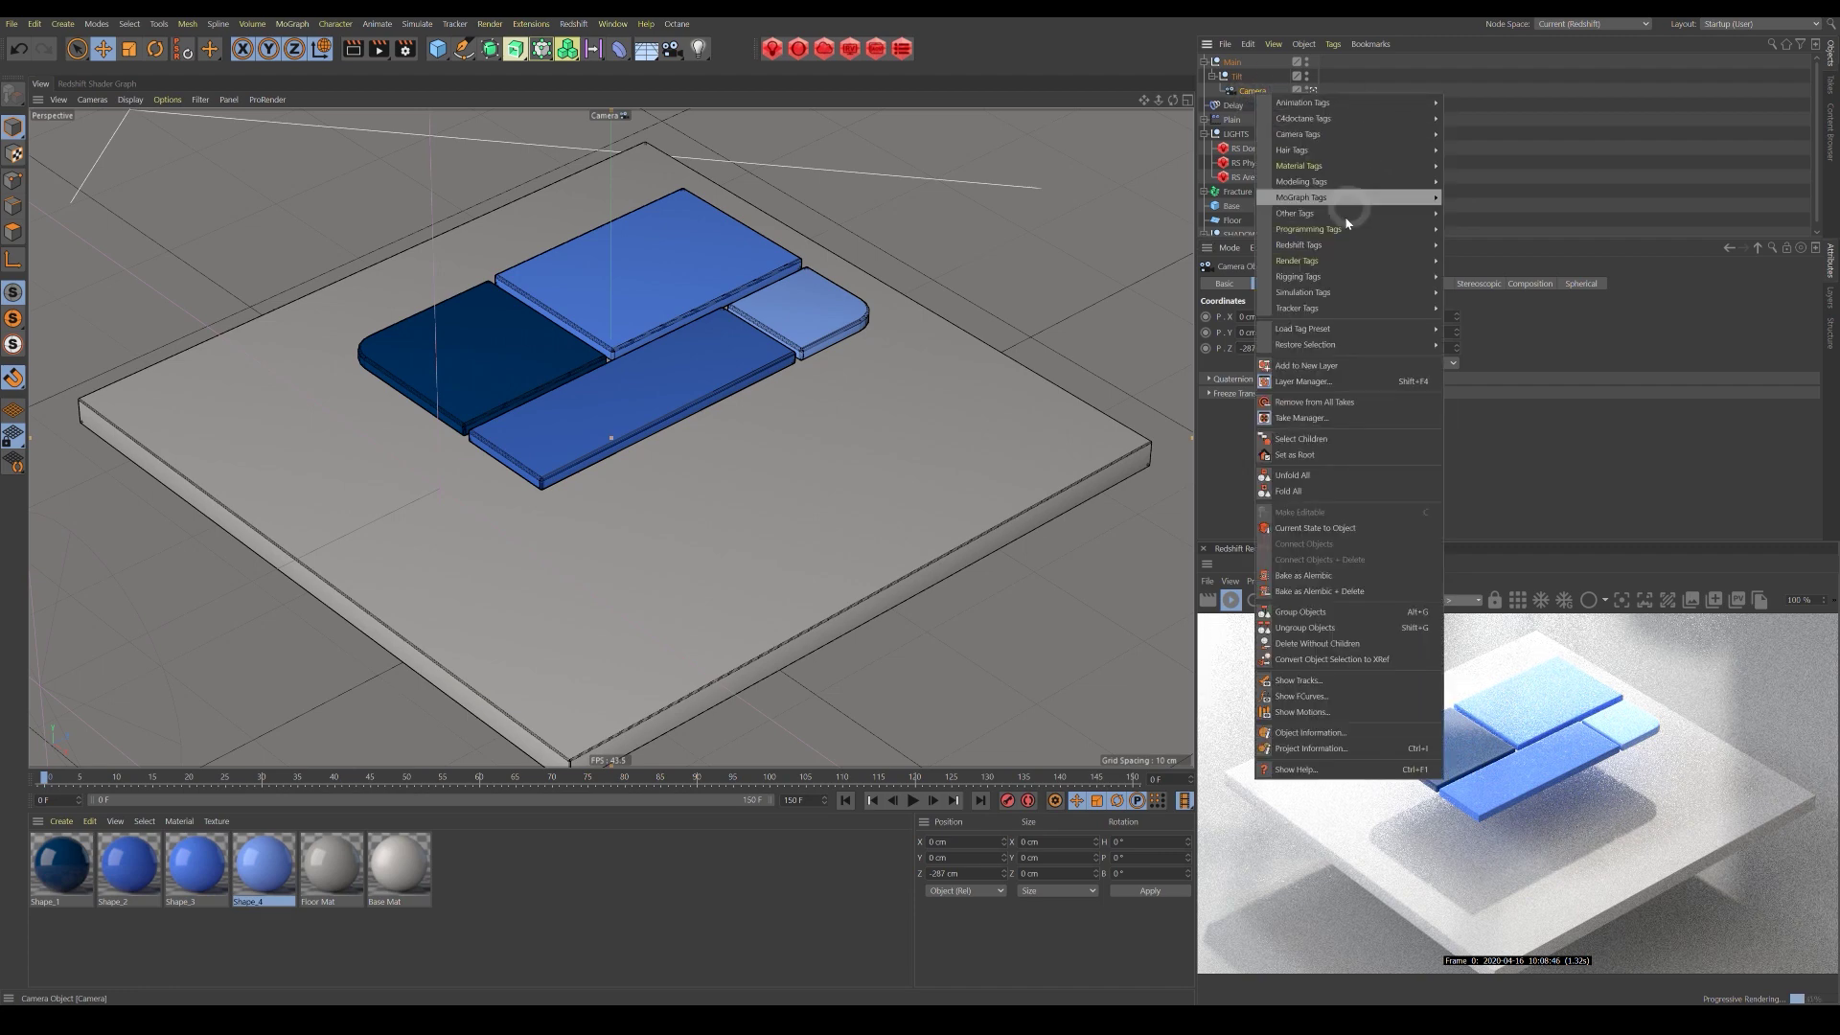
mouse_move(1342, 245)
click(1483, 261)
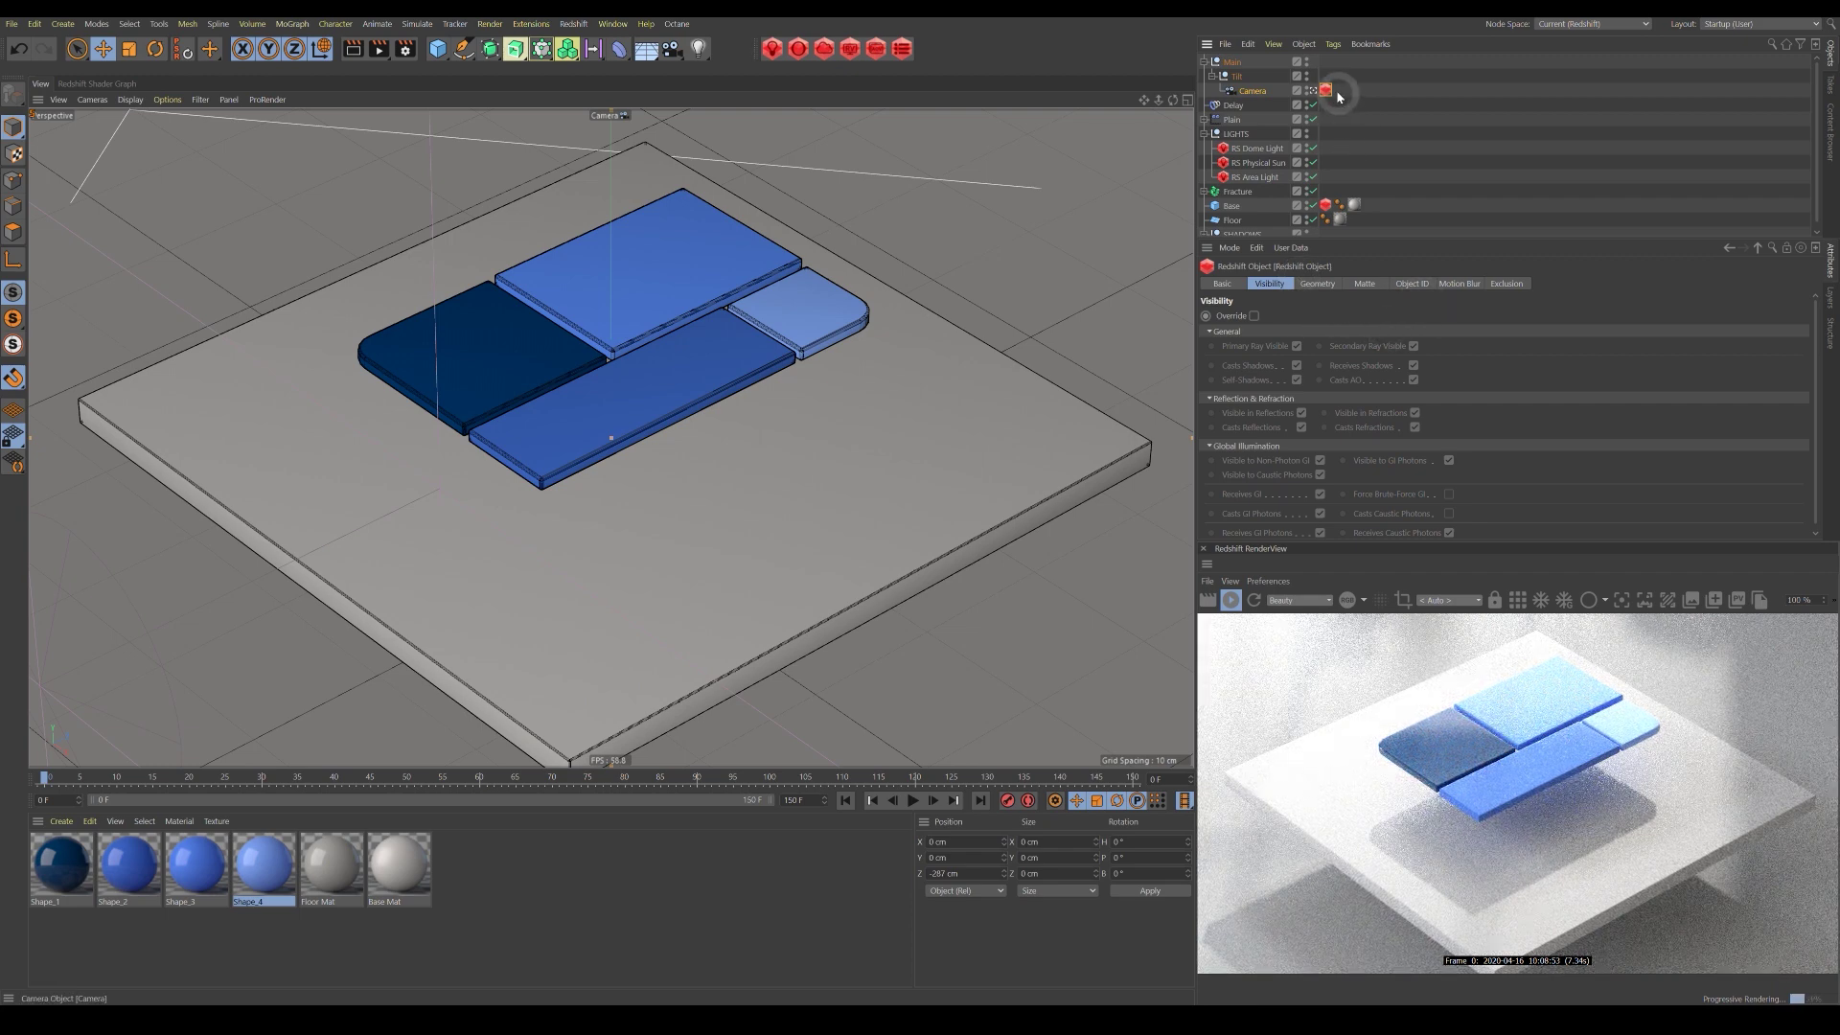
key(Delete)
Add a Redshift Camera tag to the camera.
right_click(1258, 92)
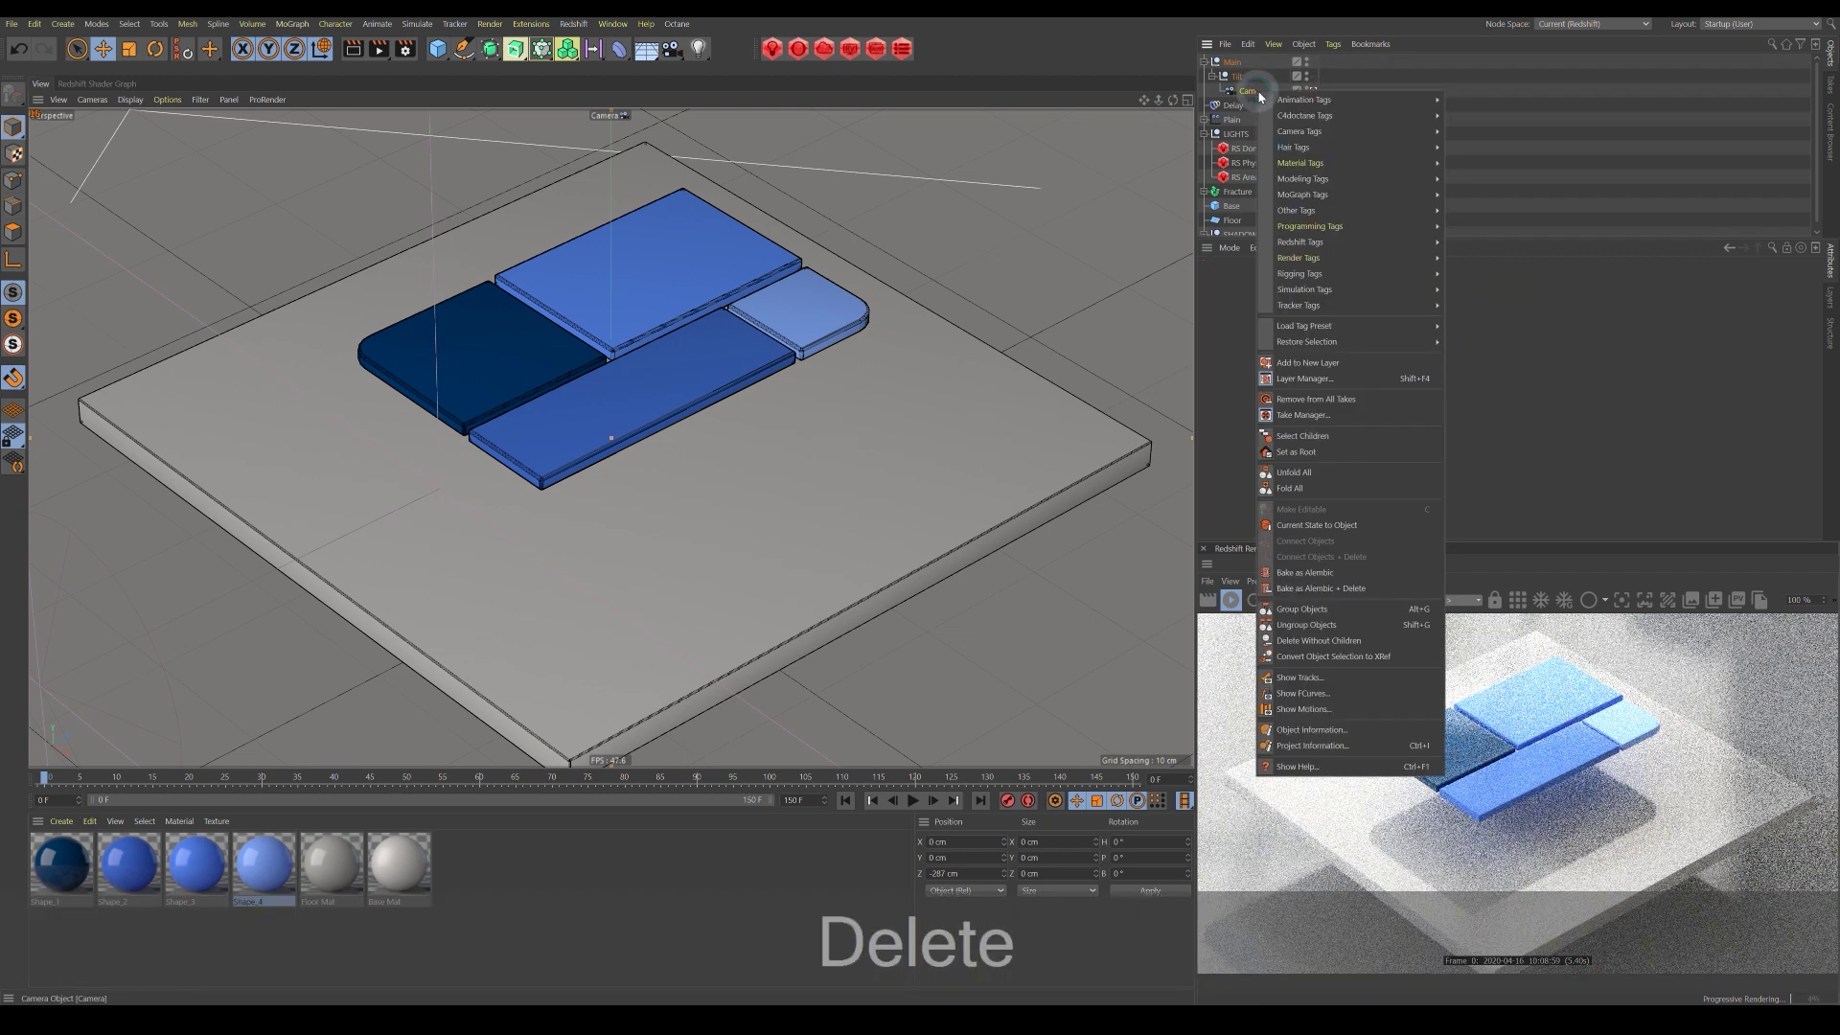
mouse_move(1379, 244)
click(1486, 241)
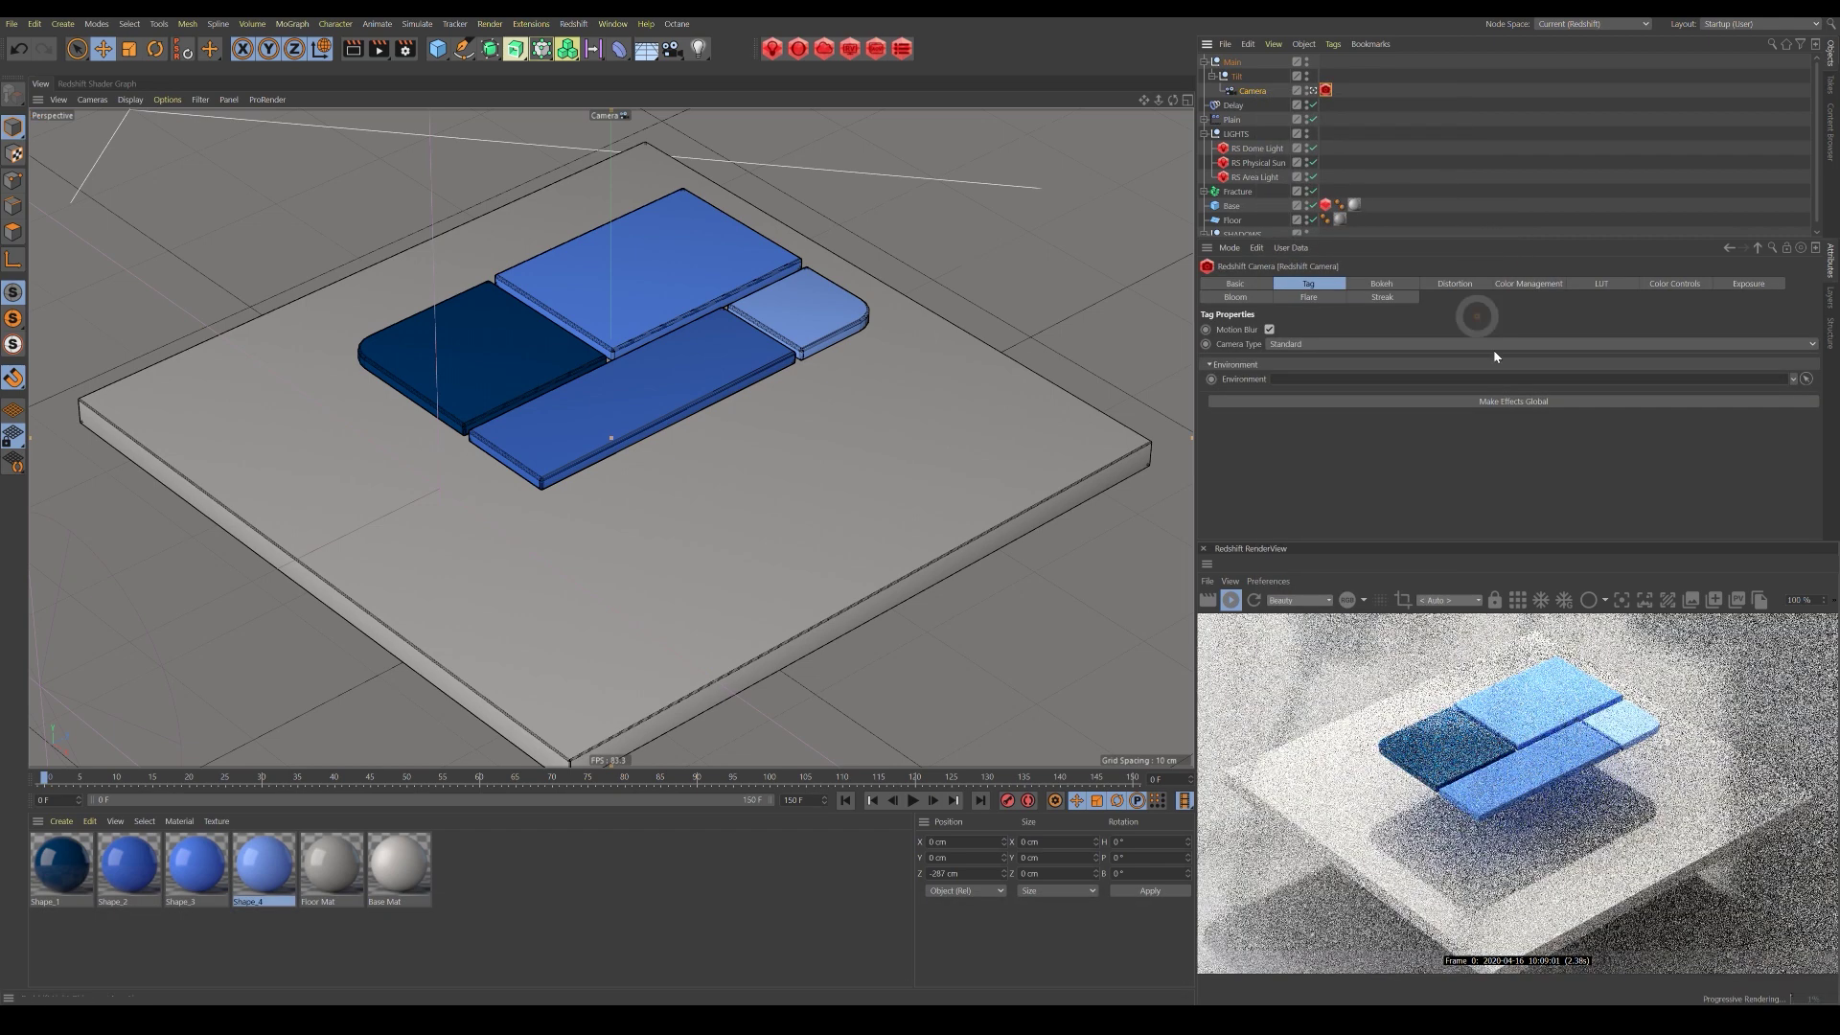
Override the bokeh settings in the camera's Redshift Camera tag and enable bokeh.
click(1382, 284)
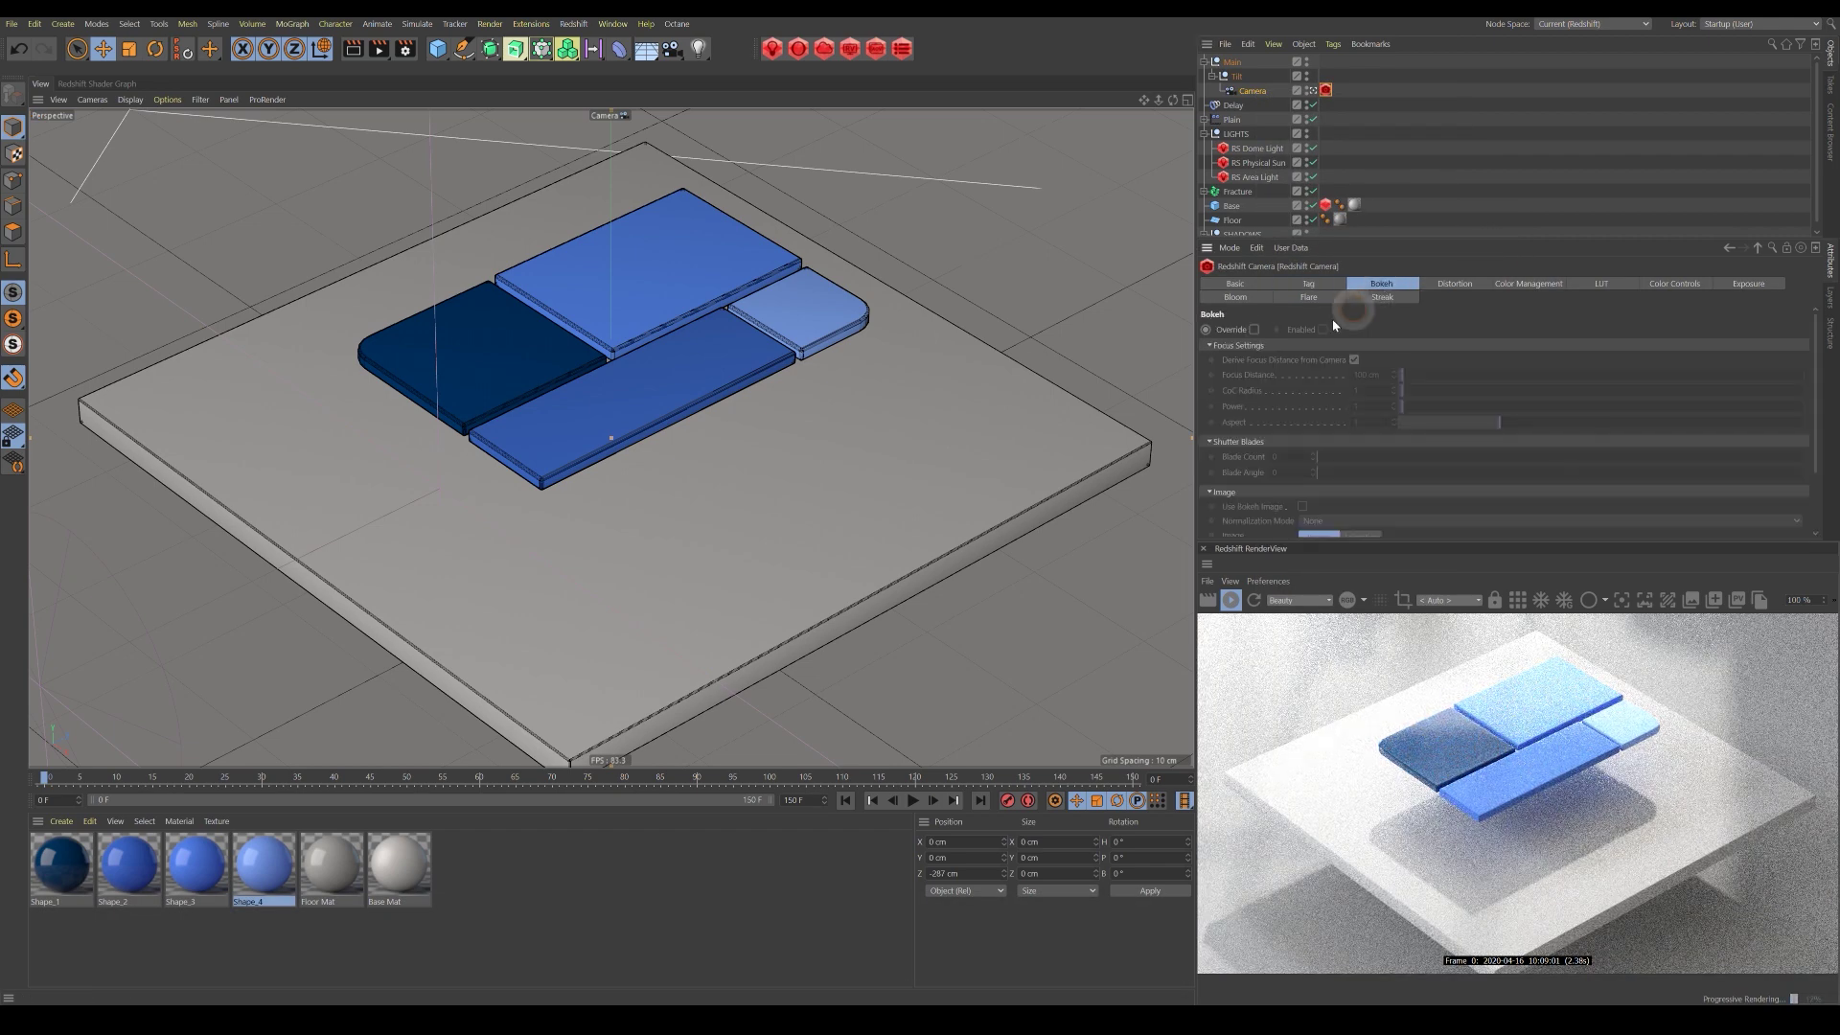
click(1255, 330)
click(1323, 329)
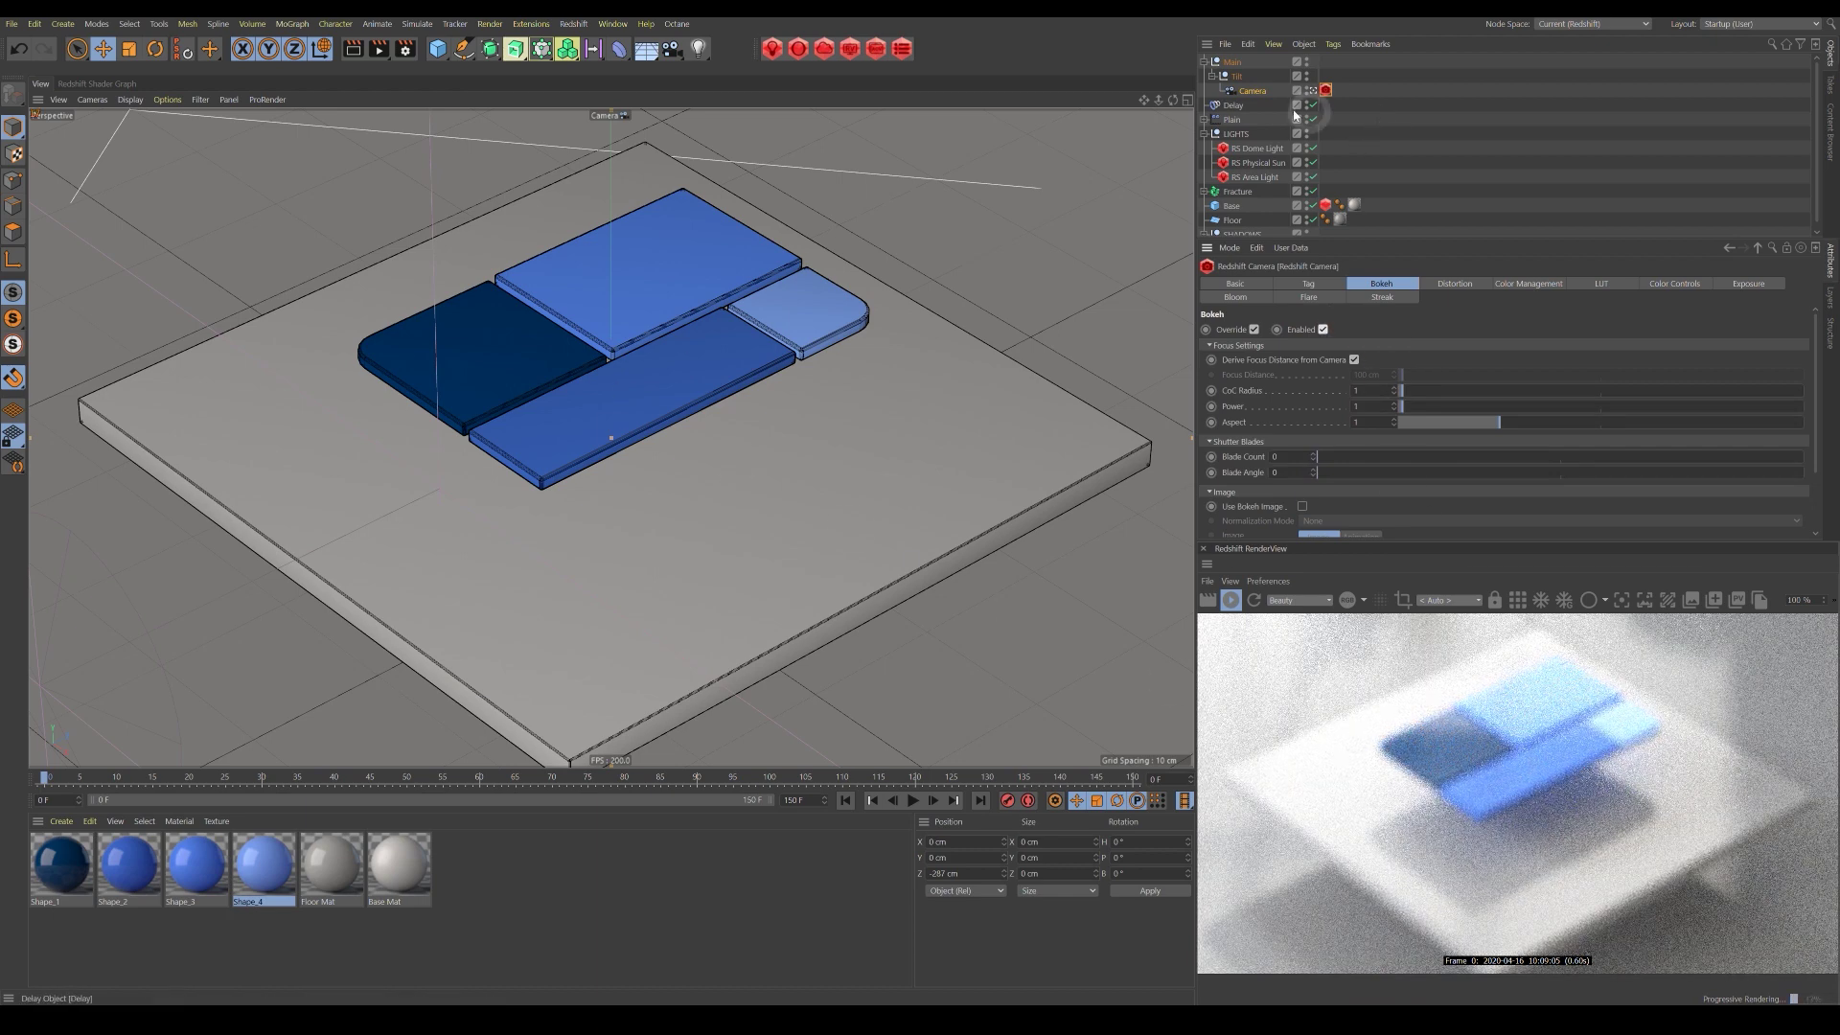
Set the camera's focus distance by picking a focus point on the logo in the viewport.
click(1255, 92)
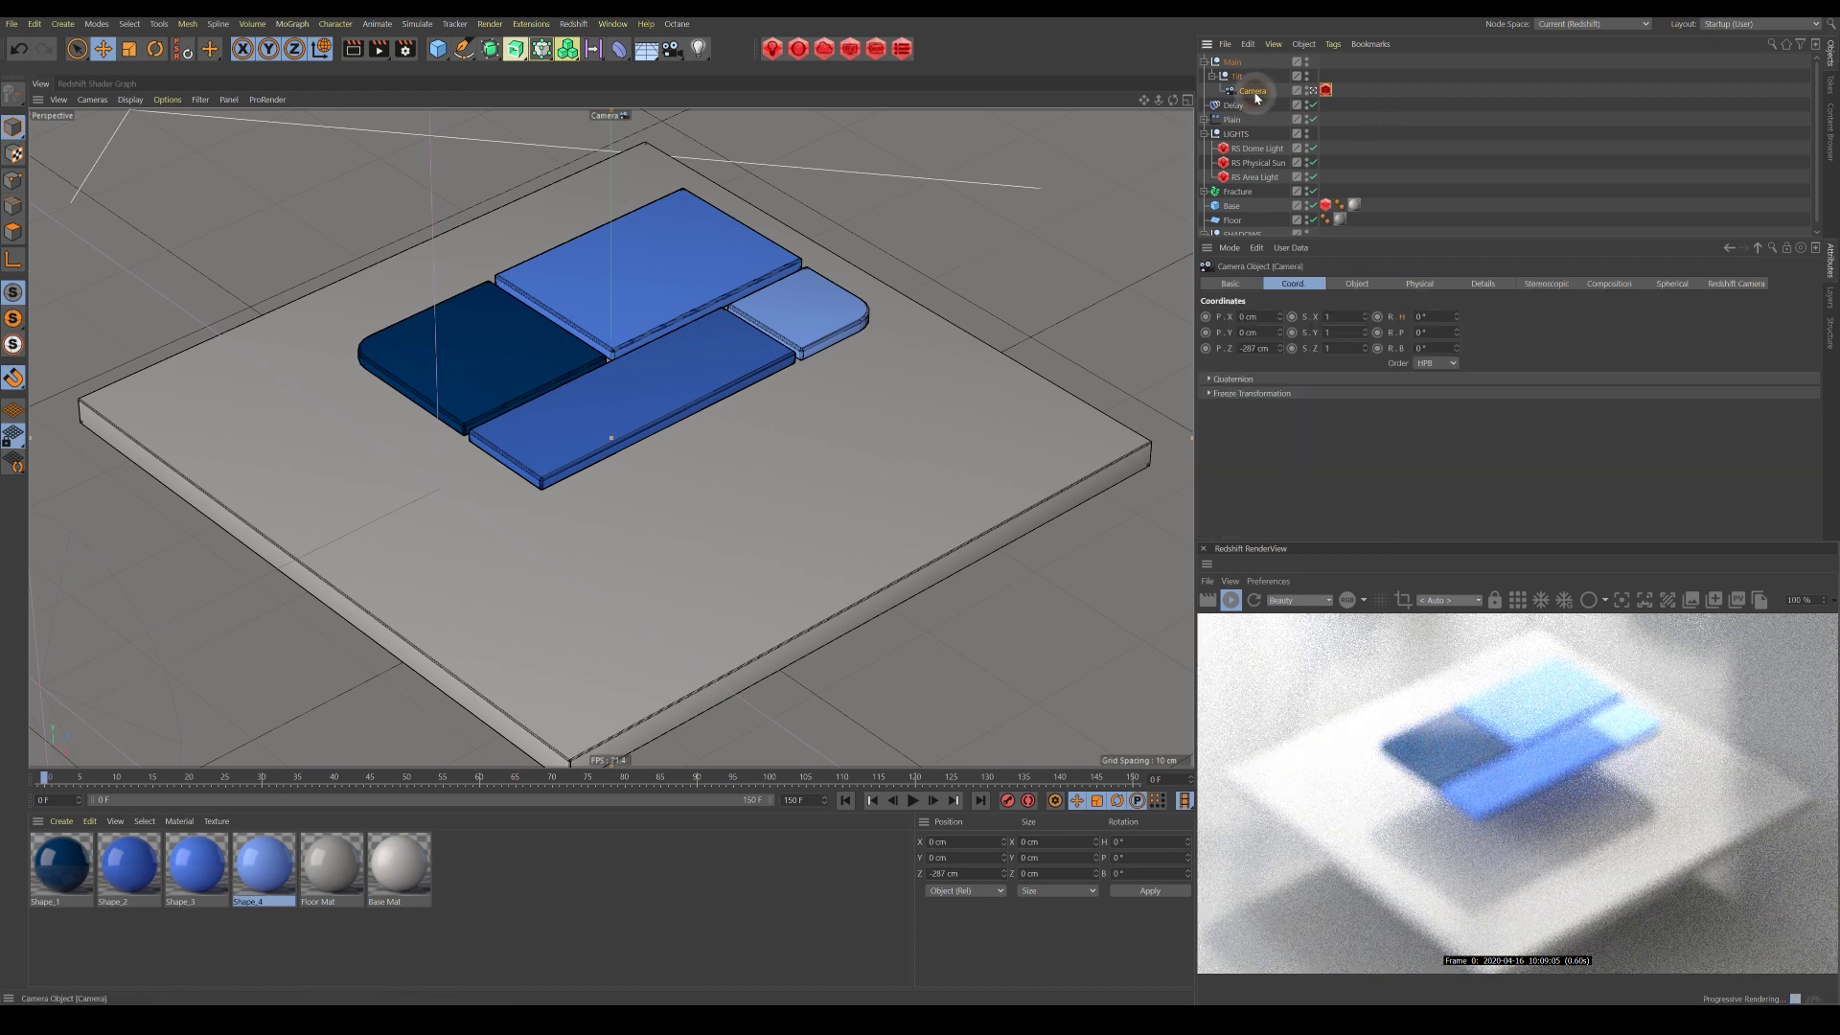
click(1359, 286)
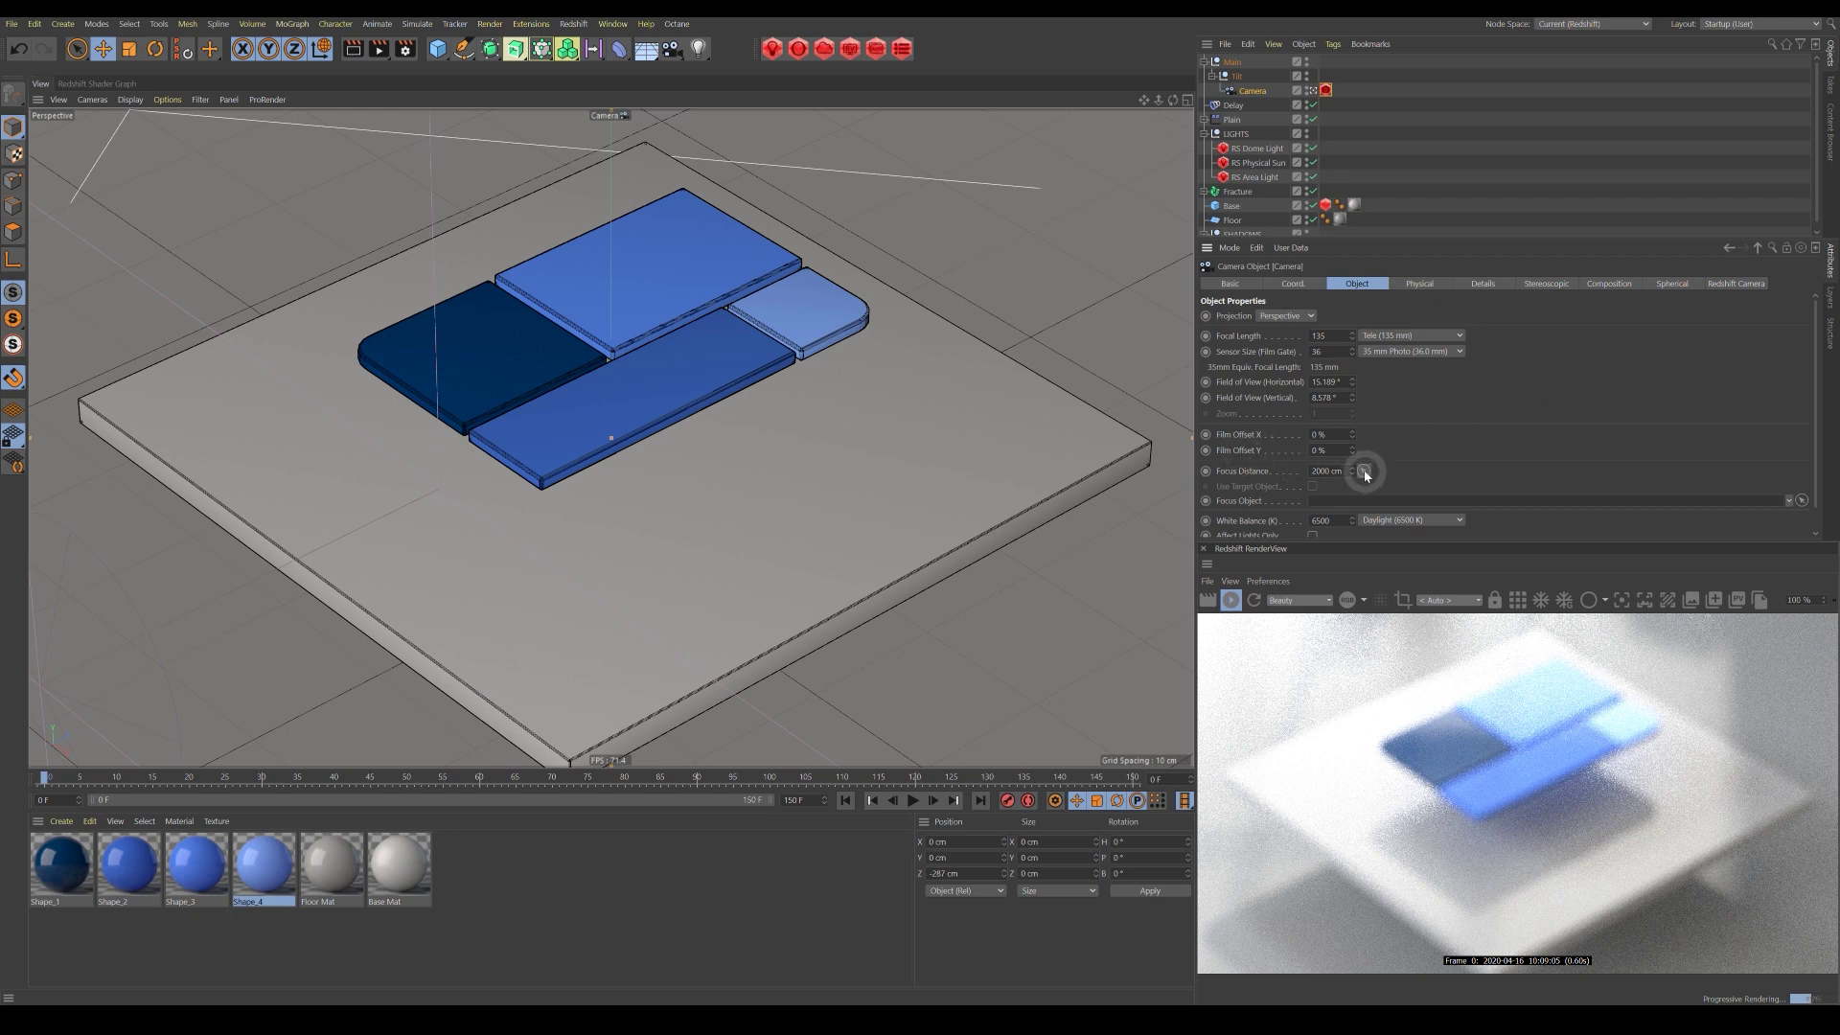
click(616, 349)
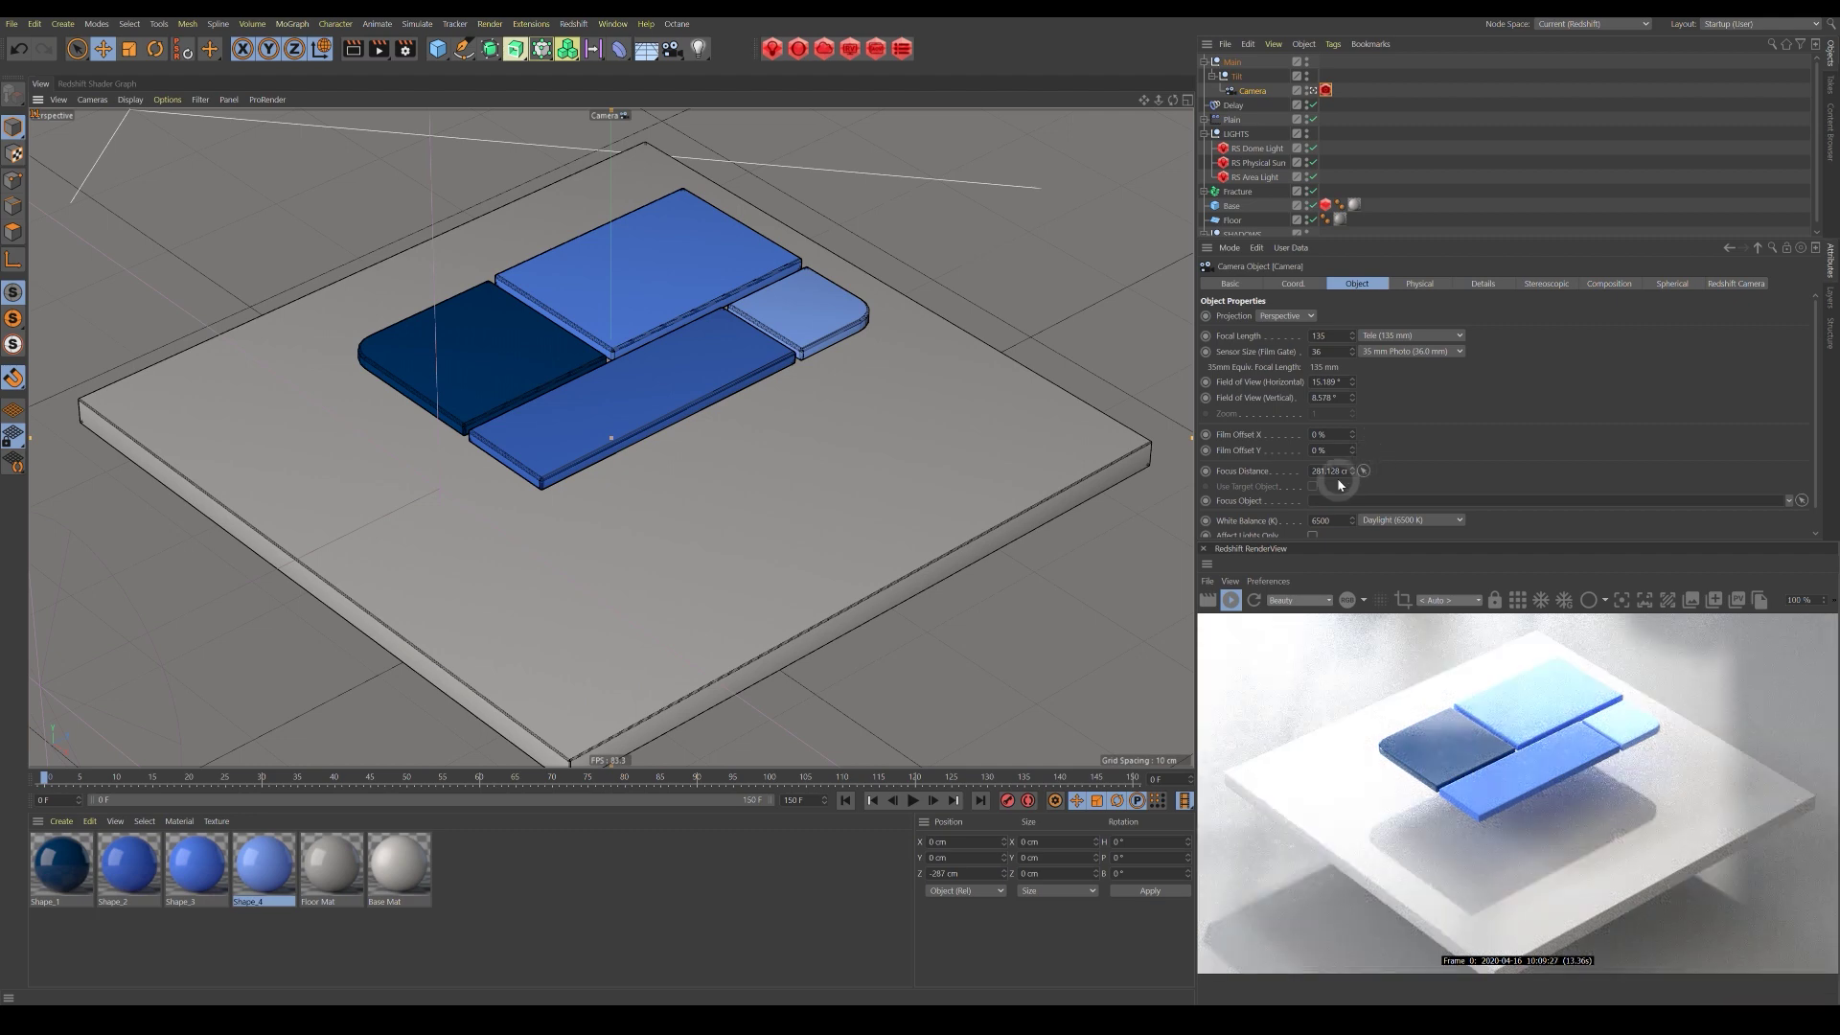
Keyframe the camera rig's Main null heading rotation at 49° on frame 0.
click(1234, 63)
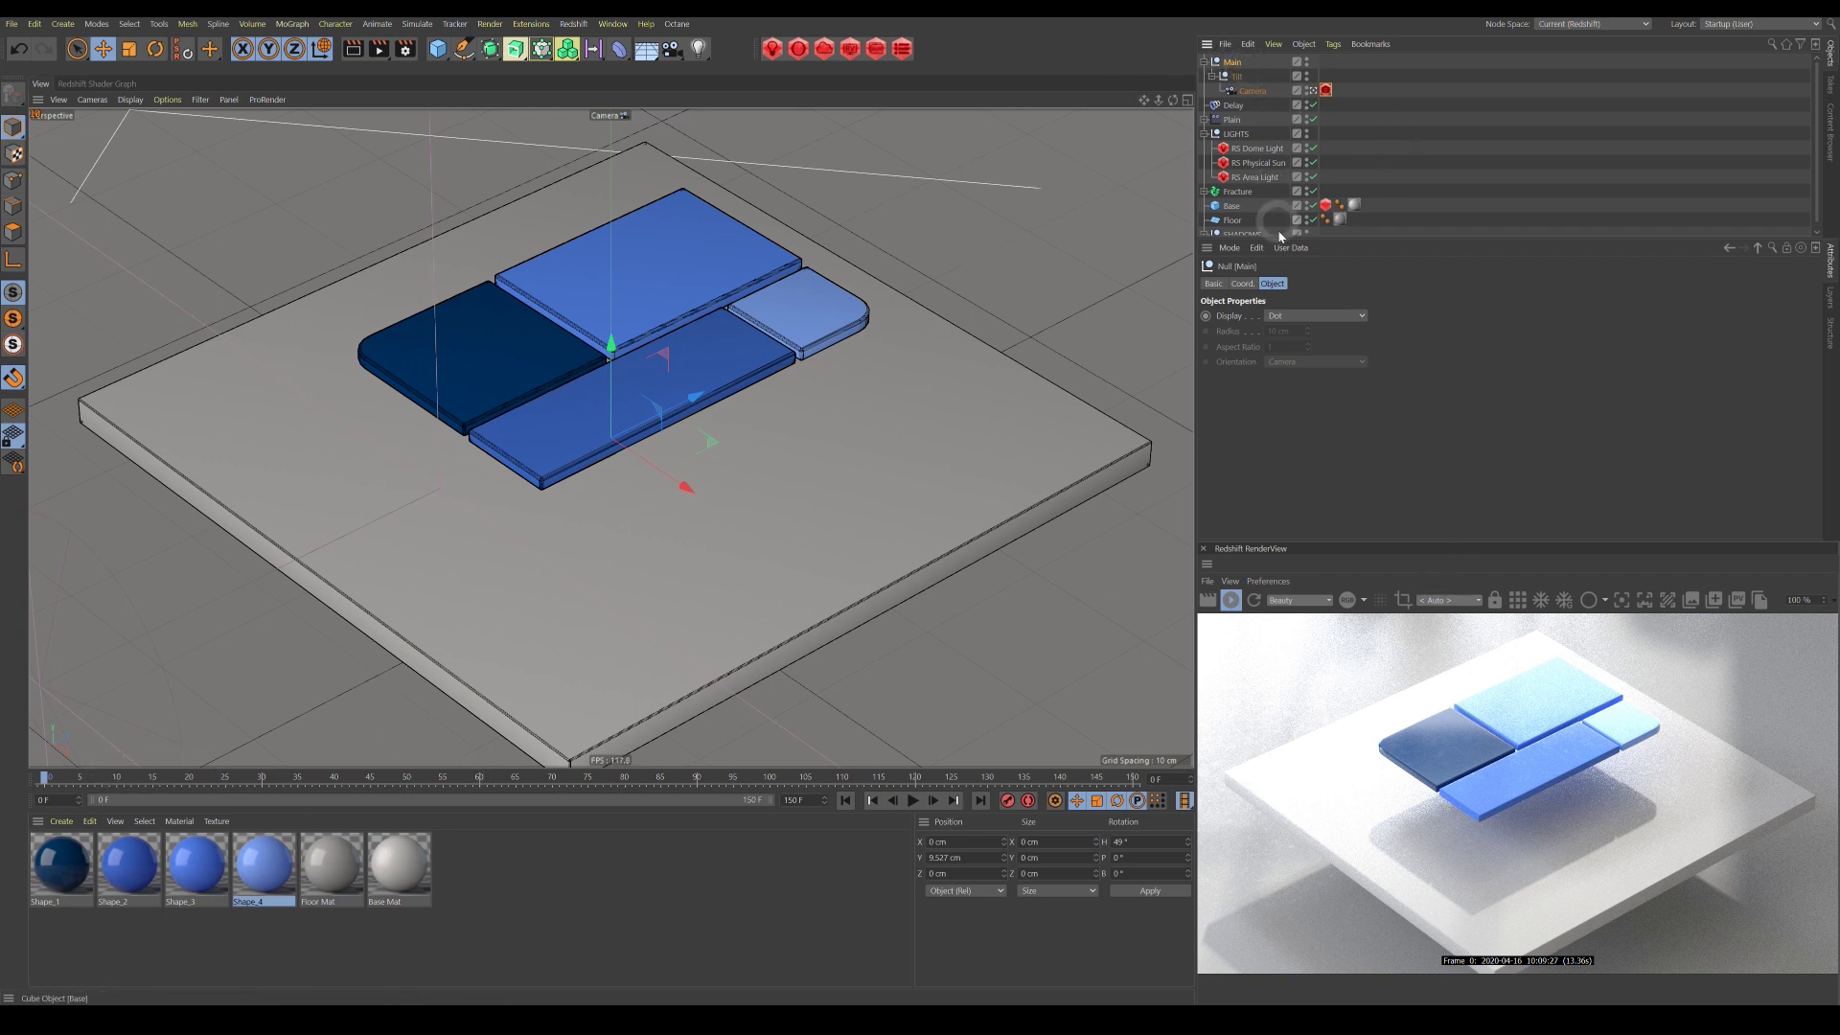
click(1243, 283)
ctrl+click(1377, 317)
Keyframe the Main null's heading rotation at 55° on frame 80.
drag(83, 783, 626, 806)
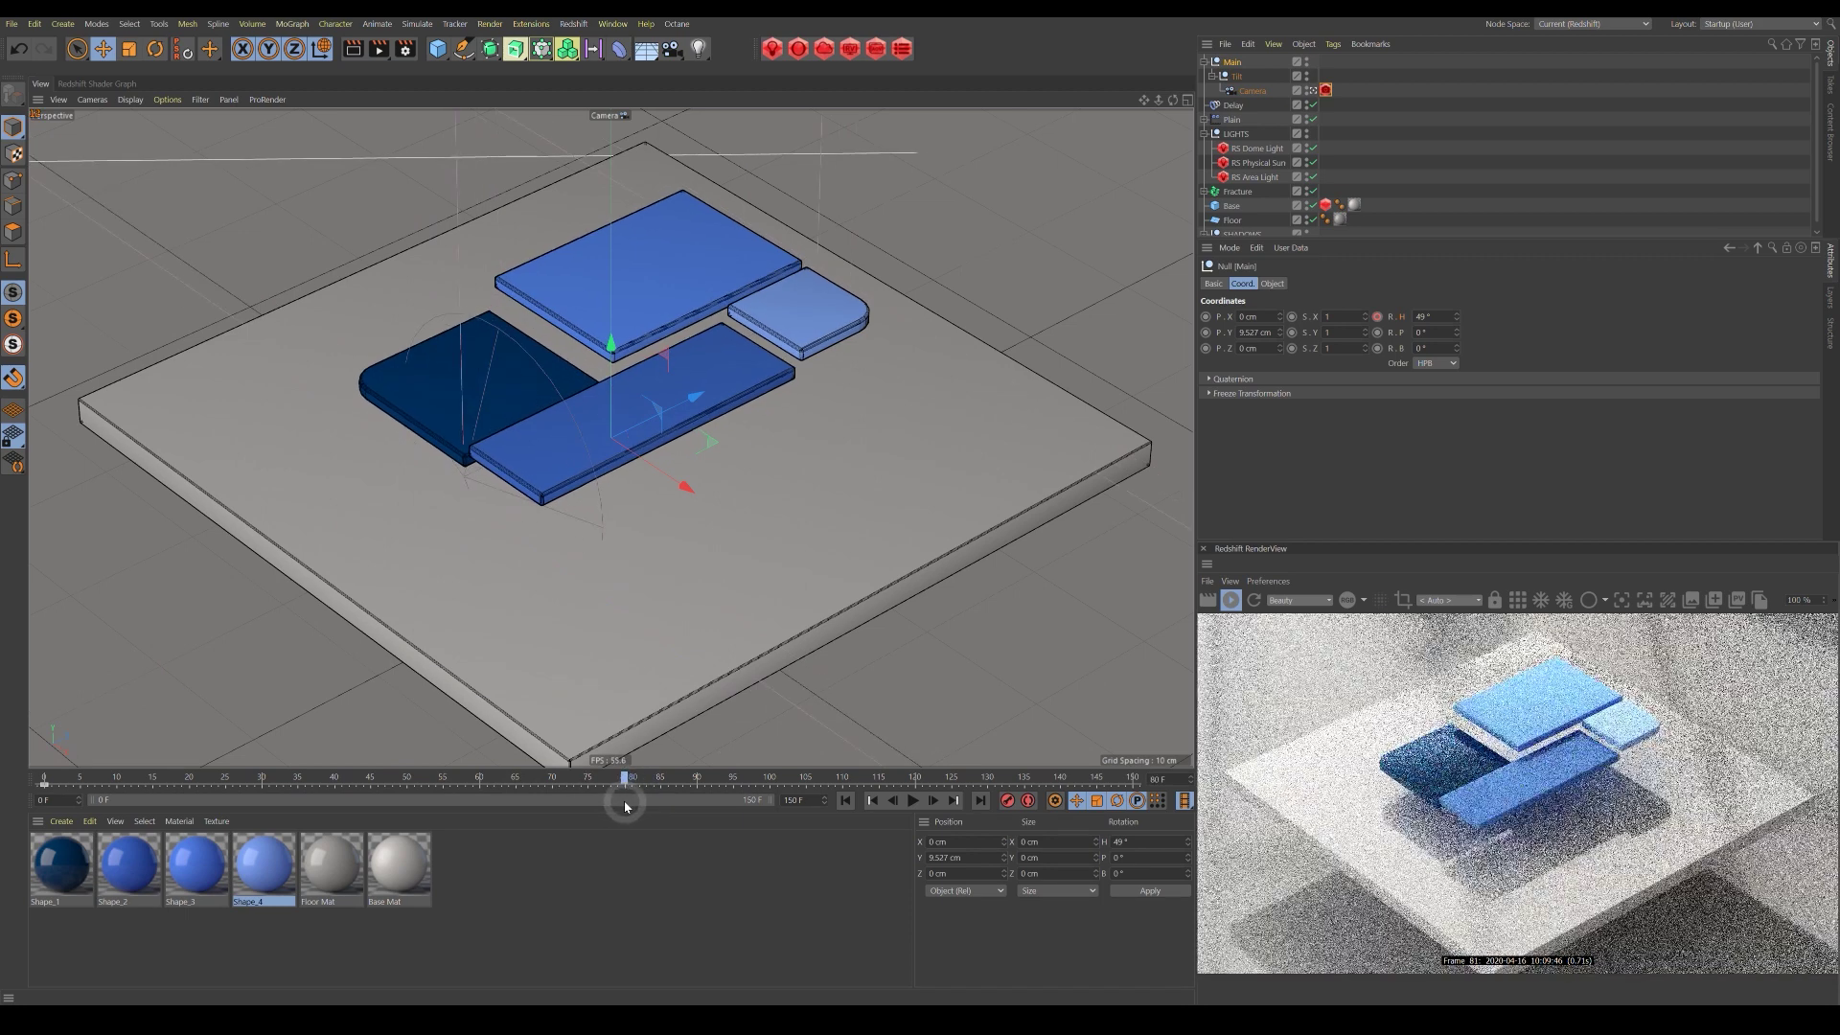
click(1379, 317)
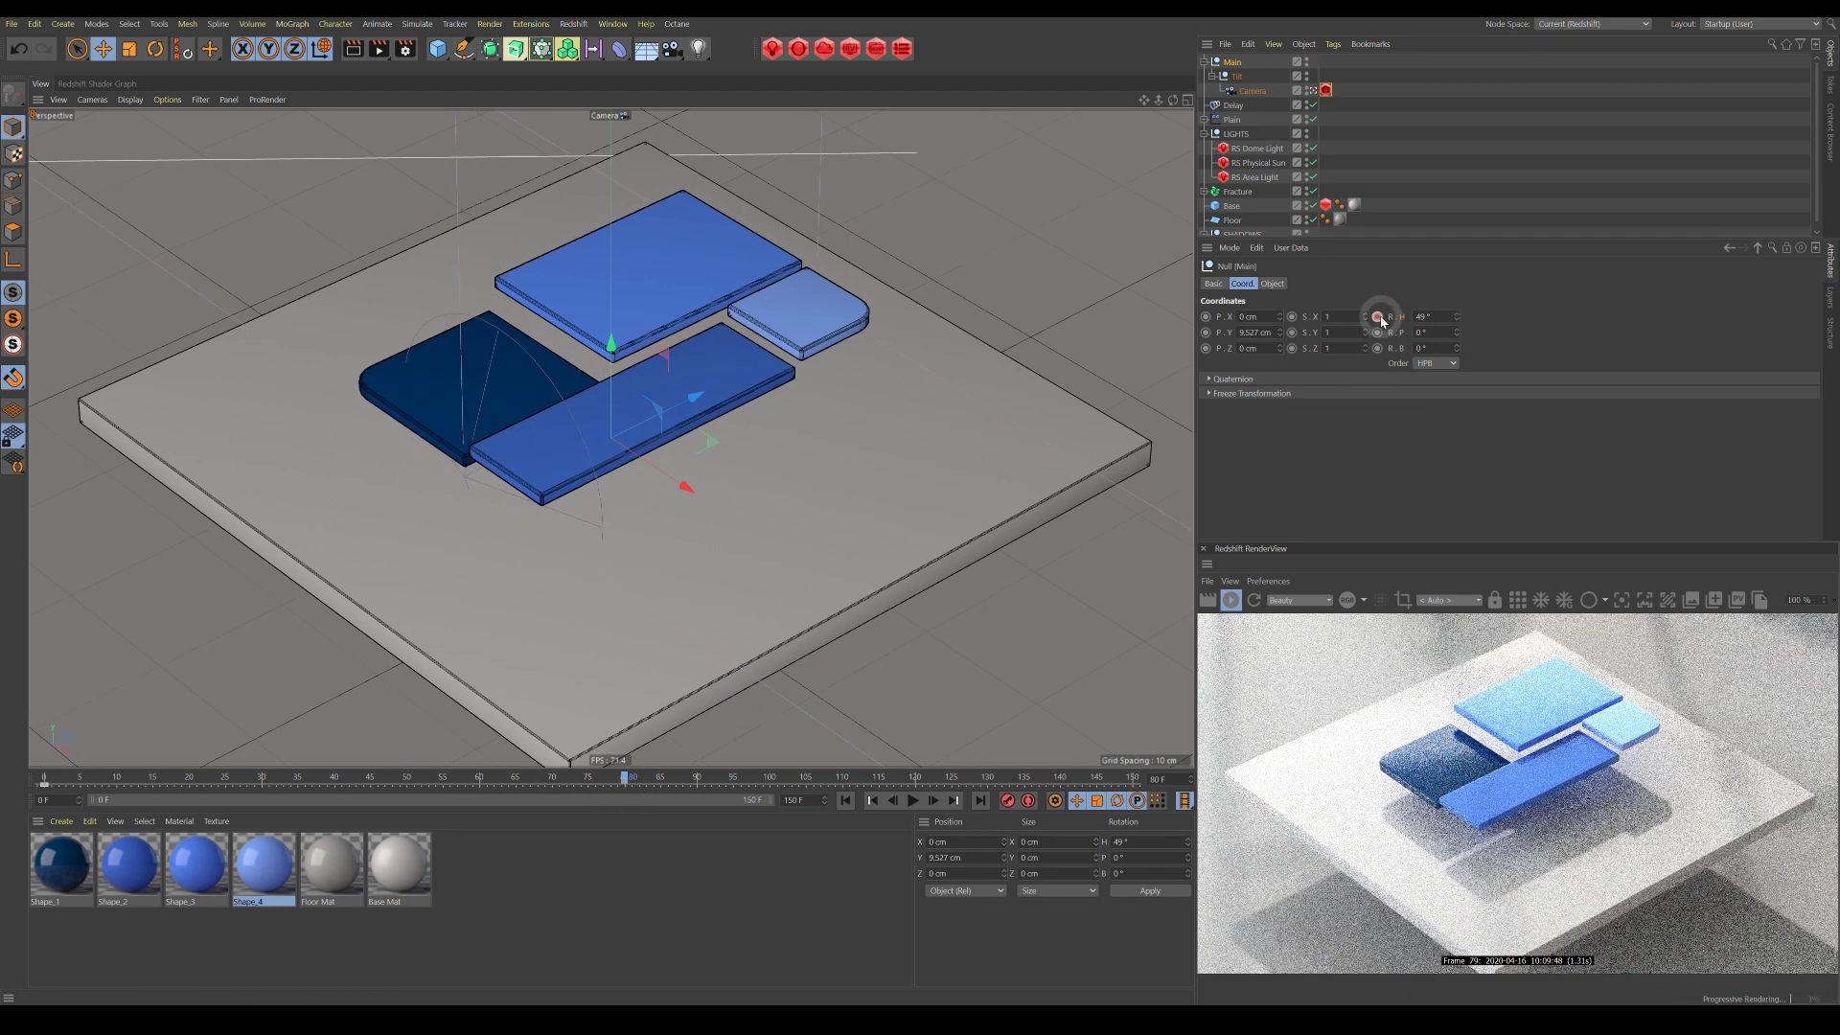
drag(1457, 317, 1457, 316)
click(1378, 318)
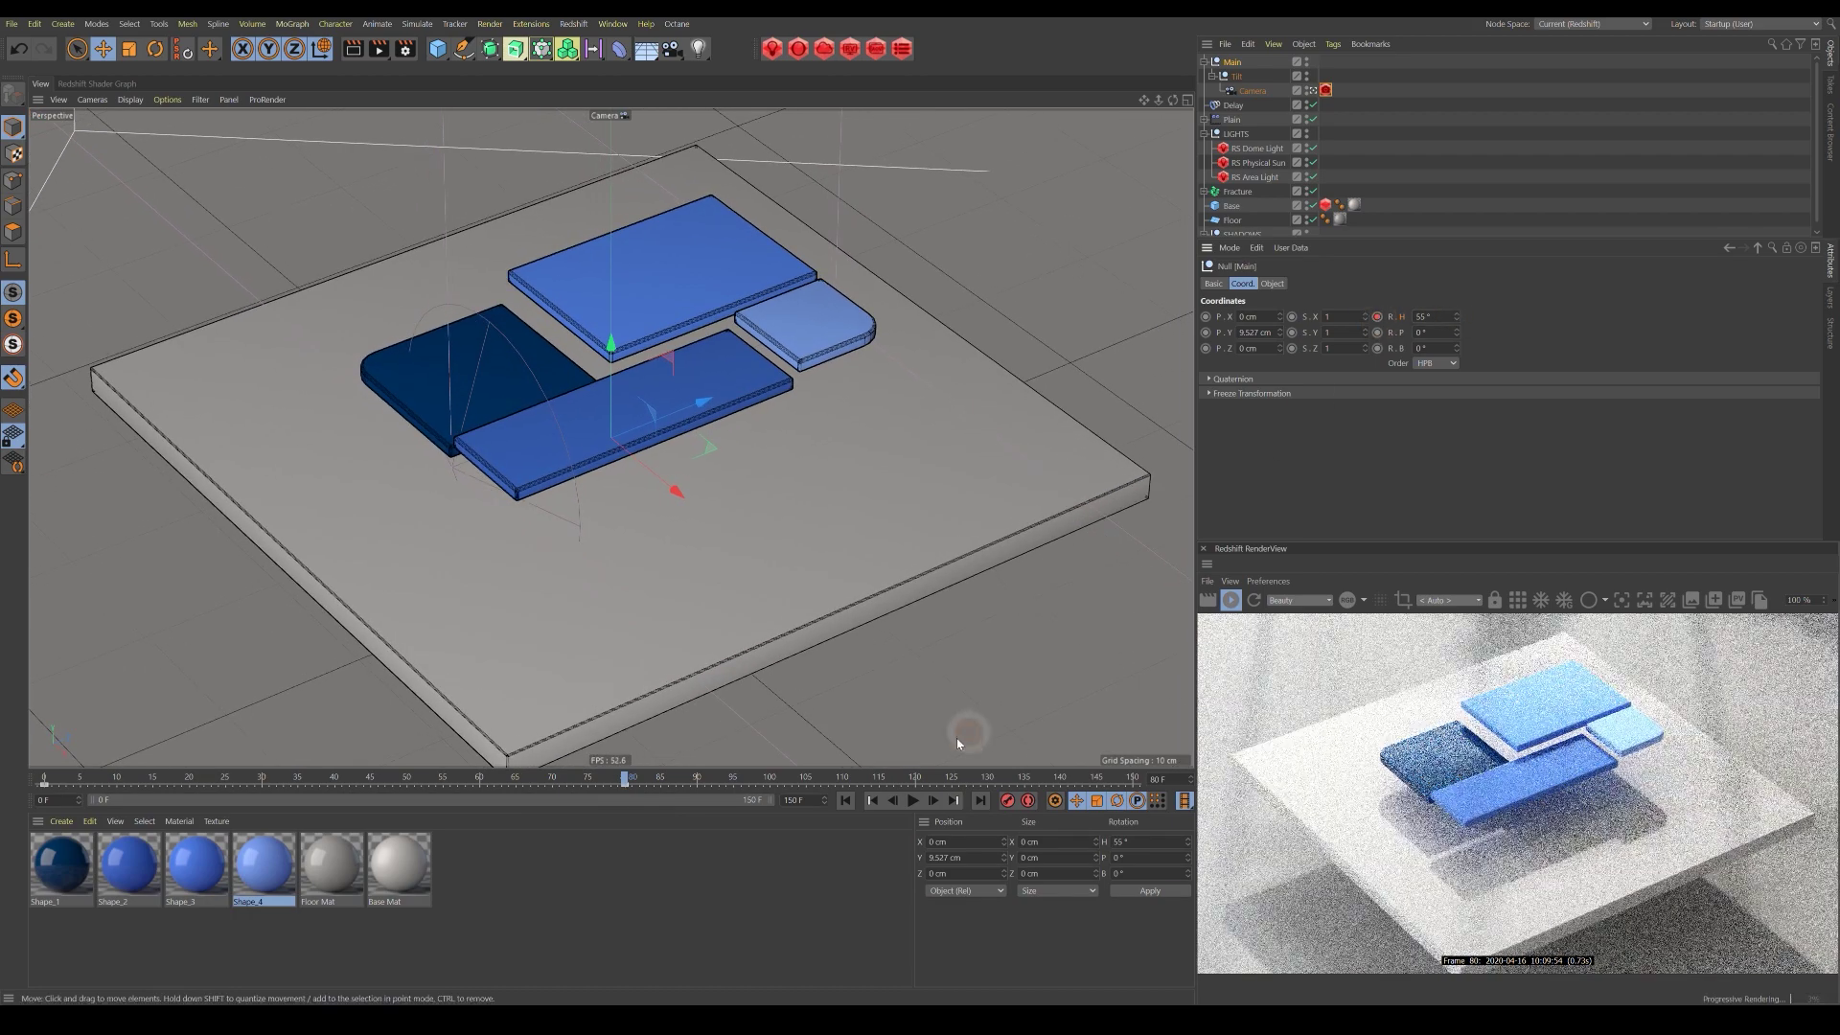
Keyframe the Main null's heading rotation at 132° on frame 95 and 134° on frame 125.
drag(628, 781, 736, 792)
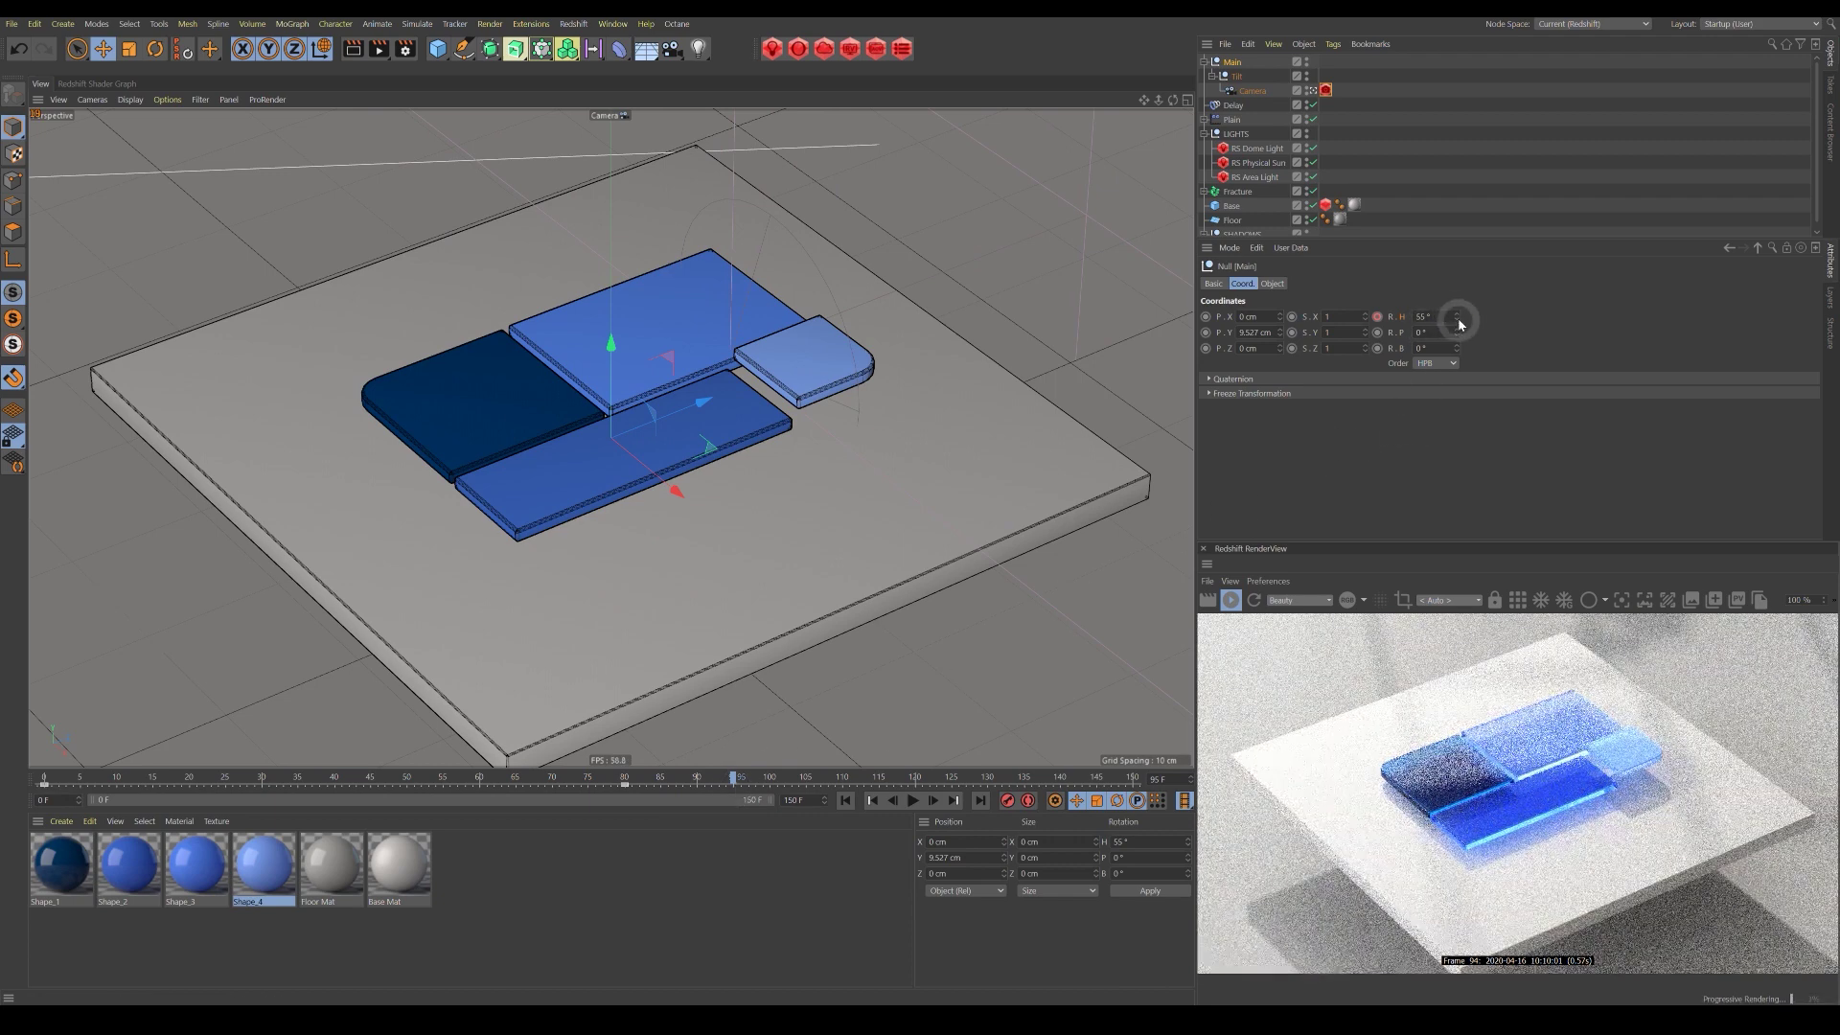
mouse_move(1459, 318)
mouse_down()
mouse_move(1515, 318)
mouse_move(1455, 319)
mouse_up()
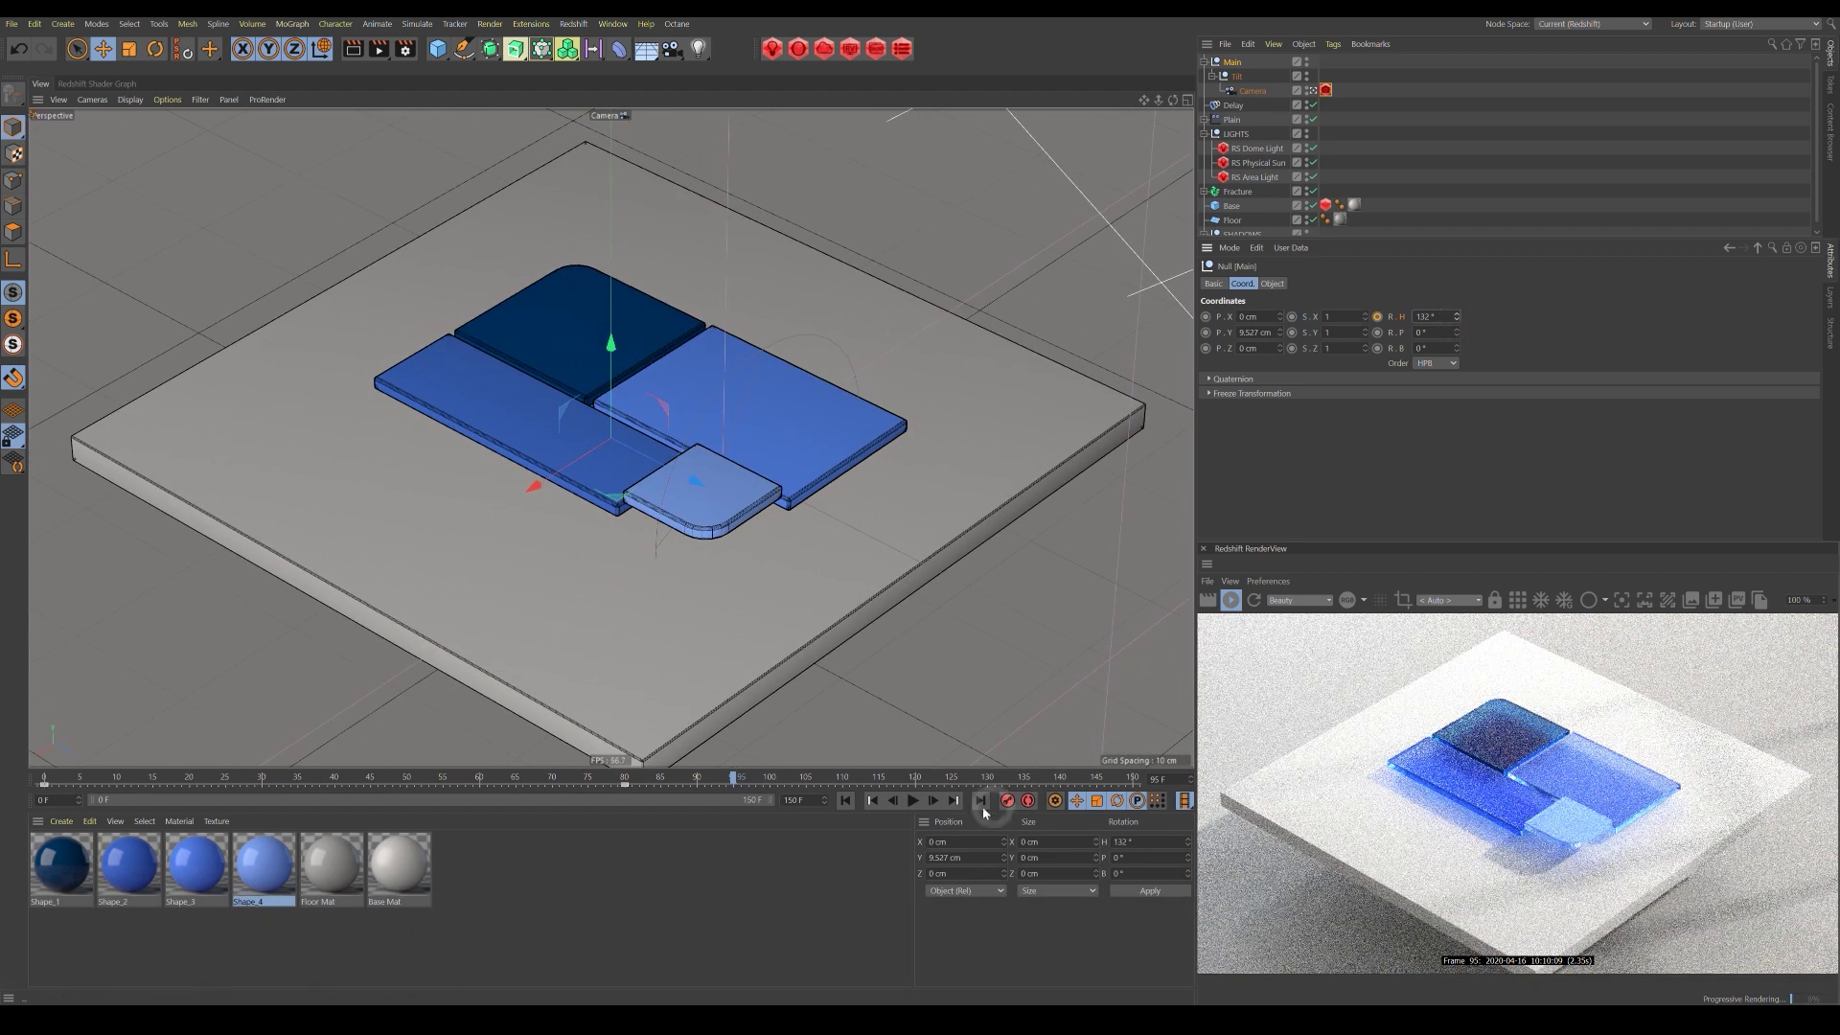
drag(734, 779, 951, 784)
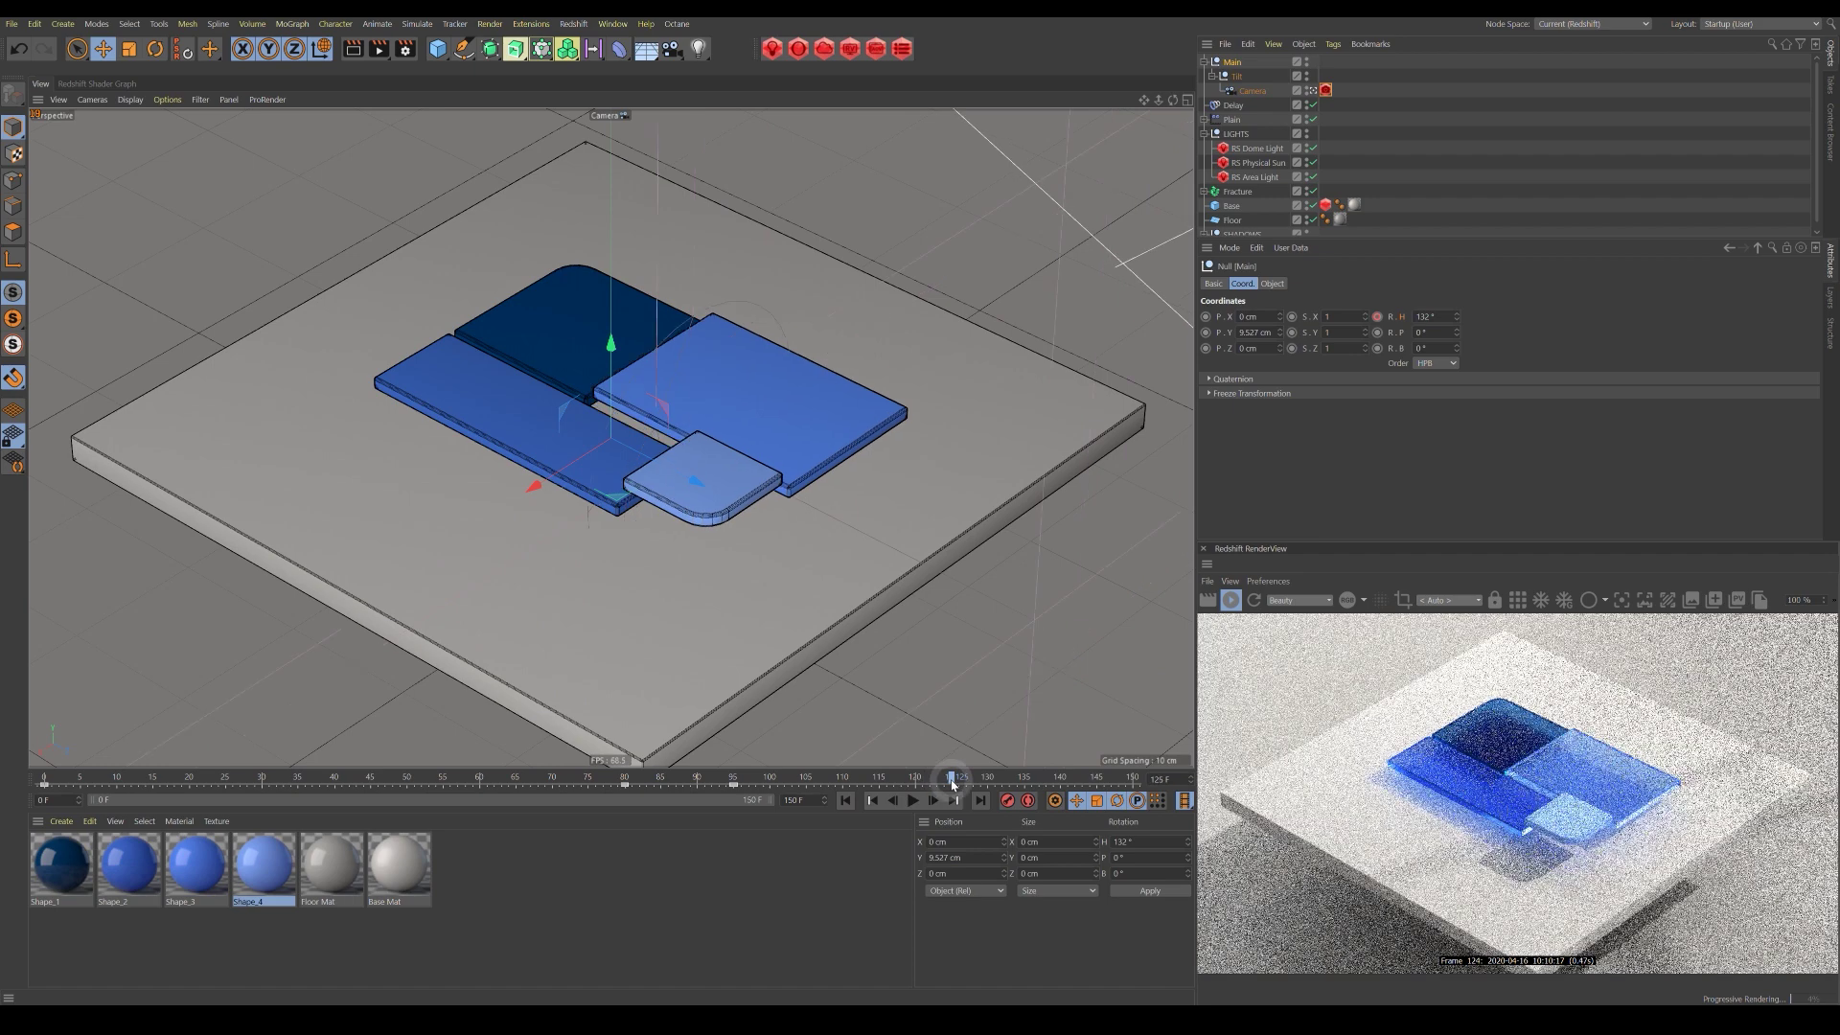
click(1458, 315)
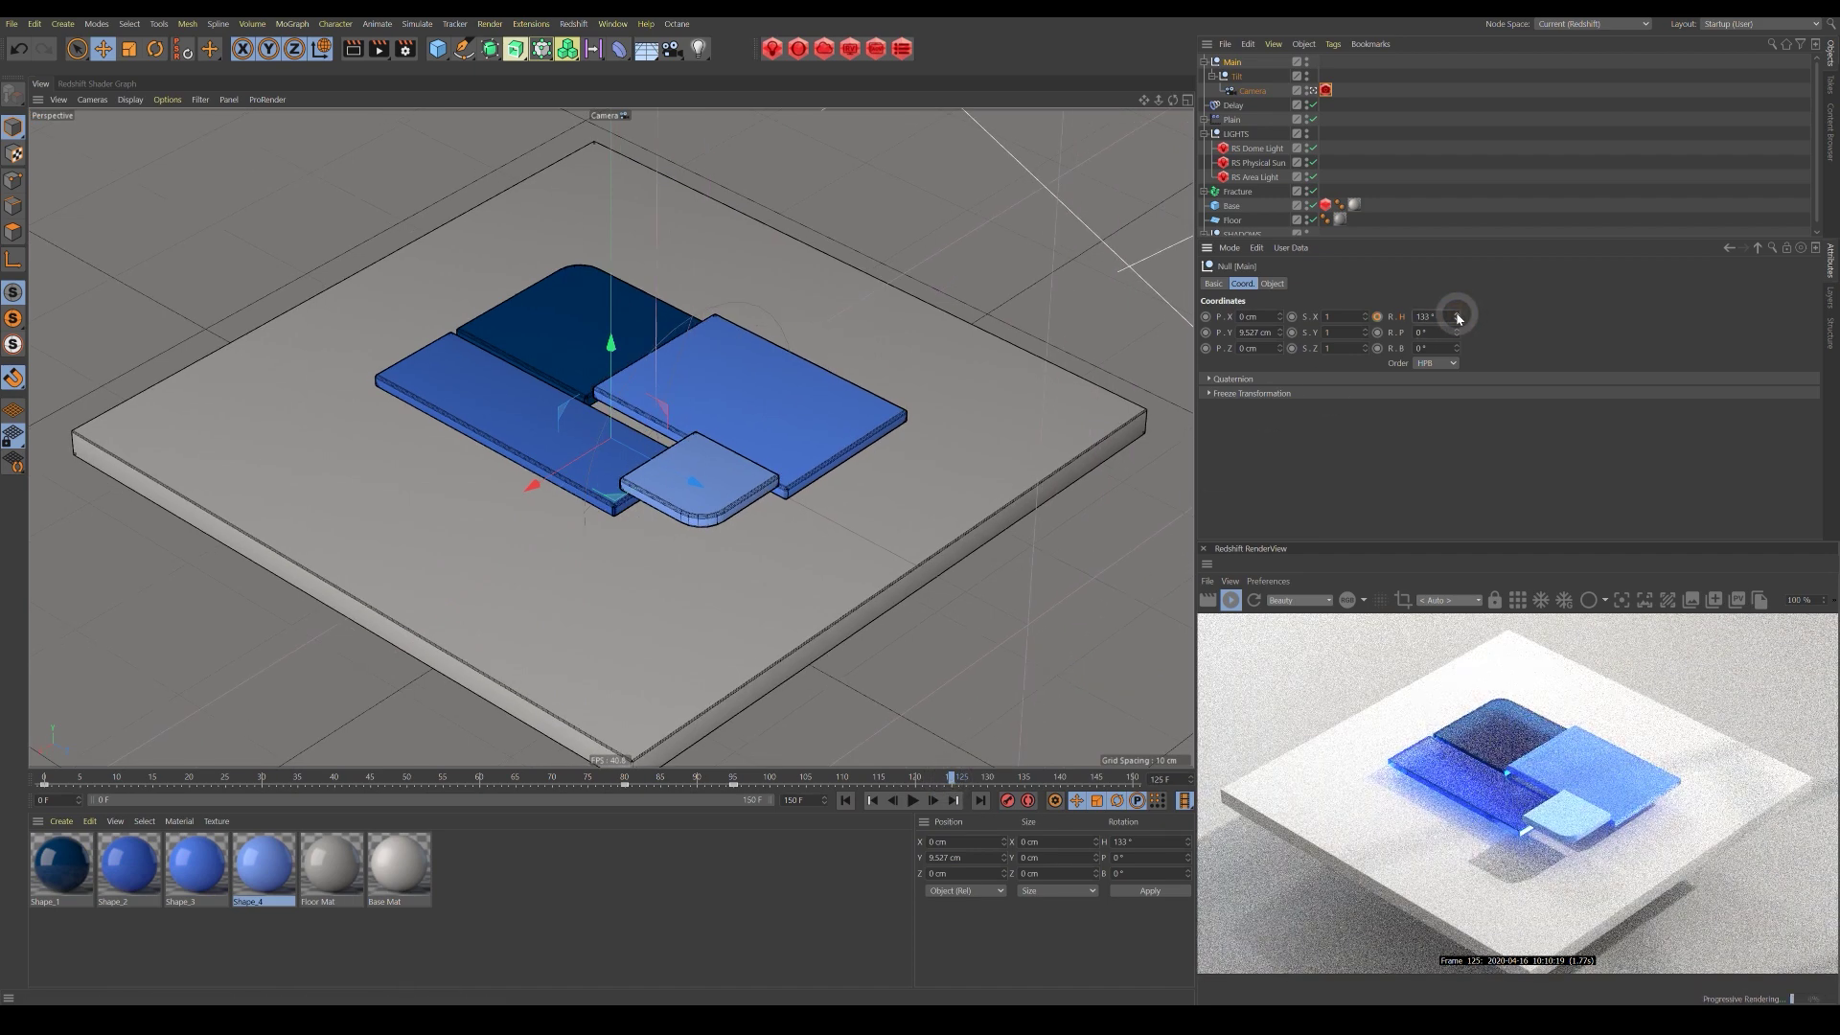
click(1458, 315)
Pause the live Redshift render and play the animation from the start to review the camera rotation.
drag(771, 782, 40, 782)
click(912, 810)
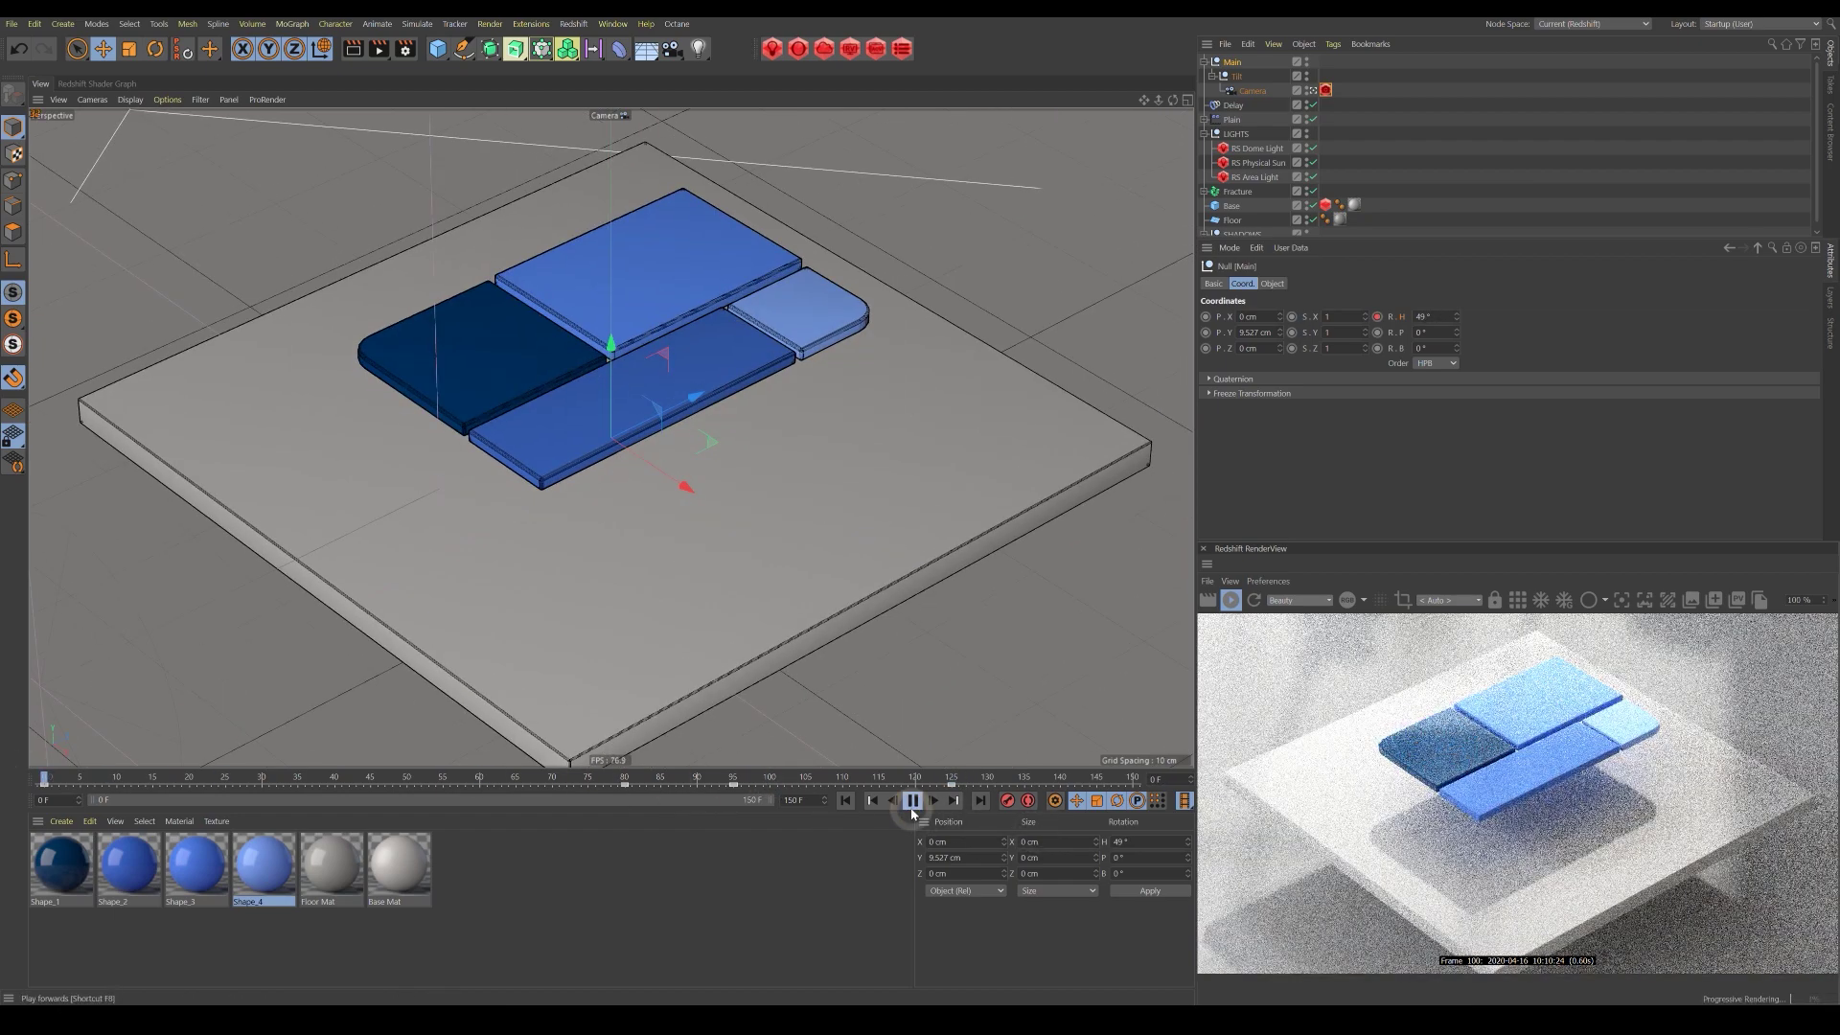
click(1233, 601)
click(845, 801)
click(914, 802)
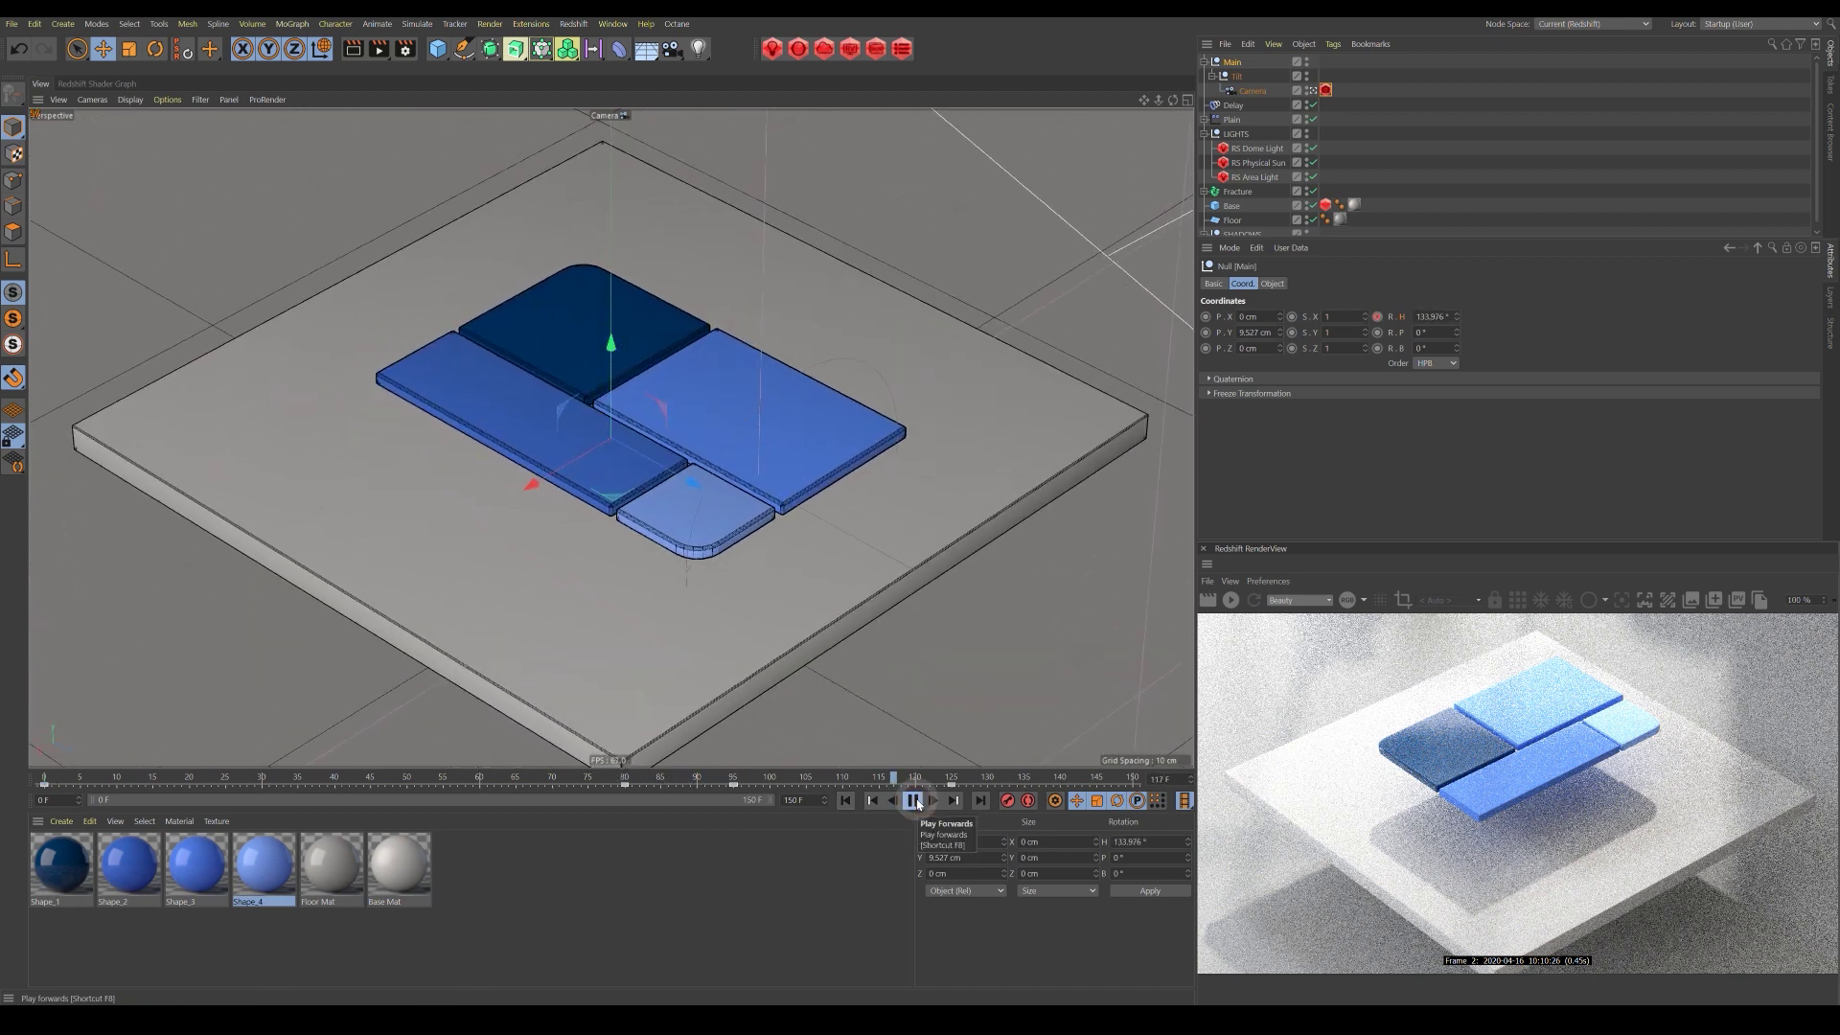
click(915, 802)
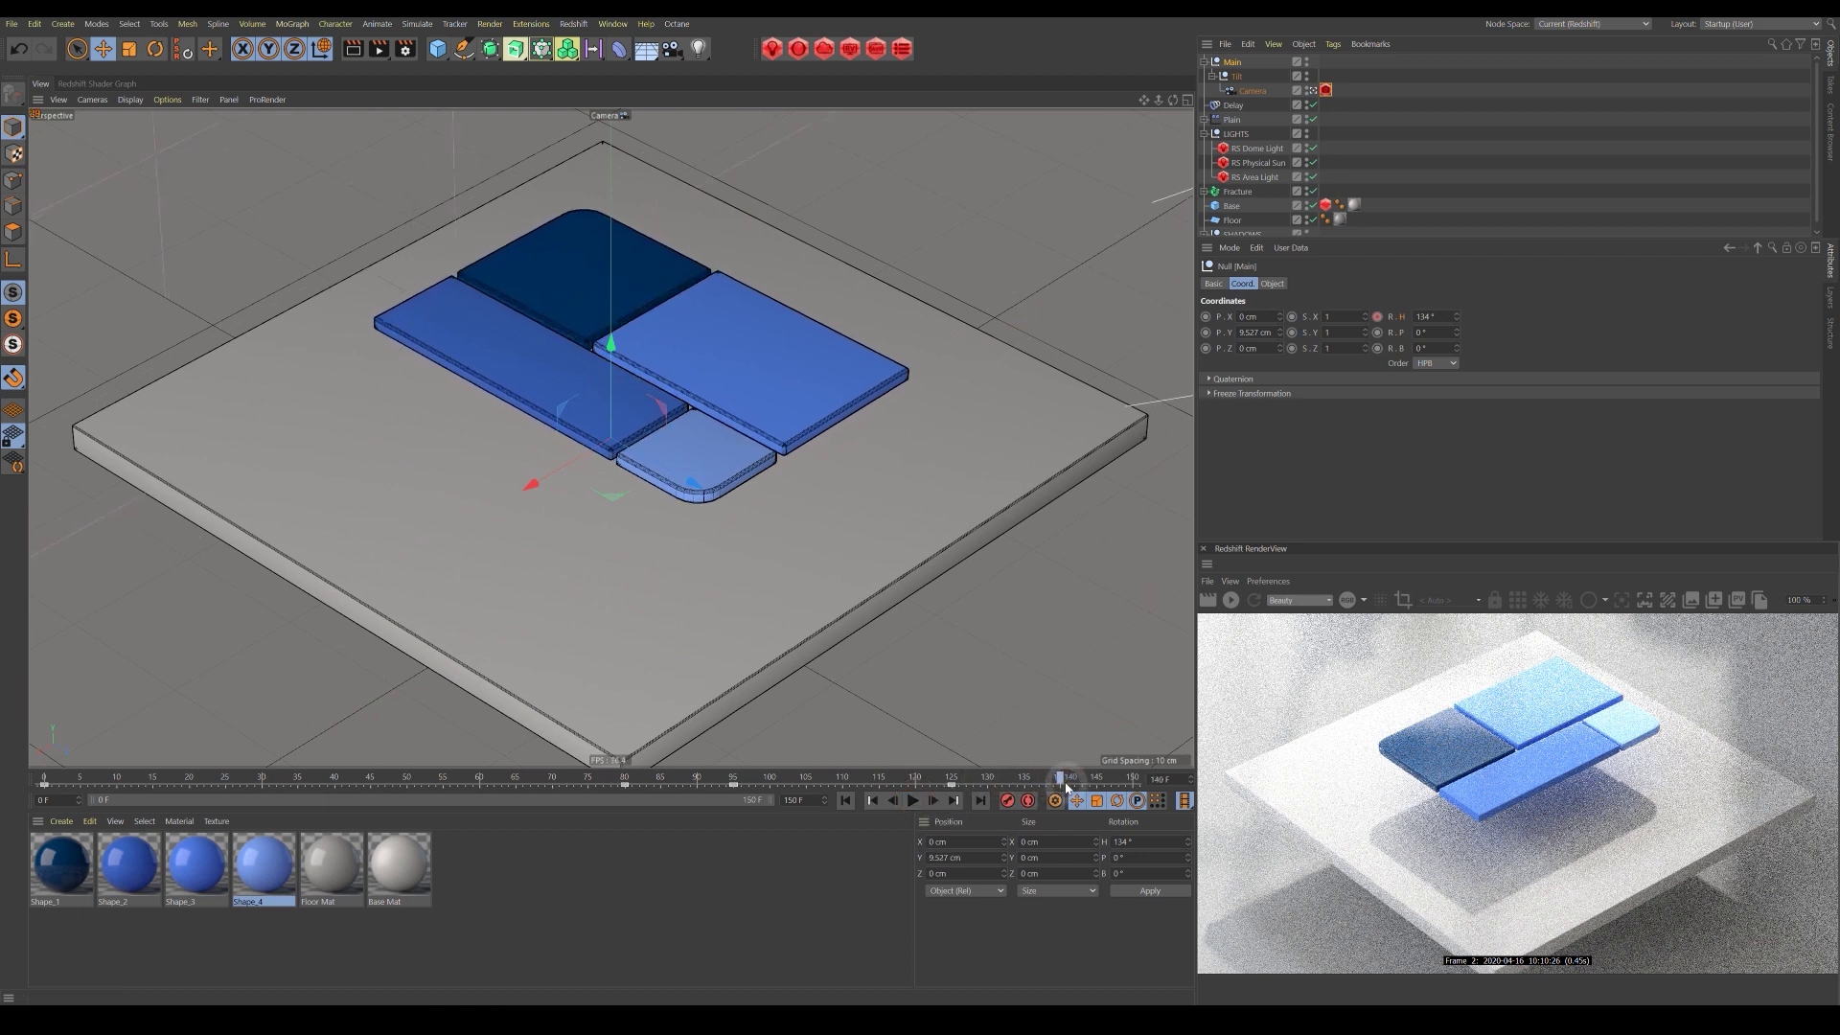
Keyframe the Main null's heading rotation at 360° on frame 150 and scrub back over the final move.
mouse_move(1136, 784)
mouse_down()
mouse_move(953, 784)
mouse_move(1137, 790)
mouse_up()
drag(1459, 322, 1445, 318)
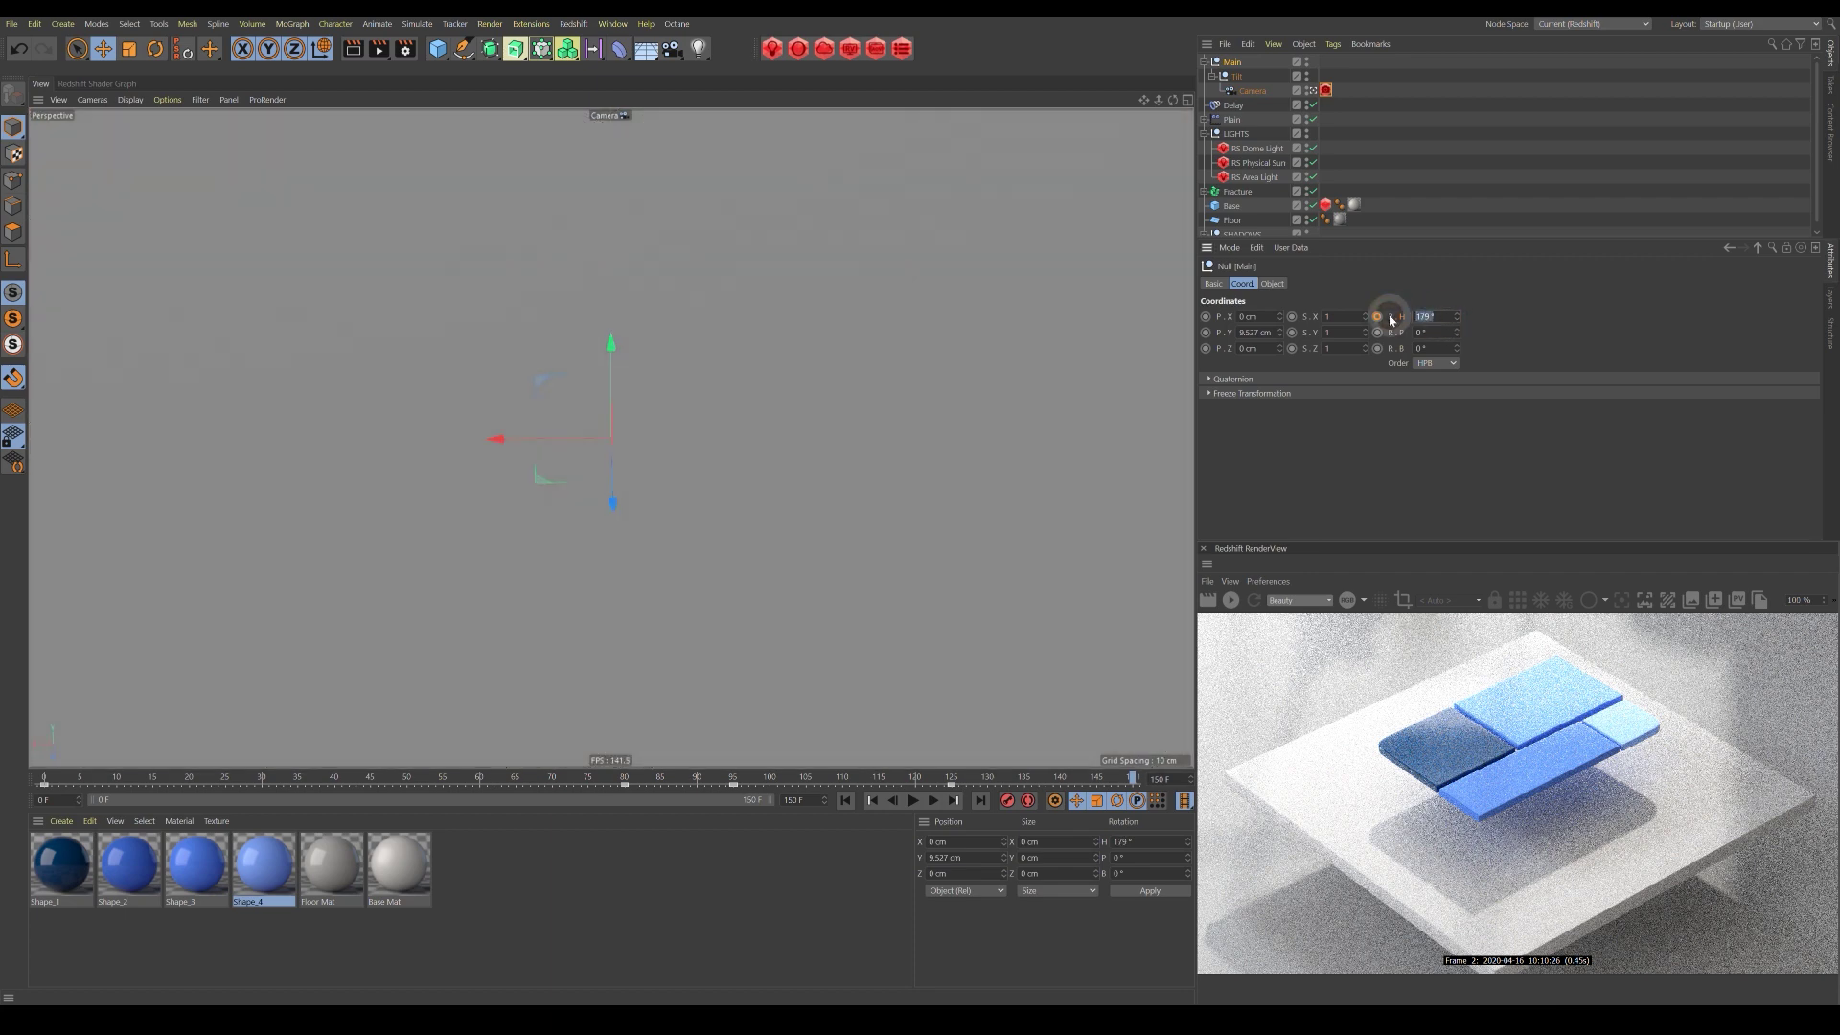
text(360)
key(Return)
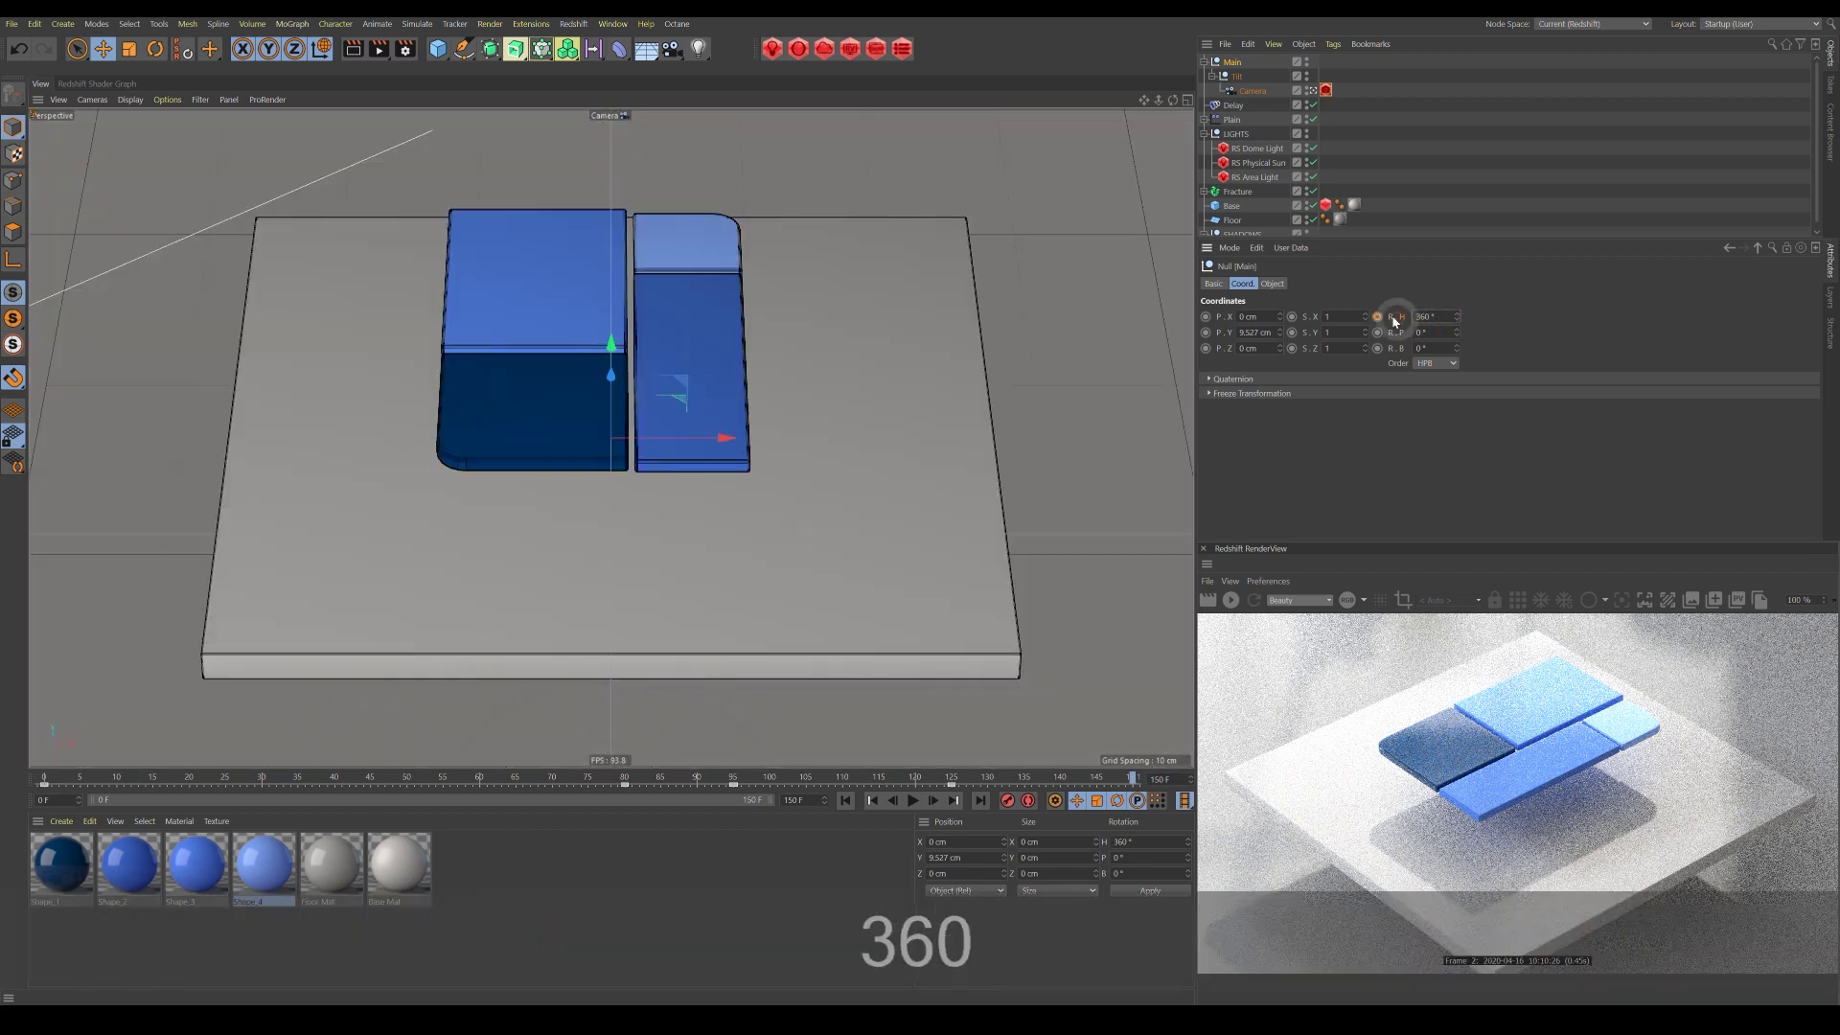
drag(1100, 780, 930, 788)
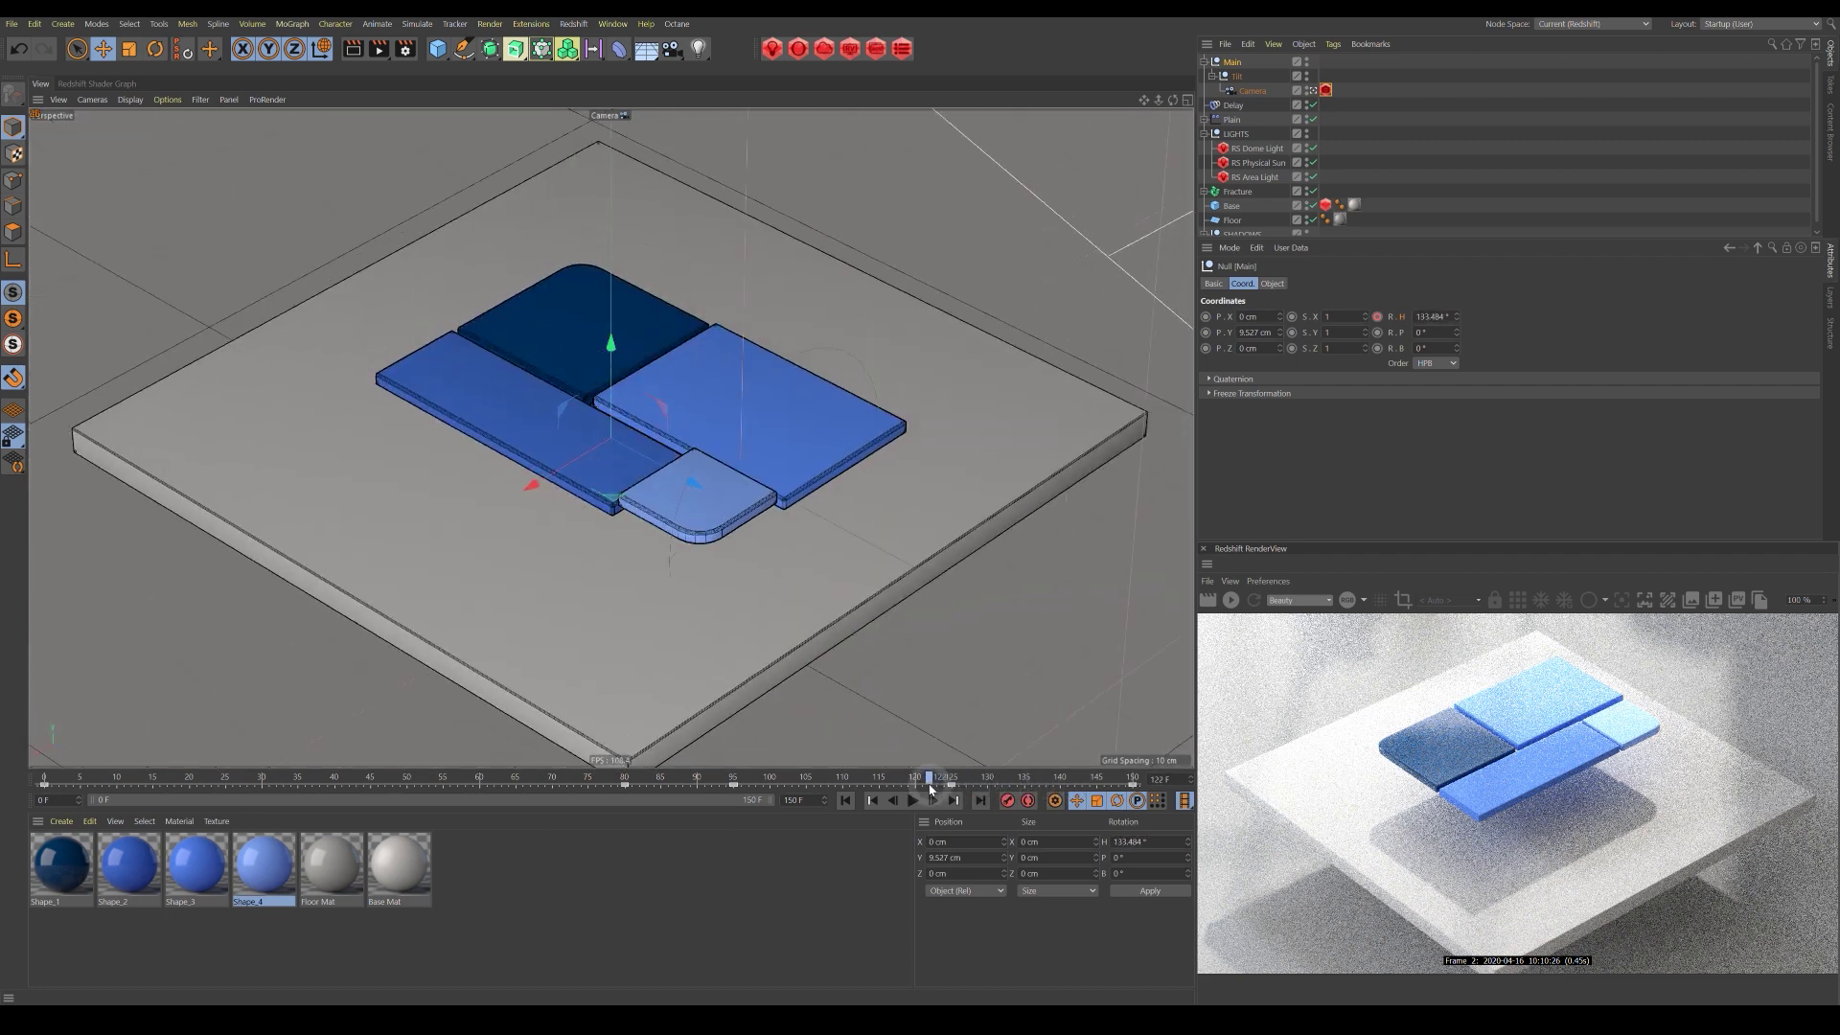
Collapse the LIGHTS group, expand SHADOWS, and add a Redshift Object tag to the SHADOWS null.
click(1206, 135)
click(1205, 191)
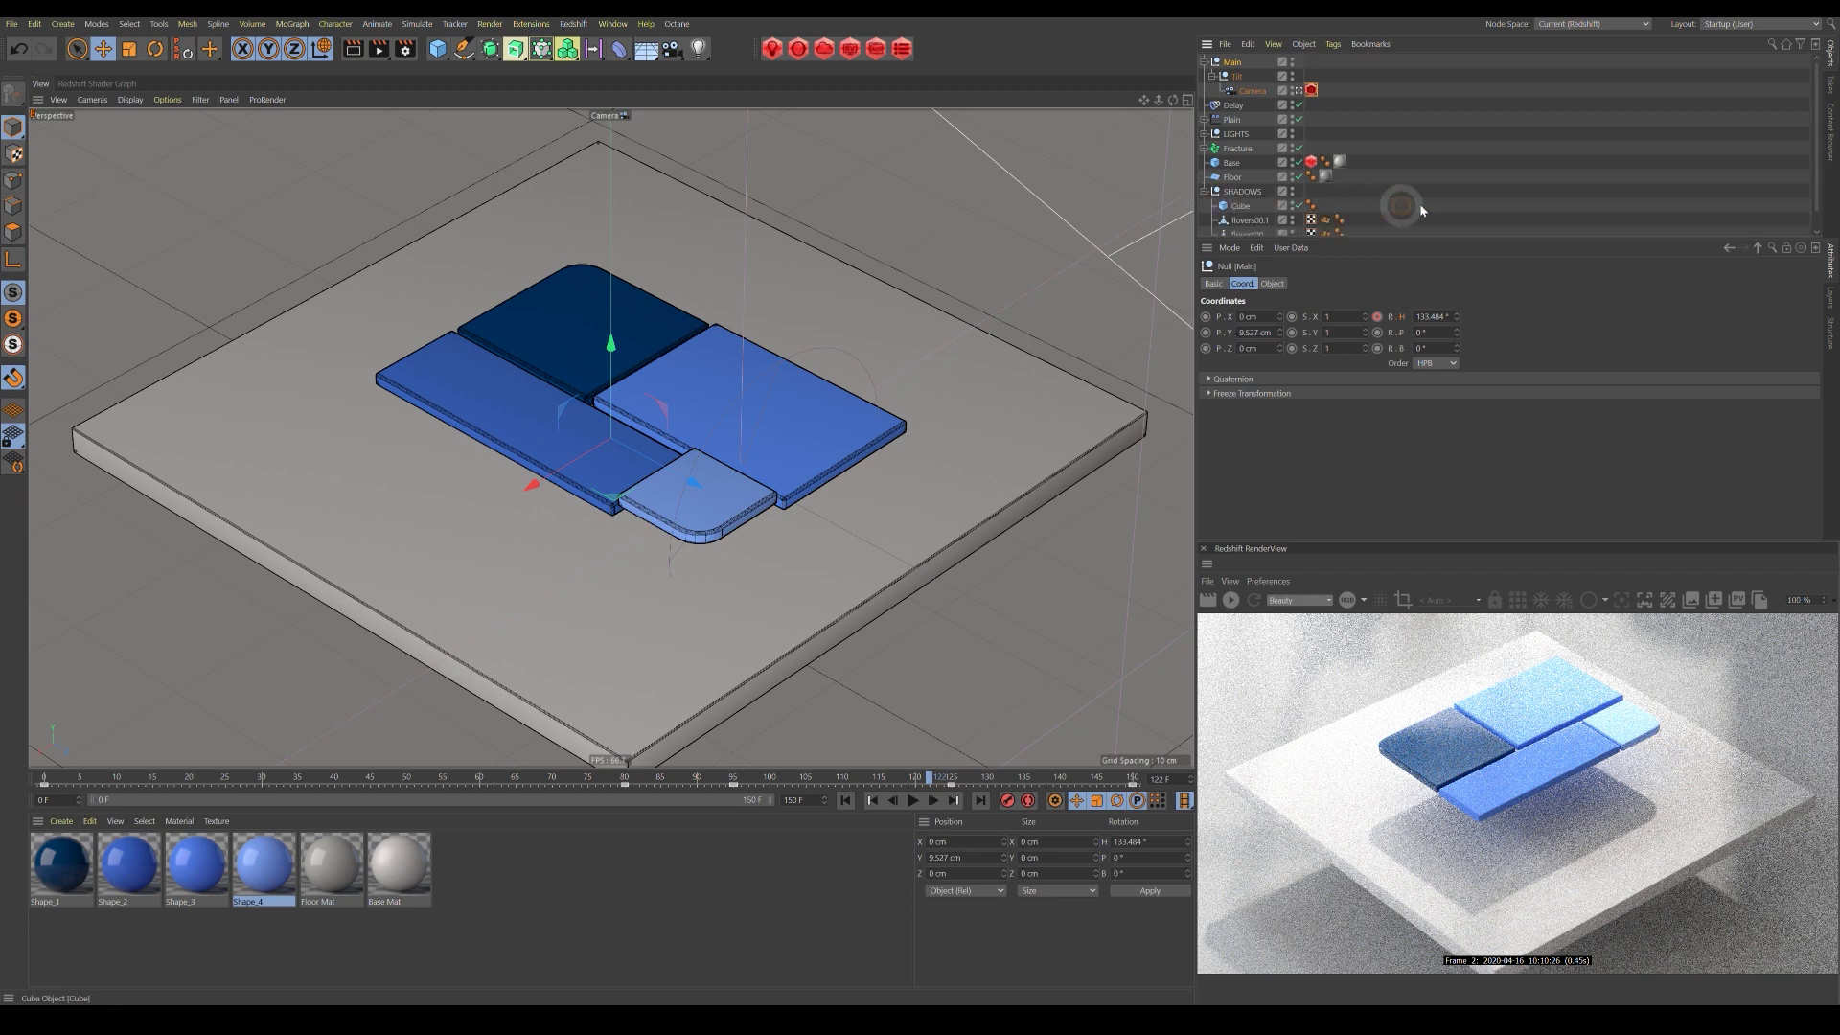
scroll(1432, 209, down, 1)
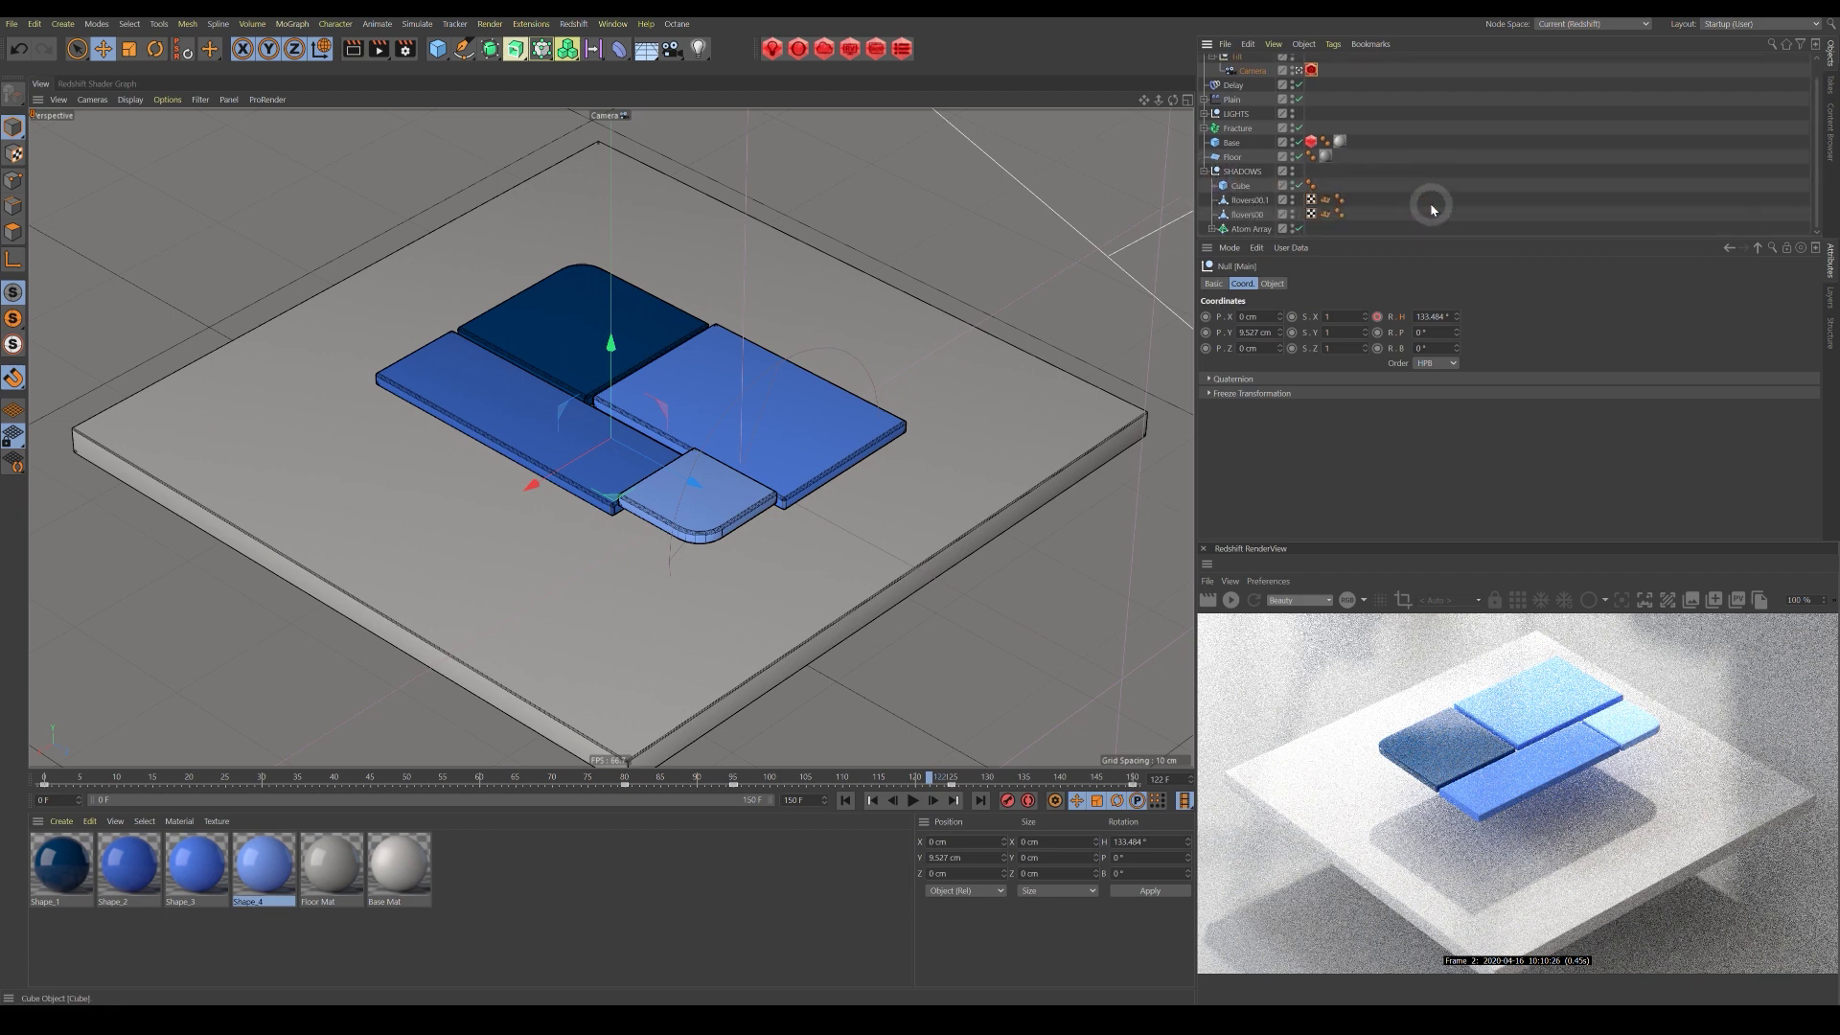
right_click(1243, 173)
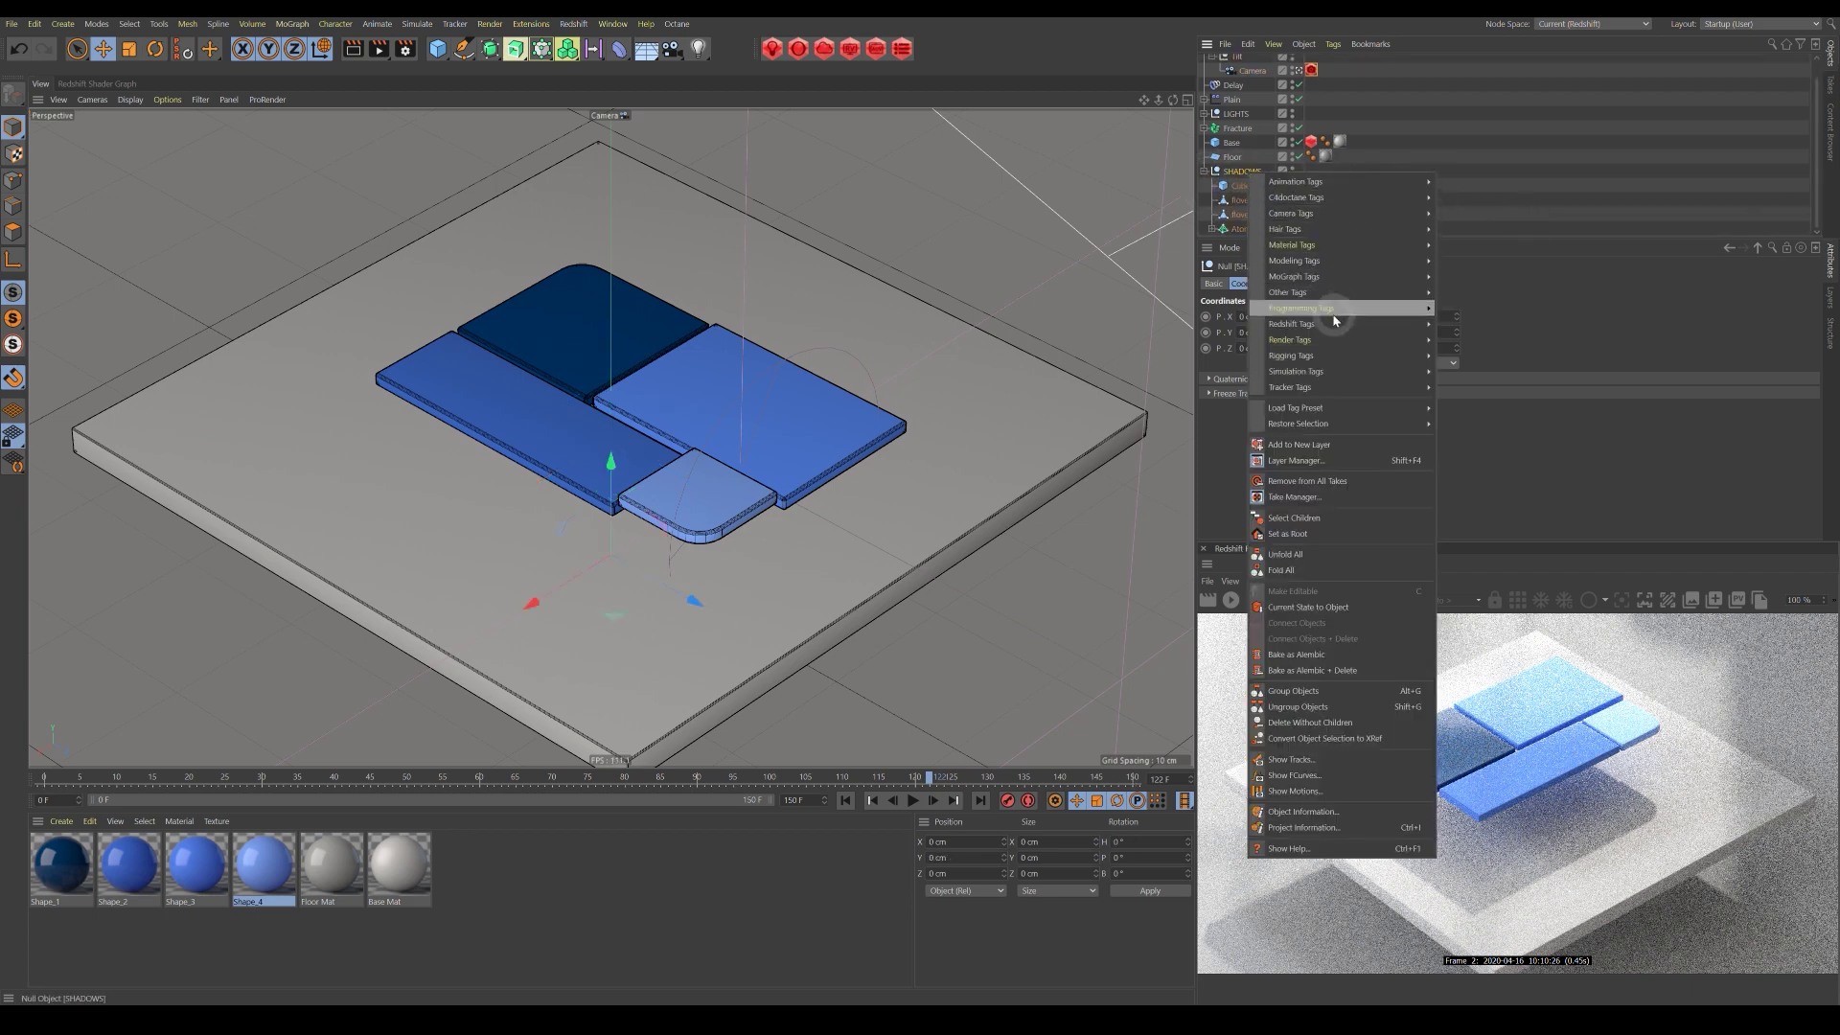
mouse_move(1330, 328)
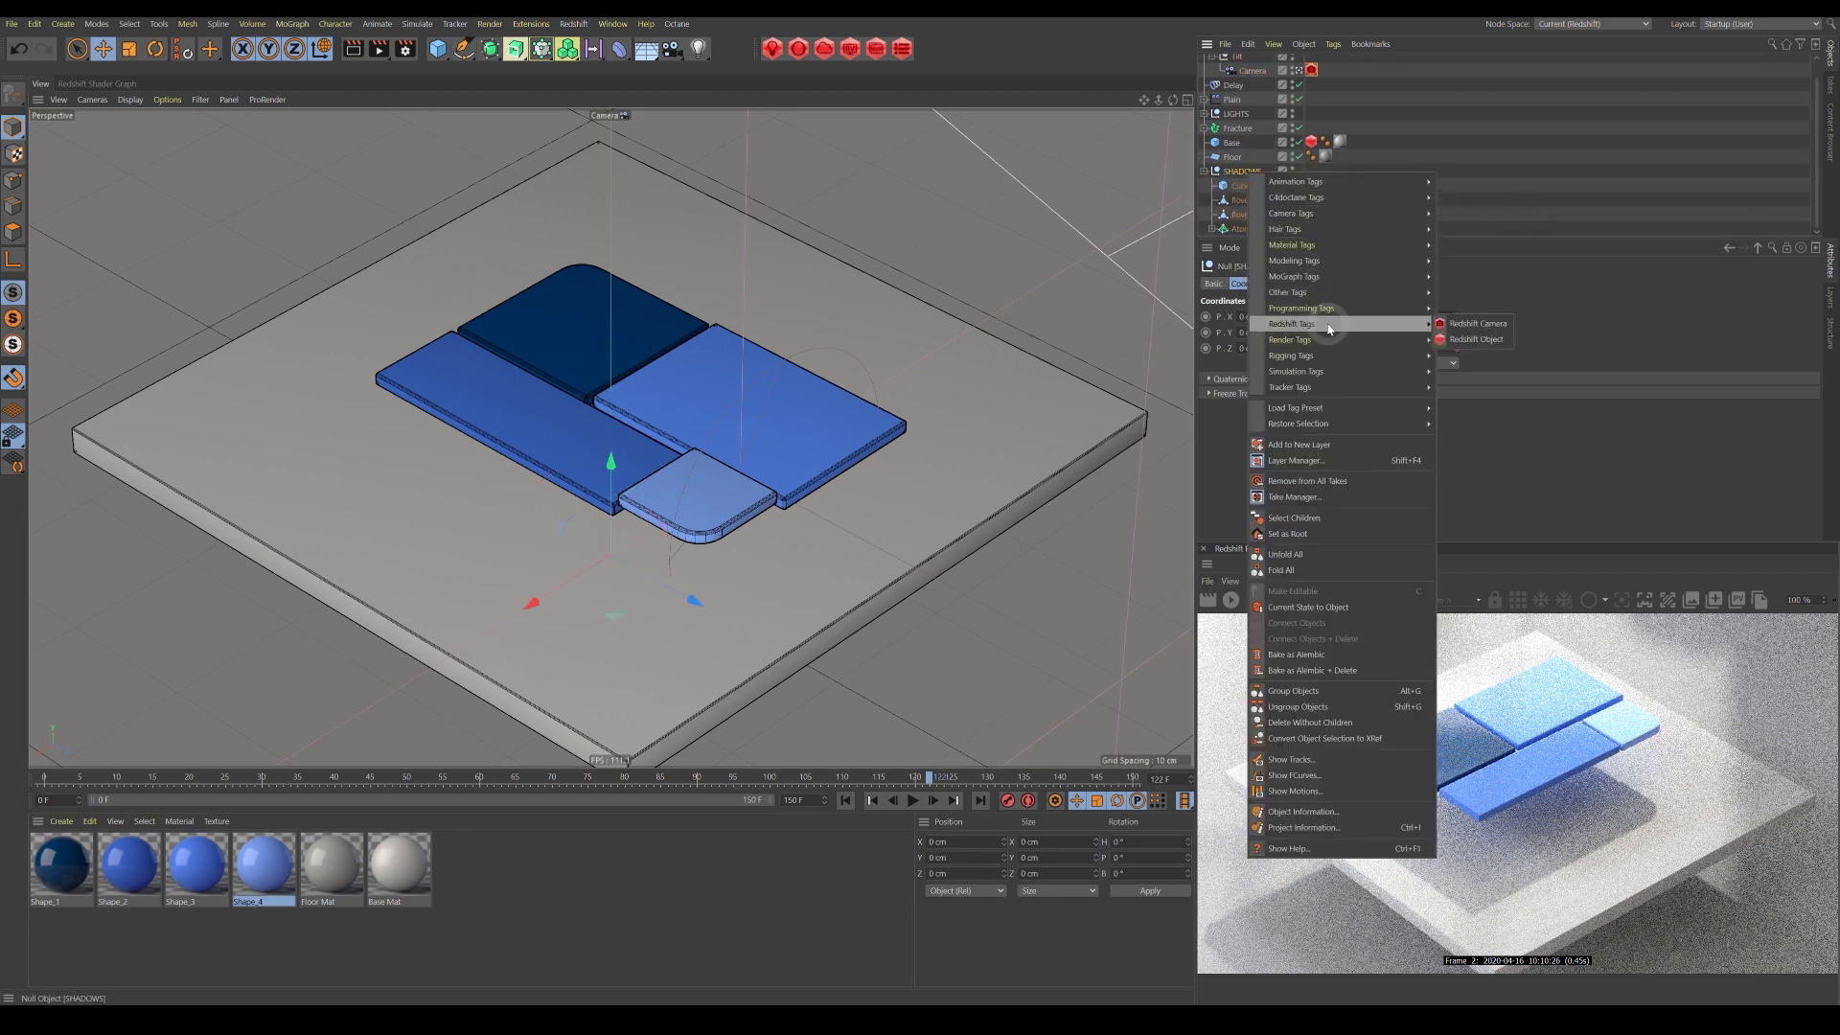
click(1476, 340)
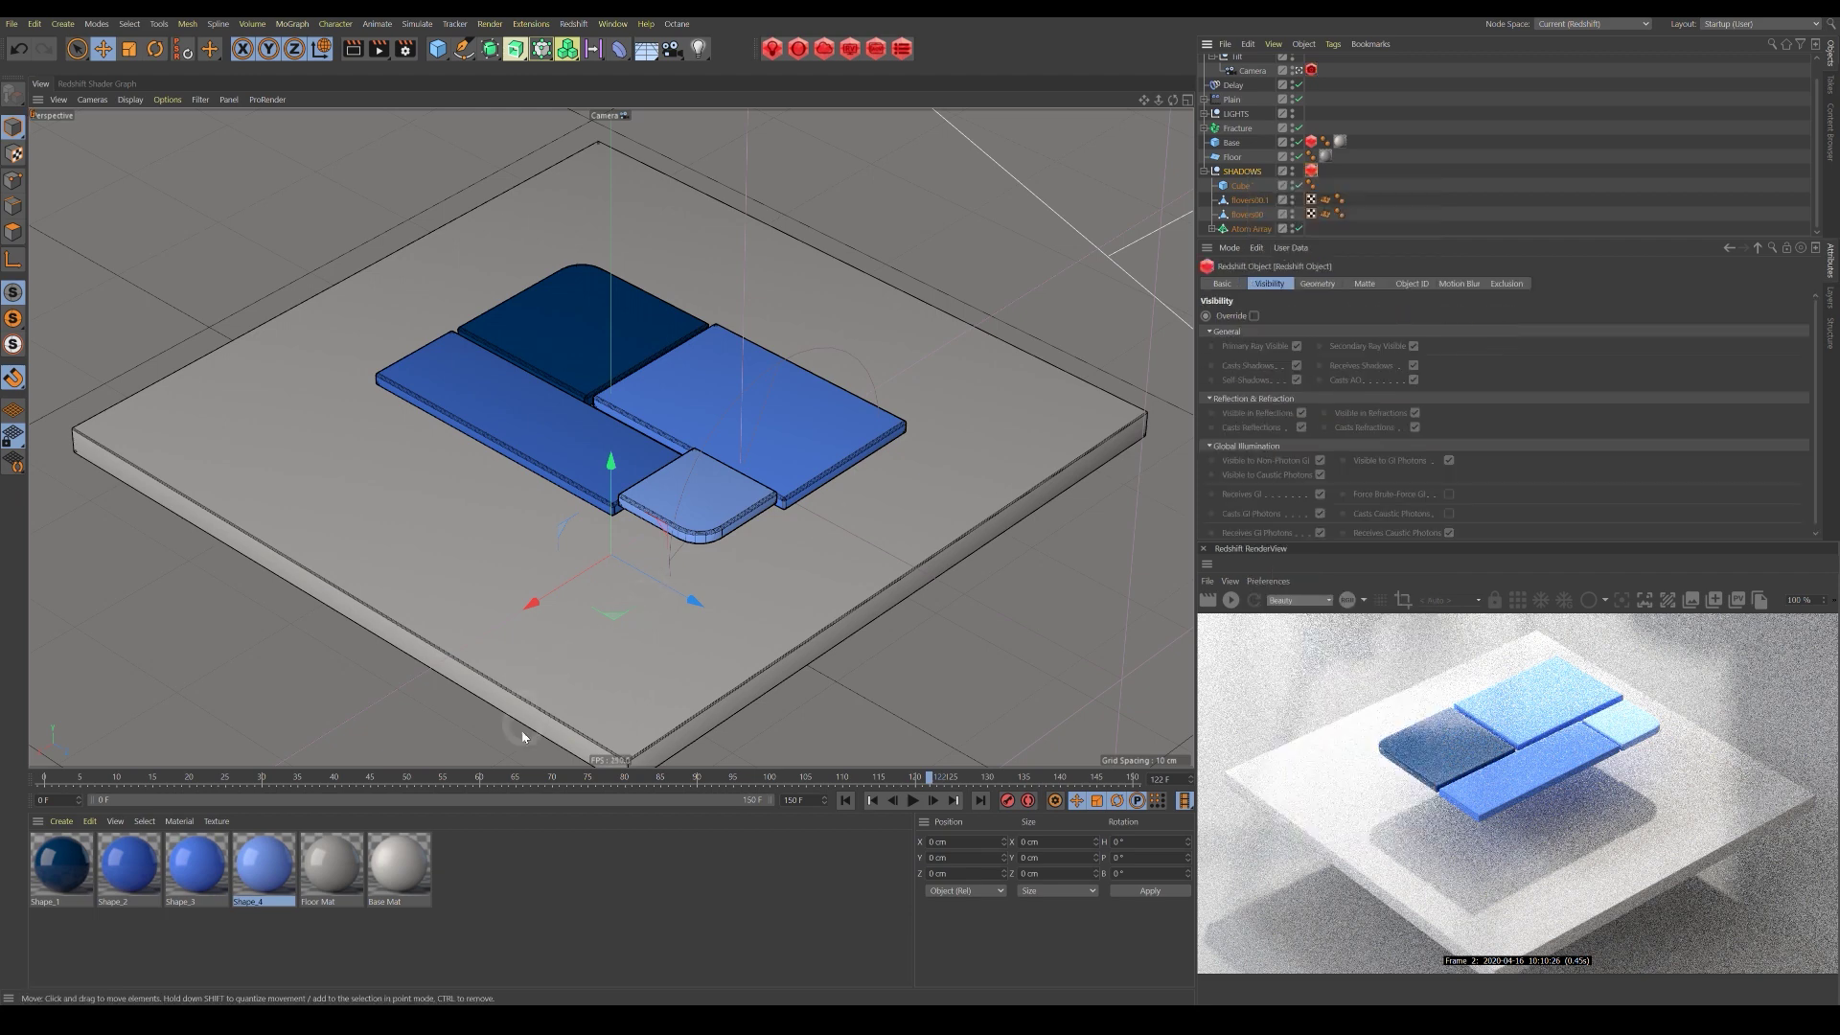
Restart the live render at frame 131 and override the SHADOWS tag's visibility with Primary Ray Visible off.
drag(345, 781, 993, 802)
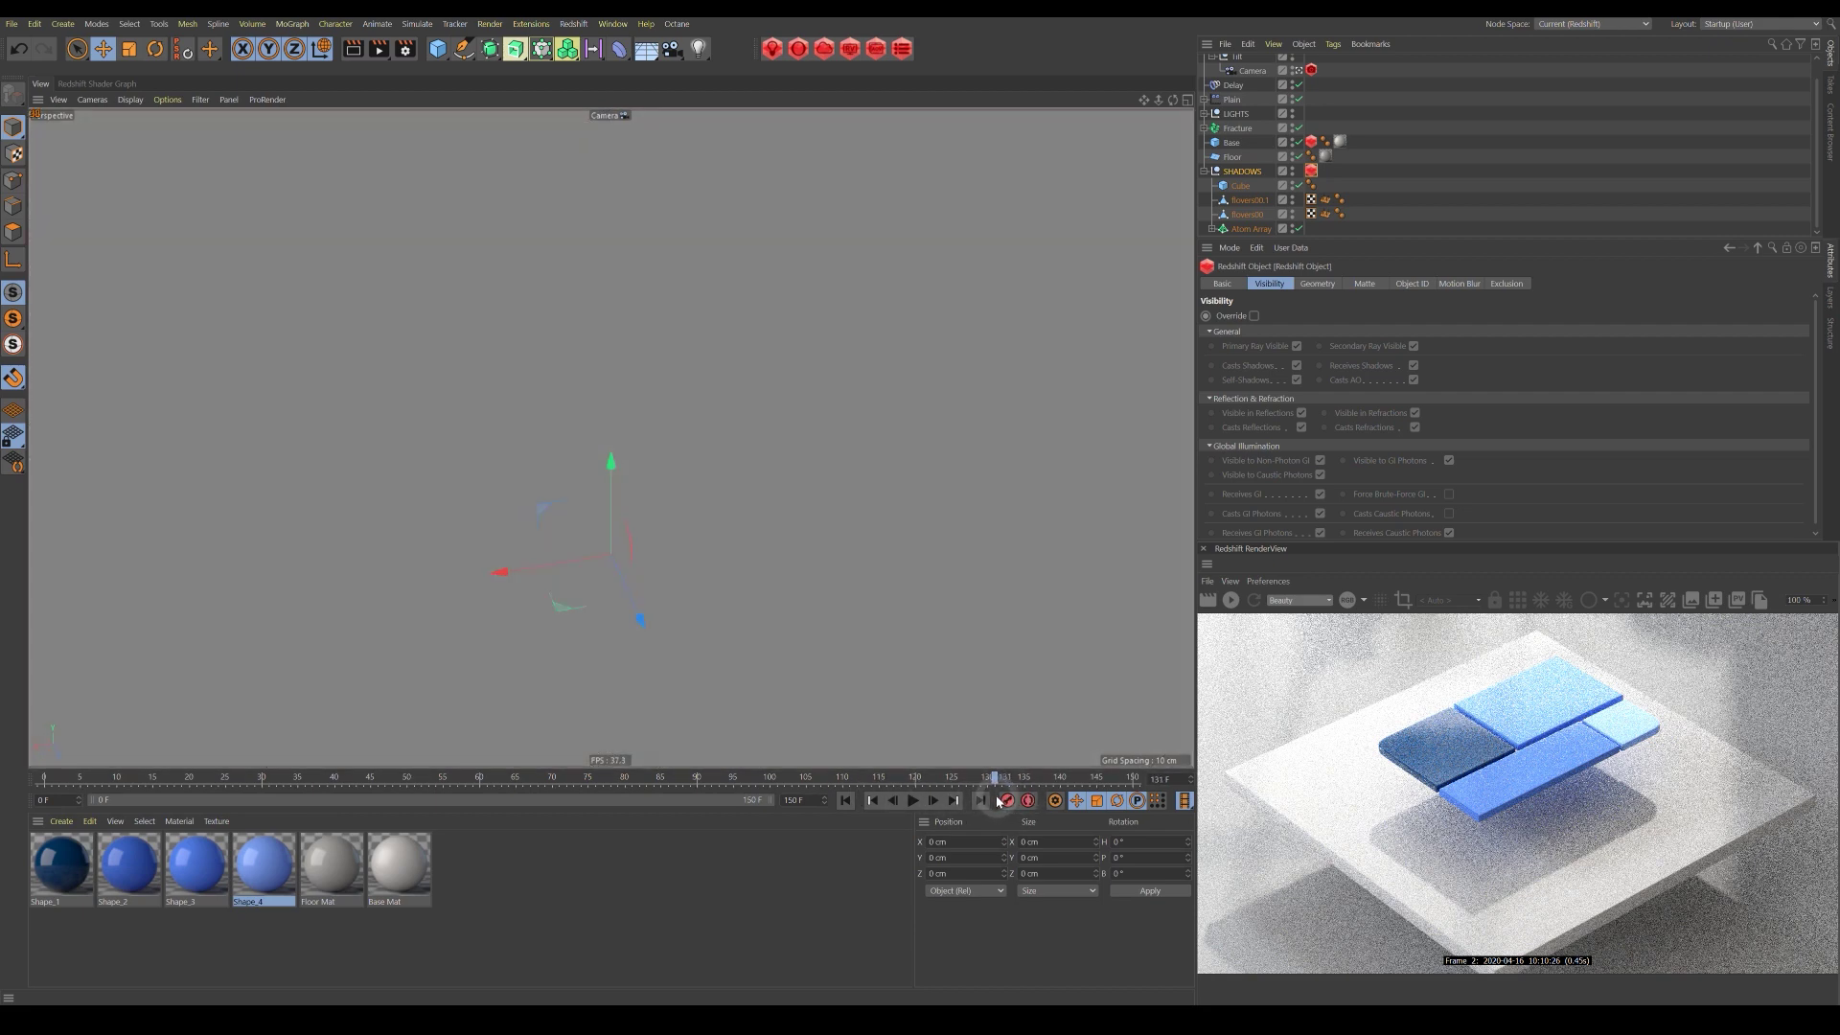
click(1230, 600)
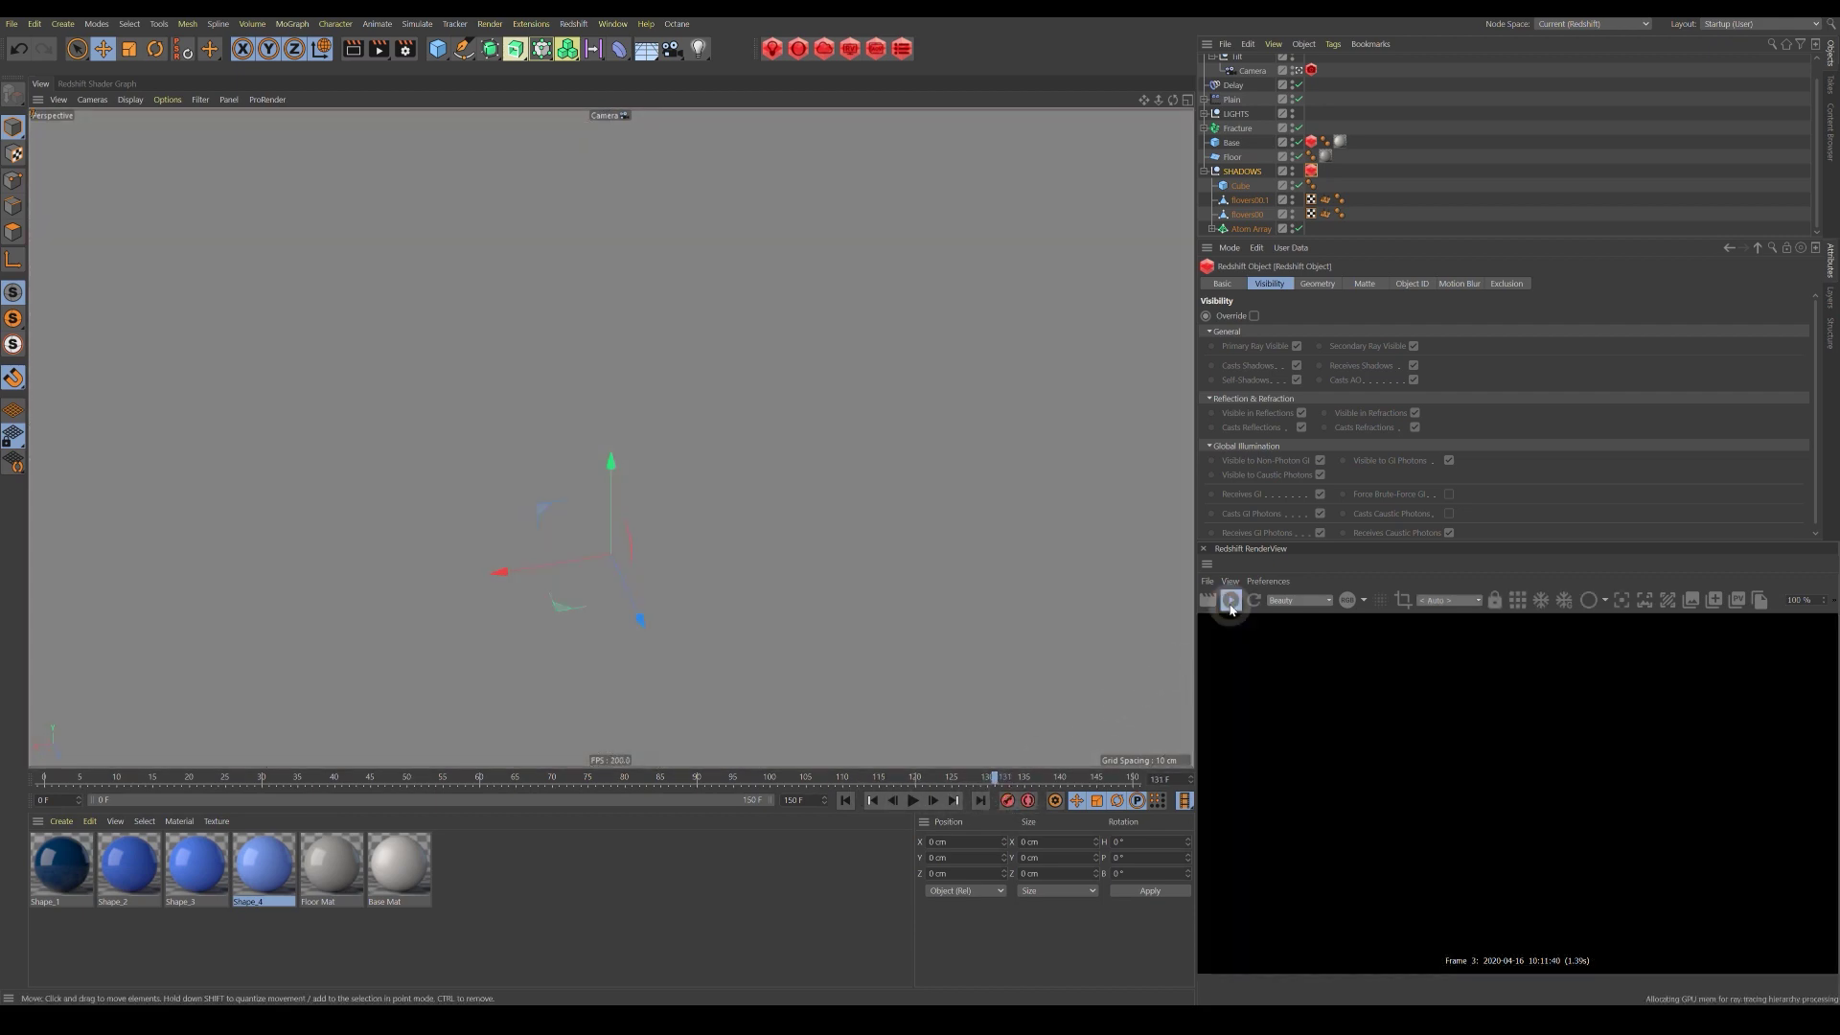
click(1254, 317)
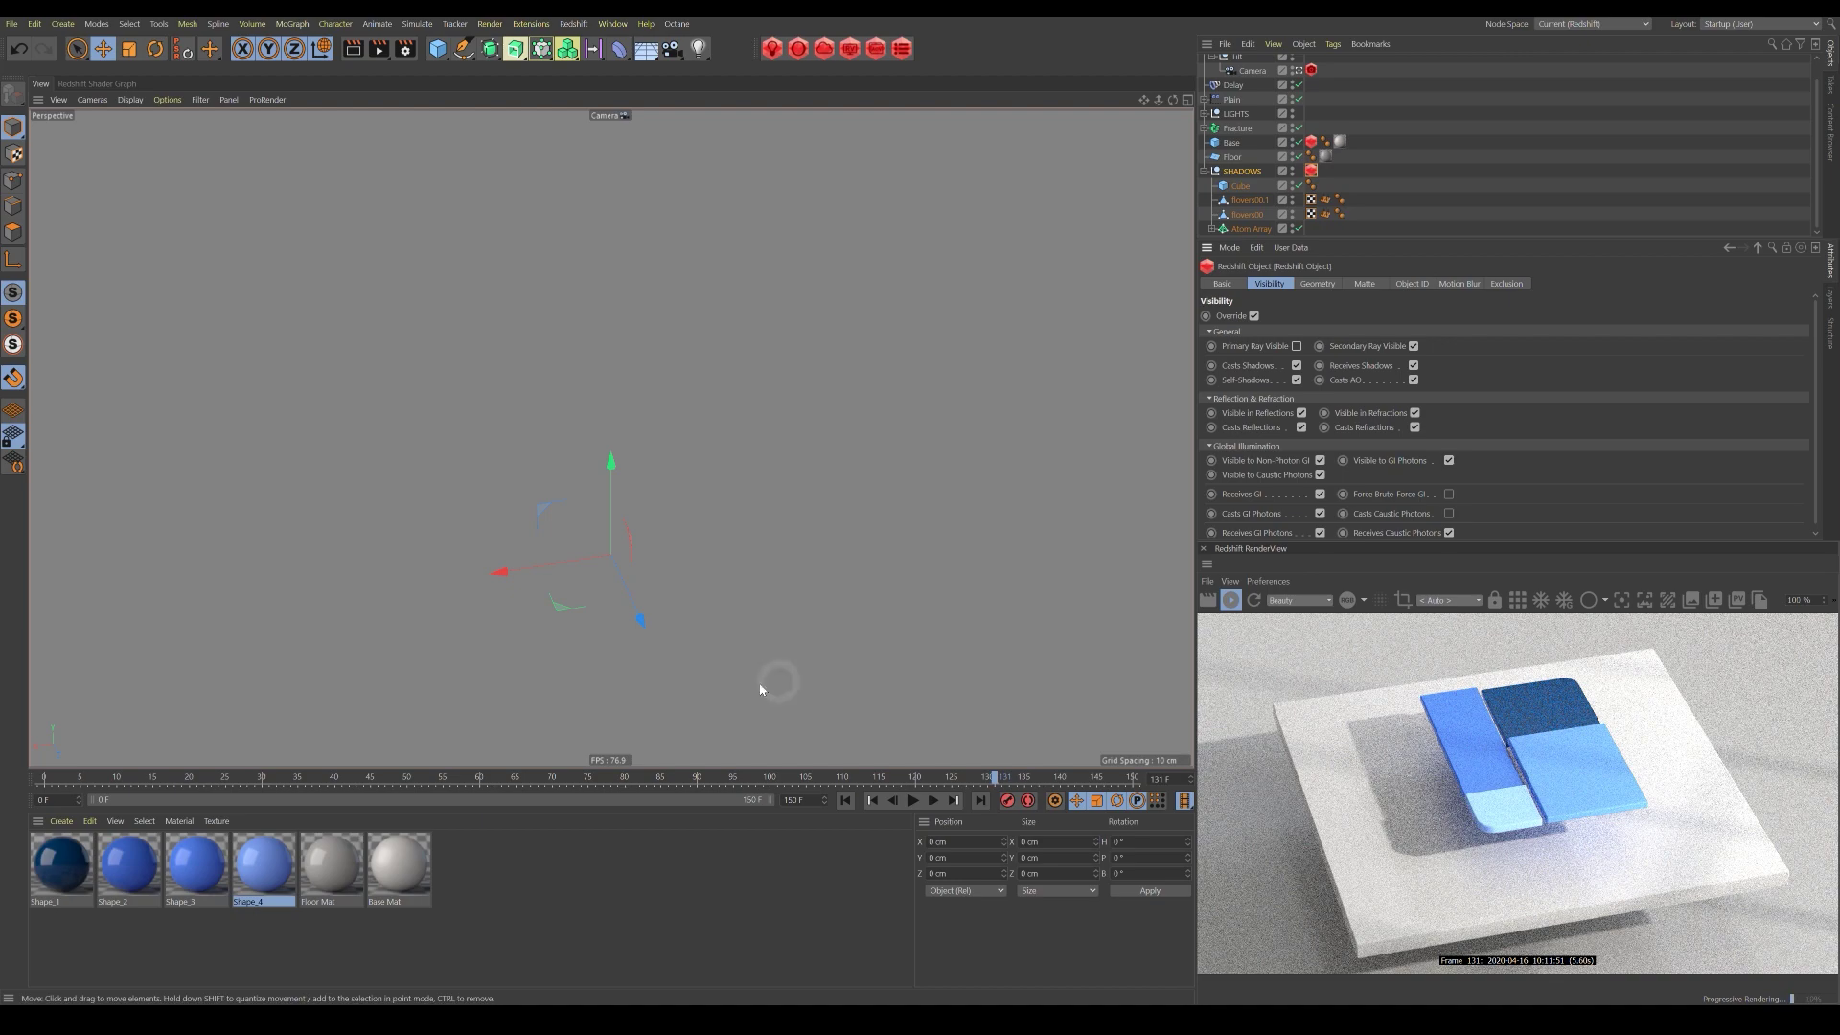
drag(684, 767, 350, 784)
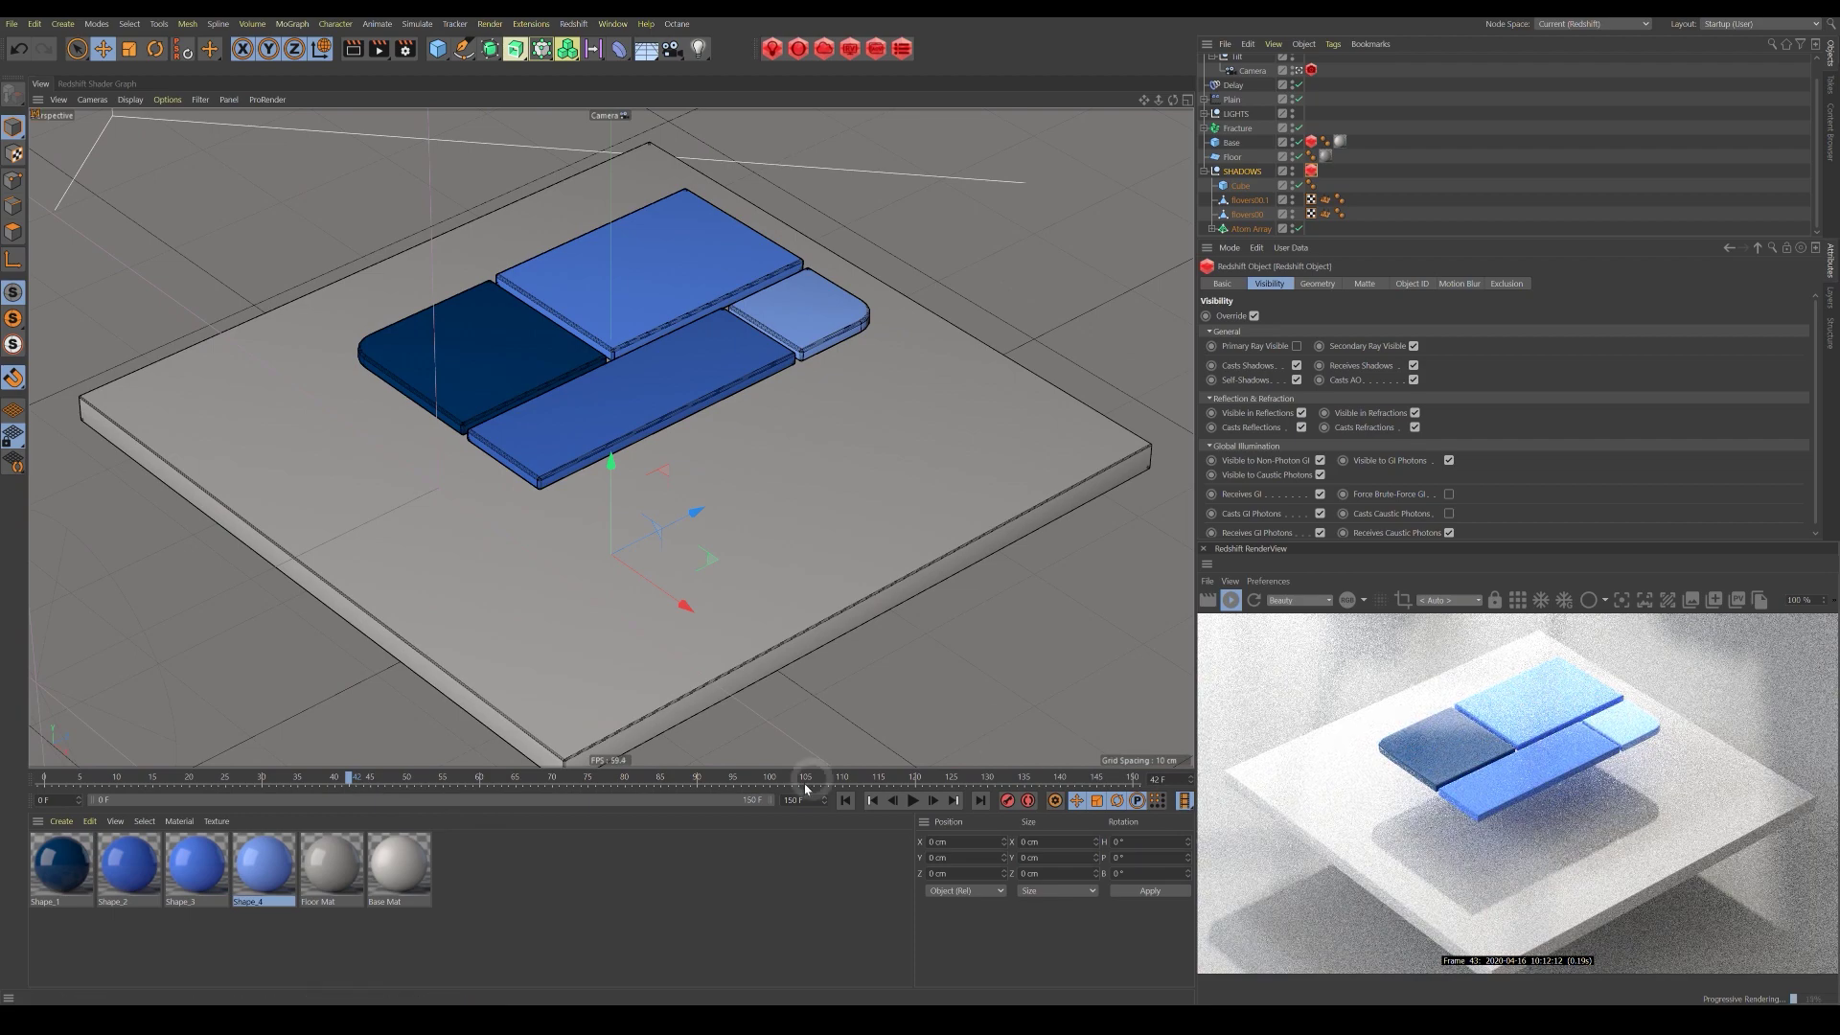
drag(389, 769, 8, 773)
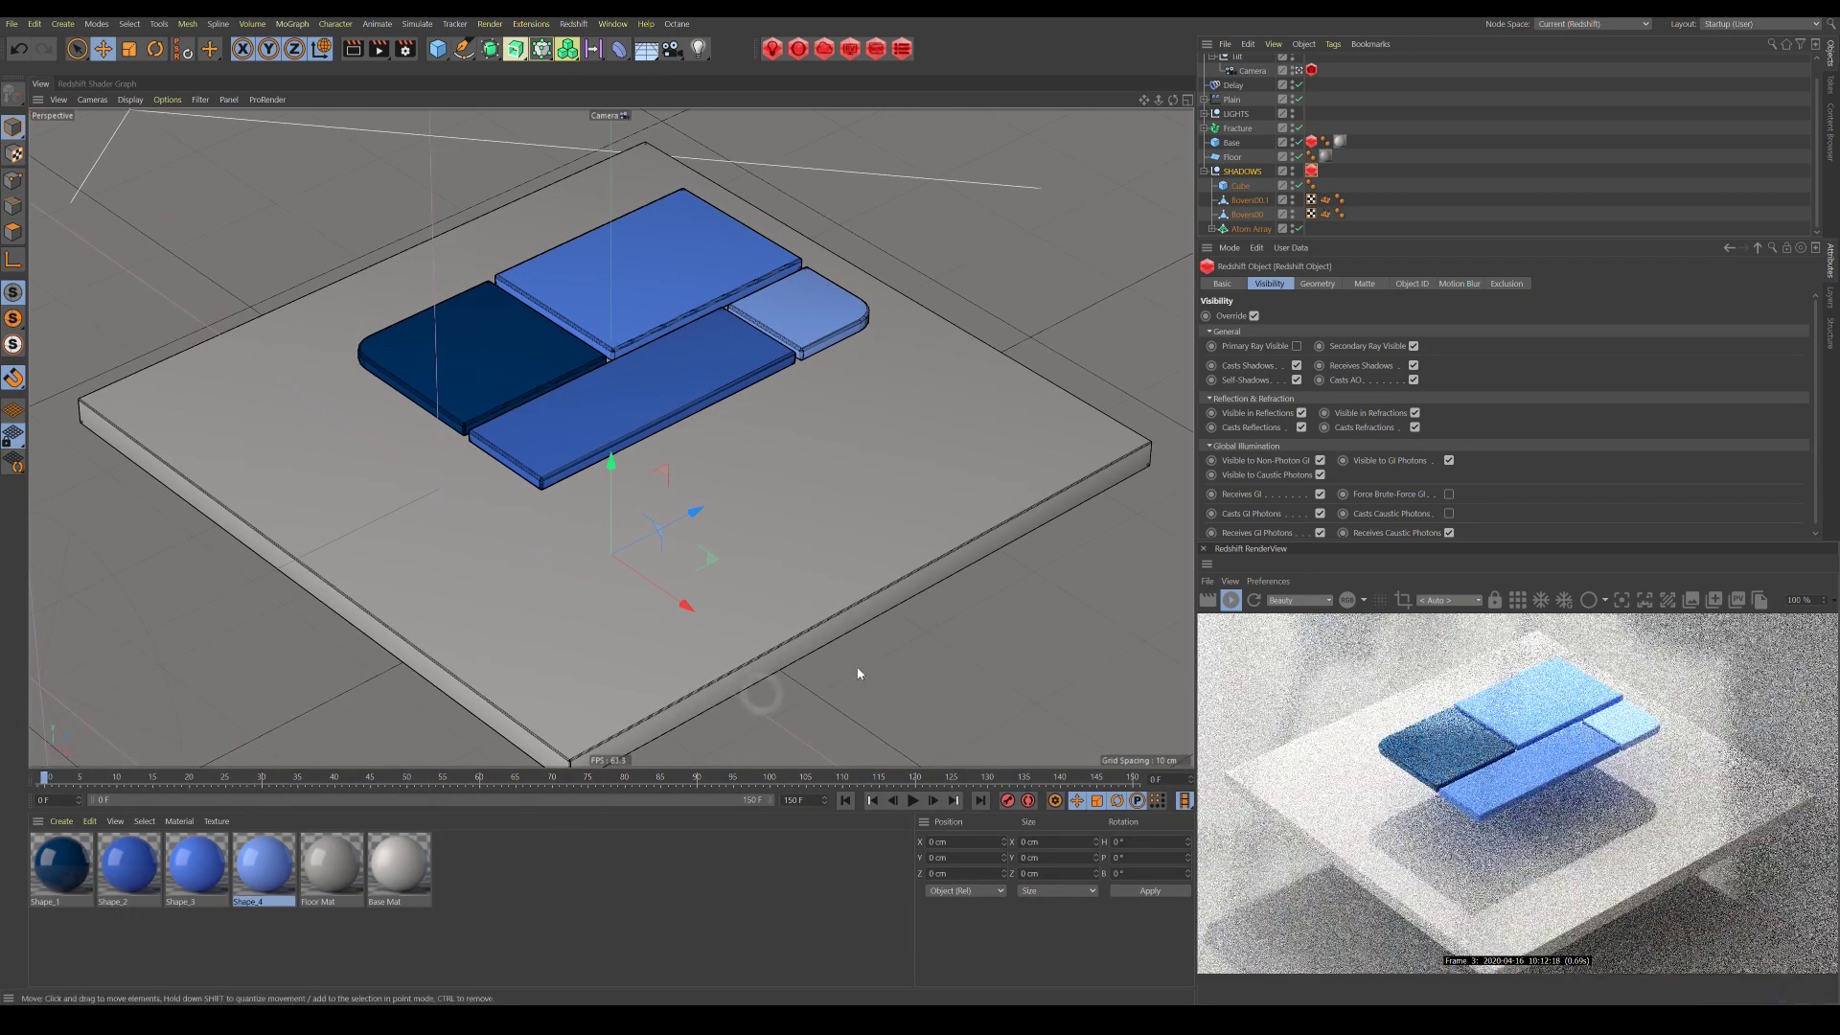
click(1204, 171)
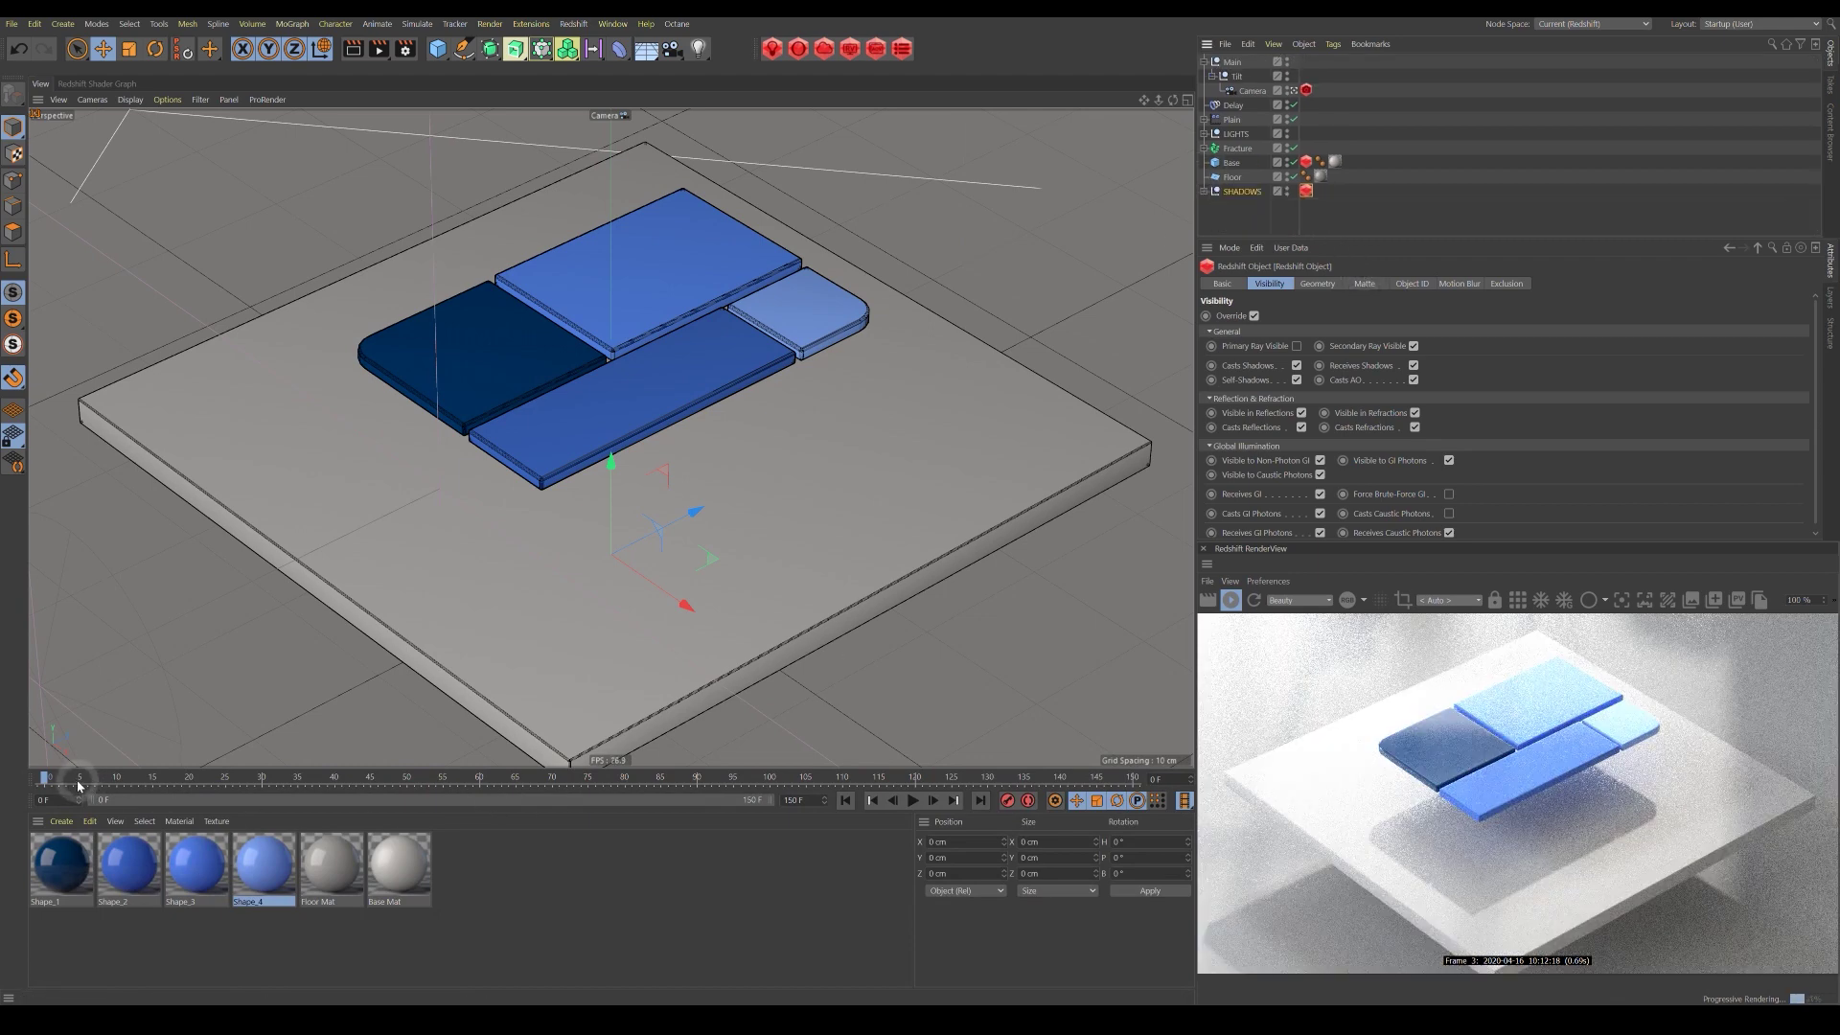
Keyframe the camera's Z position at -287 cm on frame 80, matching the Main null's rotation keyframe.
click(1415, 192)
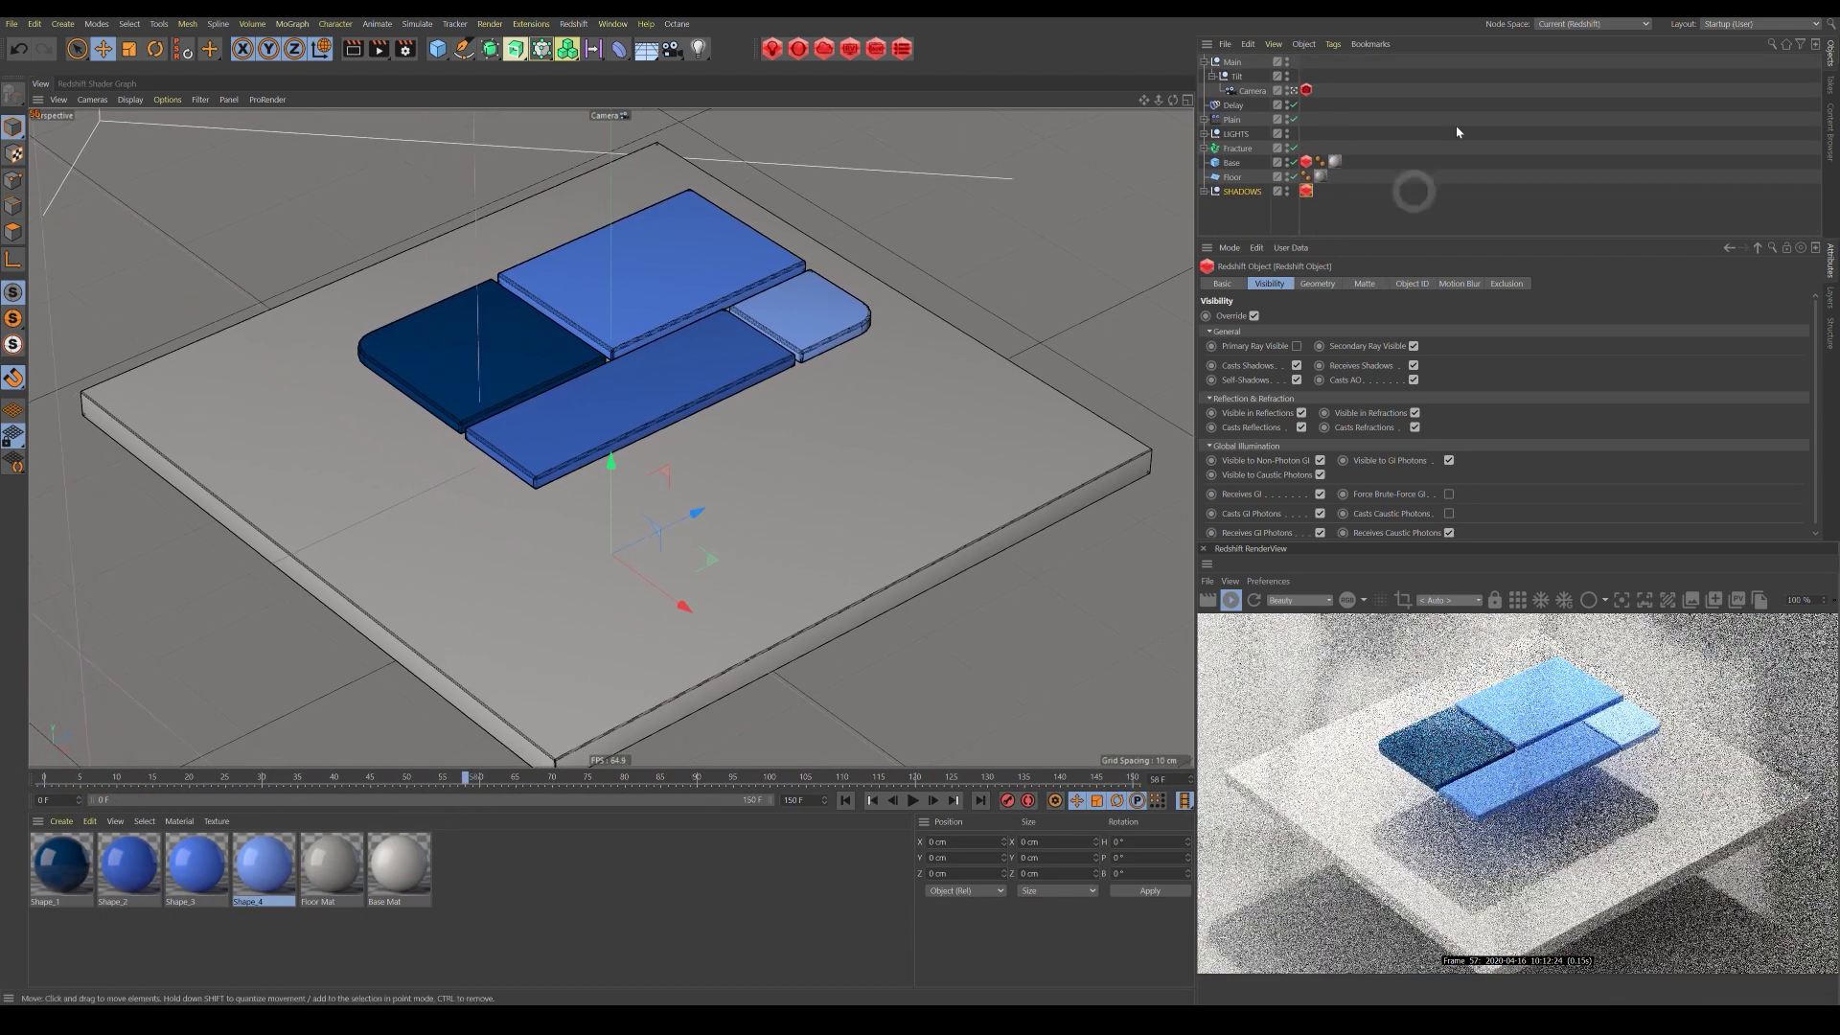
click(1237, 62)
drag(494, 786, 625, 786)
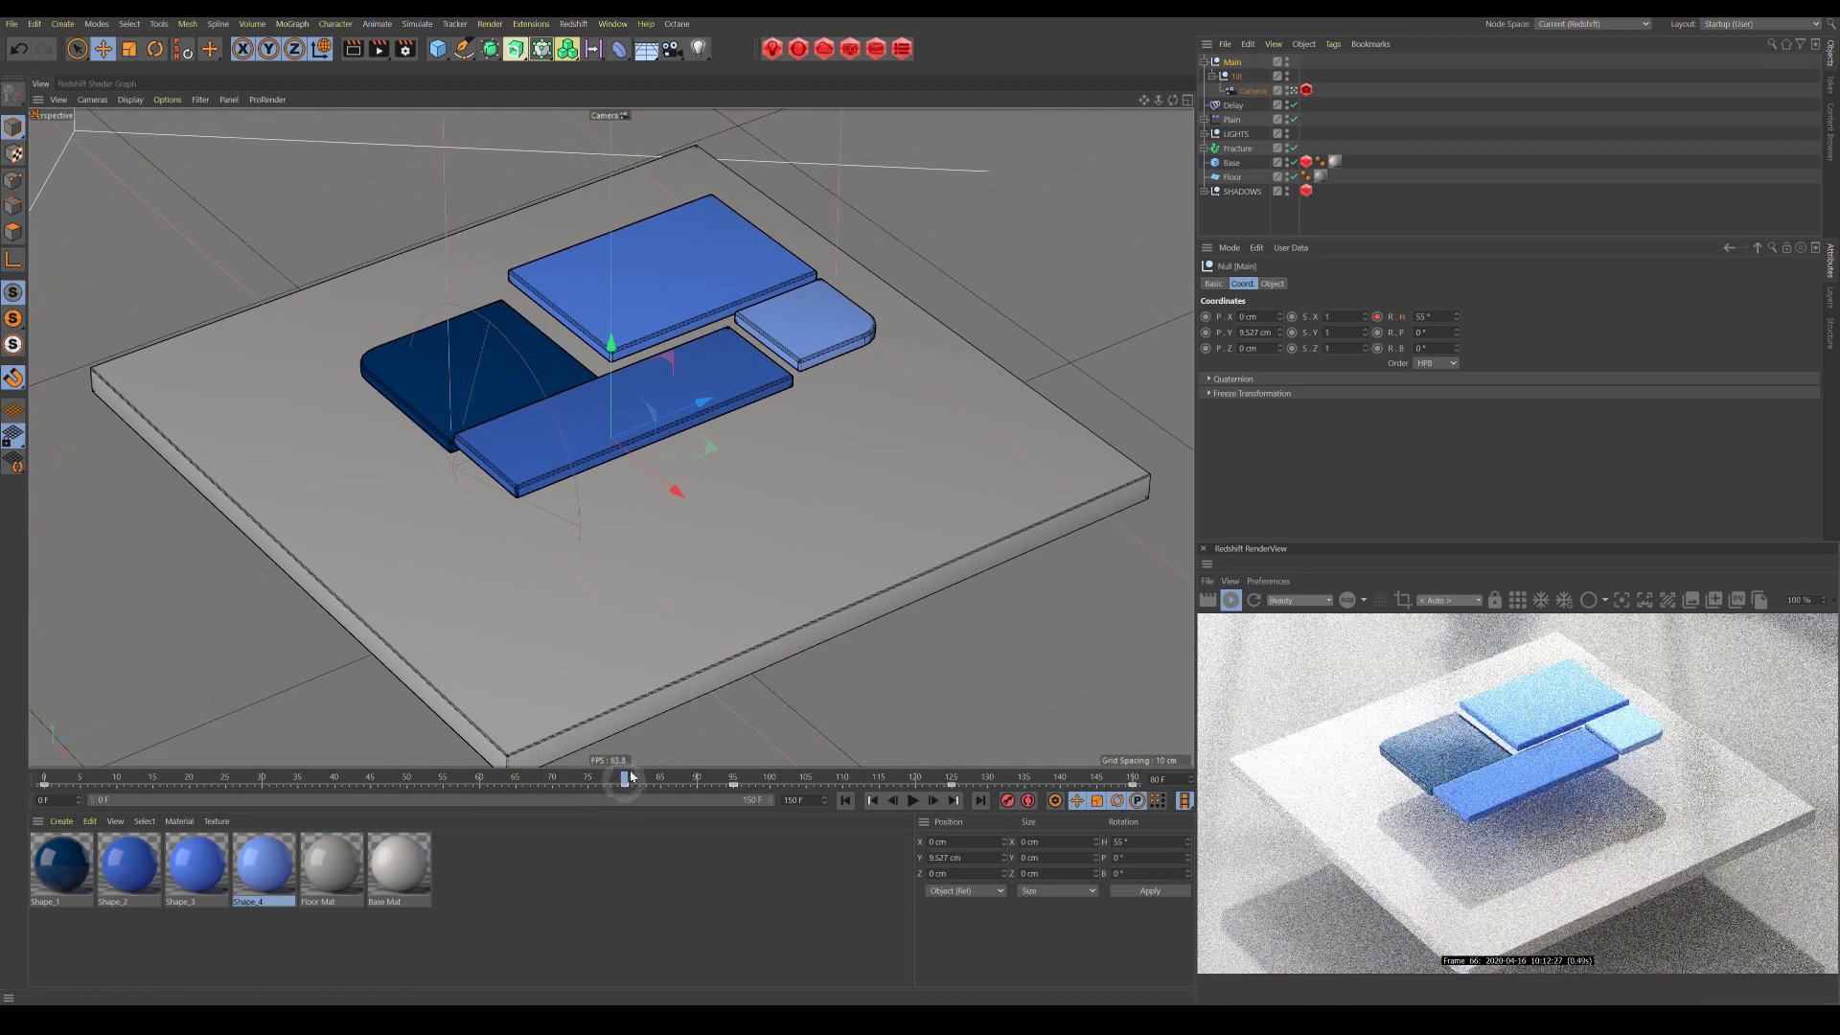
click(1254, 91)
click(1206, 349)
Move the camera in close on the logo at frame 95 and keyframe its Z position at about -43 cm.
drag(626, 772, 734, 796)
drag(1280, 348, 1278, 351)
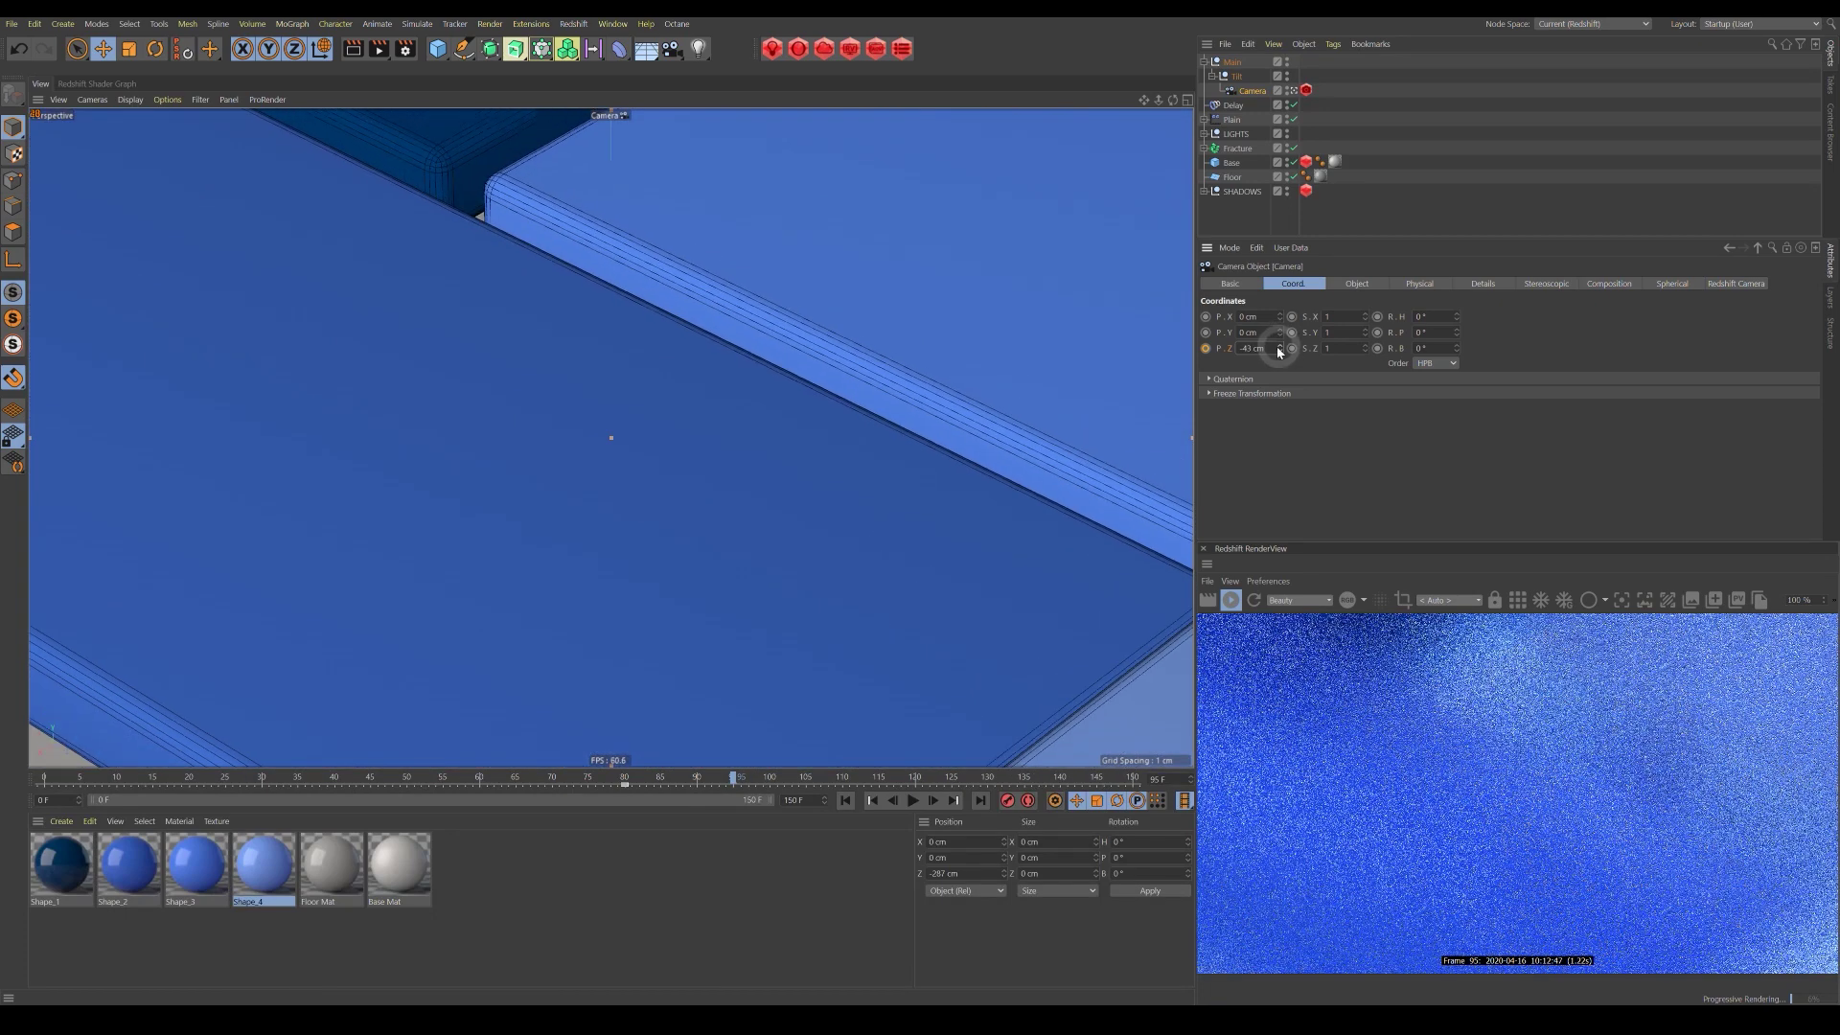
click(1205, 348)
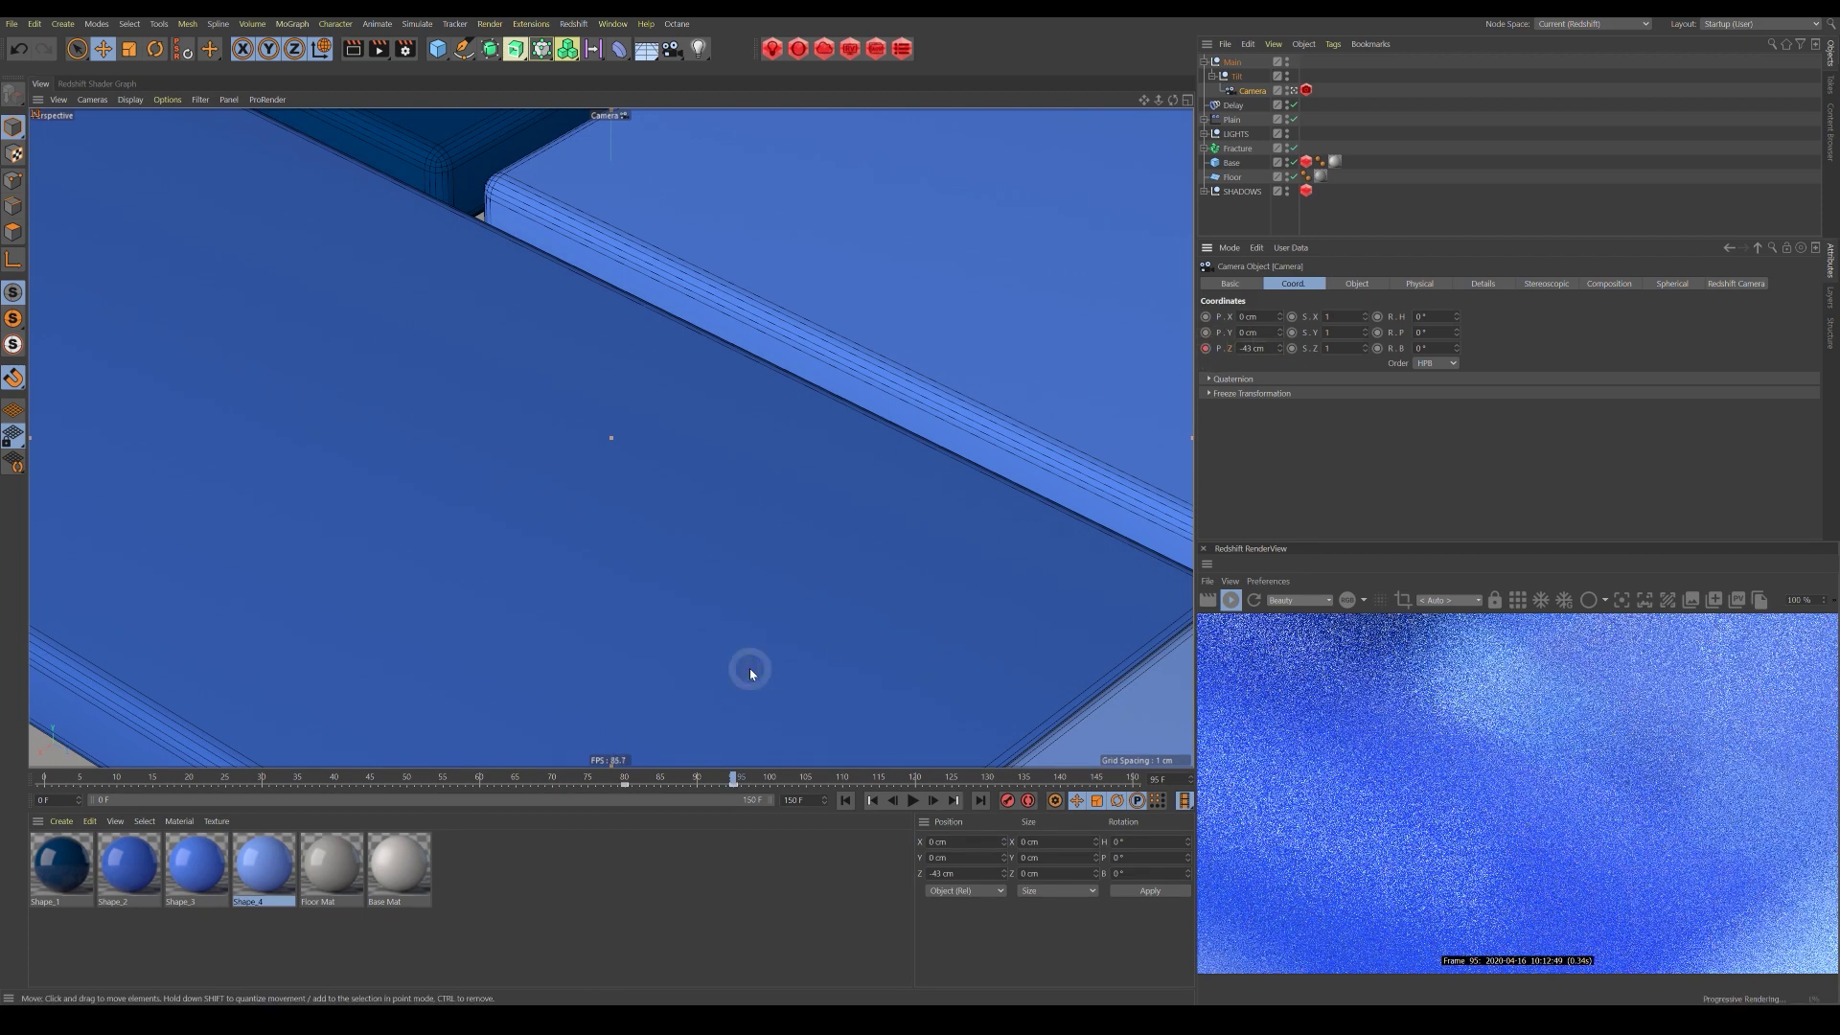
Keyframe the camera's Z position at -43 cm on frame 125 and at -287 cm on frame 150, reusing frame 80's value.
drag(734, 784, 953, 789)
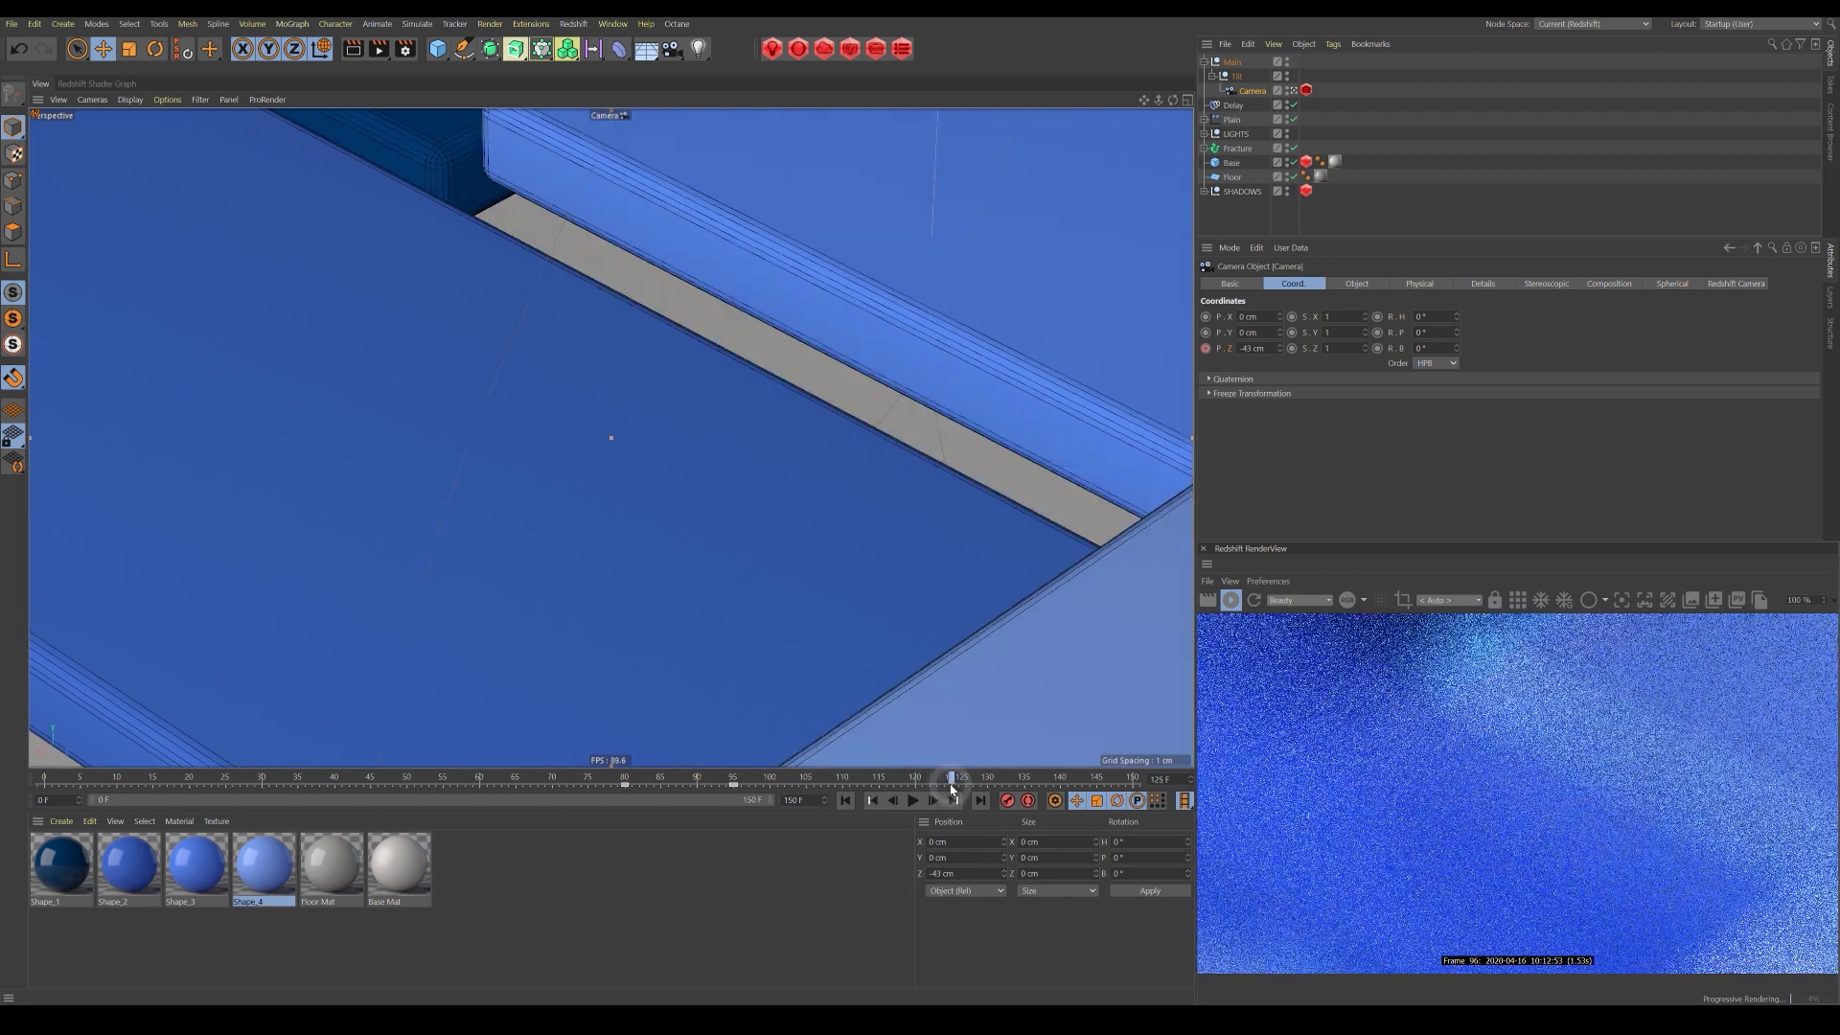
click(1205, 349)
drag(970, 788, 1134, 788)
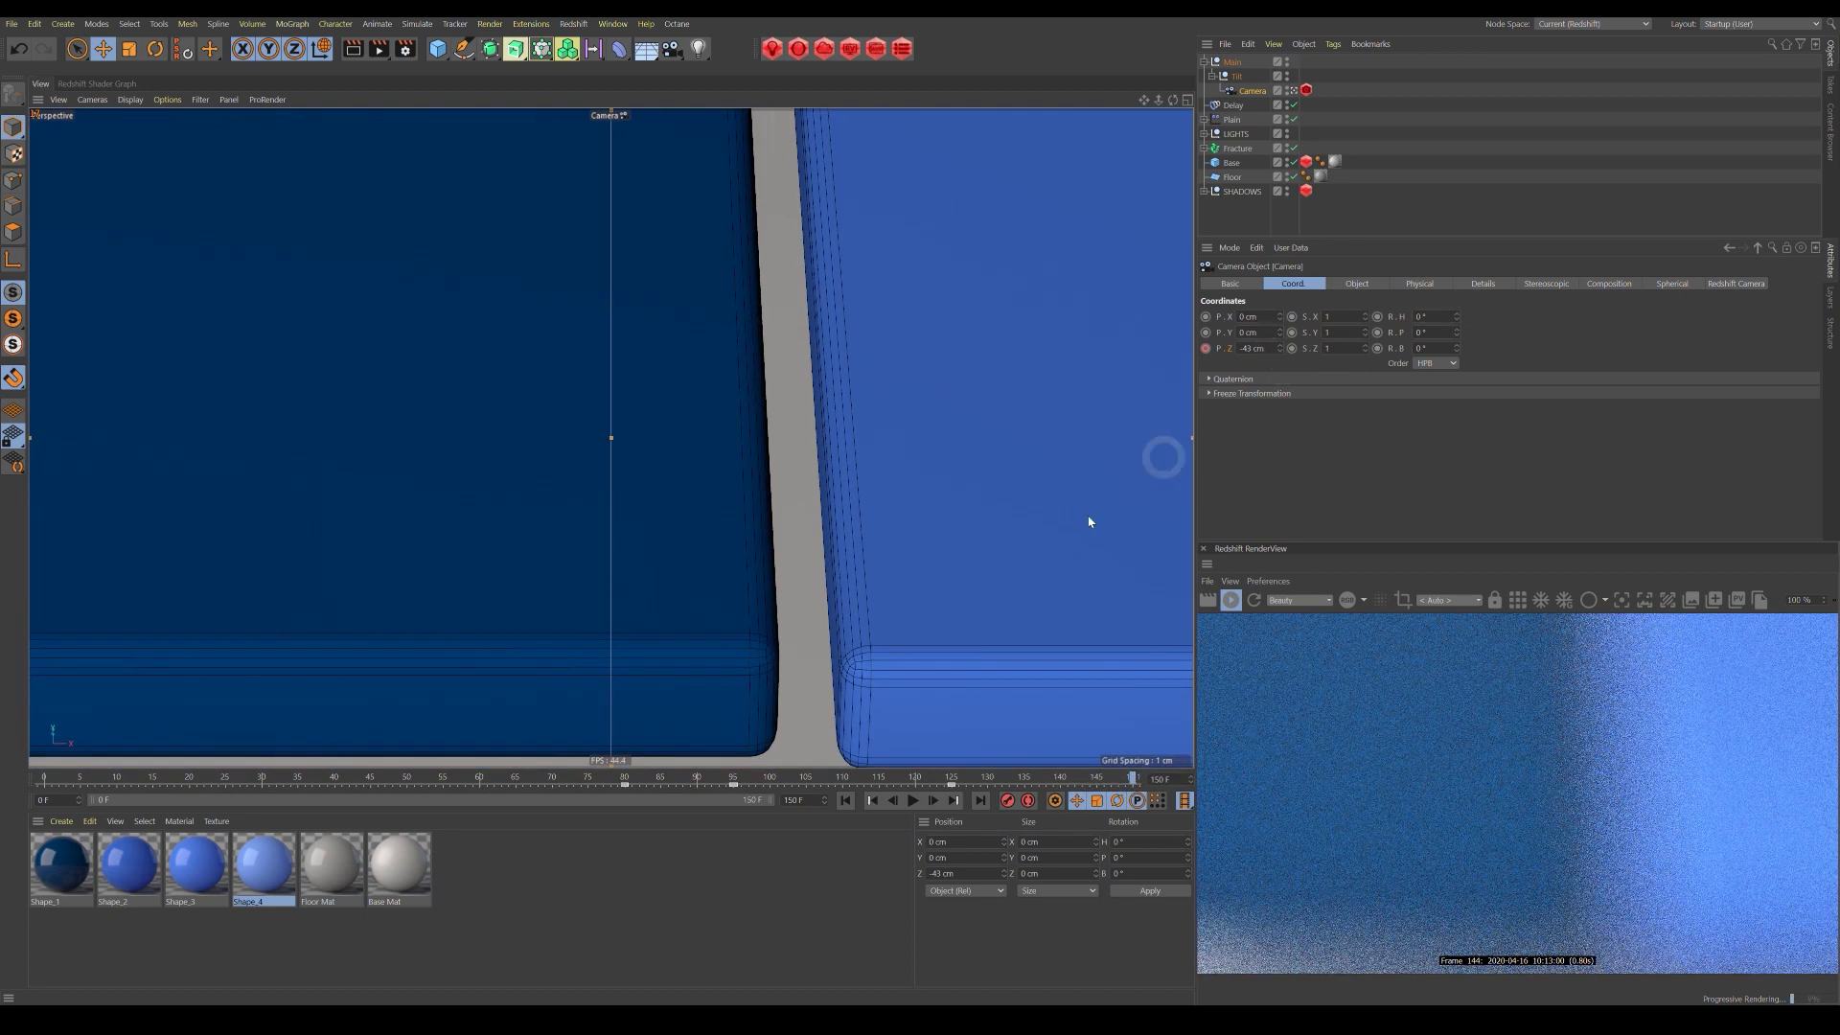
click(624, 784)
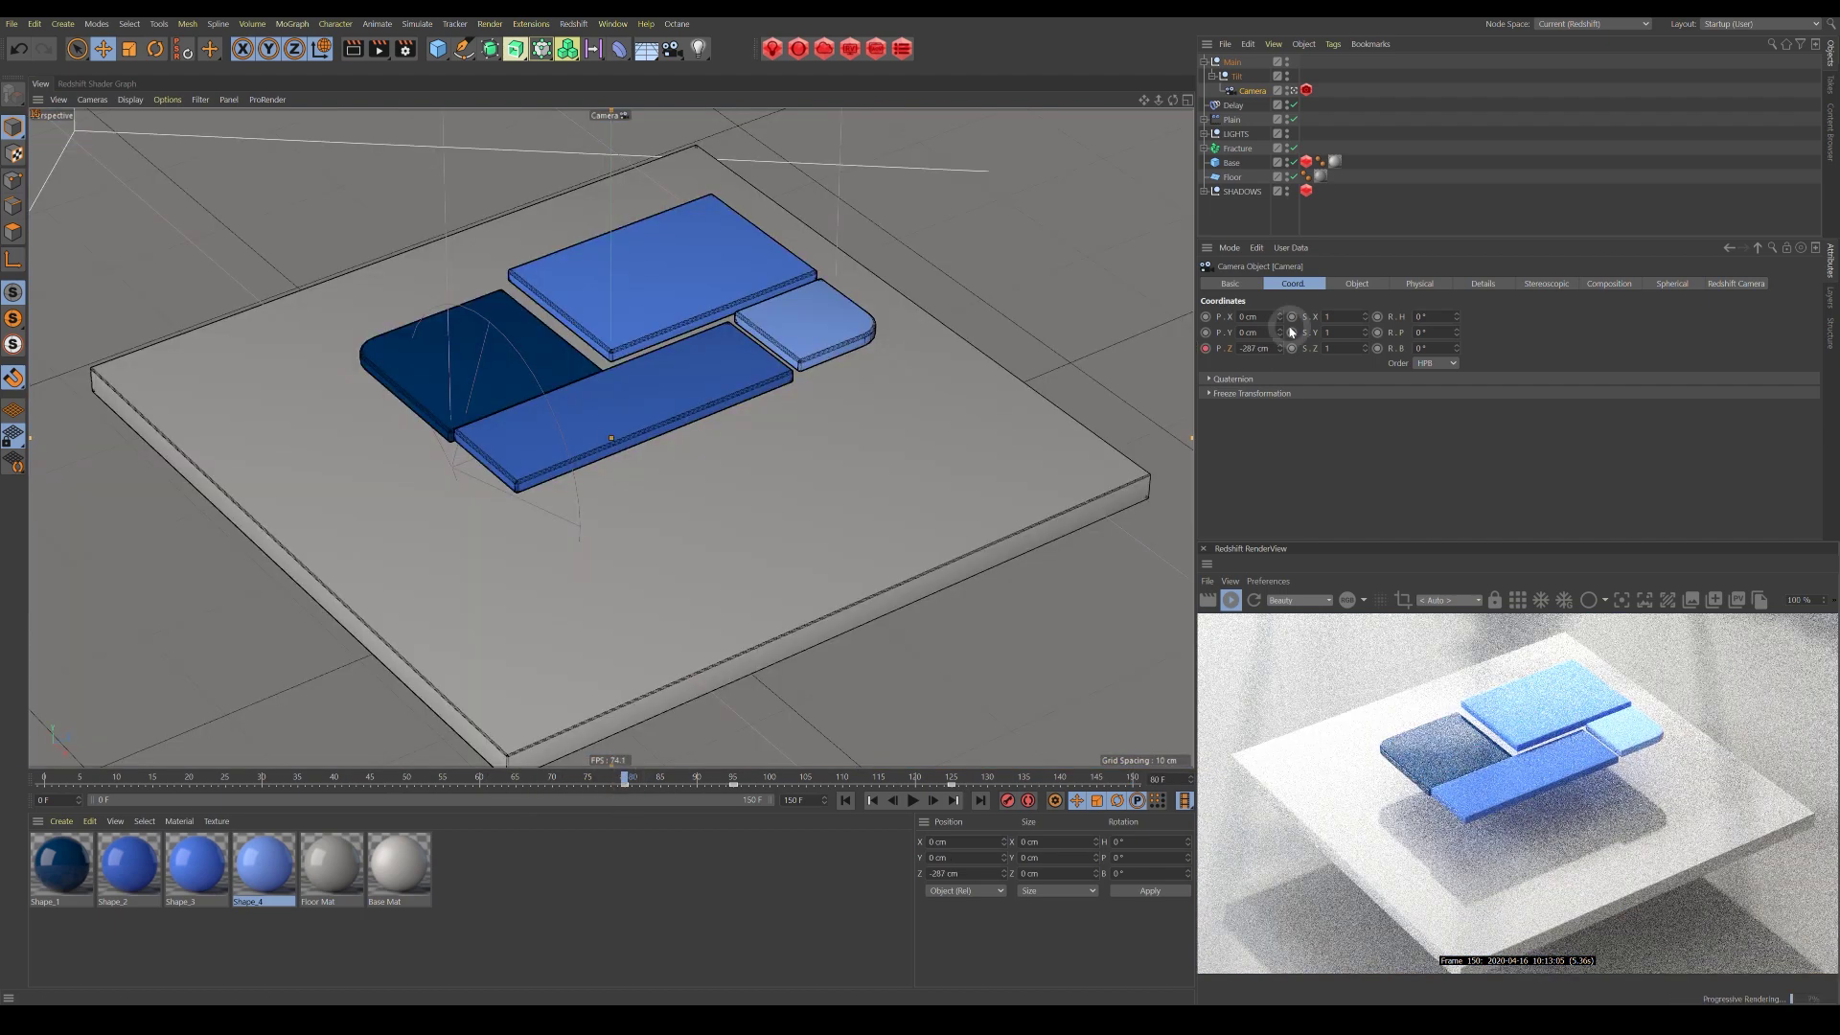
key(ctrl+c)
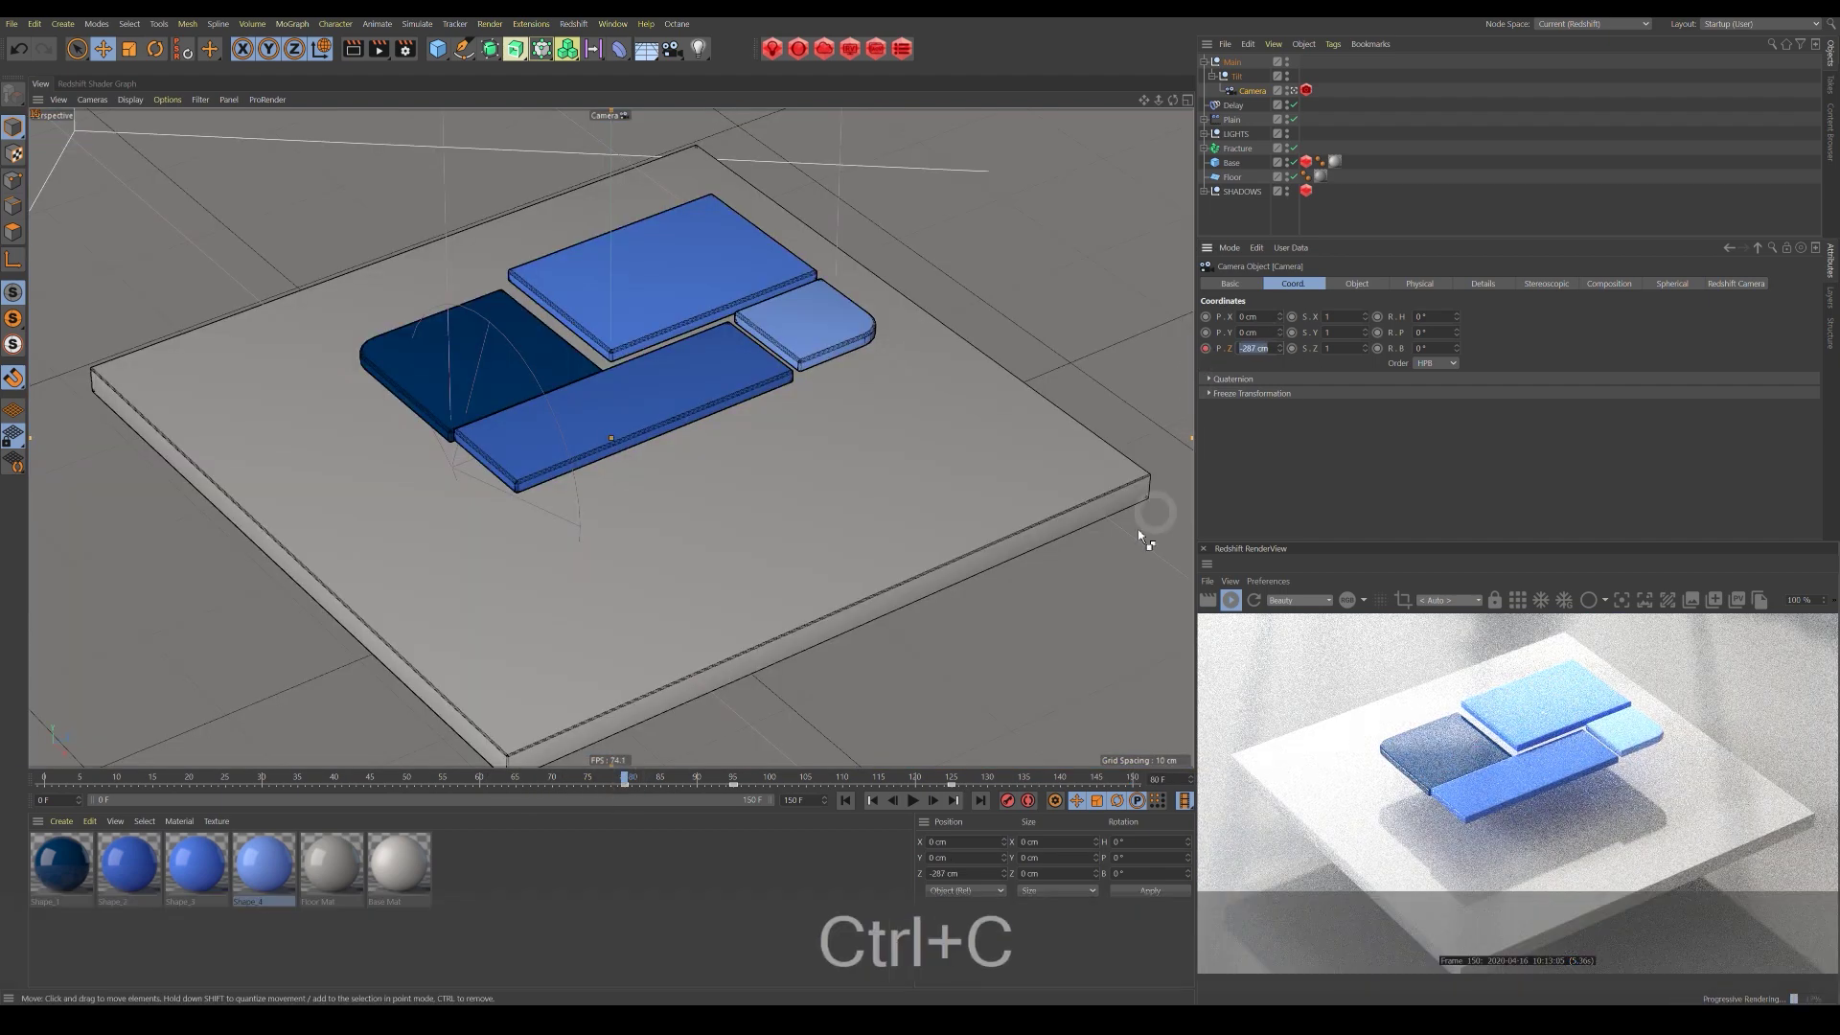
click(1024, 780)
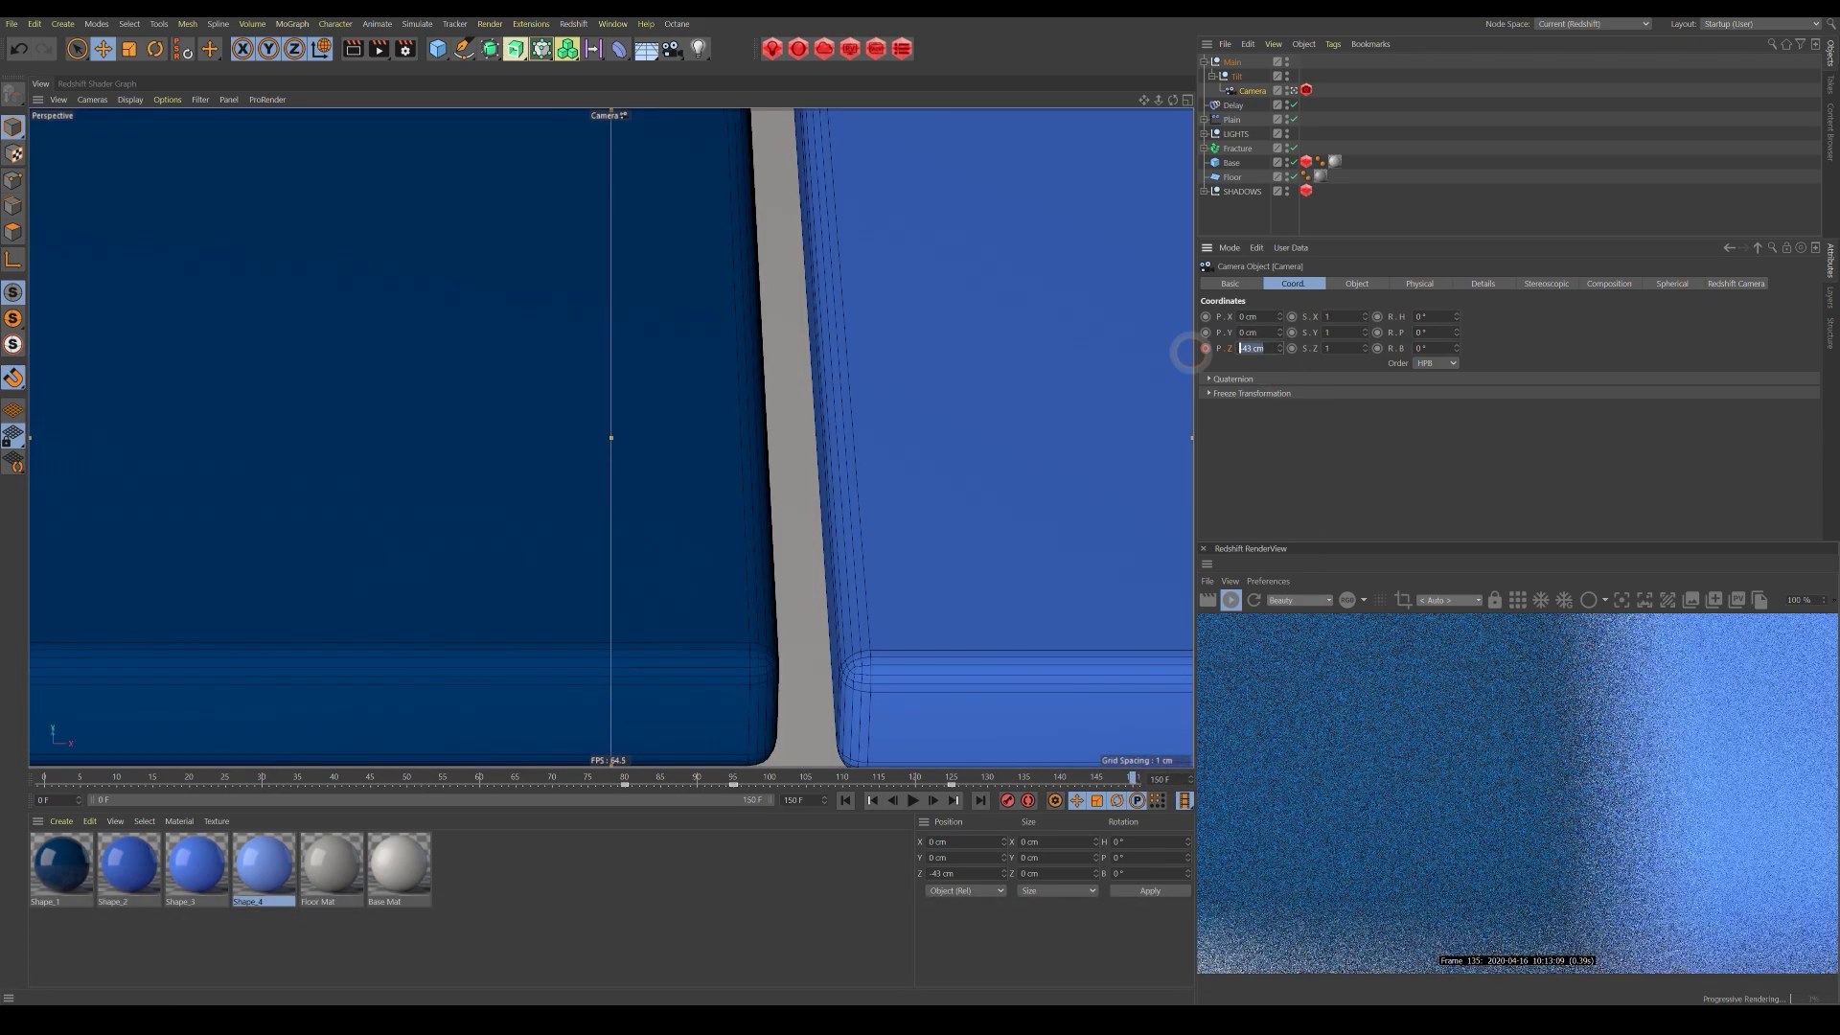
key(ctrl+v)
click(1207, 350)
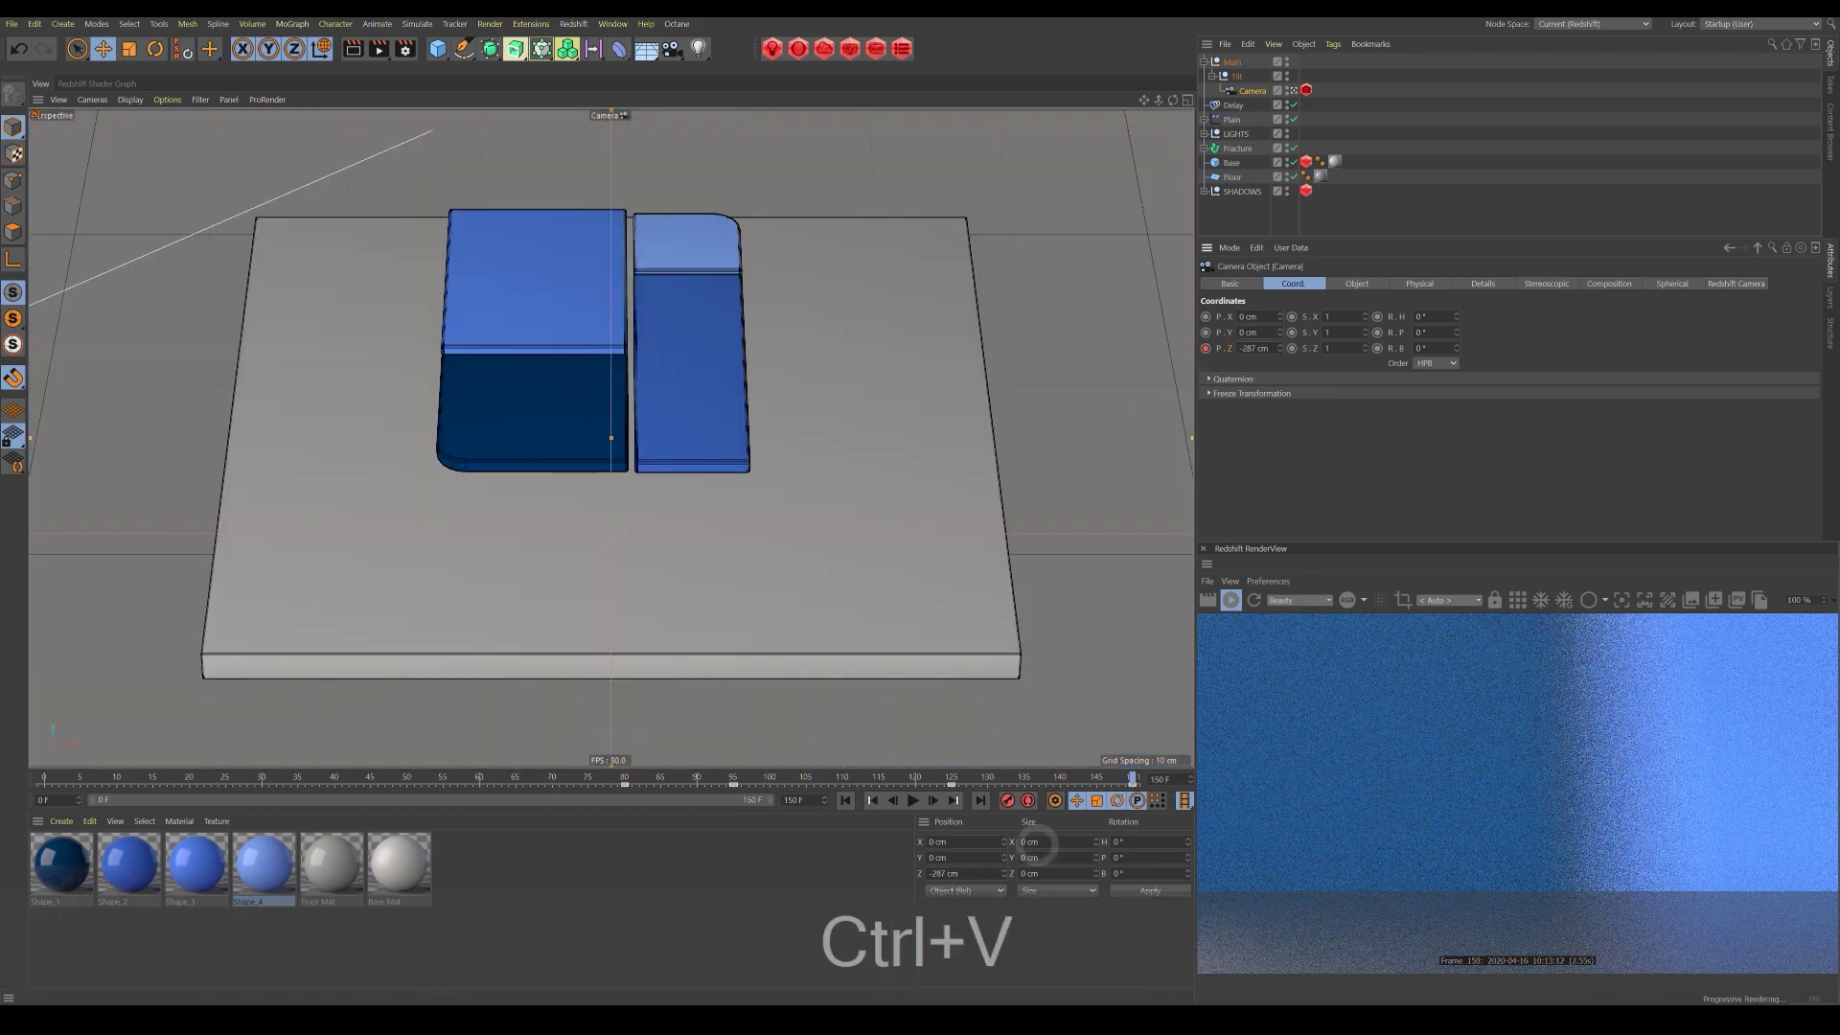
drag(1140, 782, 1139, 832)
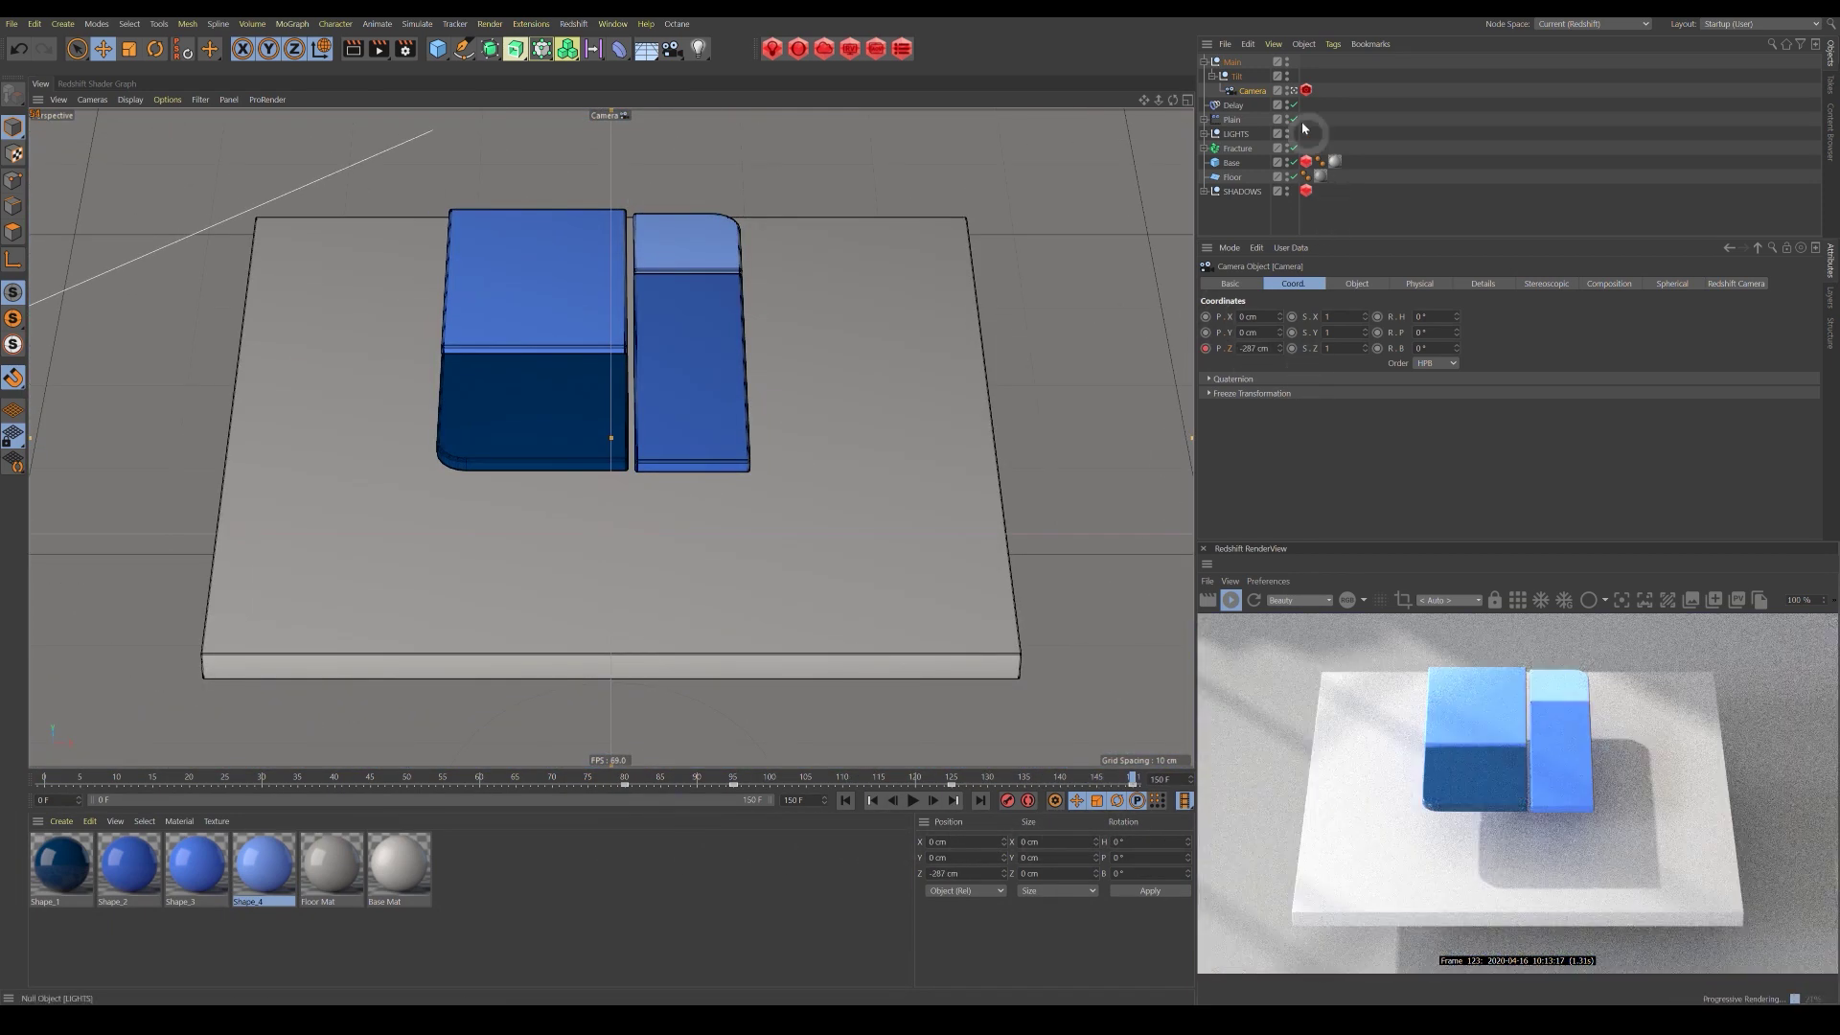
Set the Main null's heading rotation to 409° on frame 150 and keyframe it.
click(1234, 63)
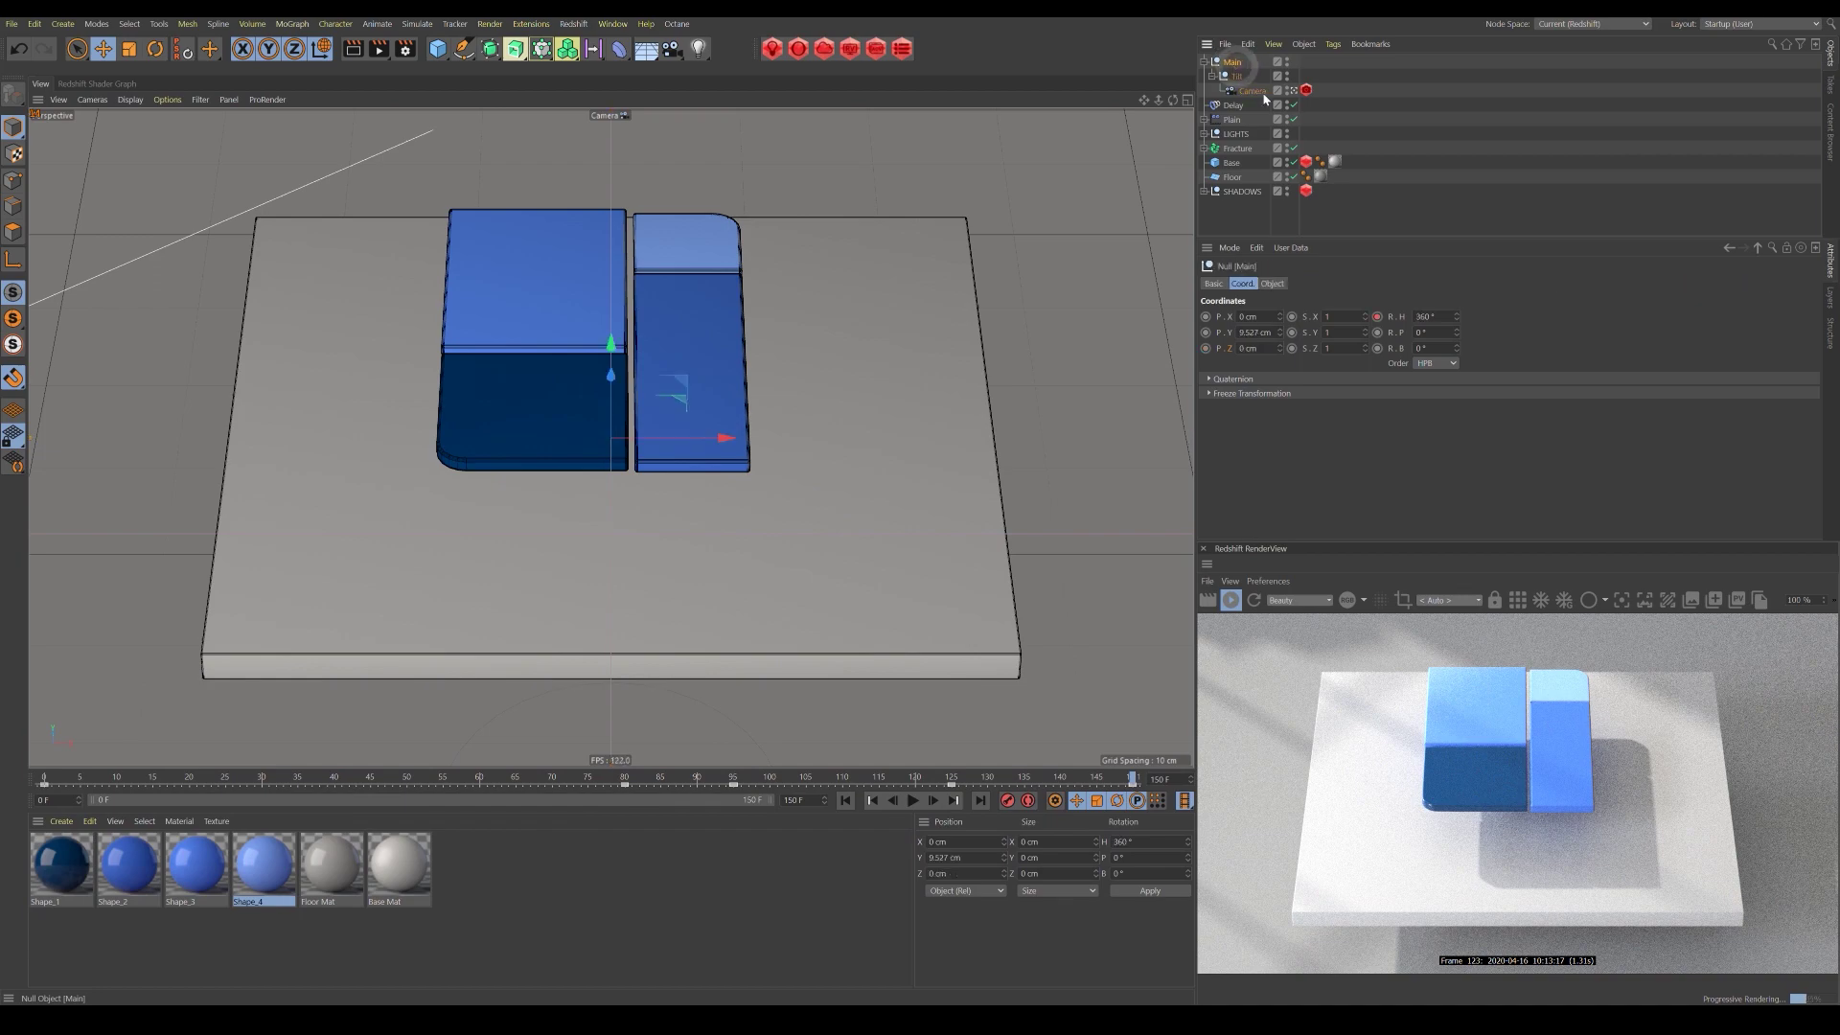
drag(54, 781, 1177, 781)
double_click(1433, 317)
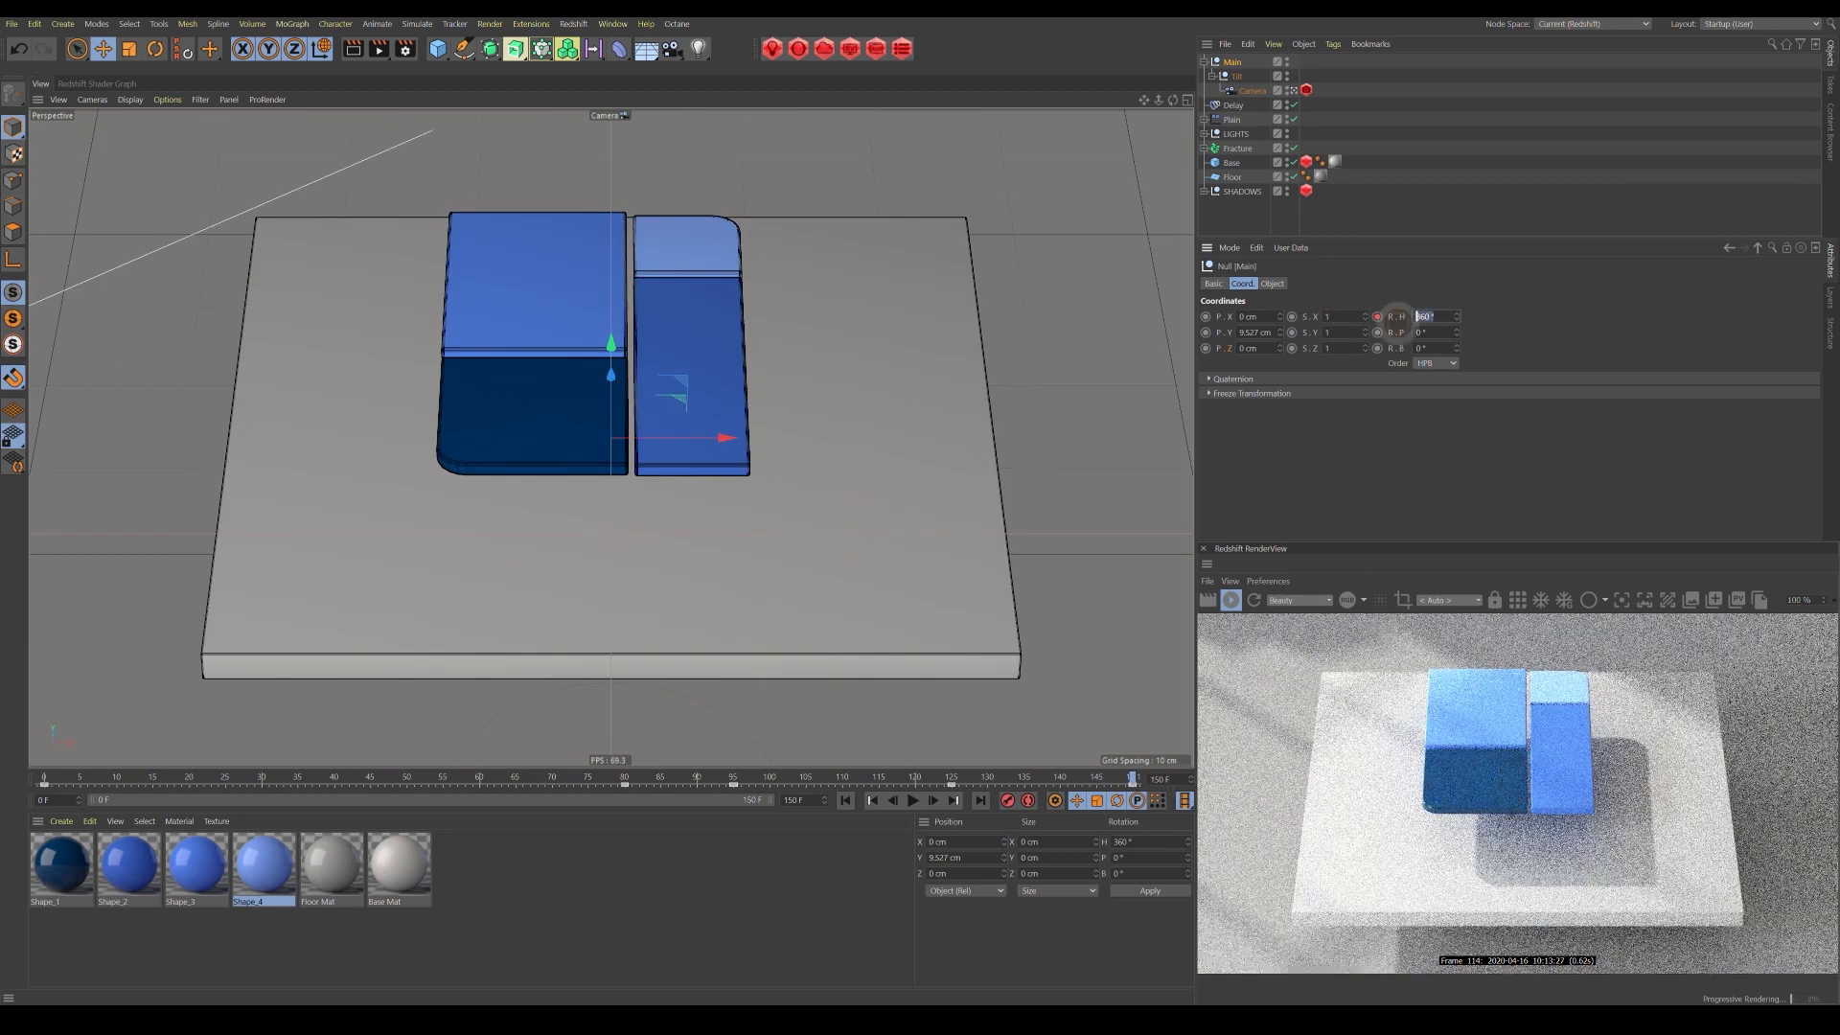
text(409)
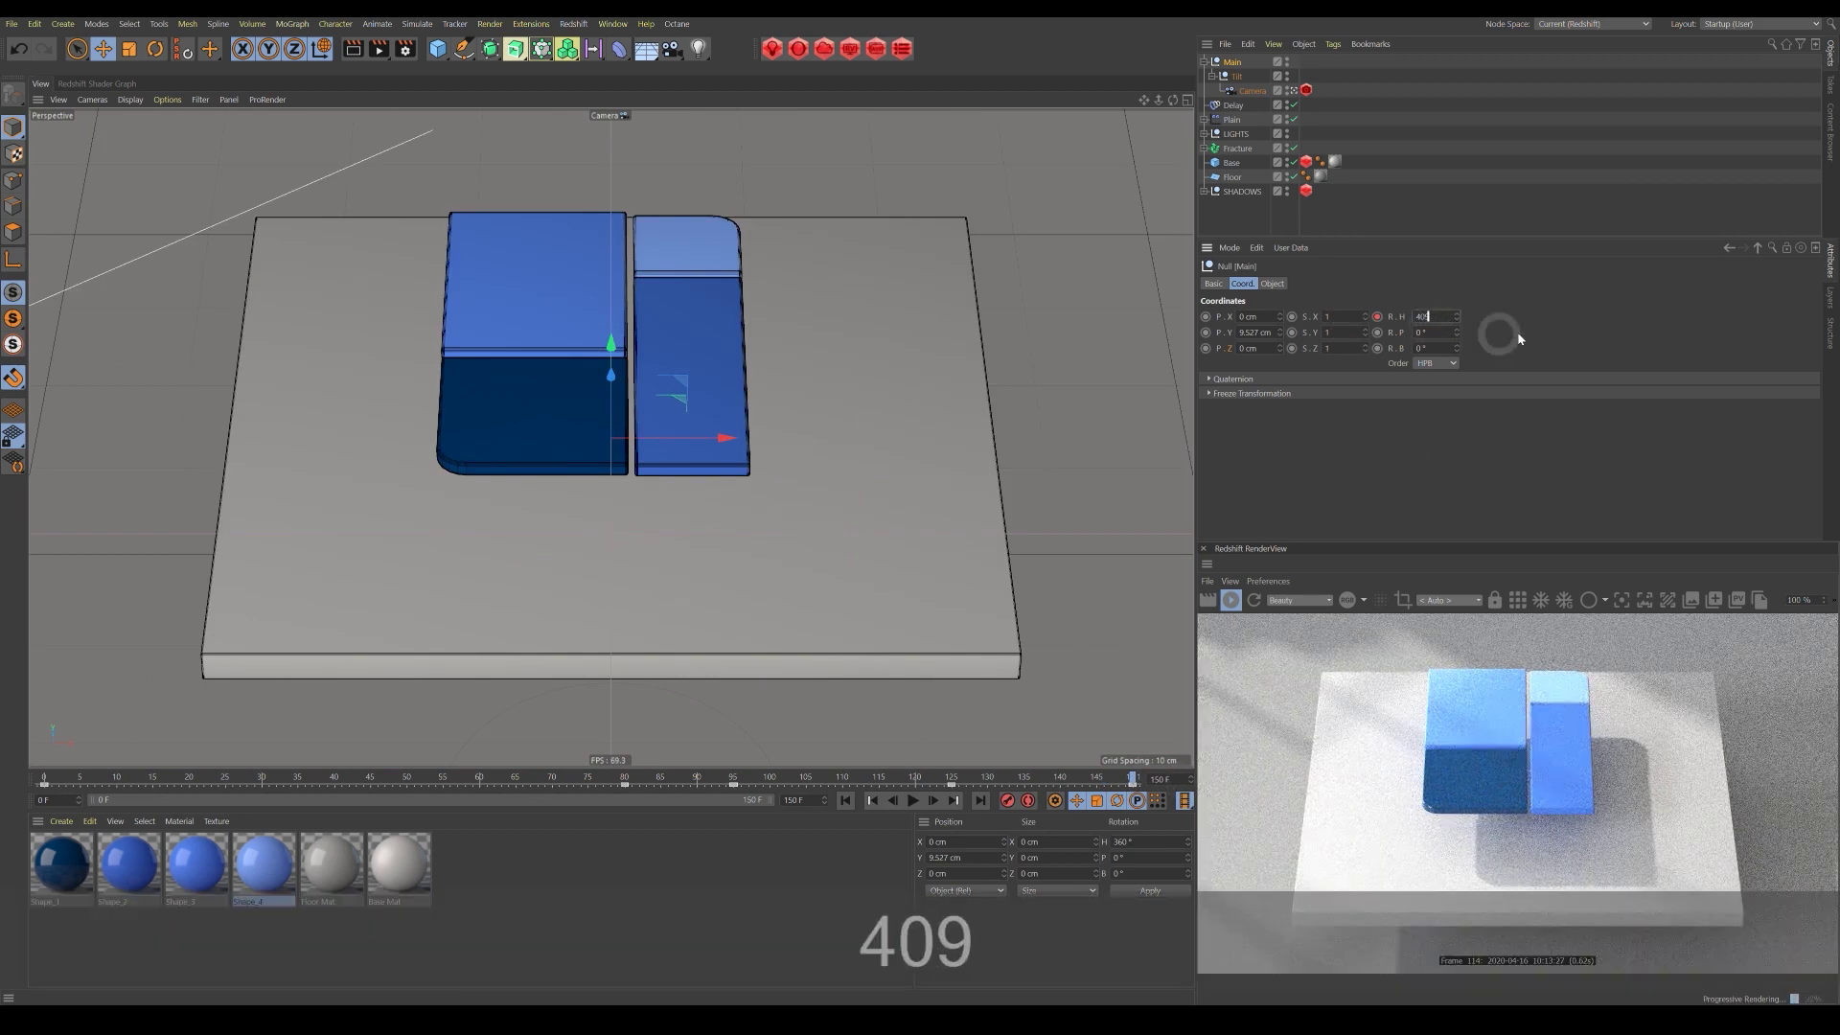
key(Return)
ctrl+click(1377, 316)
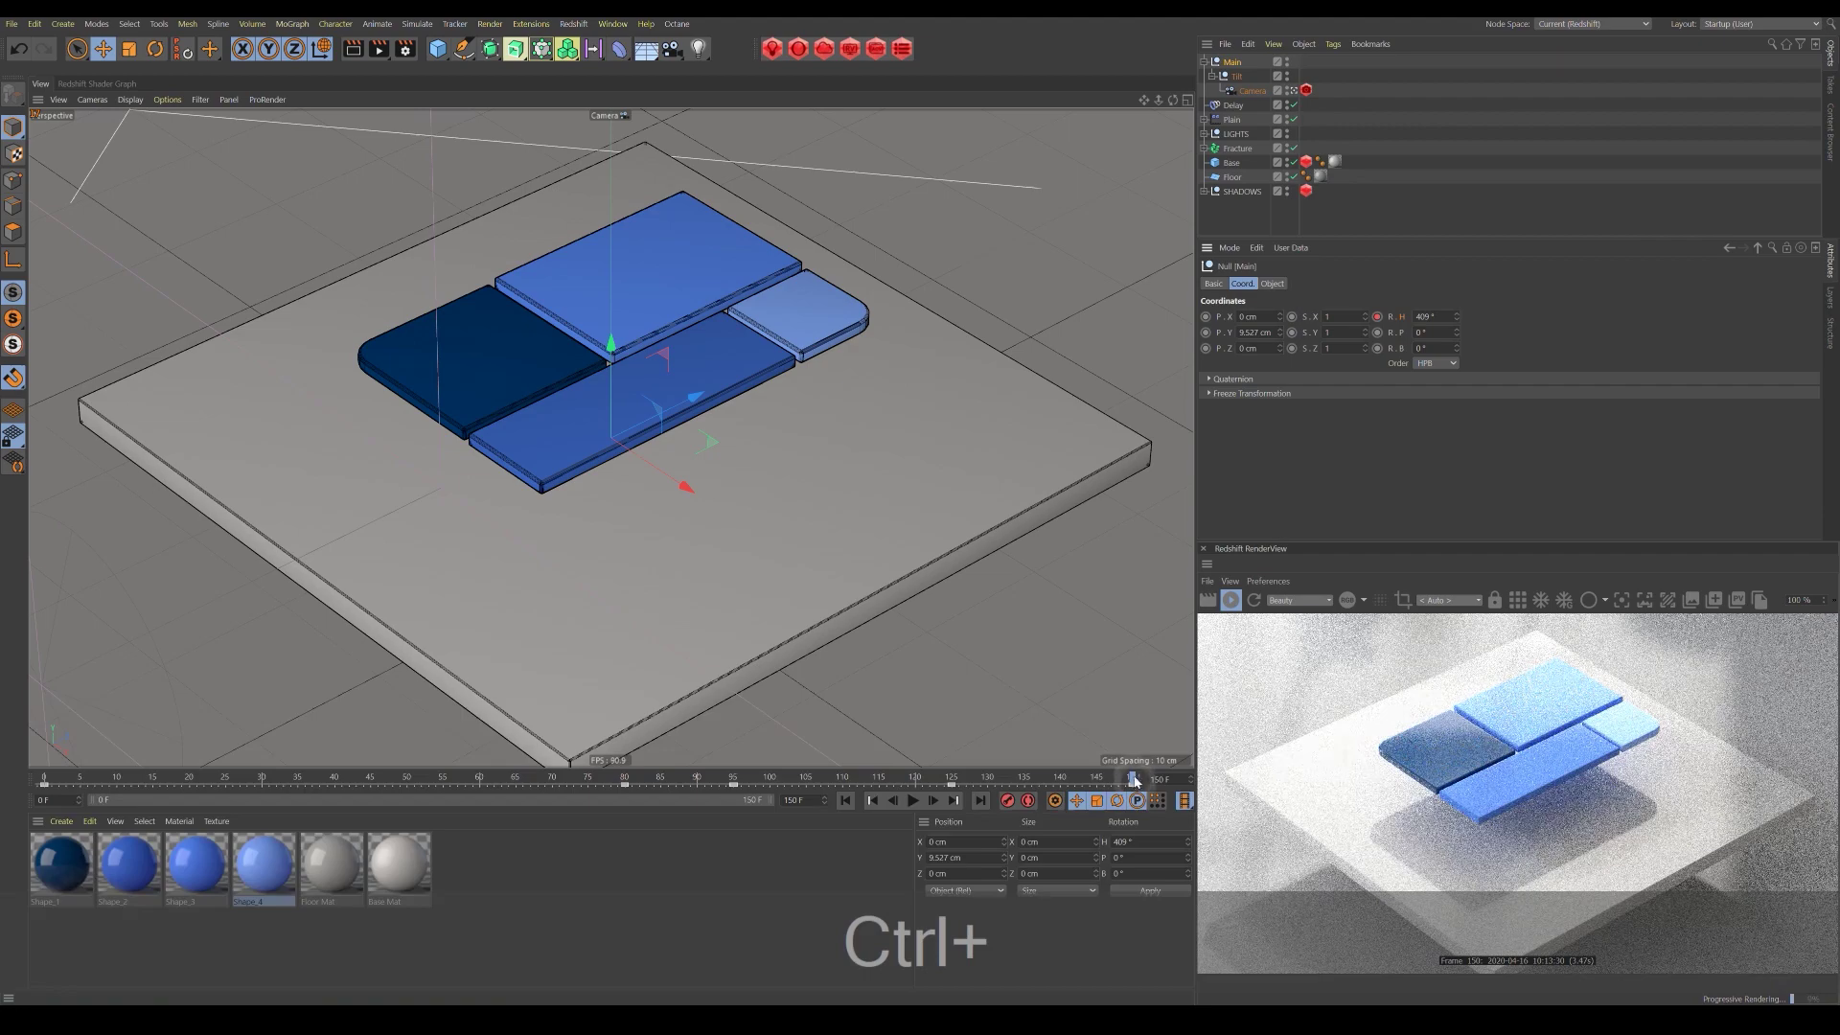
Play the animation from frame 0 to review the camera rotation and zoom.
drag(1132, 779, 1, 786)
drag(117, 791, 12, 806)
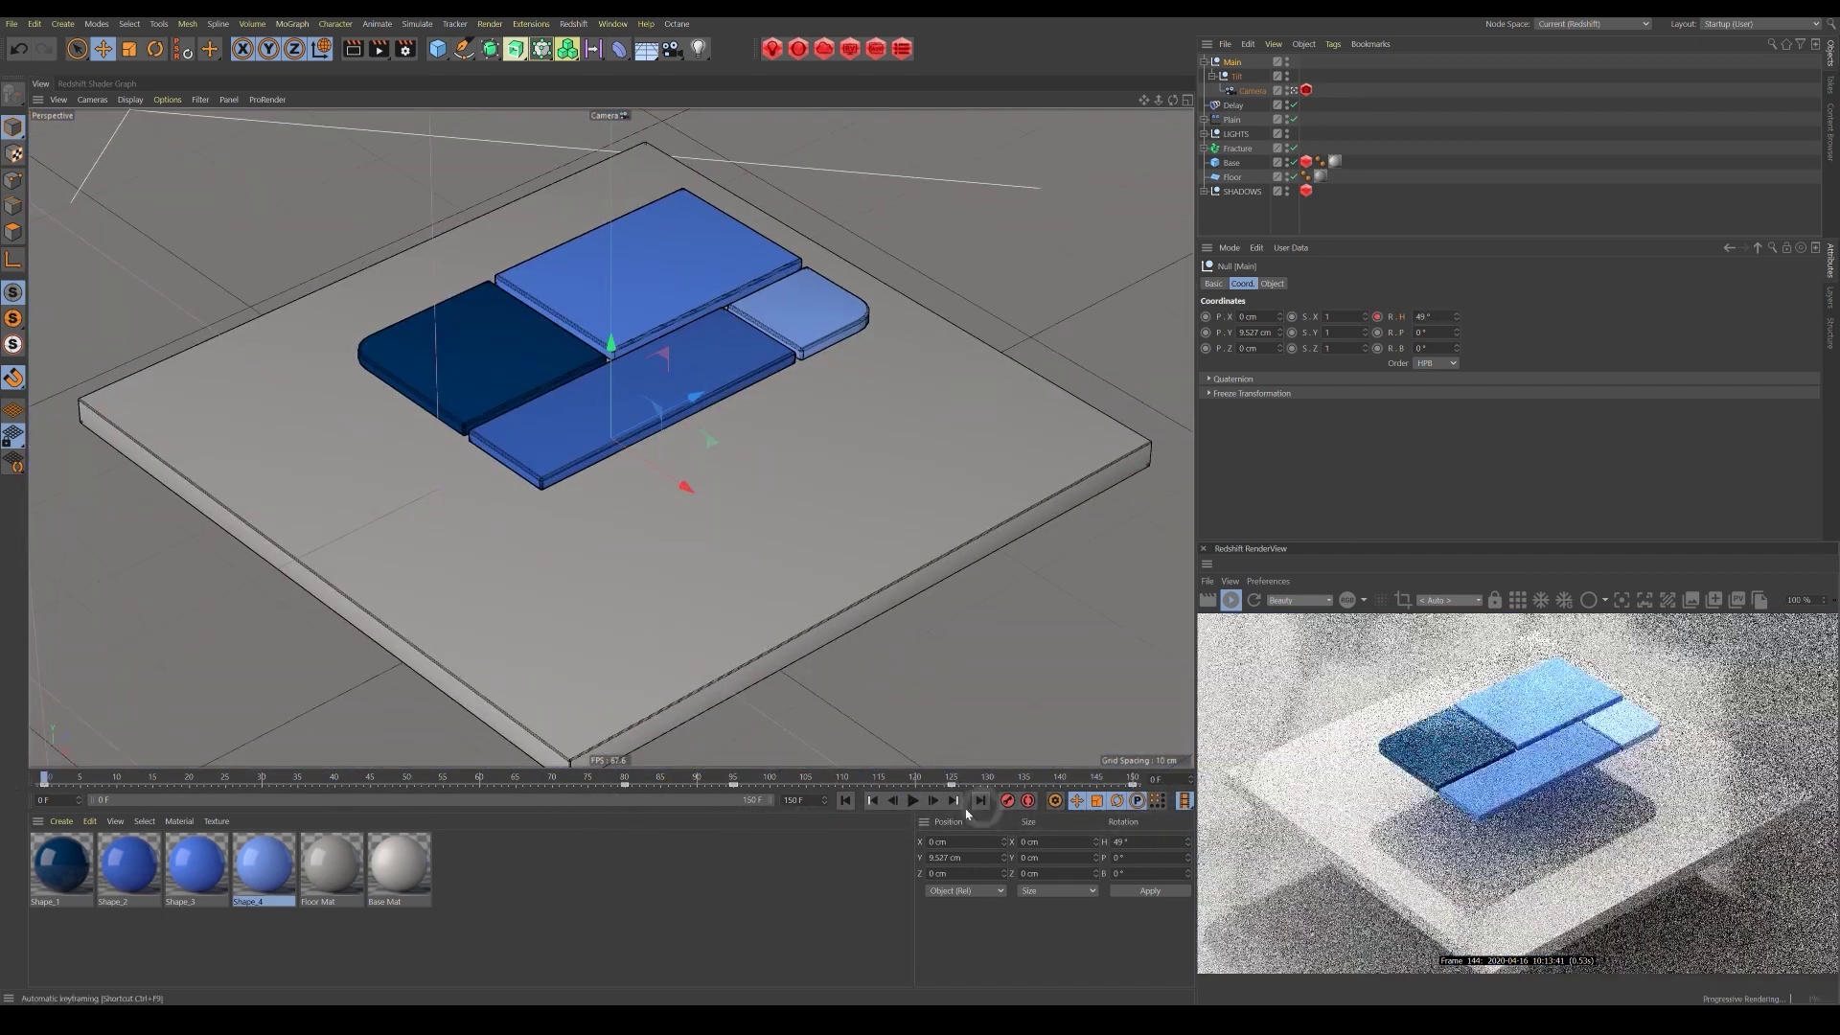
click(912, 801)
click(913, 801)
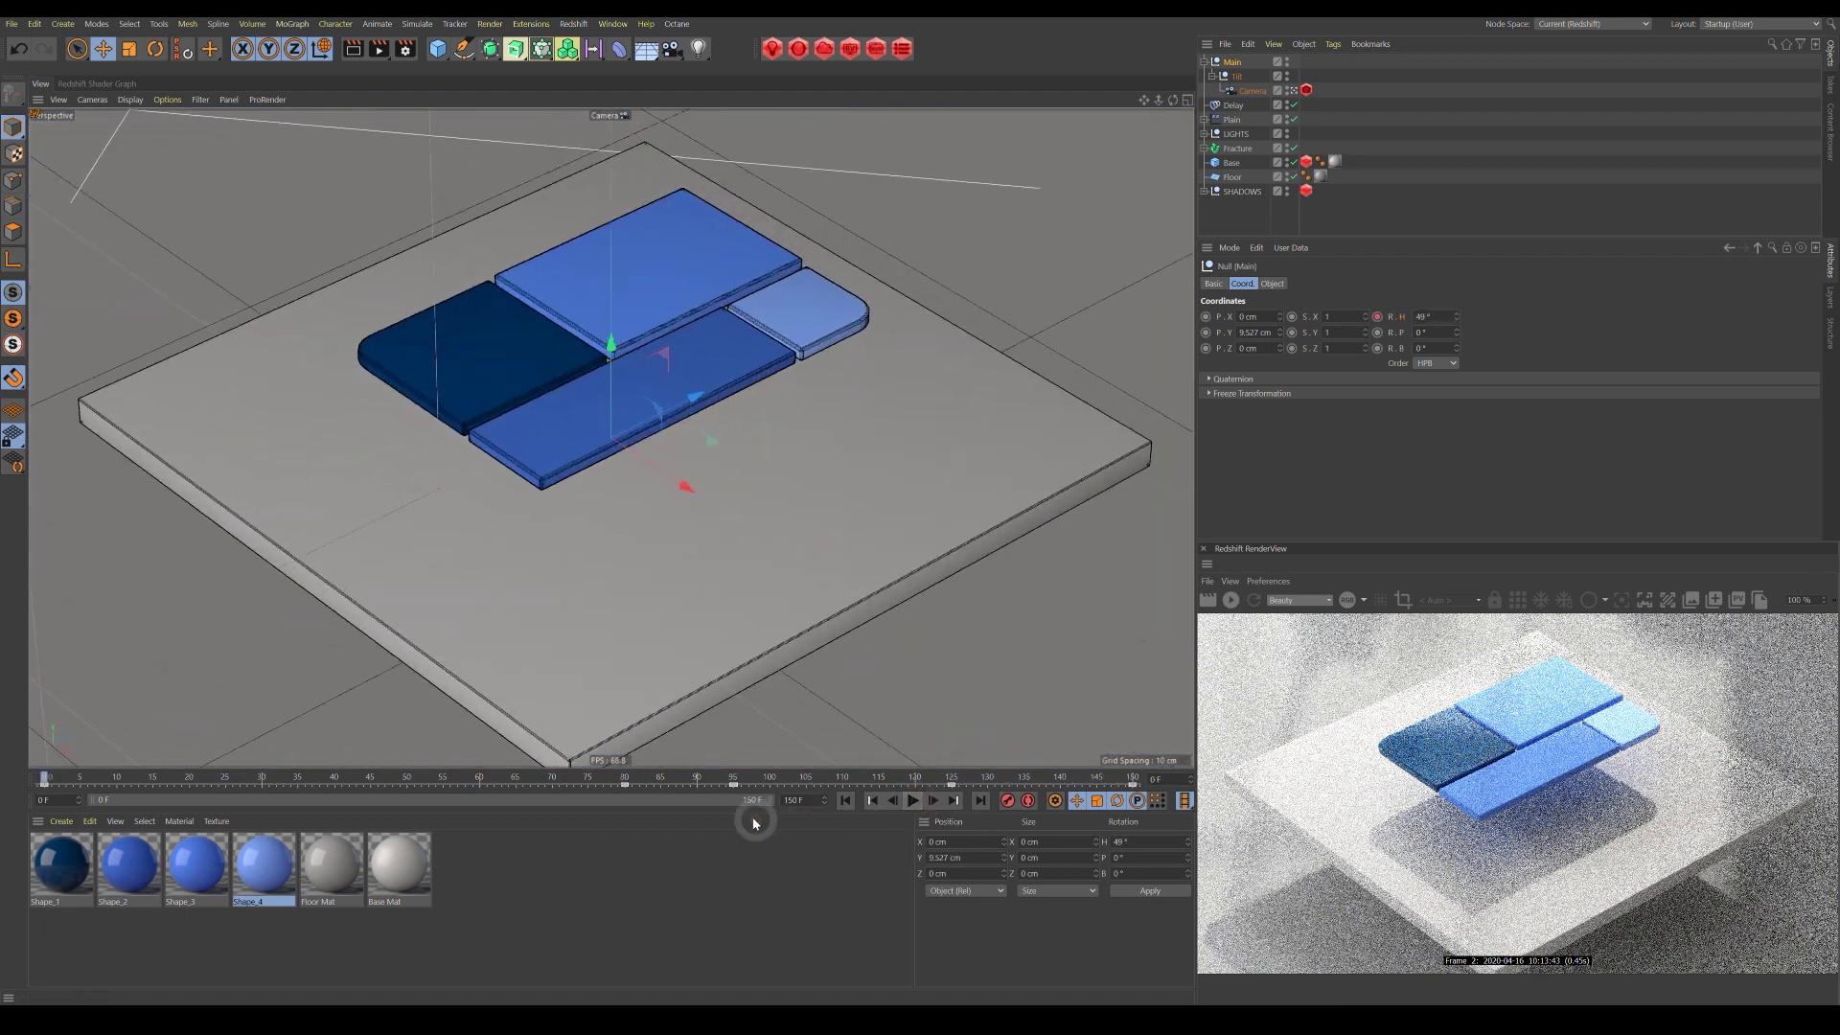
Keyframe the Main null's position at X 0, Y 9.527 and Z 0 cm on frame 80.
drag(710, 779, 625, 781)
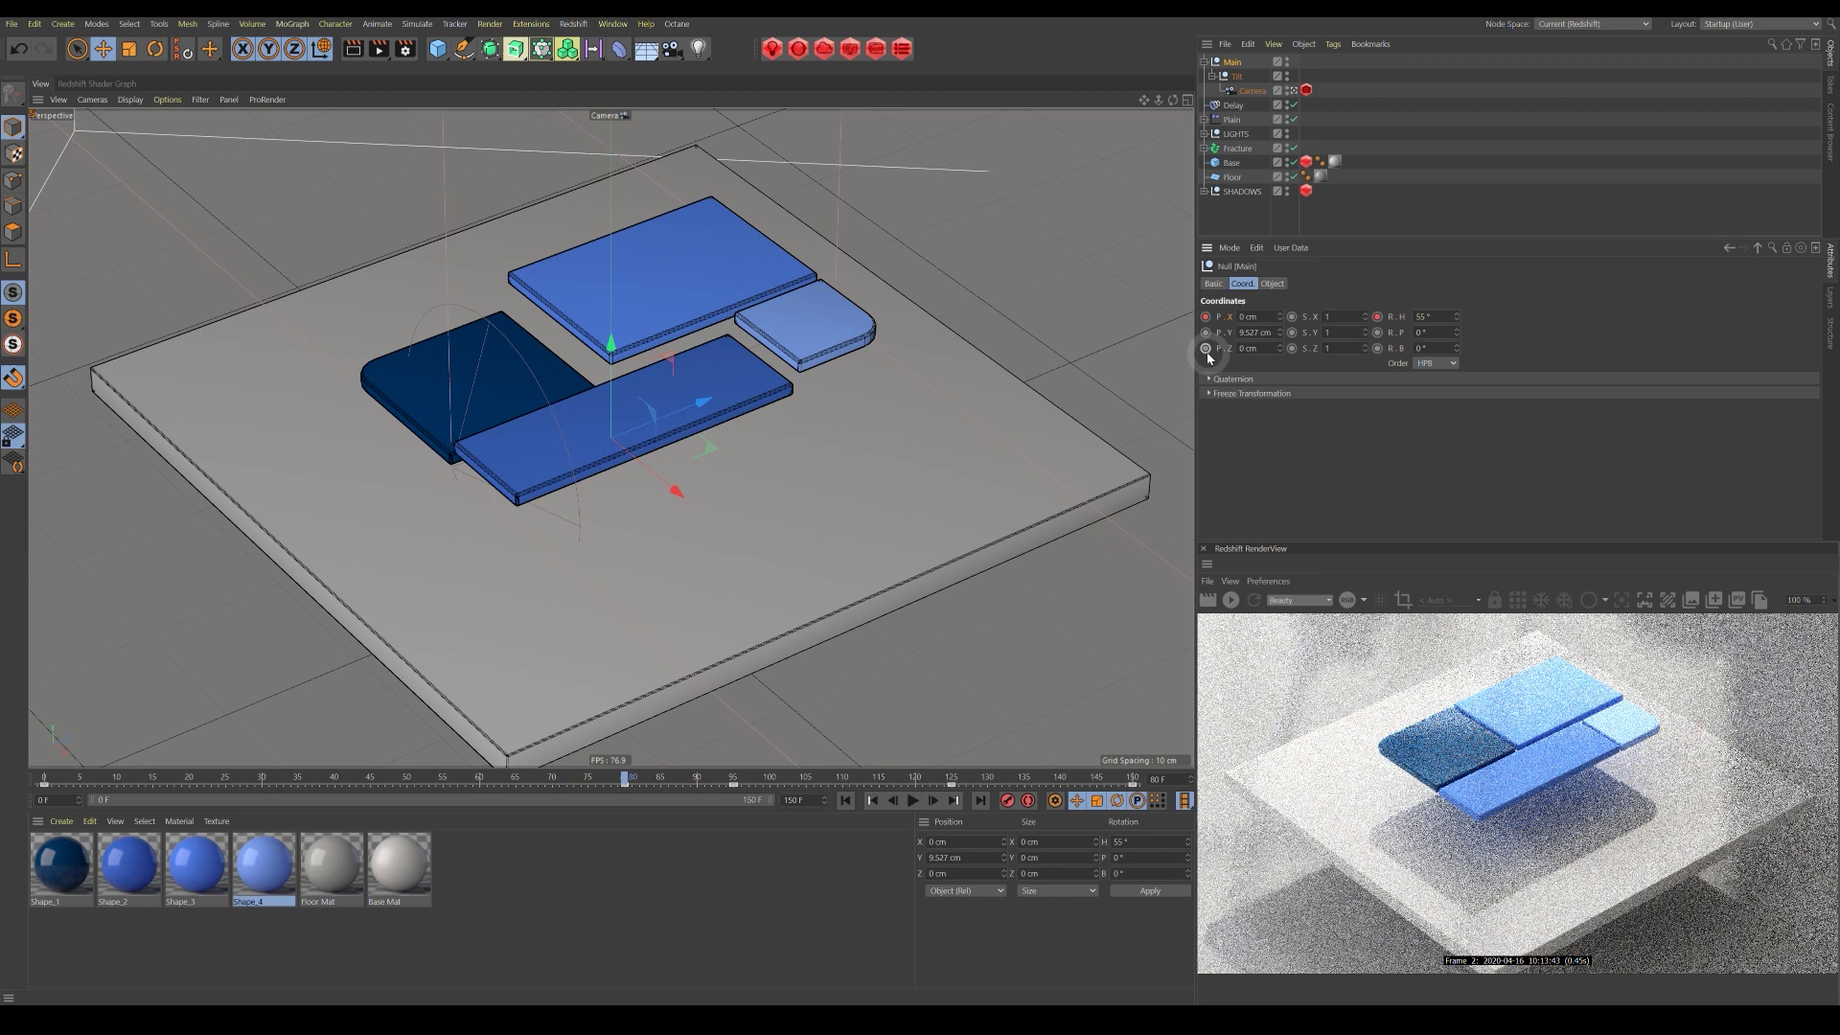
drag(625, 781, 733, 780)
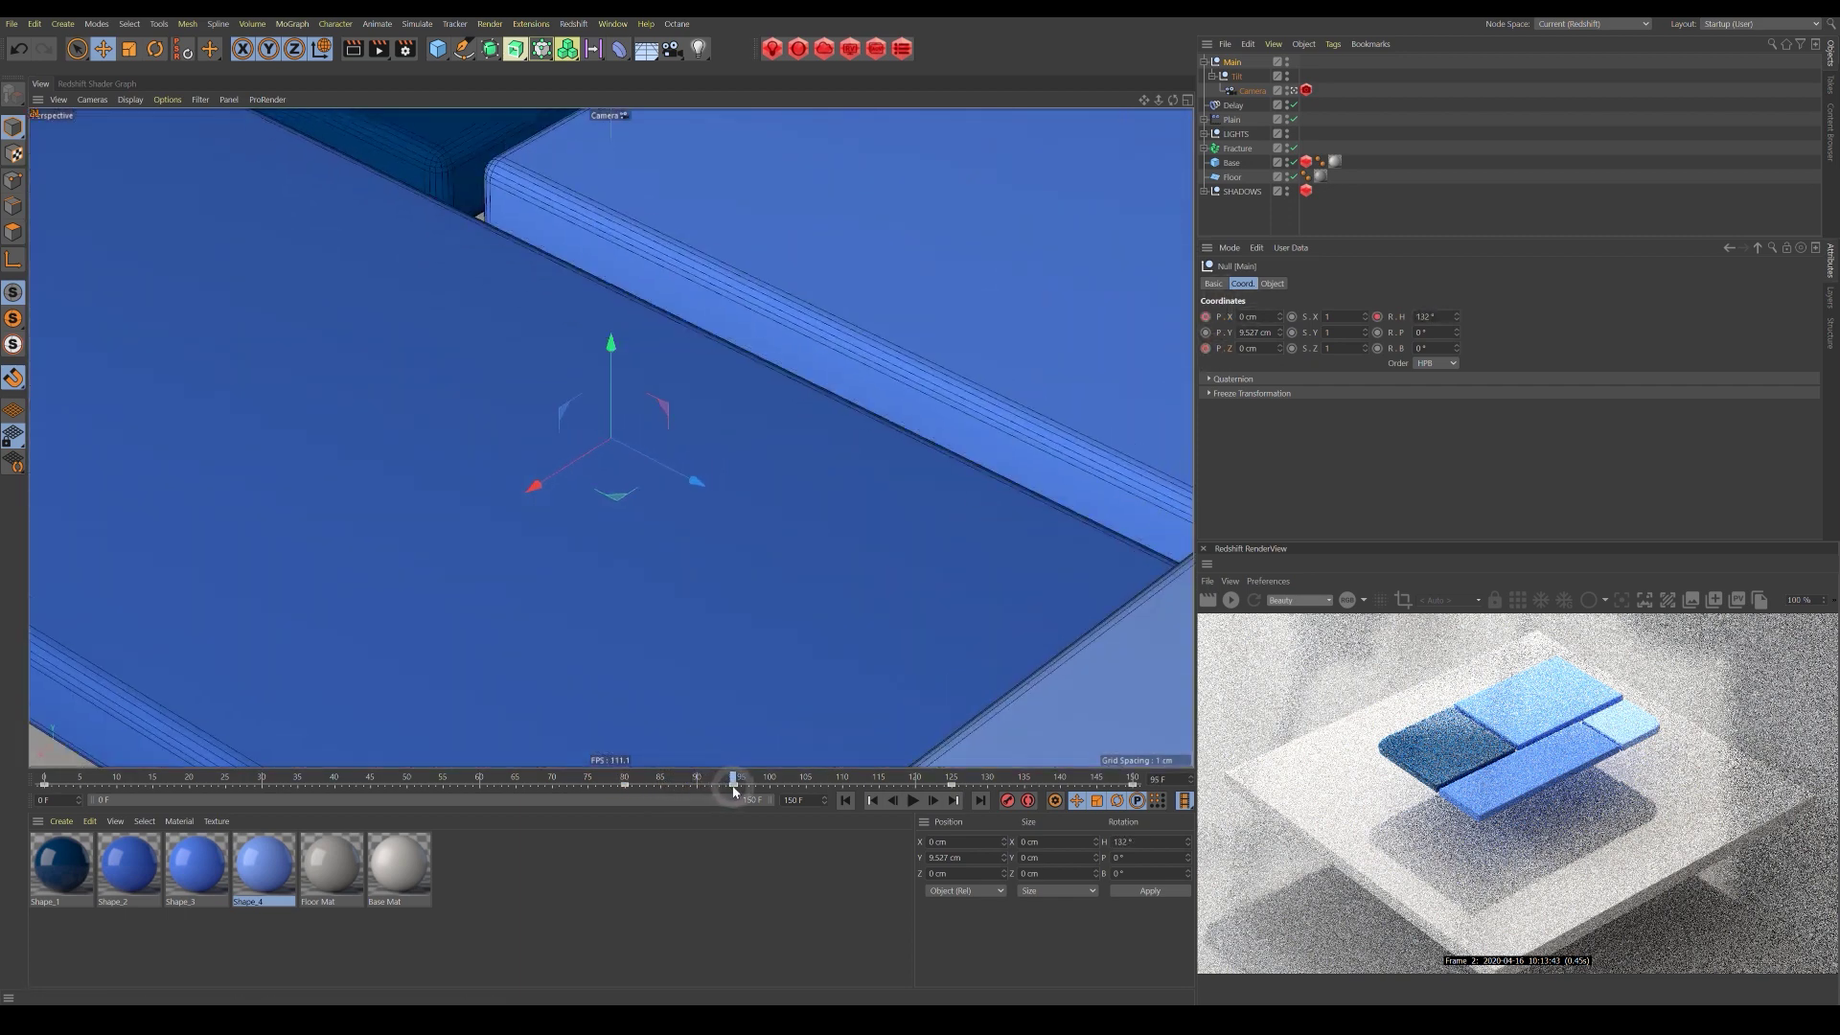
drag(702, 485, 570, 498)
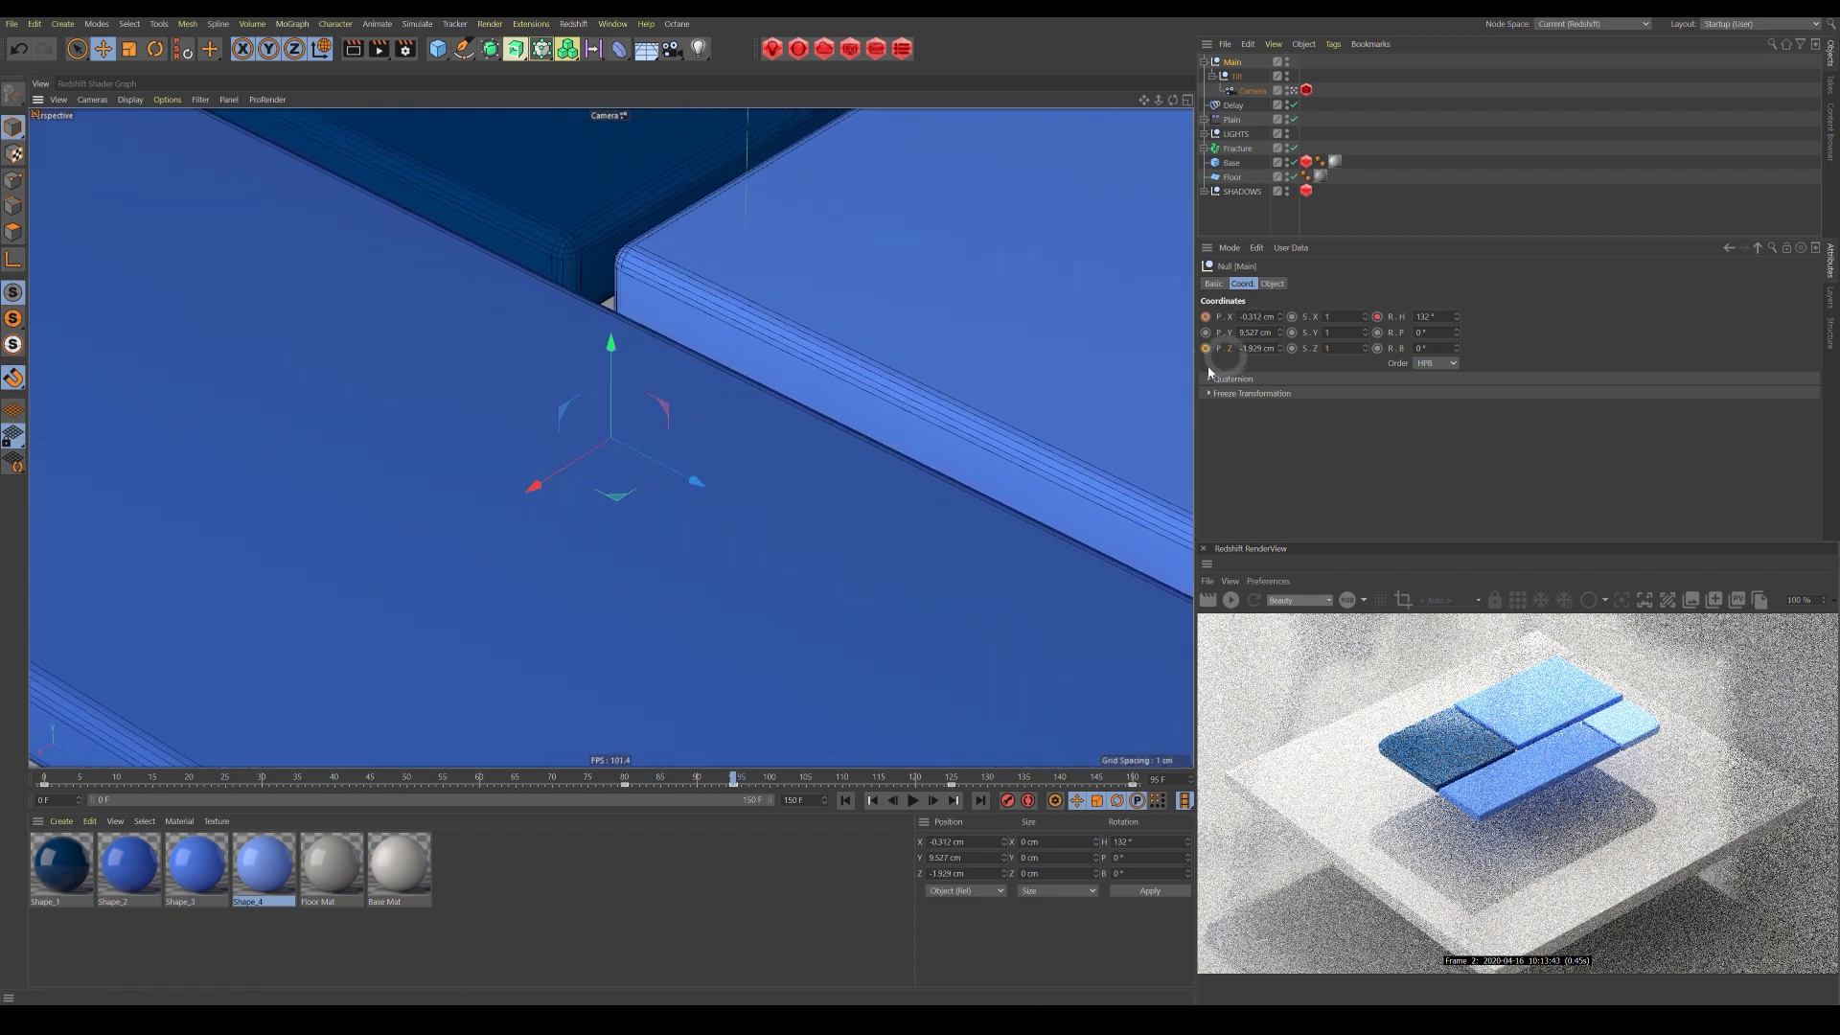
click(625, 780)
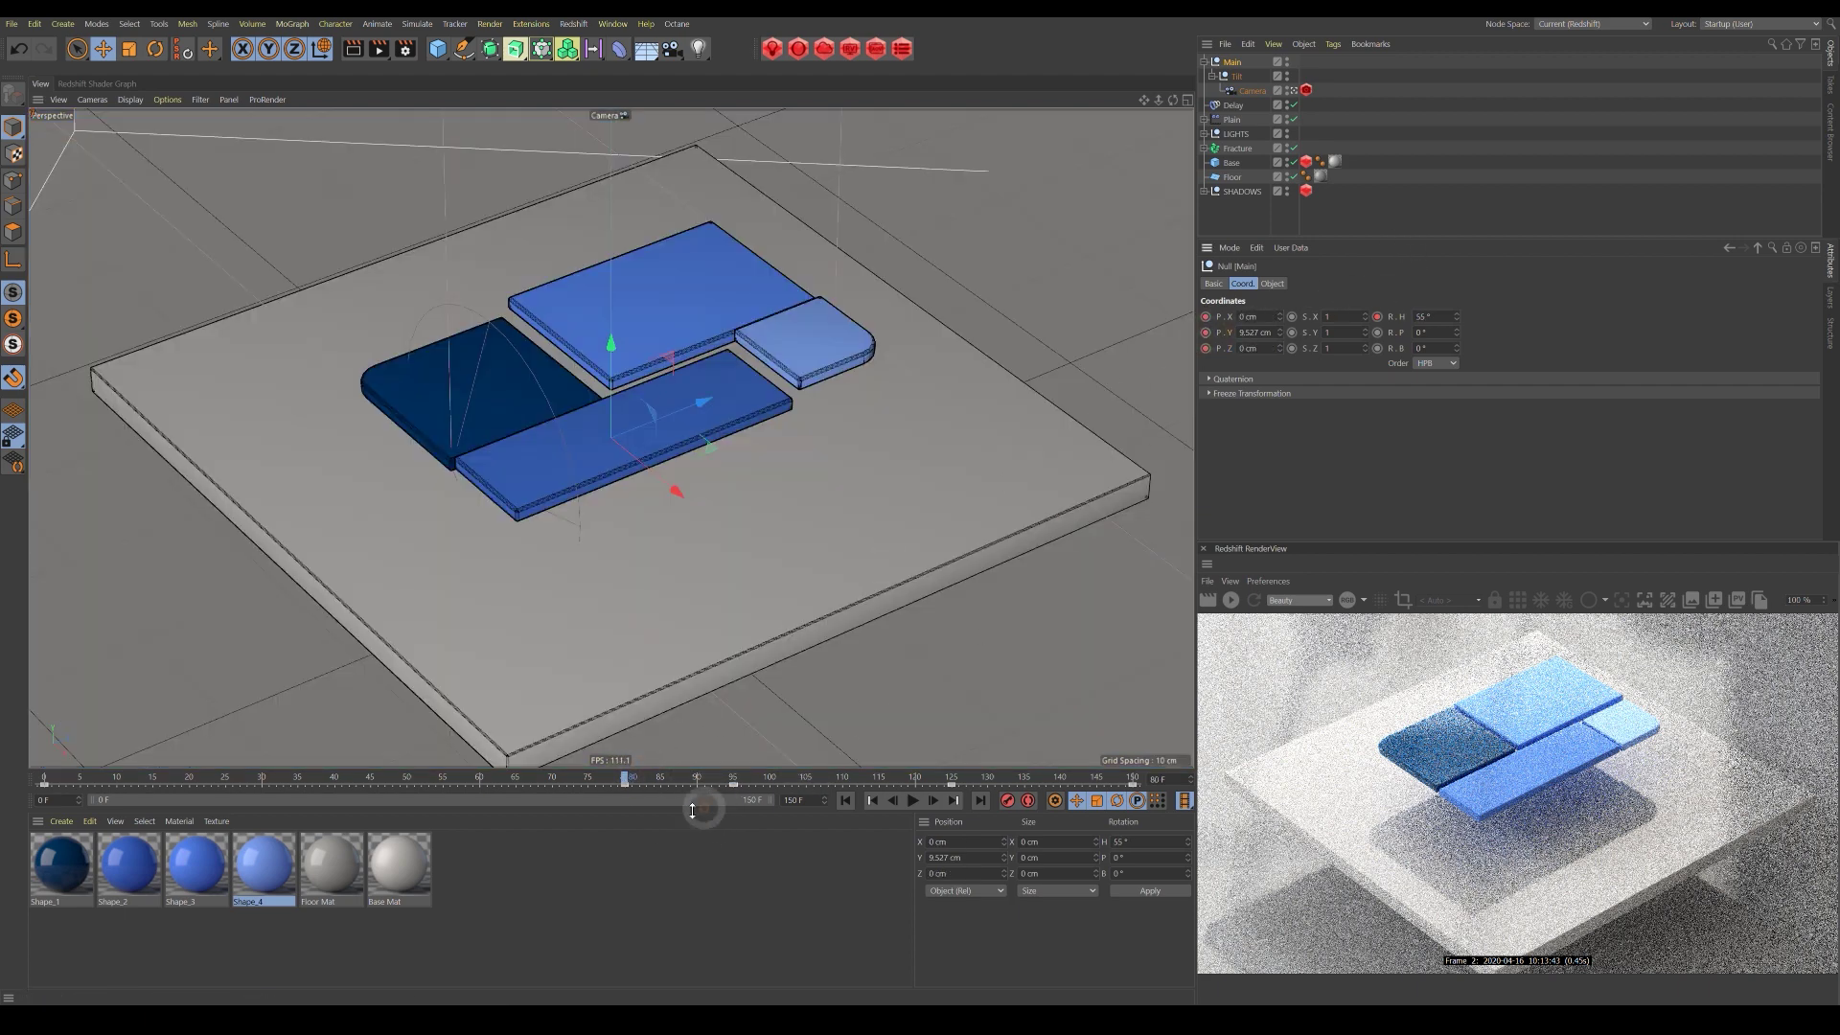
drag(640, 787, 733, 779)
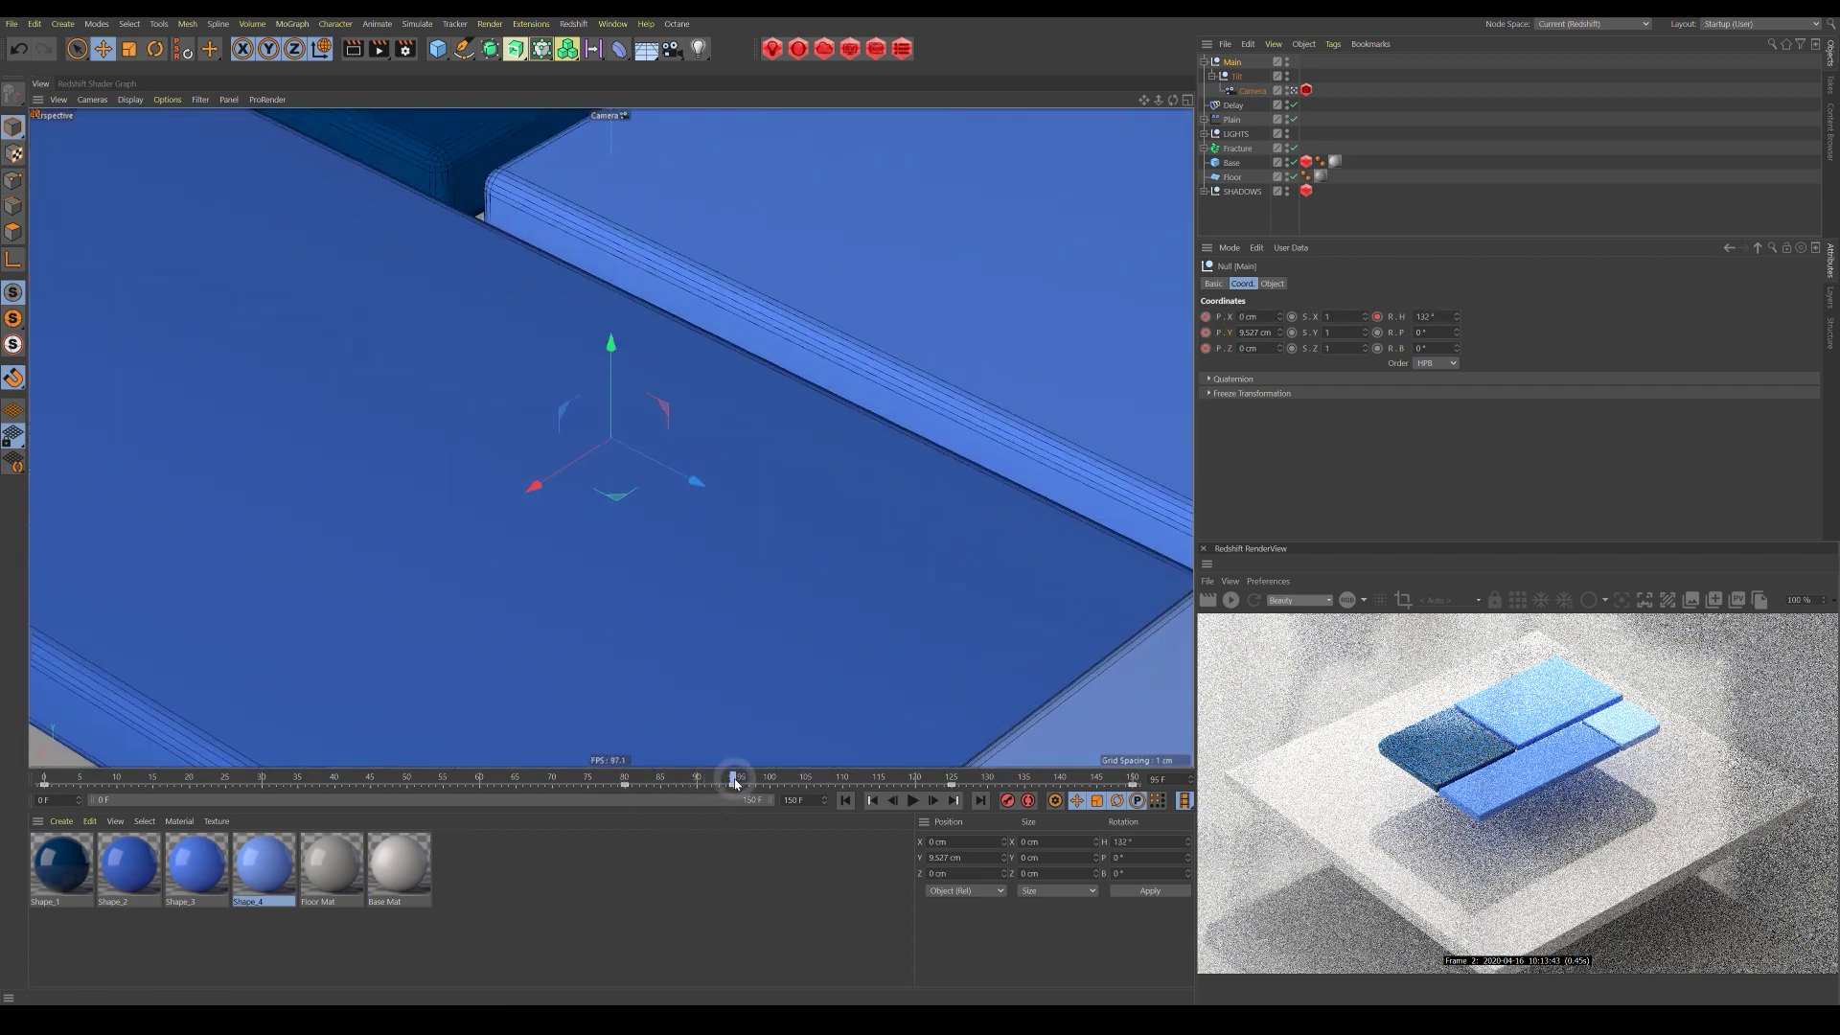
drag(592, 341, 670, 321)
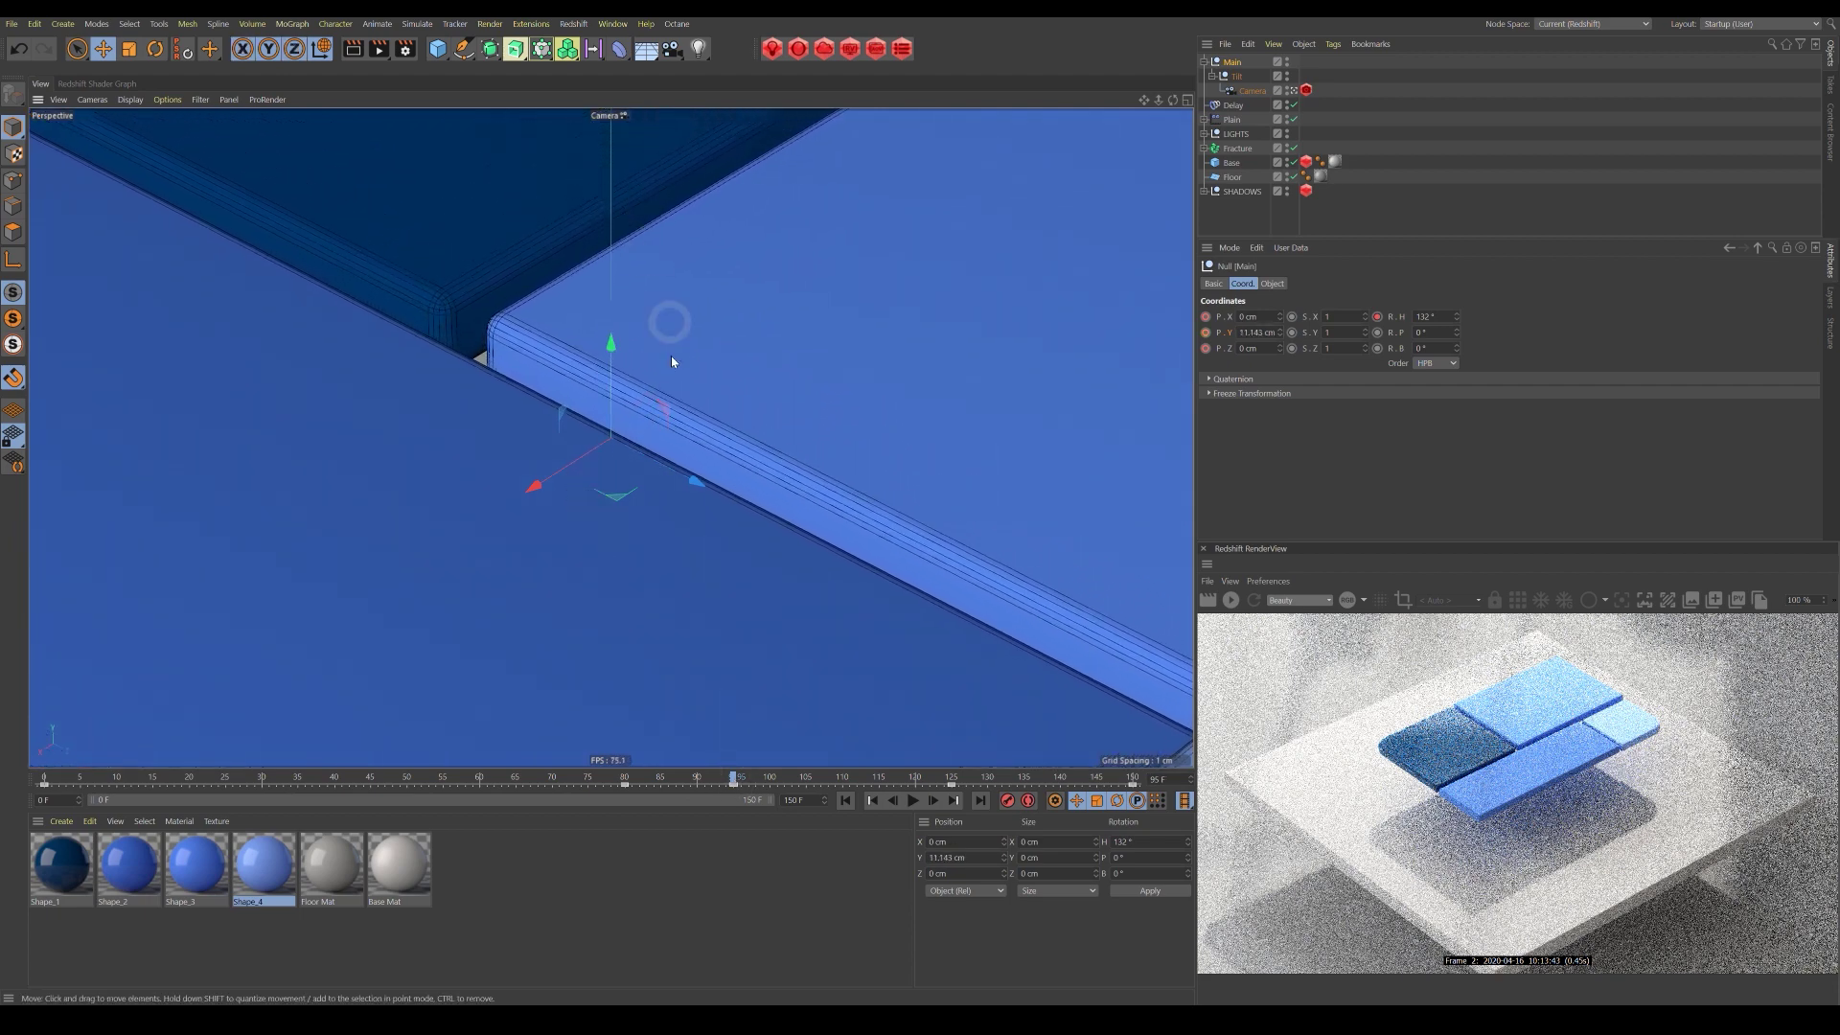
drag(696, 482, 563, 422)
Move the Main null to about X 0.979, Y 11.783, Z -0.951 cm on frame 95 and keyframe its position.
drag(658, 783, 733, 781)
drag(654, 471, 655, 471)
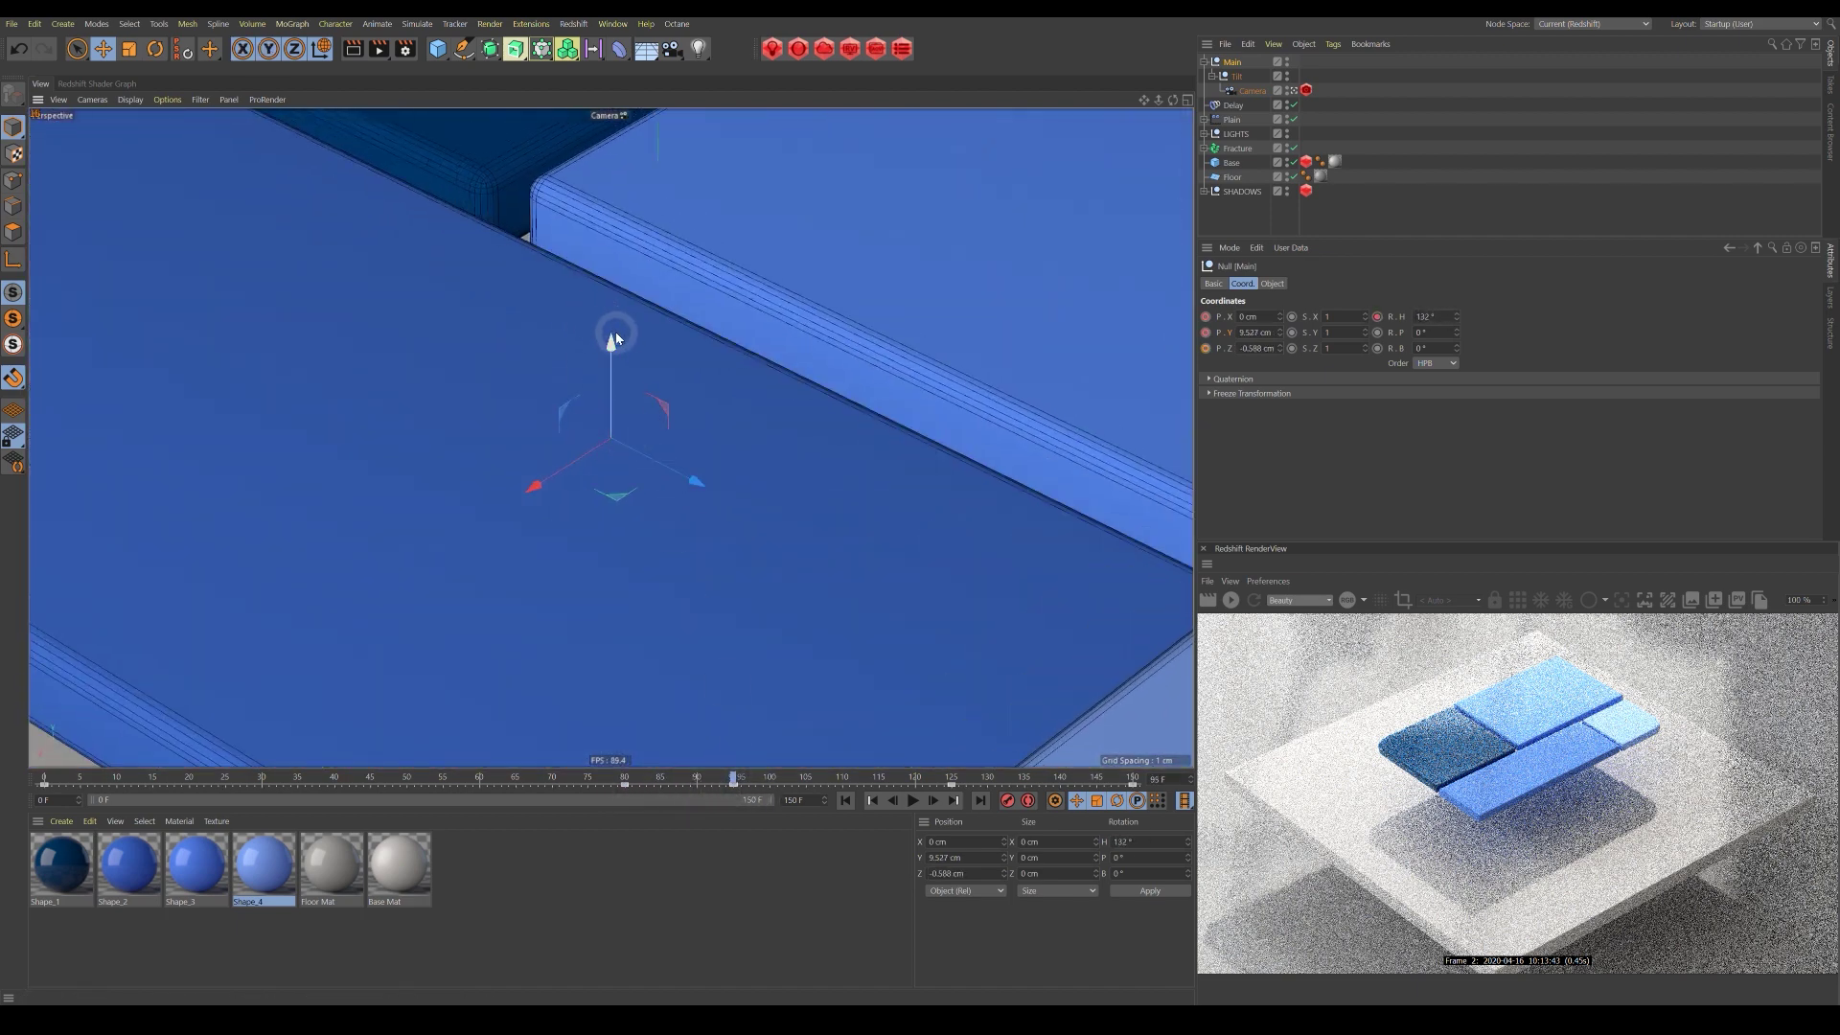
drag(615, 331, 658, 144)
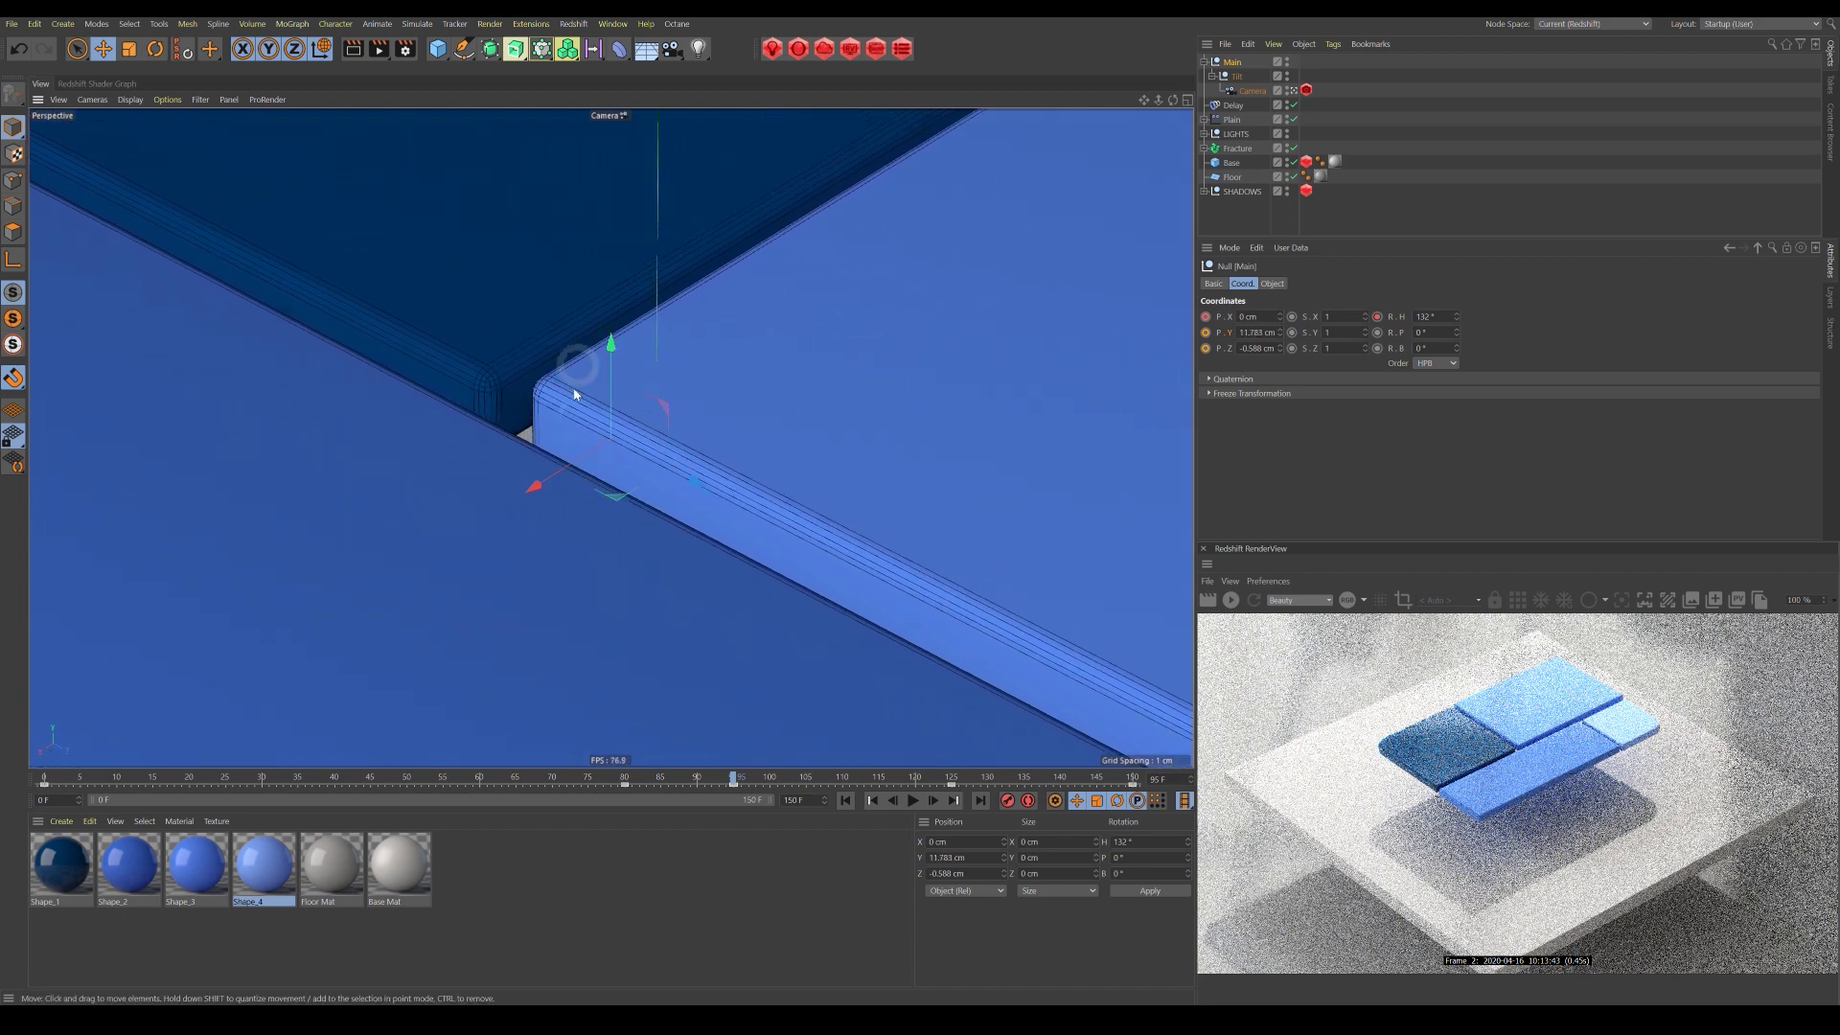
drag(537, 486, 452, 527)
drag(709, 495, 541, 489)
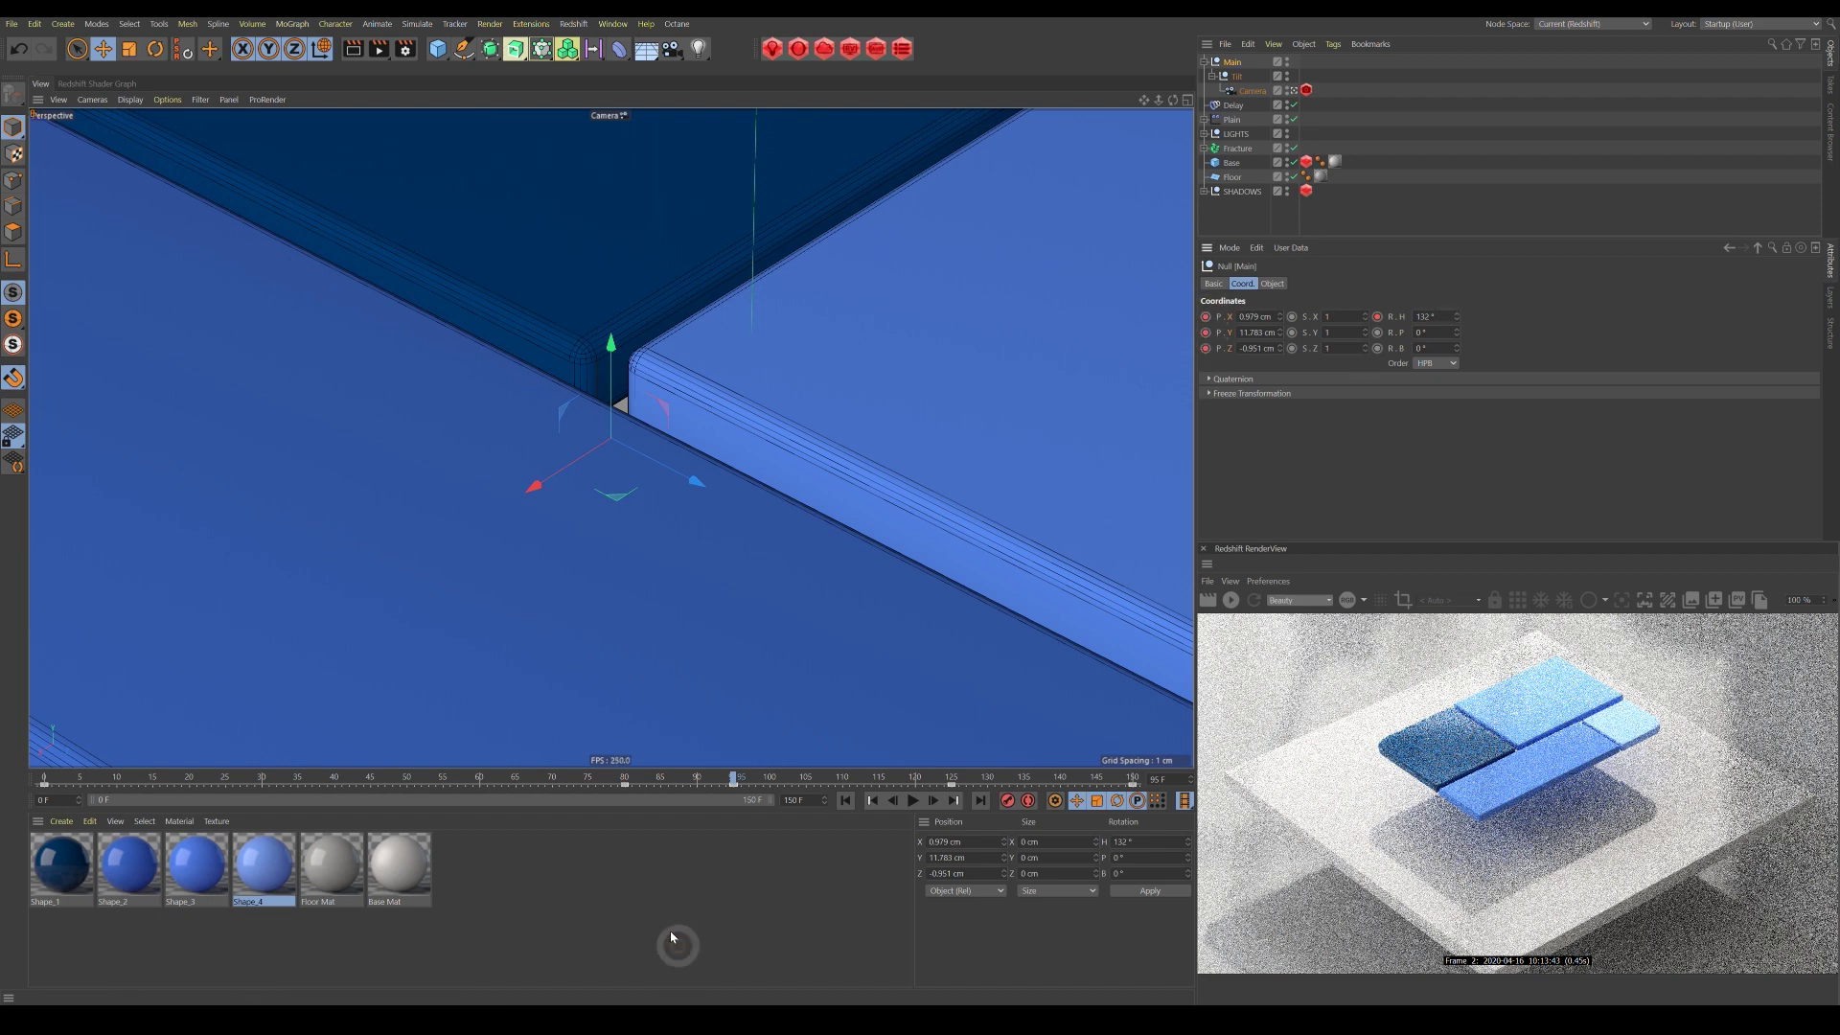
Keyframe the Main null's X, Y and Z position on frame 125 with the same values as on frame 95.
click(624, 778)
drag(624, 778, 950, 779)
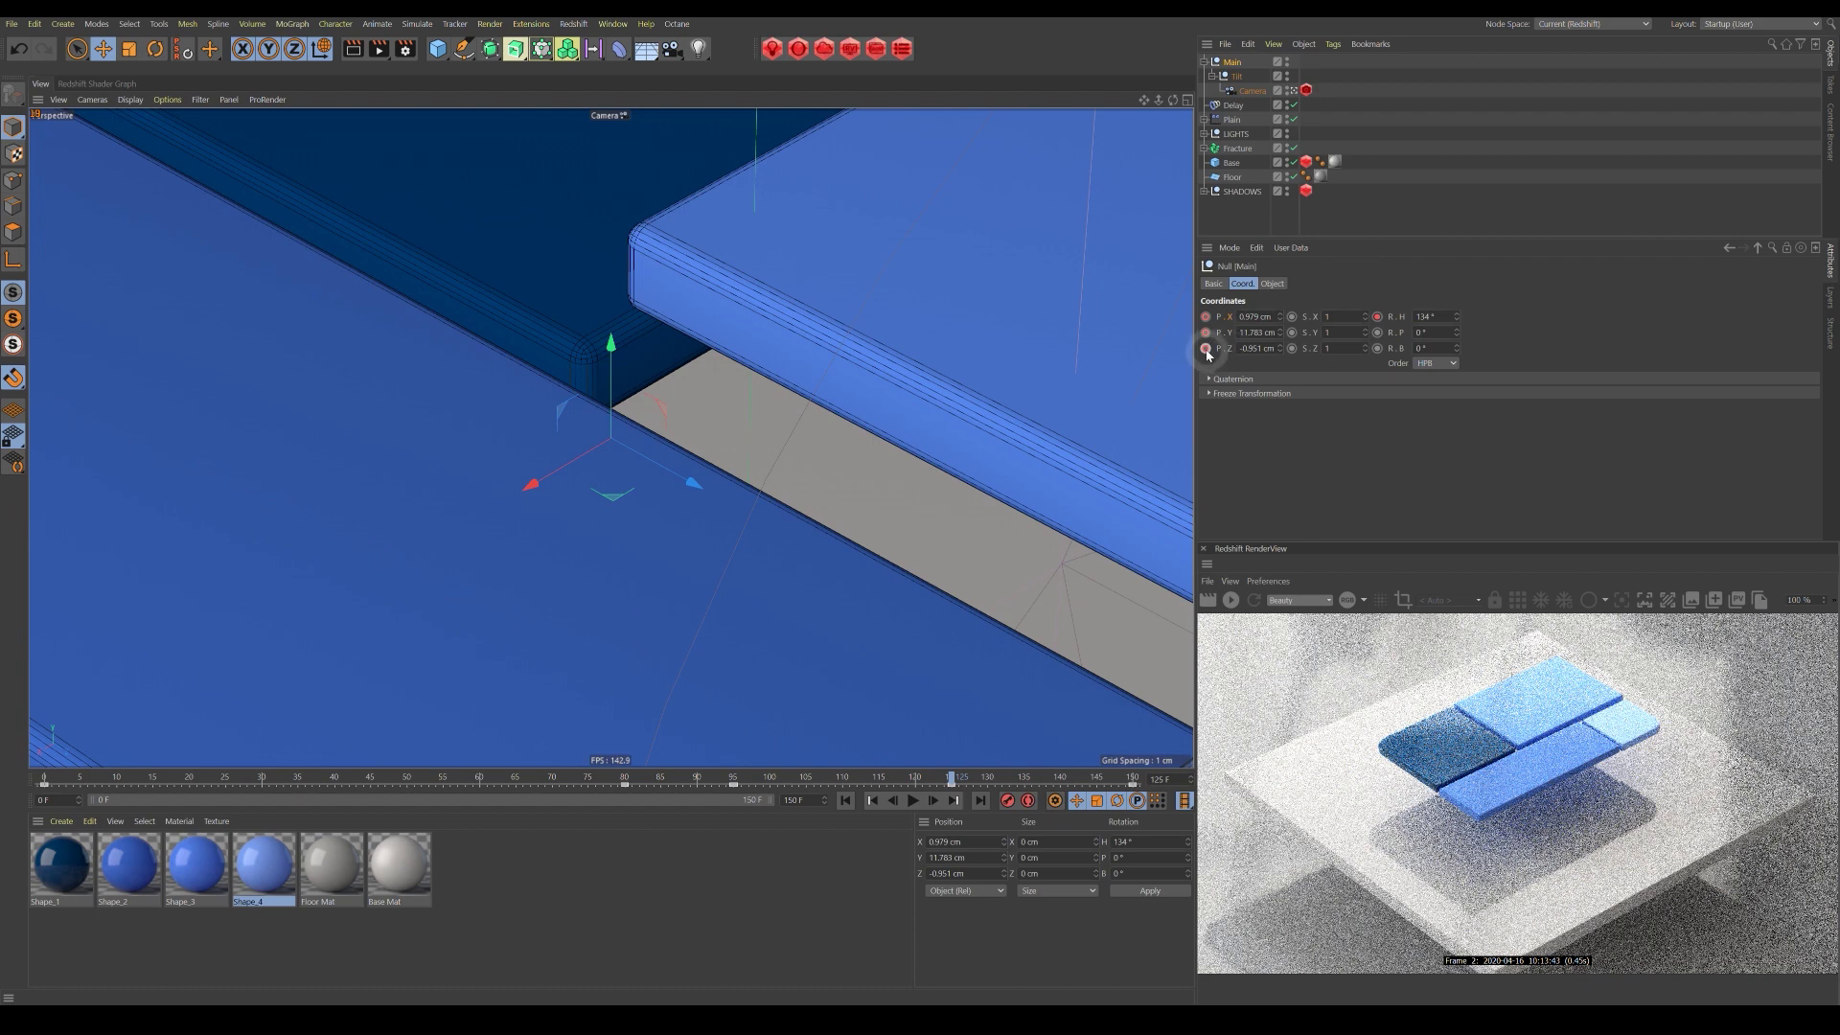
drag(987, 779, 1134, 778)
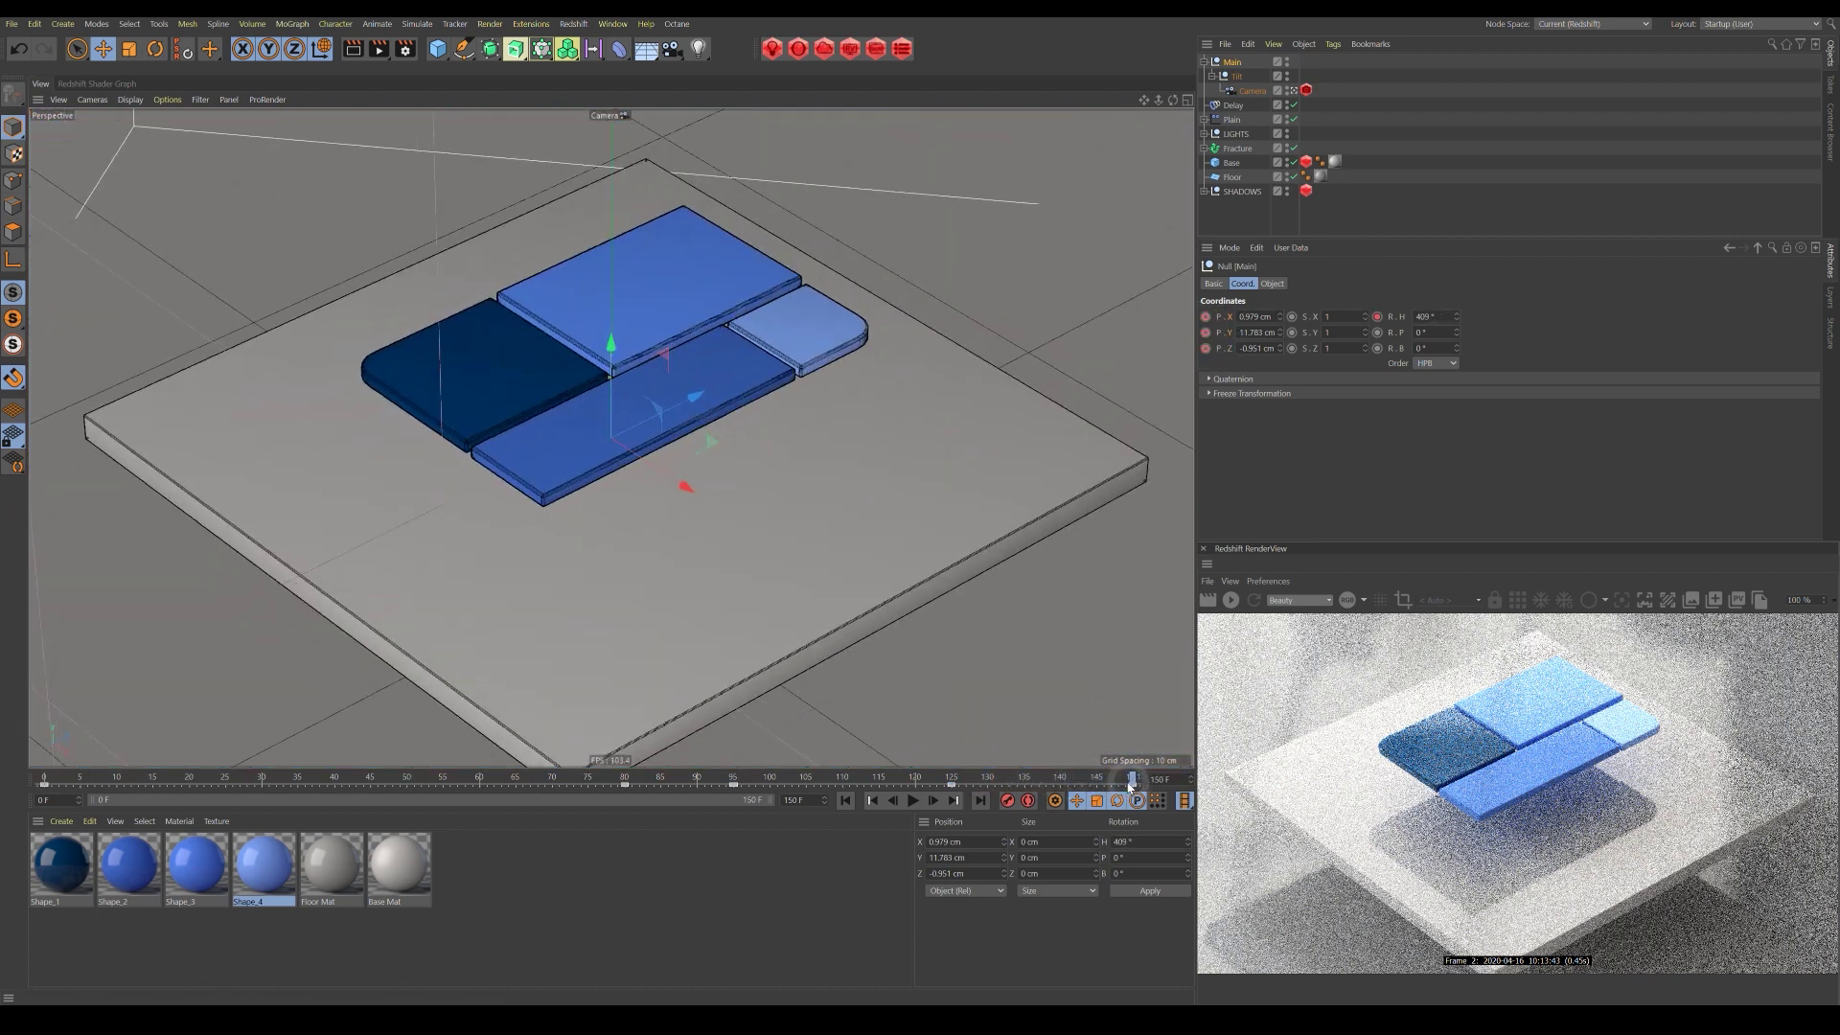
Set the Main null's position on frame 150 to X 0, Y 9.527 (copied from frame 80) and Z 0 cm, and keyframe it.
drag(612, 778, 625, 778)
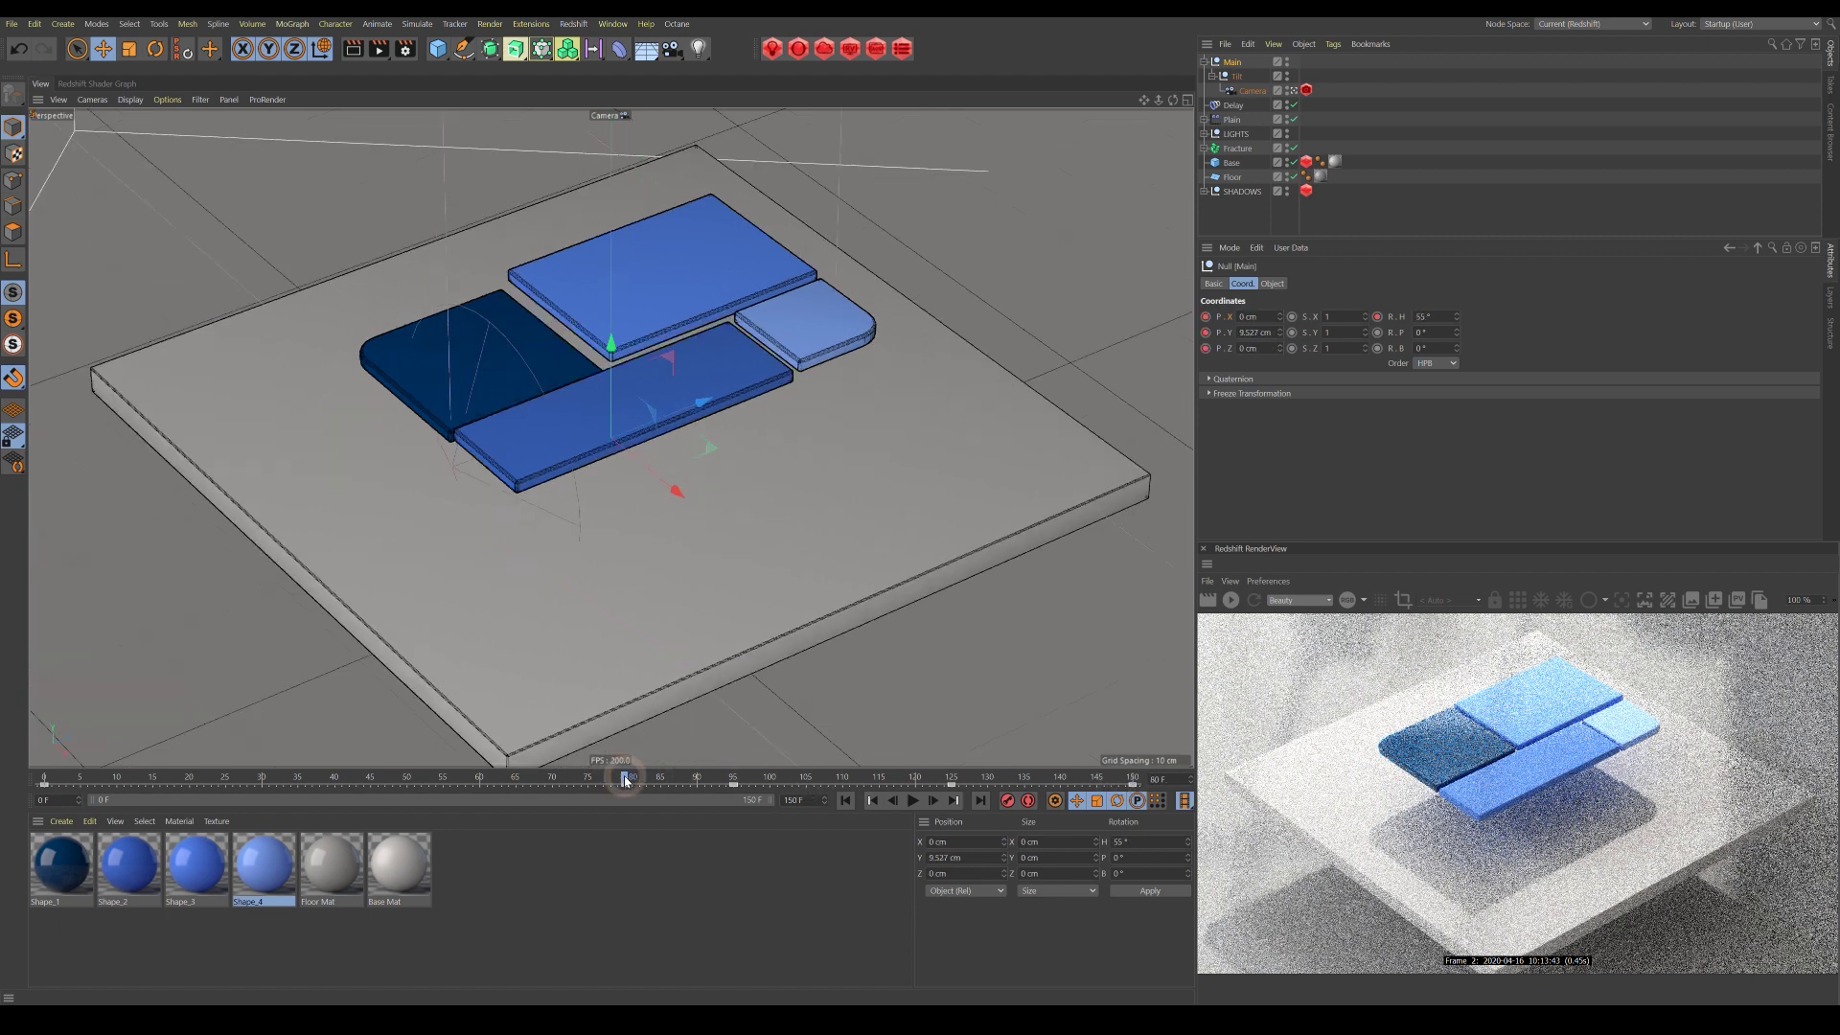
double_click(1256, 331)
key(ctrl+c)
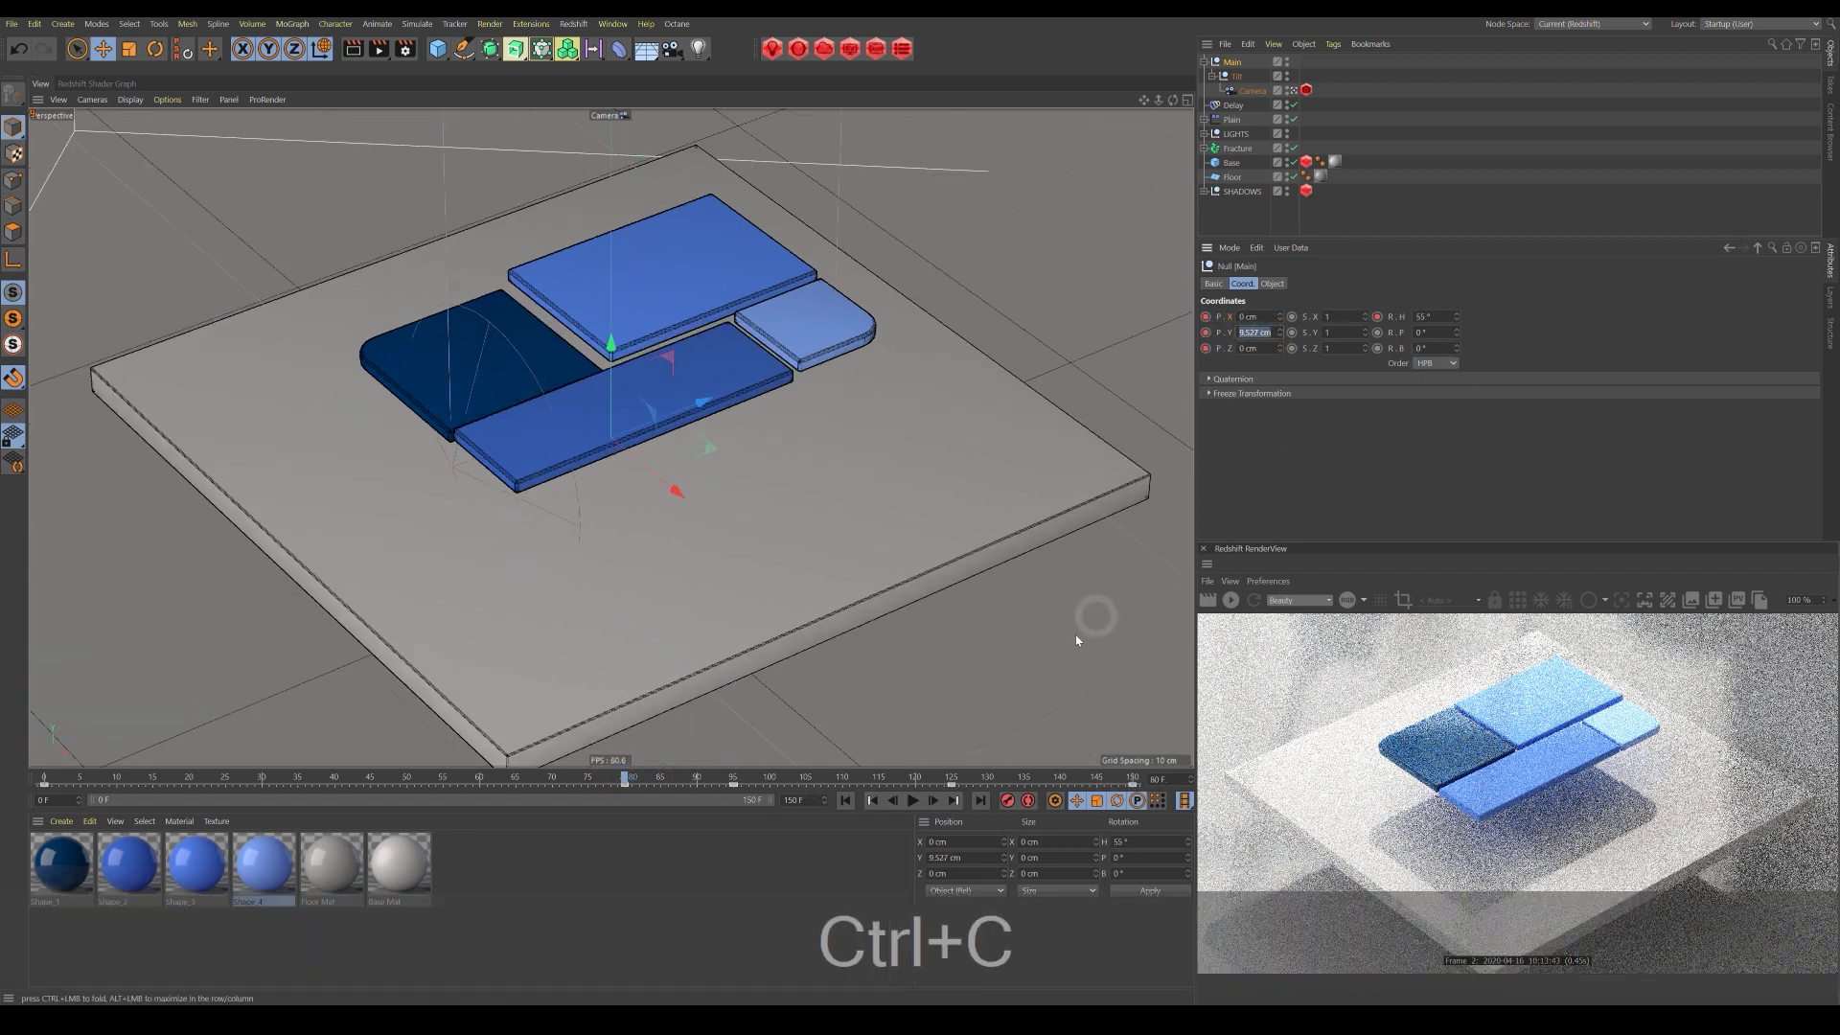
click(1133, 779)
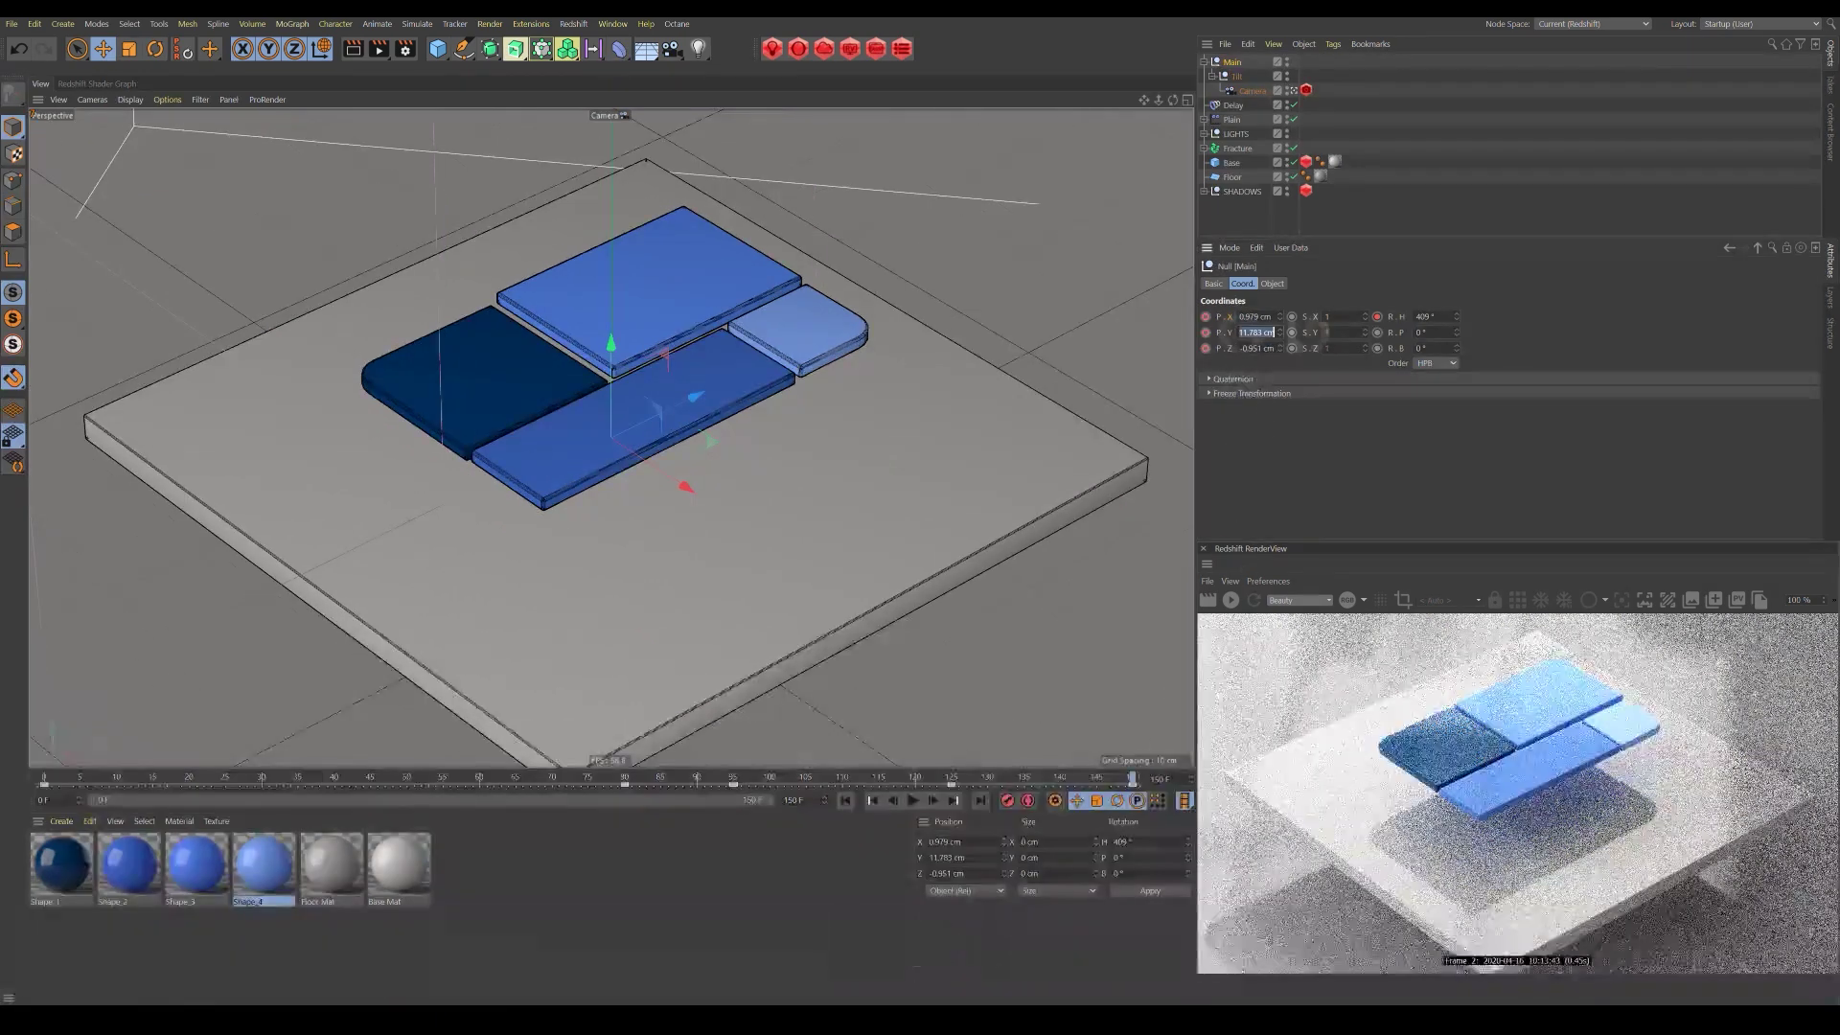
key(ctrl+v)
double_click(1256, 316)
text(0)
double_click(1255, 348)
text(0)
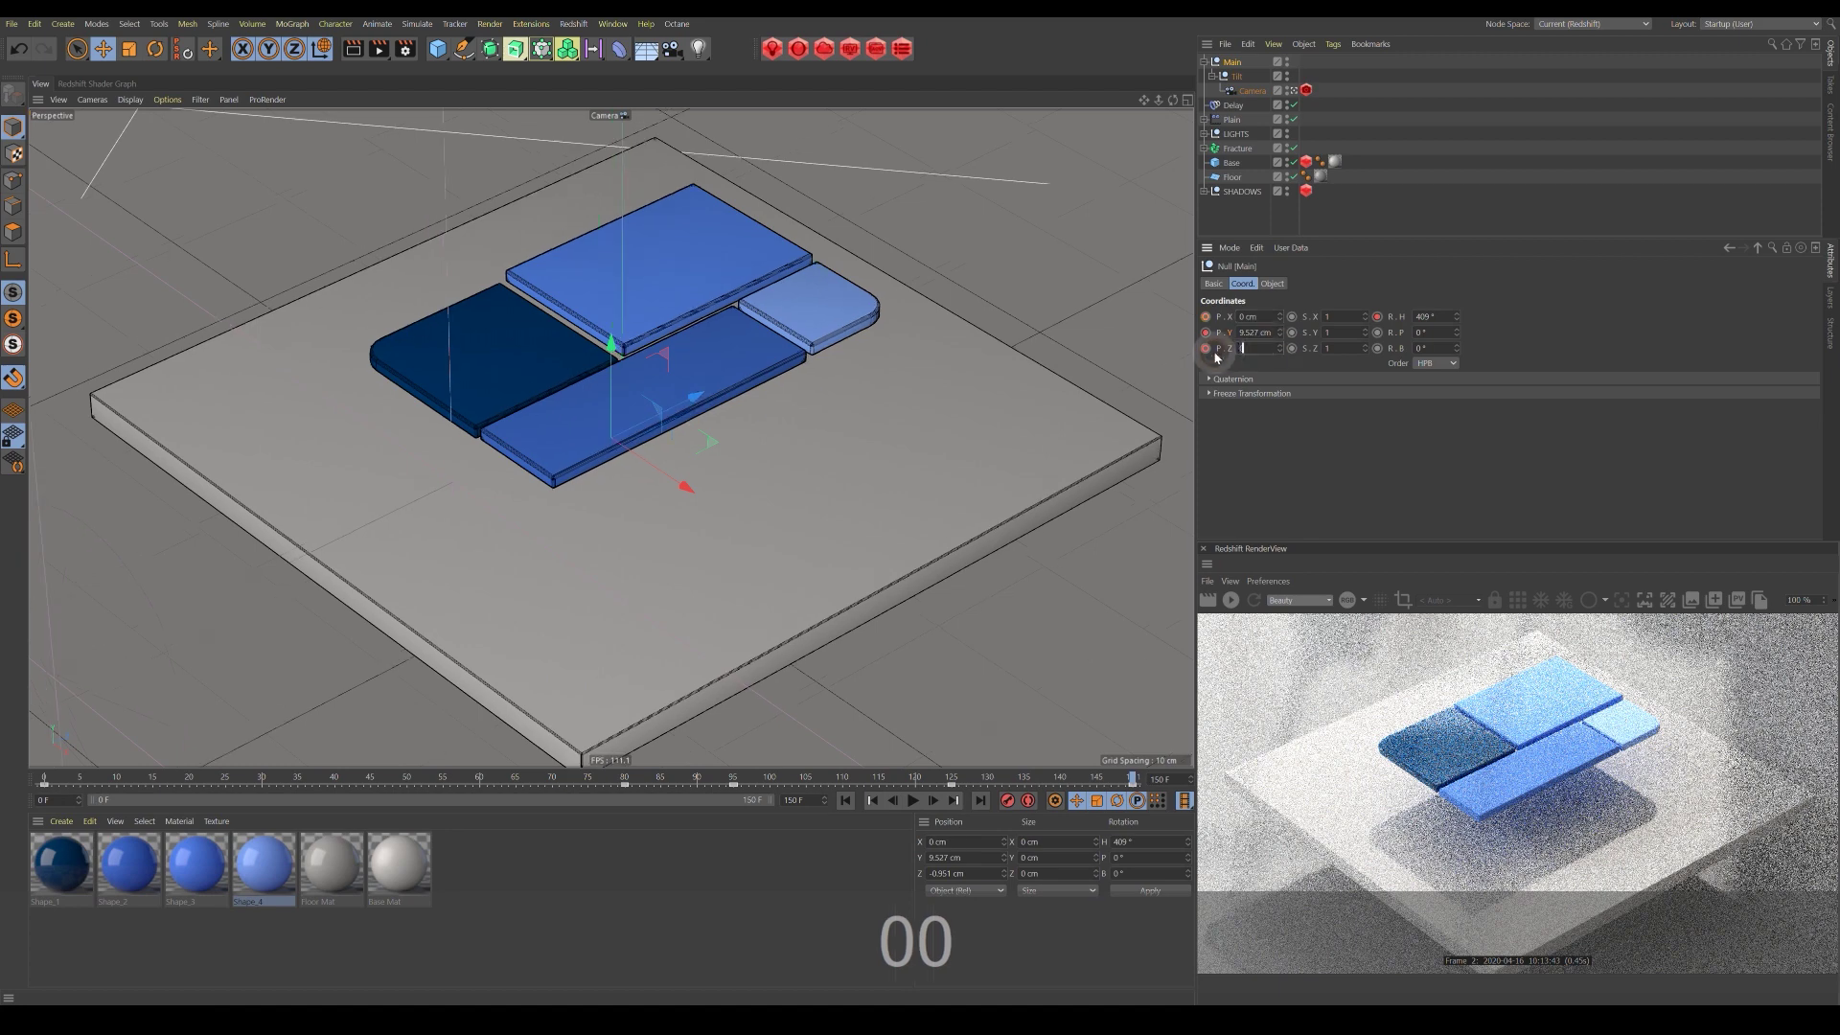
click(1205, 317)
click(1206, 349)
Keyframe the Tilt null's pitch rotation on frame 80, and at about -61° on frame 95.
drag(1007, 777, 625, 850)
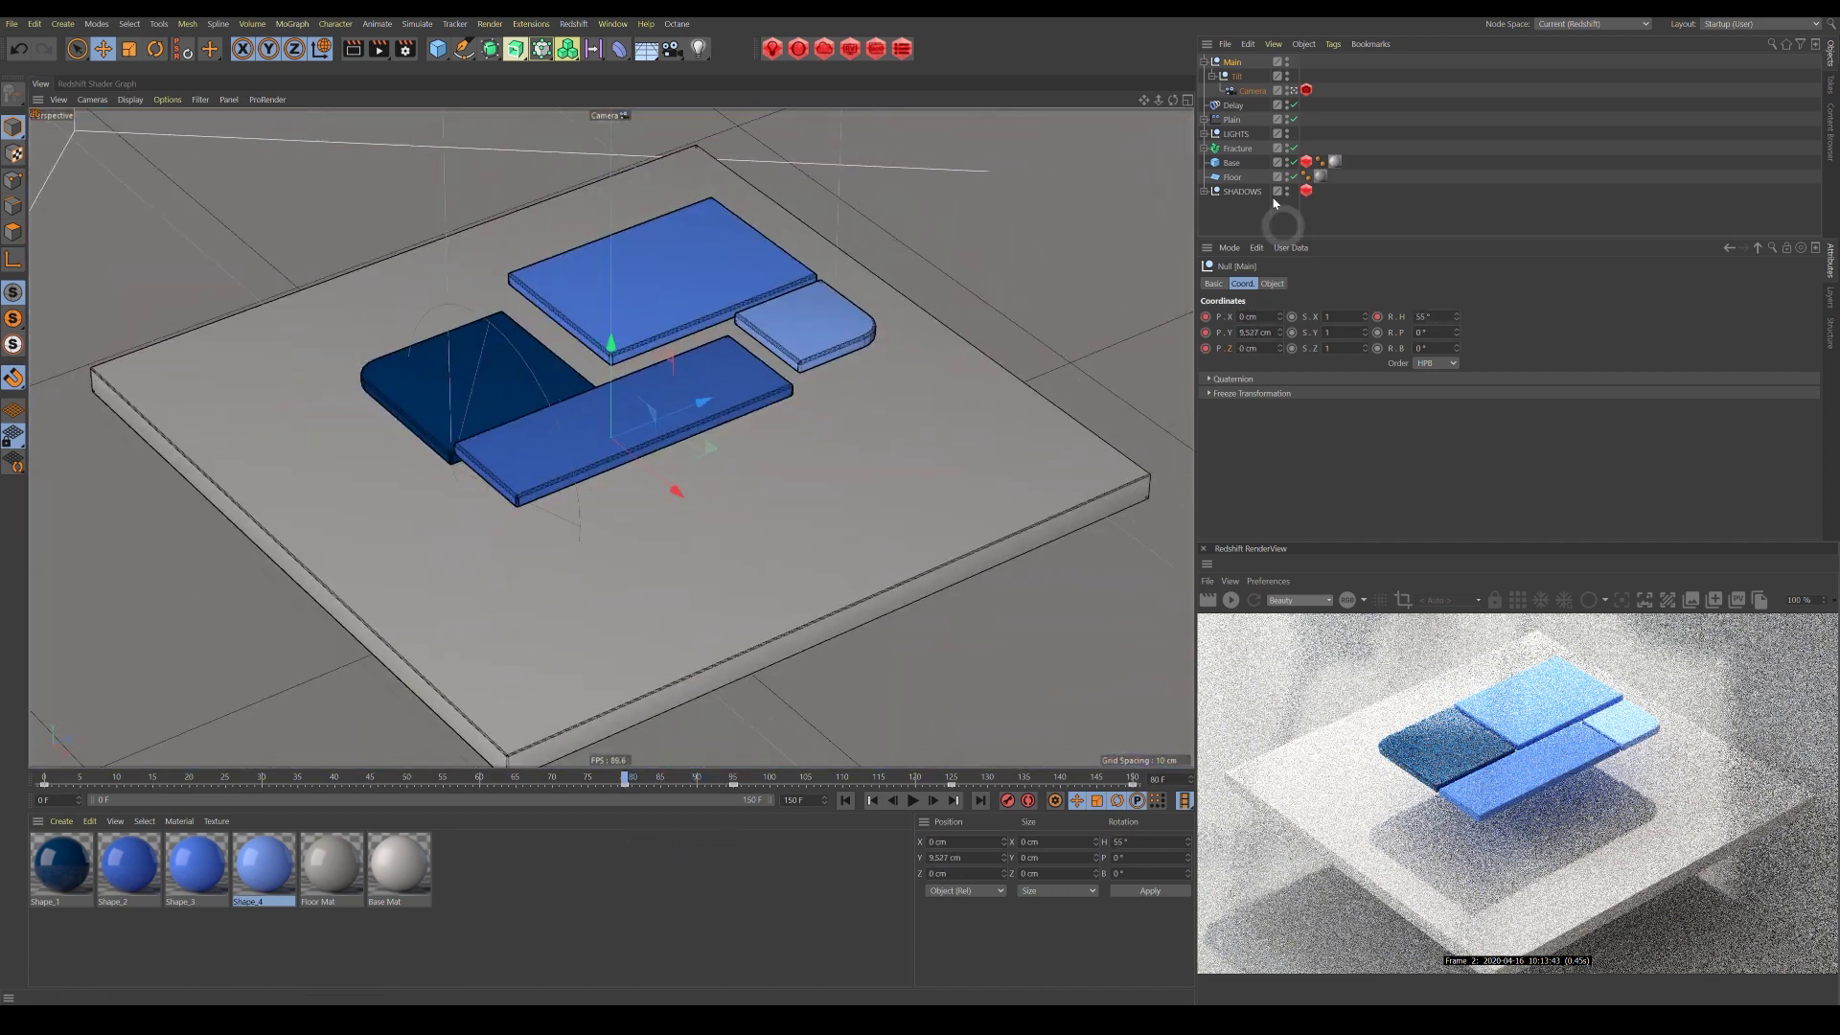
click(1236, 76)
click(1379, 333)
drag(628, 778, 735, 795)
drag(1457, 330, 1457, 333)
click(1378, 335)
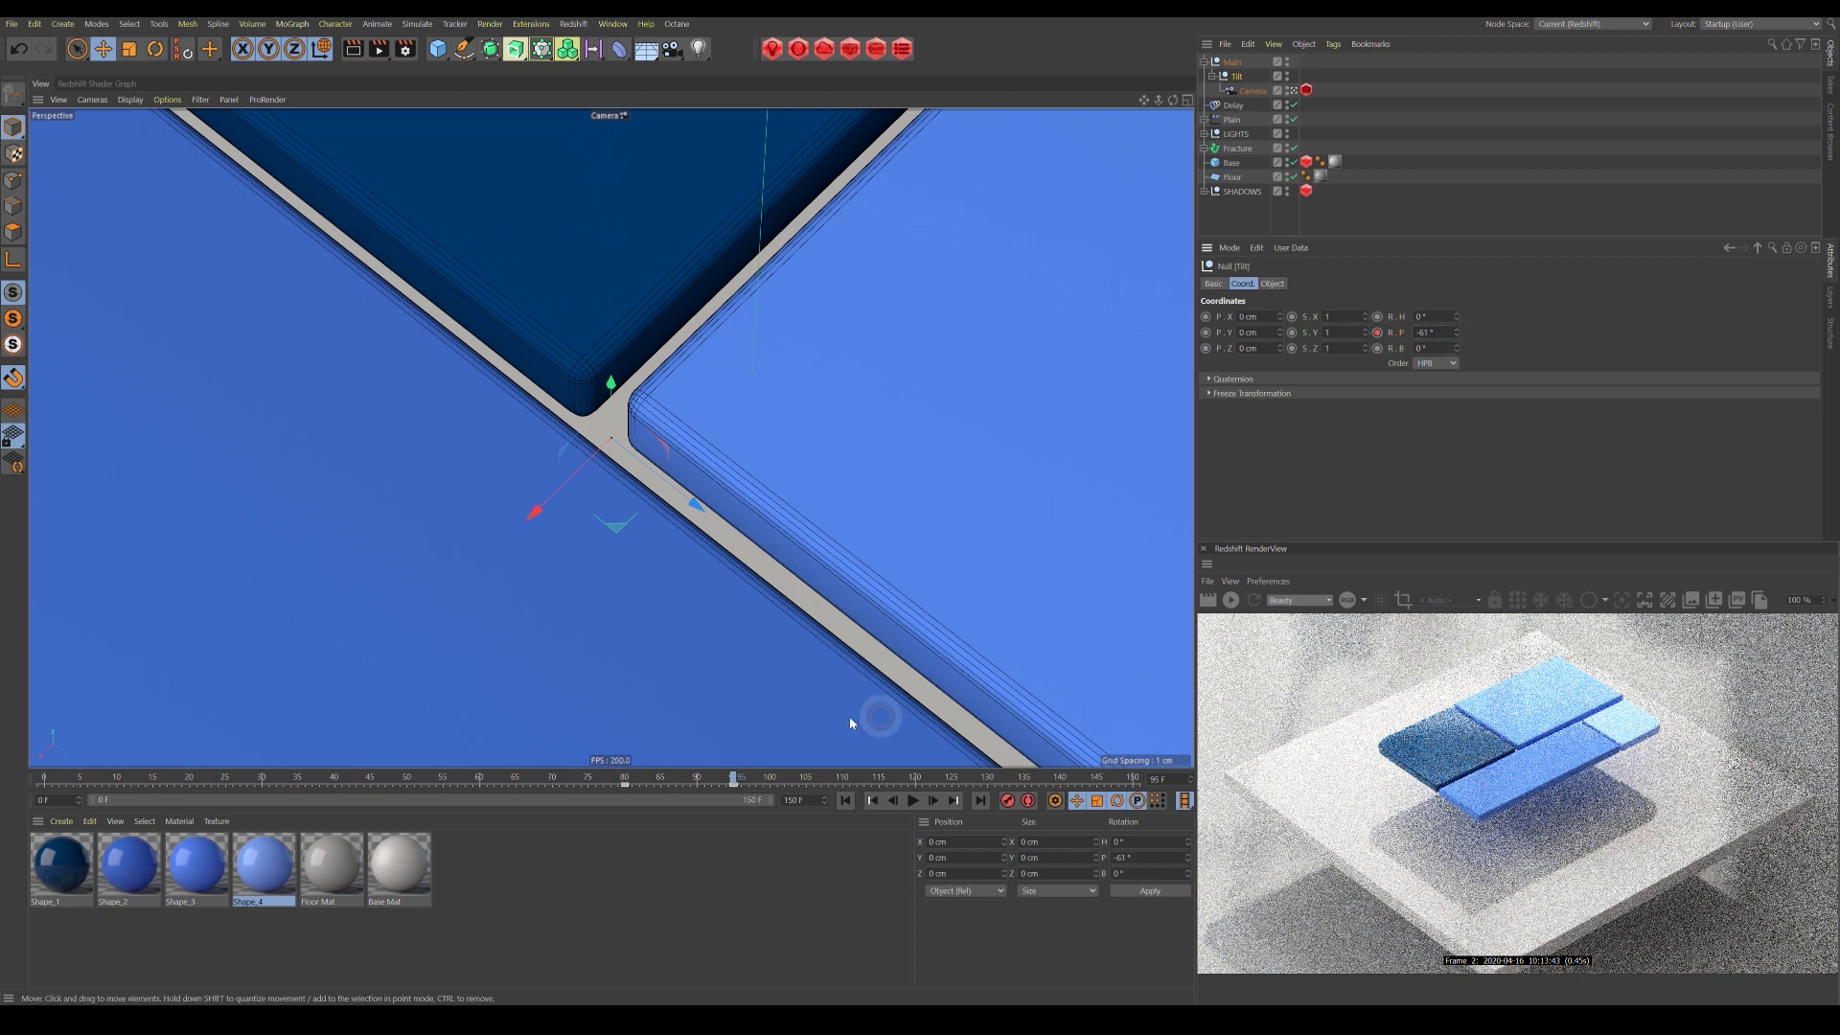
Set the Tilt null's pitch rotation to -35° on frame 150 and keyframe it.
drag(630, 779, 1132, 787)
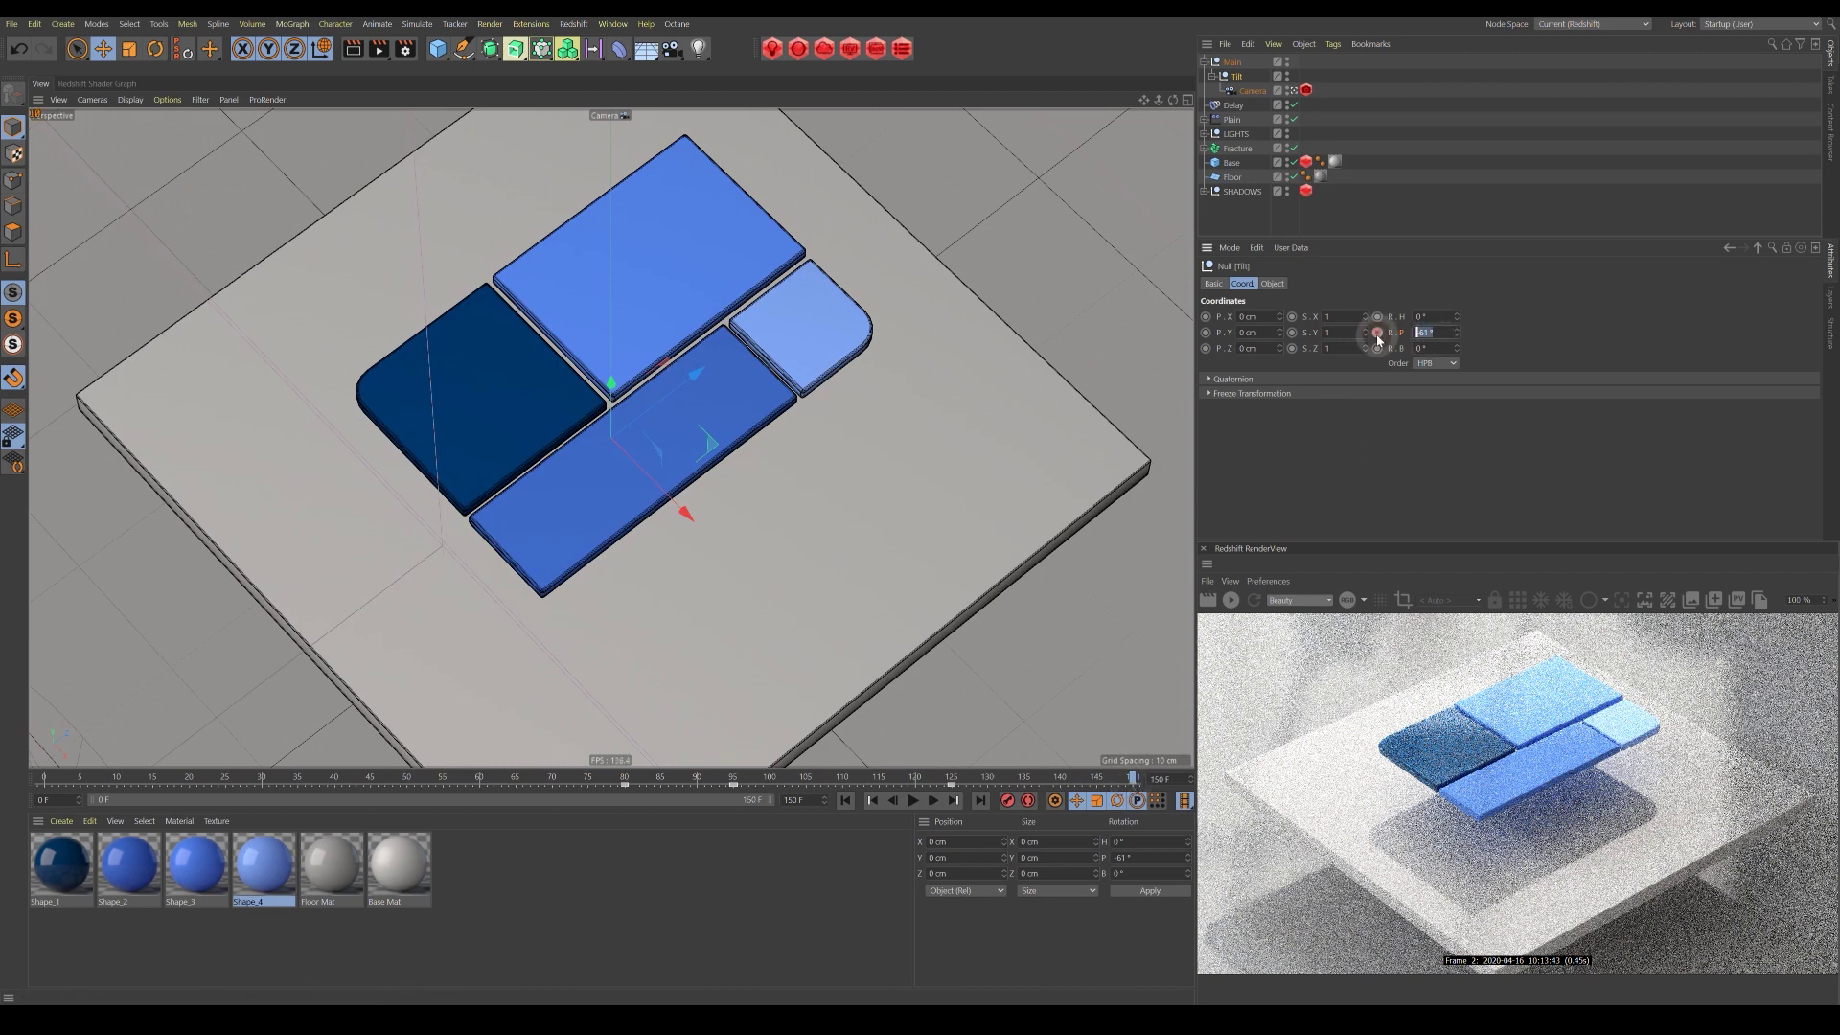
text(-35)
key(Return)
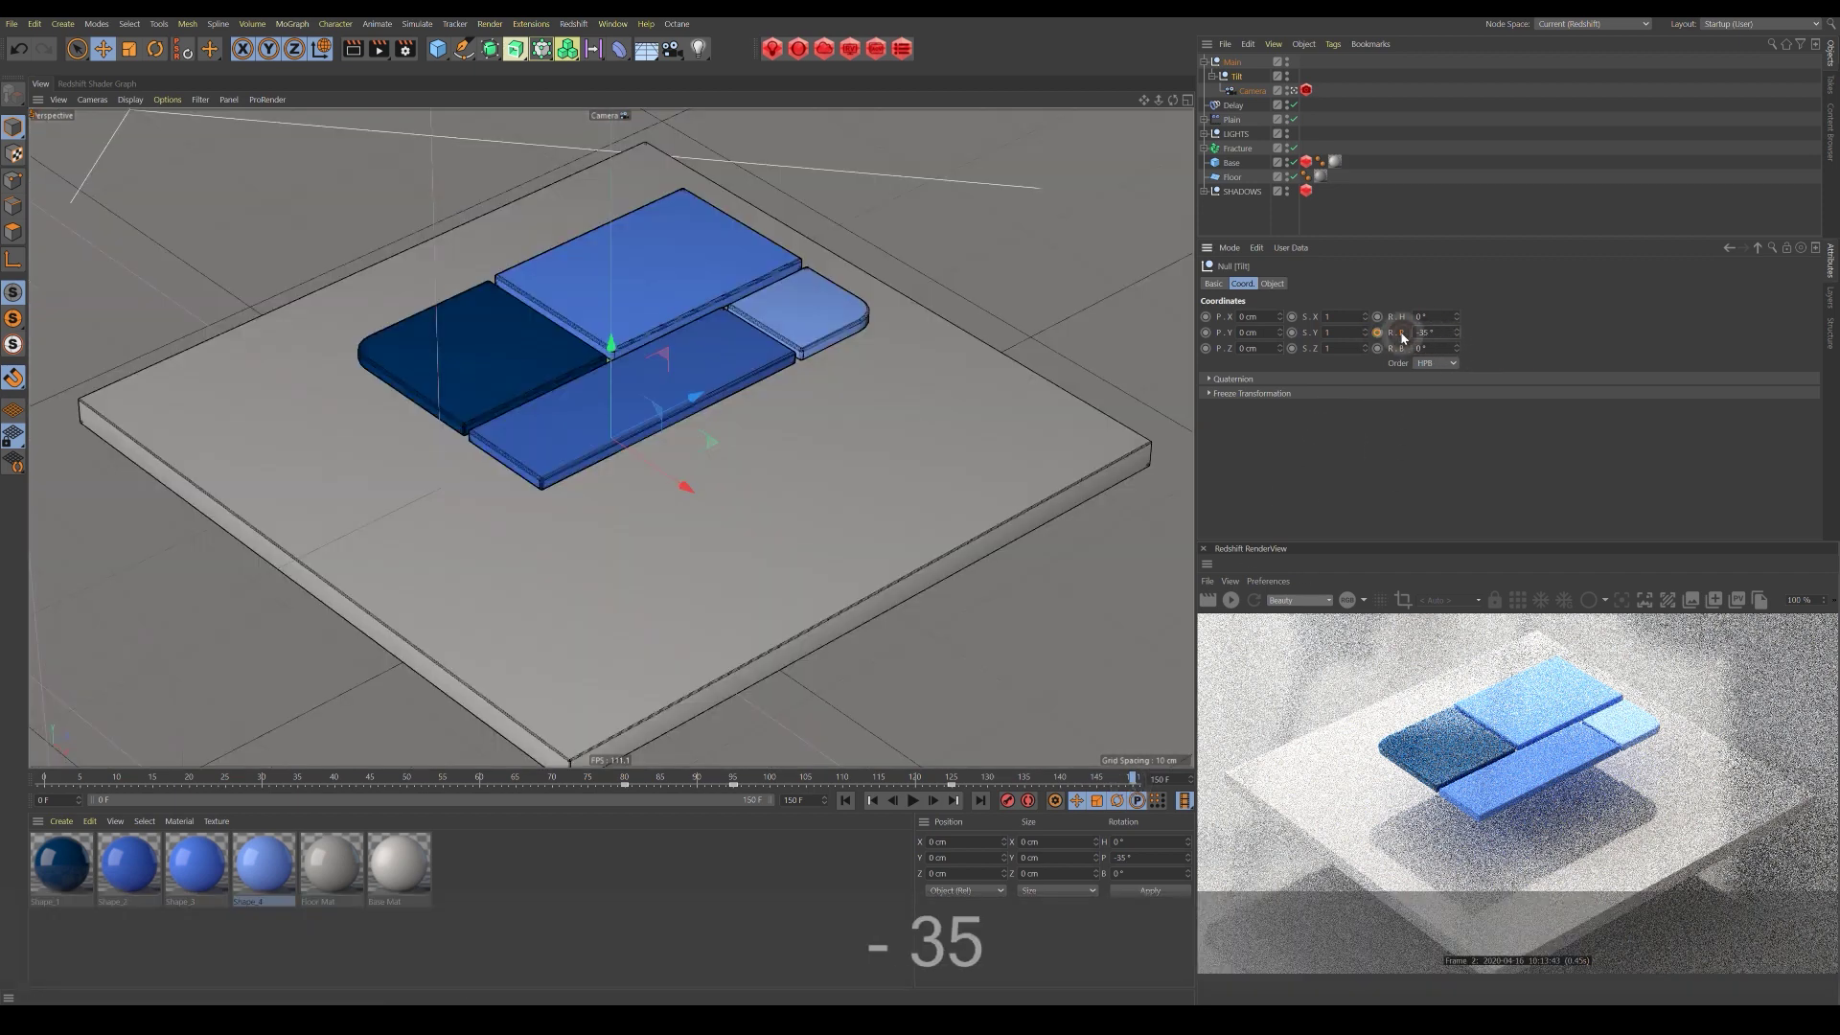
Play the animation from frame 0 to check the combined tilt, position and zoom moves.
drag(989, 778, 47, 710)
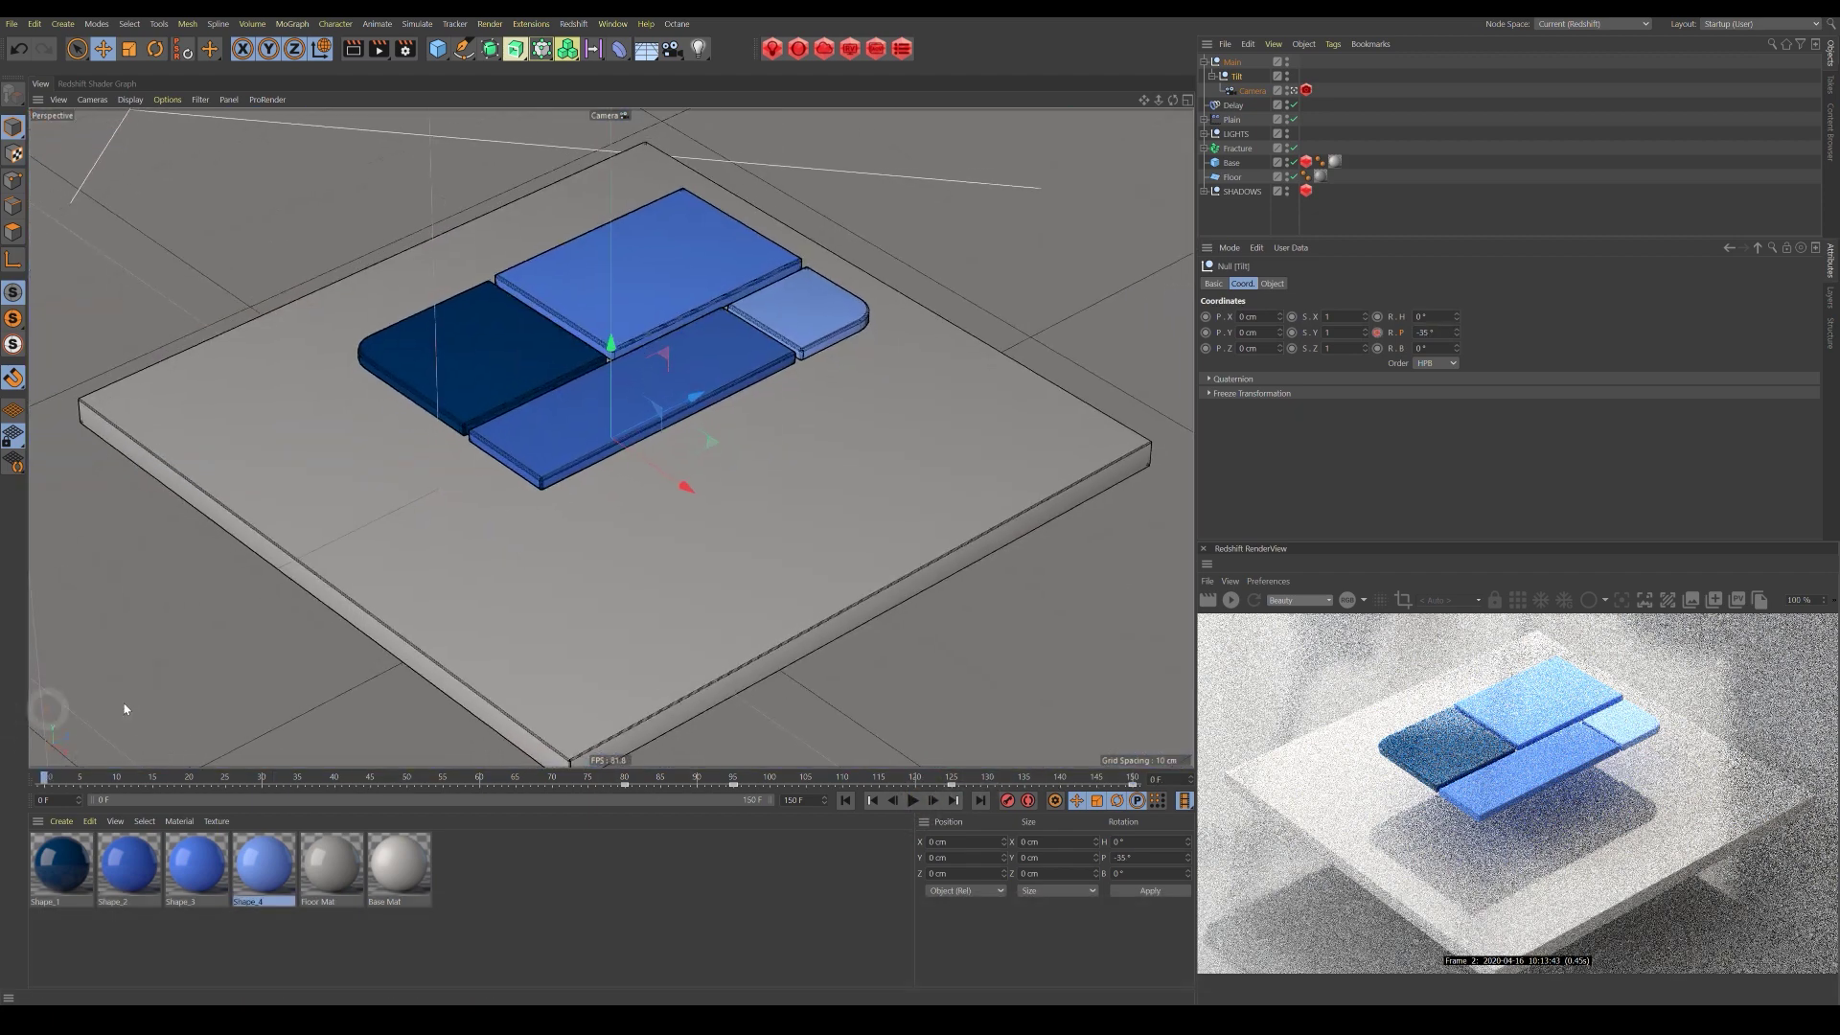
click(909, 805)
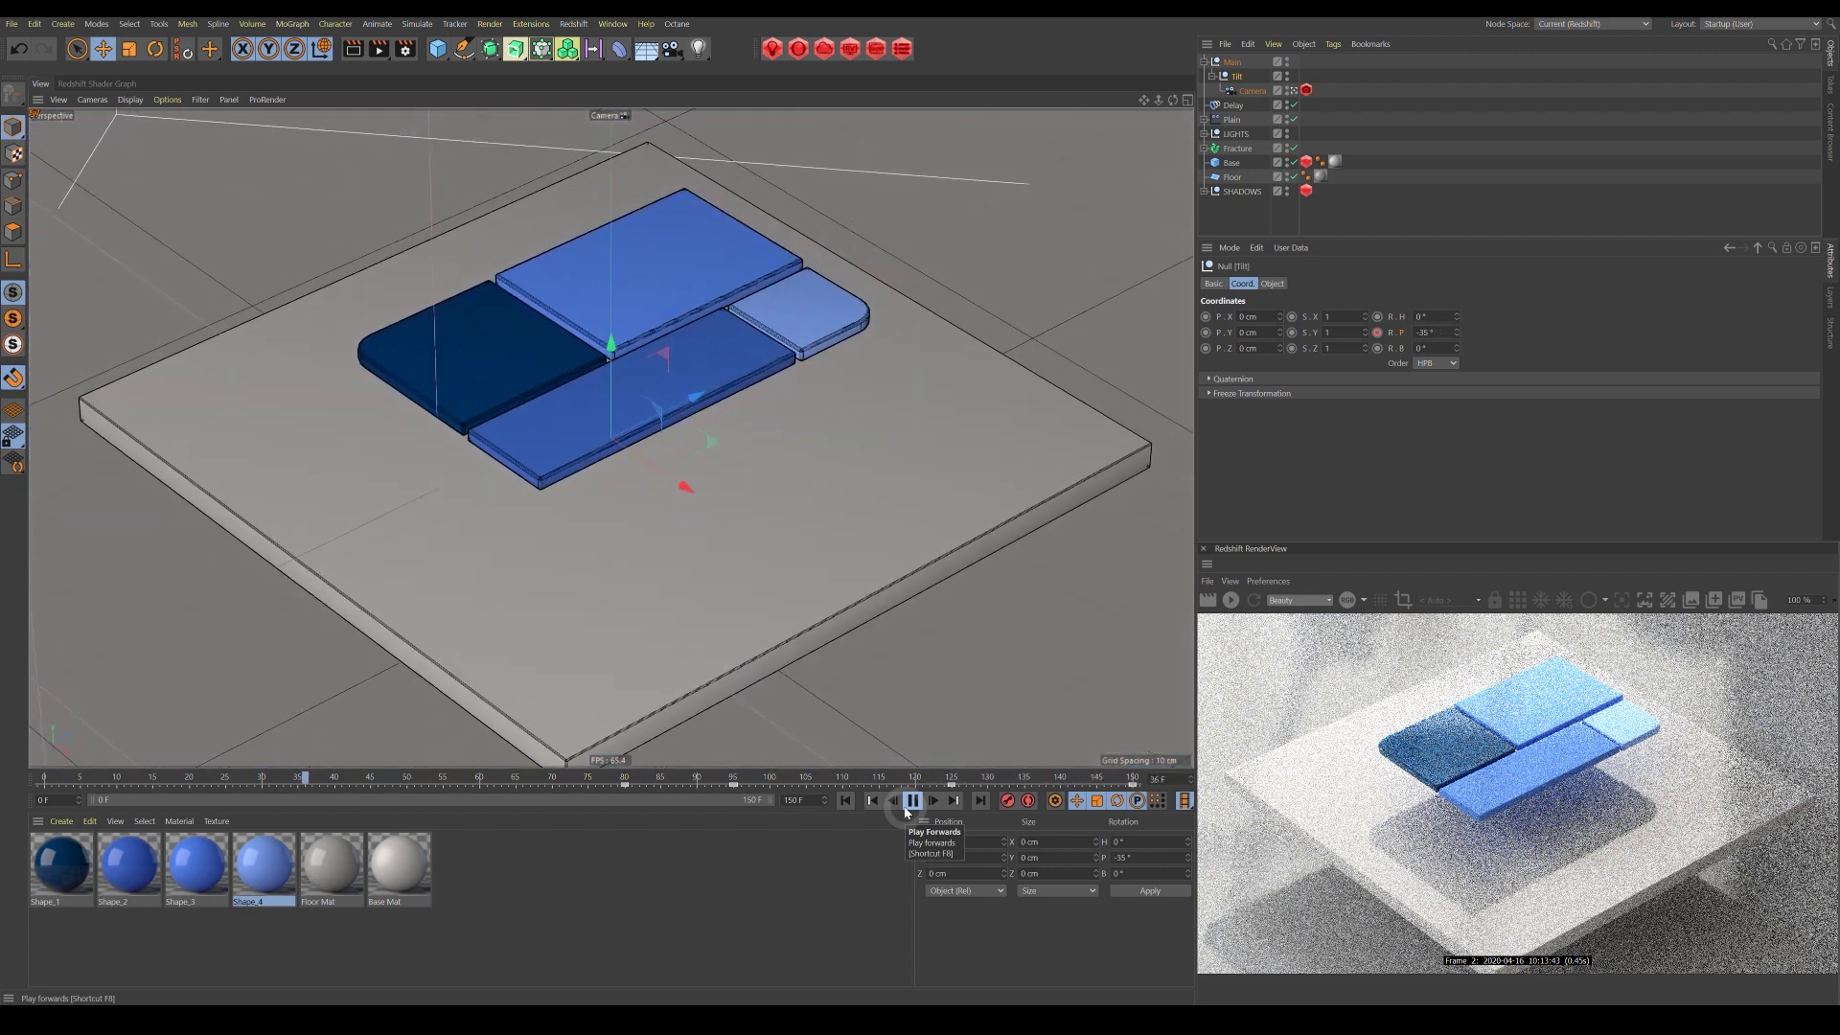
click(913, 802)
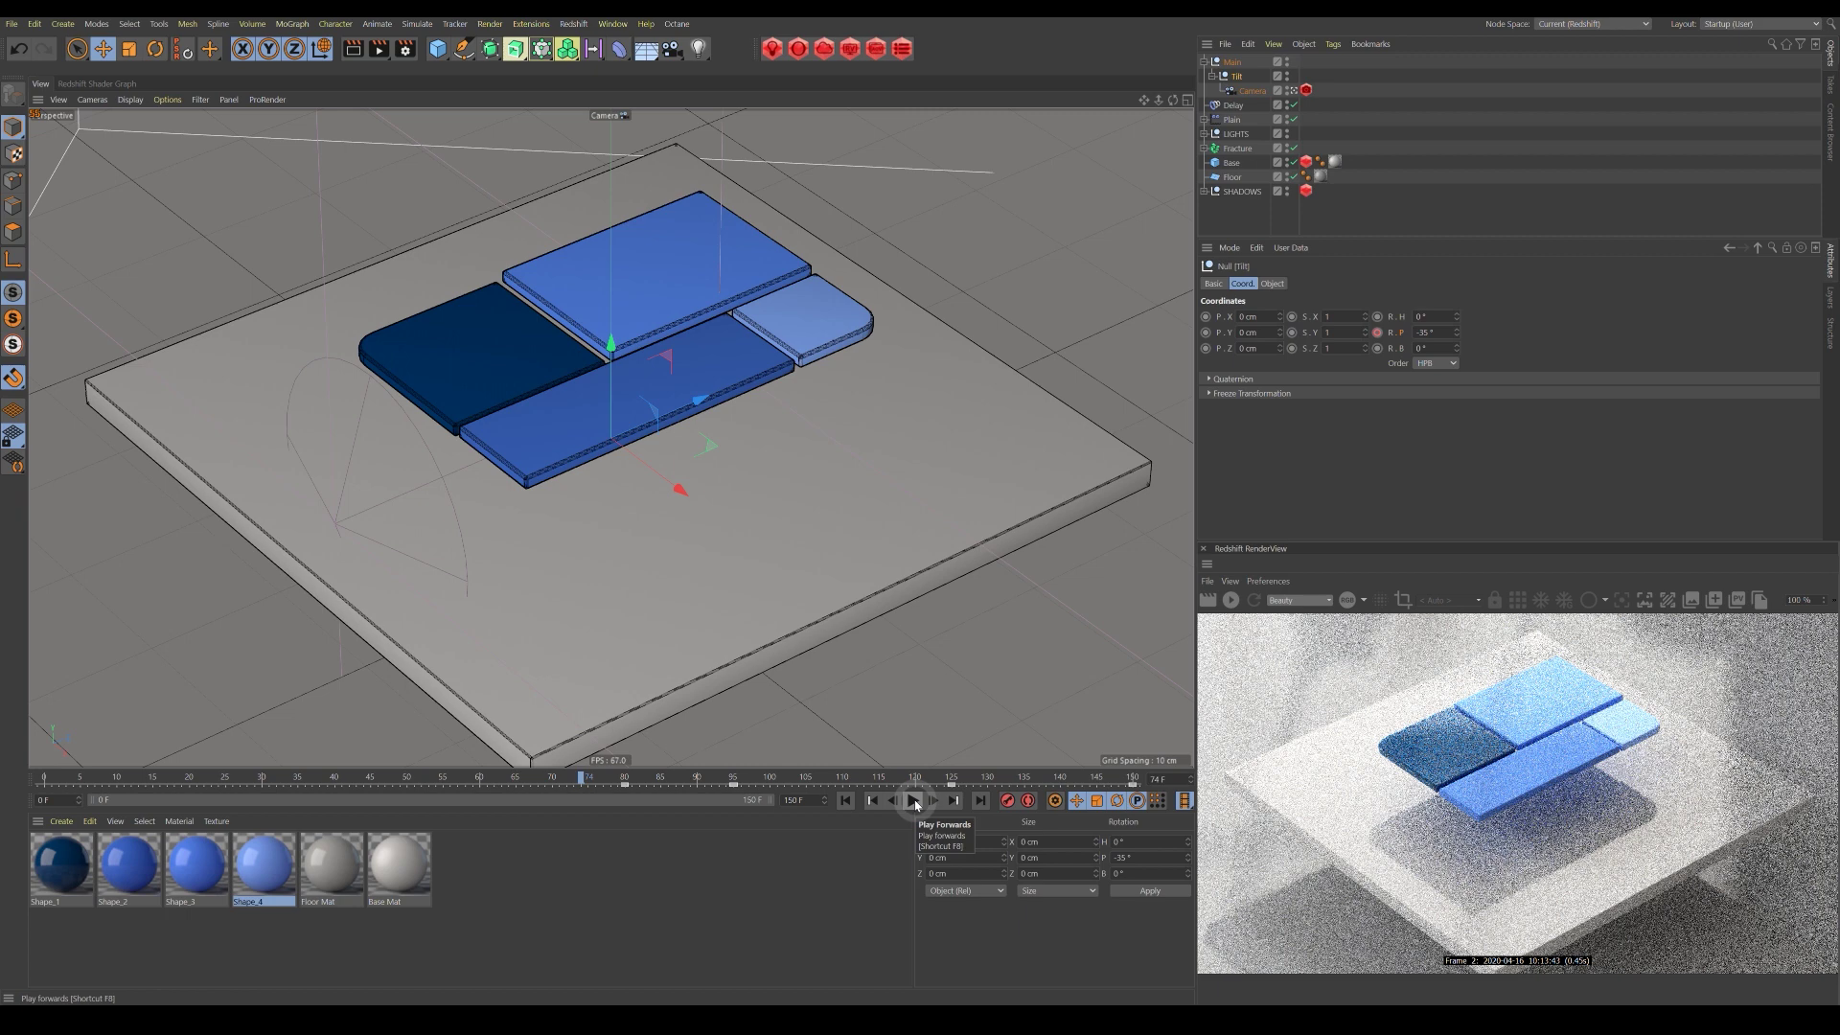
Keyframe the camera's focus distance on frame 80, and on frame 95 set it to 42.26 cm by picking the light-blue shape, then keyframe it.
drag(284, 785, 626, 806)
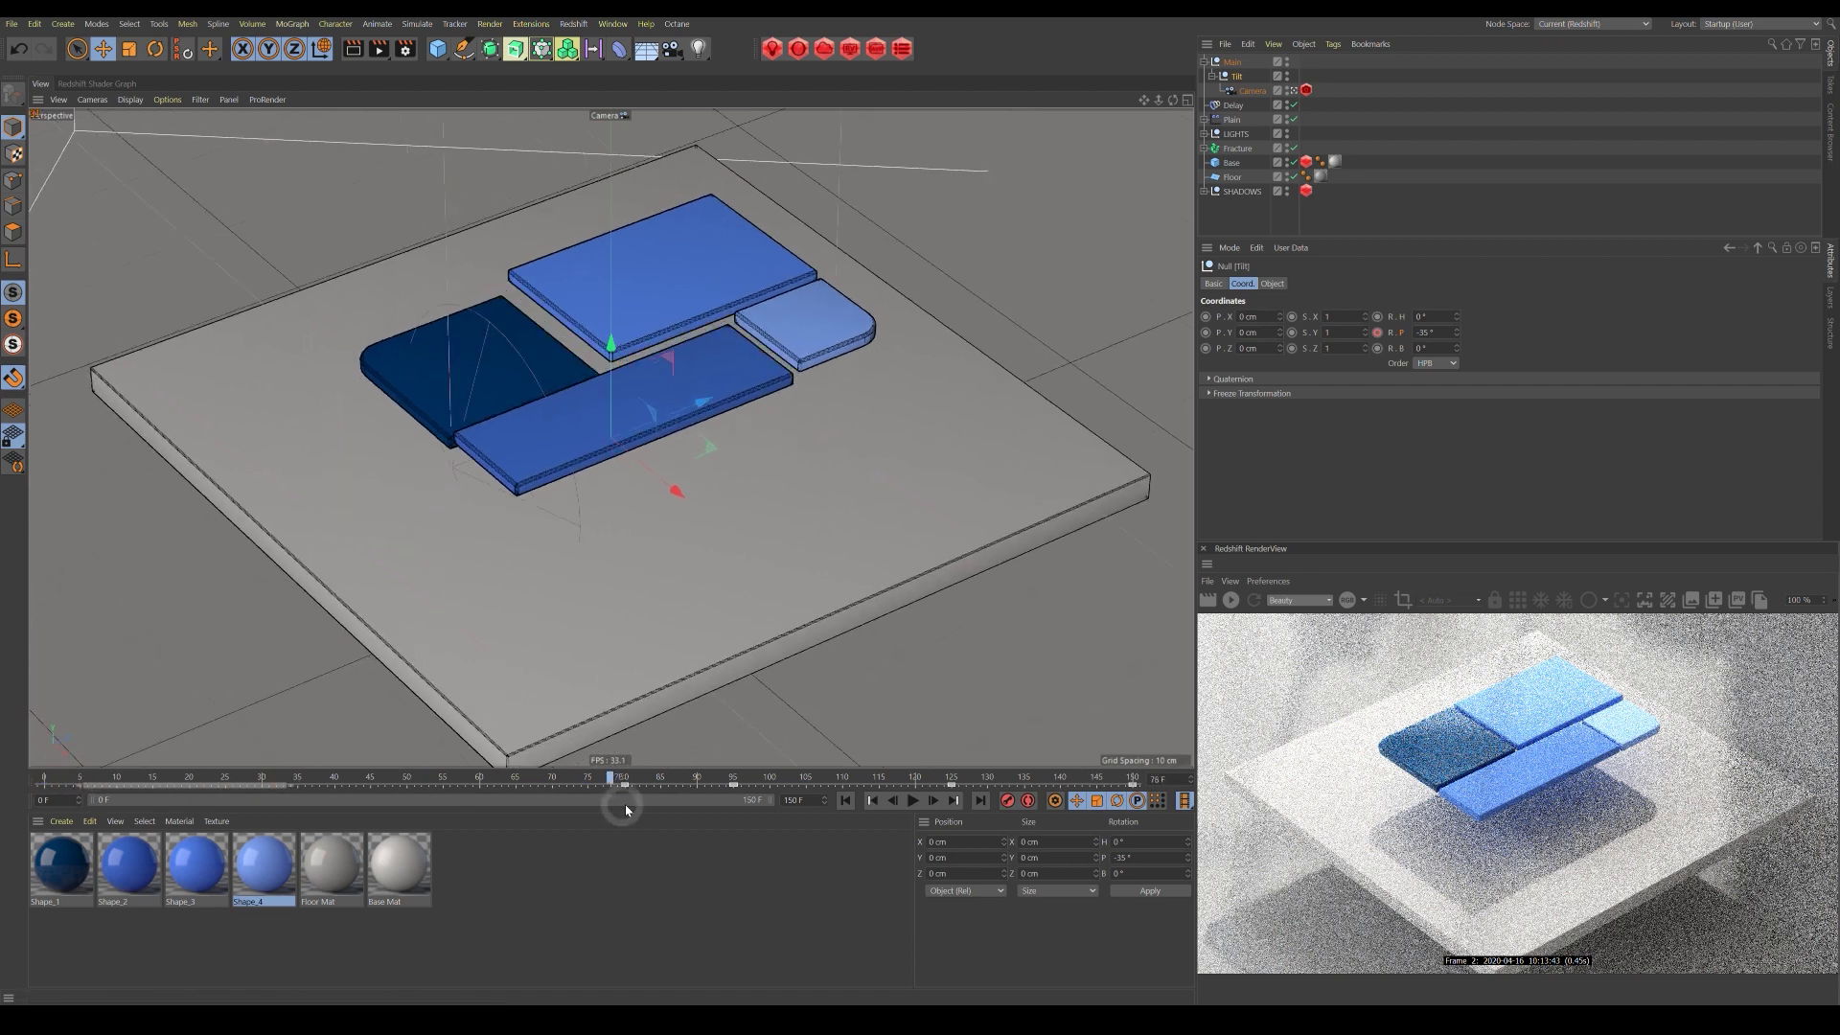
click(1251, 90)
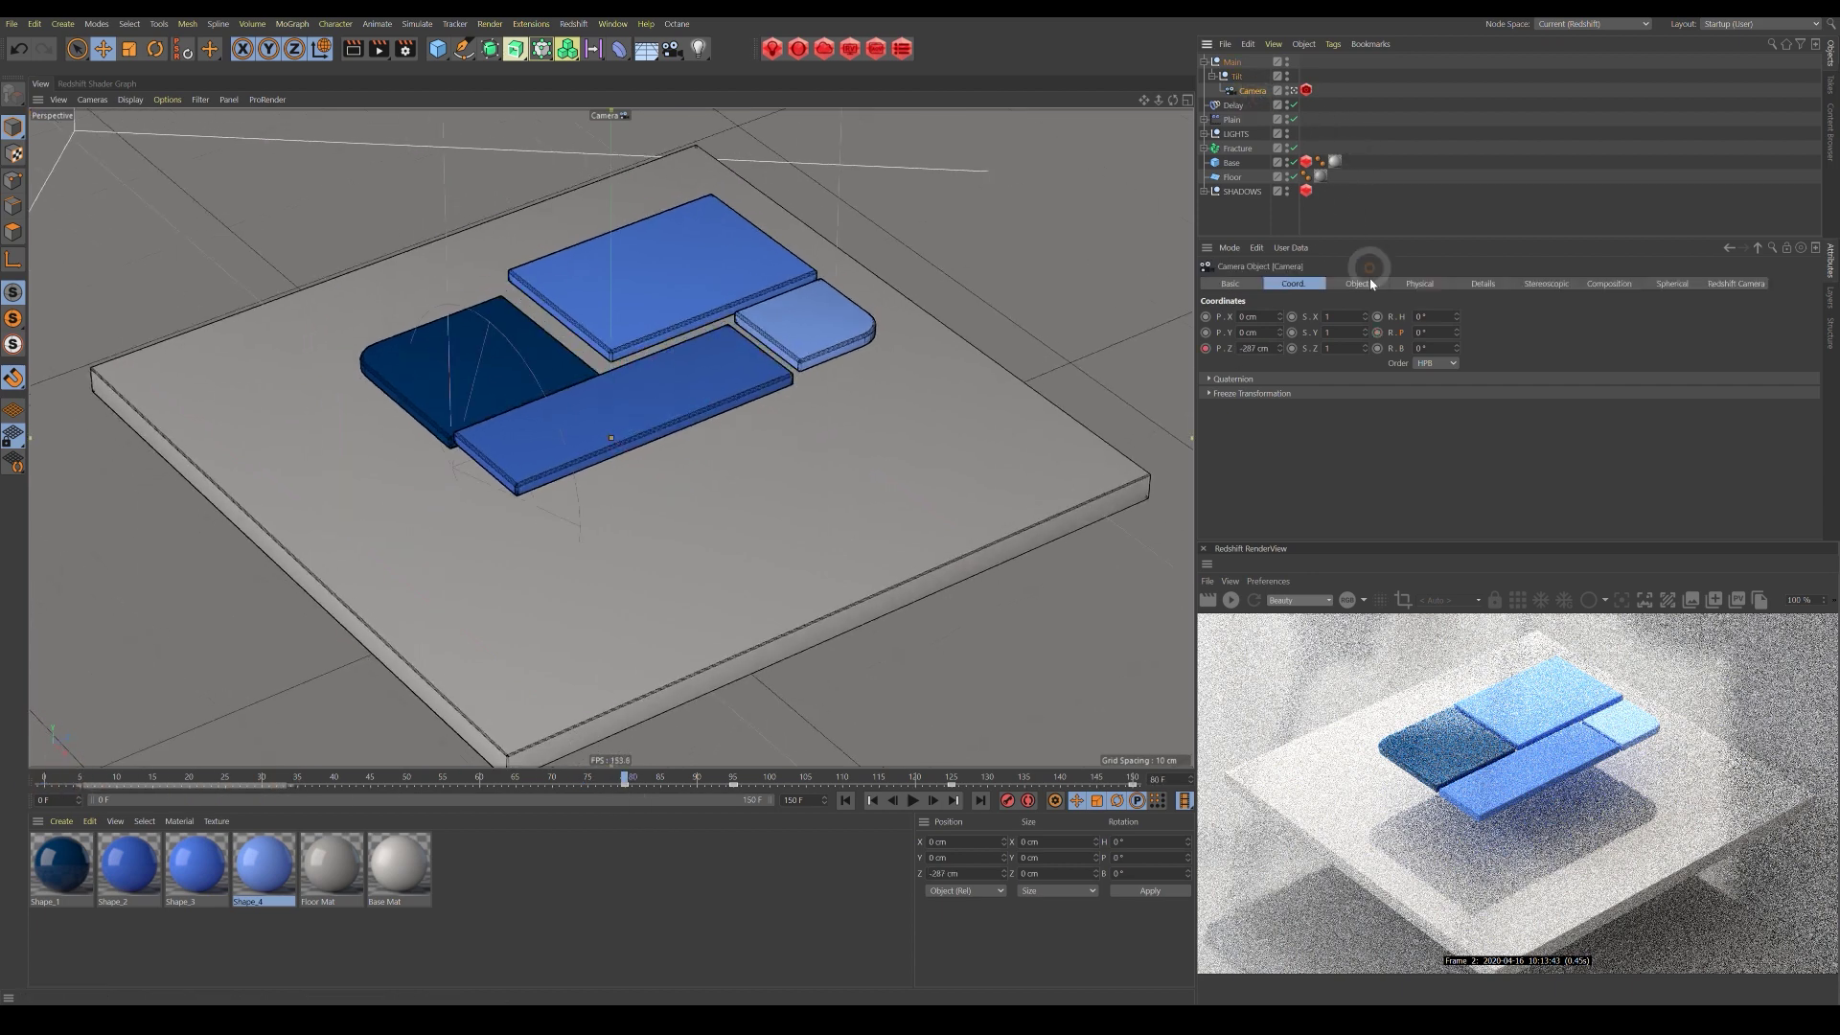
click(1359, 284)
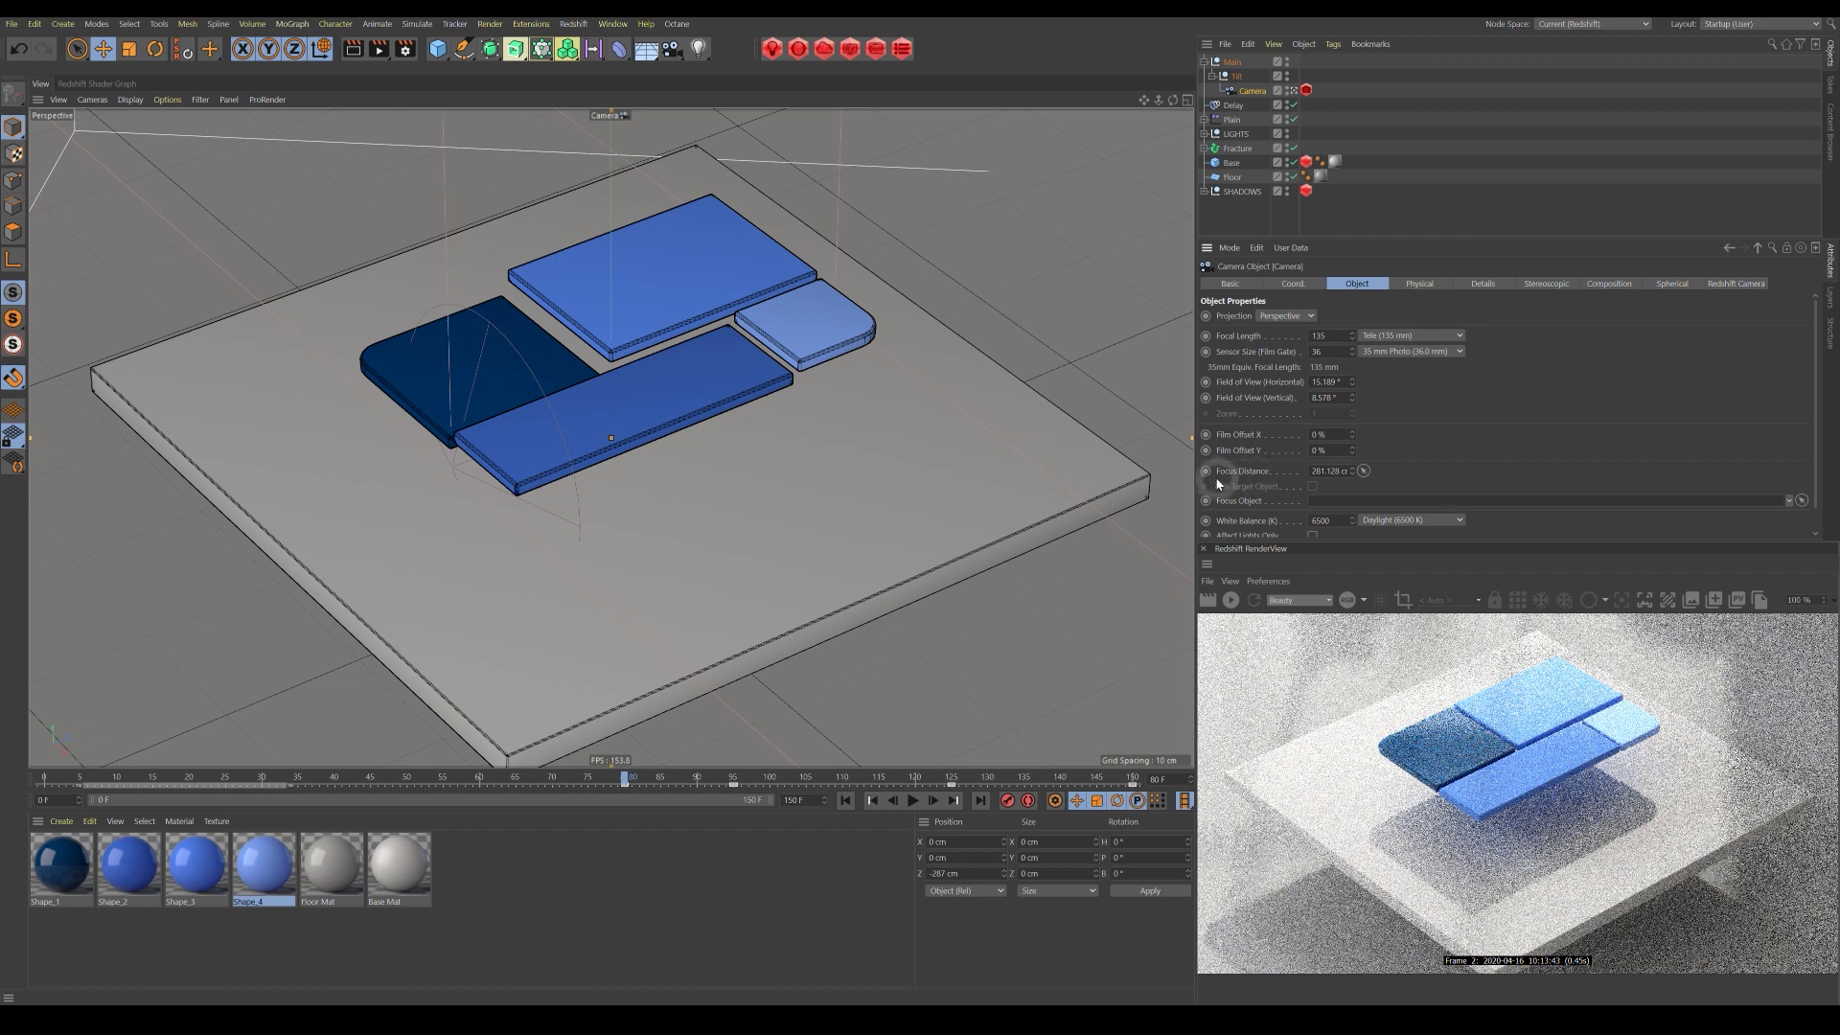
drag(626, 778, 736, 787)
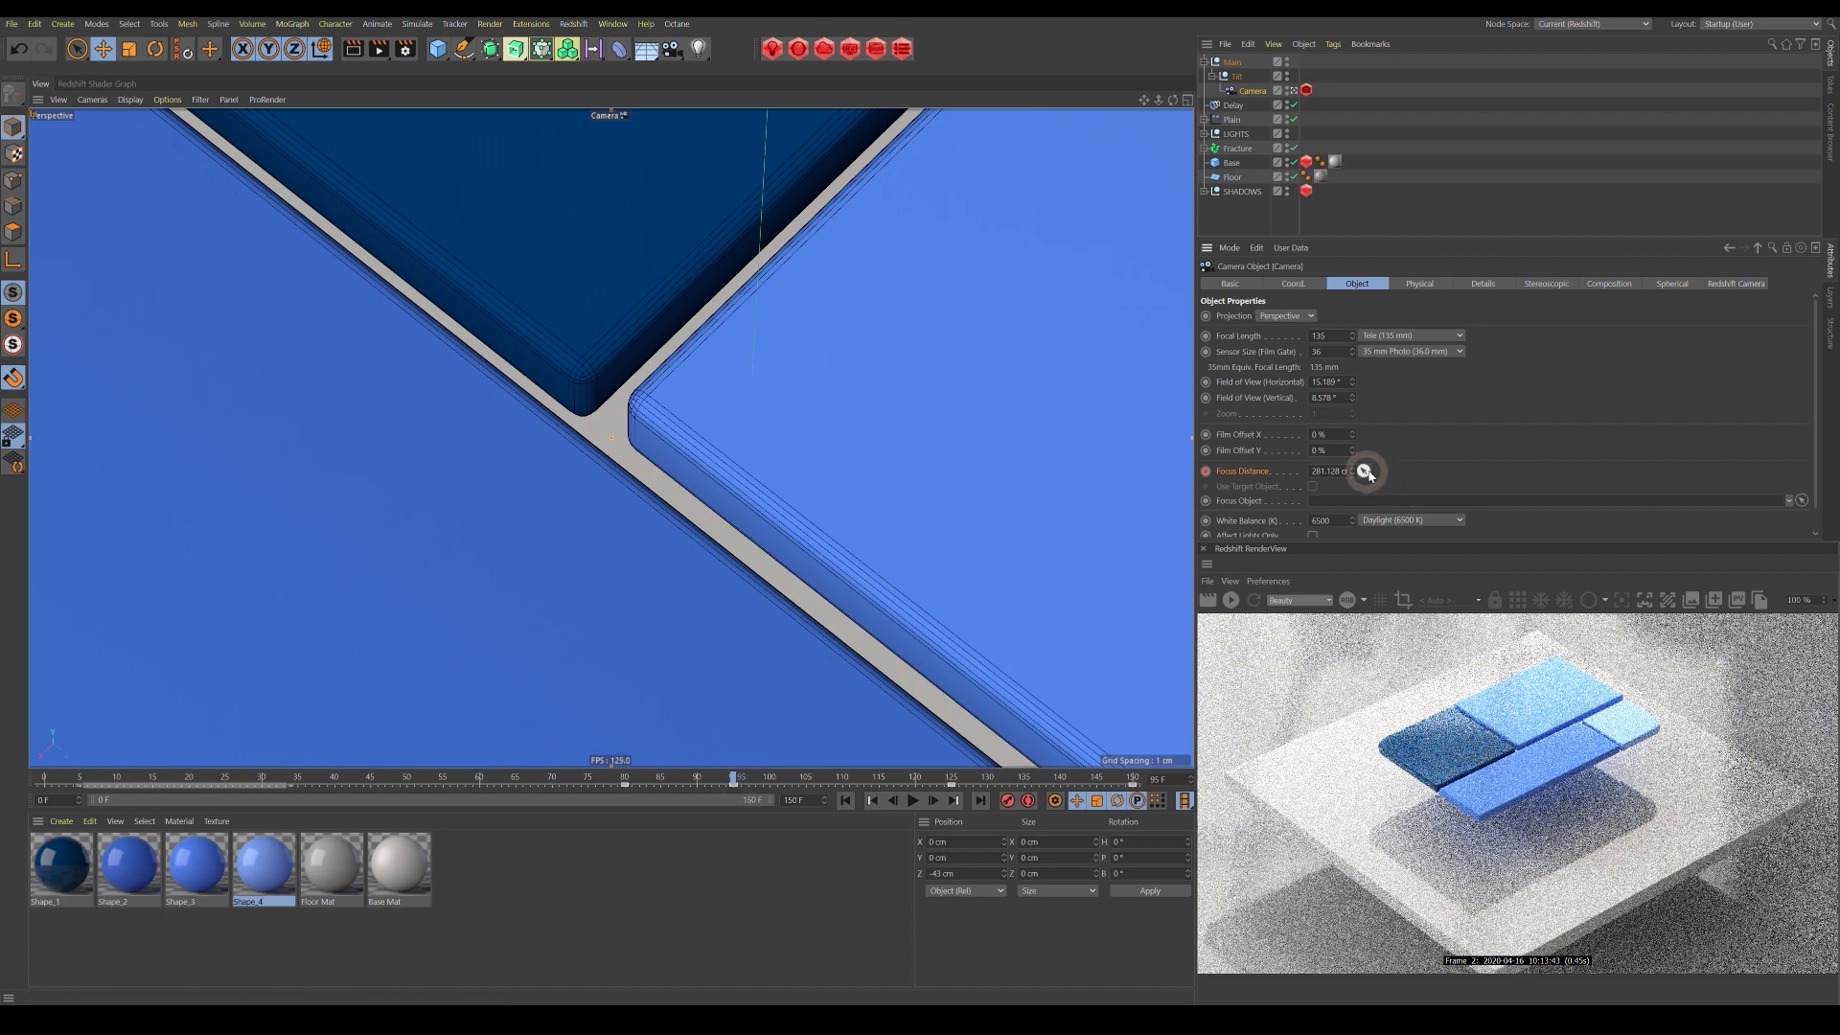
click(780, 399)
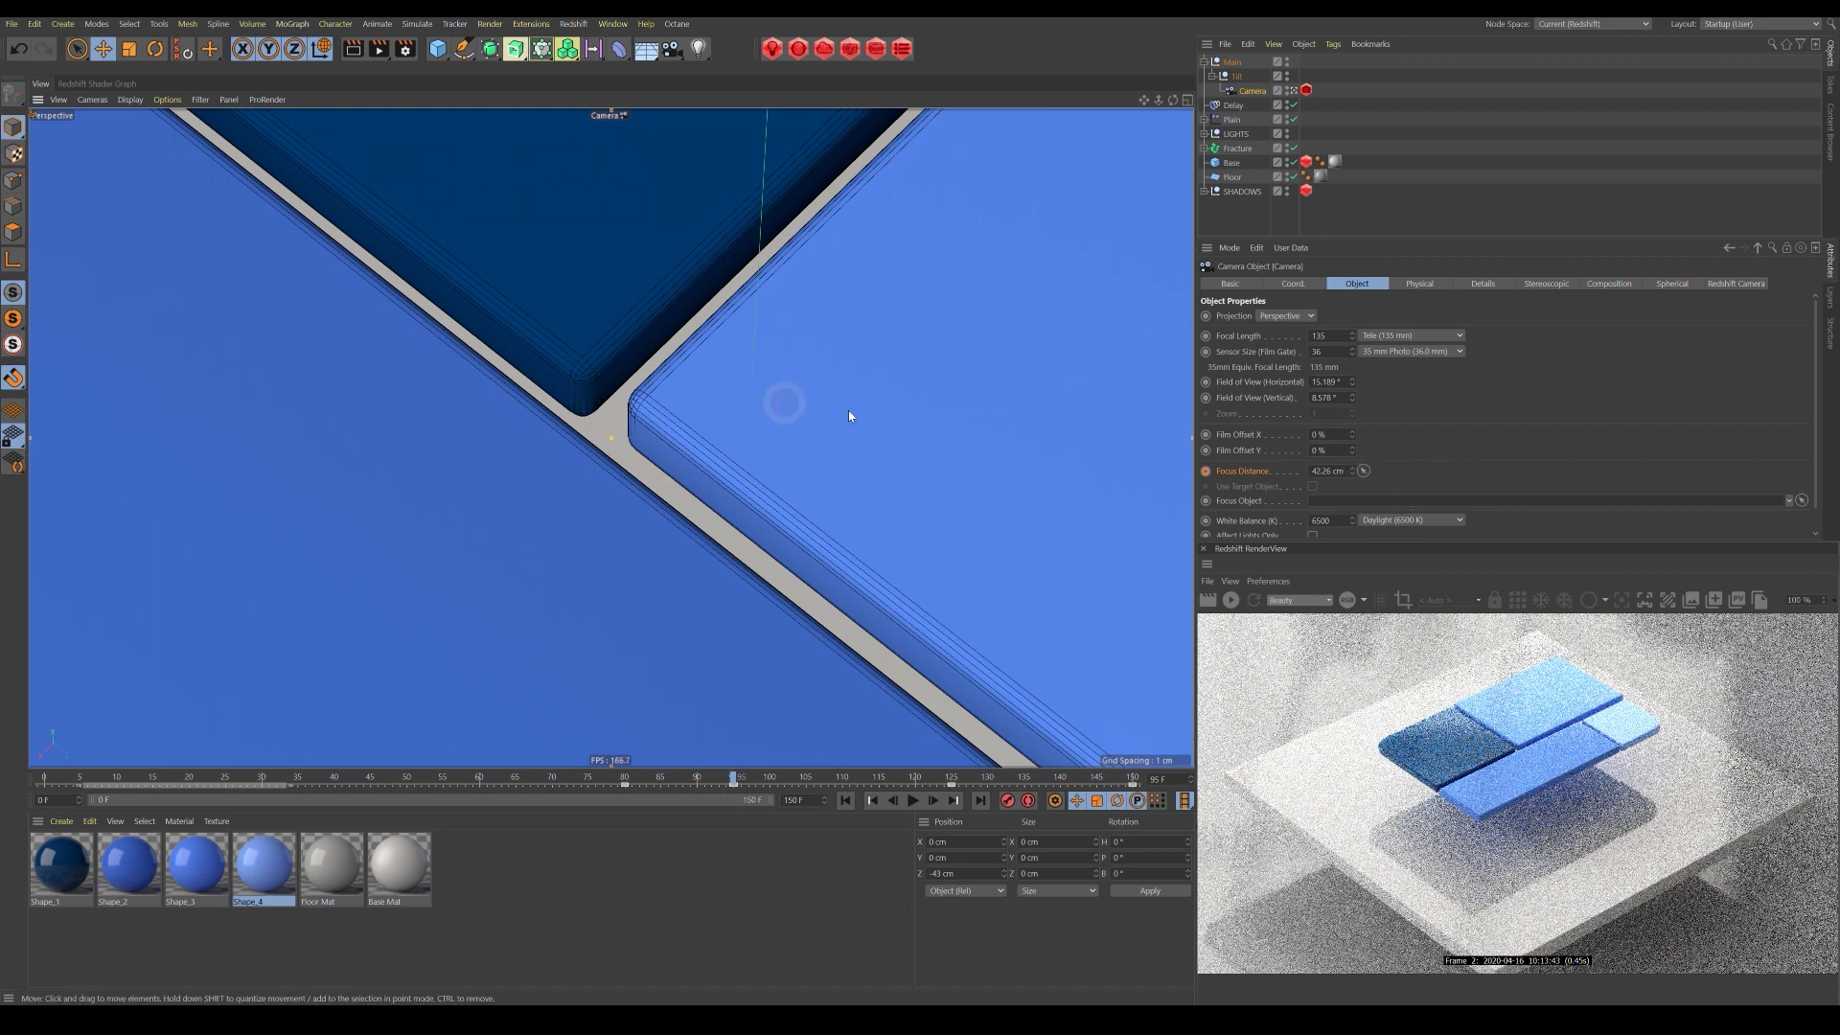
Keyframe the unchanged focus distance on frame 125, and refocus the camera at about 280 cm on the shapes' central corner on frame 150.
drag(629, 785, 952, 792)
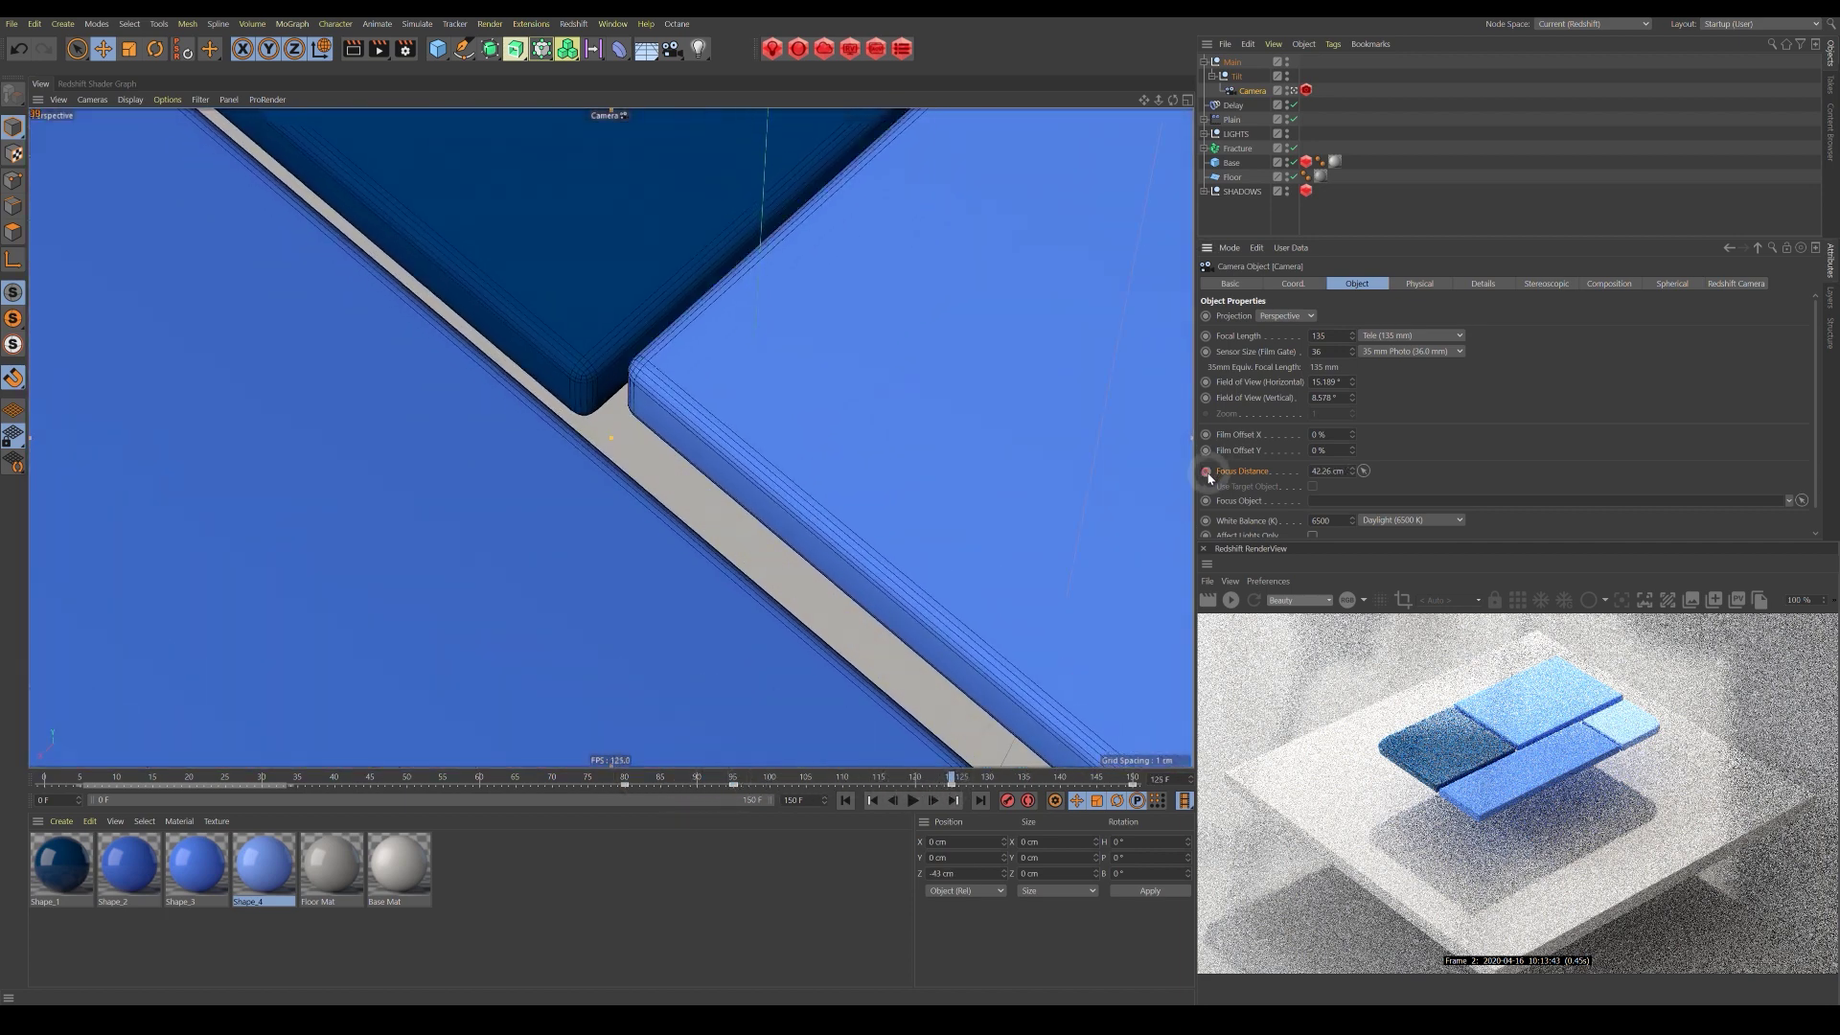
drag(952, 781, 1133, 782)
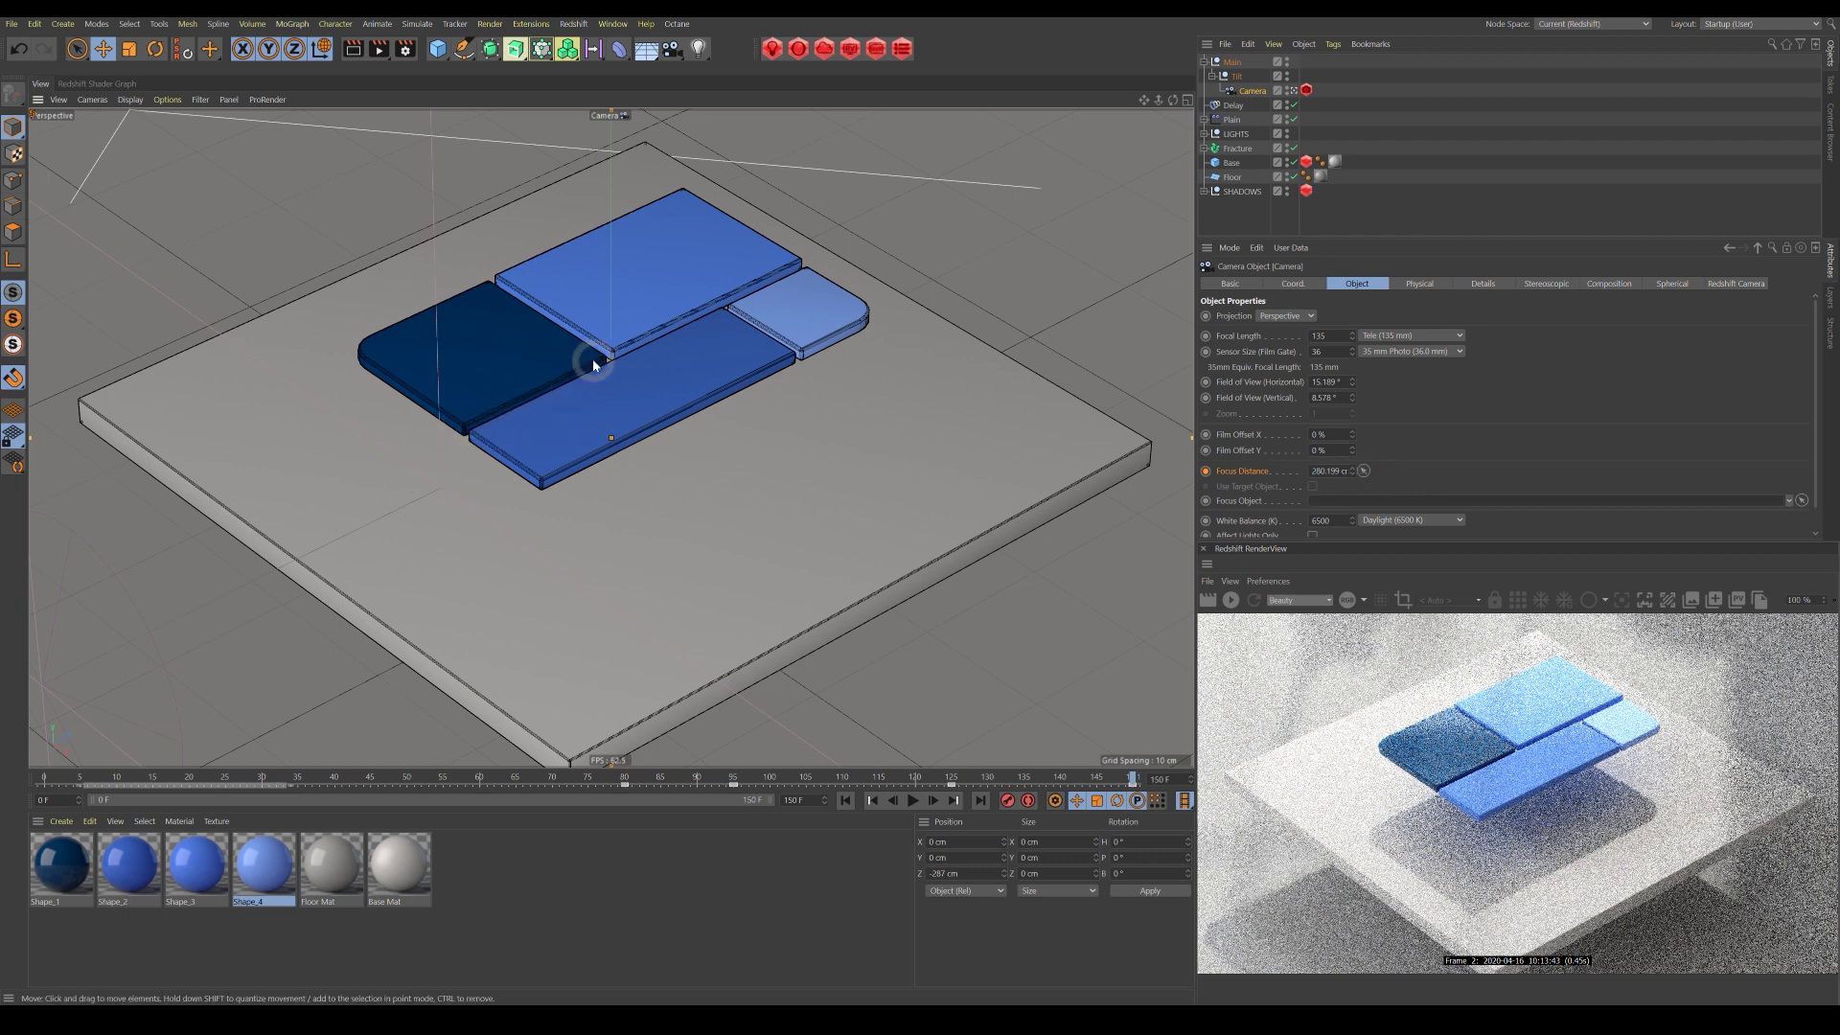
drag(1133, 782, 5, 714)
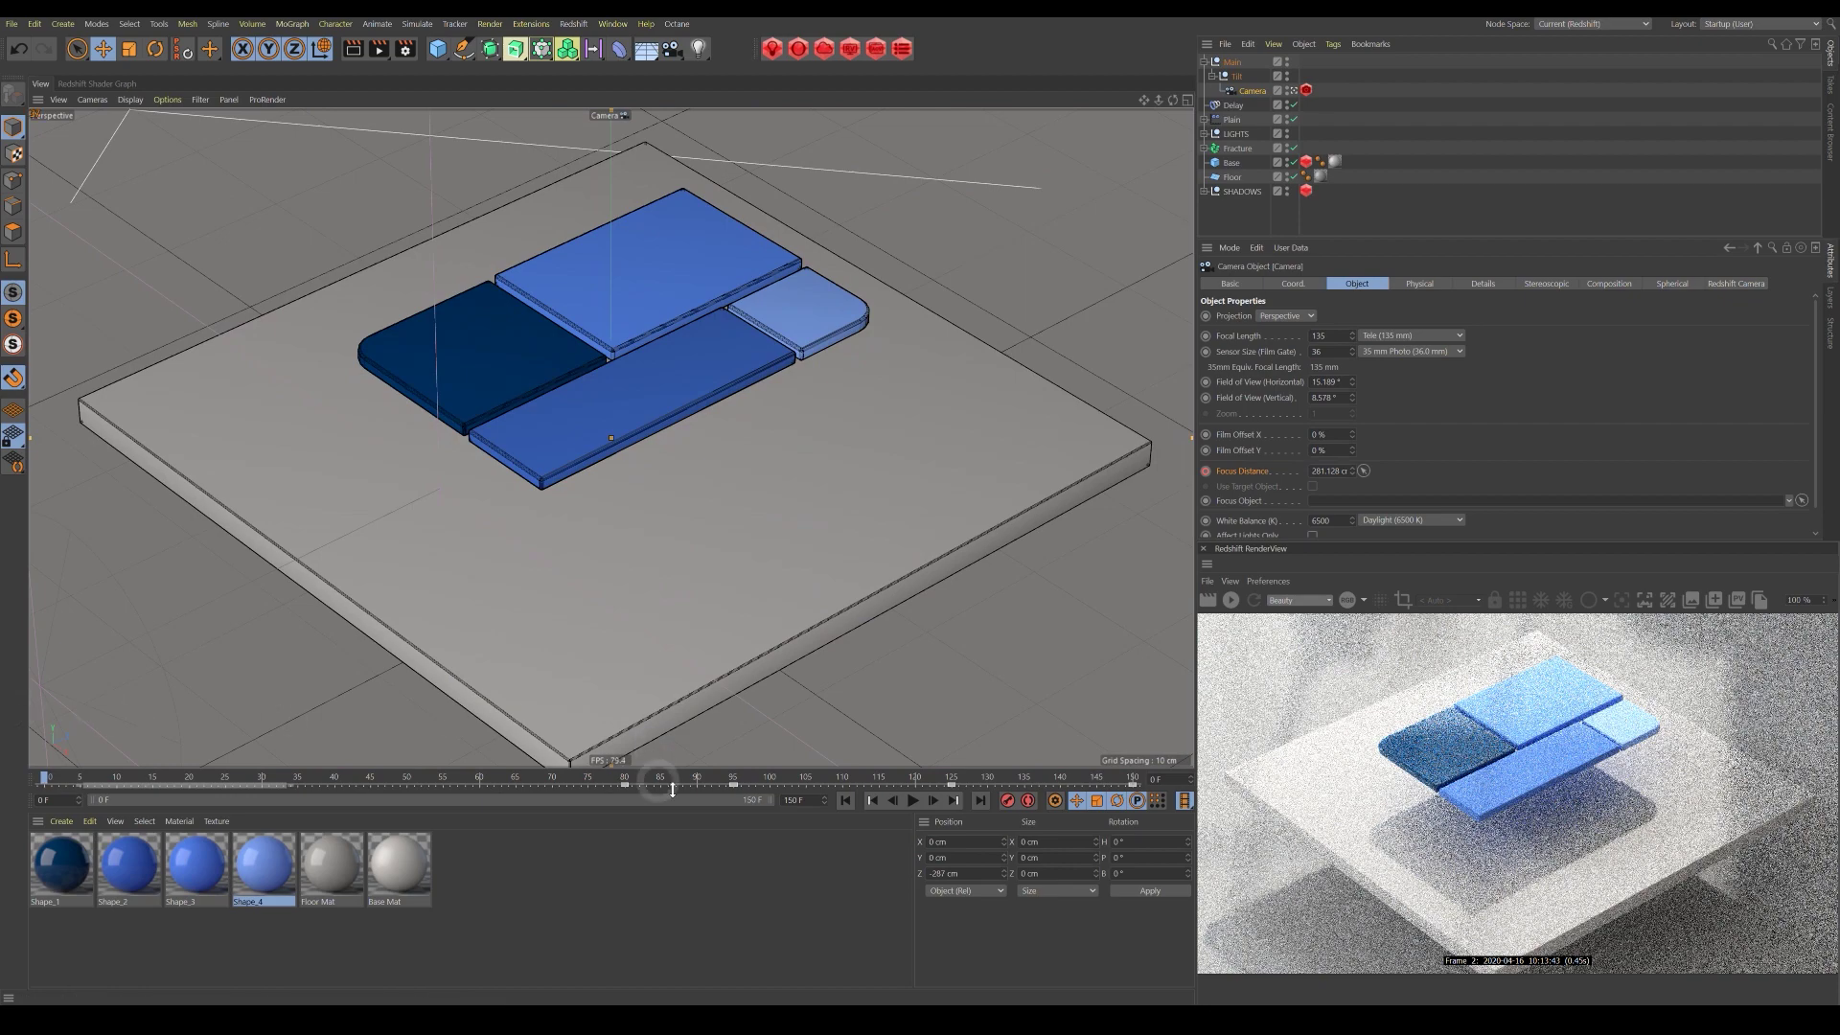